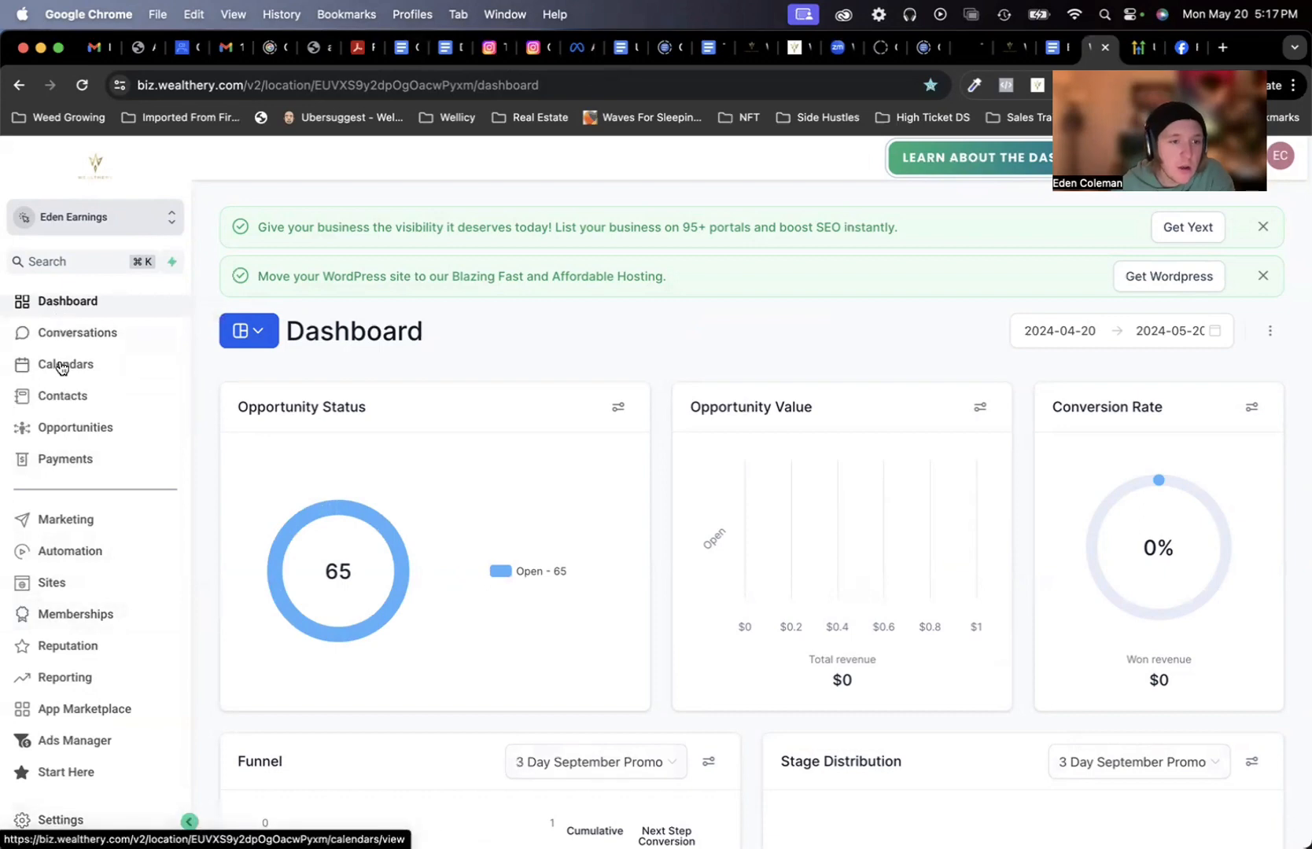
Step: Open the calendar settings by way of the business account settings and return to the calendar view
click(59, 365)
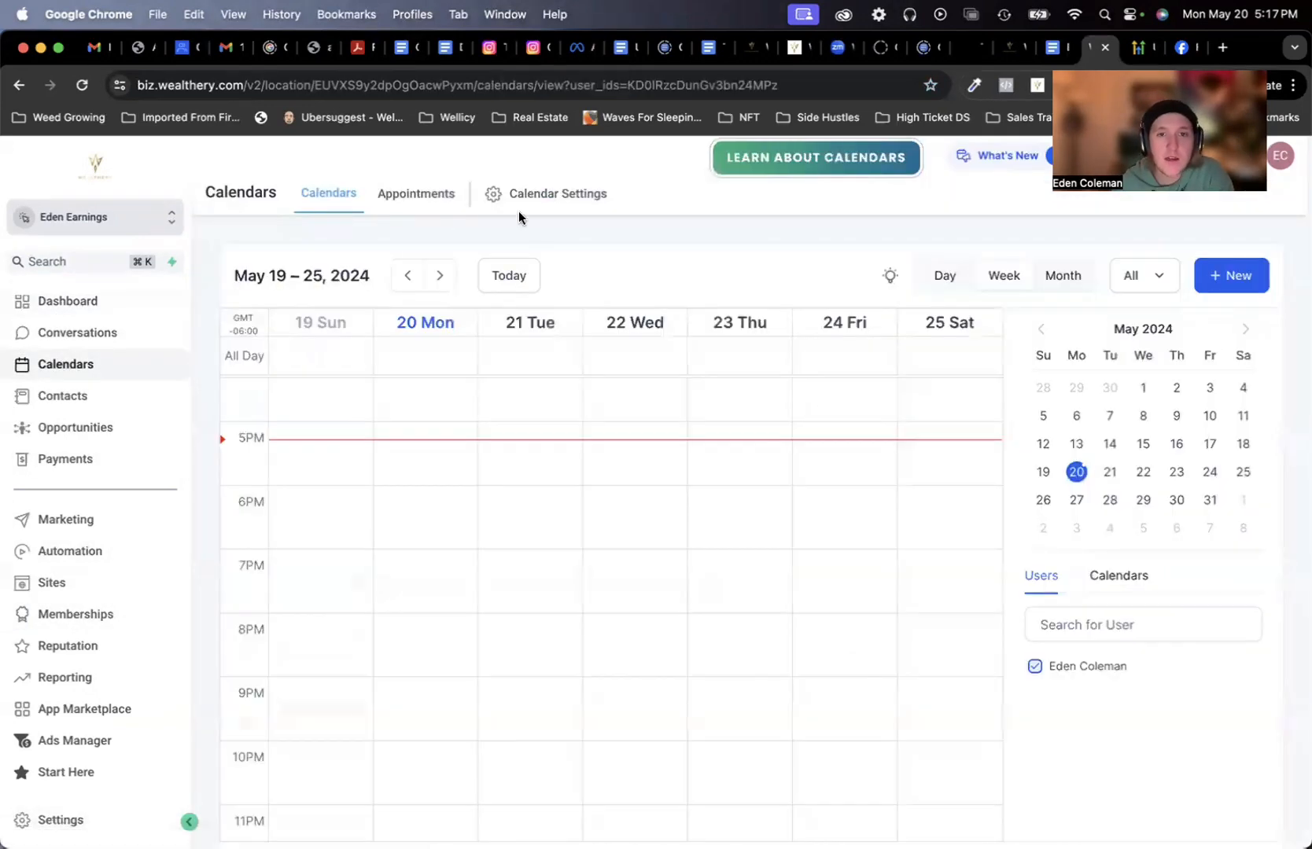
click(59, 820)
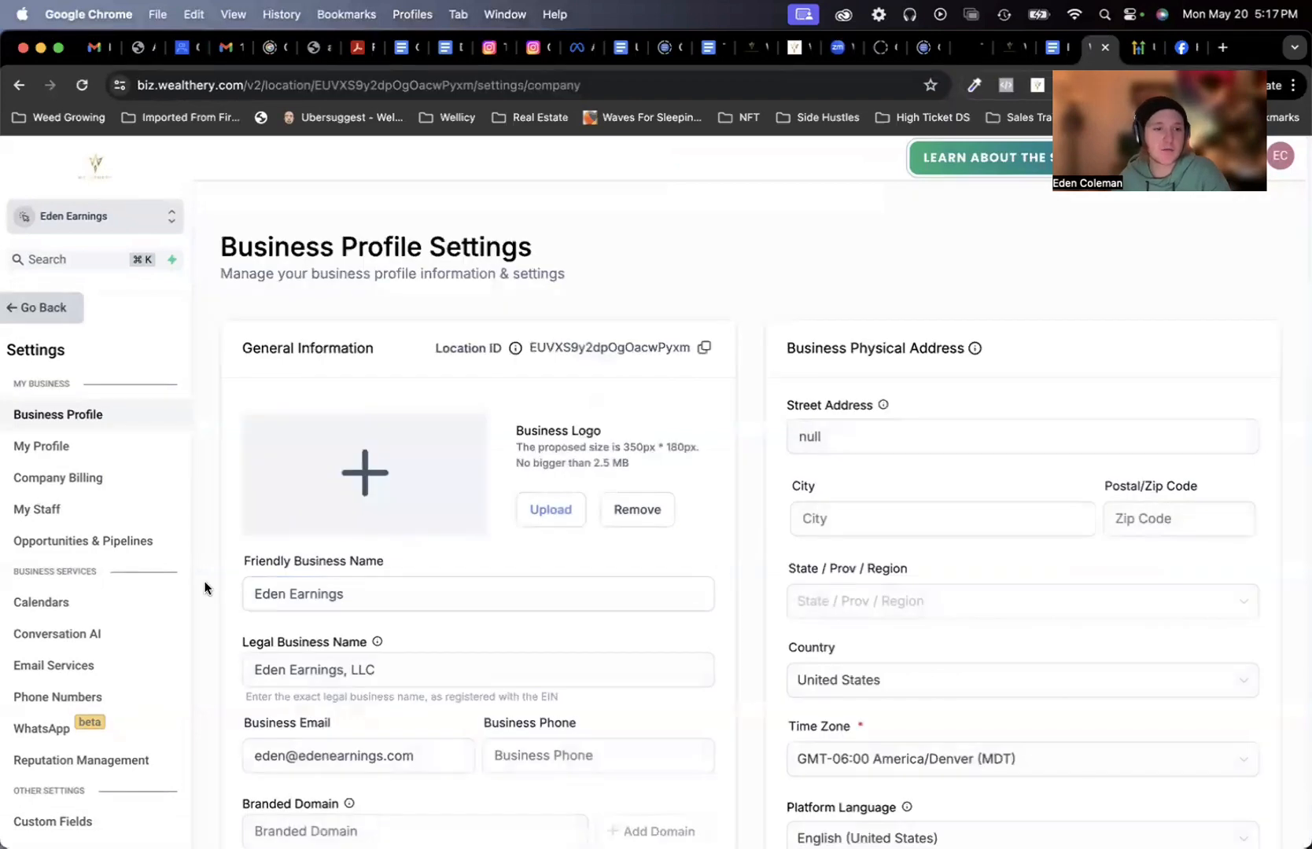
scroll(118, 476, down, 5)
scroll(106, 566, down, 2)
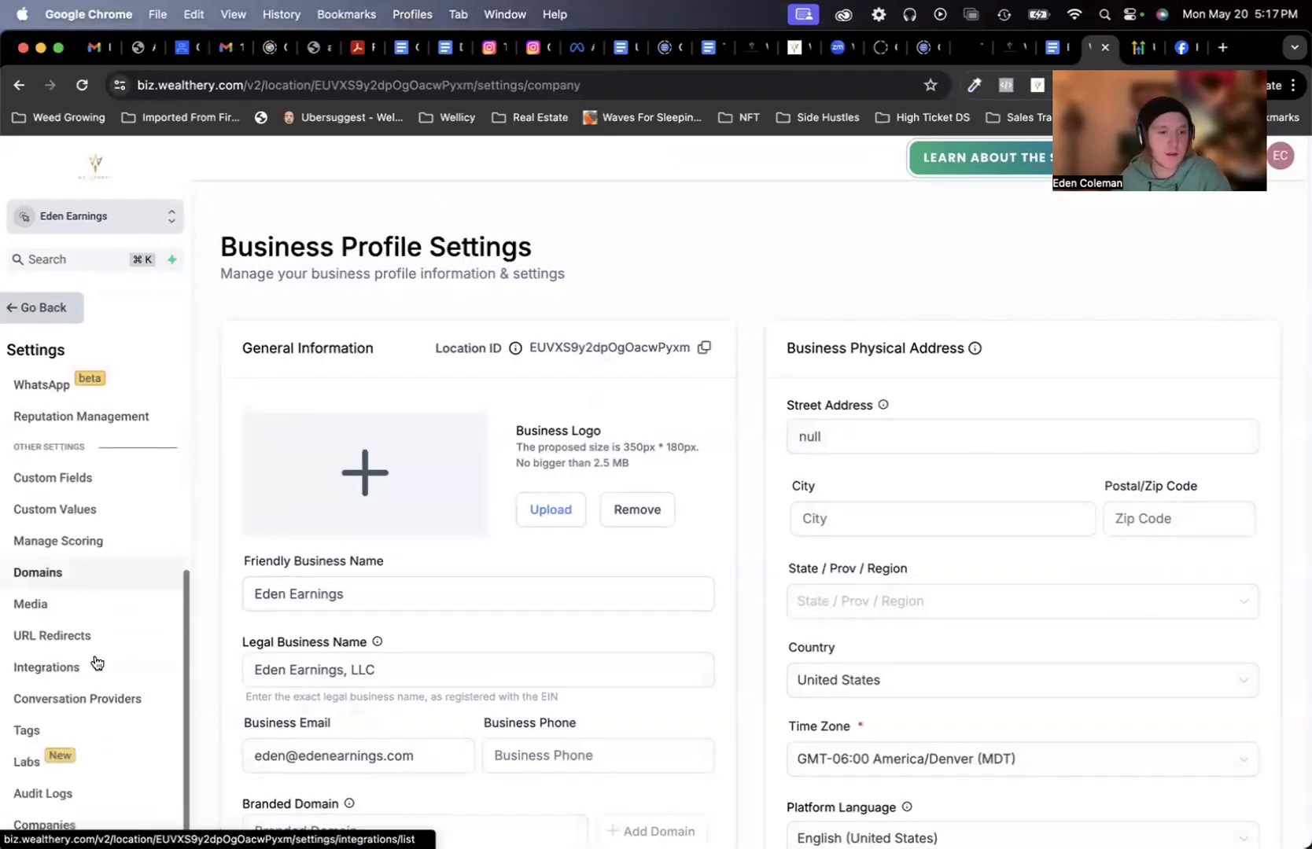
scroll(100, 591, up, 5)
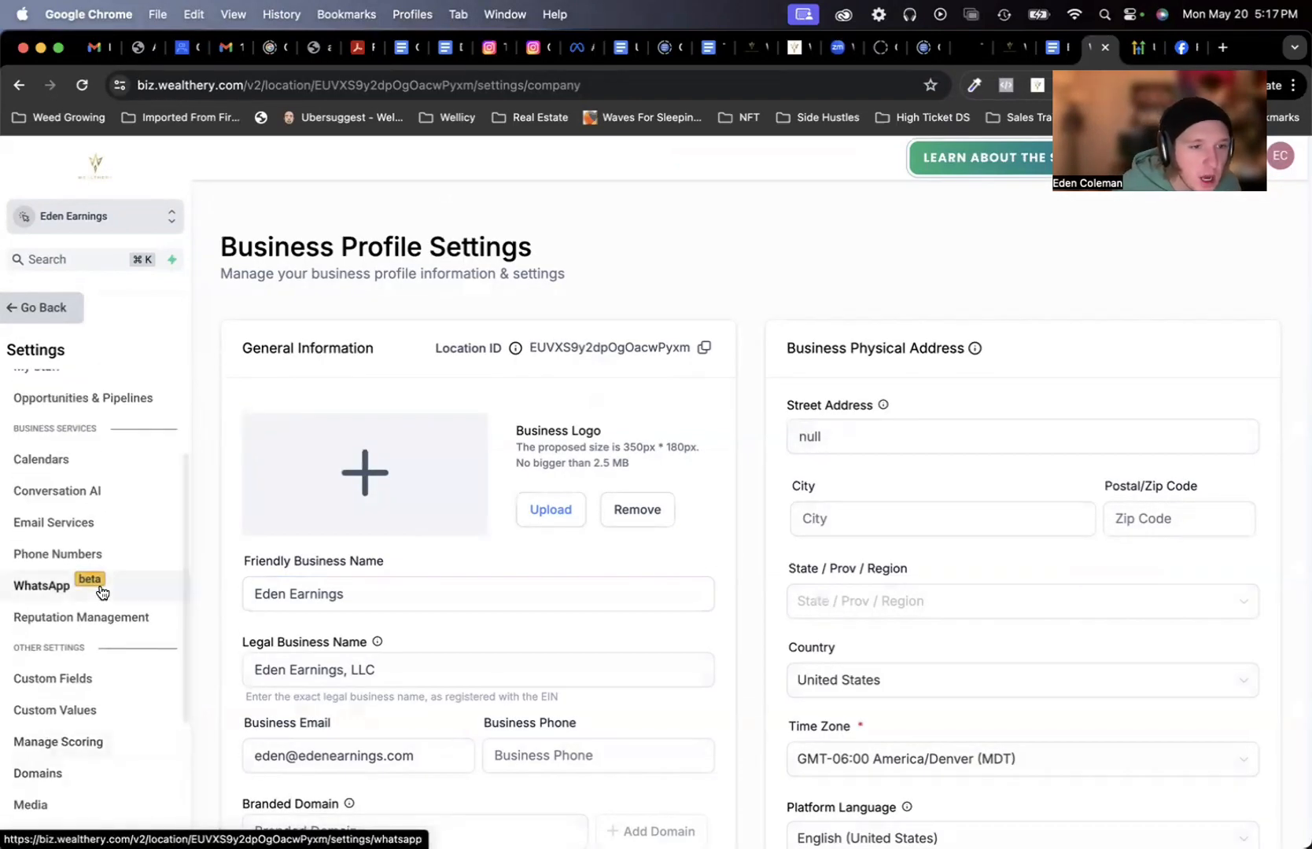
scroll(101, 591, up, 2)
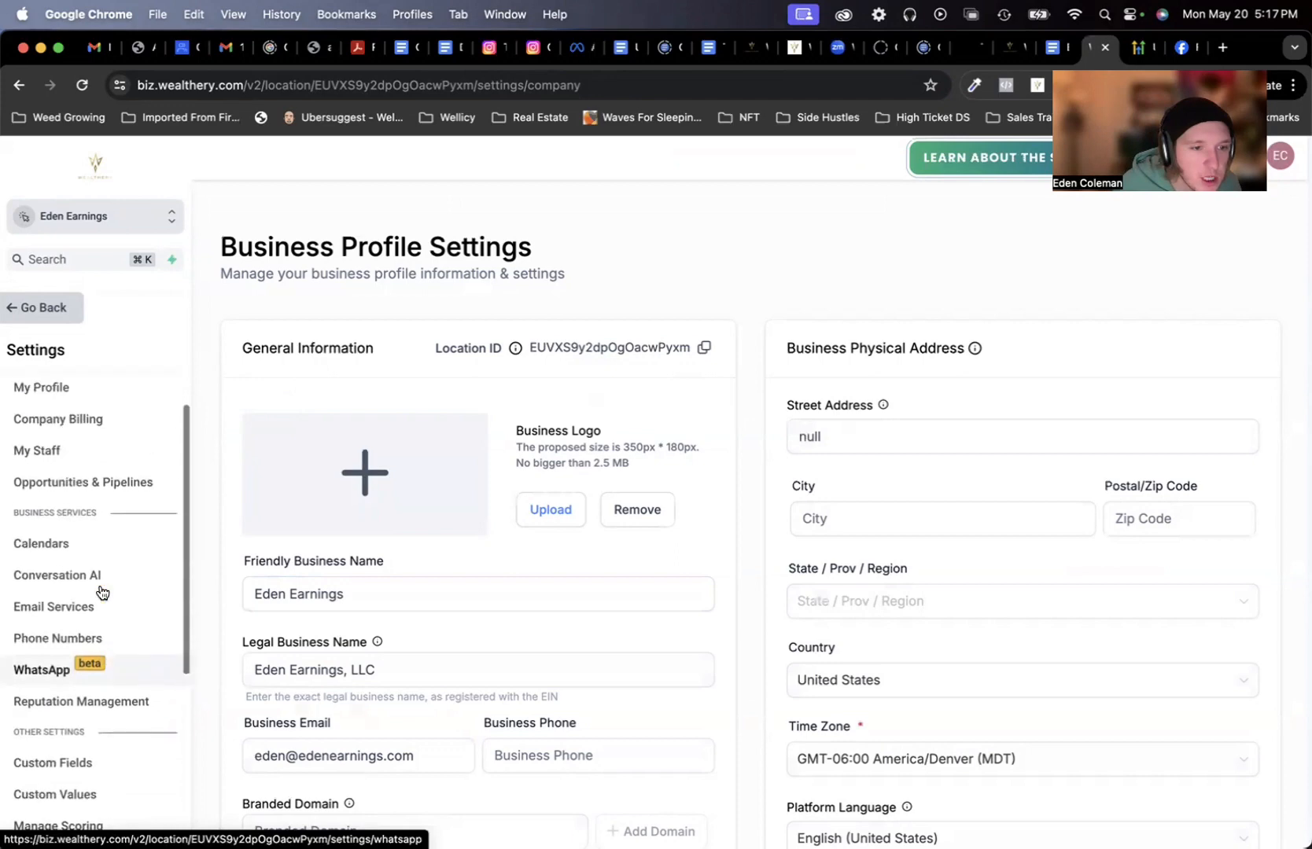
click(48, 549)
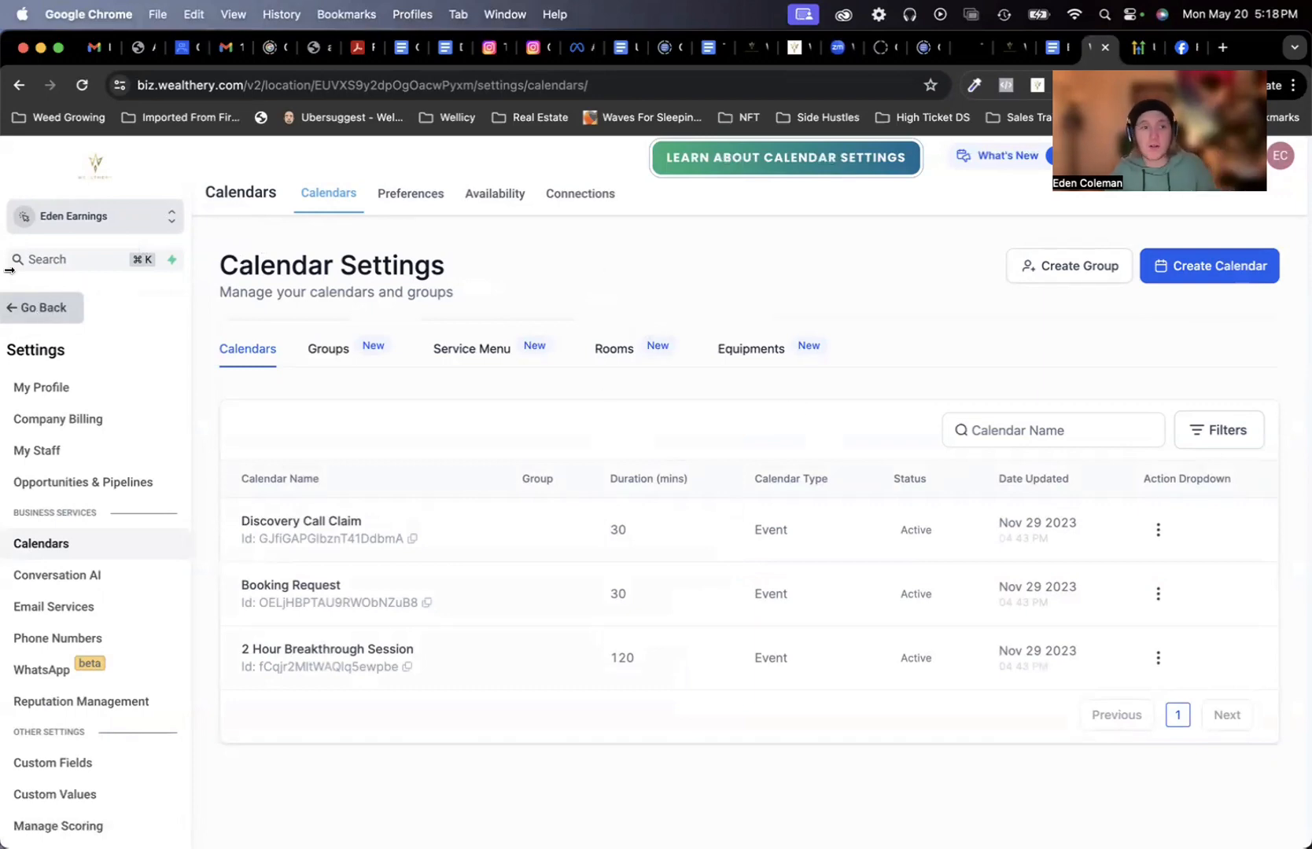
click(46, 310)
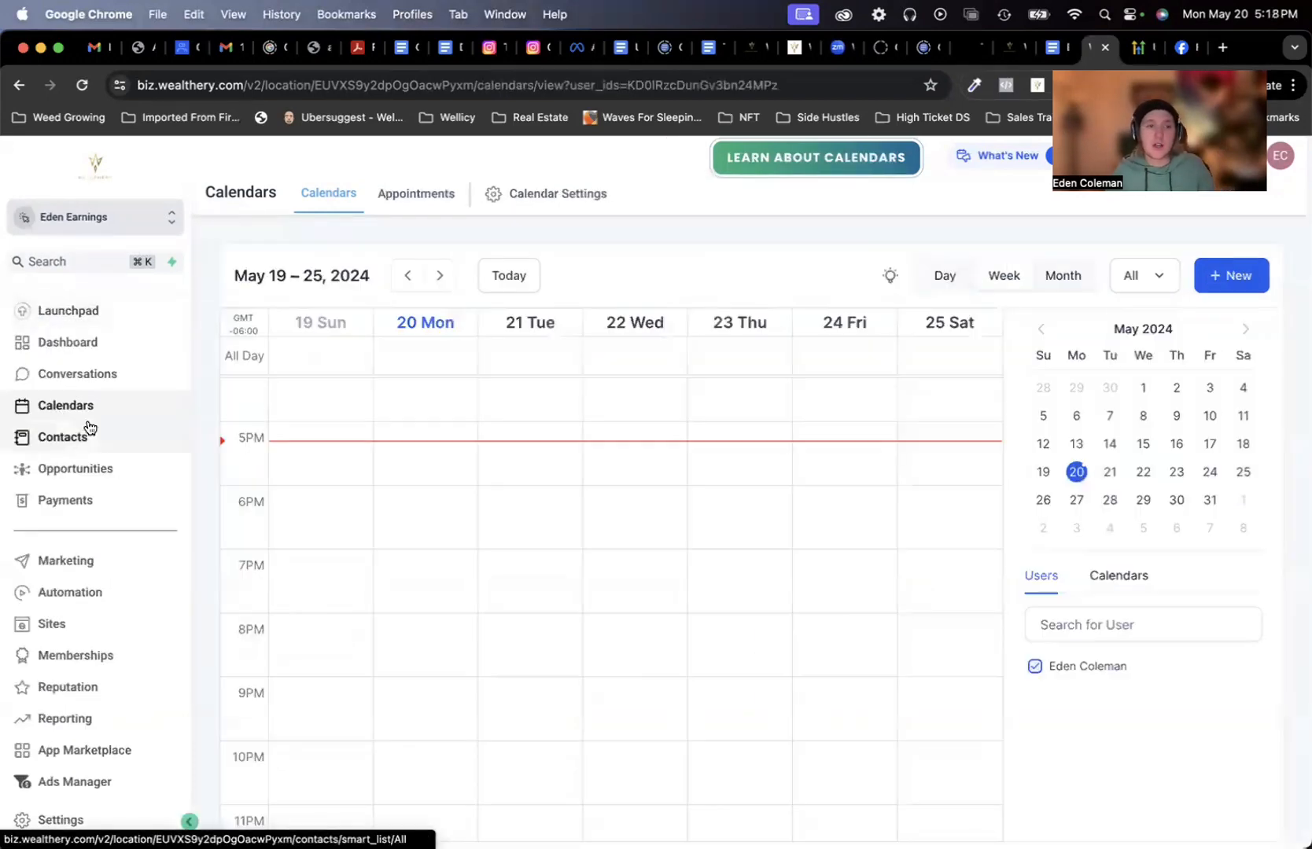
Step: Open the calendar settings page from the calendar view
click(70, 403)
click(542, 194)
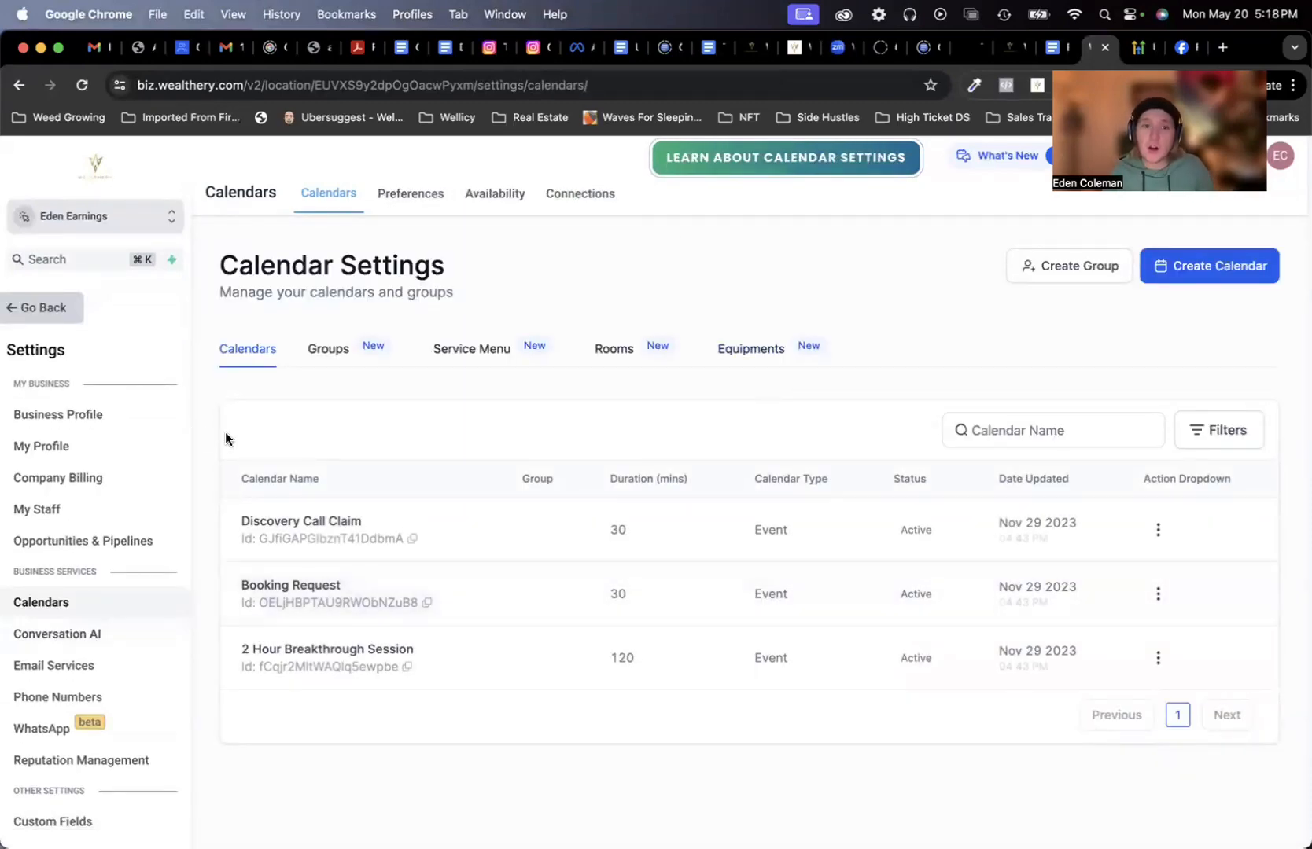
drag(224, 261, 555, 270)
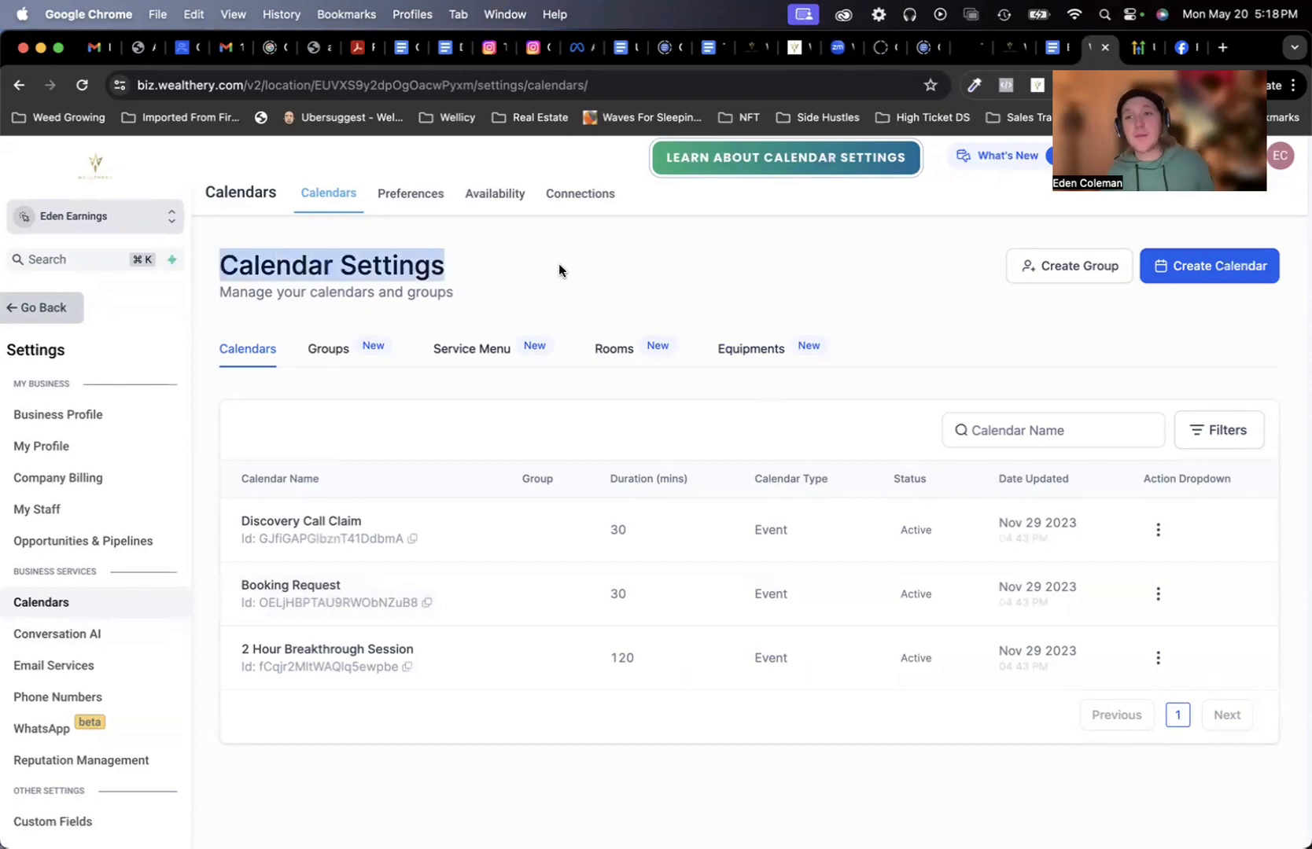
click(559, 269)
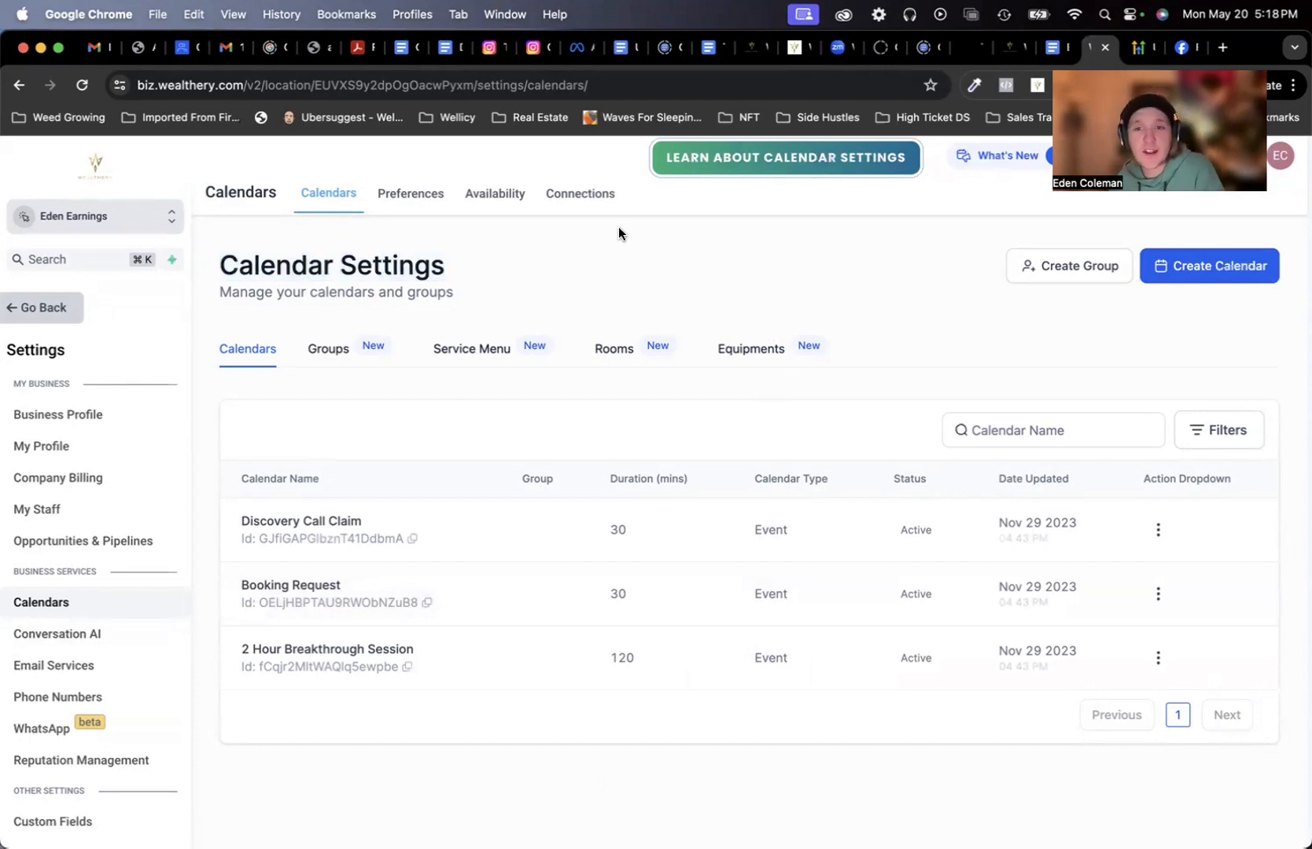
Step: Start a new calendar with the Class Booking scheduling type and make its name ready for entry
click(1255, 267)
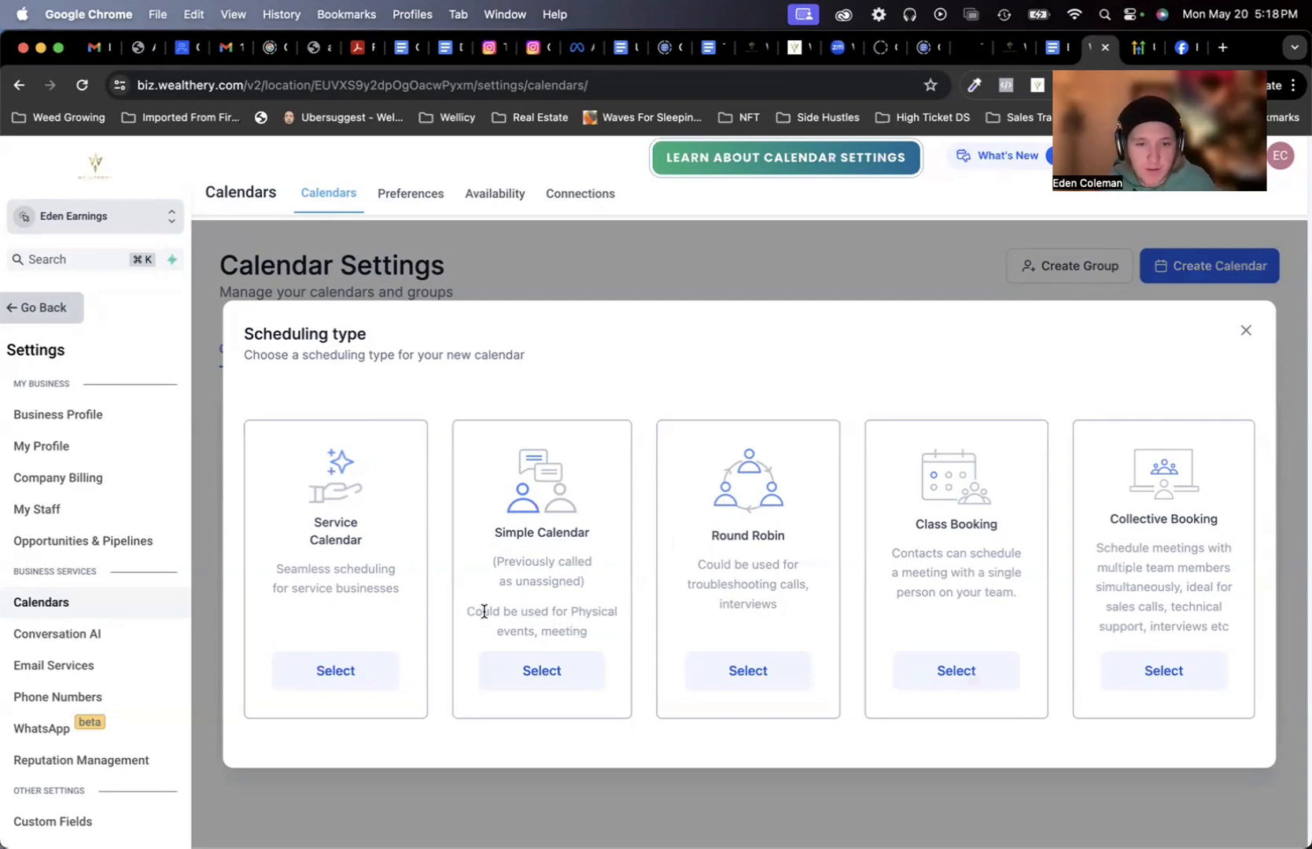
drag(484, 611, 591, 613)
click(535, 625)
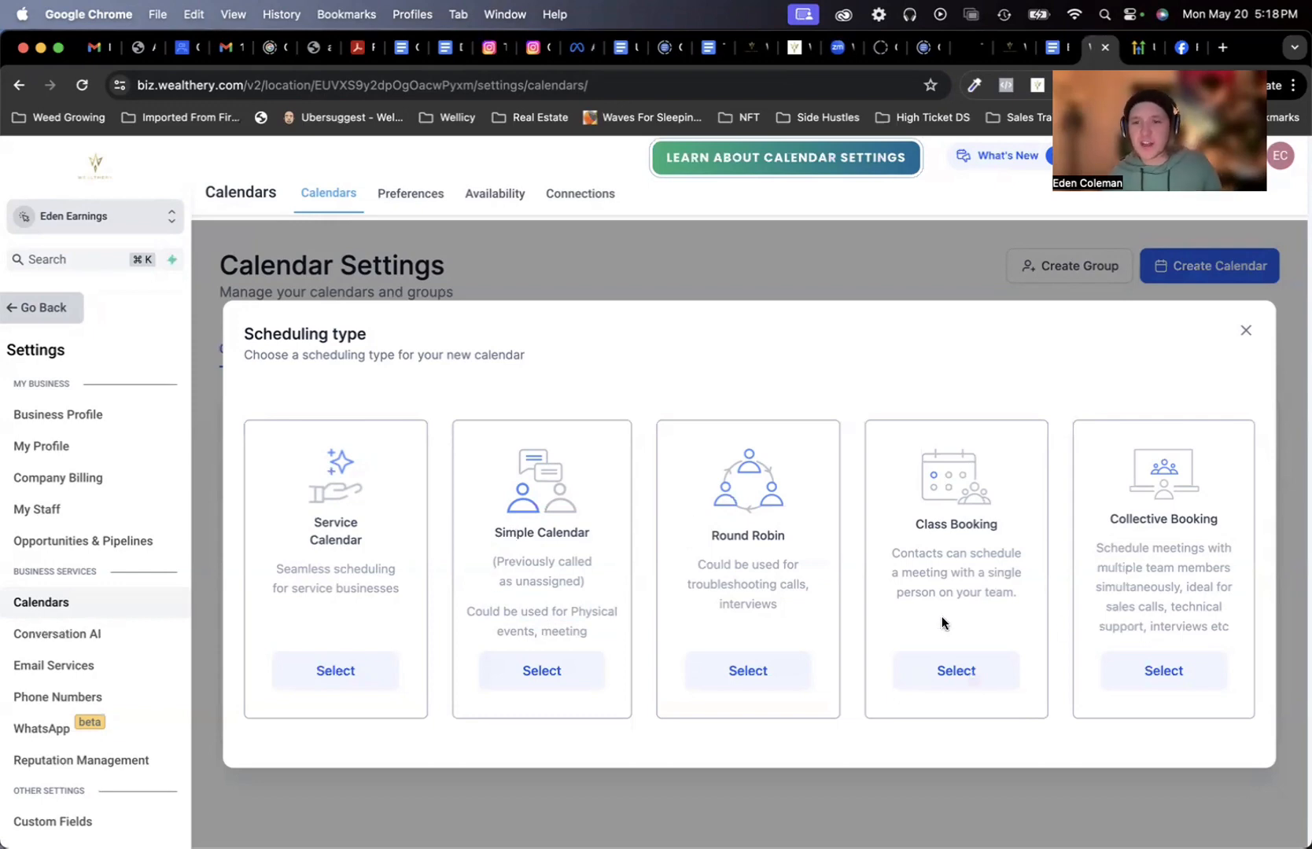
drag(914, 524, 998, 524)
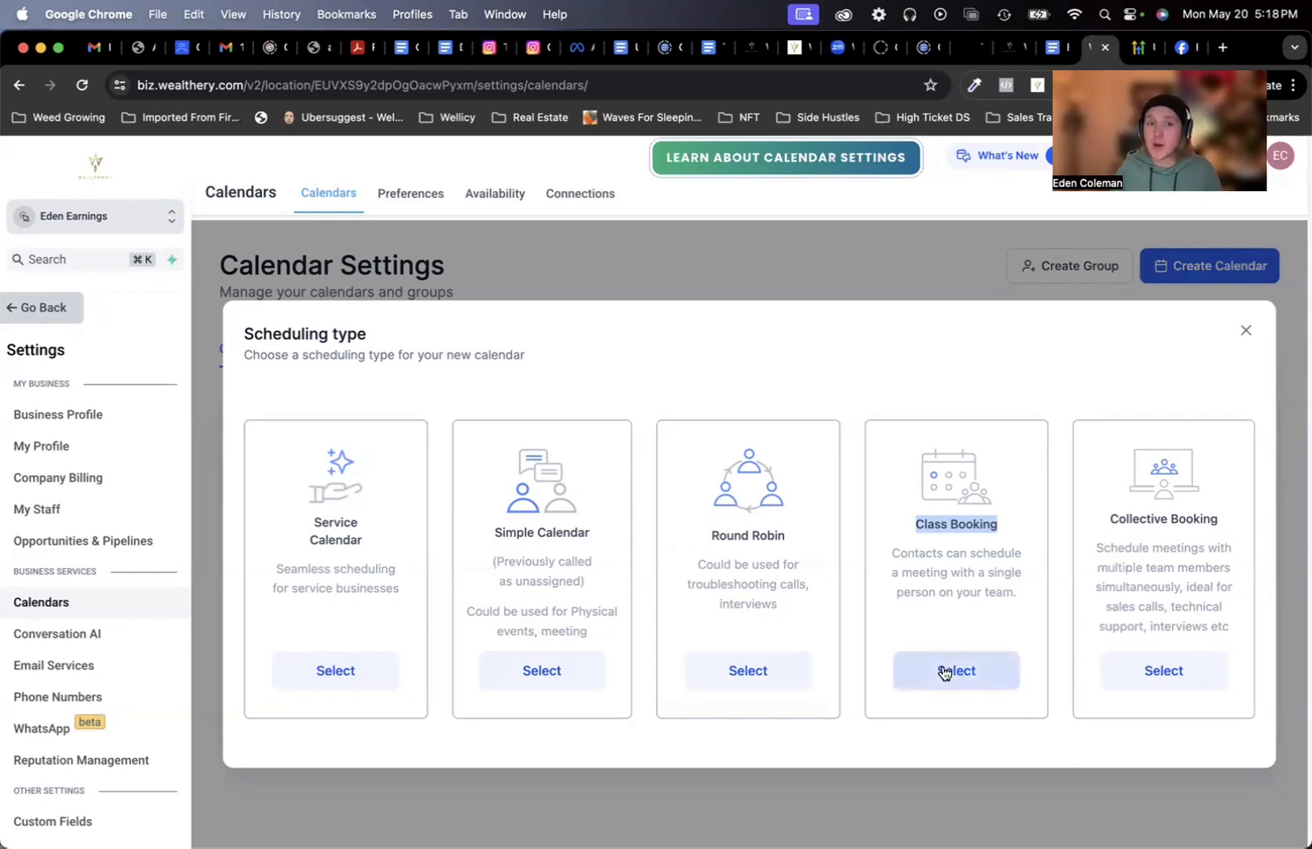
drag(311, 522, 366, 547)
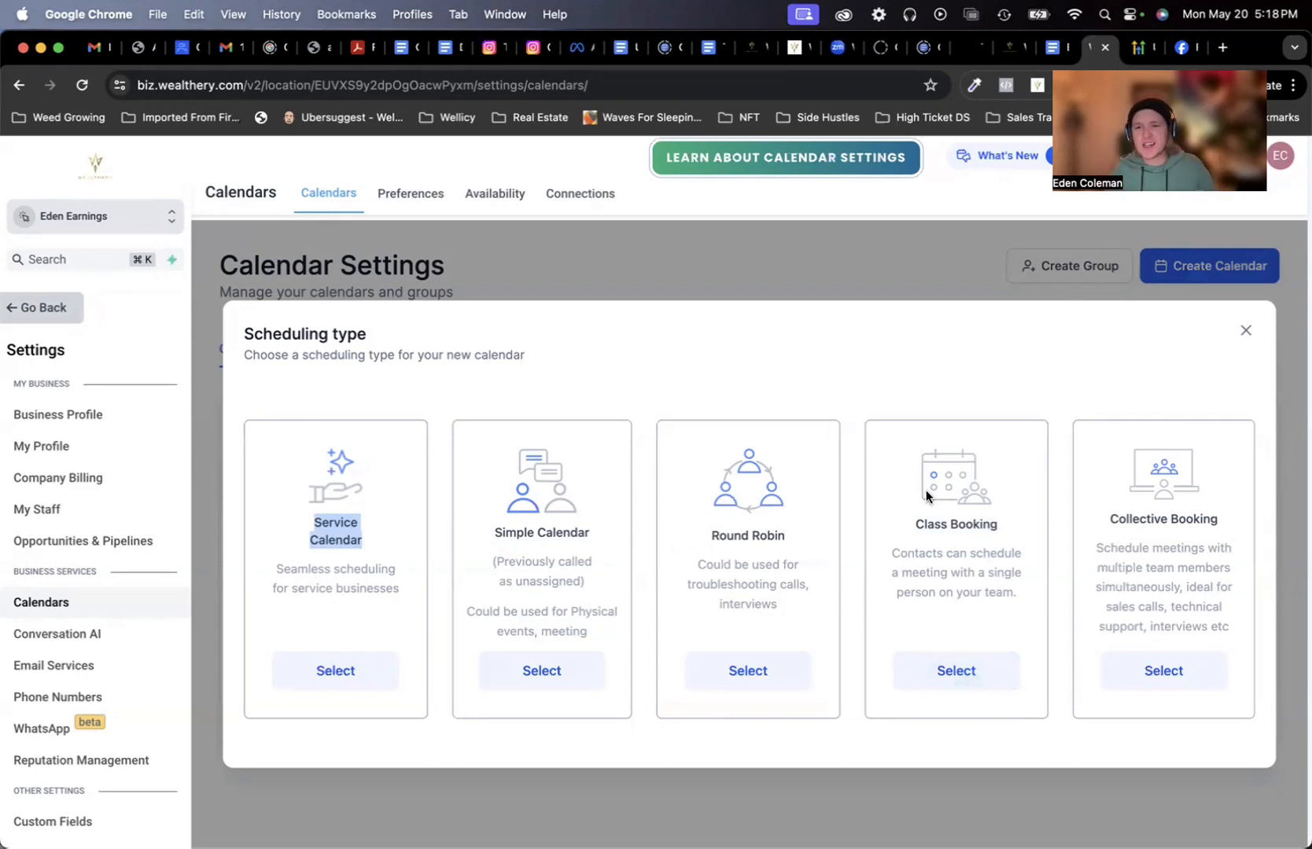
click(935, 555)
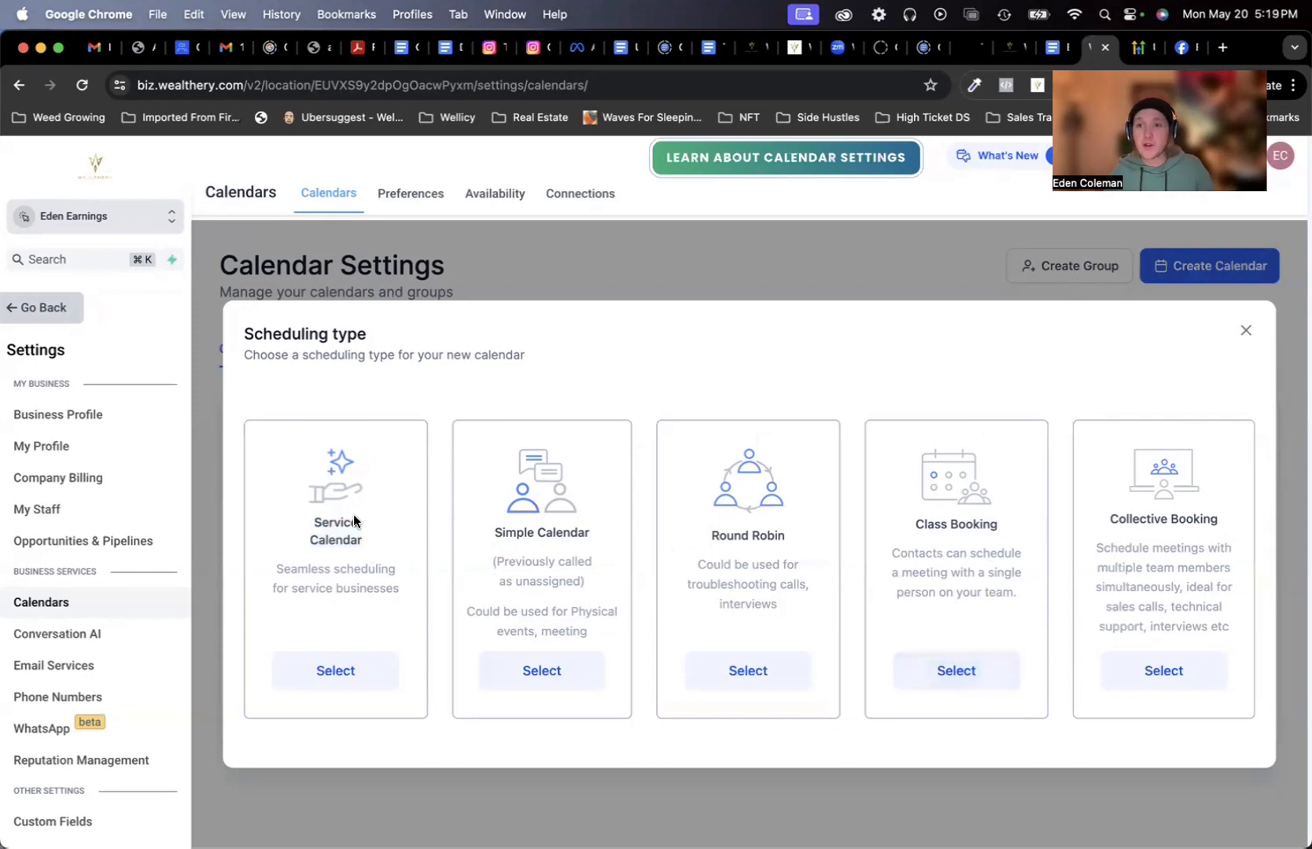
click(945, 668)
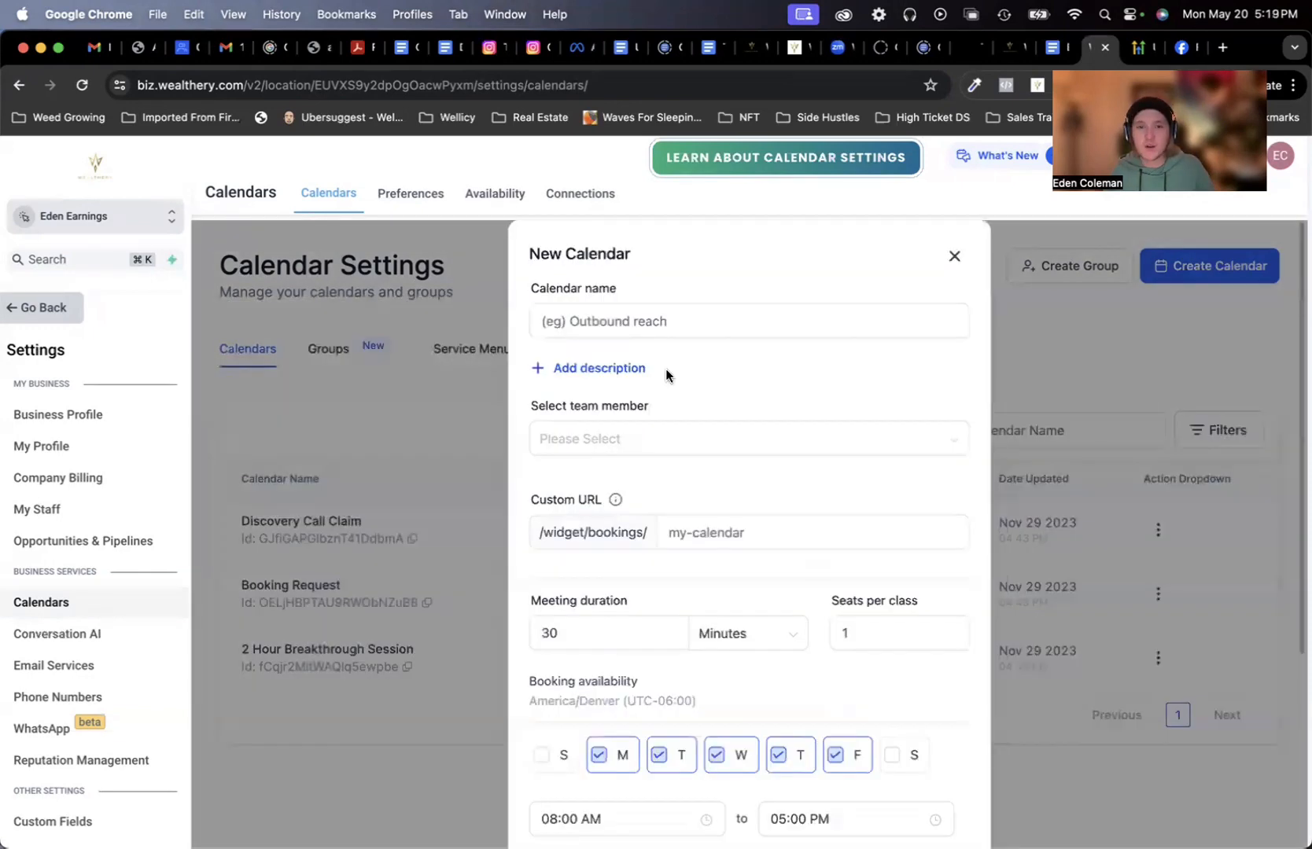
click(630, 324)
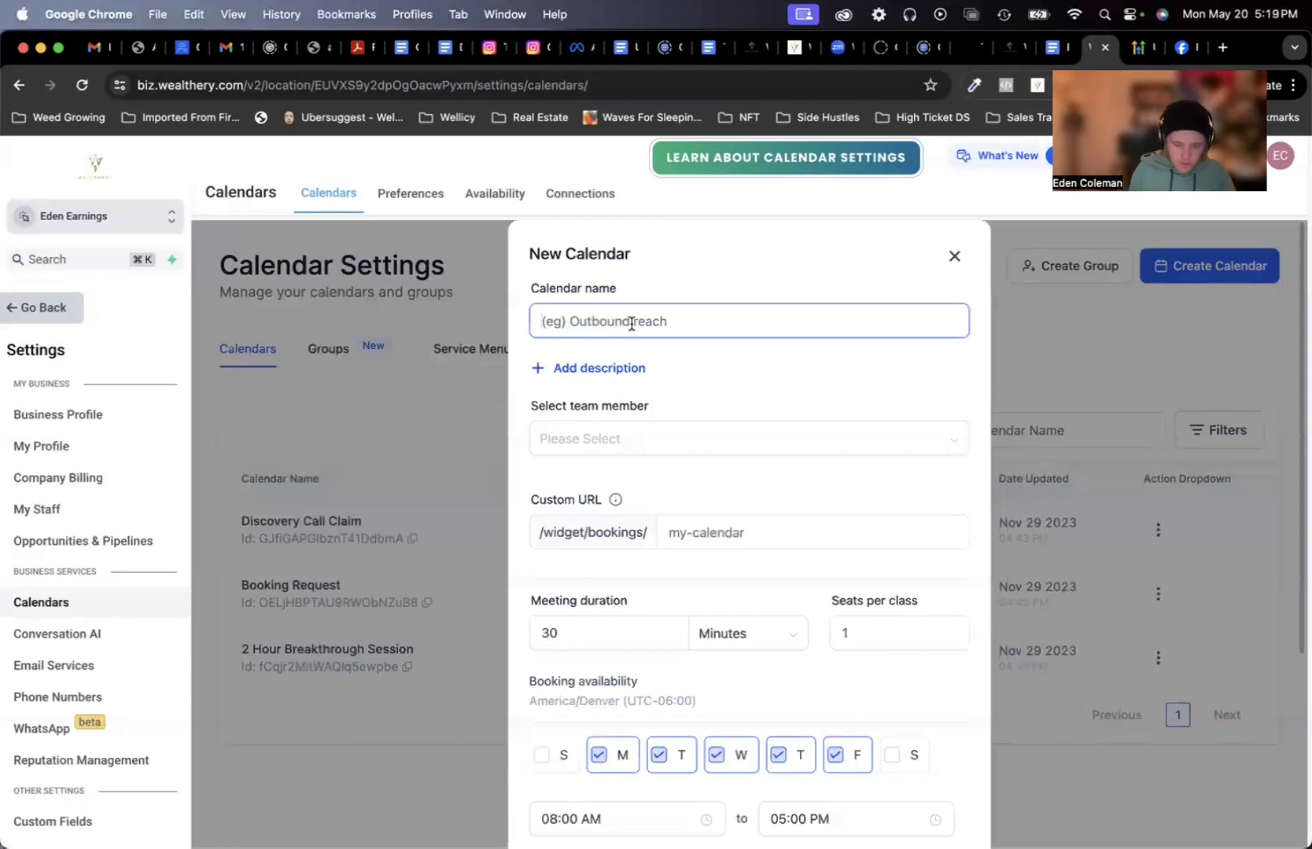
text(Test)
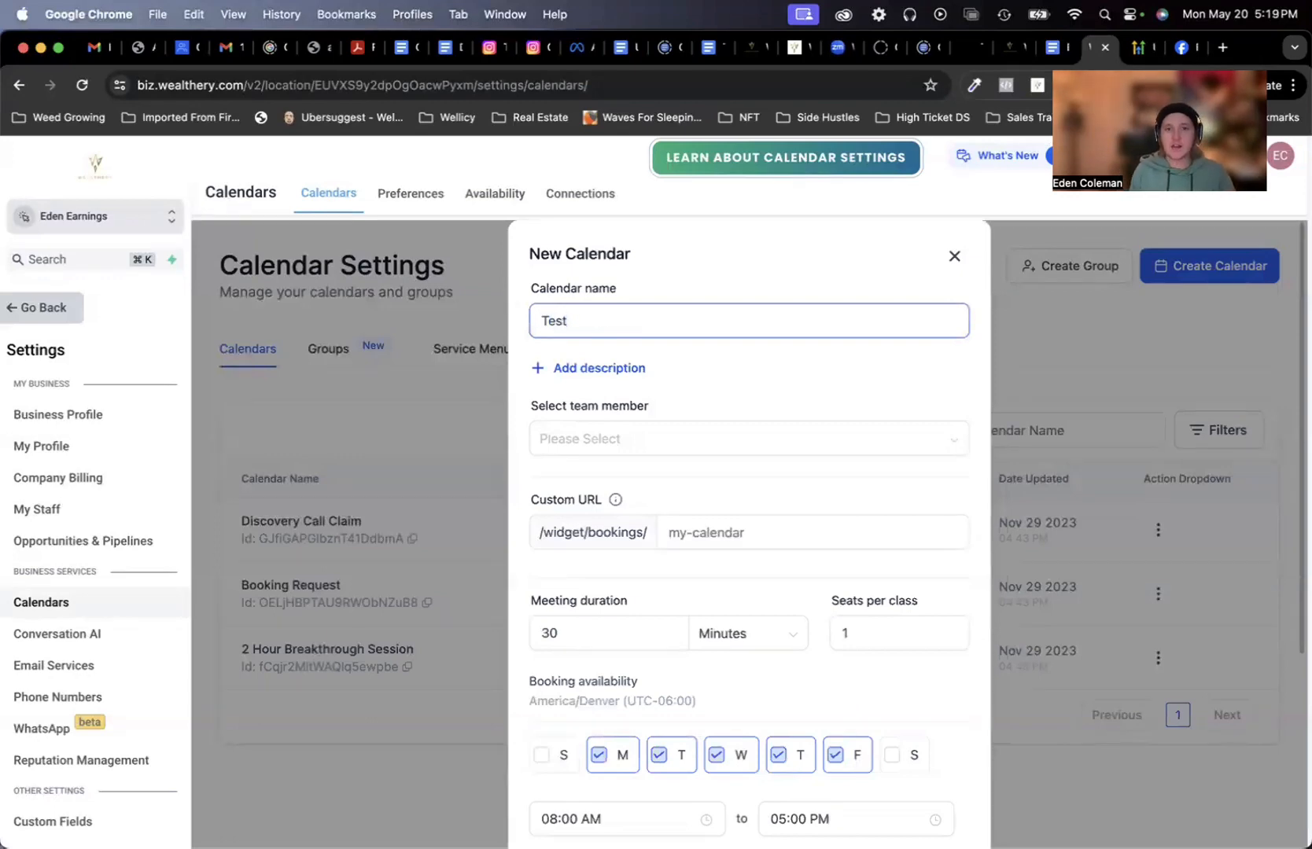
key(BackSpace)
key(BackSpace)
key(BackSpace)
key(BackSpace)
text(Join)
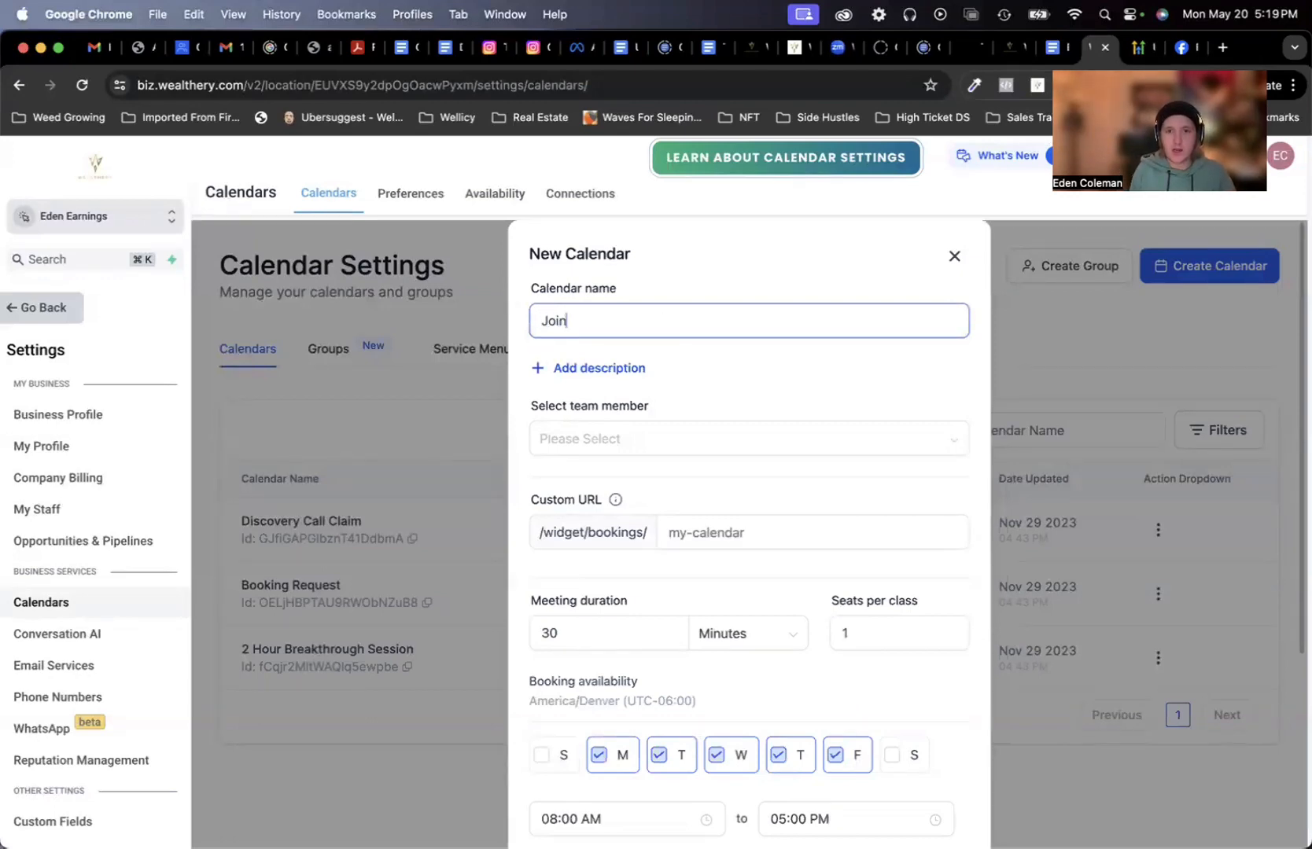
key(BackSpace)
key(BackSpace)
key(BackSpace)
key(BackSpace)
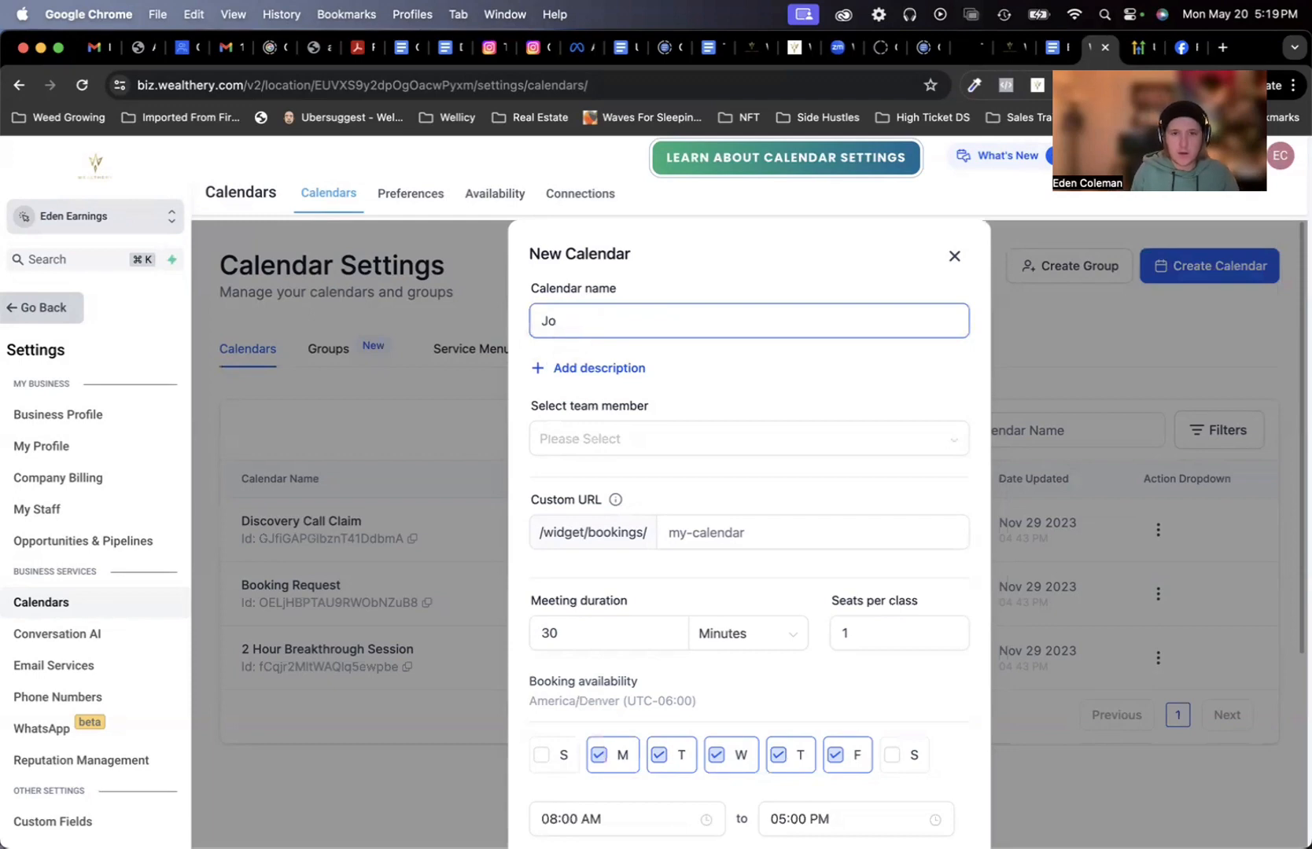
Step: Name the calendar "Schedule 1:1 Training Call", followed in parentheses by "Demo - " and the client's first name
text(Schedule 1:1)
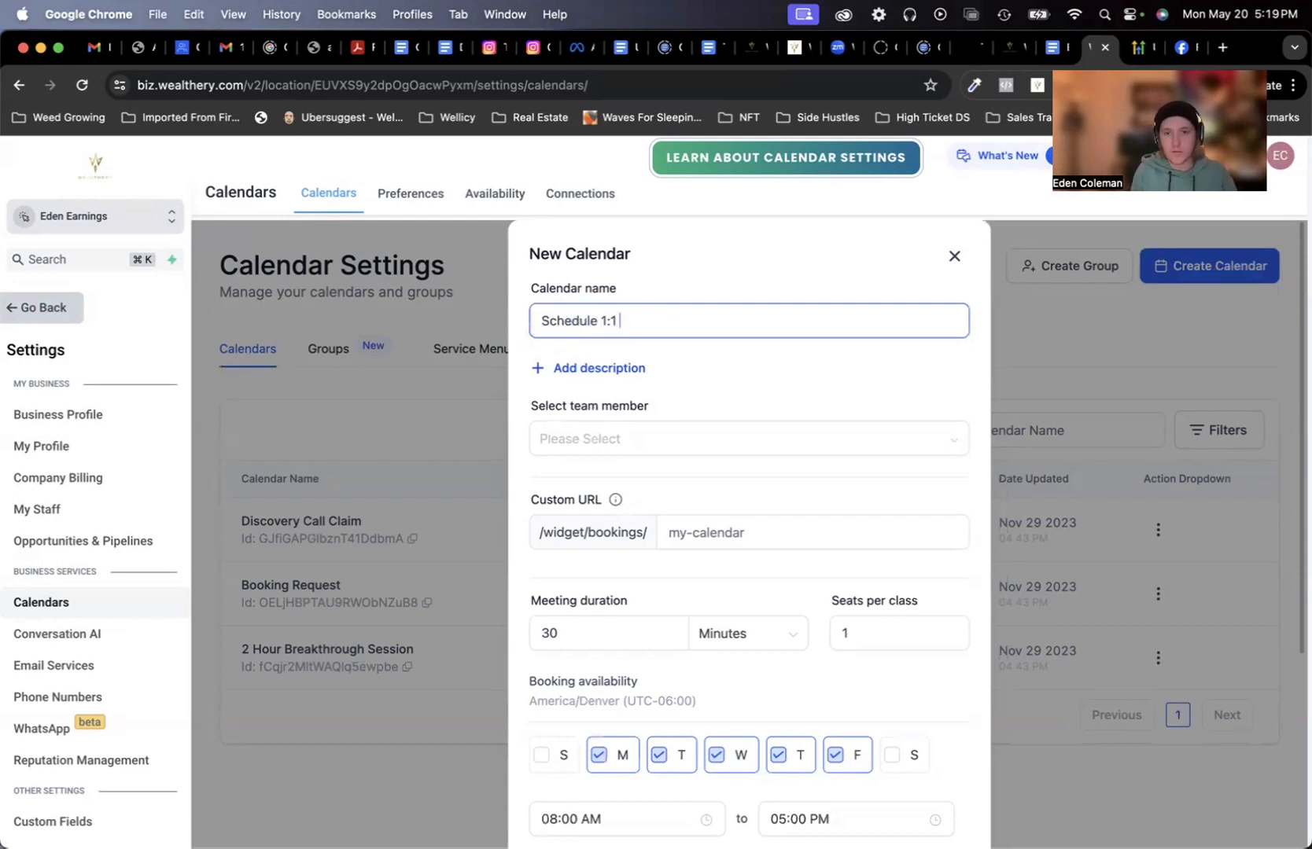
text( Training Call)
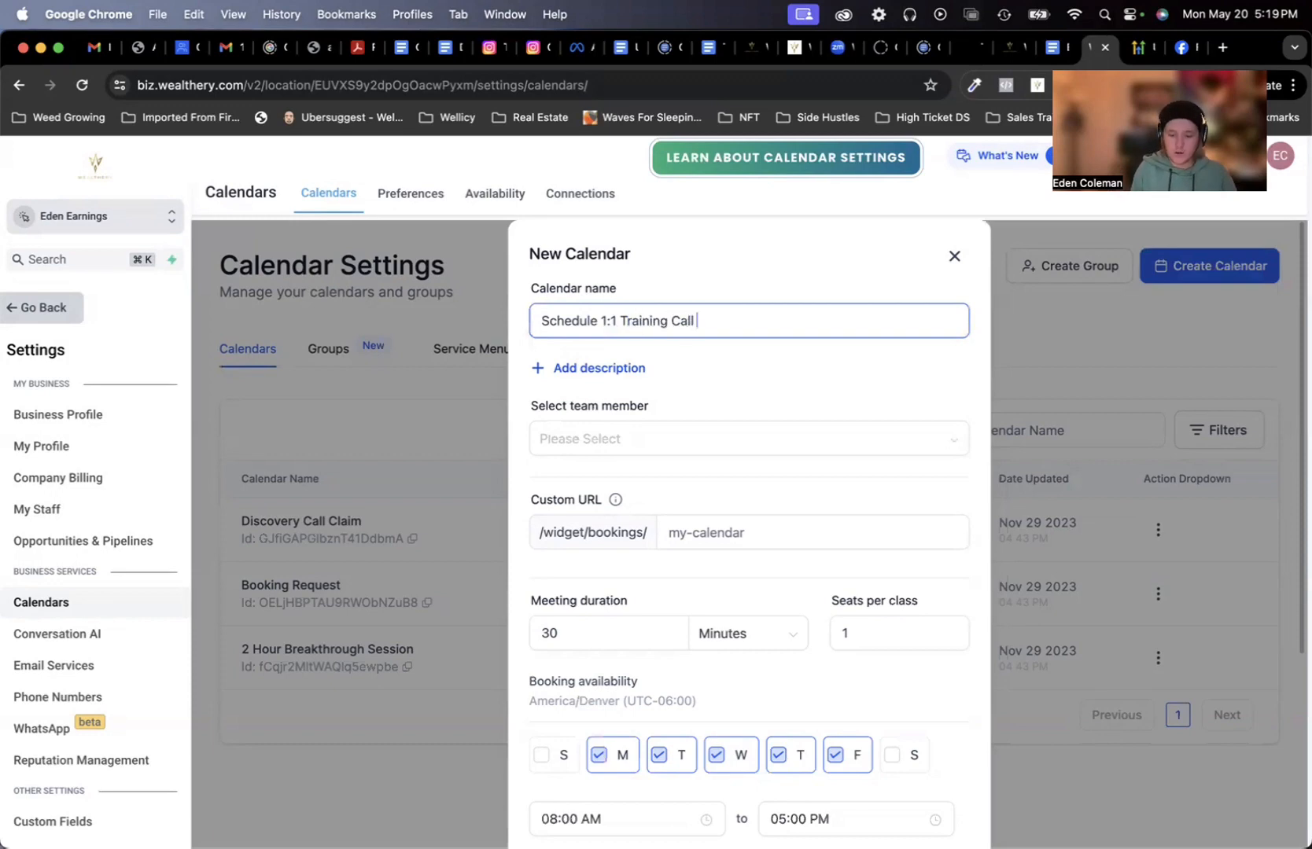
text( (Demo)
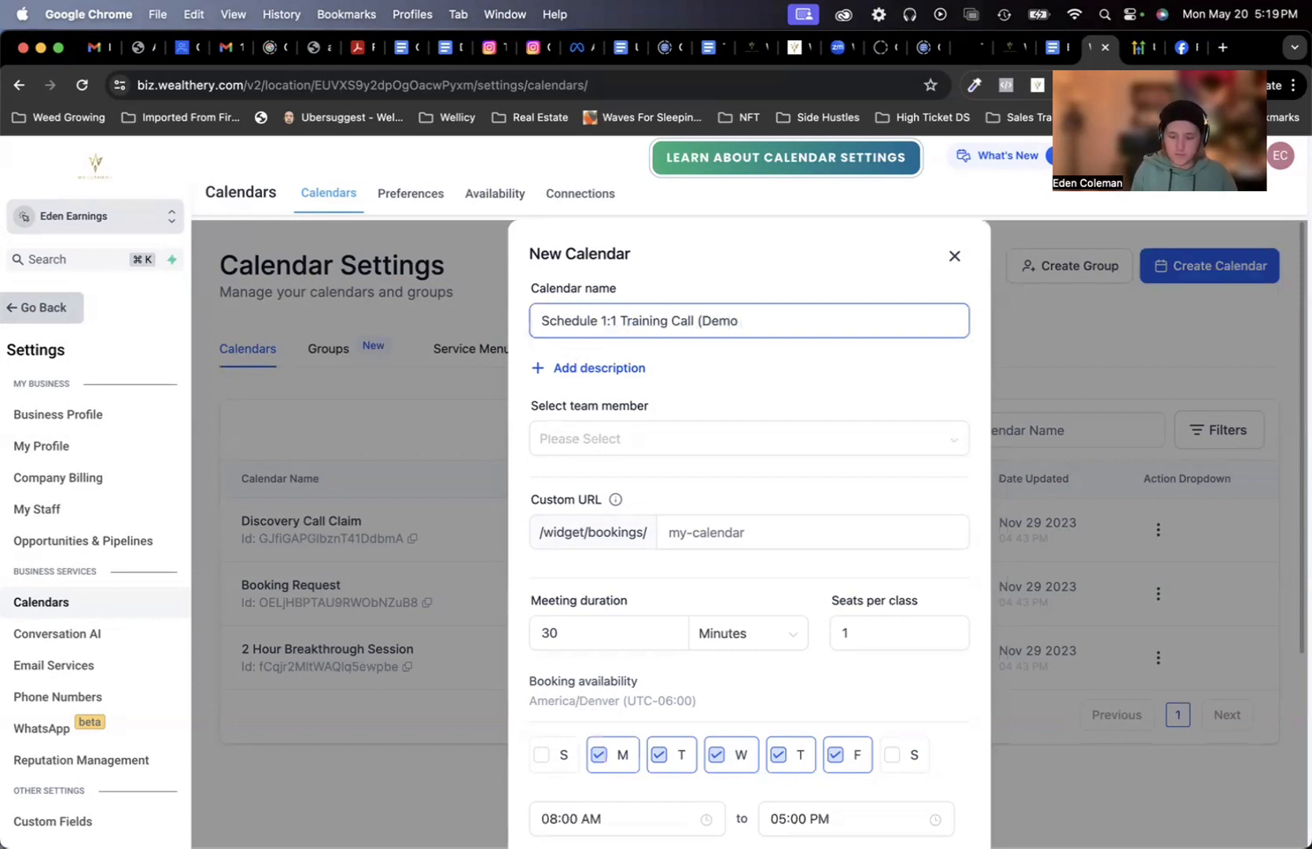
text( -)
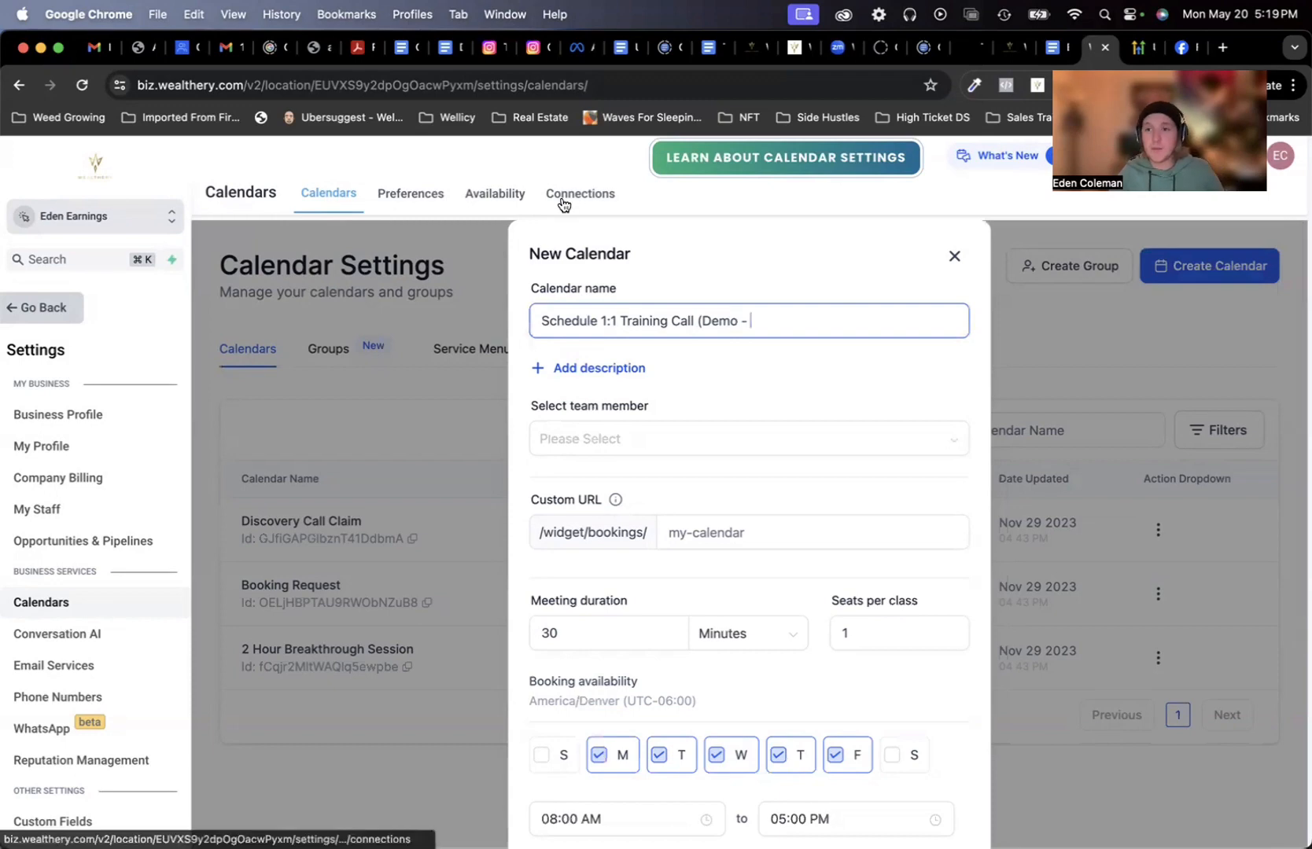
click(764, 529)
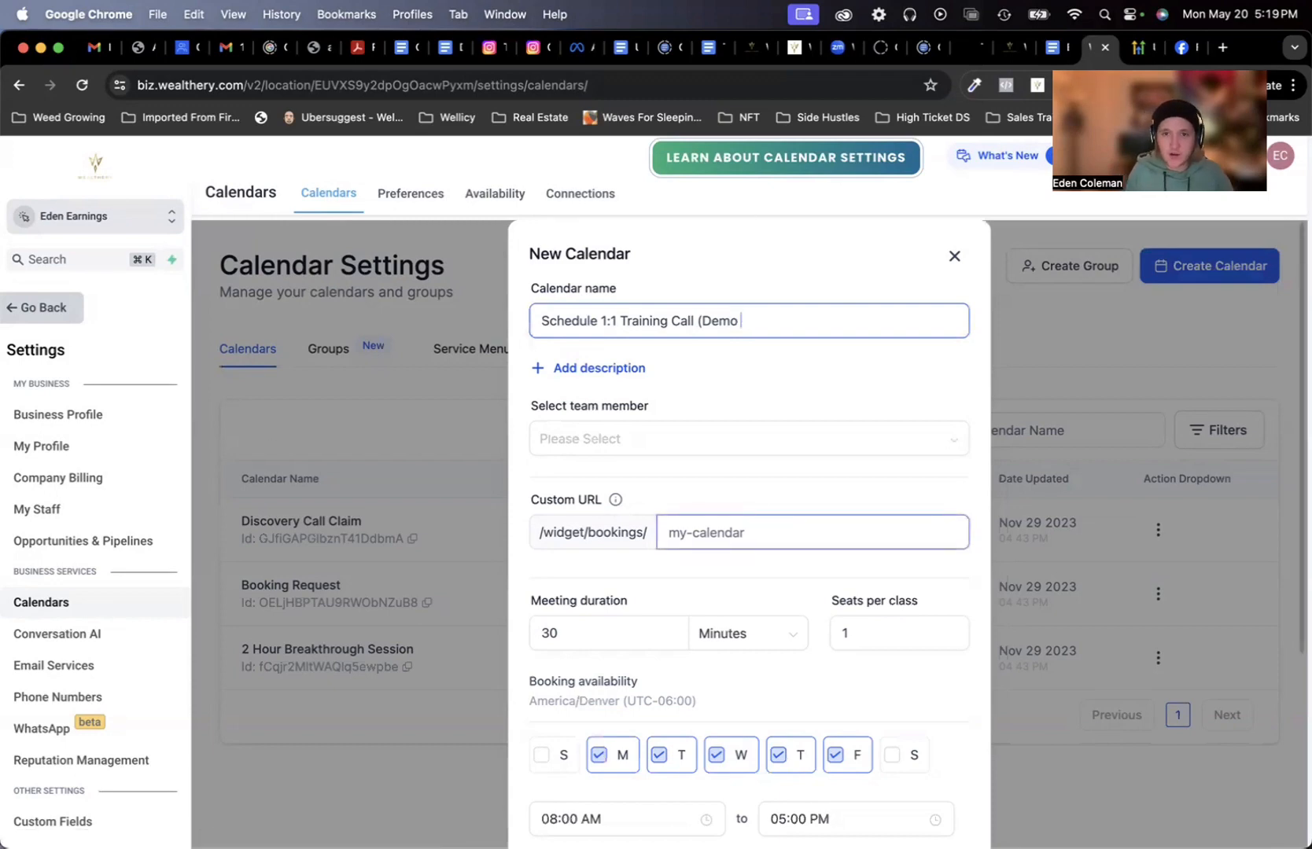
text(- L)
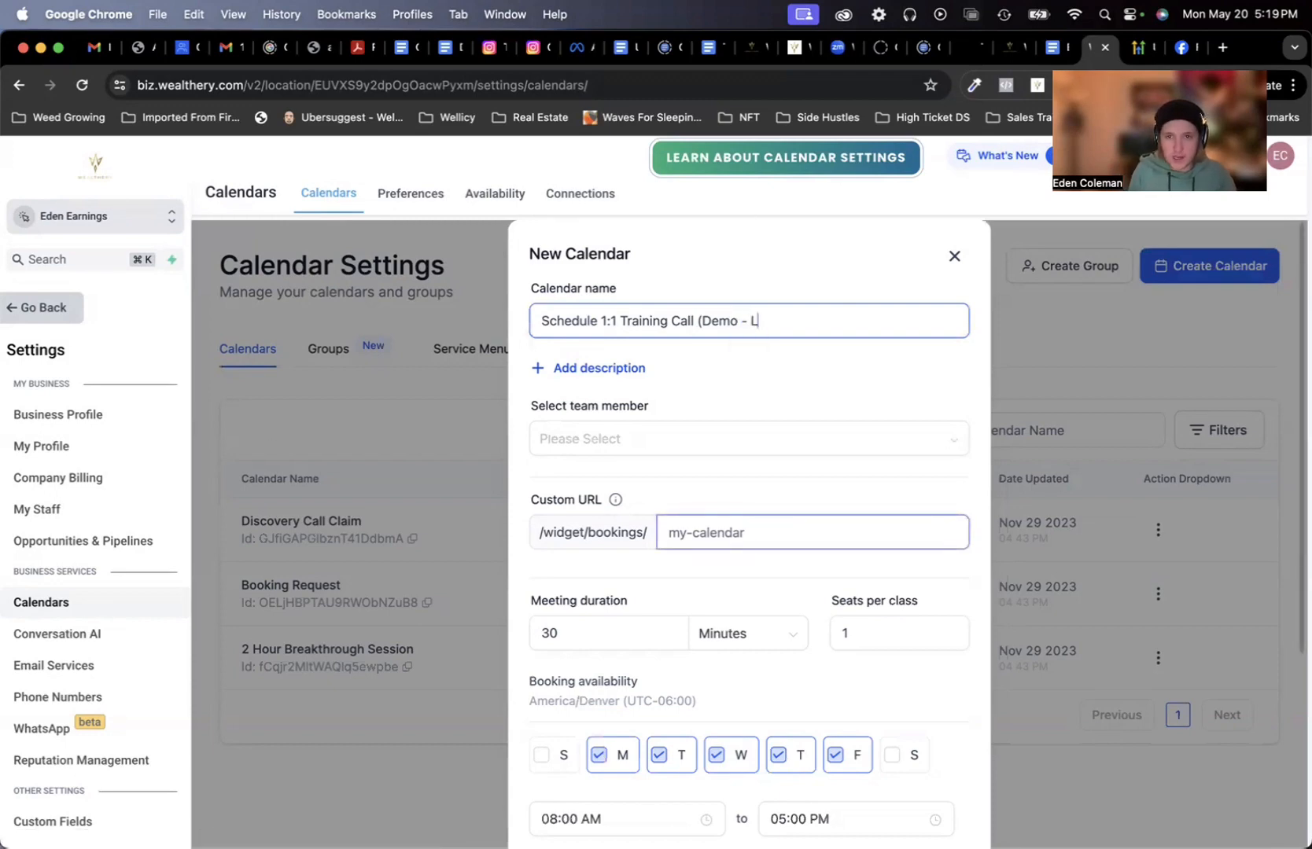
text(eah))
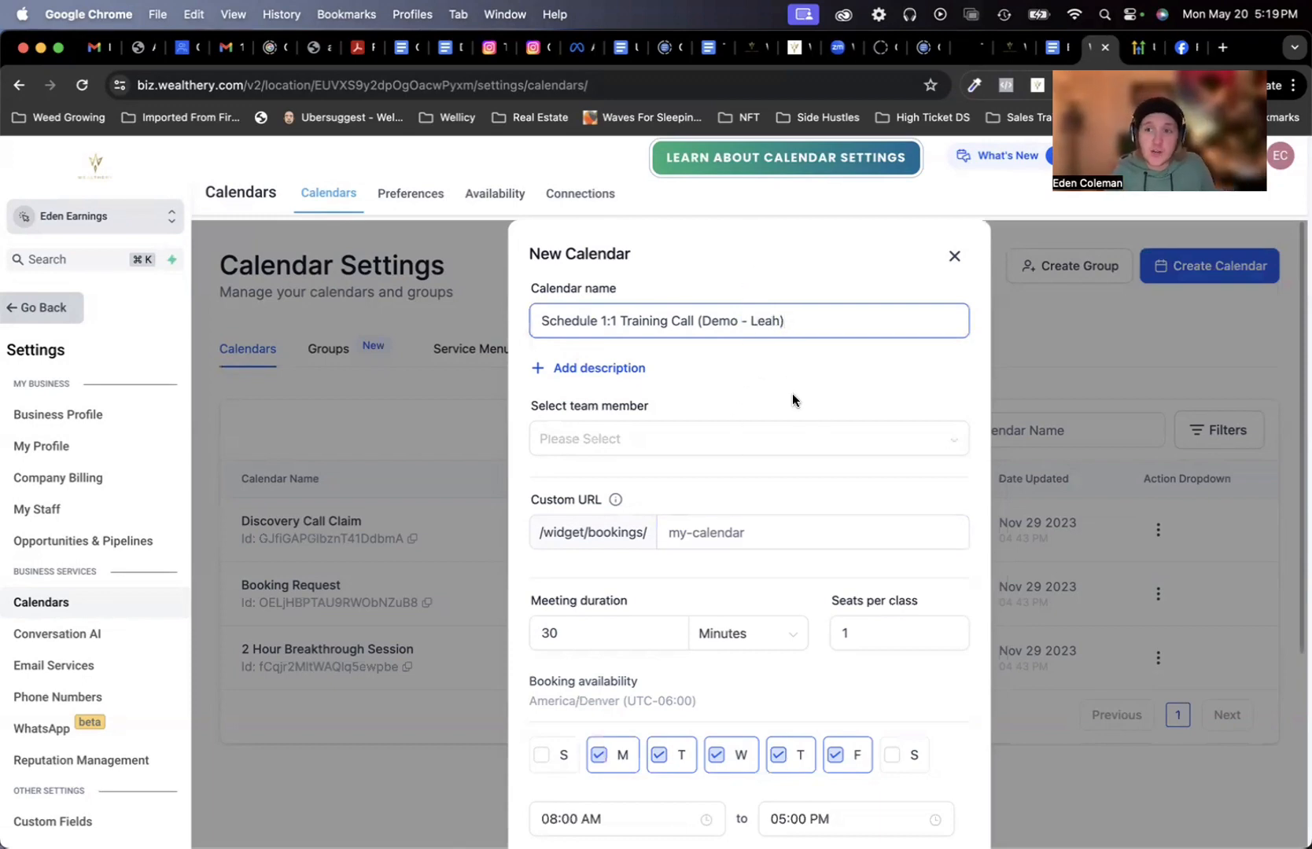
Step: Assign the only available team member to the new calendar
scroll(791, 395, down, 1)
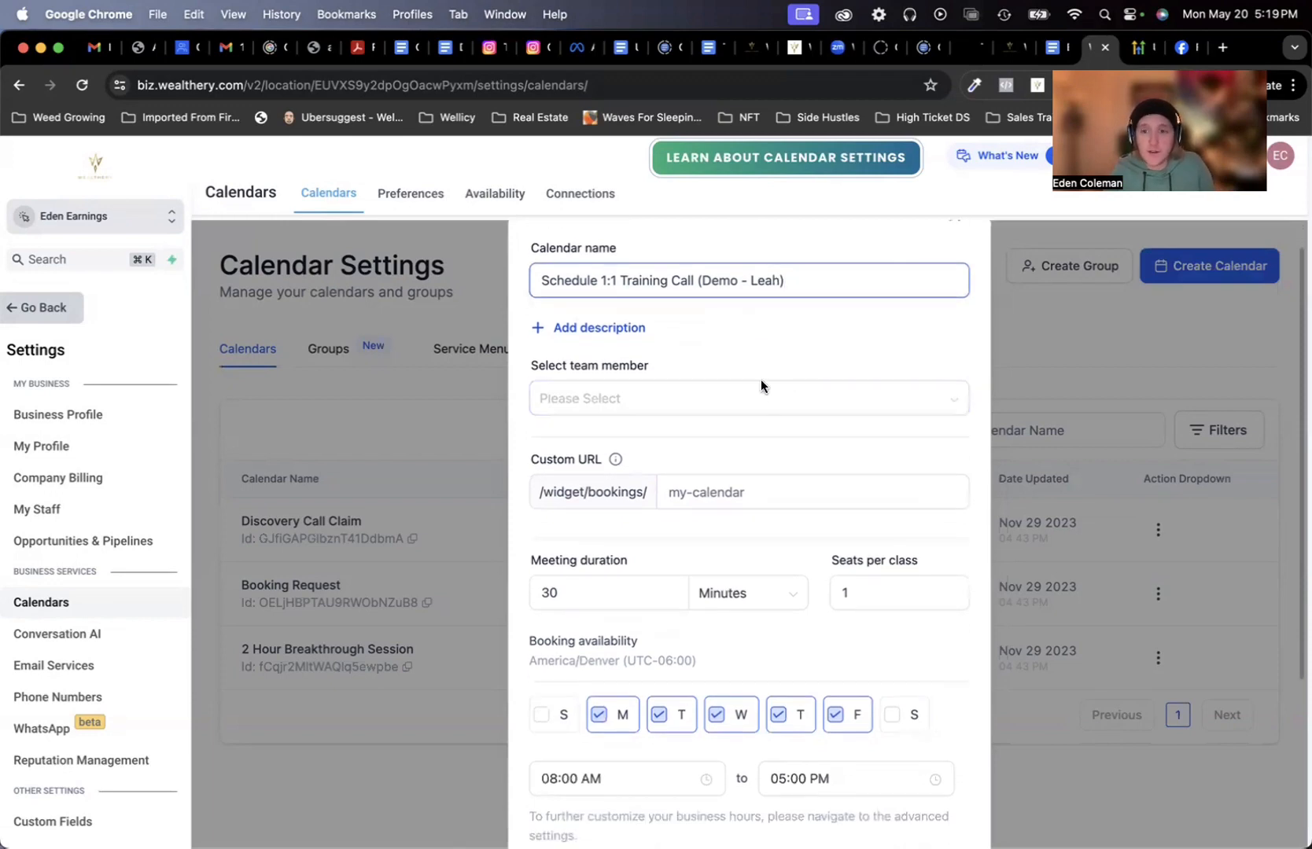
scroll(770, 369, up, 1)
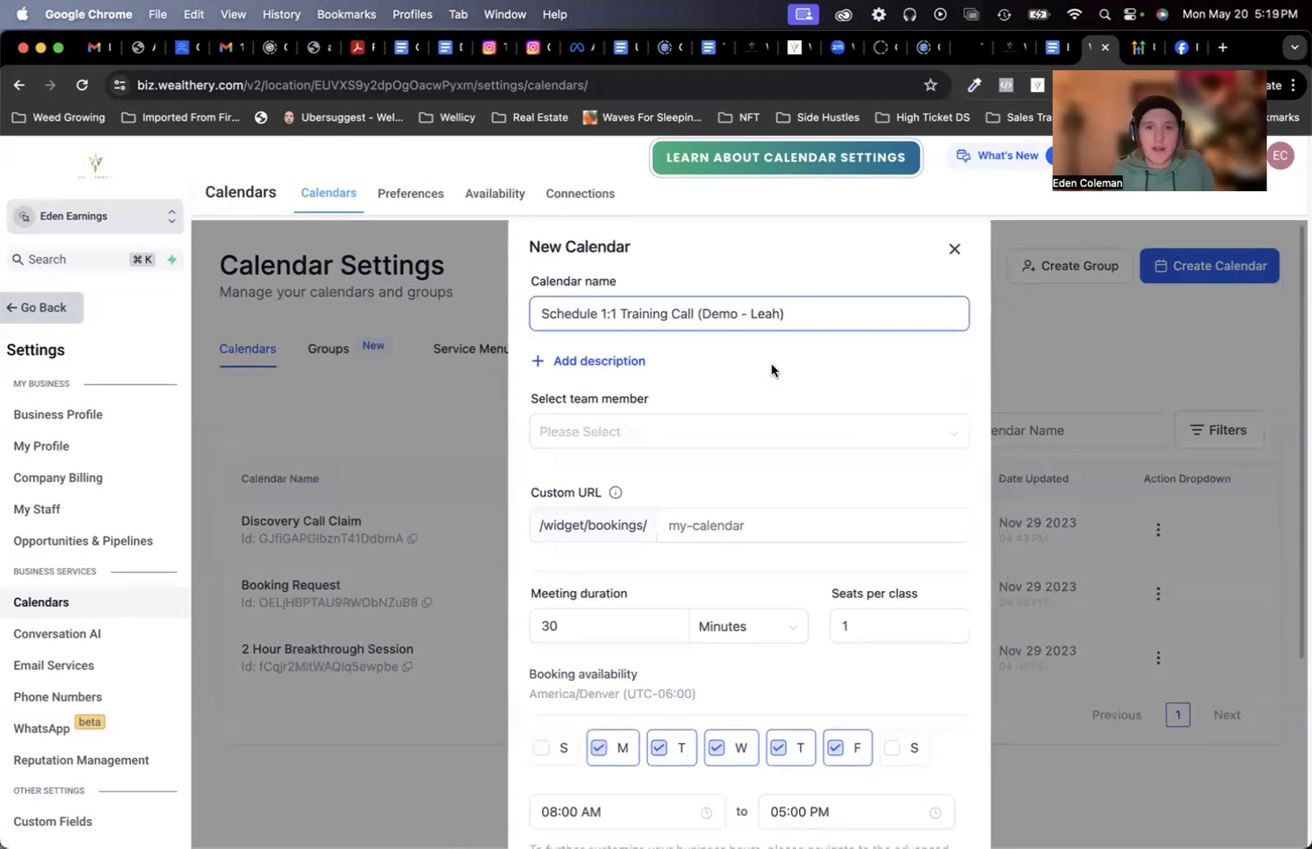
click(752, 430)
click(727, 471)
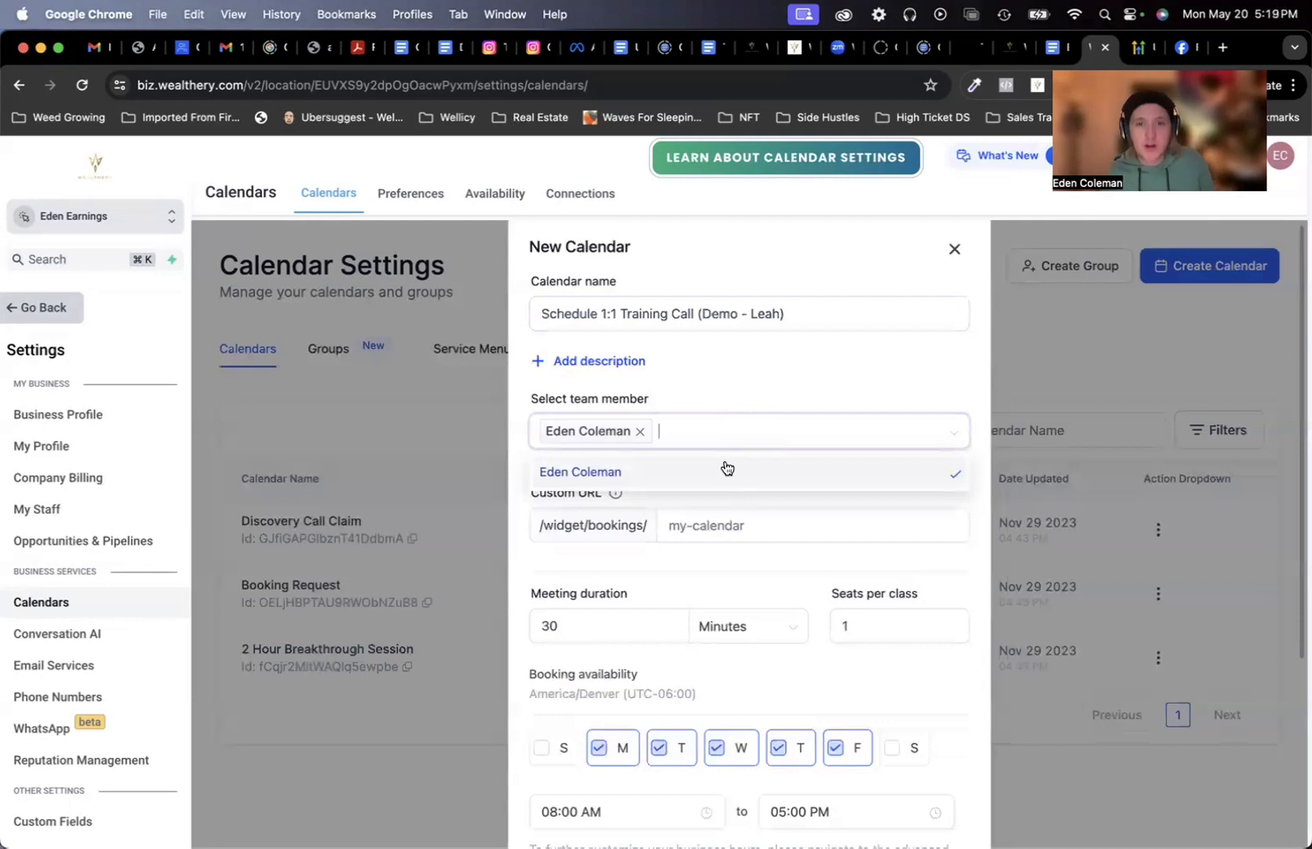
click(813, 379)
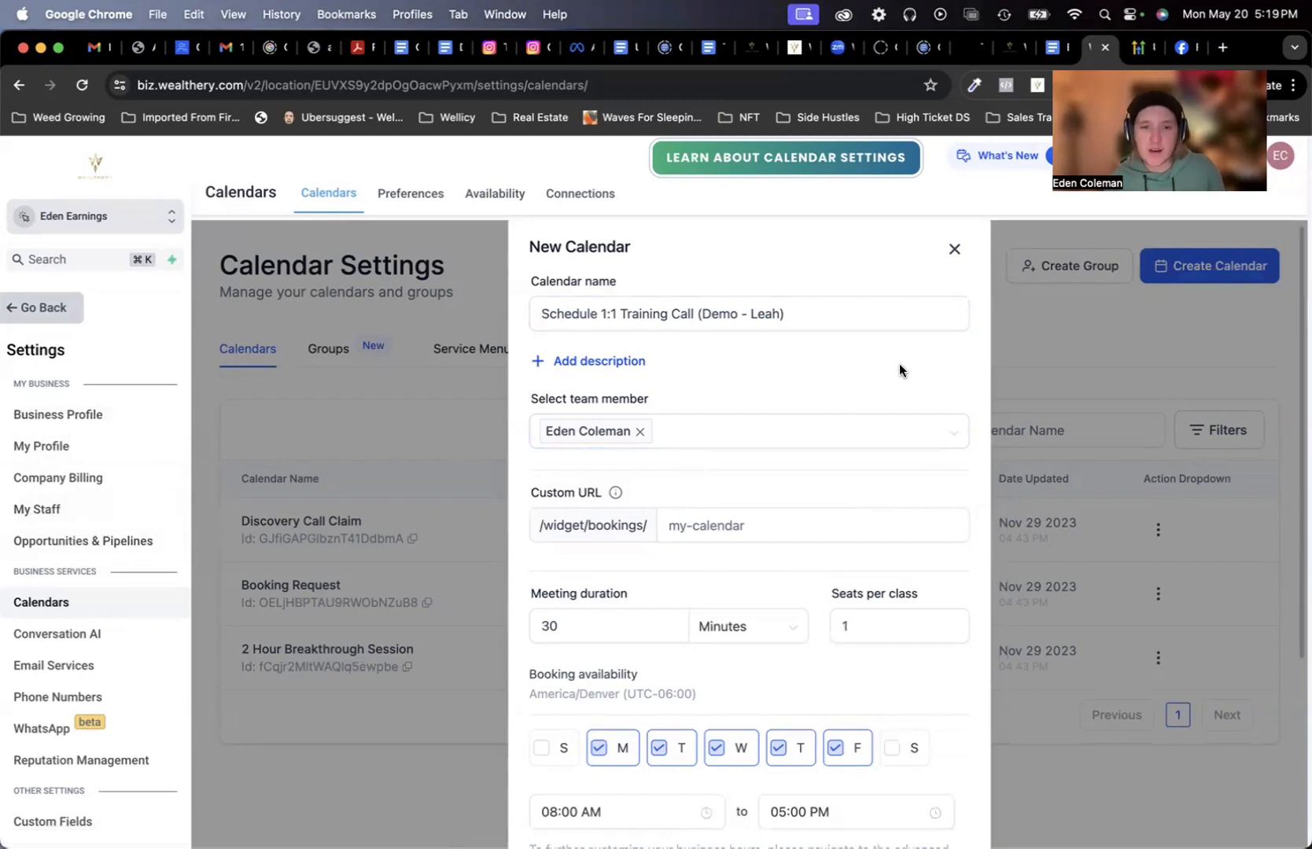
Step: Set the calendar's custom booking URL to the team member's hyphenated full name in lowercase followed by "-booking"
scroll(772, 512, down, 2)
click(745, 483)
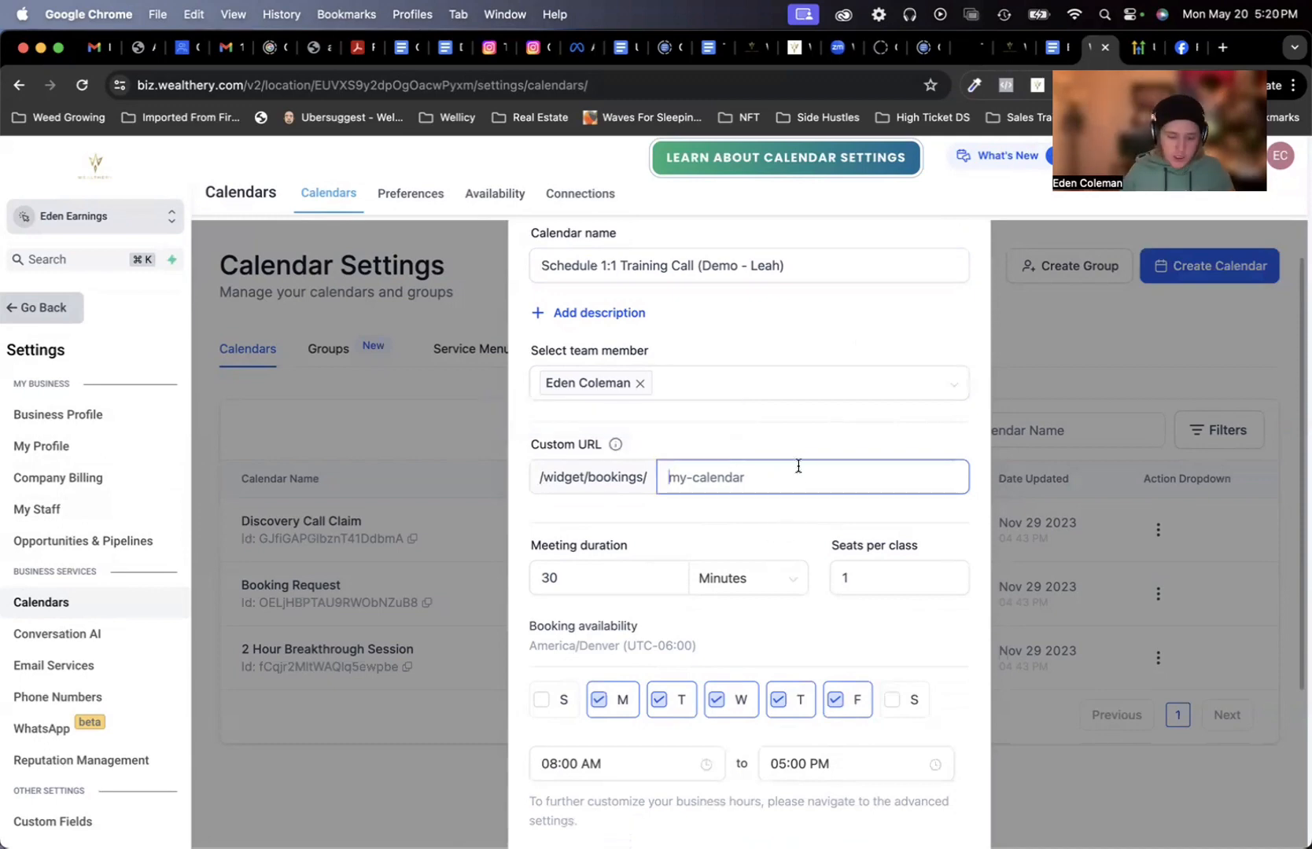
text(ed)
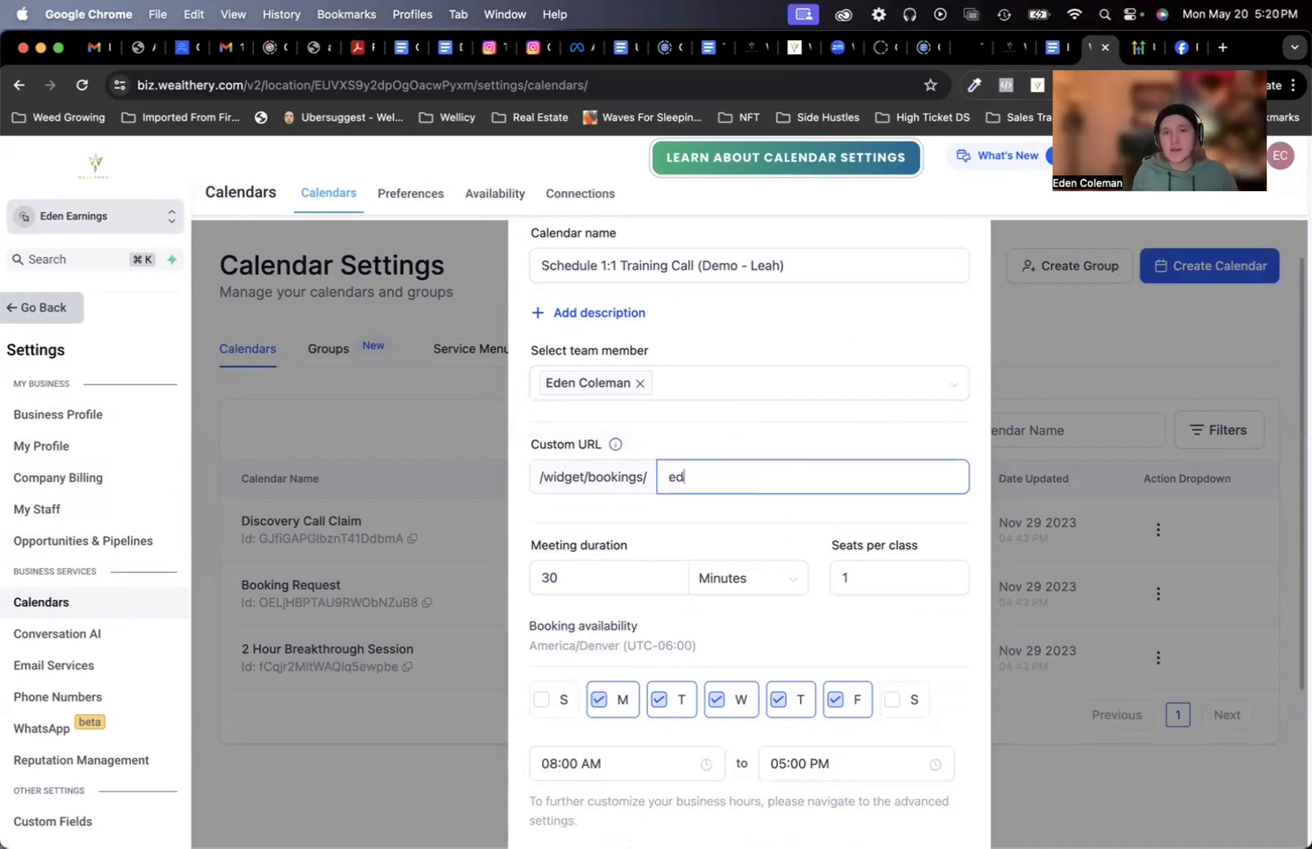
text(en-coleman)
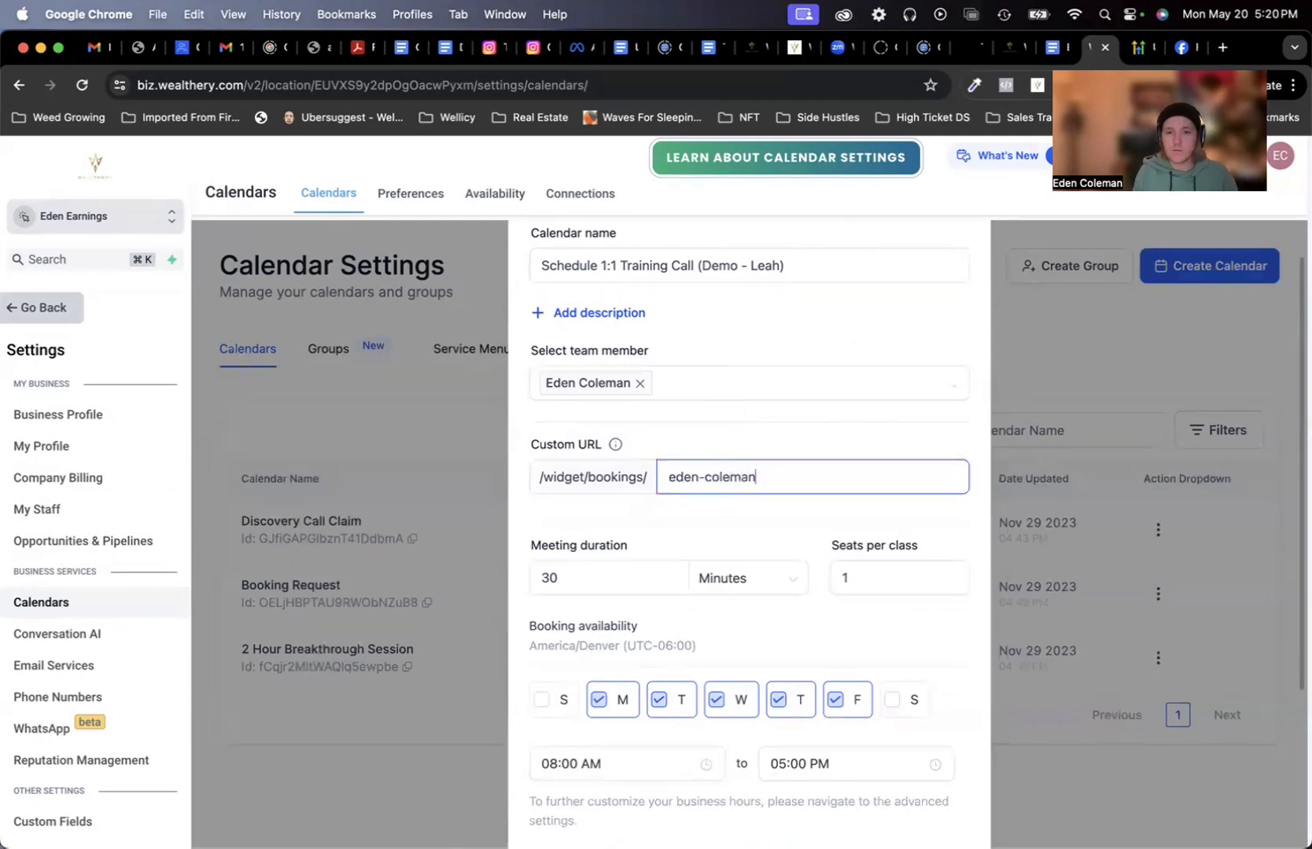
text(-booking)
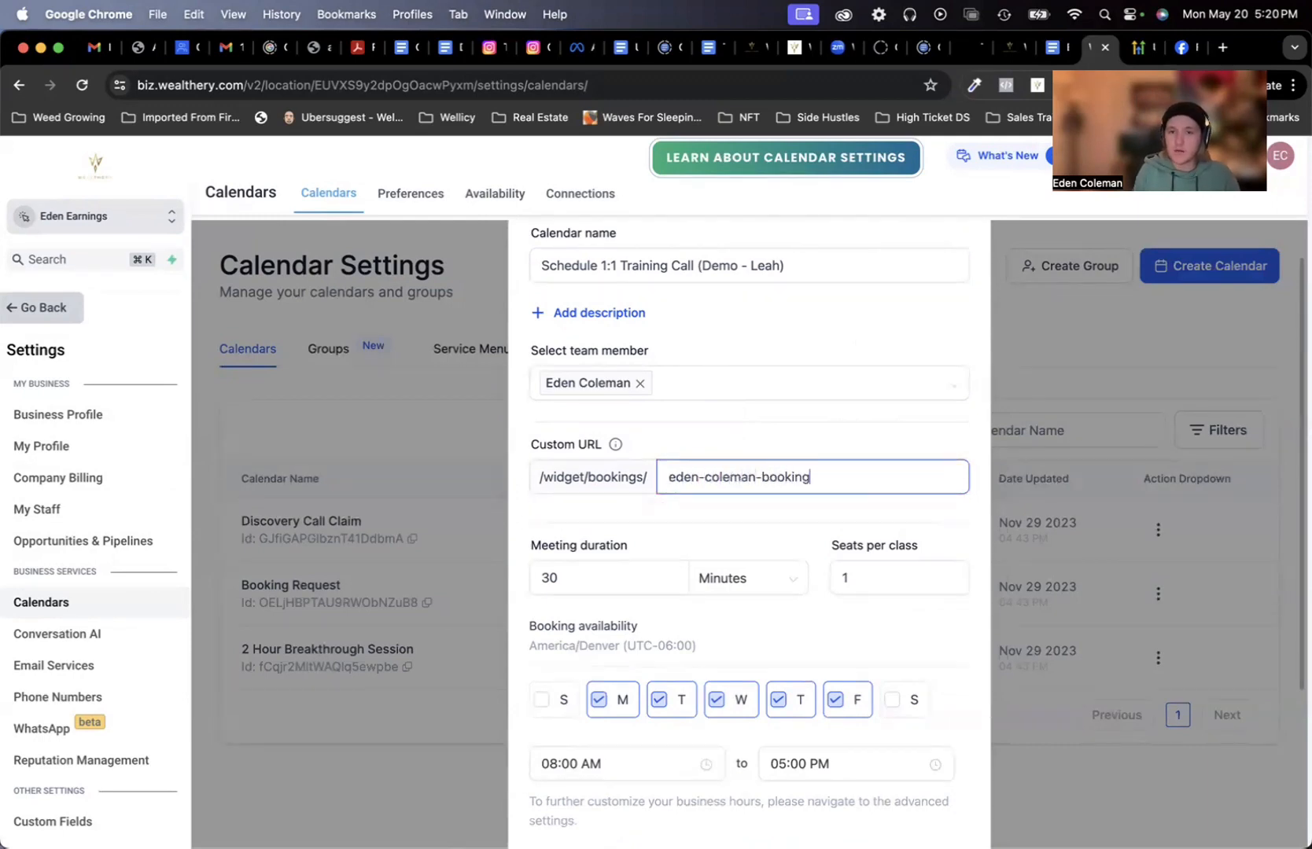
Step: Replace the calendar's custom booking URL with eden-earnings-book
click(762, 517)
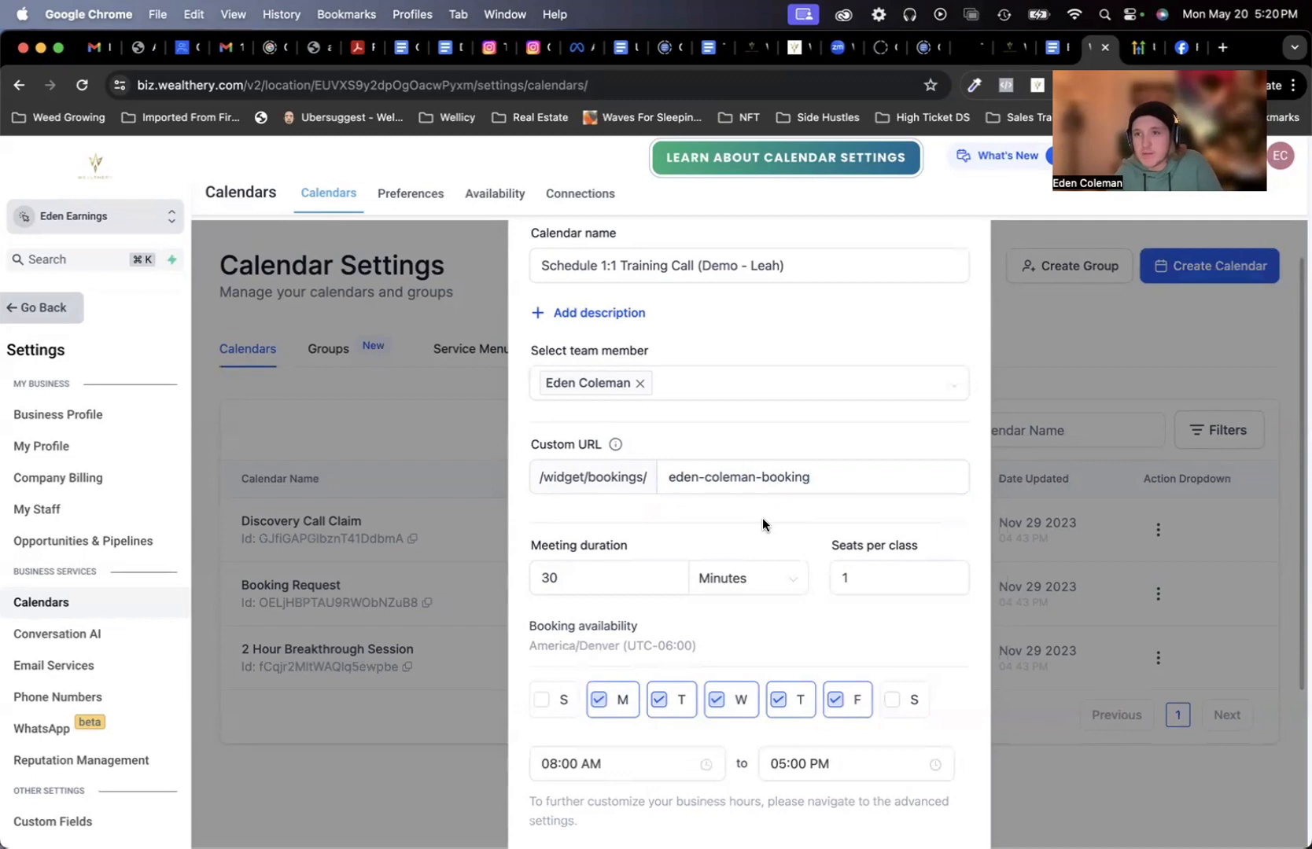
click(672, 480)
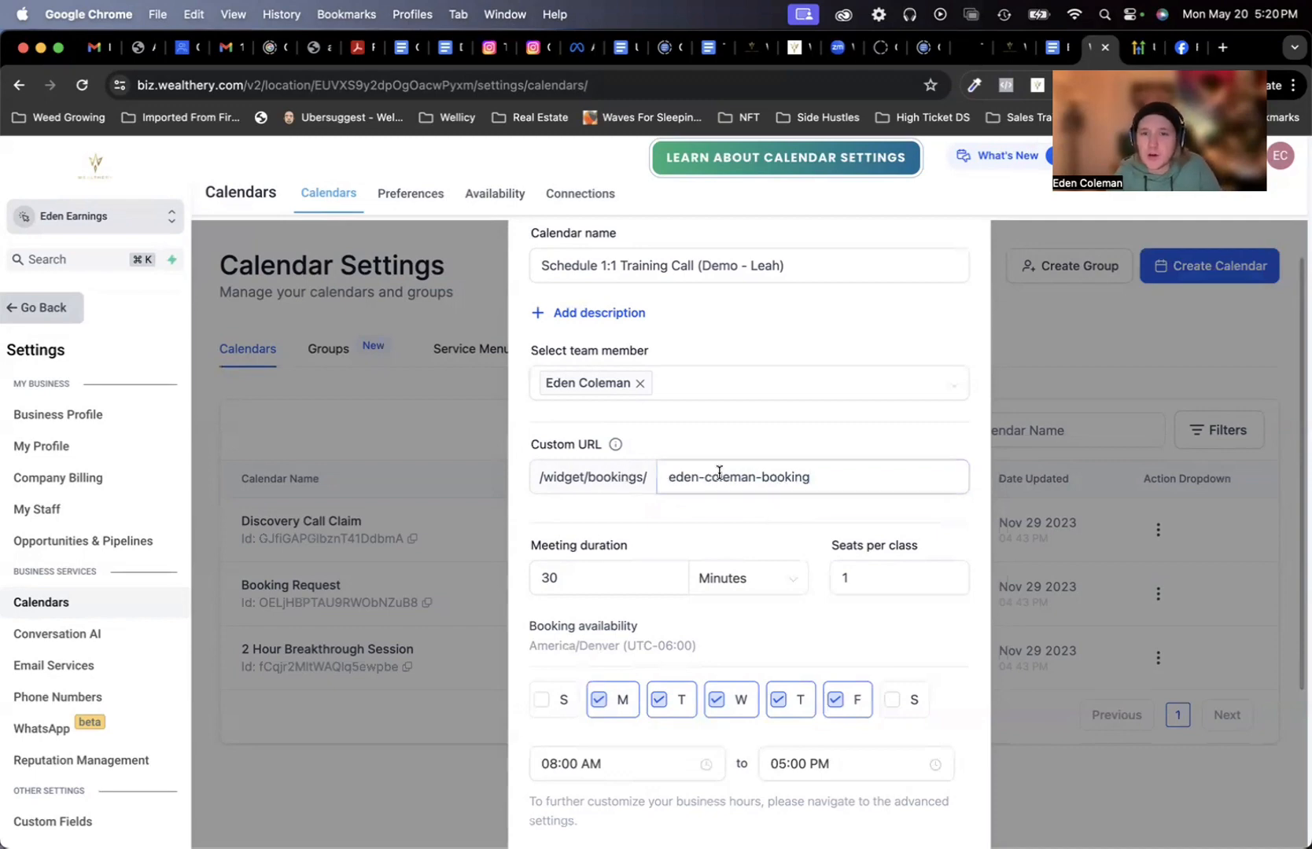
drag(670, 477, 913, 477)
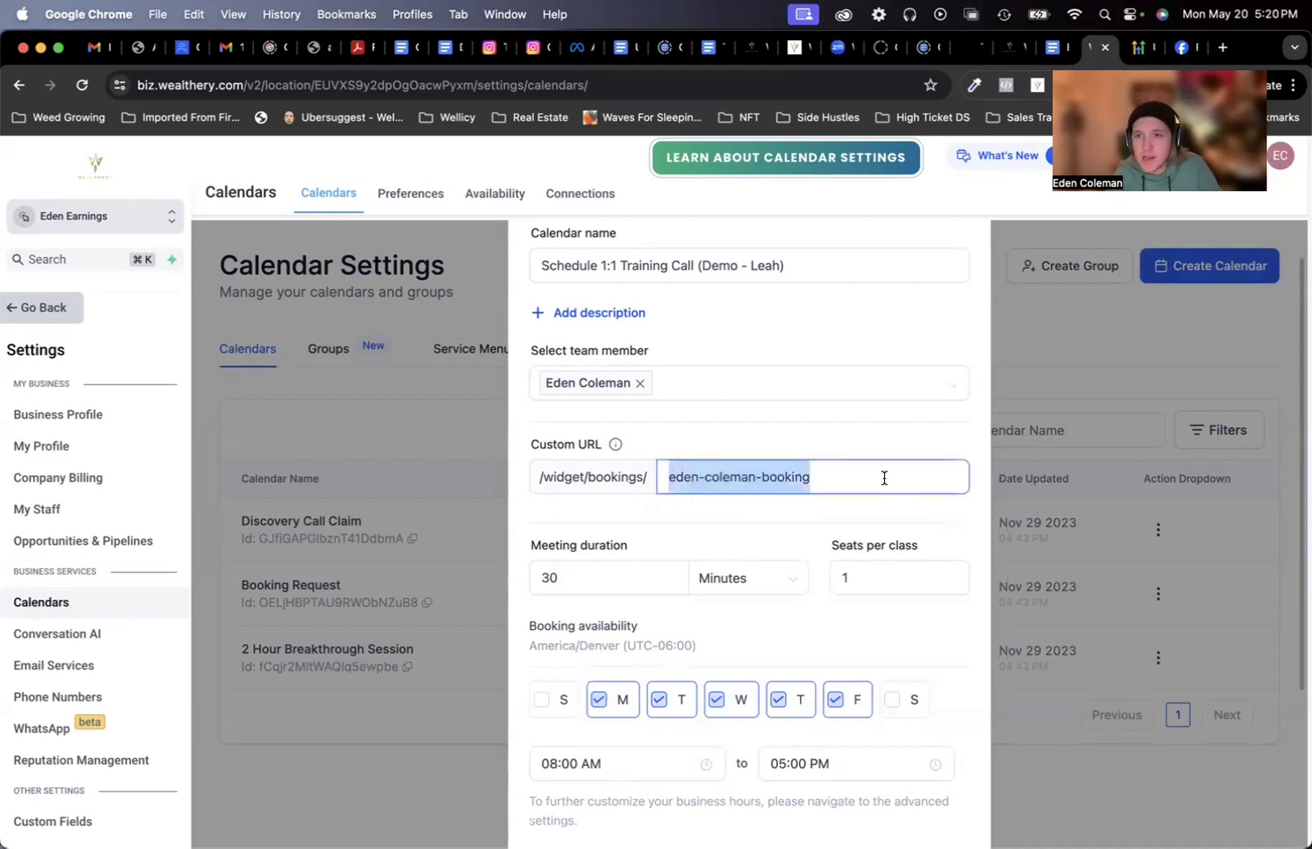
click(650, 521)
click(722, 476)
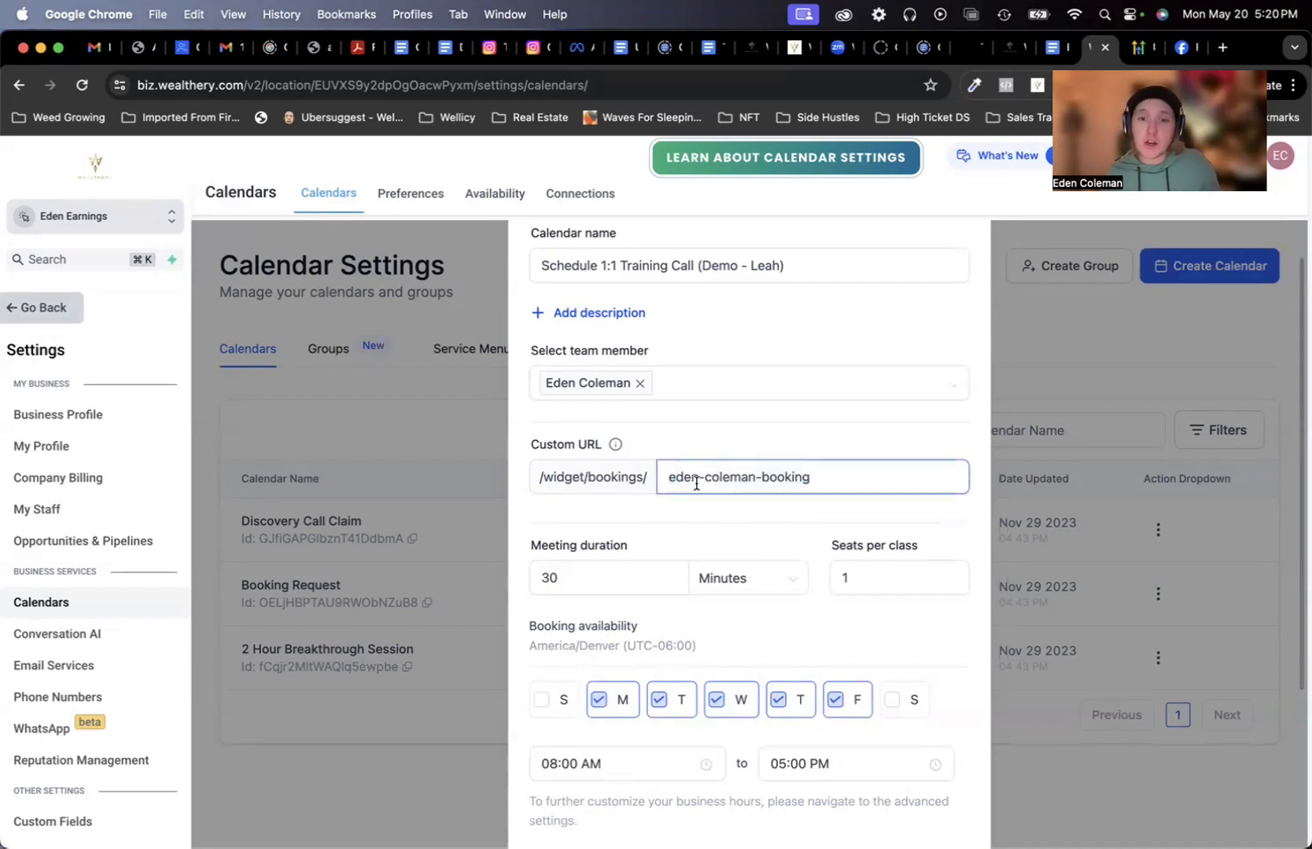
drag(666, 474, 857, 471)
triple_click(728, 478)
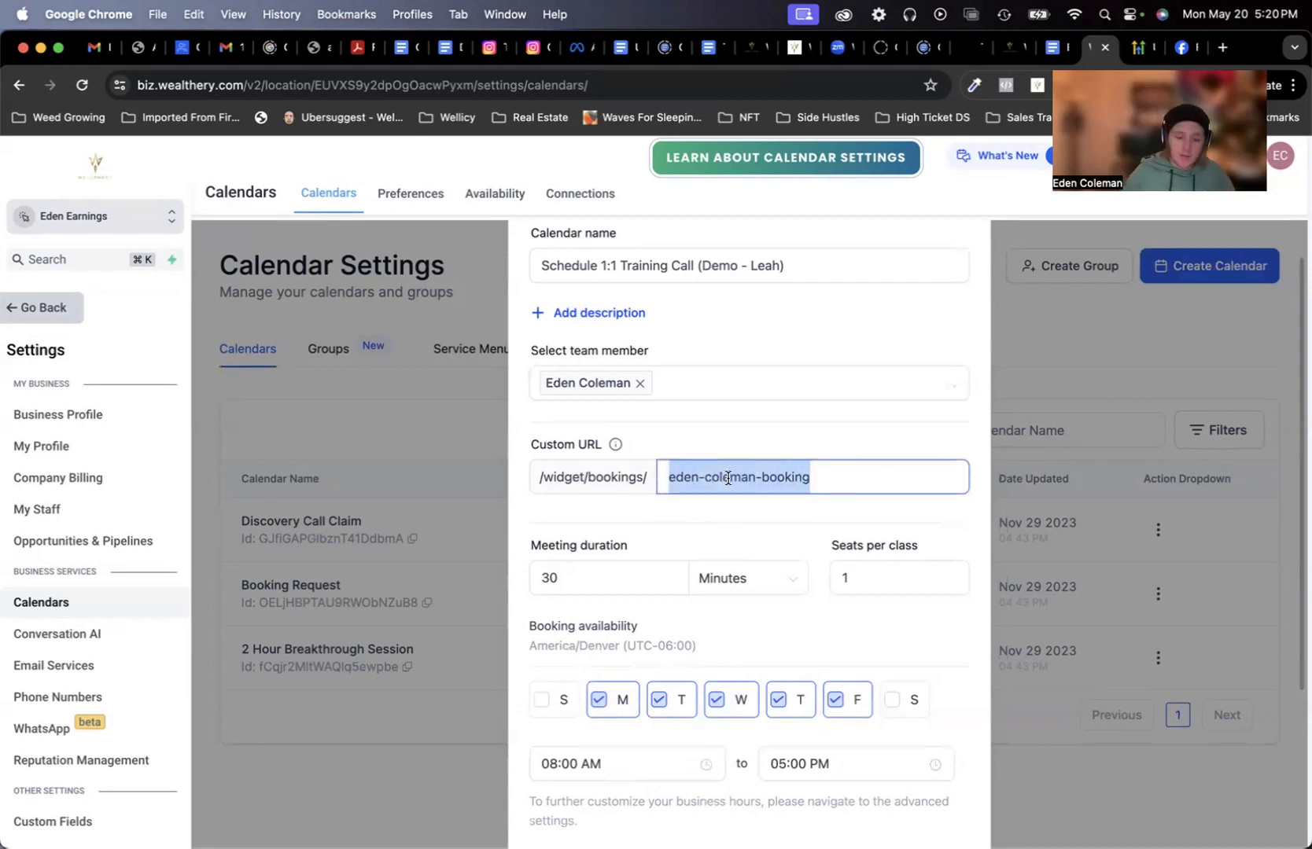
text(eden-earnings)
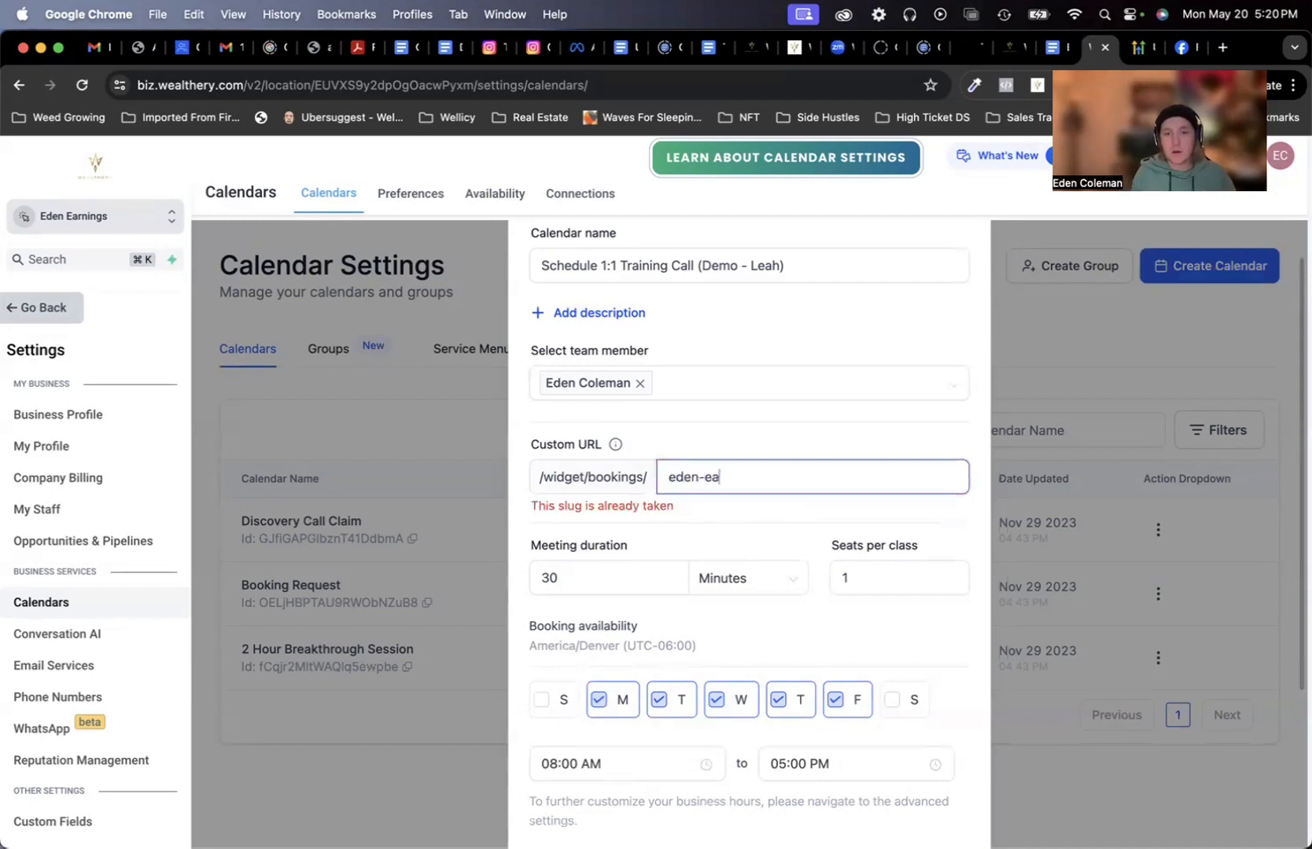
click(710, 505)
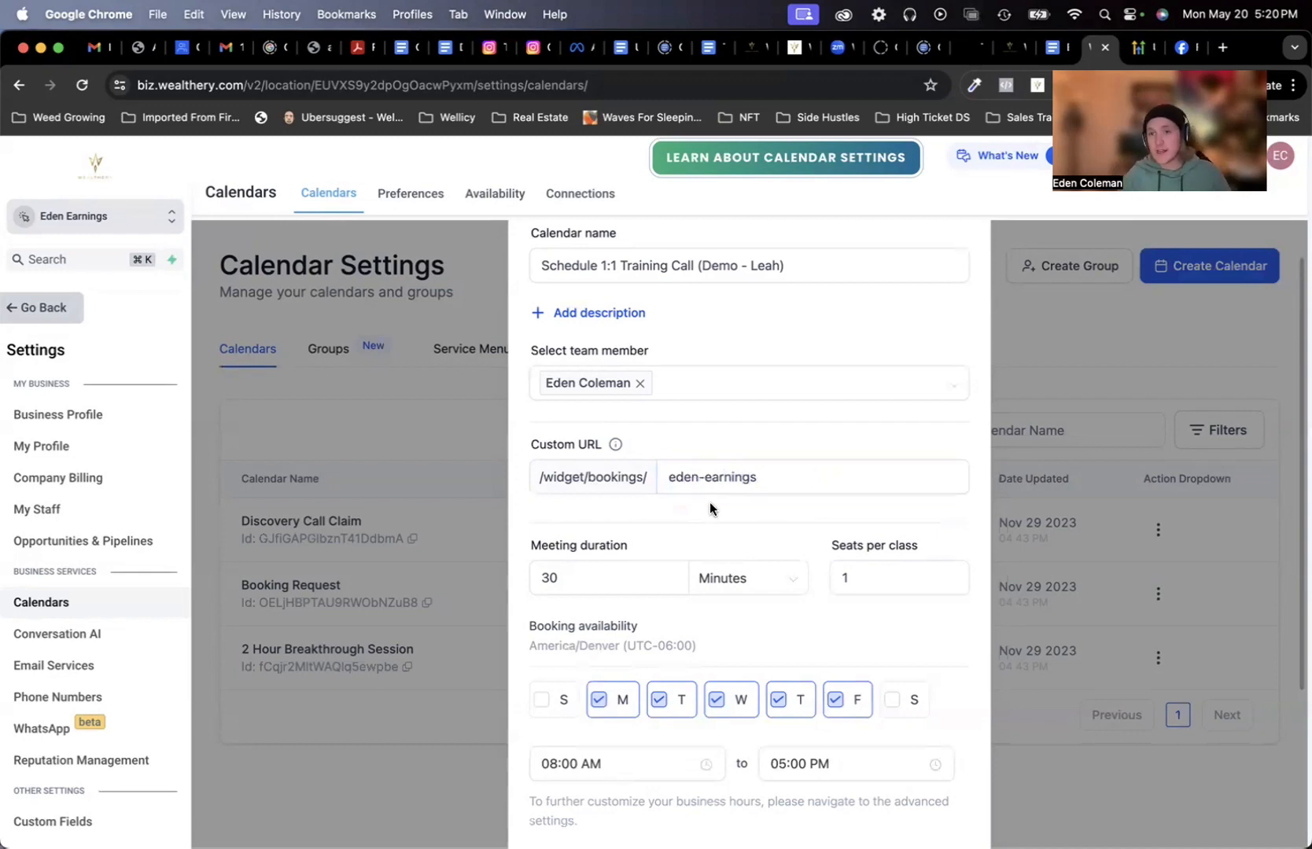
click(796, 476)
text(-book)
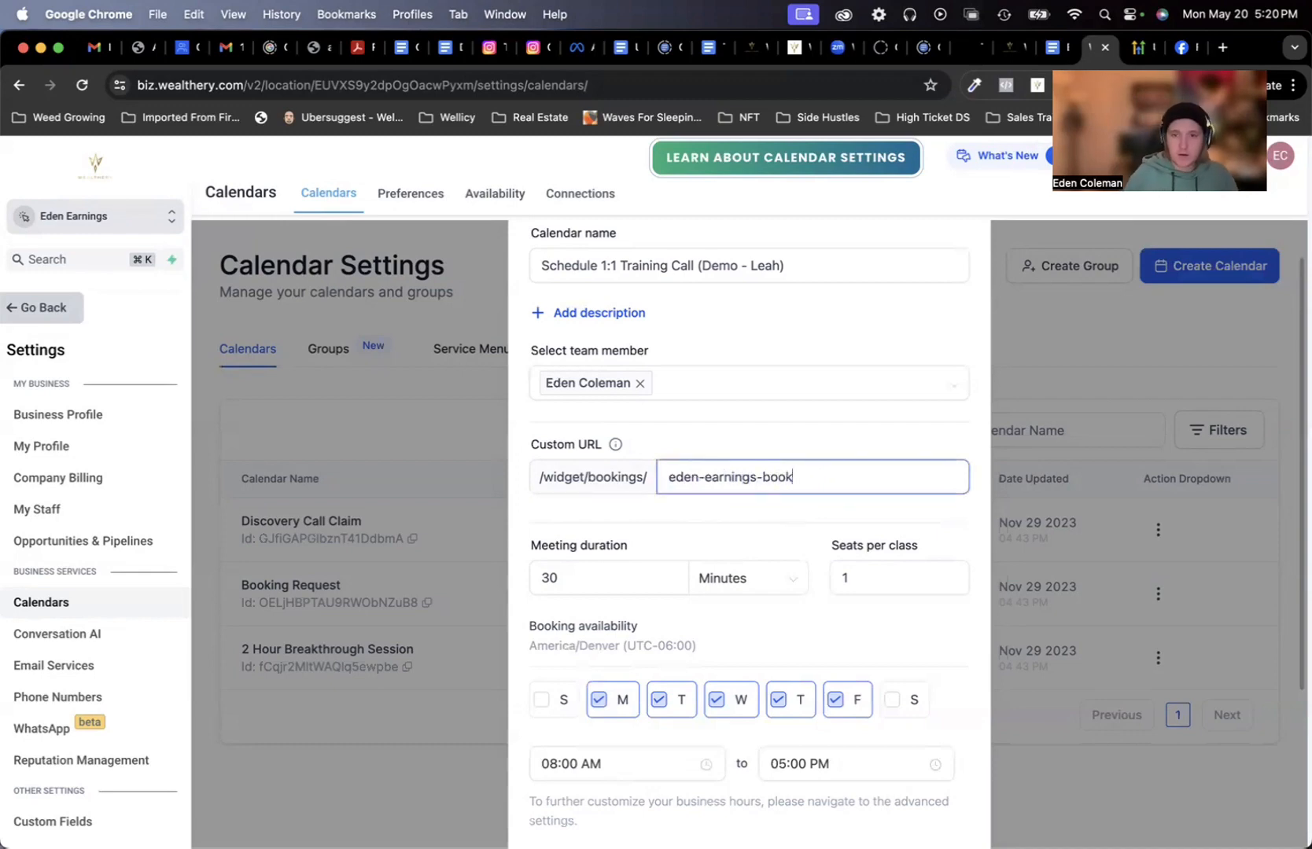
click(753, 515)
Step: Review the meeting duration, its available time units and the seats-per-class setting
scroll(753, 515, down, 1)
scroll(755, 503, down, 4)
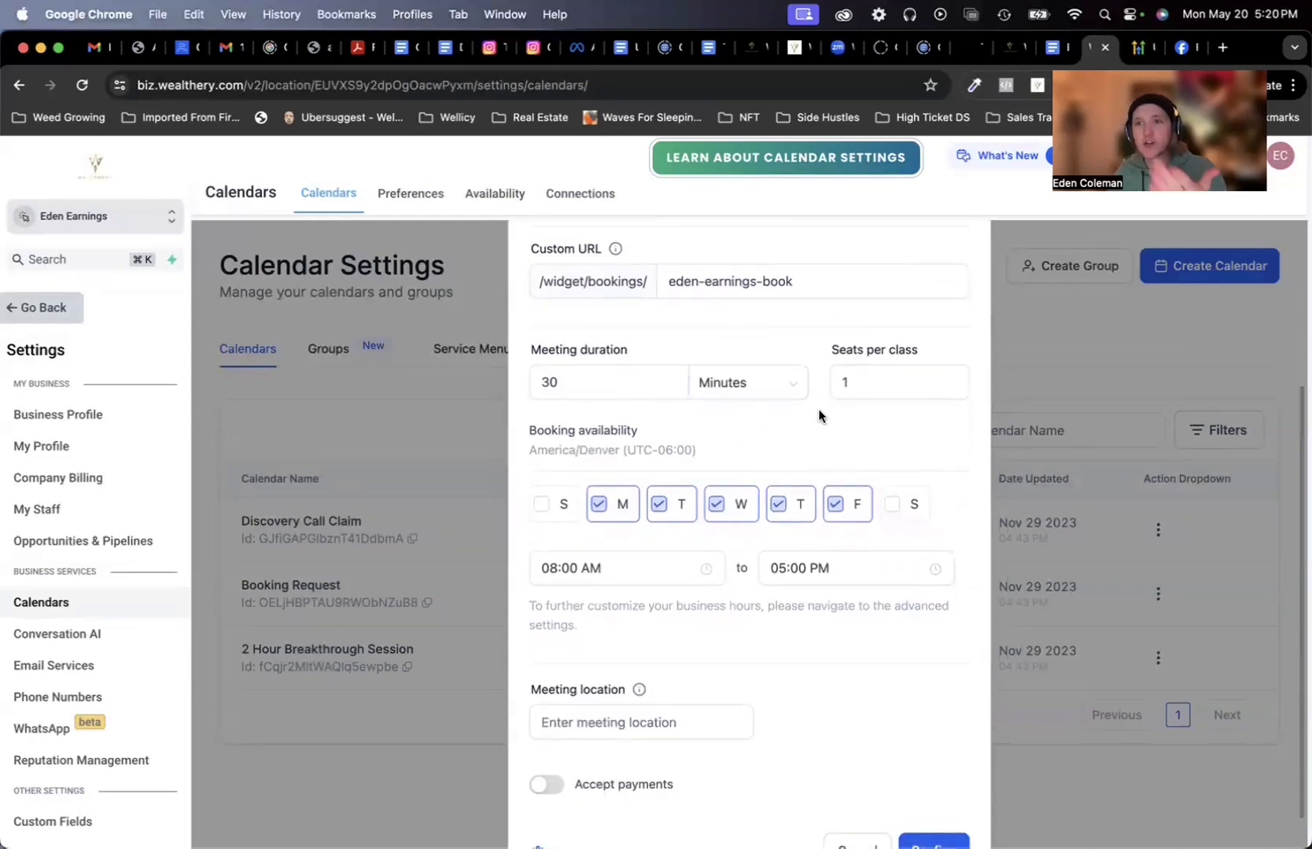
click(593, 386)
click(767, 386)
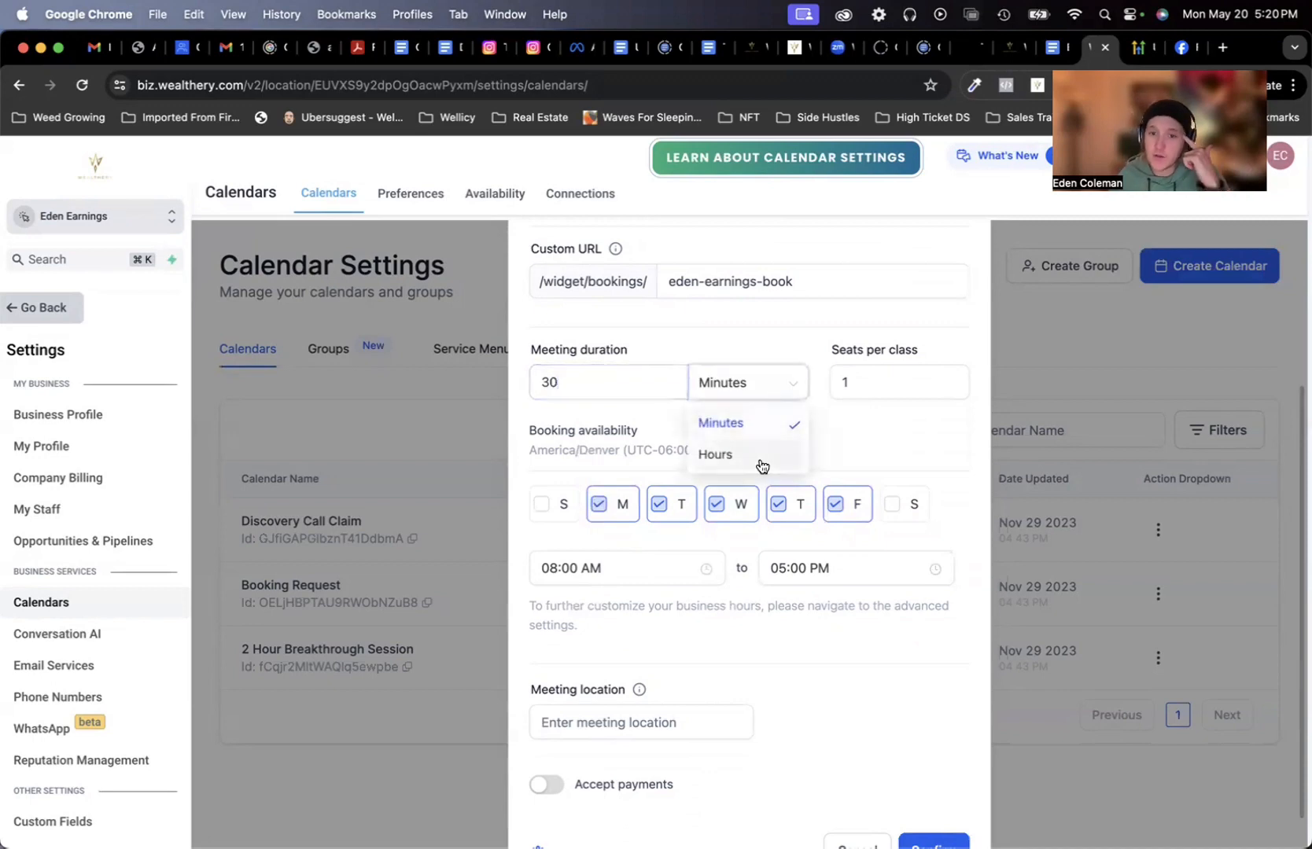
click(937, 417)
click(556, 398)
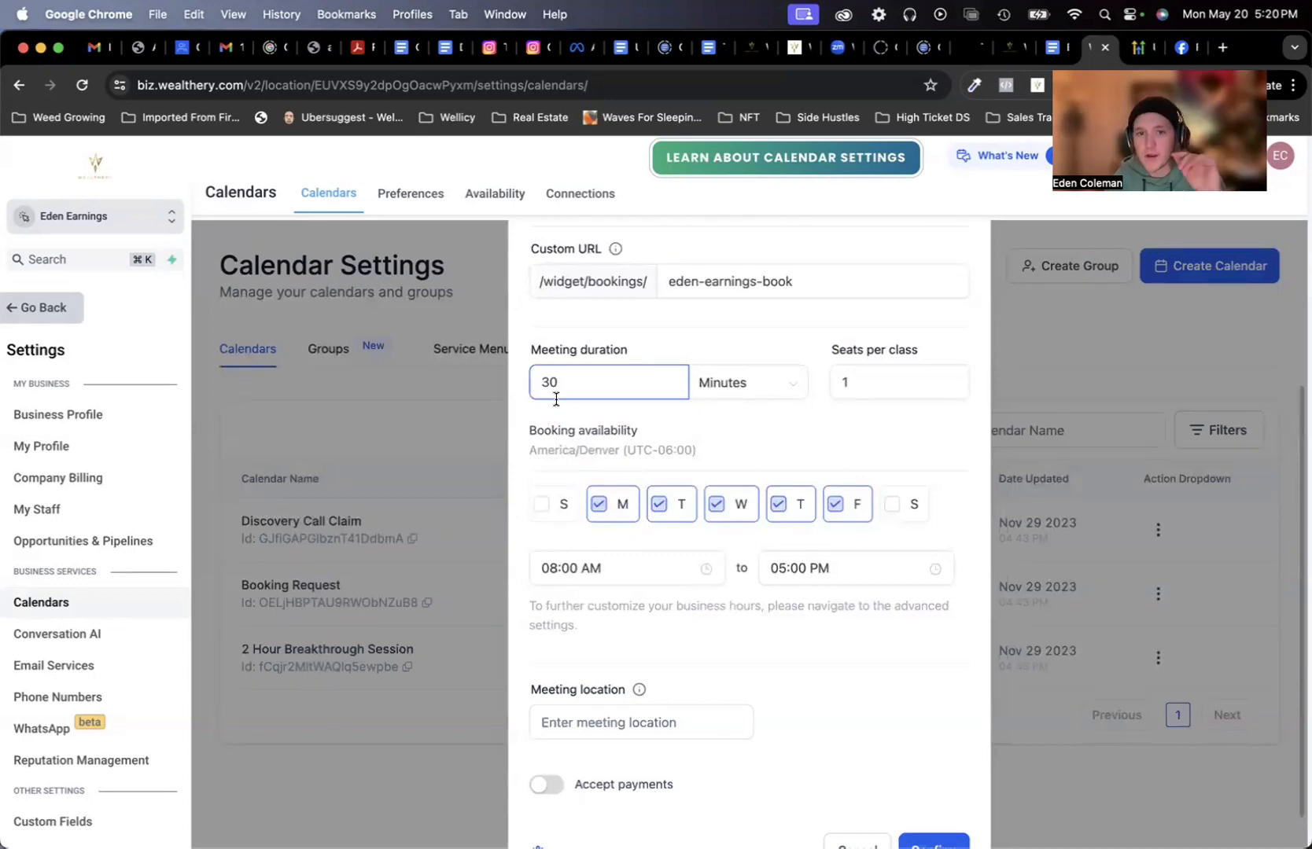
click(746, 387)
click(873, 437)
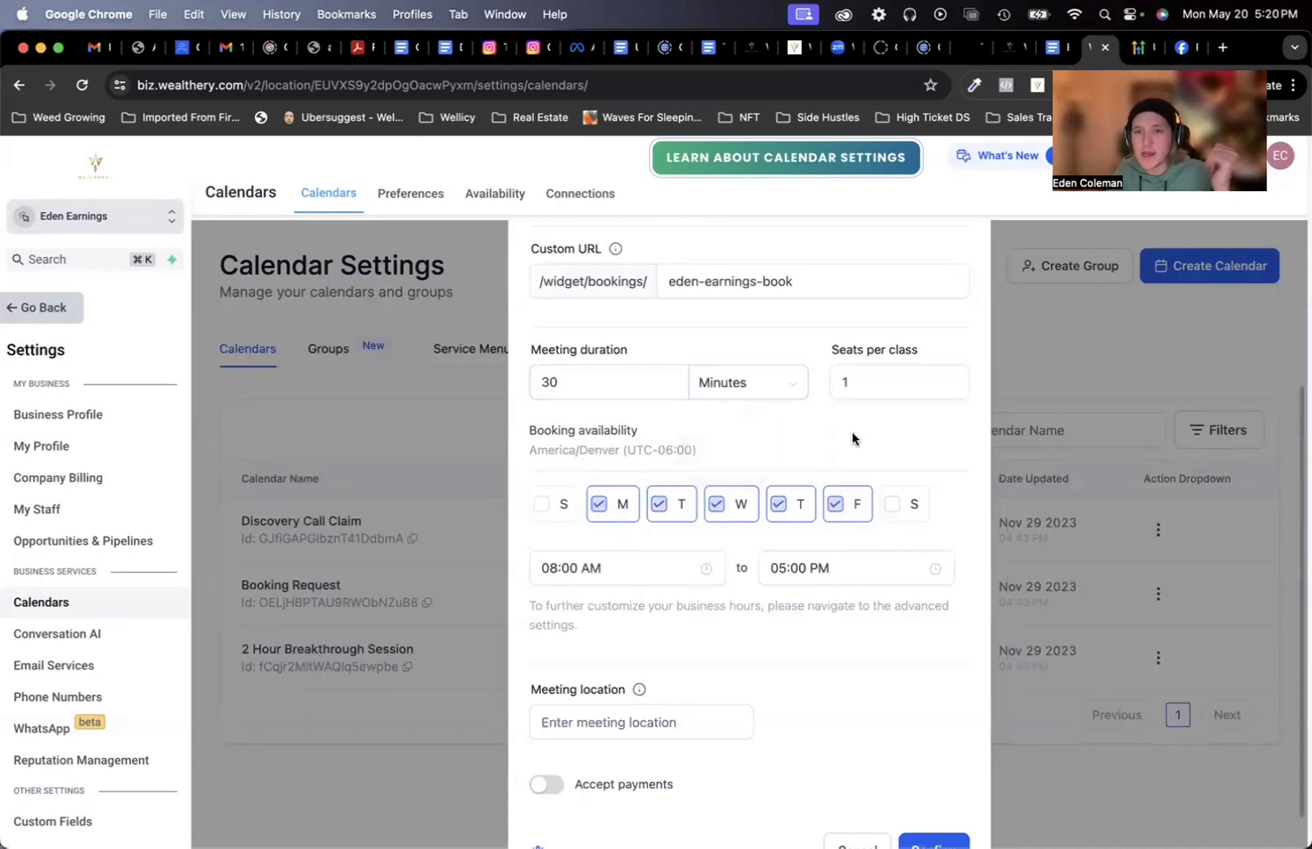
click(891, 381)
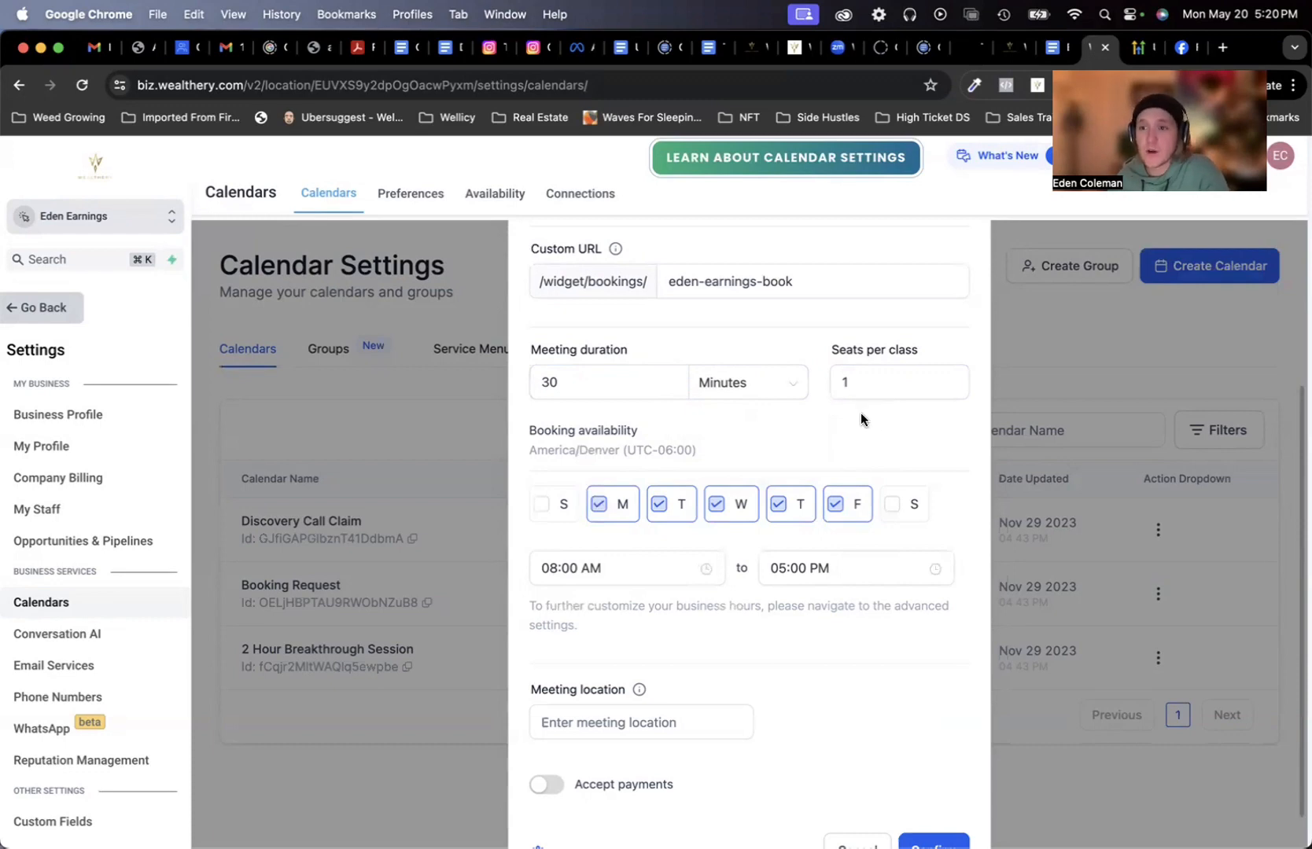
Step: Review the booking availability hours, the note about customizing business hours and the meeting location setting
scroll(839, 411, down, 2)
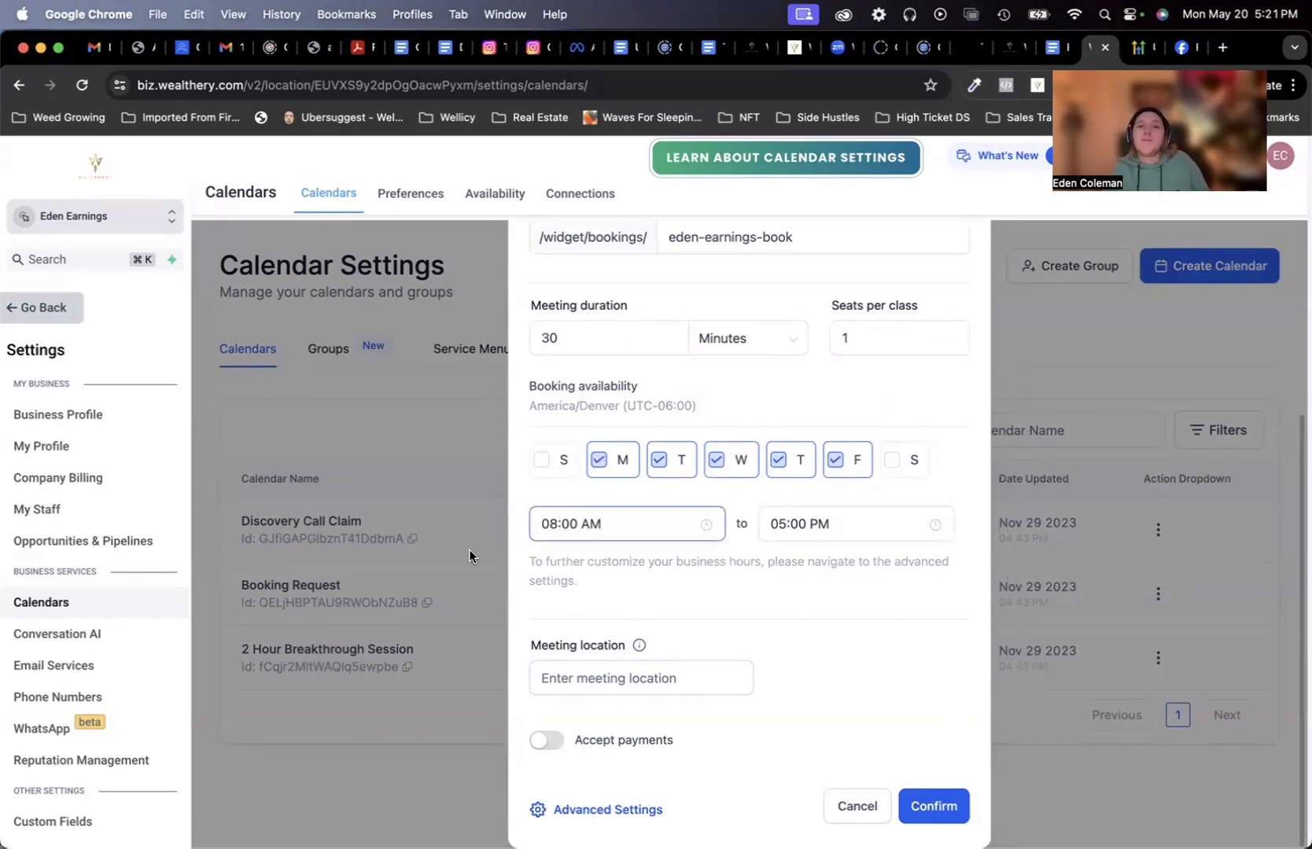
drag(534, 563, 725, 567)
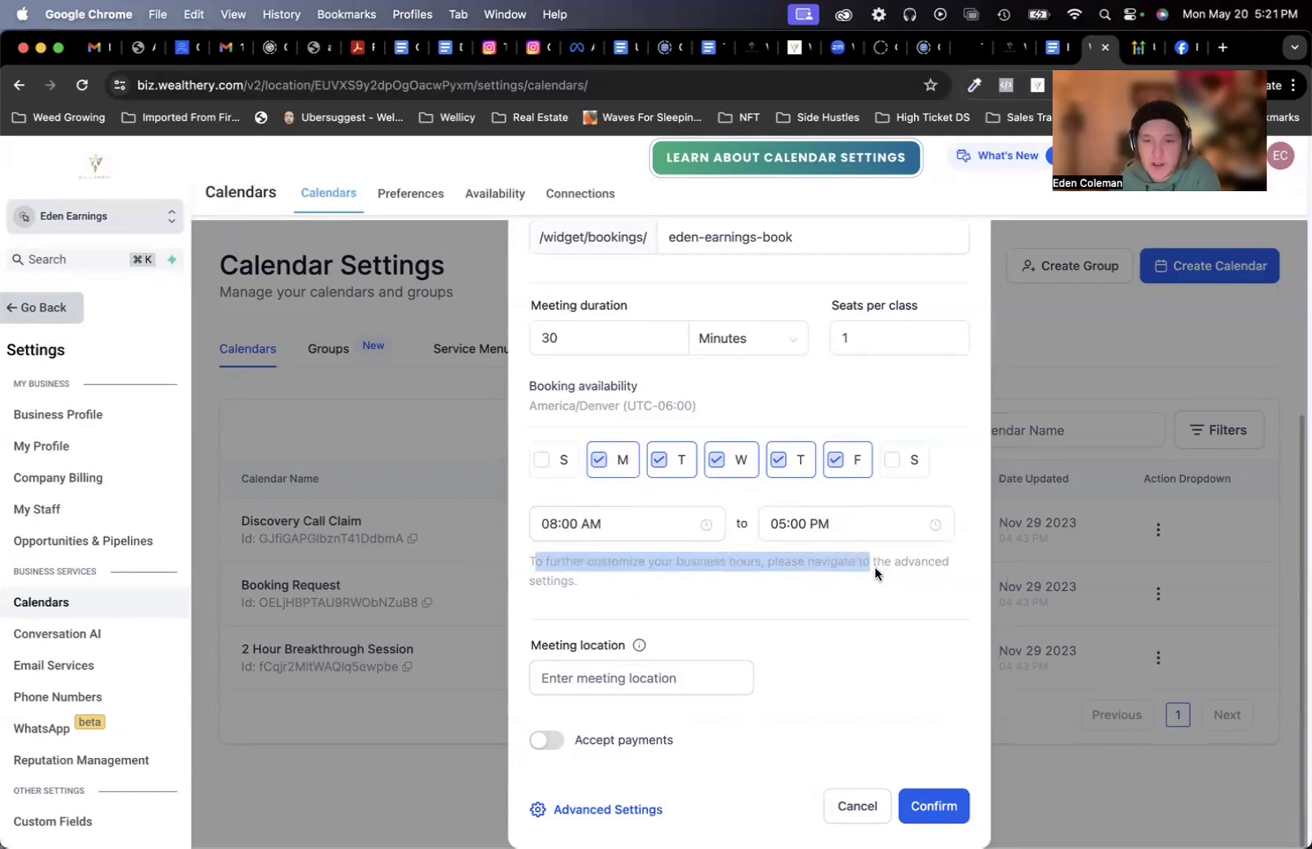
drag(874, 567, 934, 579)
click(606, 561)
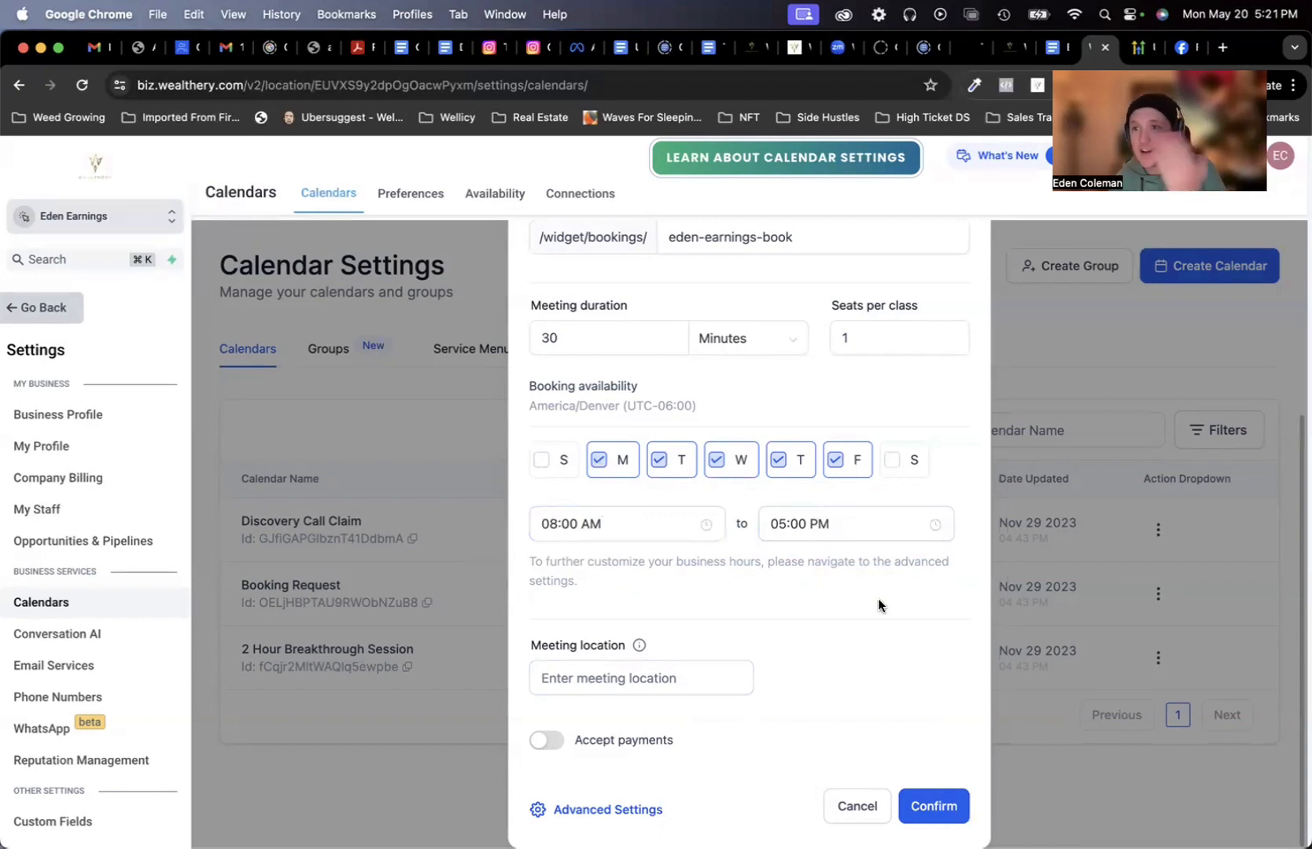
click(668, 677)
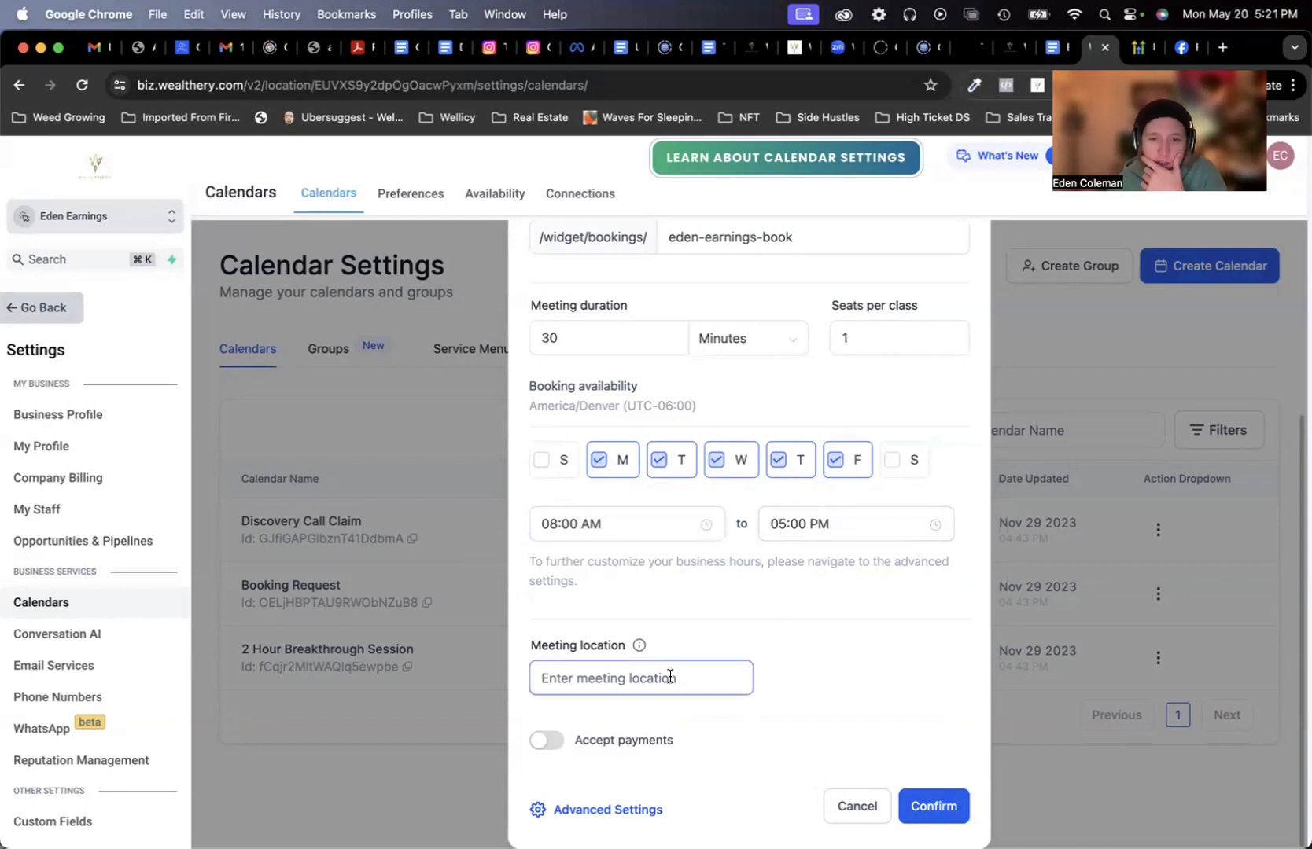
mouse_move(635, 644)
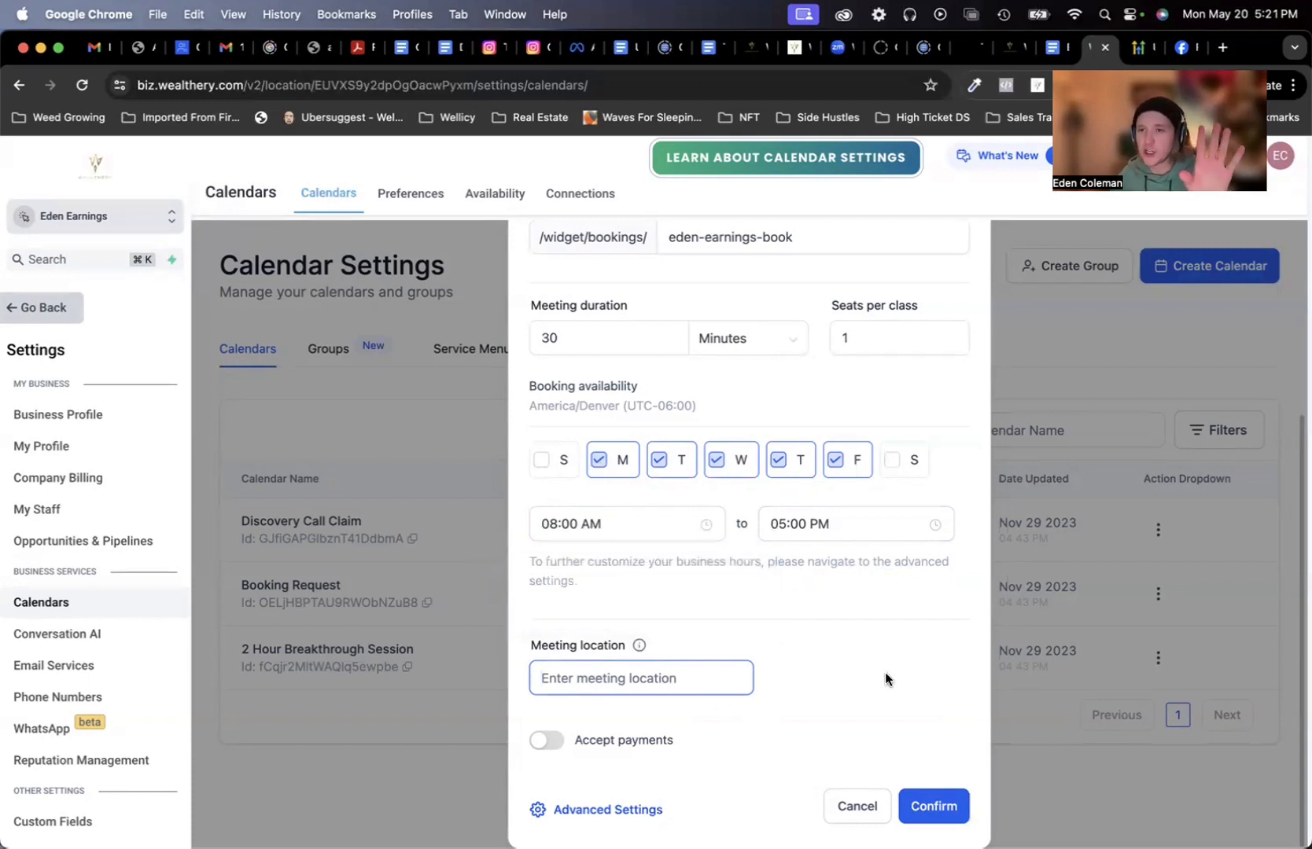
scroll(846, 646, up, 6)
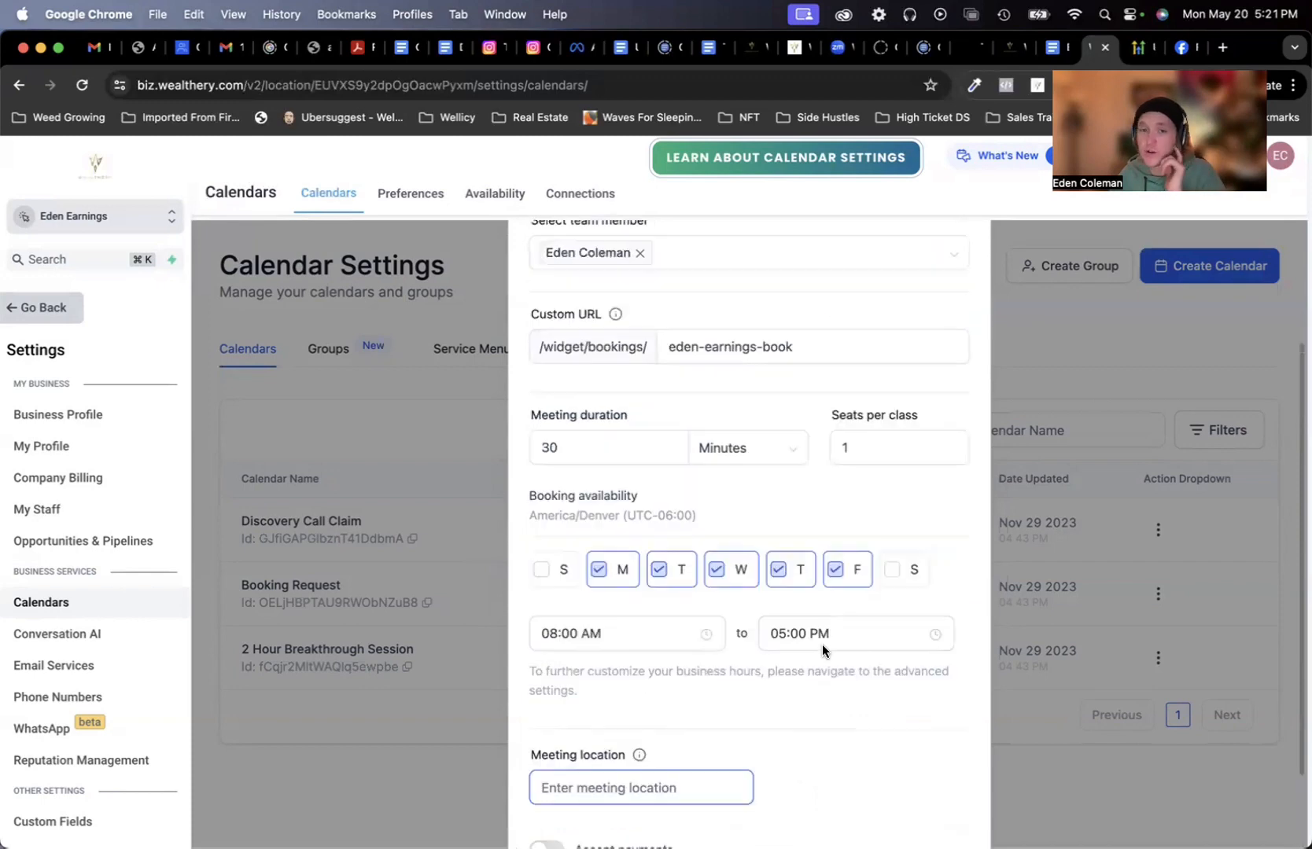
scroll(867, 483, down, 5)
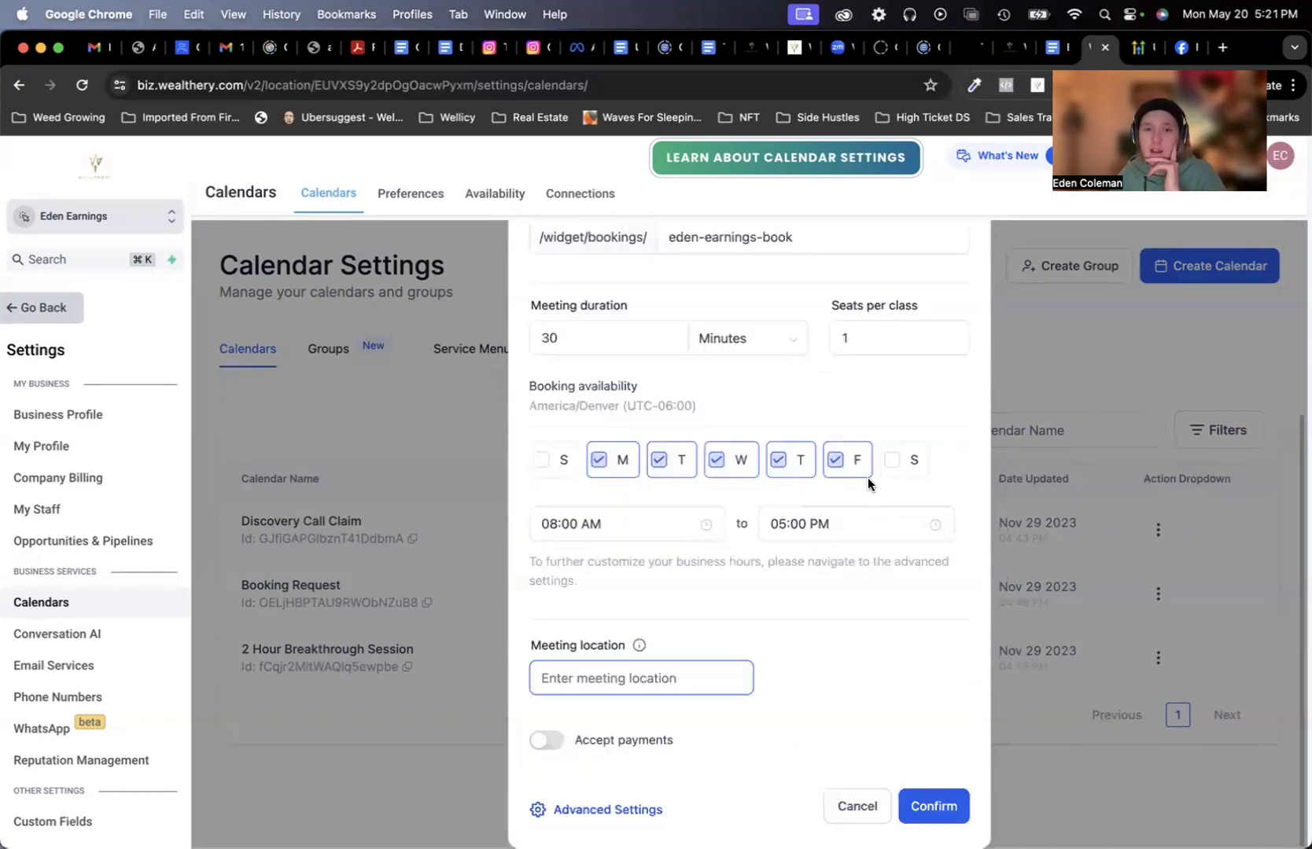
Step: Enable Accept payments to view the amount and description options, and disable it again
click(546, 740)
scroll(805, 718, down, 3)
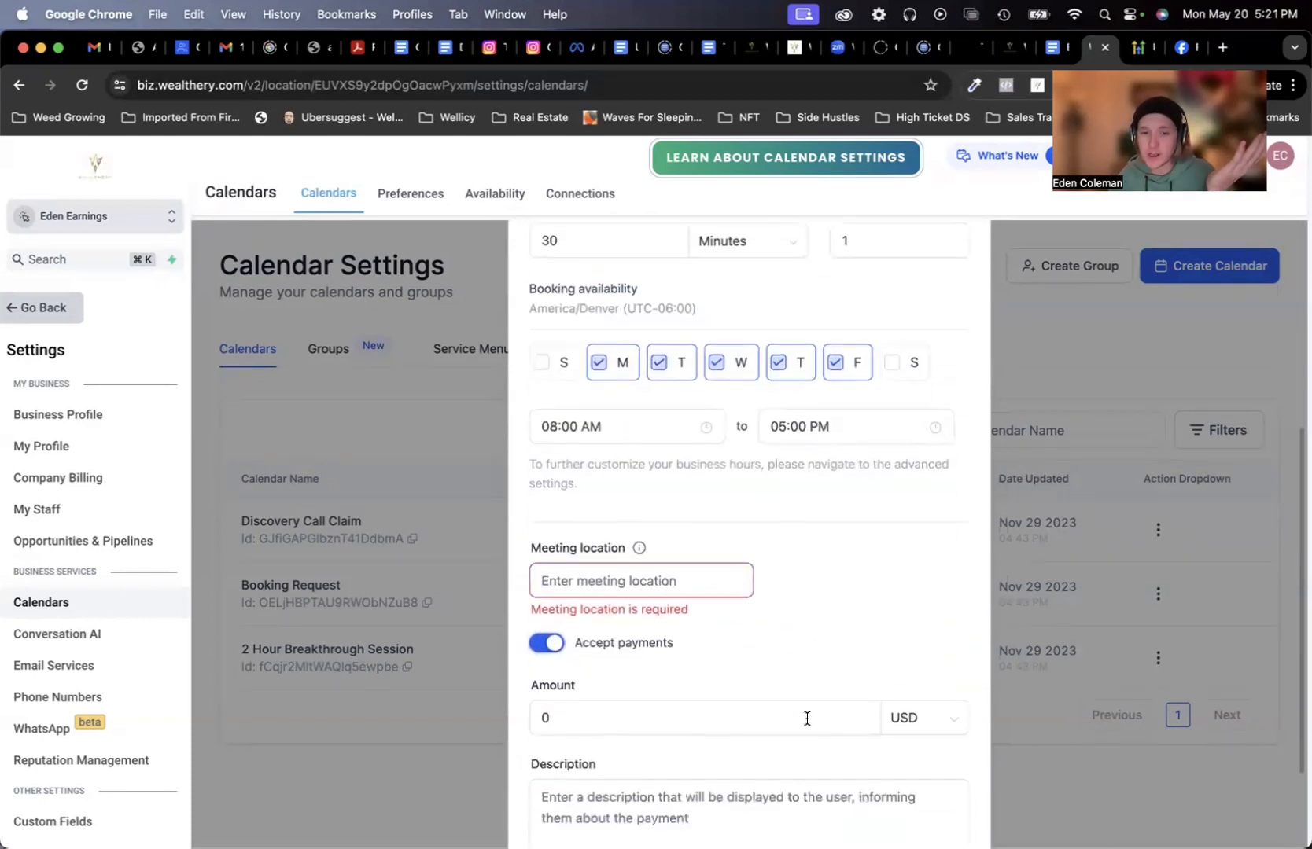
click(547, 507)
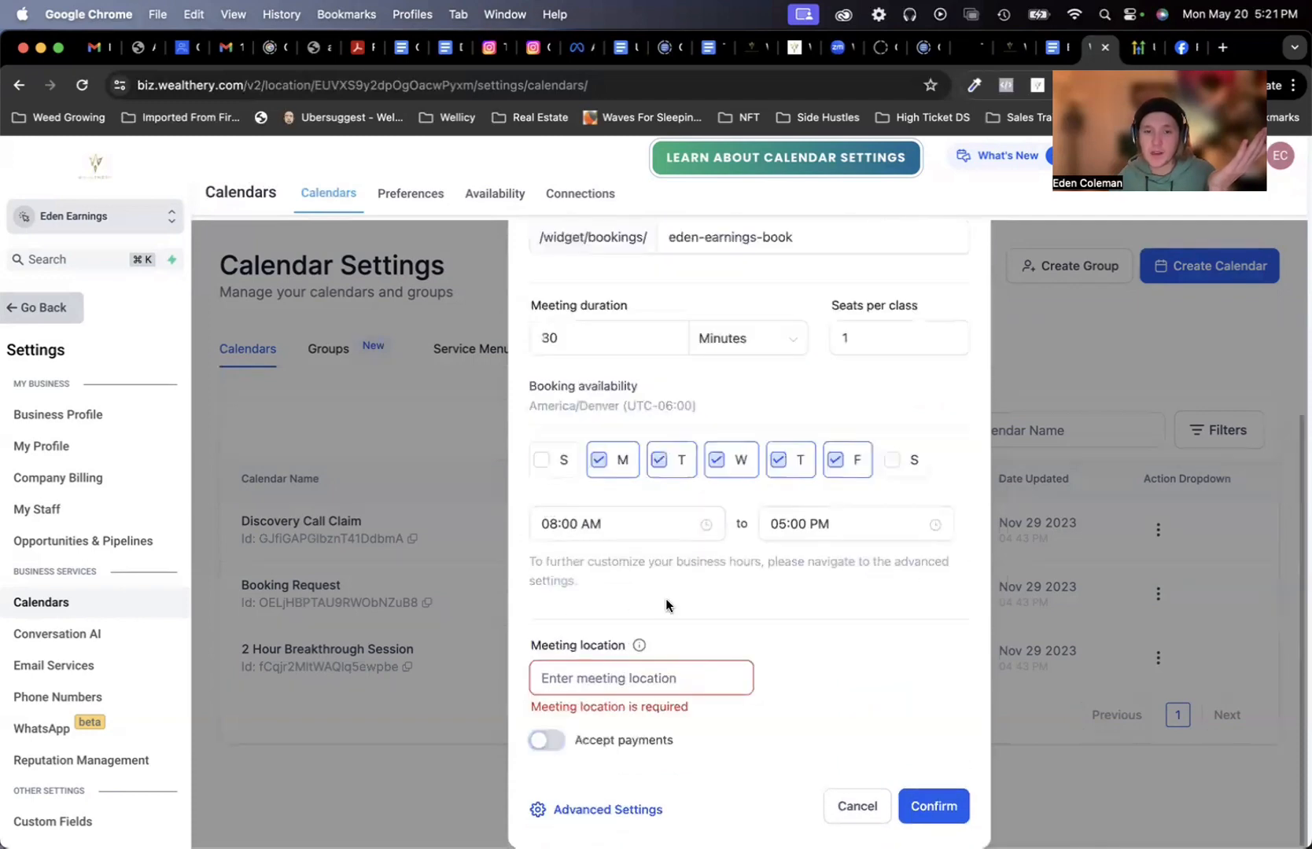
Step: Set the new calendar's meeting location to "zoom"
click(570, 680)
scroll(814, 628, up, 5)
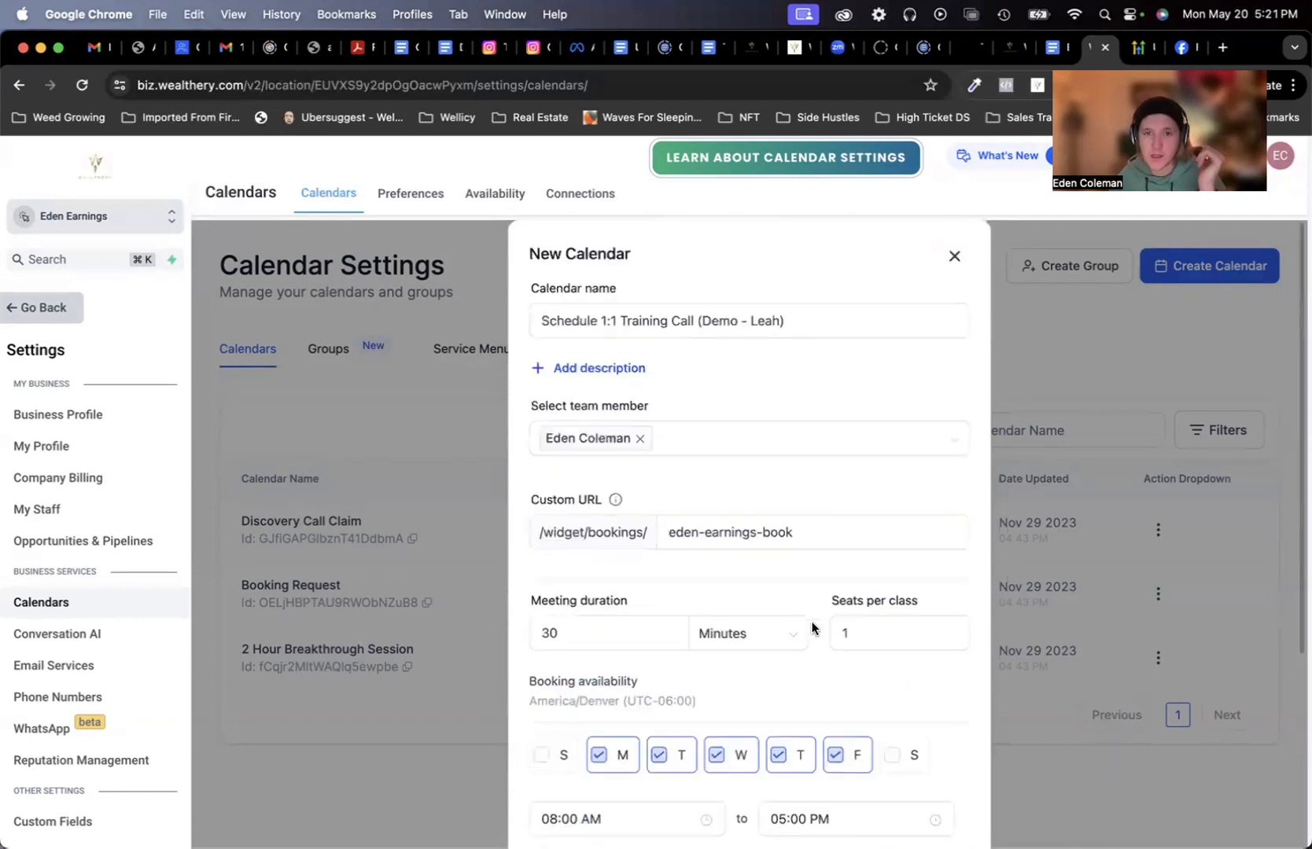
scroll(813, 628, down, 5)
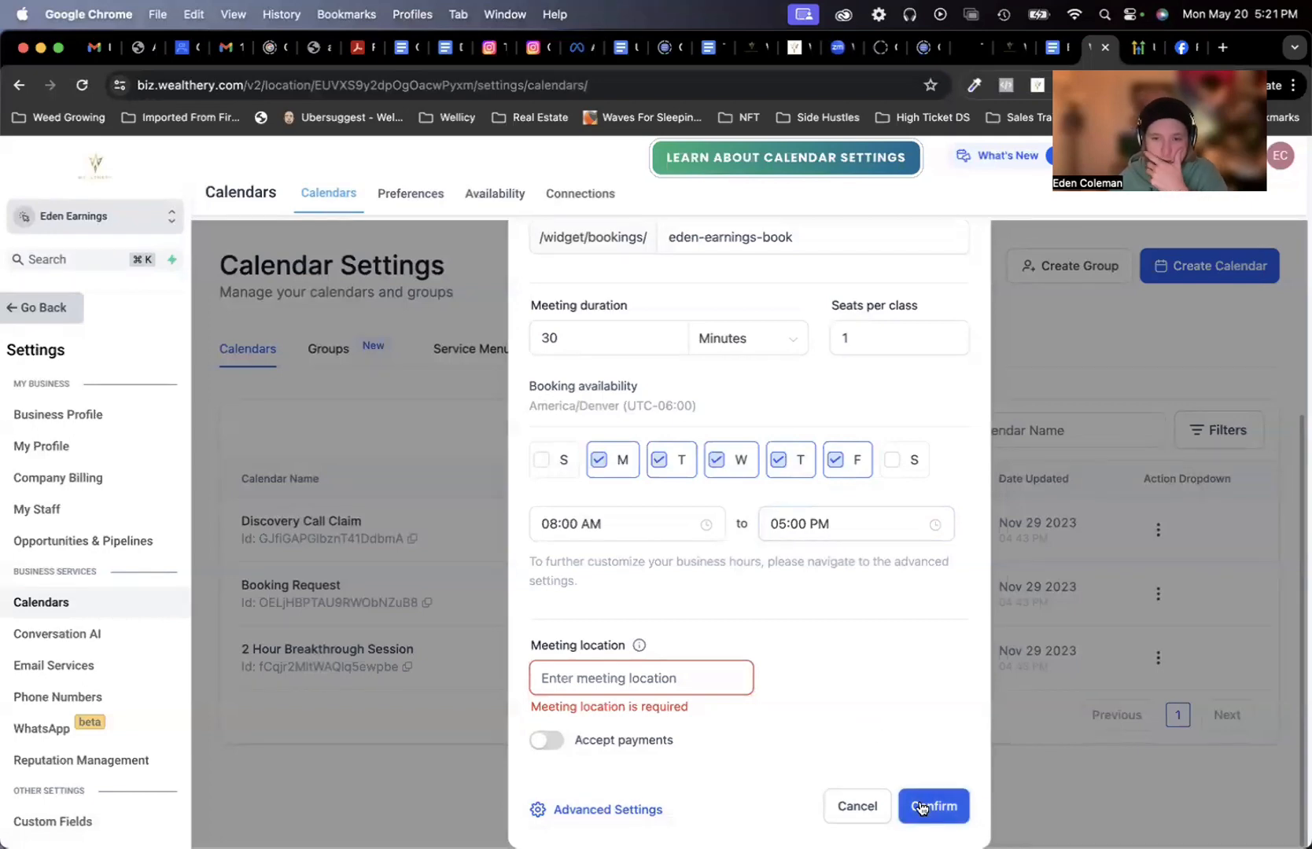
click(633, 674)
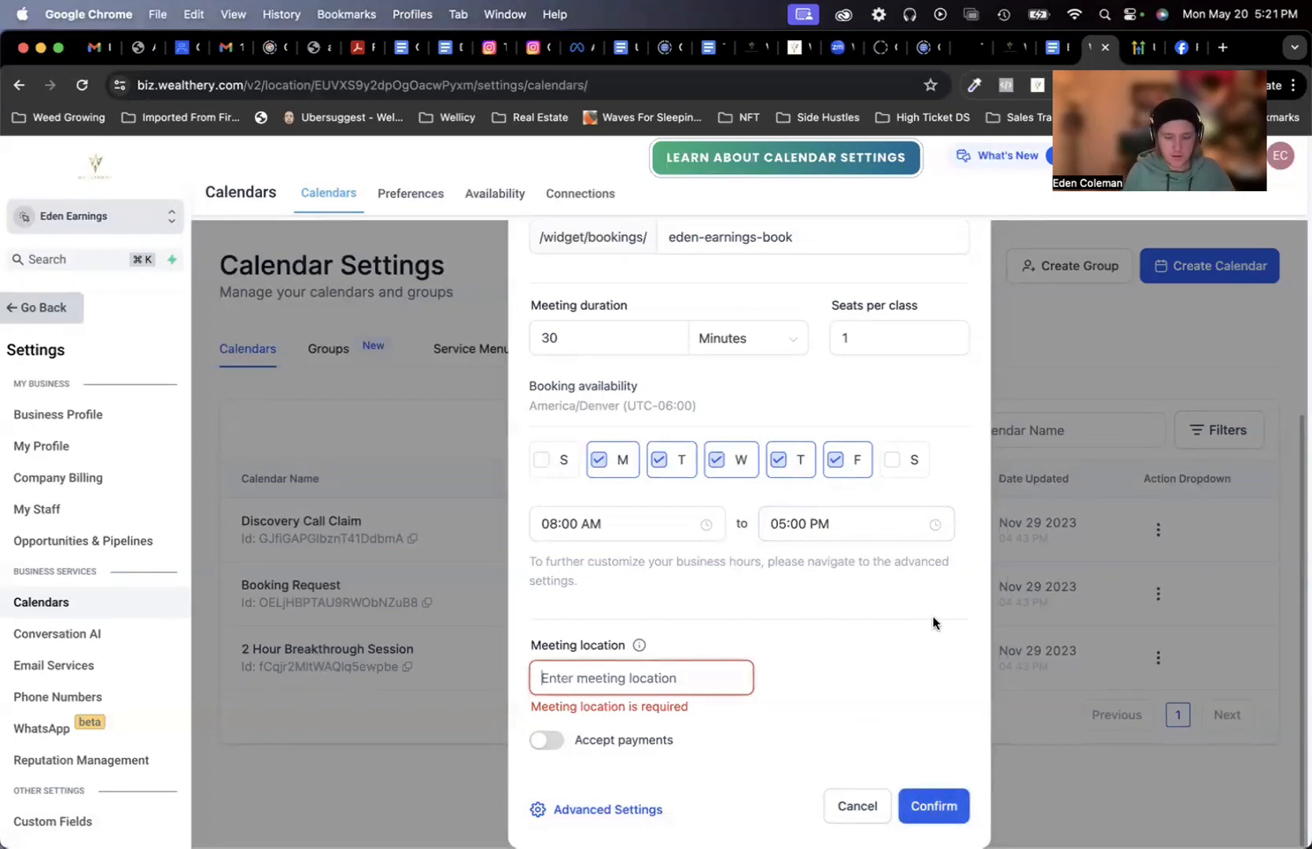
text(zoom)
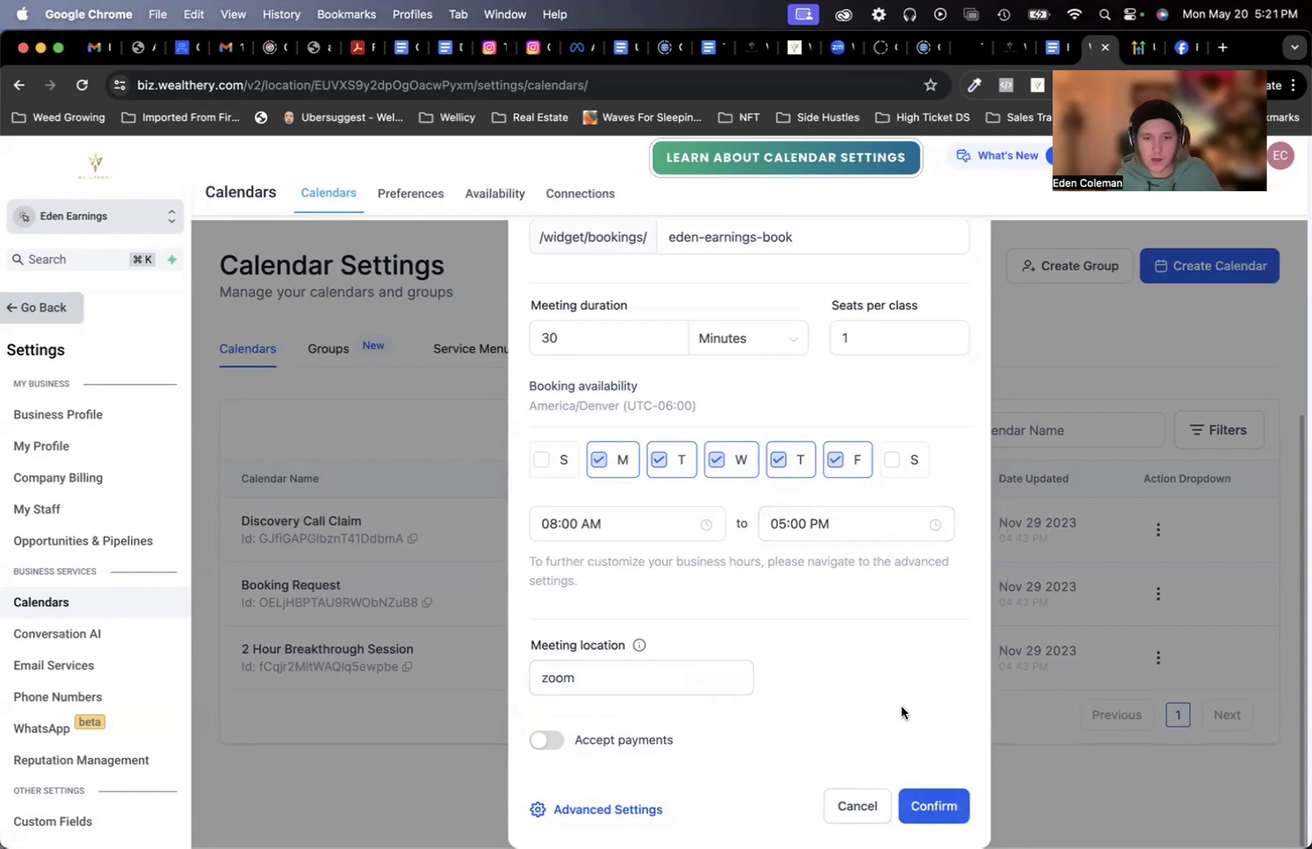
Step: Open the calendar's advanced settings, check the weekly available hours and return to the meeting details
click(615, 805)
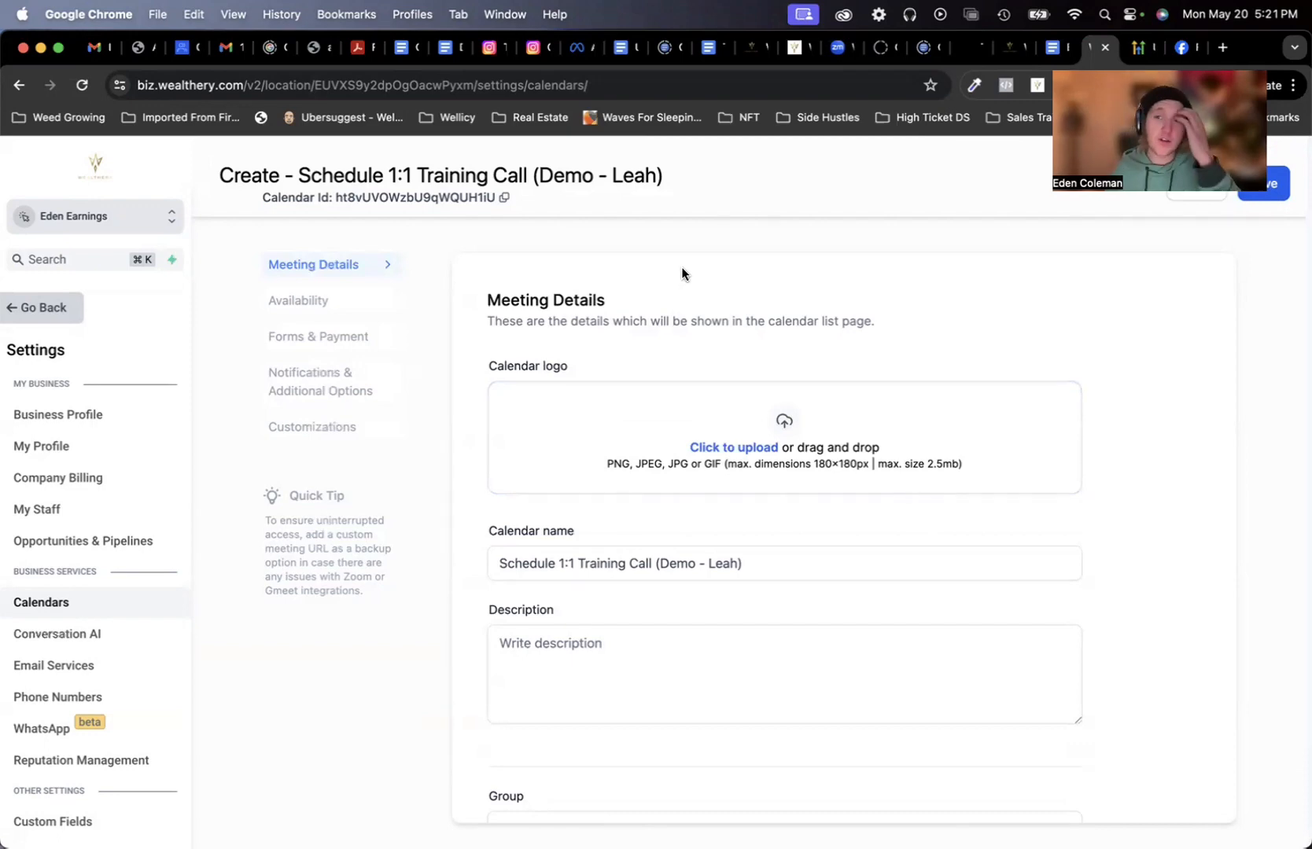
click(291, 307)
scroll(755, 275, down, 3)
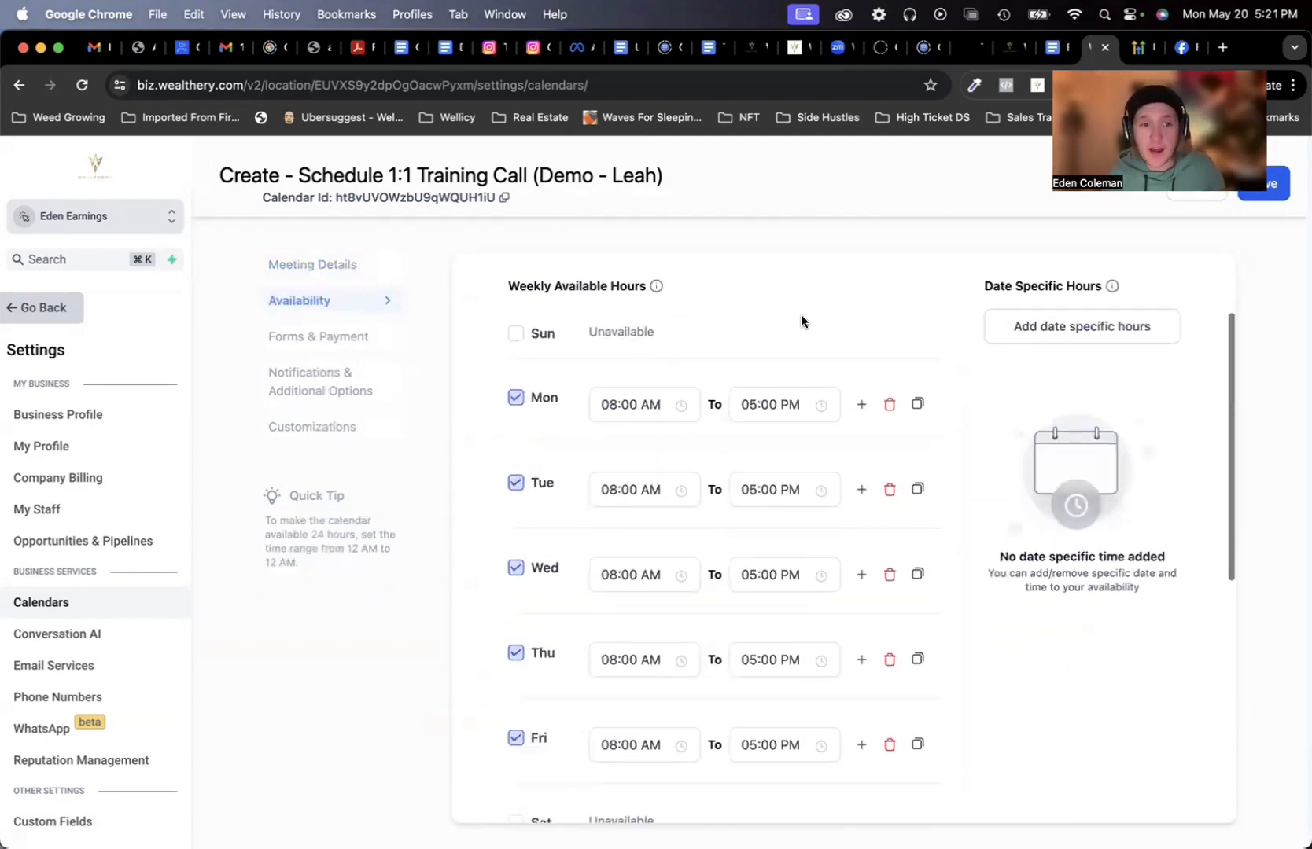
click(329, 263)
scroll(732, 313, up, 3)
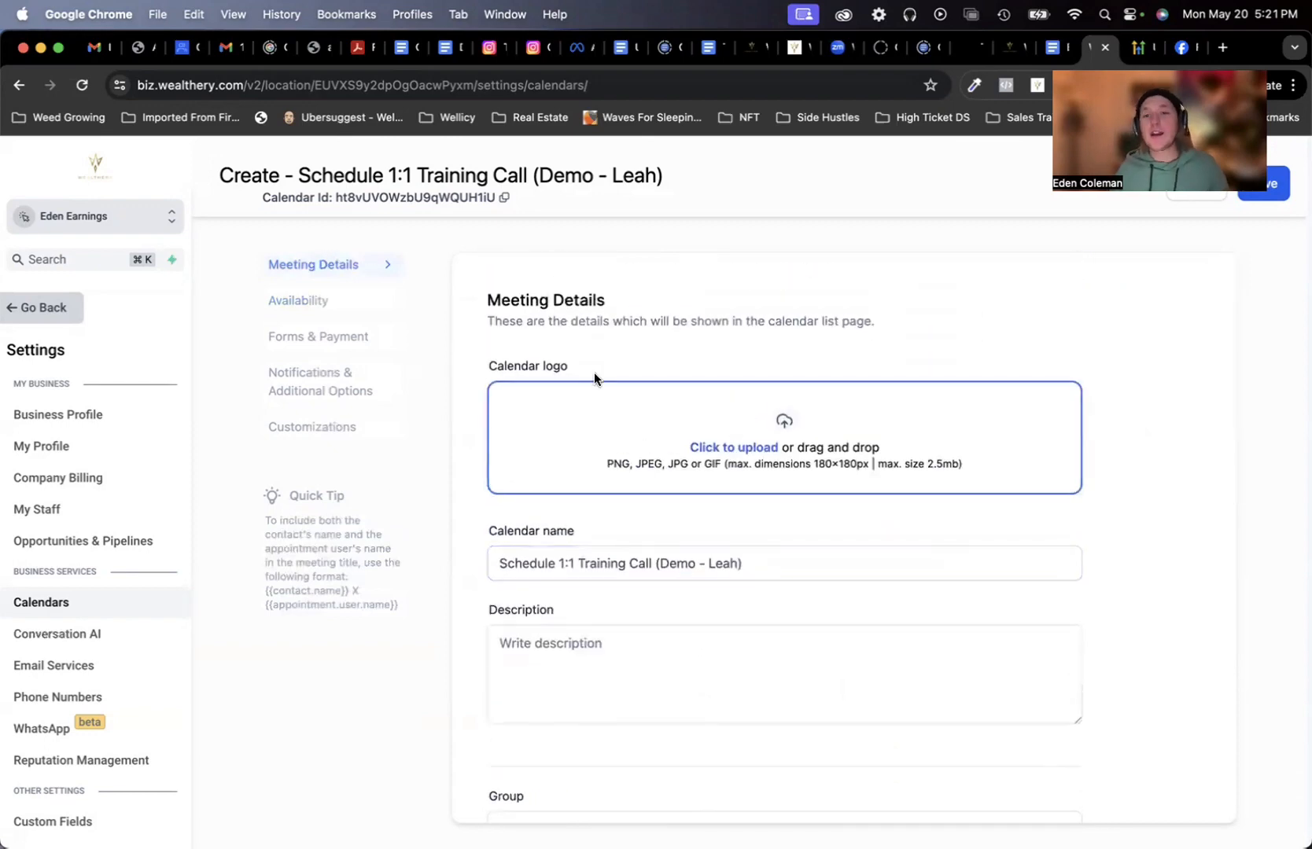
Step: Enter "This is where you book a 1:1 training call with Me!" as the calendar's description
click(960, 568)
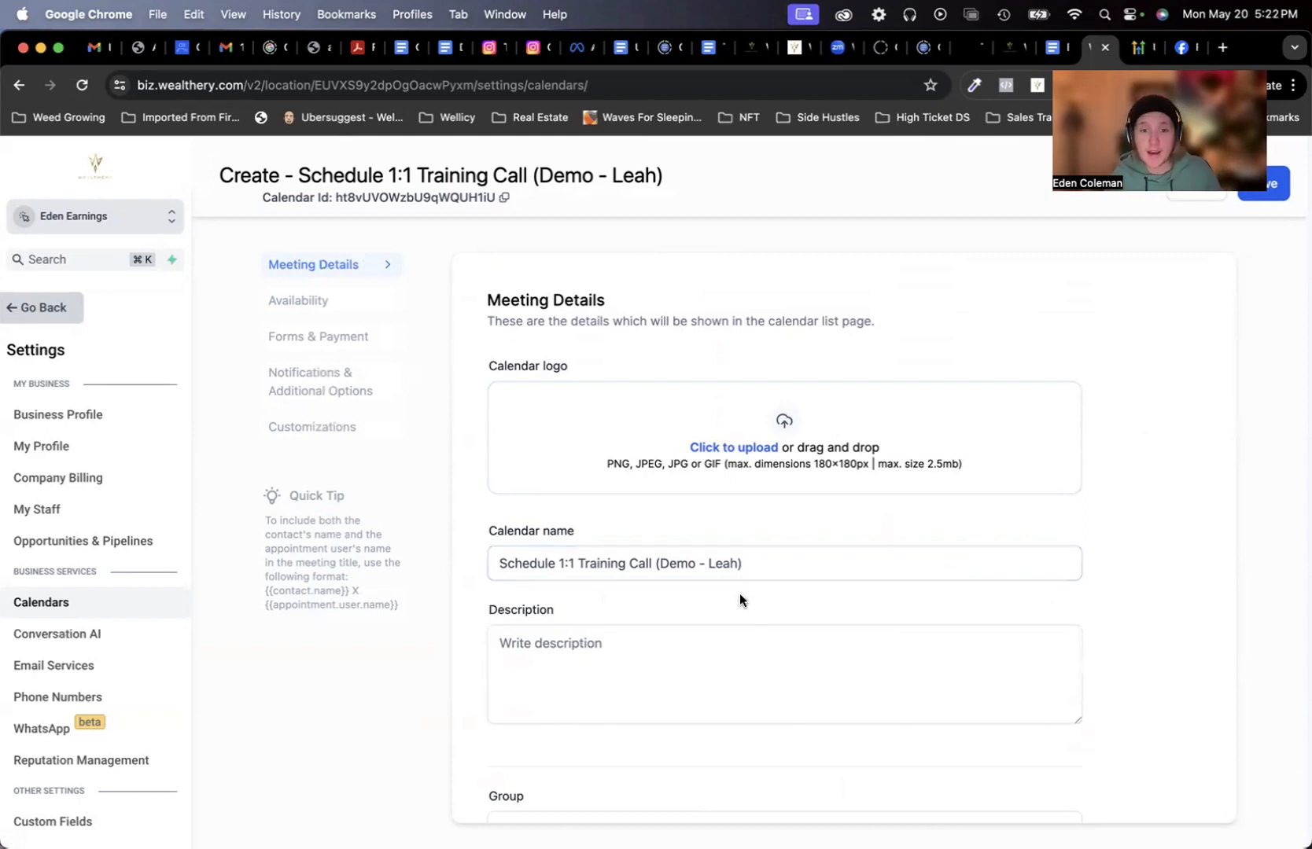
scroll(1153, 583, down, 1)
click(761, 641)
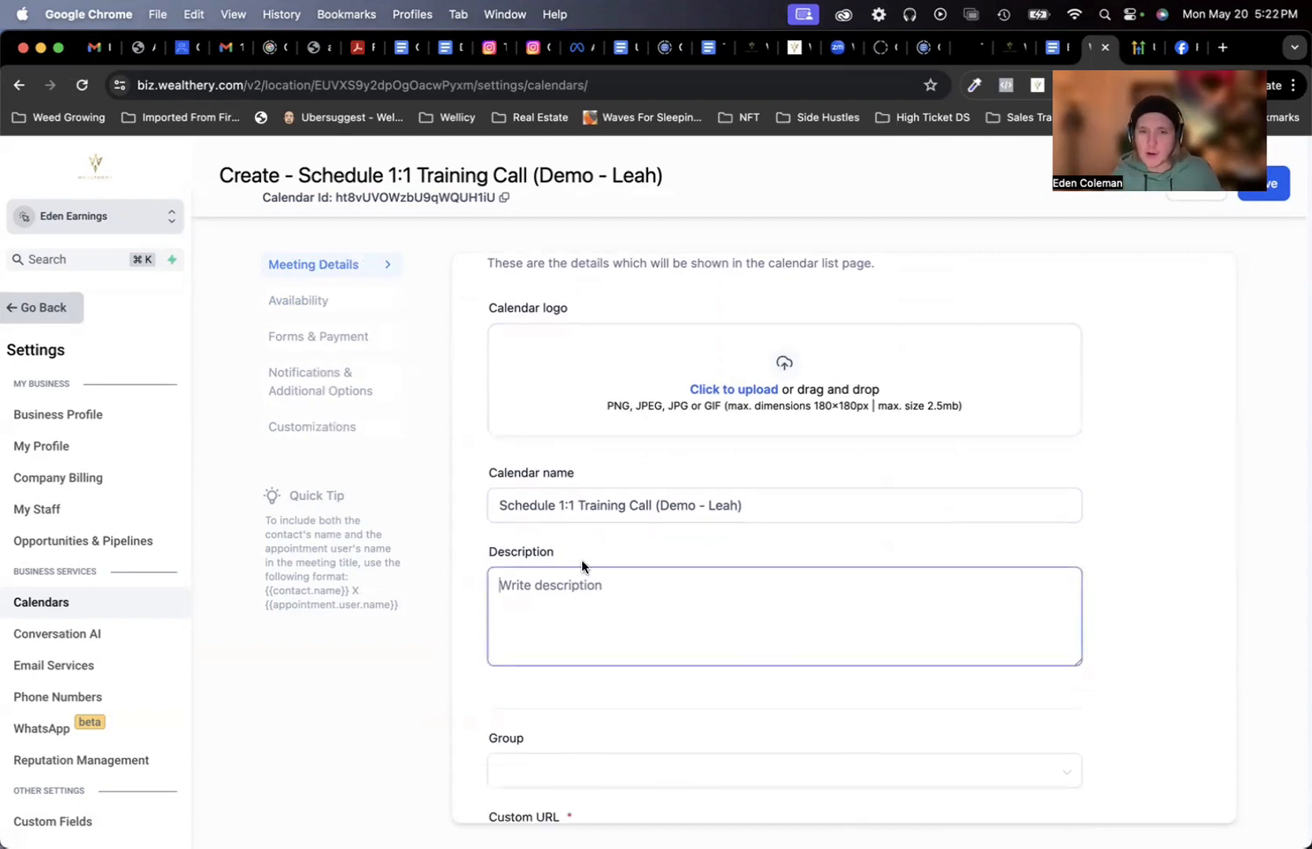
text(Thi)
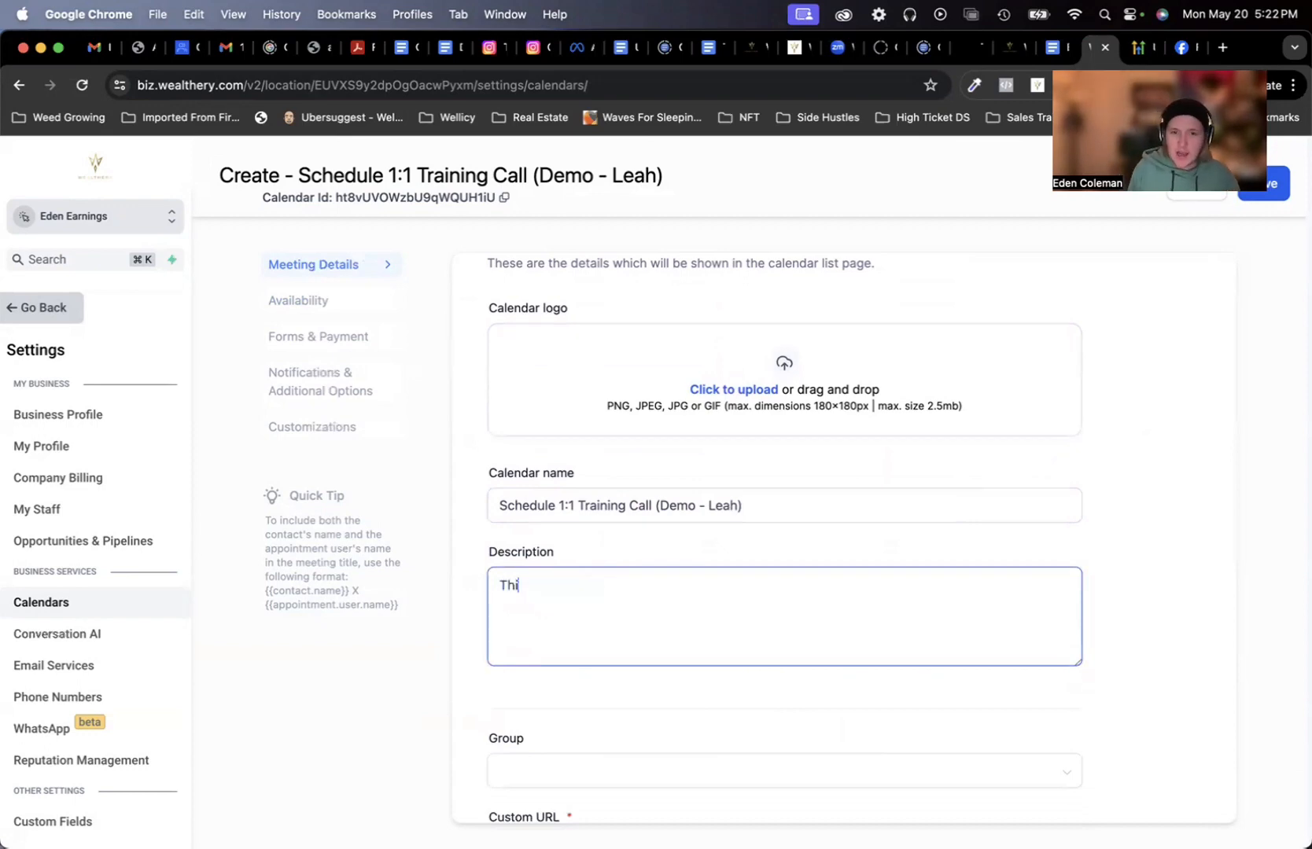
text(s is where you bo)
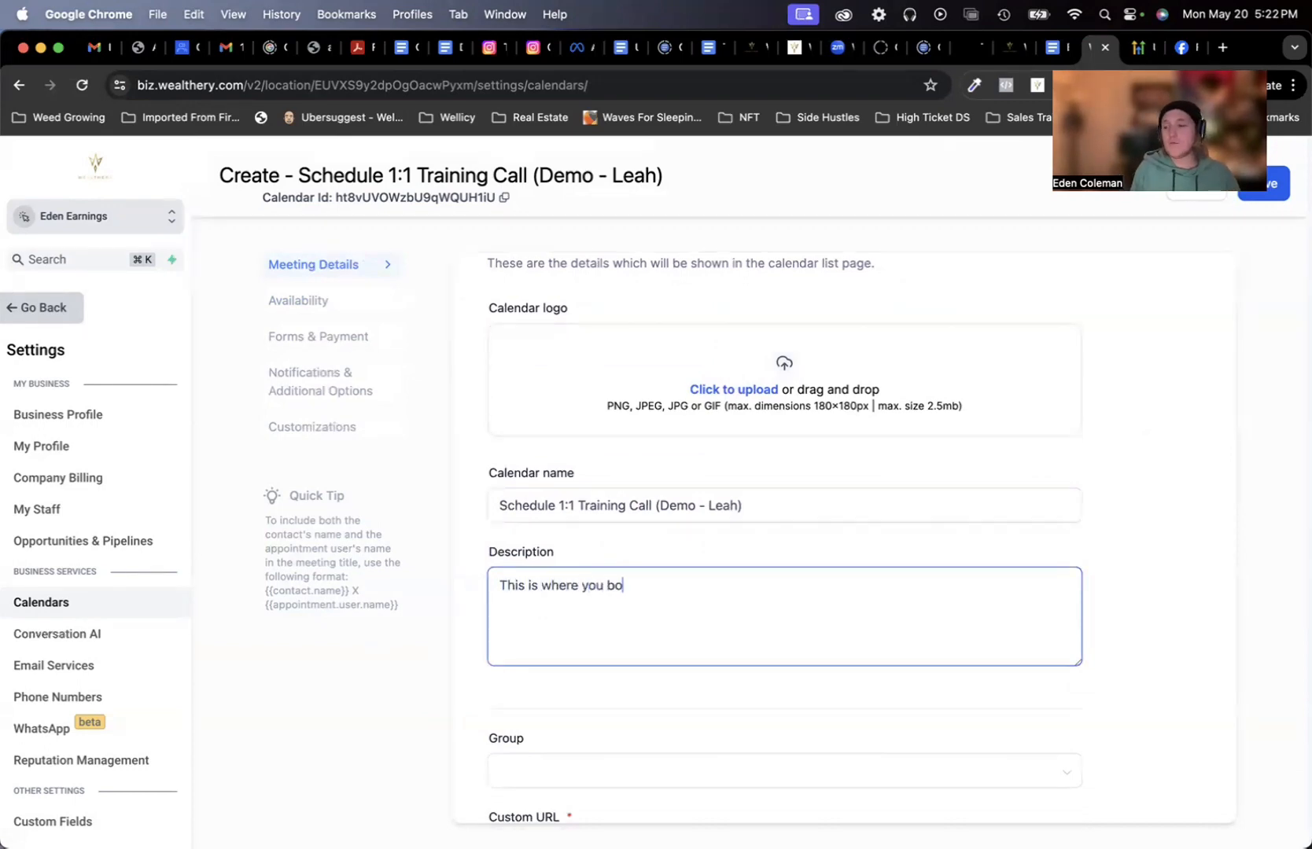
text(ok a 1:1)
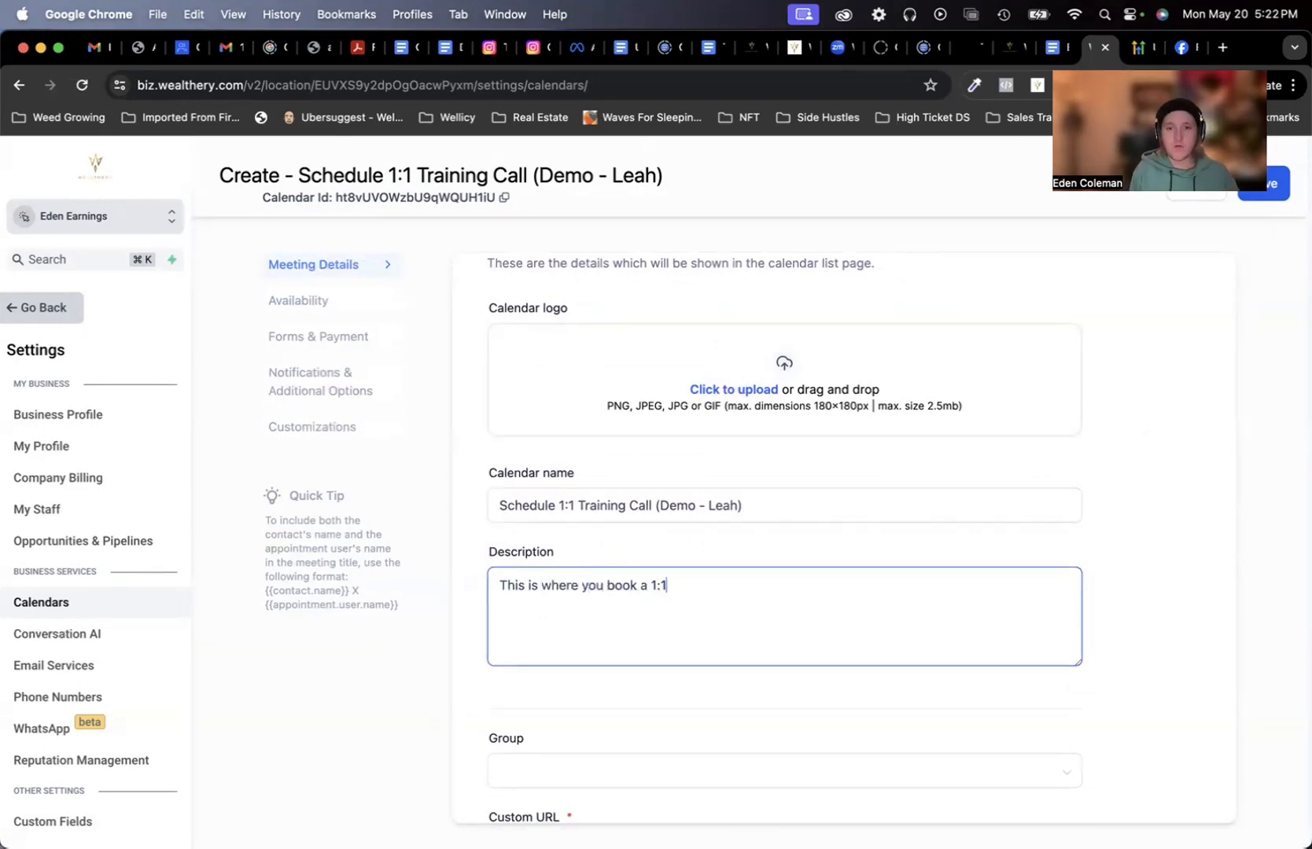
text( training call w)
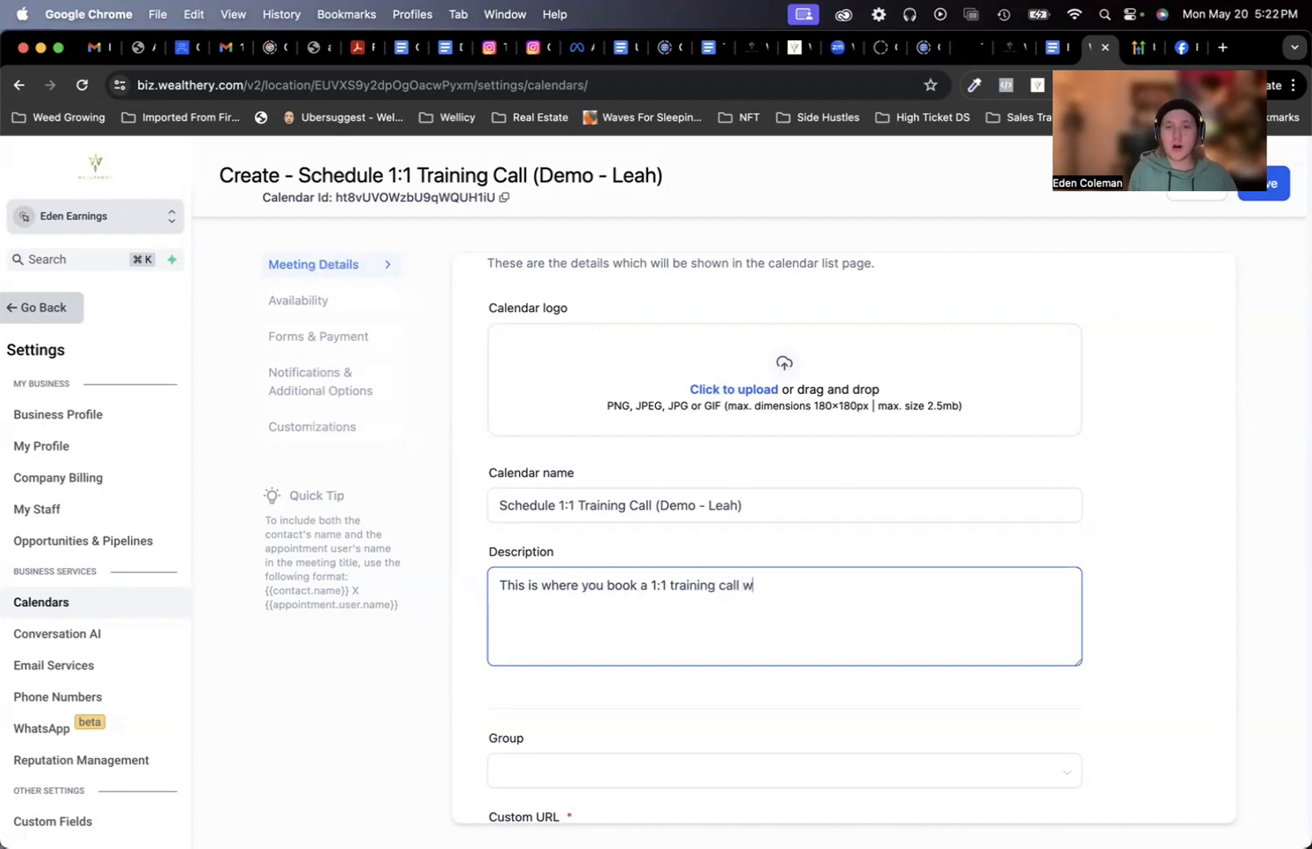
text(ith Me!)
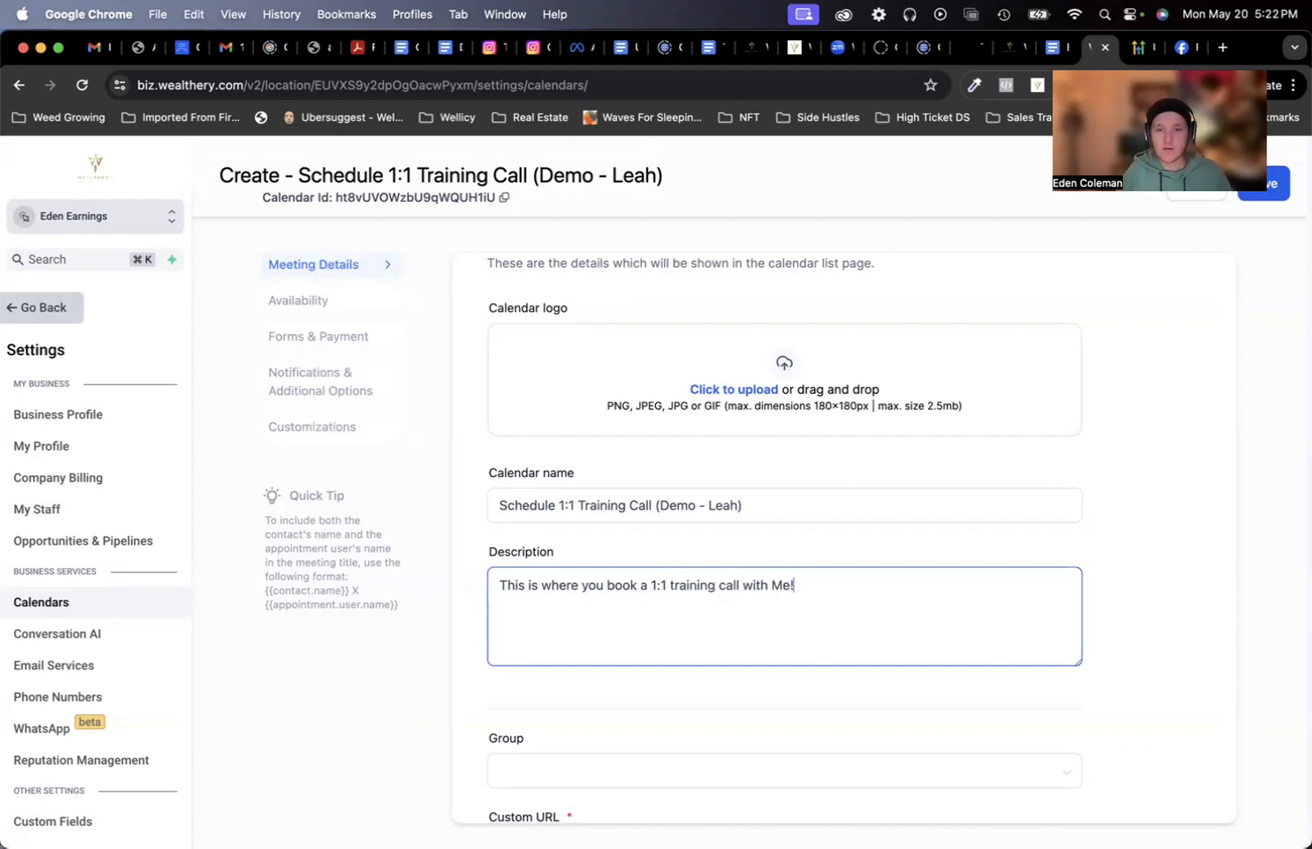
click(1208, 650)
Step: Check the available choices for the calendar's group and review its custom URL
scroll(1205, 656, down, 3)
scroll(1205, 652, down, 1)
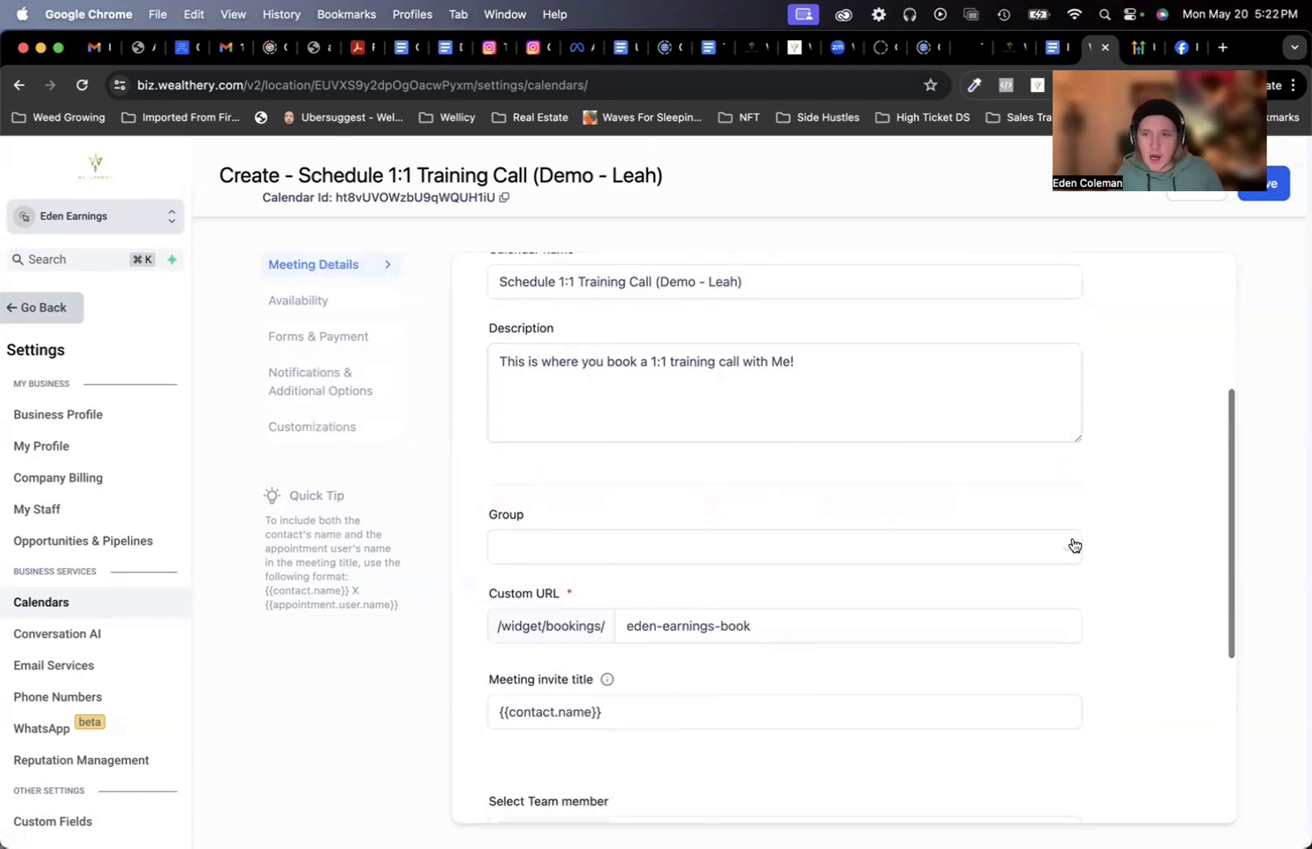
click(1074, 543)
click(1127, 539)
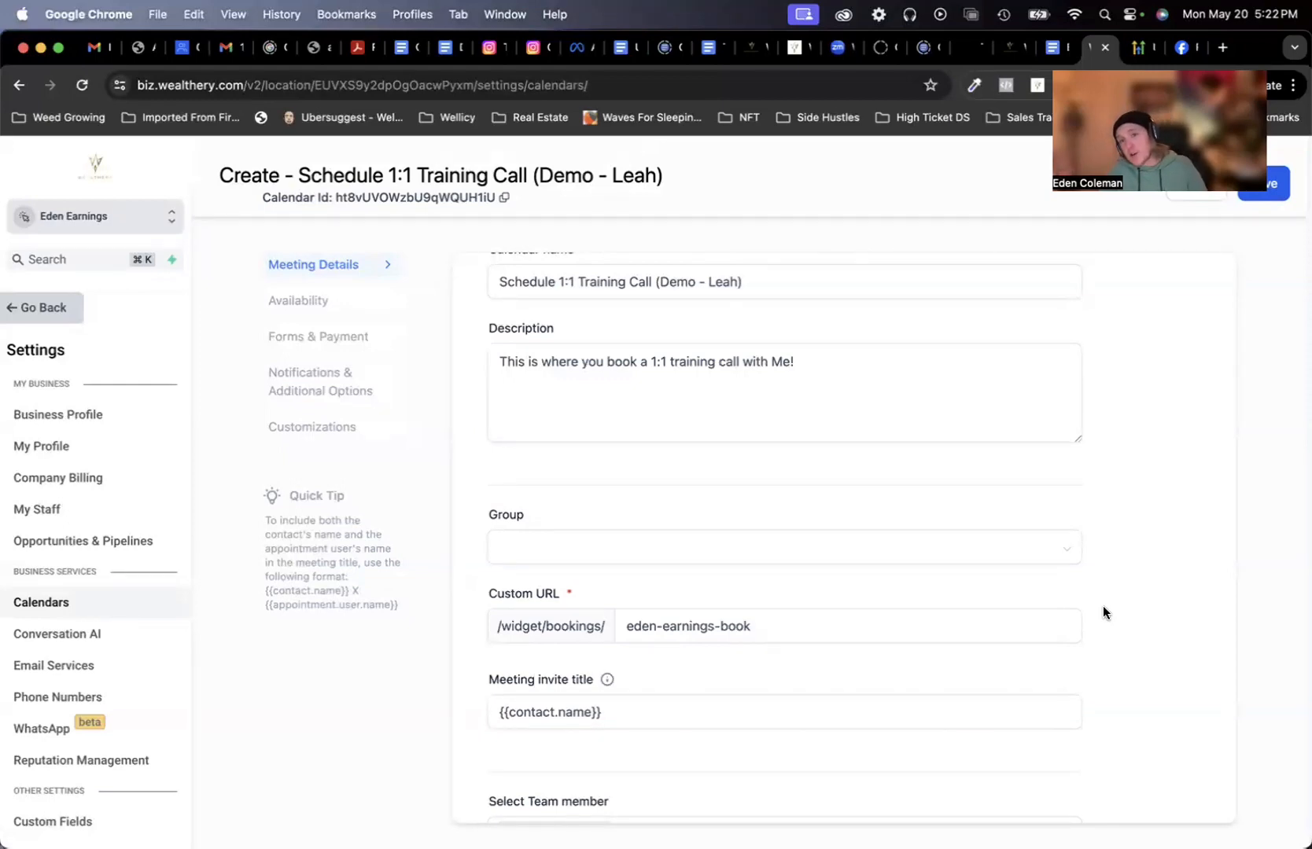
click(1057, 549)
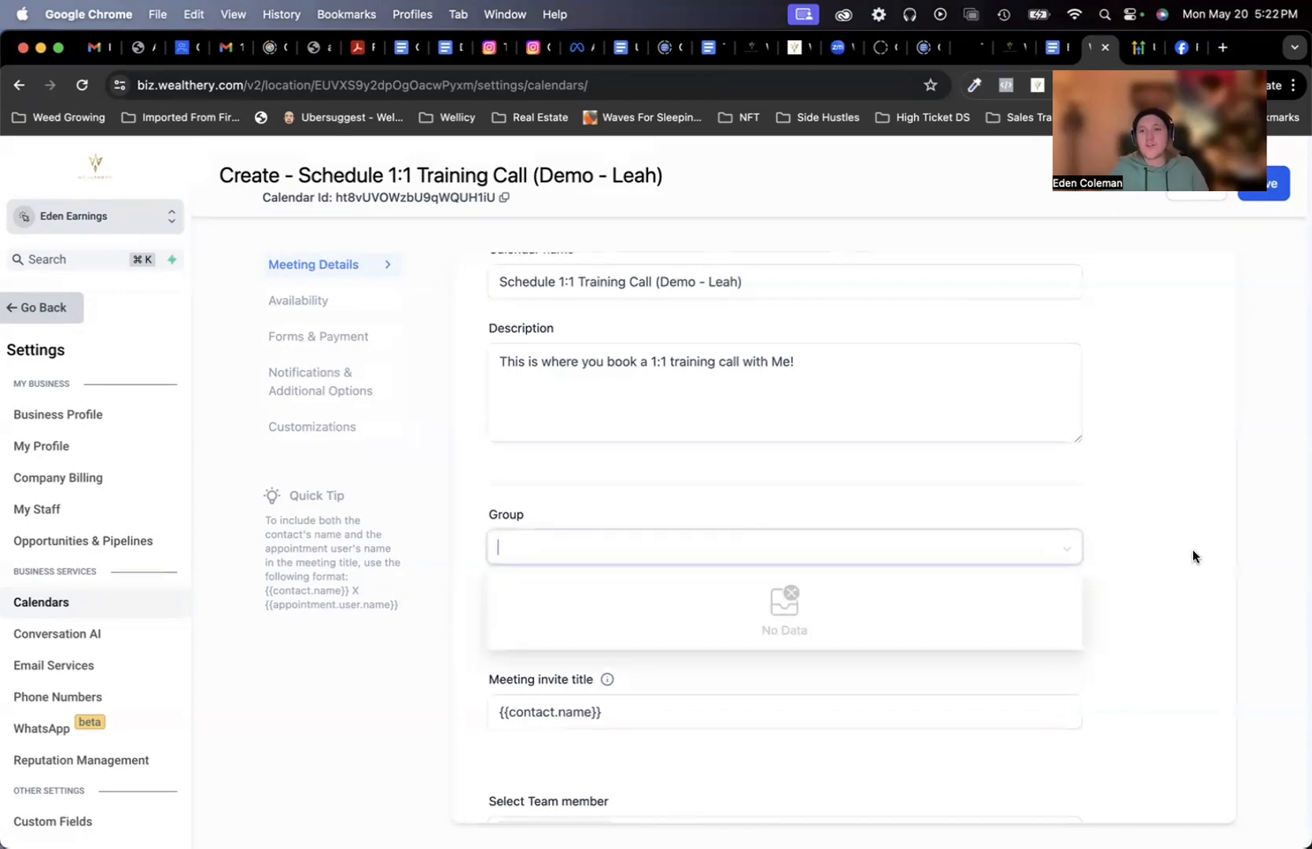
click(1151, 557)
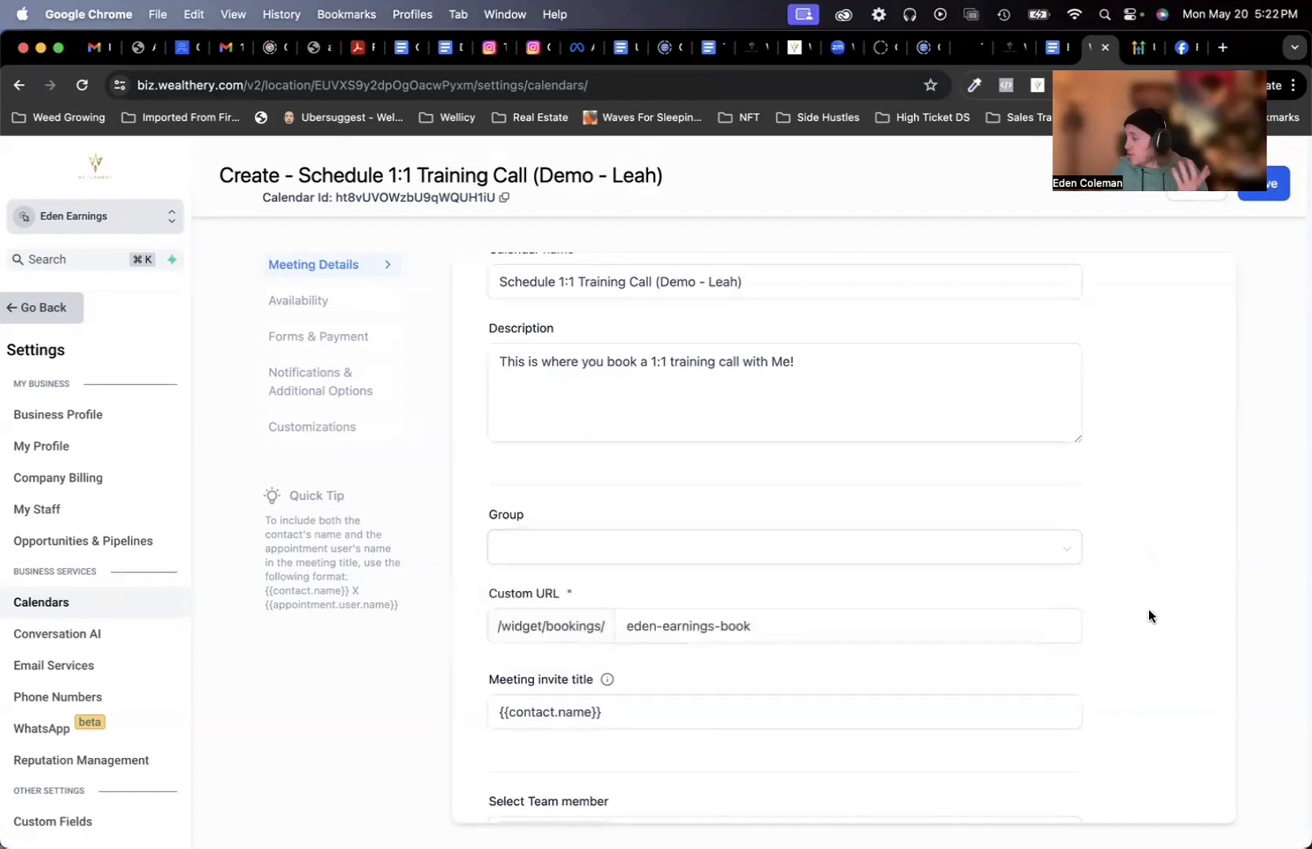
scroll(1105, 595, down, 2)
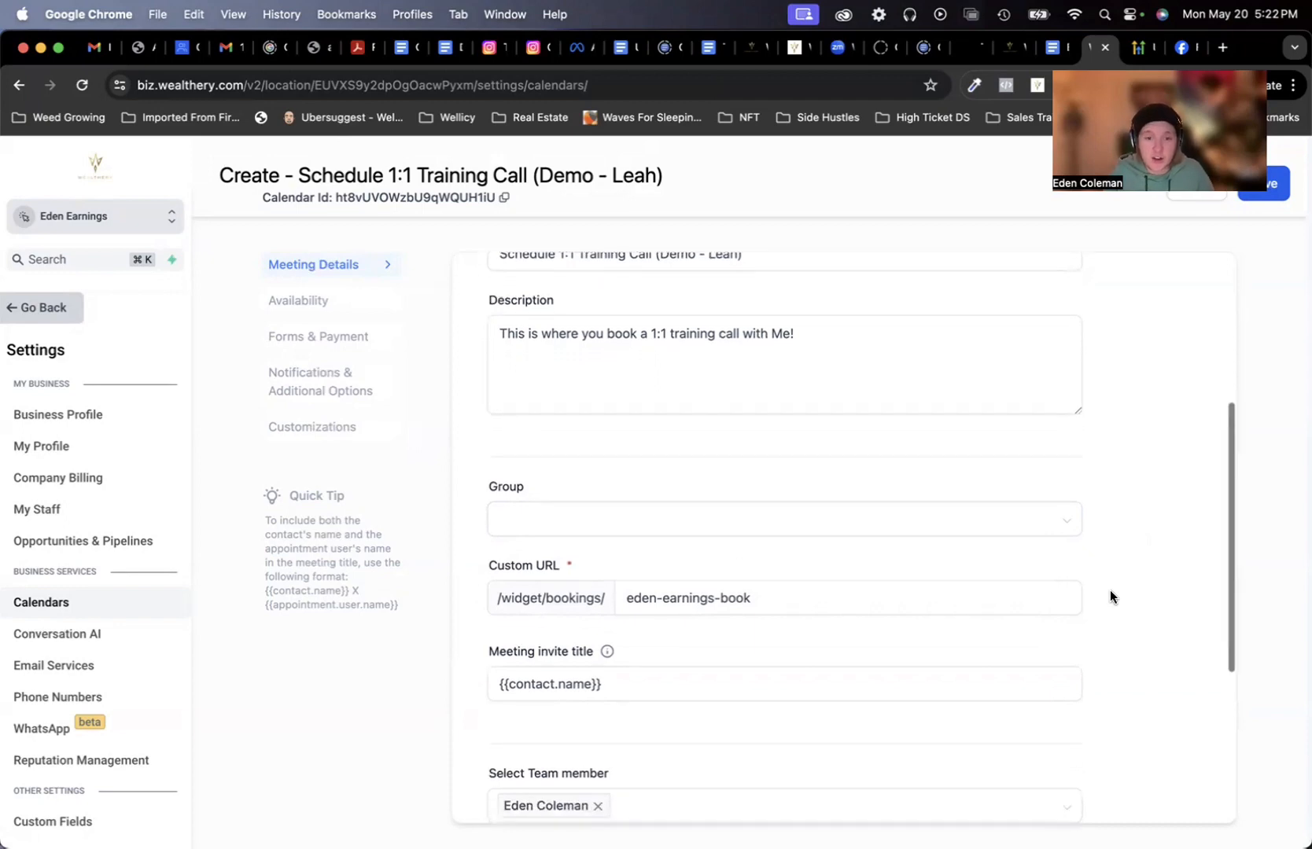
scroll(1116, 621, down, 2)
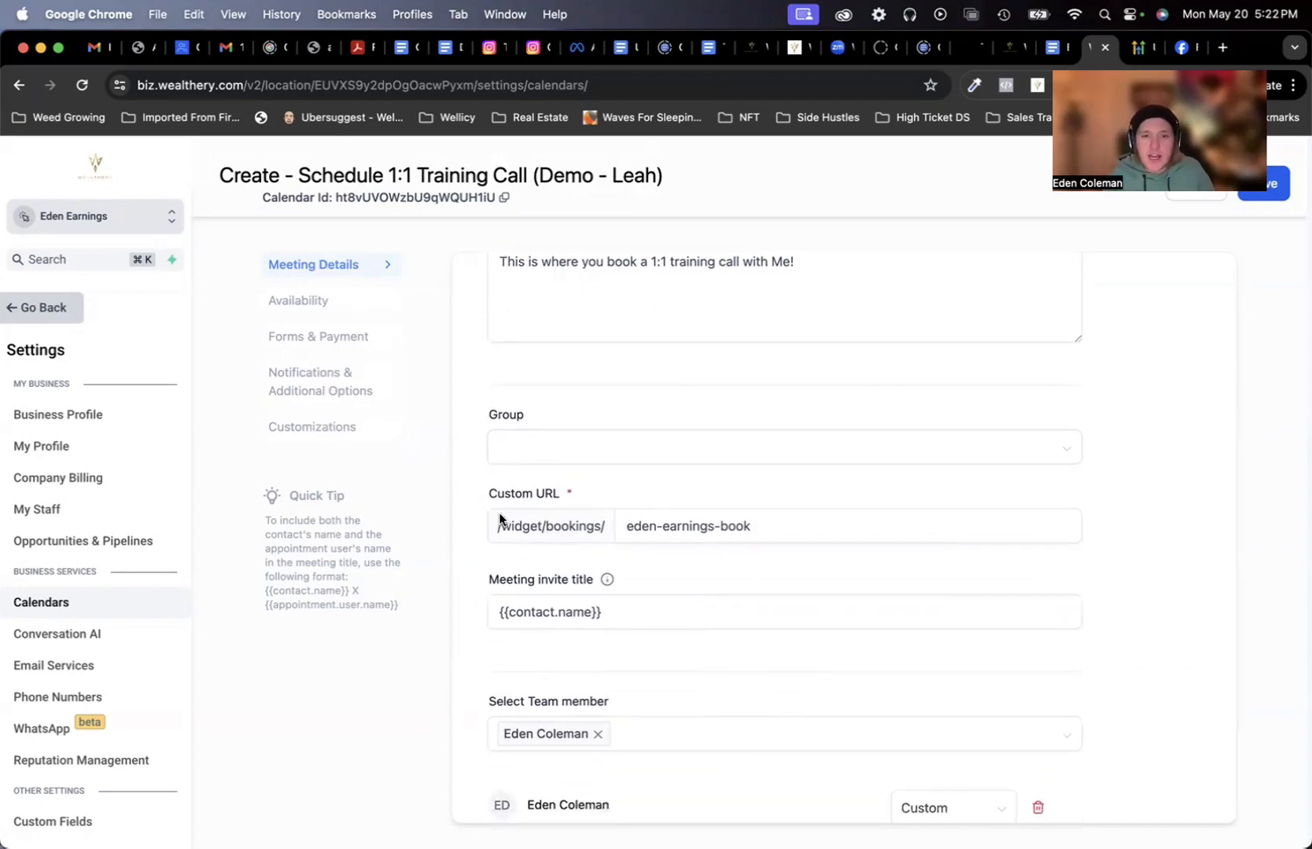
drag(481, 493, 771, 496)
click(1194, 613)
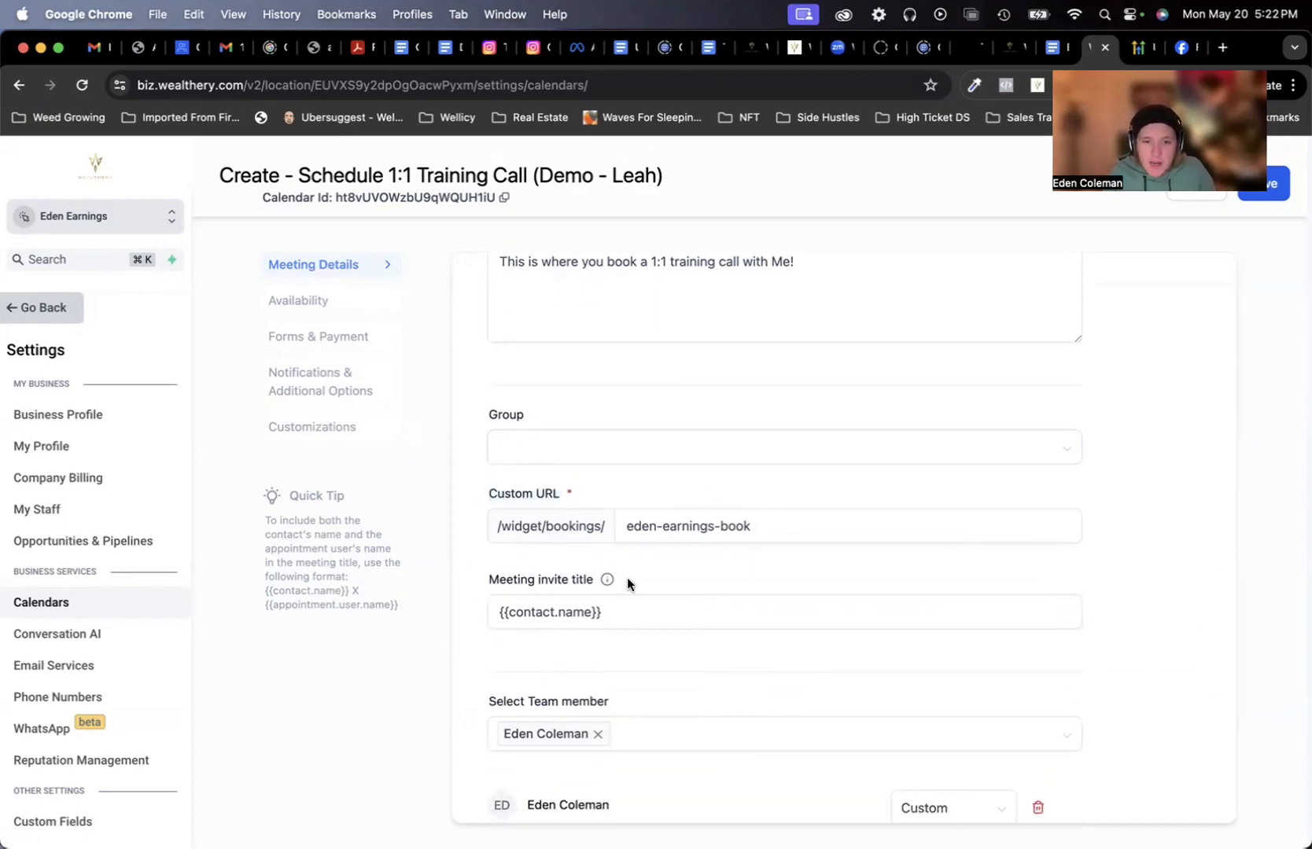
Step: Examine the meeting invite title and read the explanation of where it is shown
click(559, 609)
click(1121, 624)
scroll(1150, 631, down, 3)
scroll(1150, 632, down, 3)
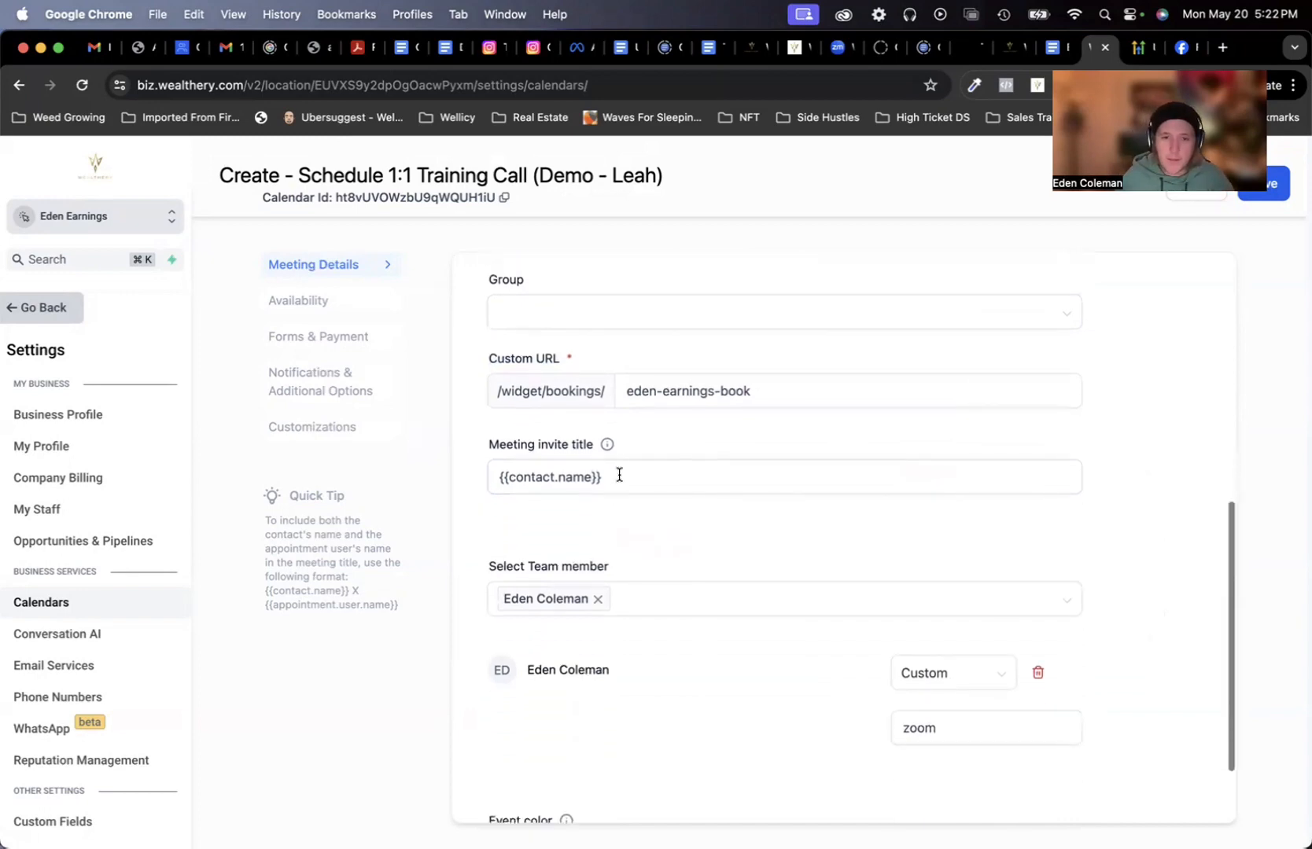
click(618, 470)
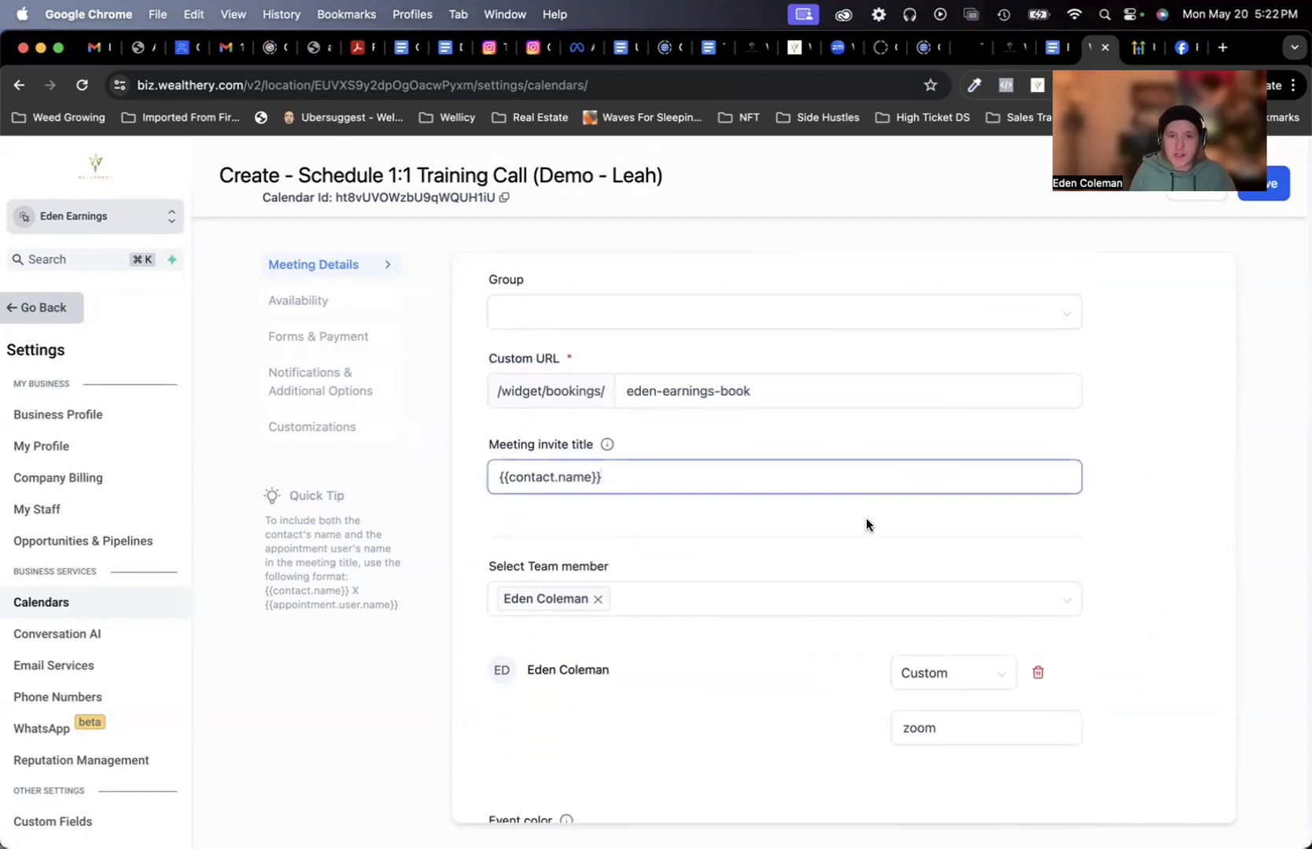
mouse_move(606, 443)
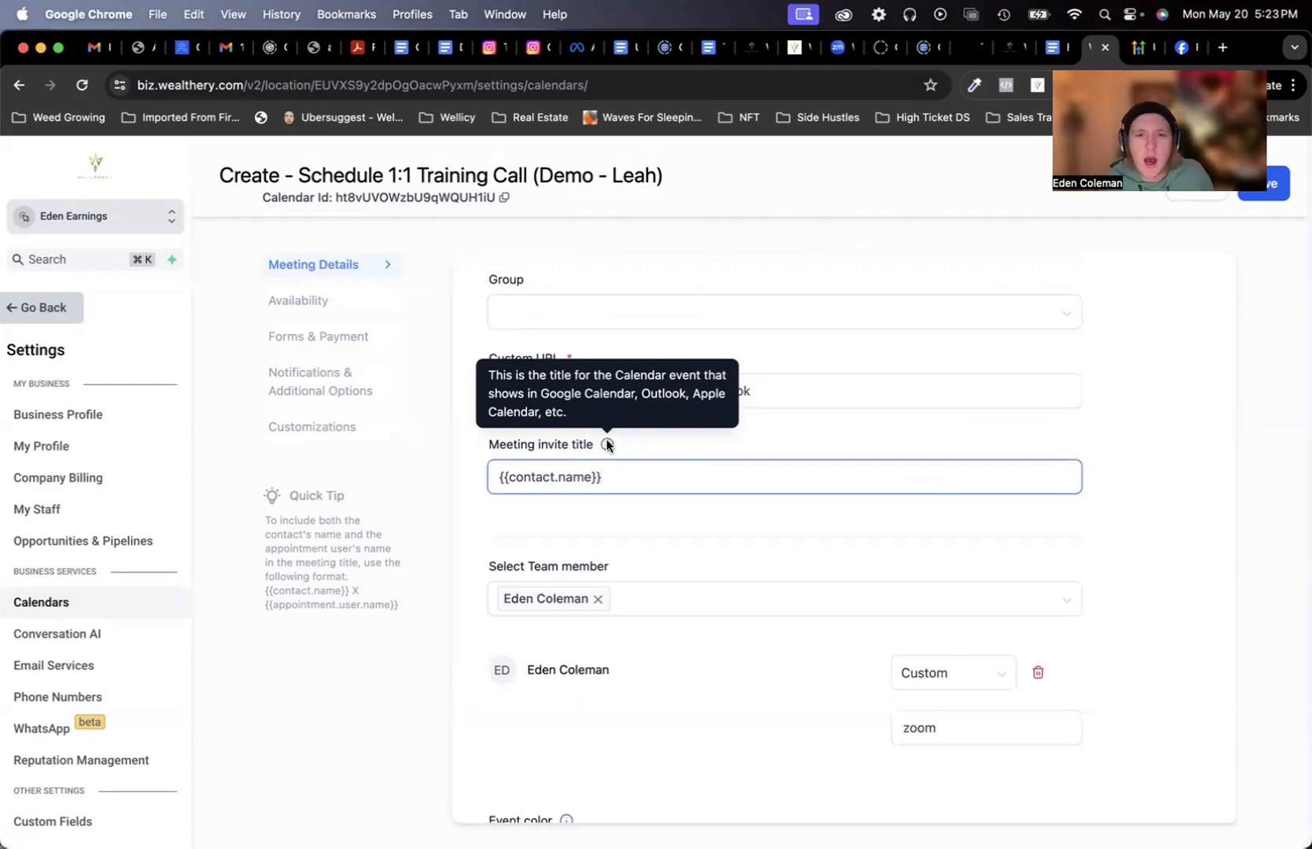
click(1170, 542)
Step: Extend the meeting invite title after {{contact.name}} with " - Meeting with" and the host's first name
click(674, 484)
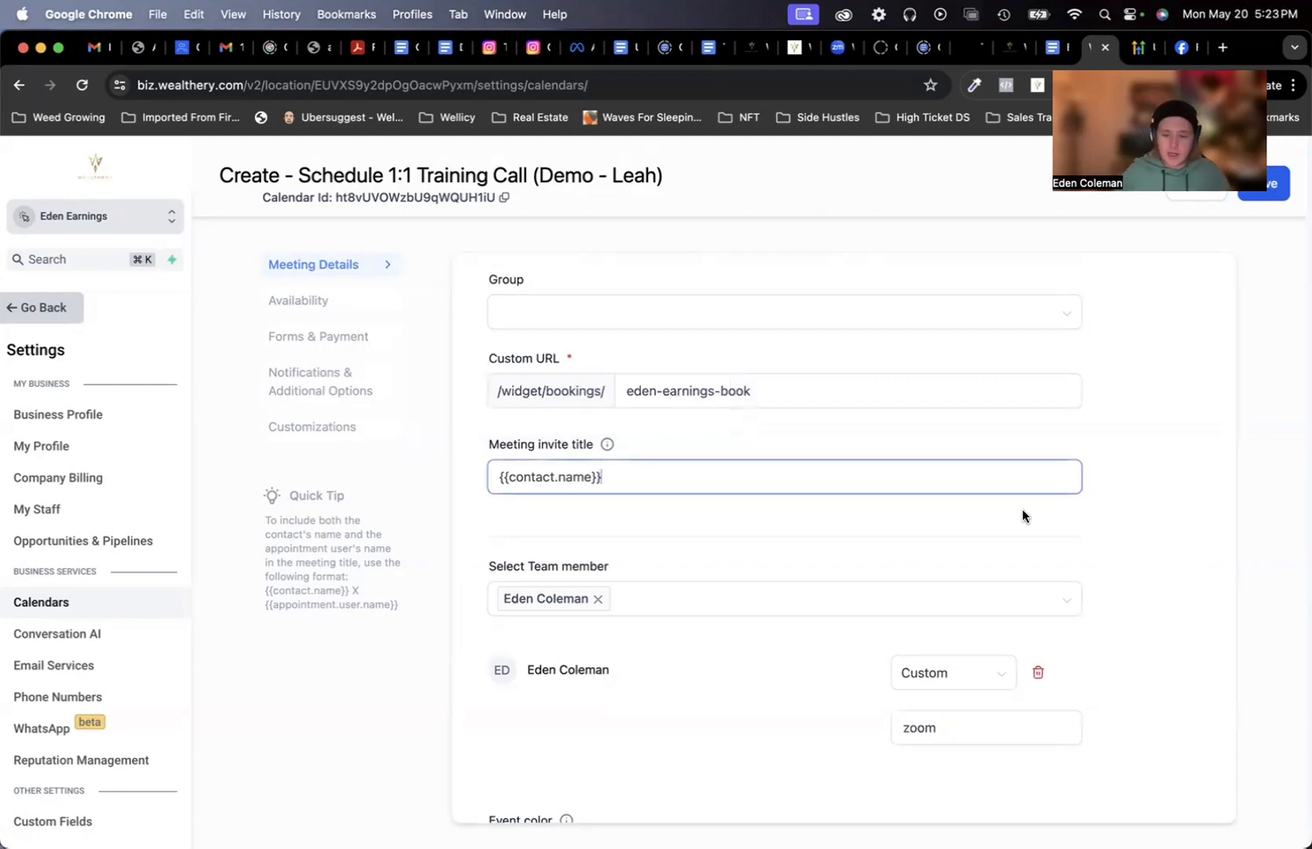
text(-)
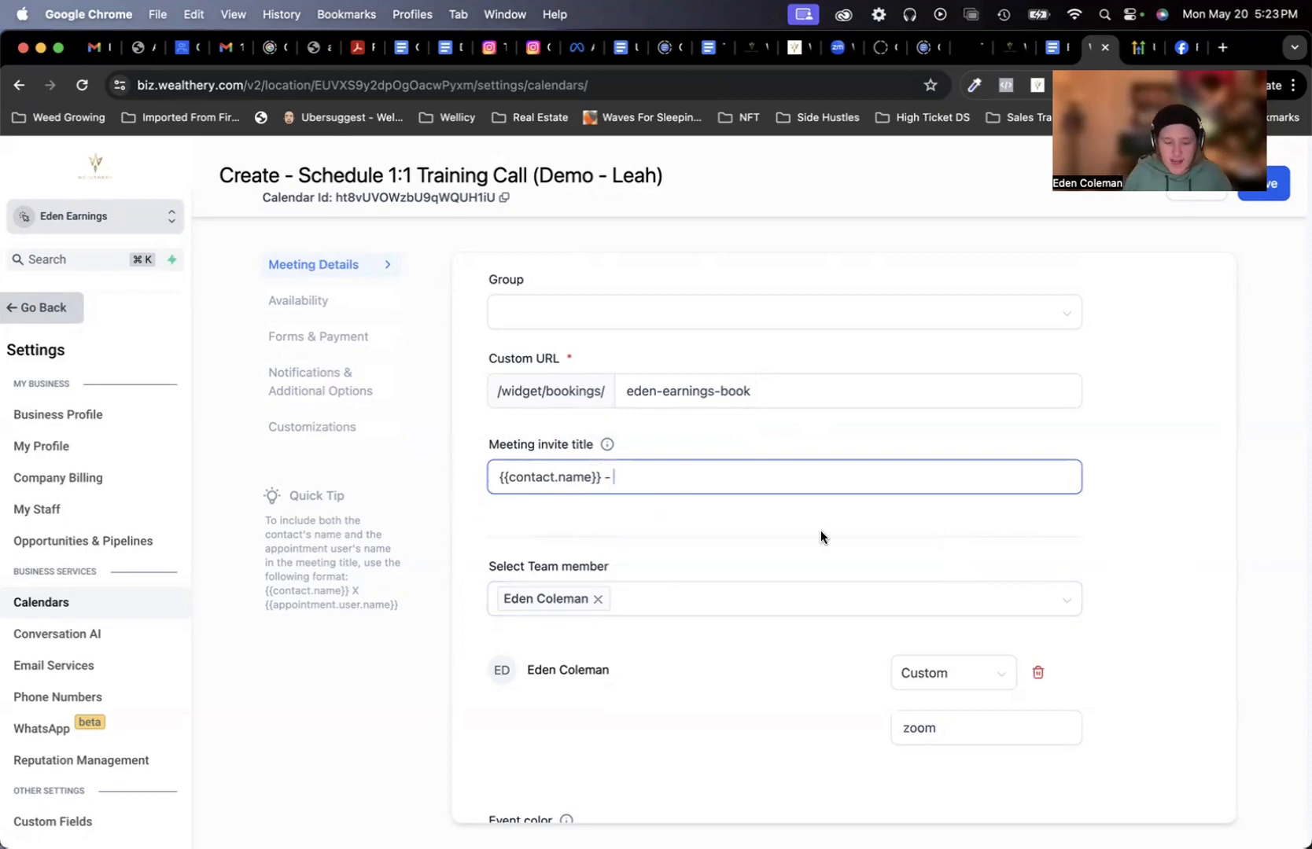
text(Meeting with E)
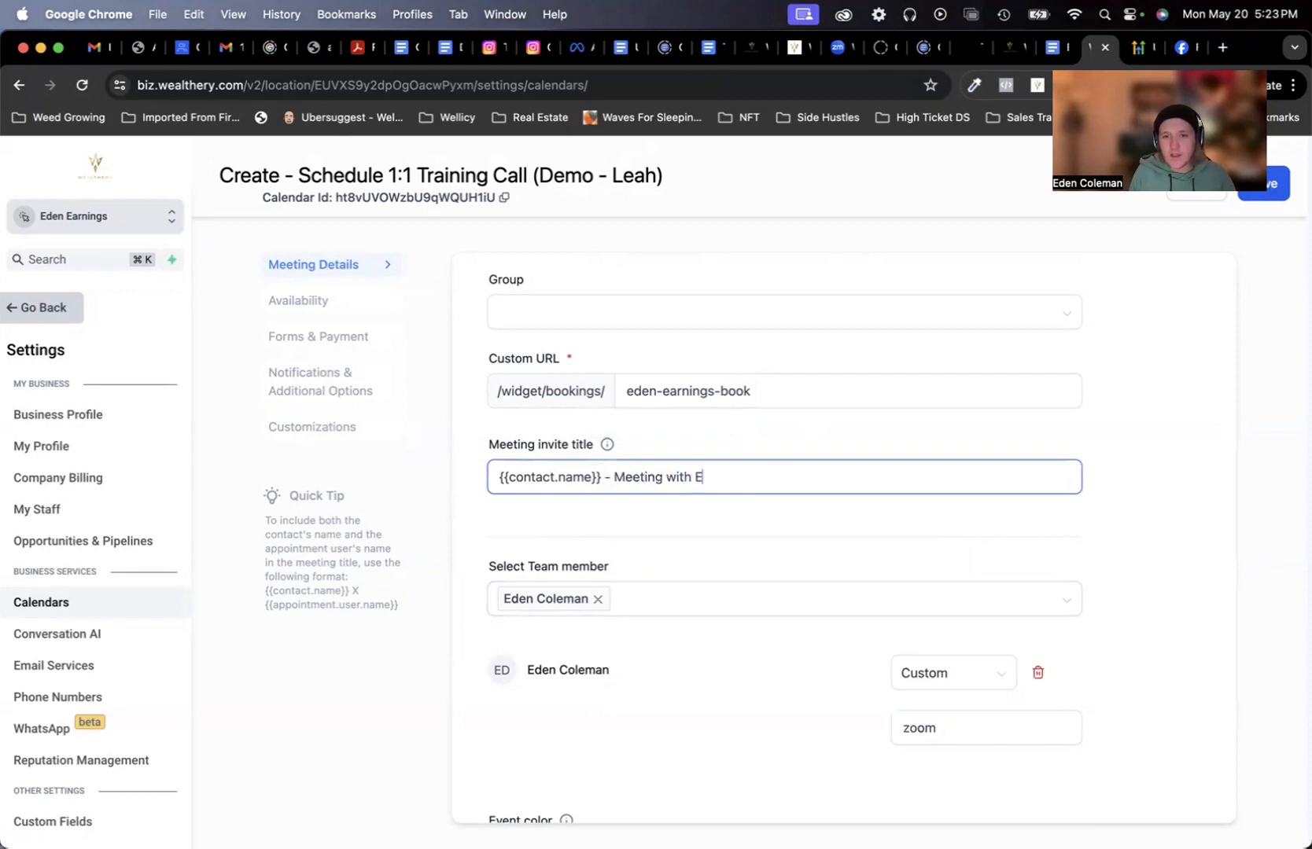
text(den)
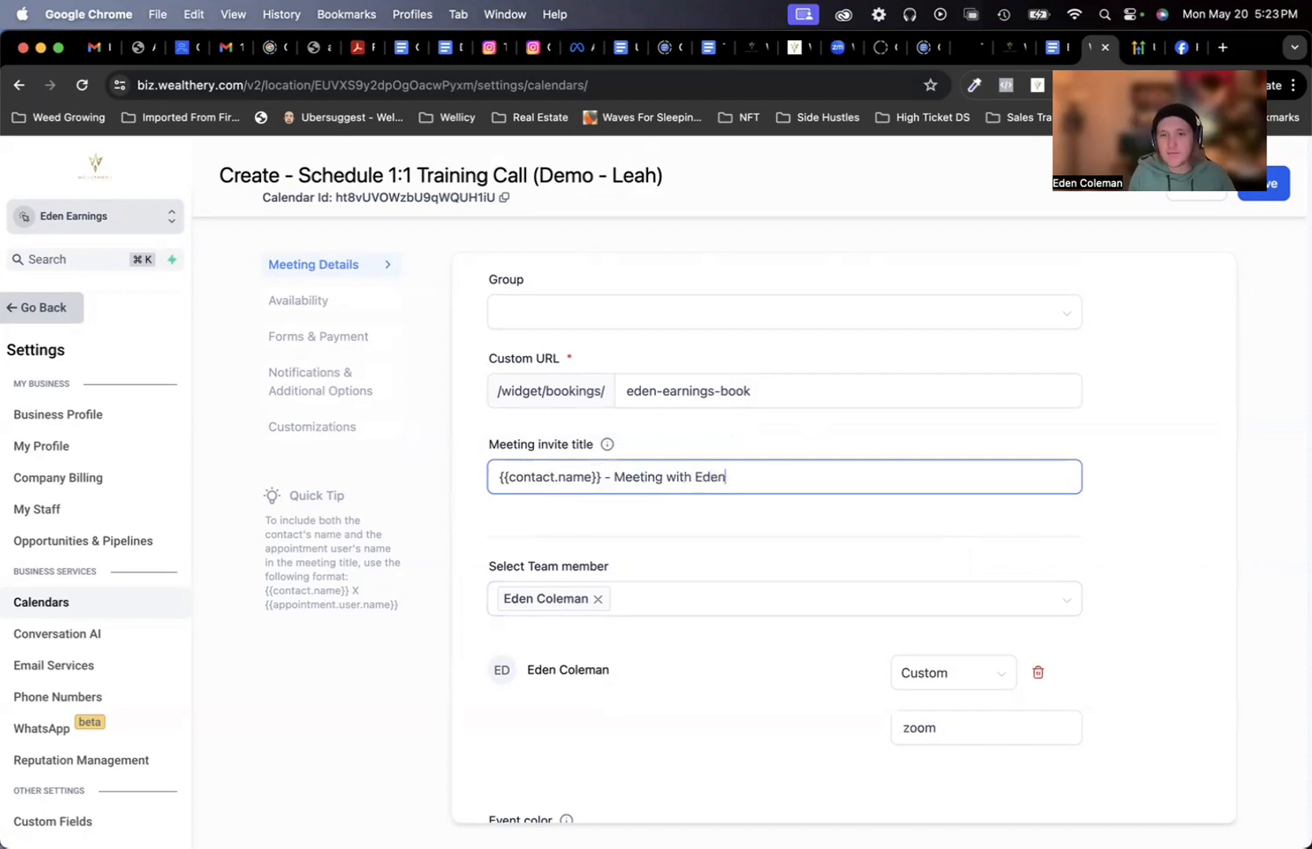
click(1174, 469)
click(494, 478)
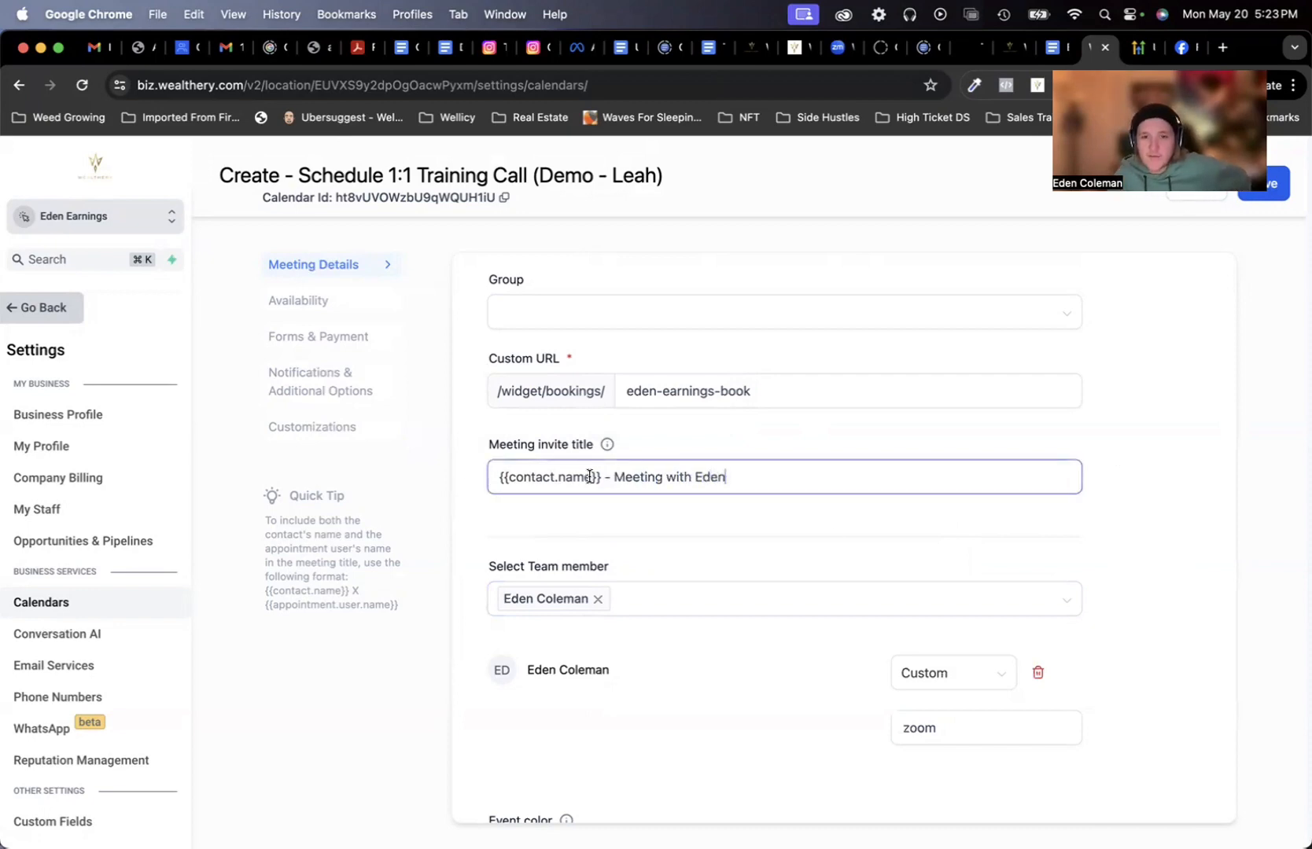
drag(599, 477, 482, 480)
click(1192, 483)
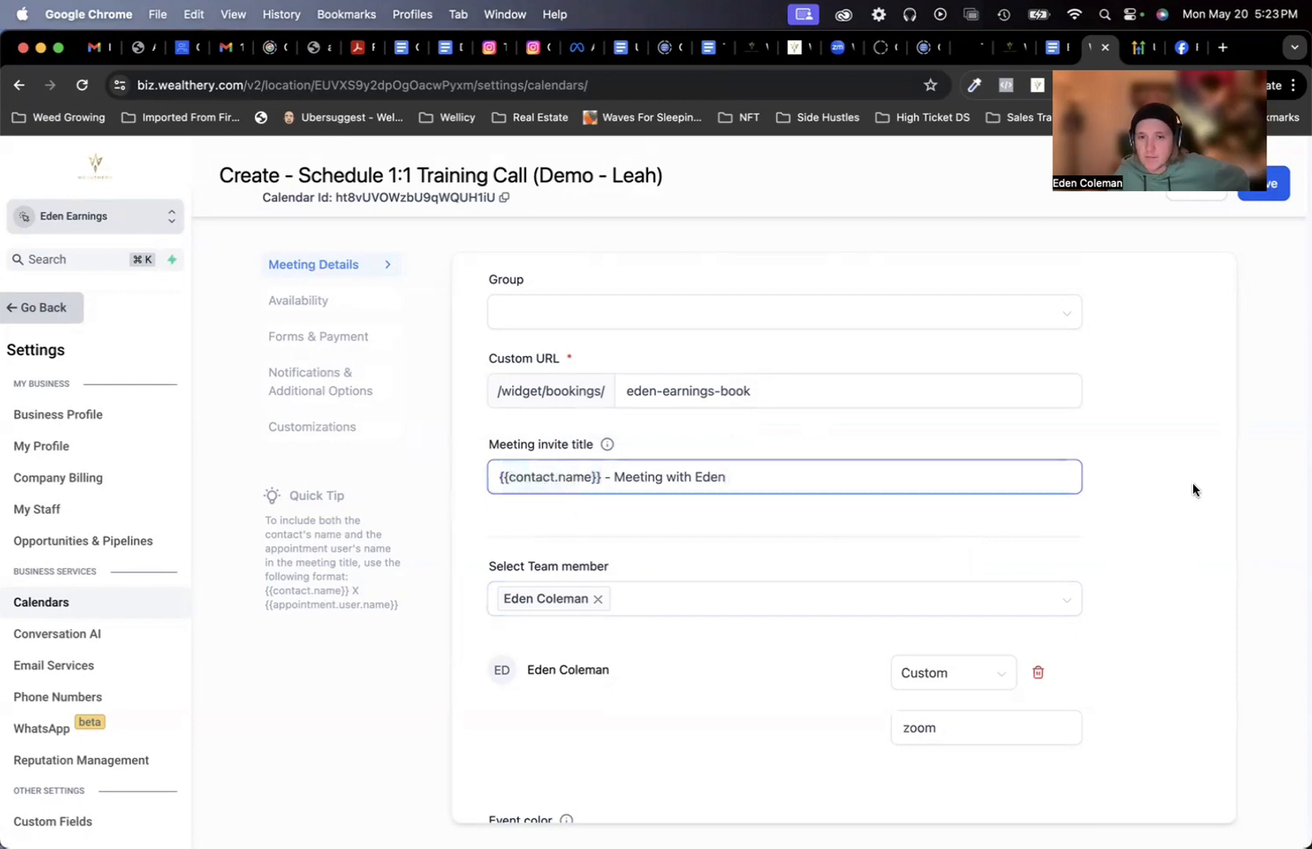
Step: Review the team member's meeting location types, the custom location text and the event color setting
scroll(1184, 520, down, 1)
scroll(1183, 526, down, 3)
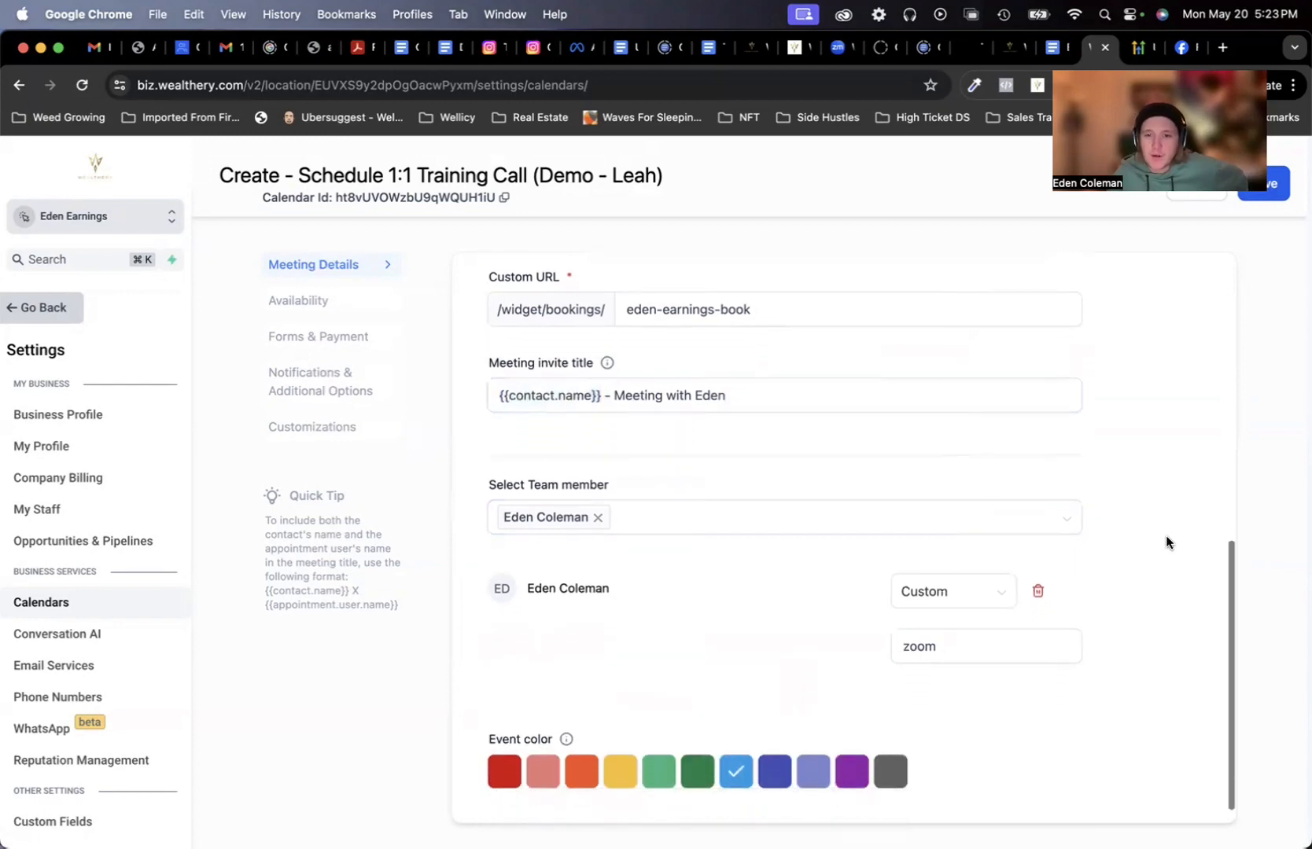
click(951, 570)
click(695, 606)
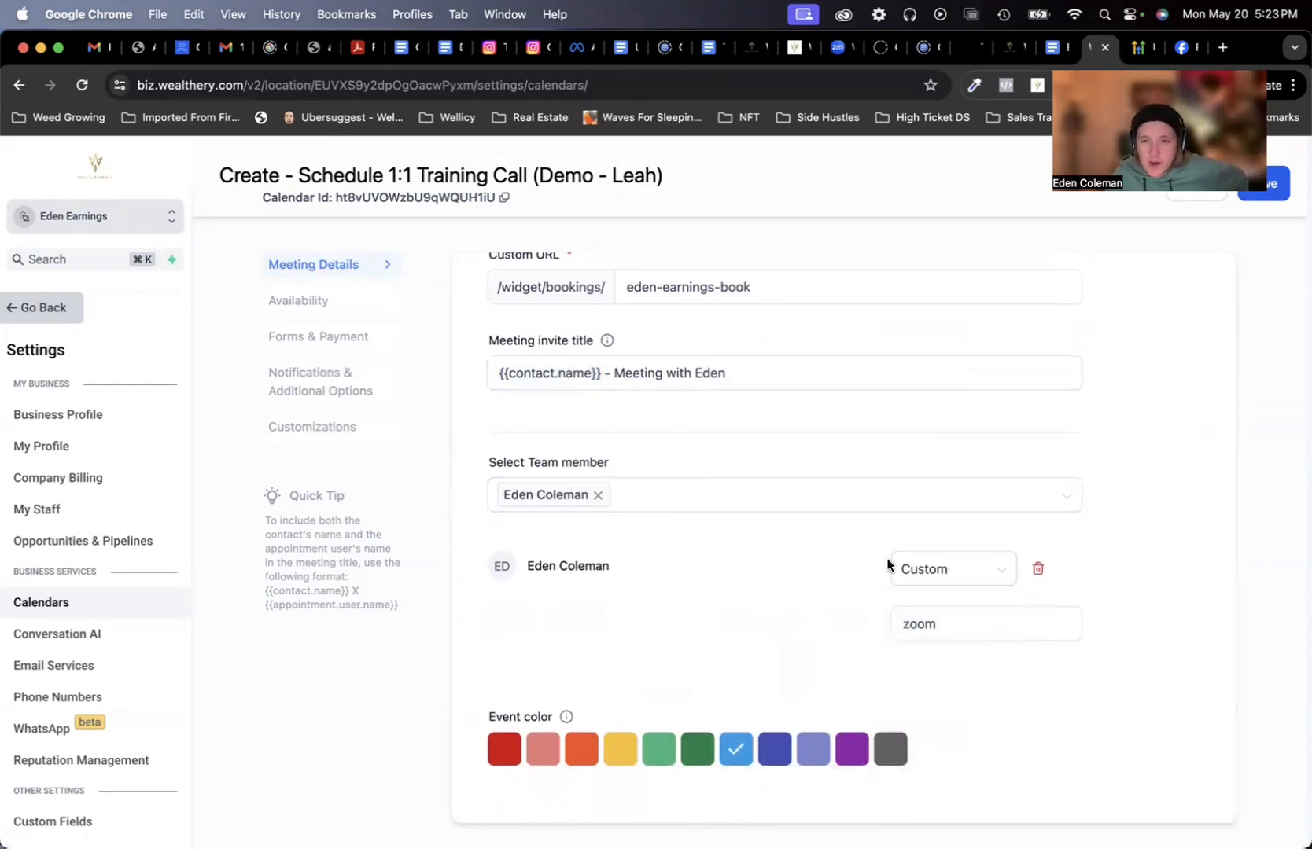
click(927, 576)
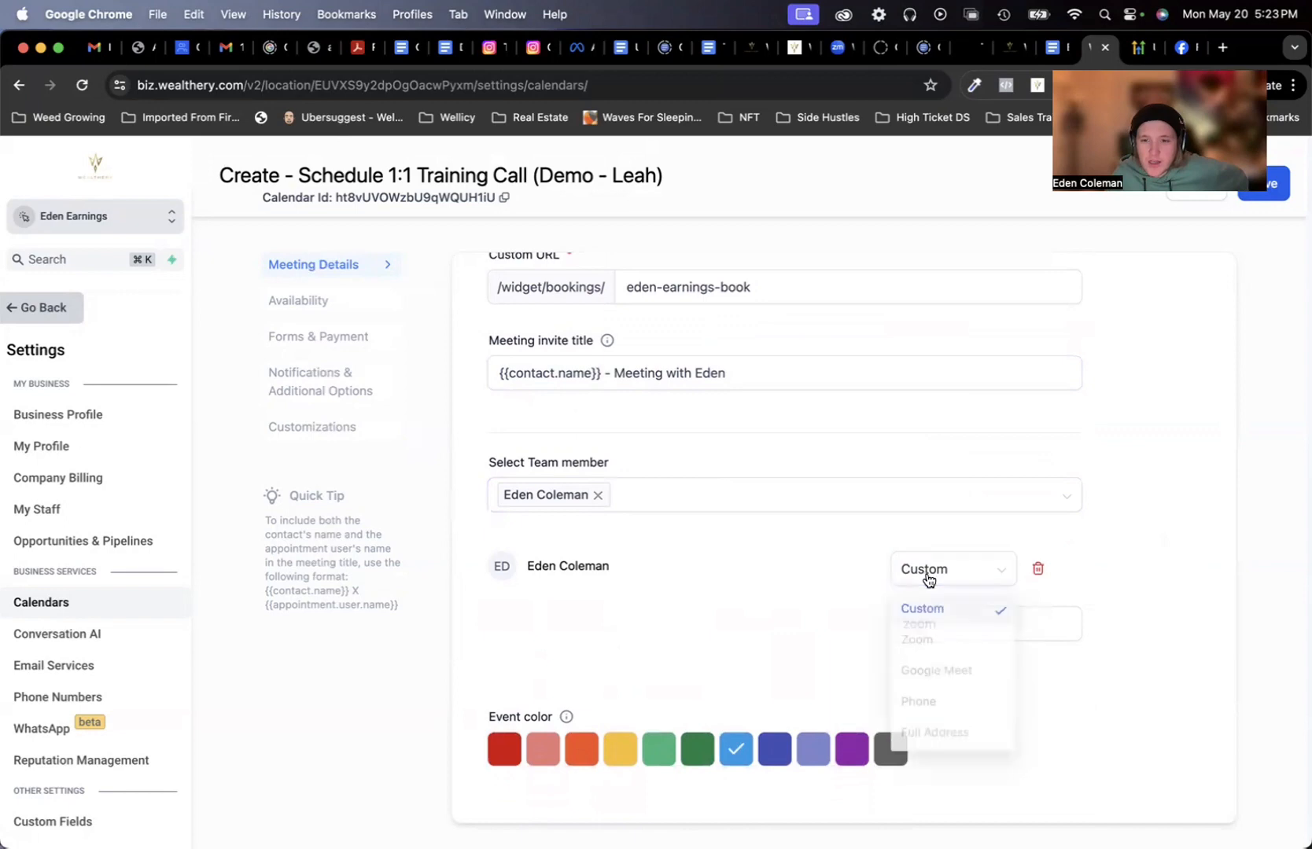
click(771, 647)
scroll(798, 570, up, 10)
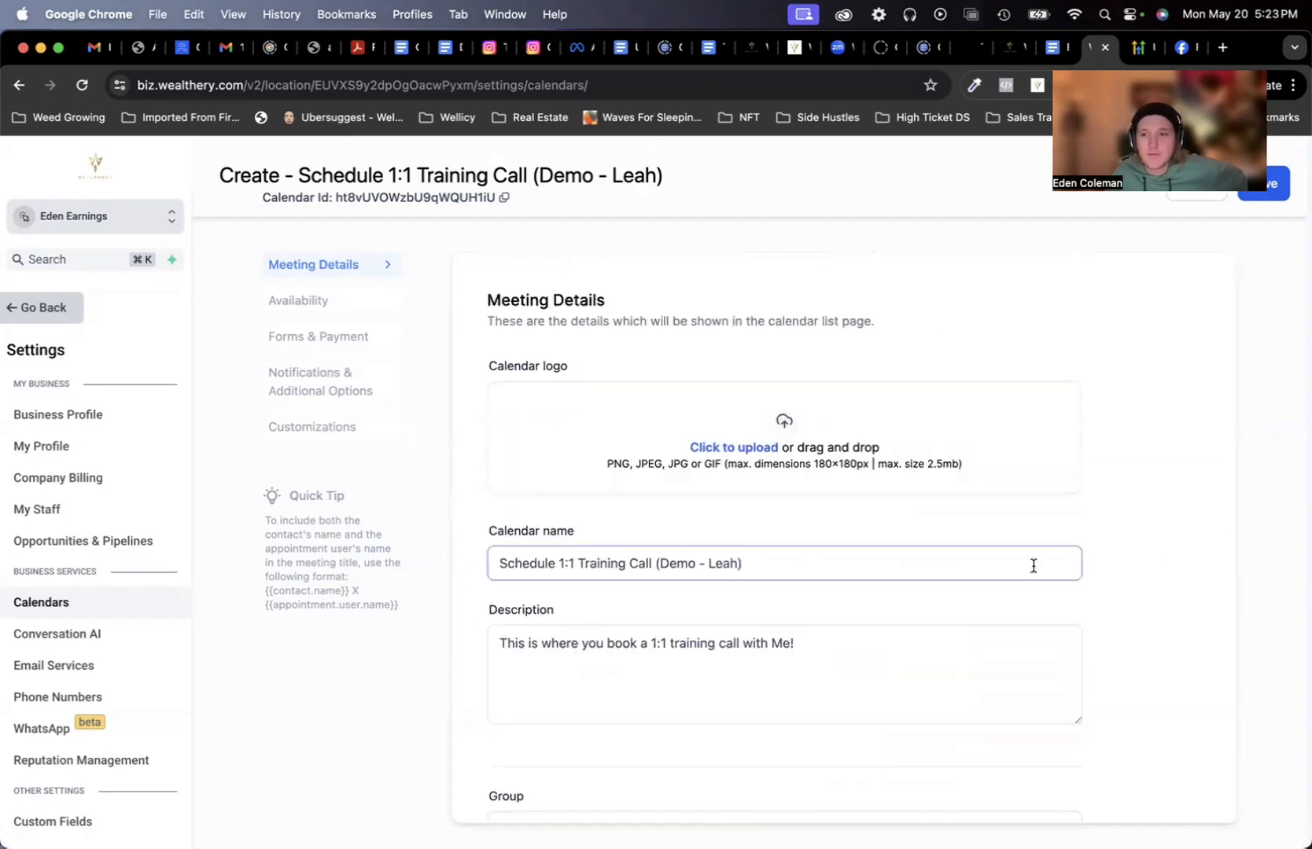
scroll(1139, 614, down, 8)
click(920, 568)
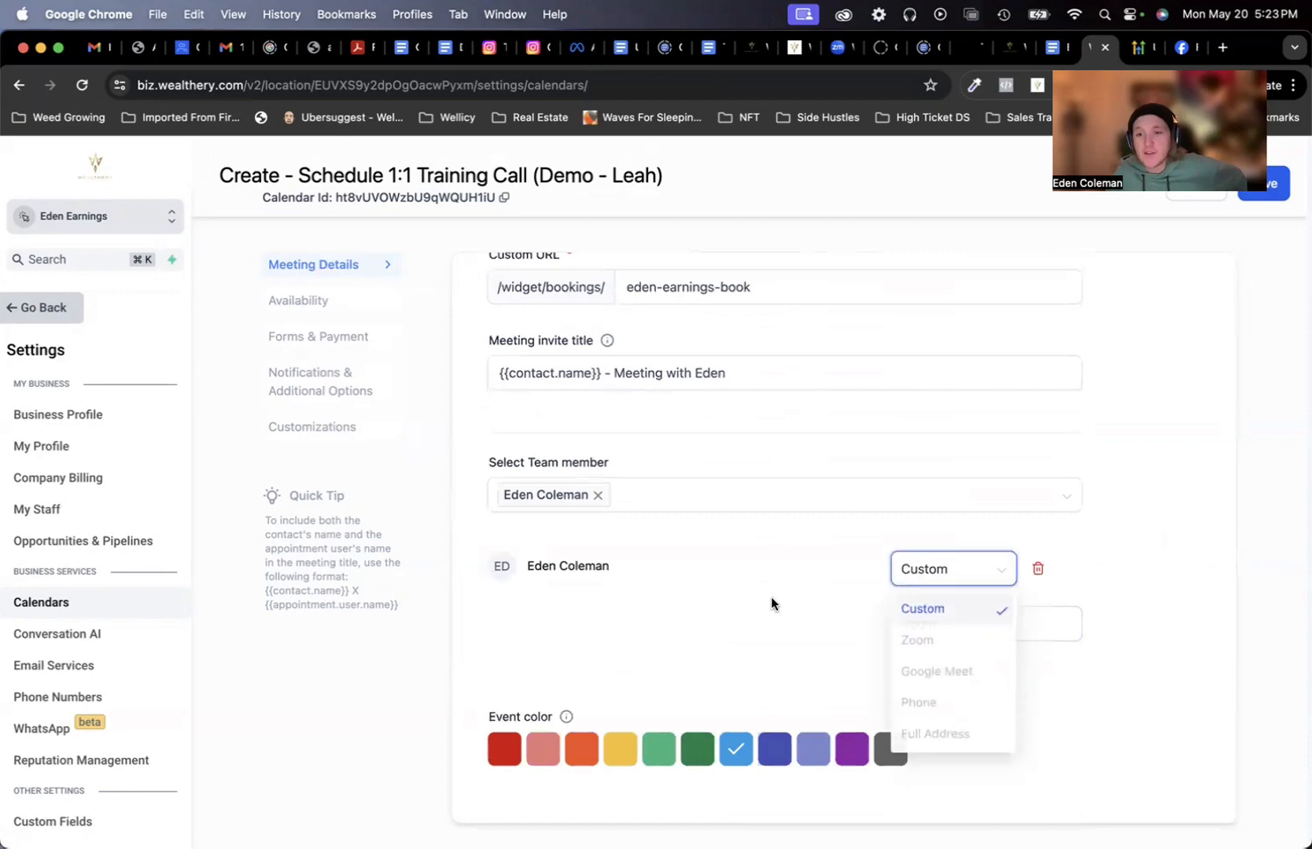
click(771, 604)
click(938, 636)
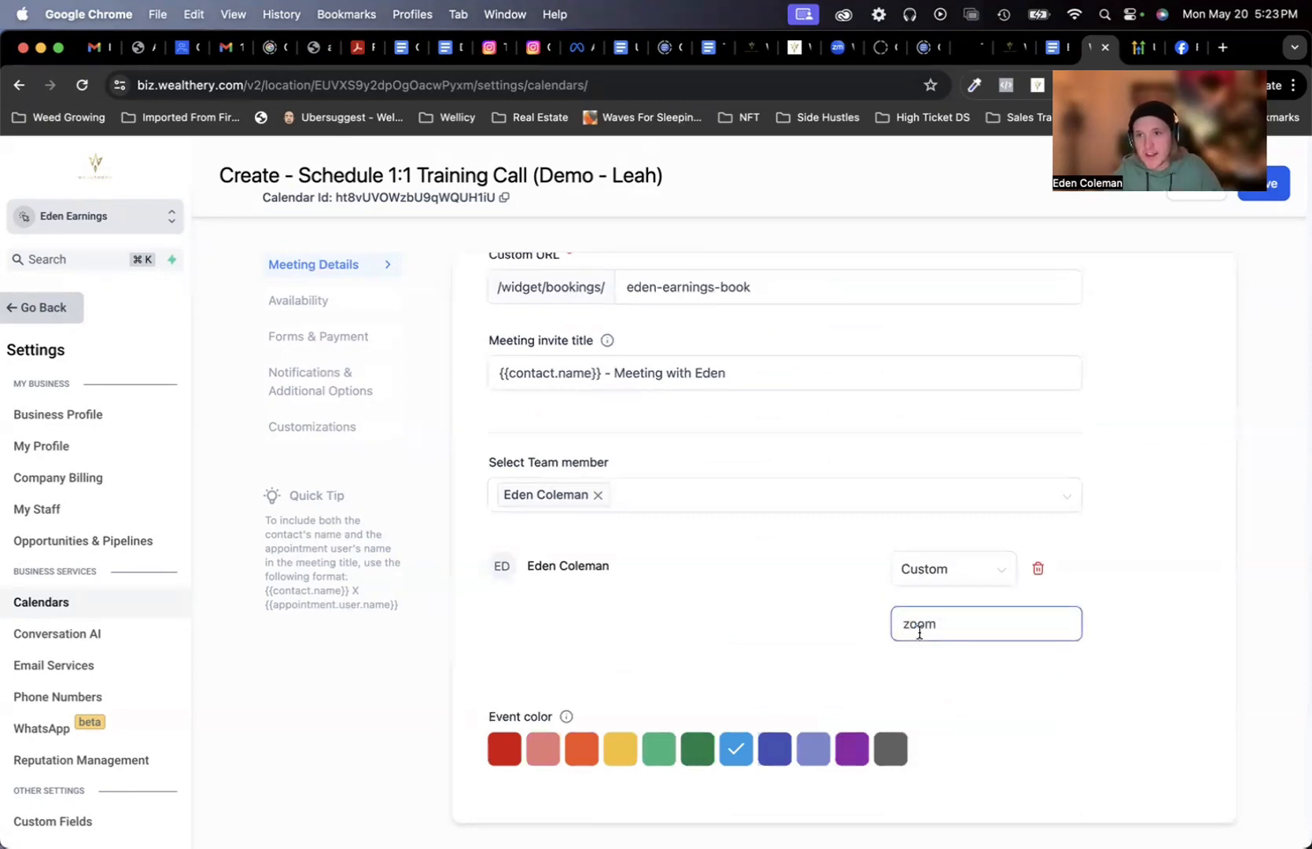
click(952, 562)
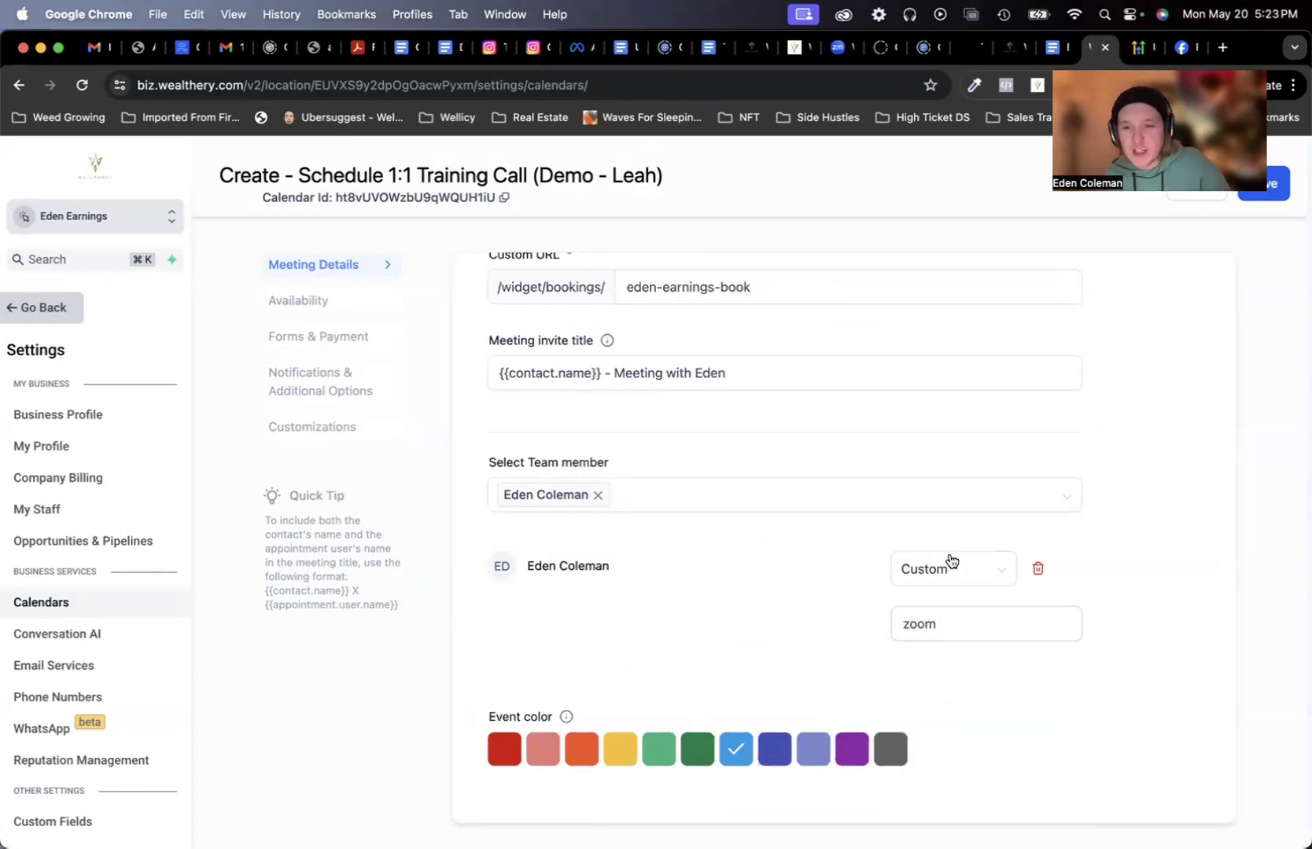
click(952, 562)
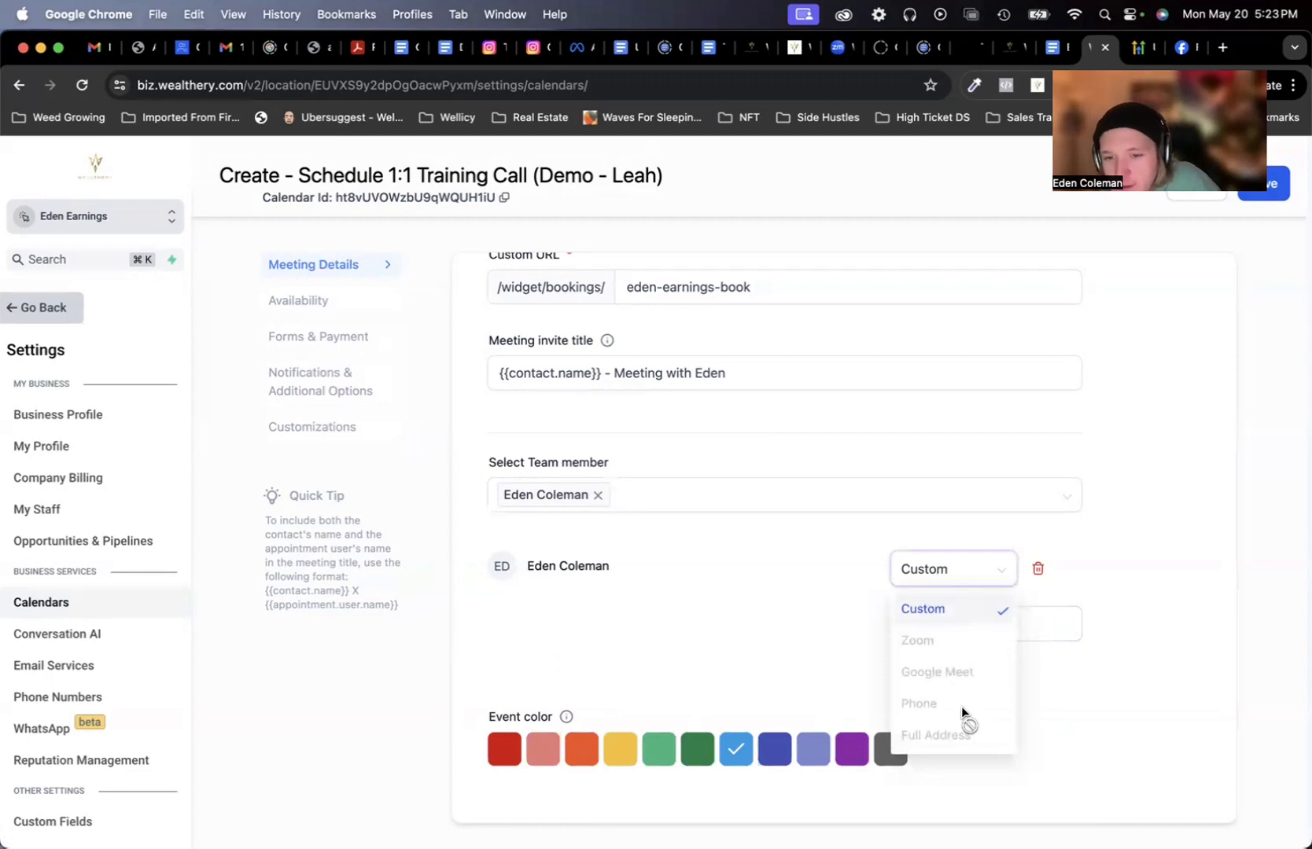
click(618, 621)
scroll(696, 632, down, 1)
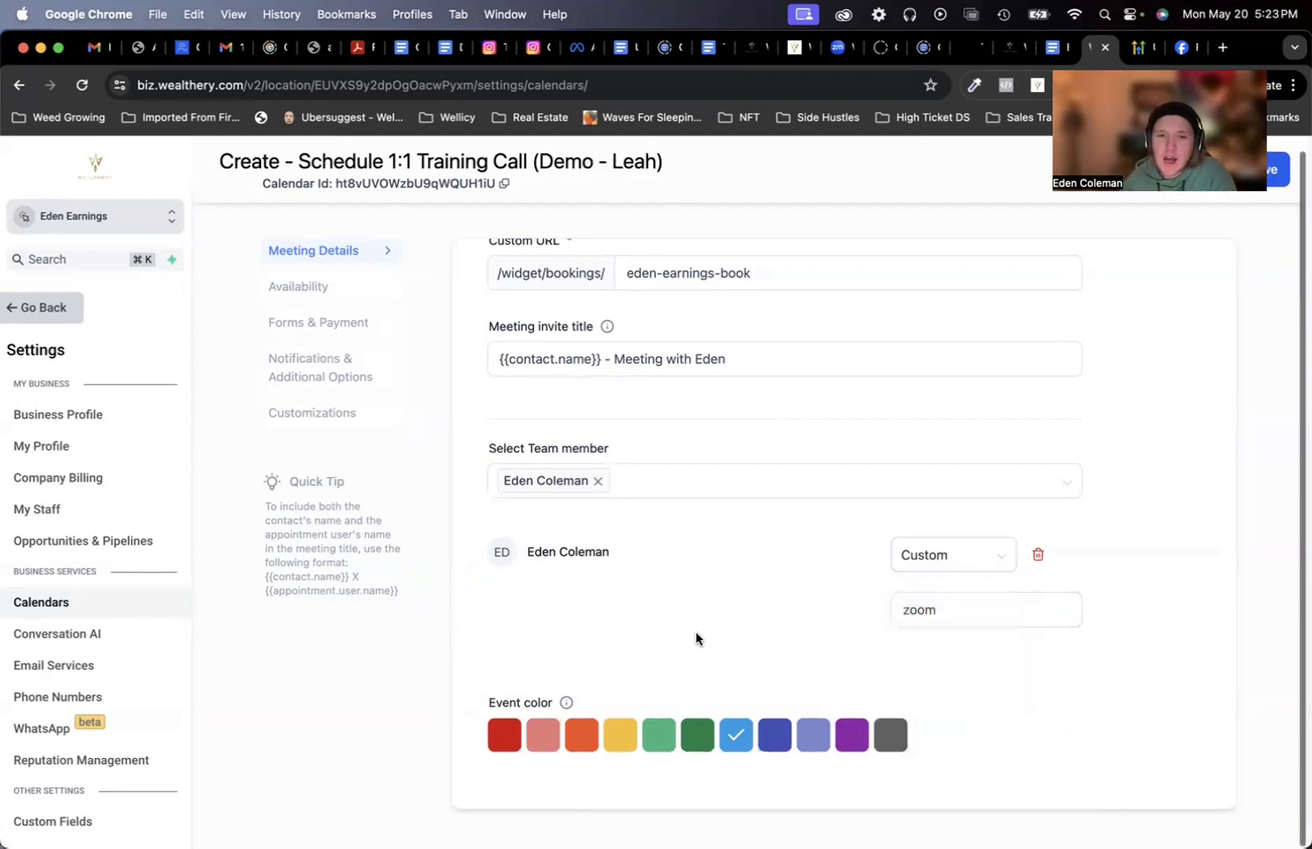
mouse_move(566, 699)
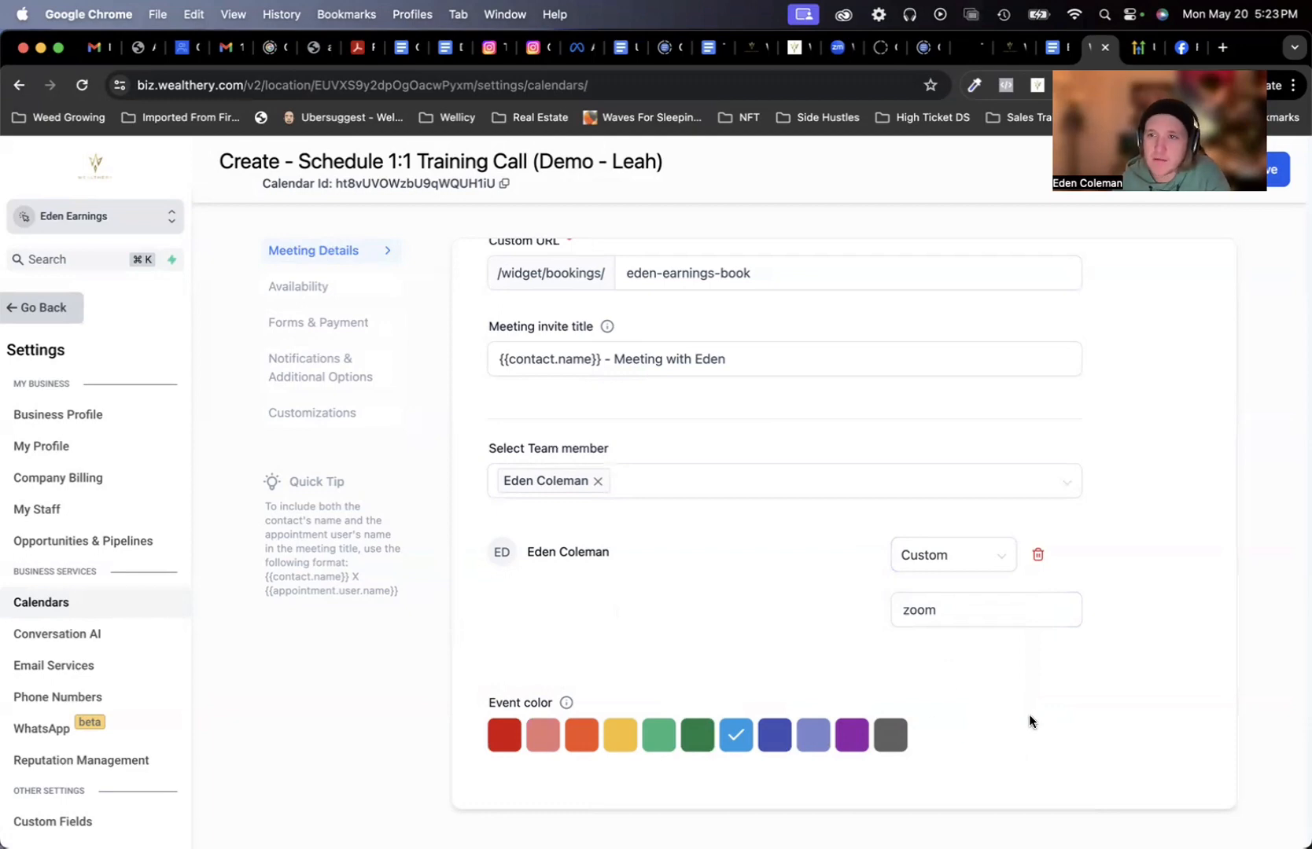
scroll(383, 707, up, 1)
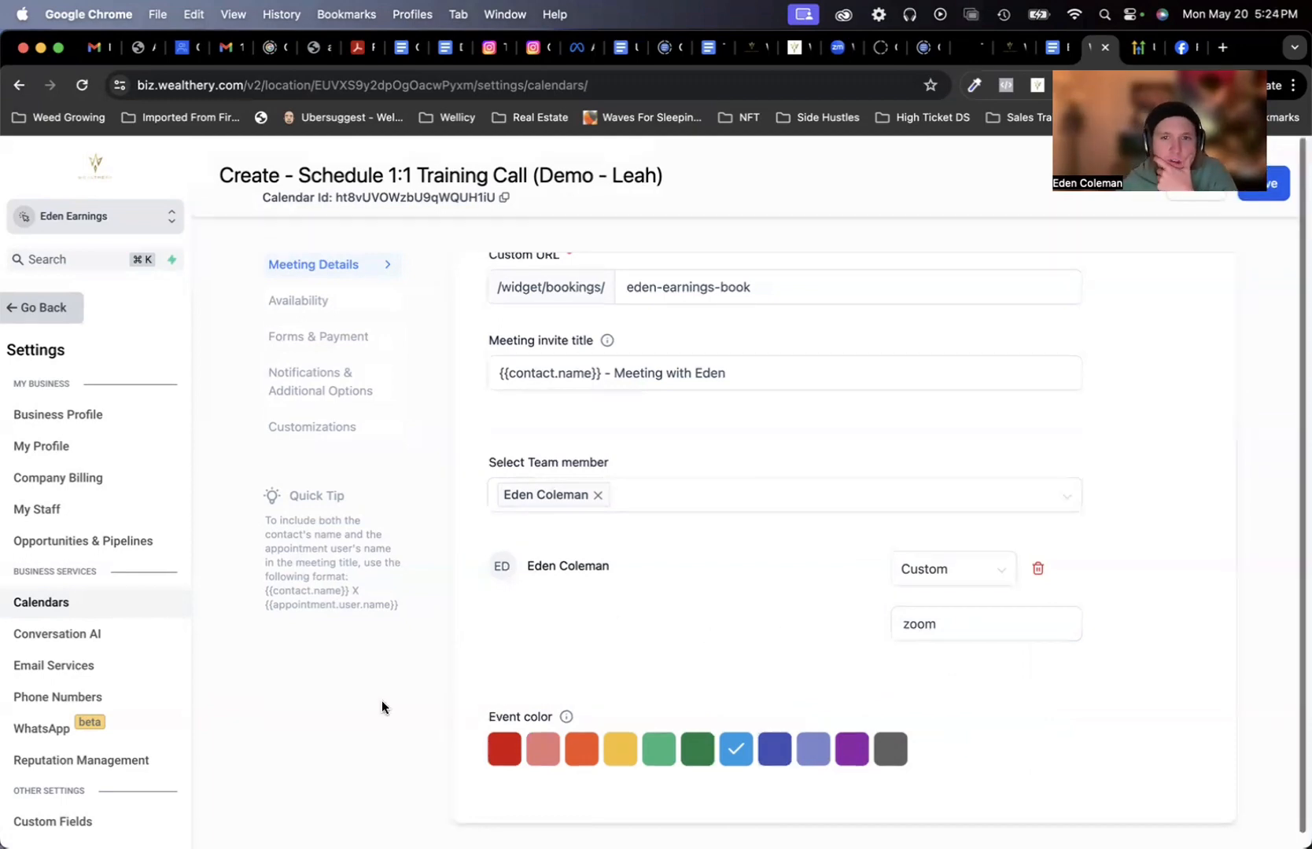
scroll(775, 712, up, 10)
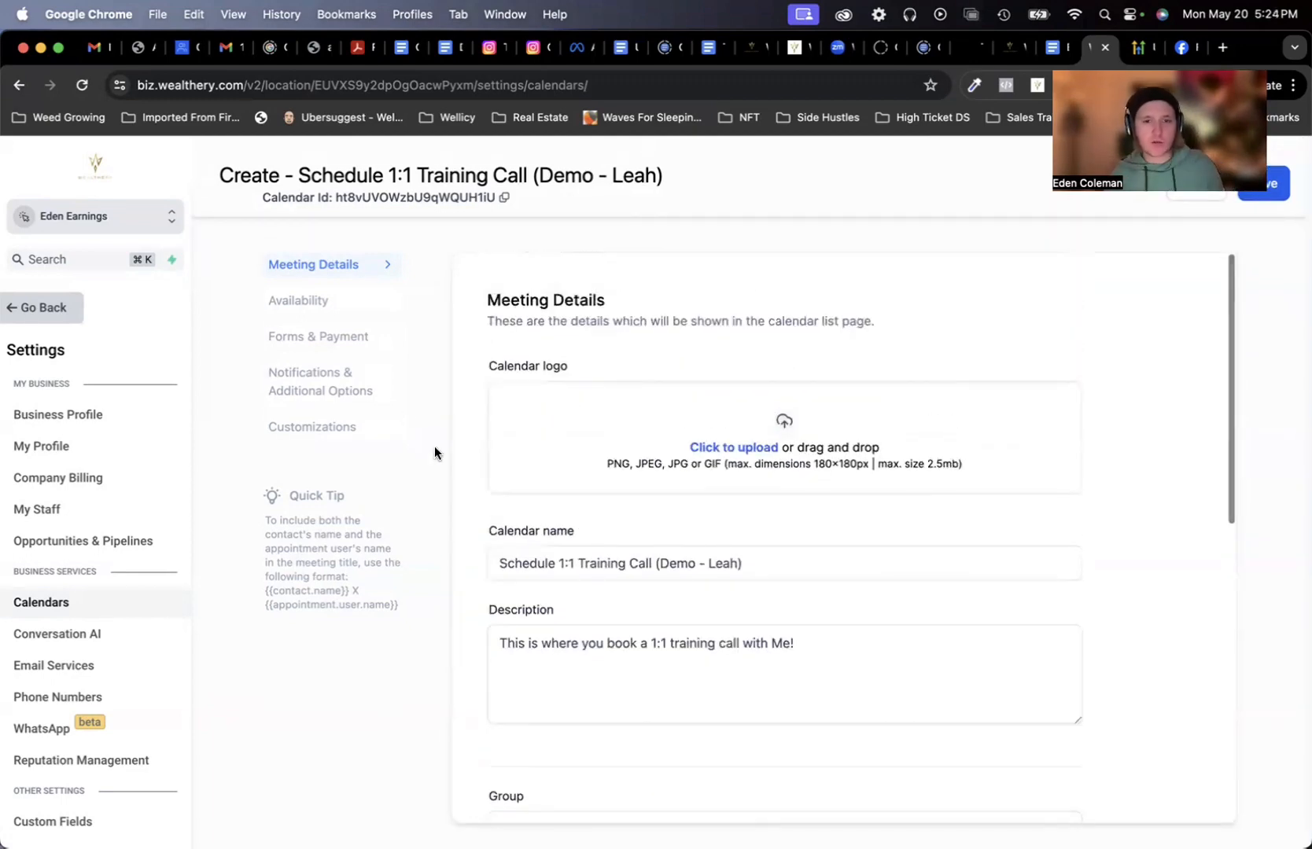
Step: Review the remaining meeting details and open the calendar's availability settings
scroll(839, 612, down, 7)
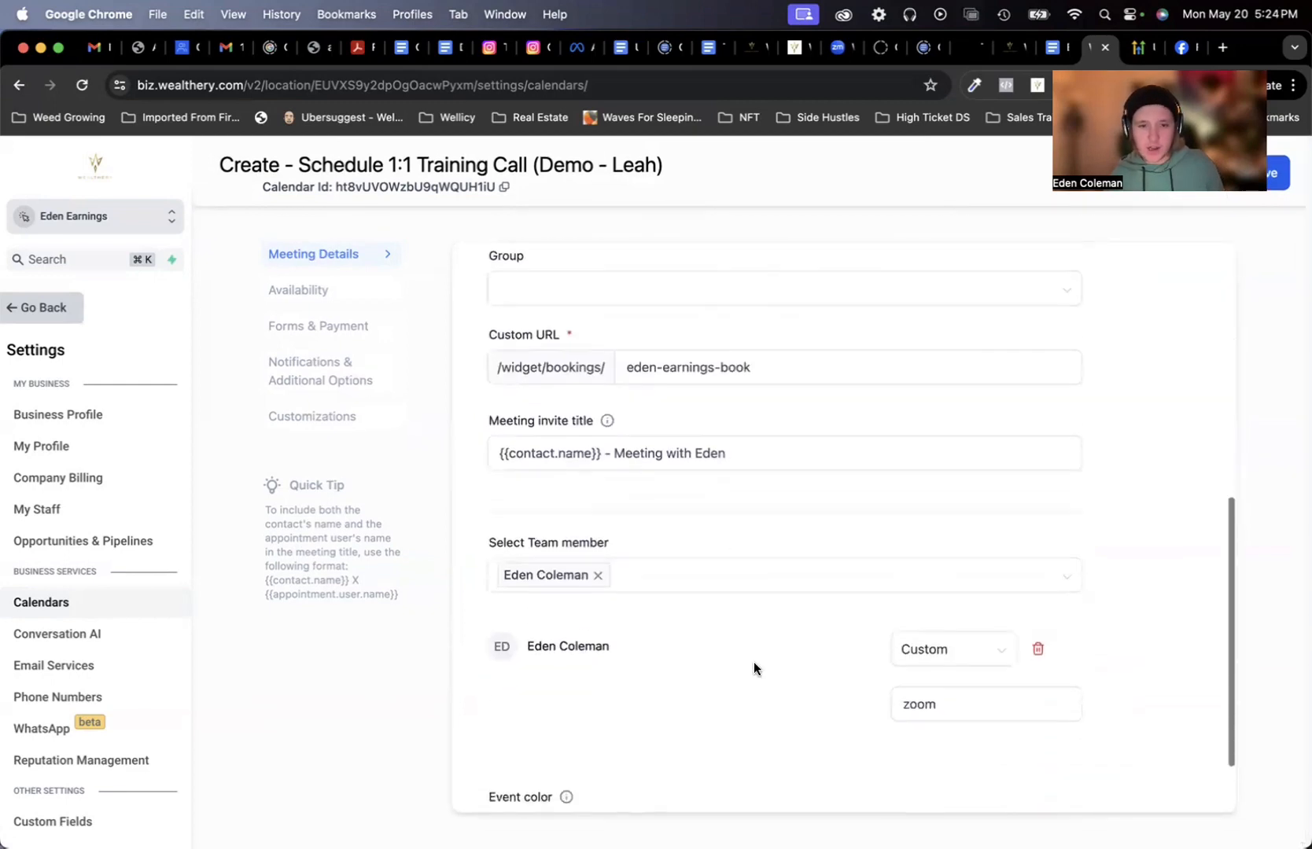
scroll(865, 653, down, 3)
scroll(957, 653, up, 10)
click(322, 291)
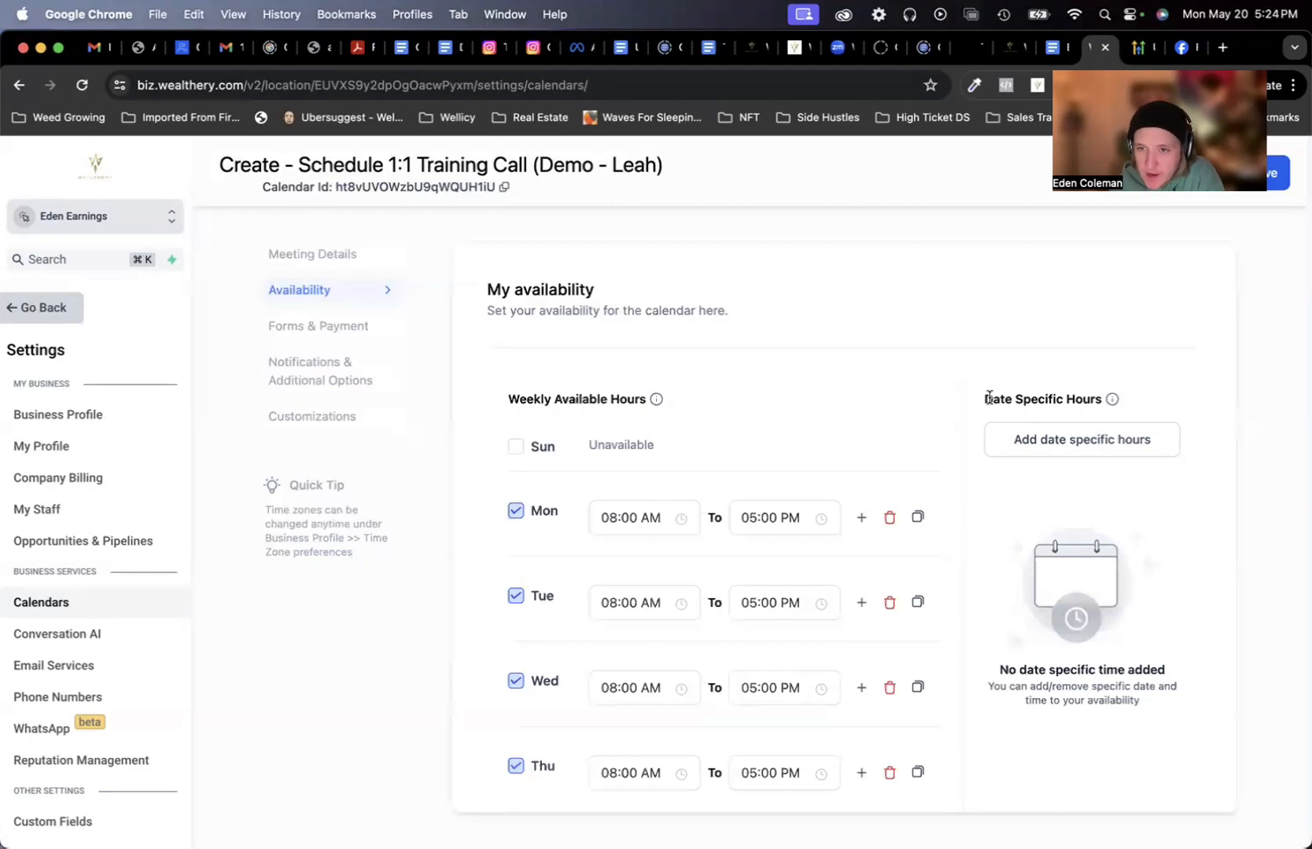
Step: Try choosing May 21, 2024 for date-specific hours, and cancel without submitting
drag(985, 399, 1107, 401)
mouse_move(1110, 400)
click(1108, 438)
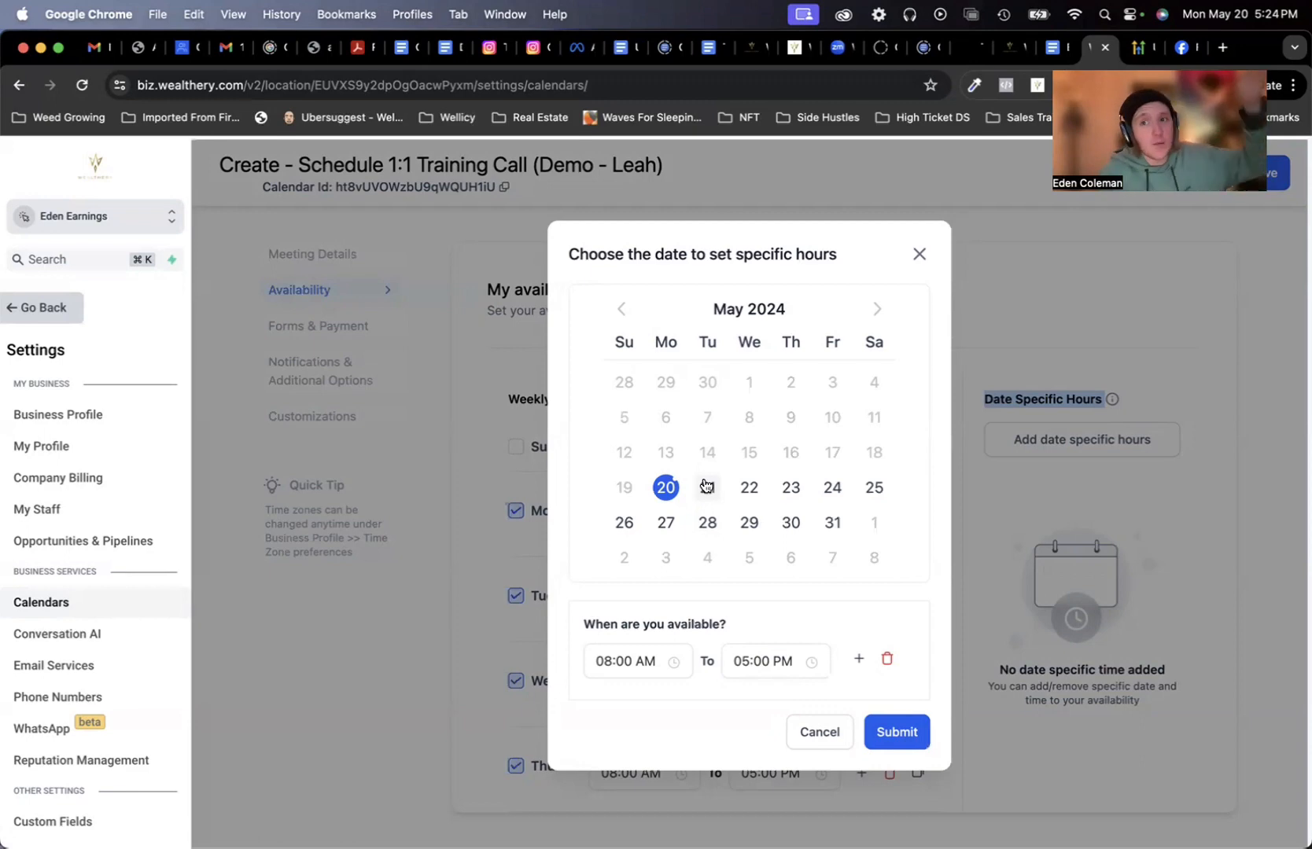
click(707, 487)
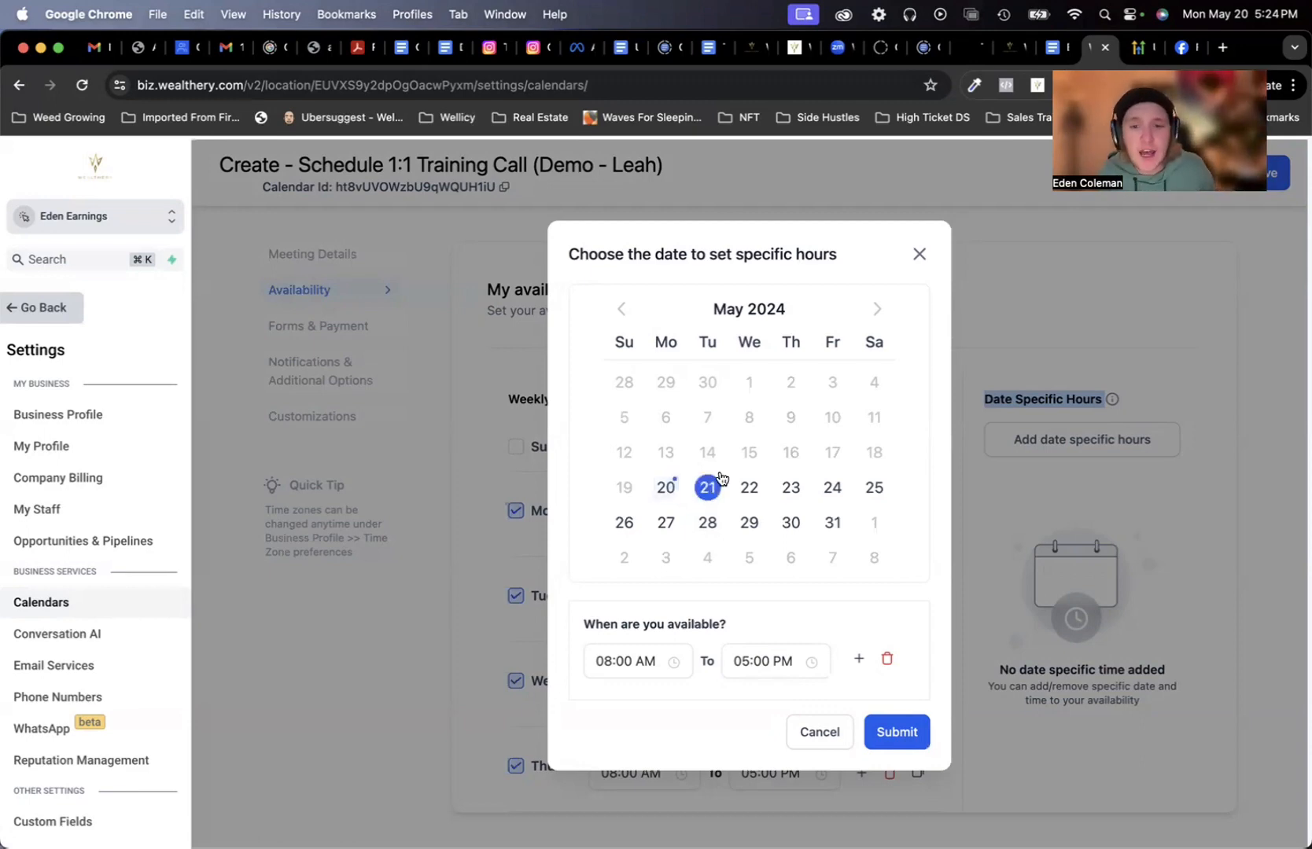
scroll(800, 492, down, 1)
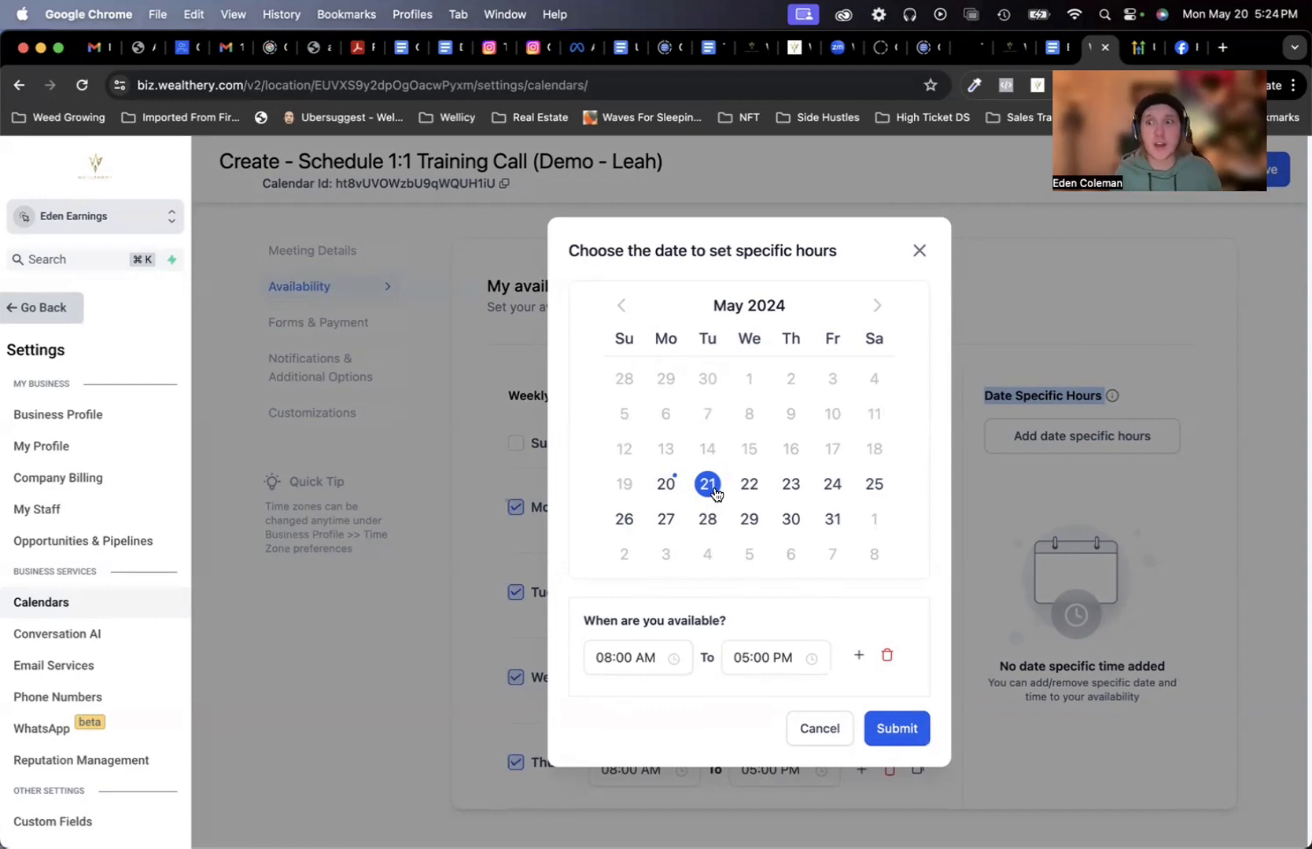
click(822, 737)
Step: Examine the weekly available hours for every day from Sunday through Saturday
scroll(861, 397, down, 2)
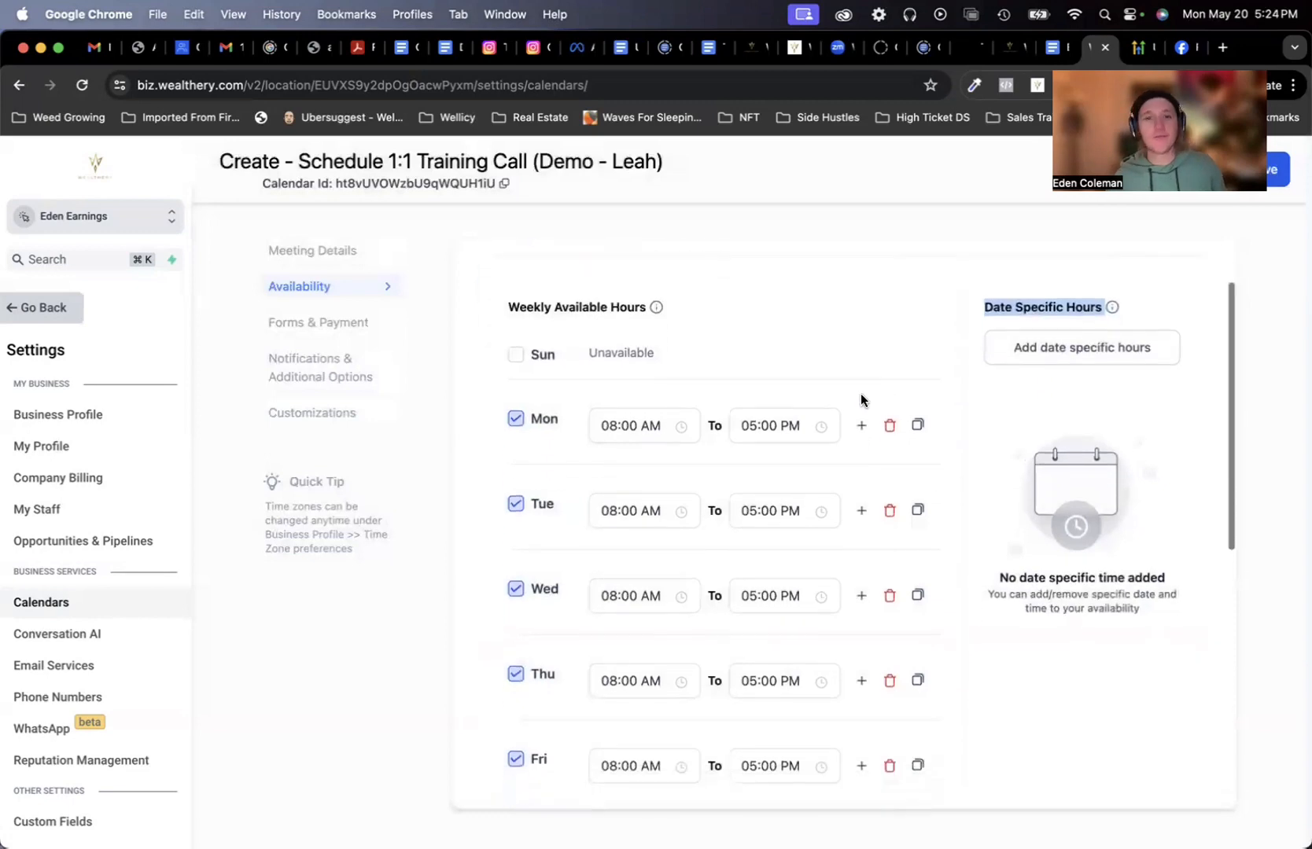
scroll(799, 488, down, 3)
scroll(799, 485, down, 2)
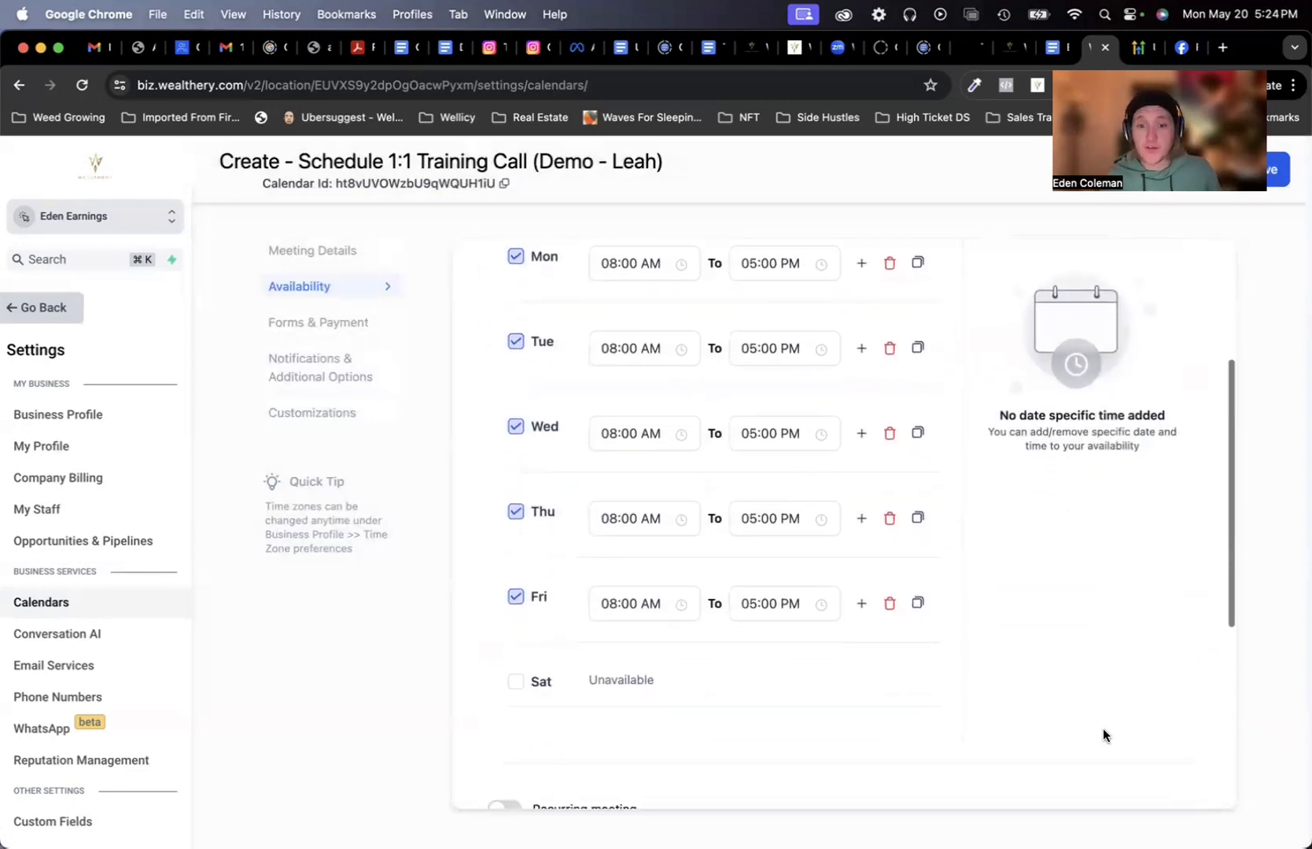
scroll(1072, 673, down, 1)
scroll(655, 536, up, 5)
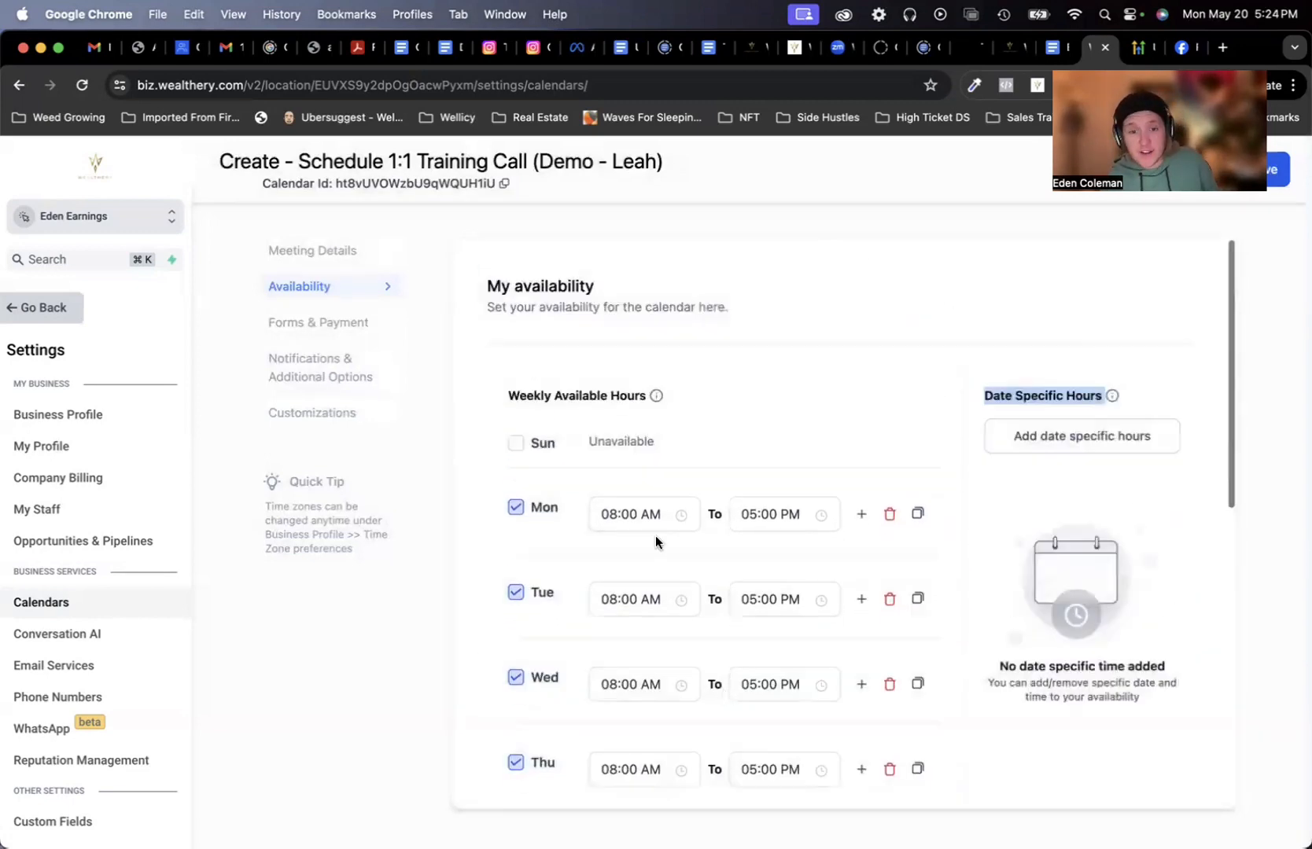
scroll(773, 382, down, 1)
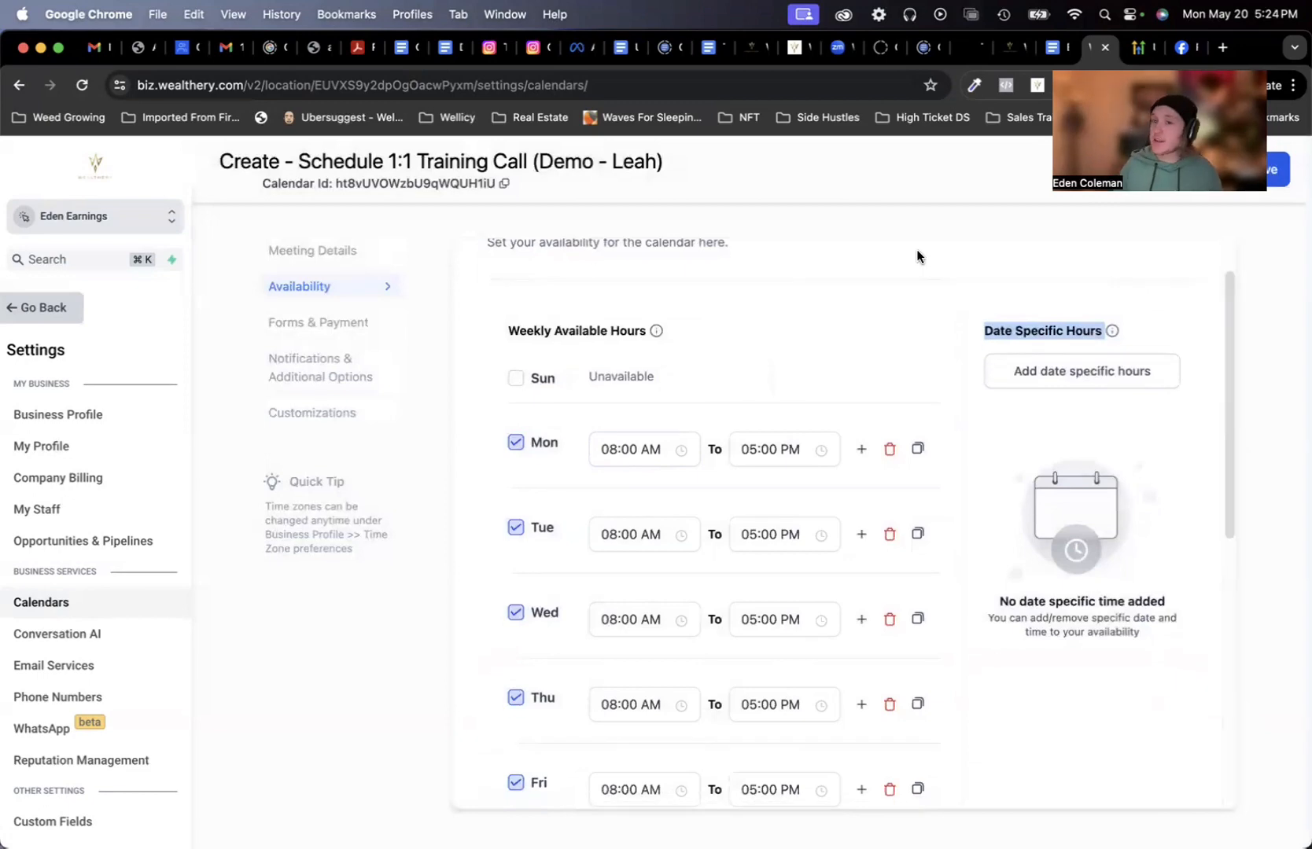
scroll(729, 376, down, 4)
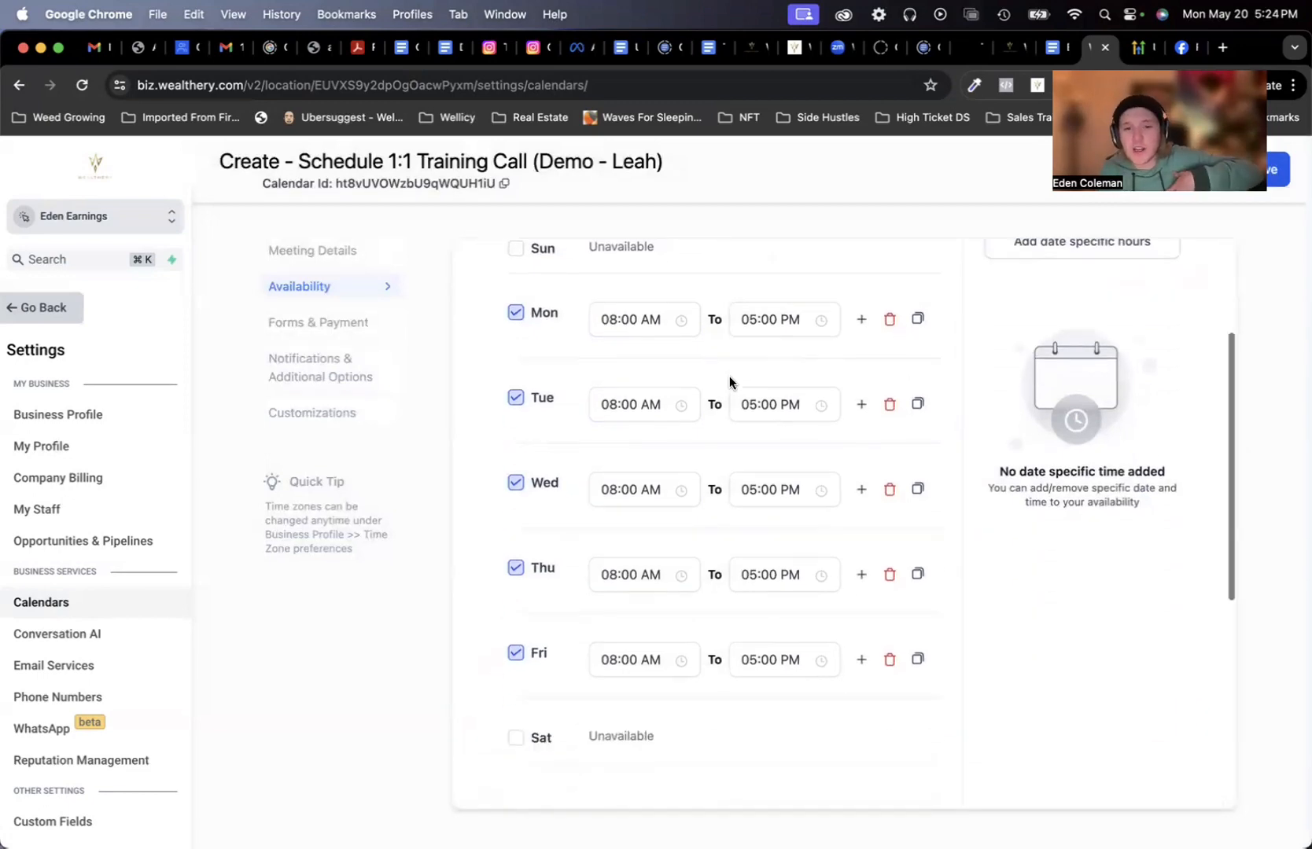
scroll(823, 672, up, 4)
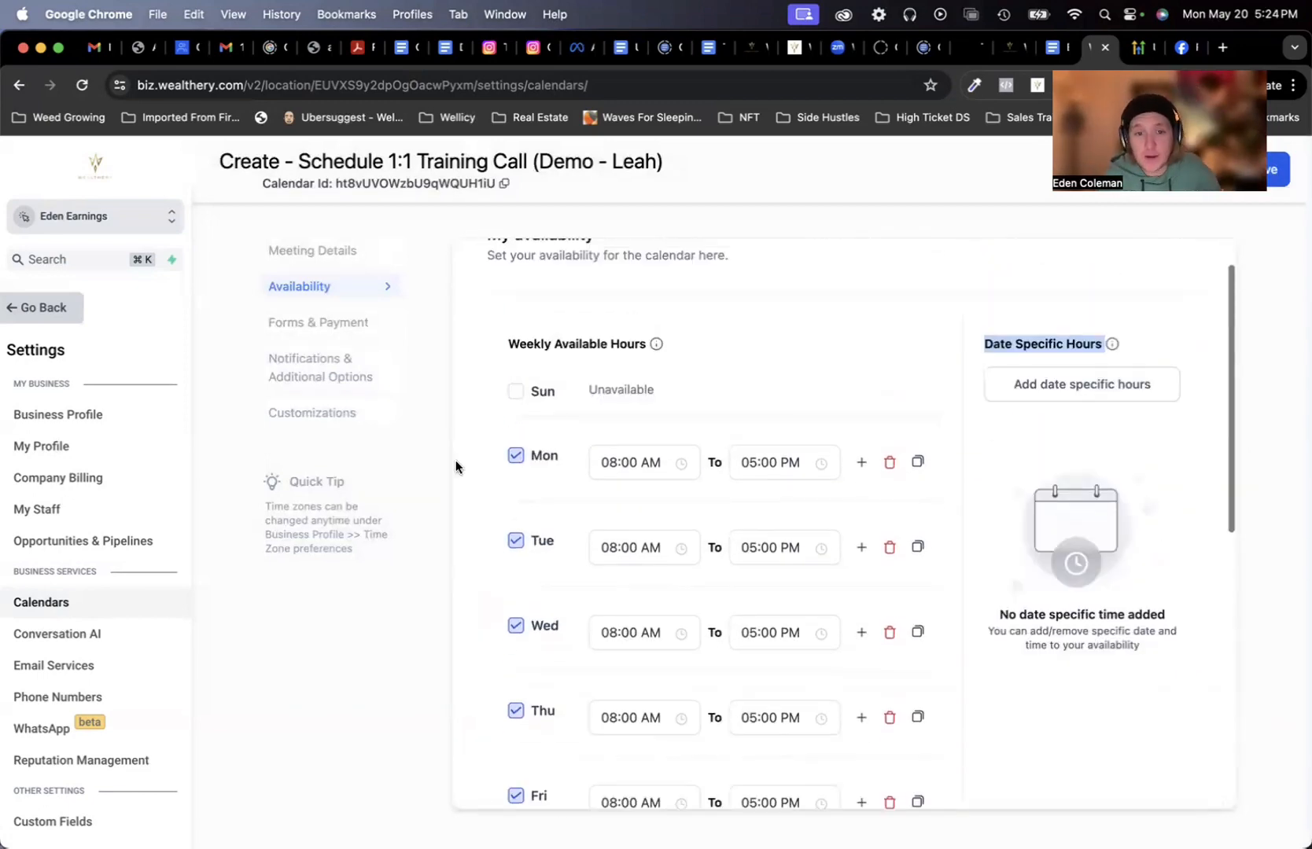
Step: Try switching Monday and Tuesday off and adding a second Monday time range, restoring the original hours
click(516, 459)
click(515, 519)
click(515, 455)
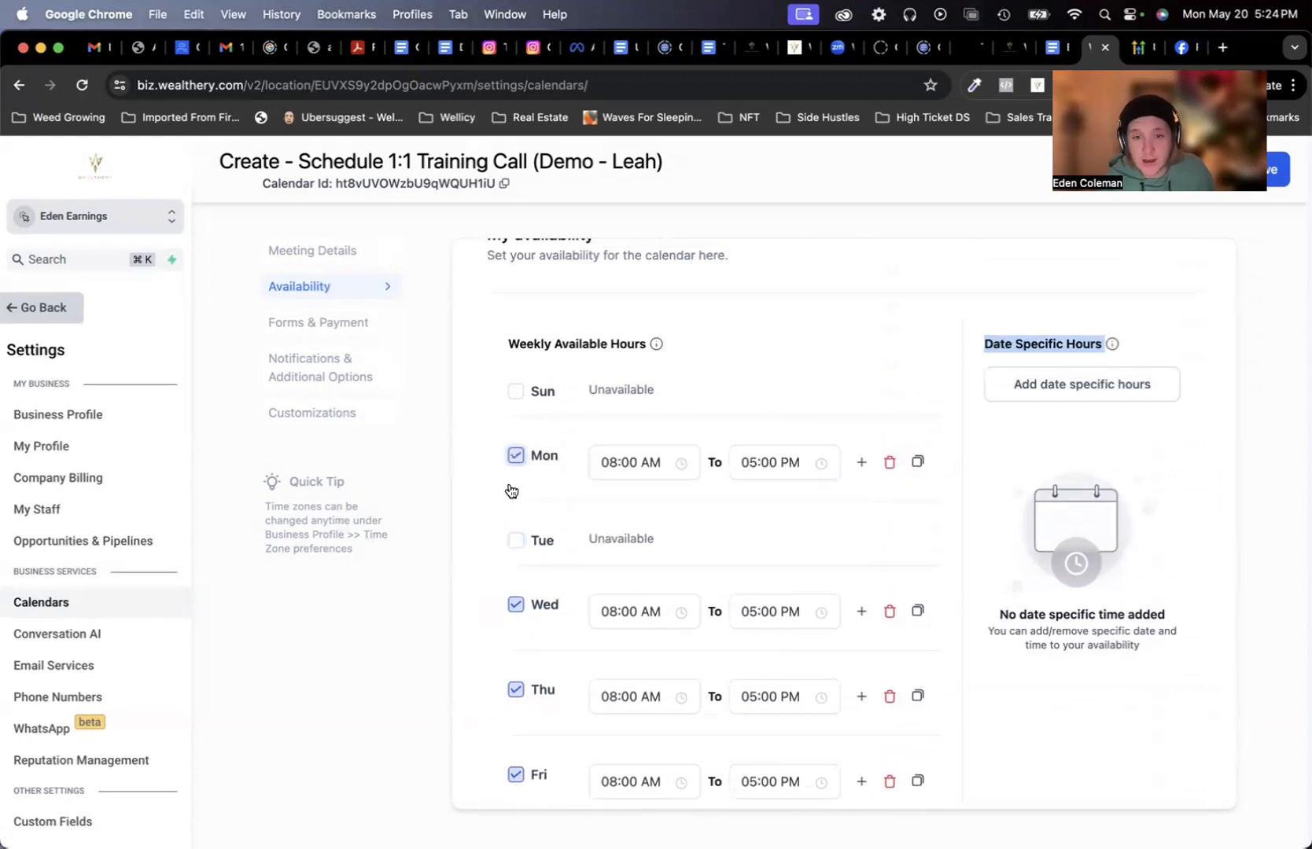
click(515, 541)
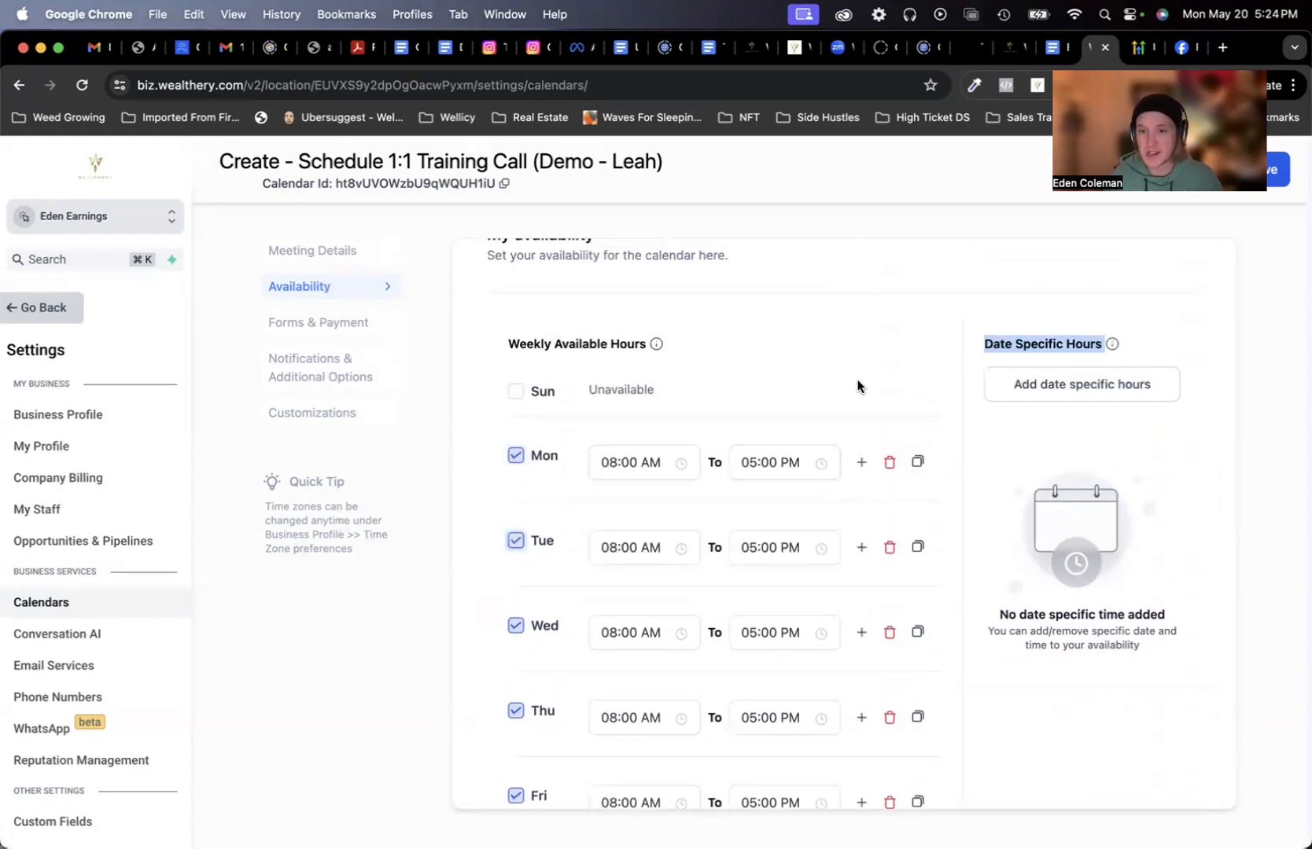
click(860, 464)
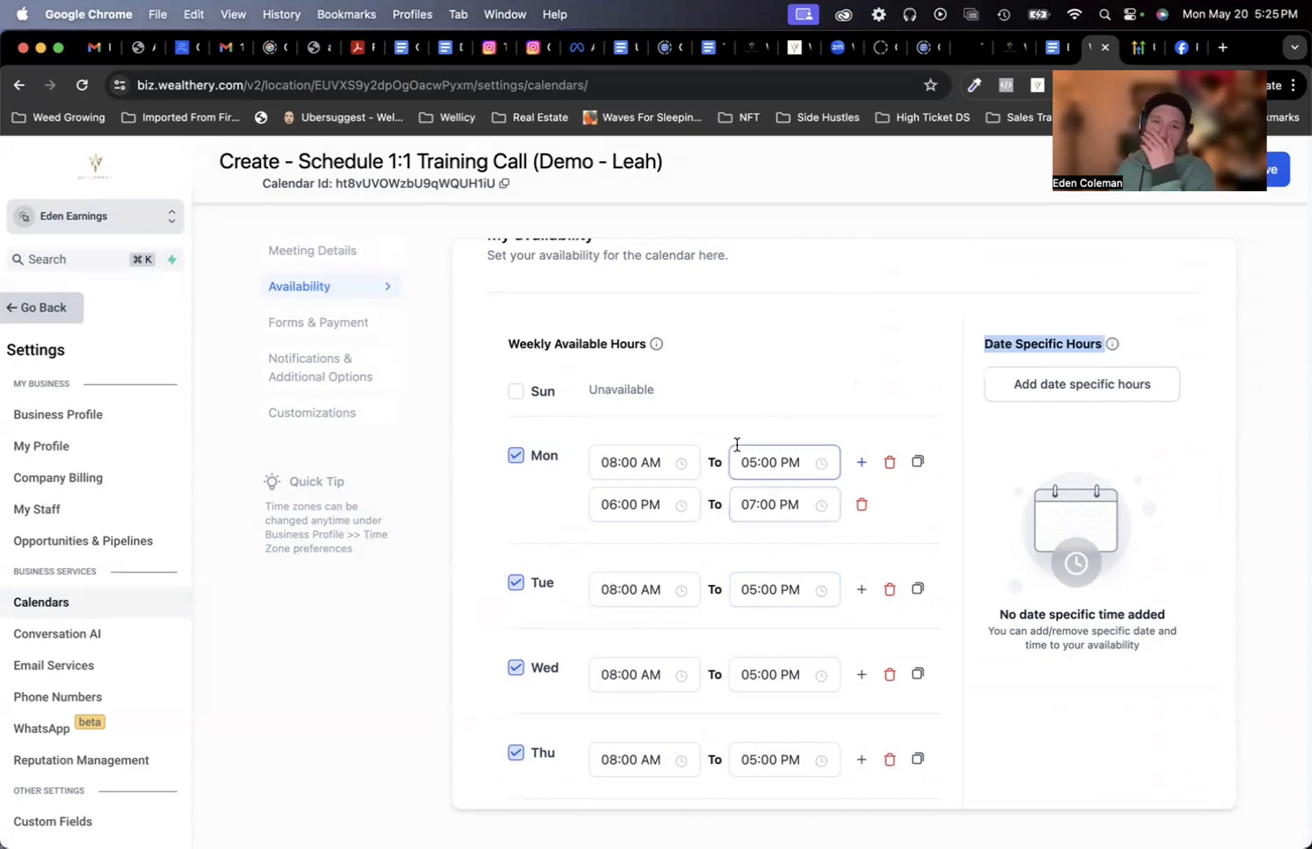
click(861, 504)
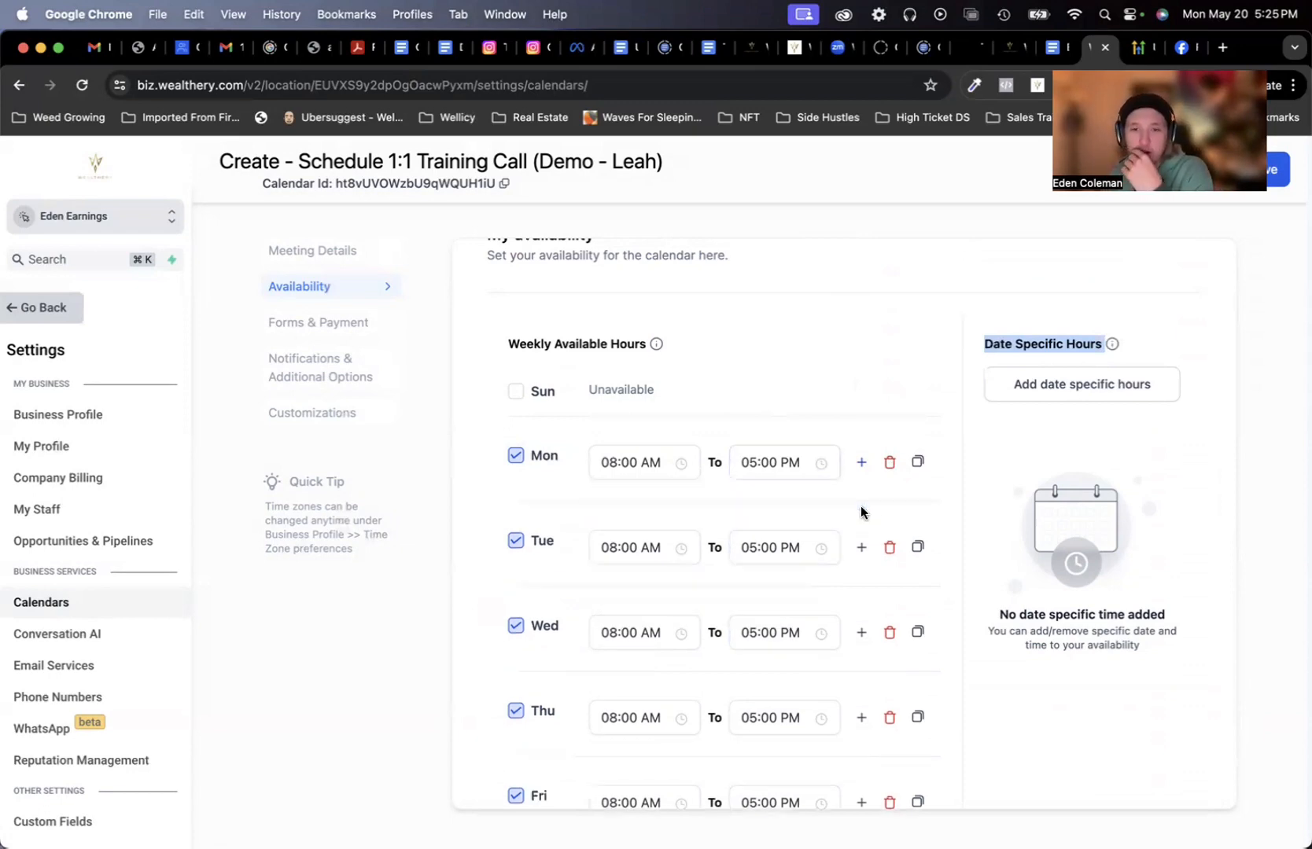
Step: Set the end time of Monday's available hours to 12:00 PM
click(768, 472)
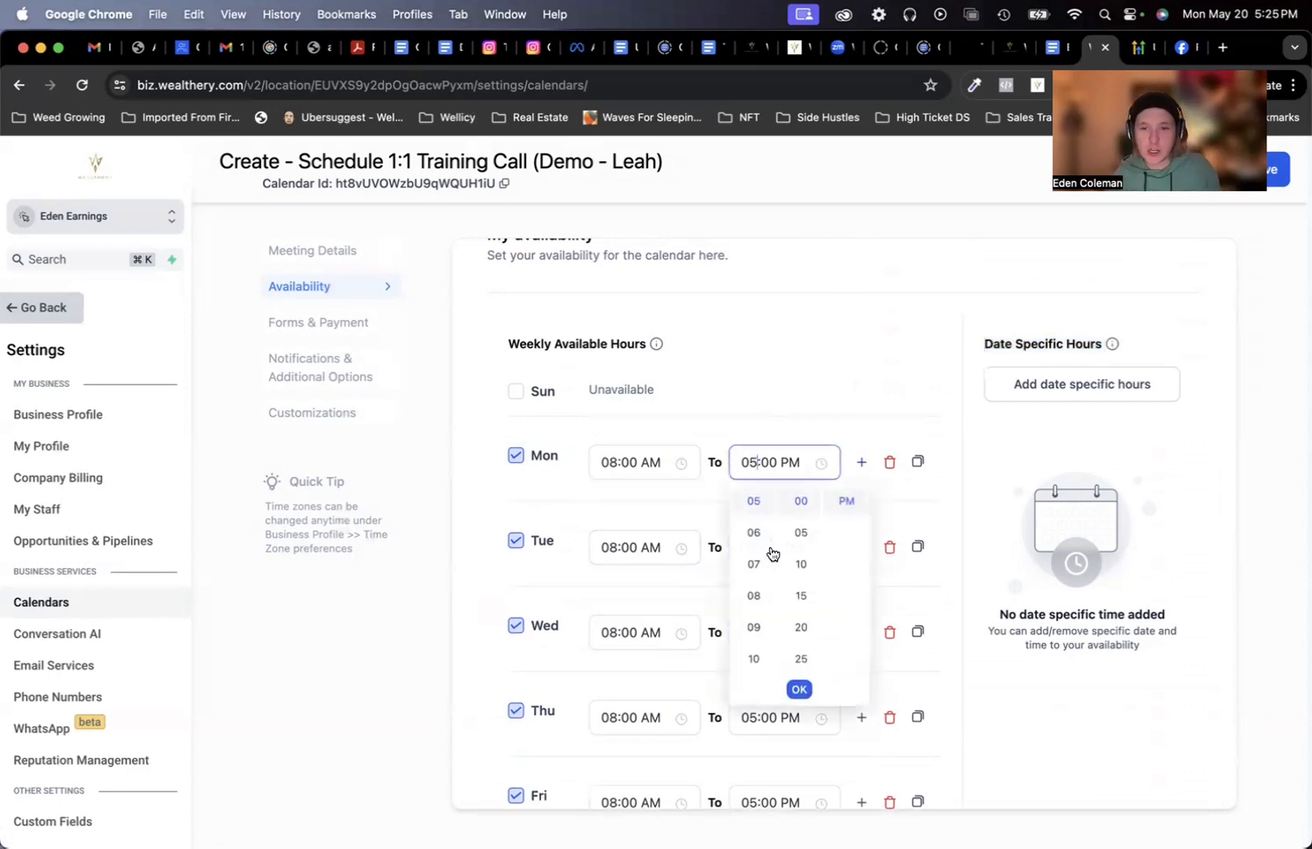
scroll(768, 582, up, 5)
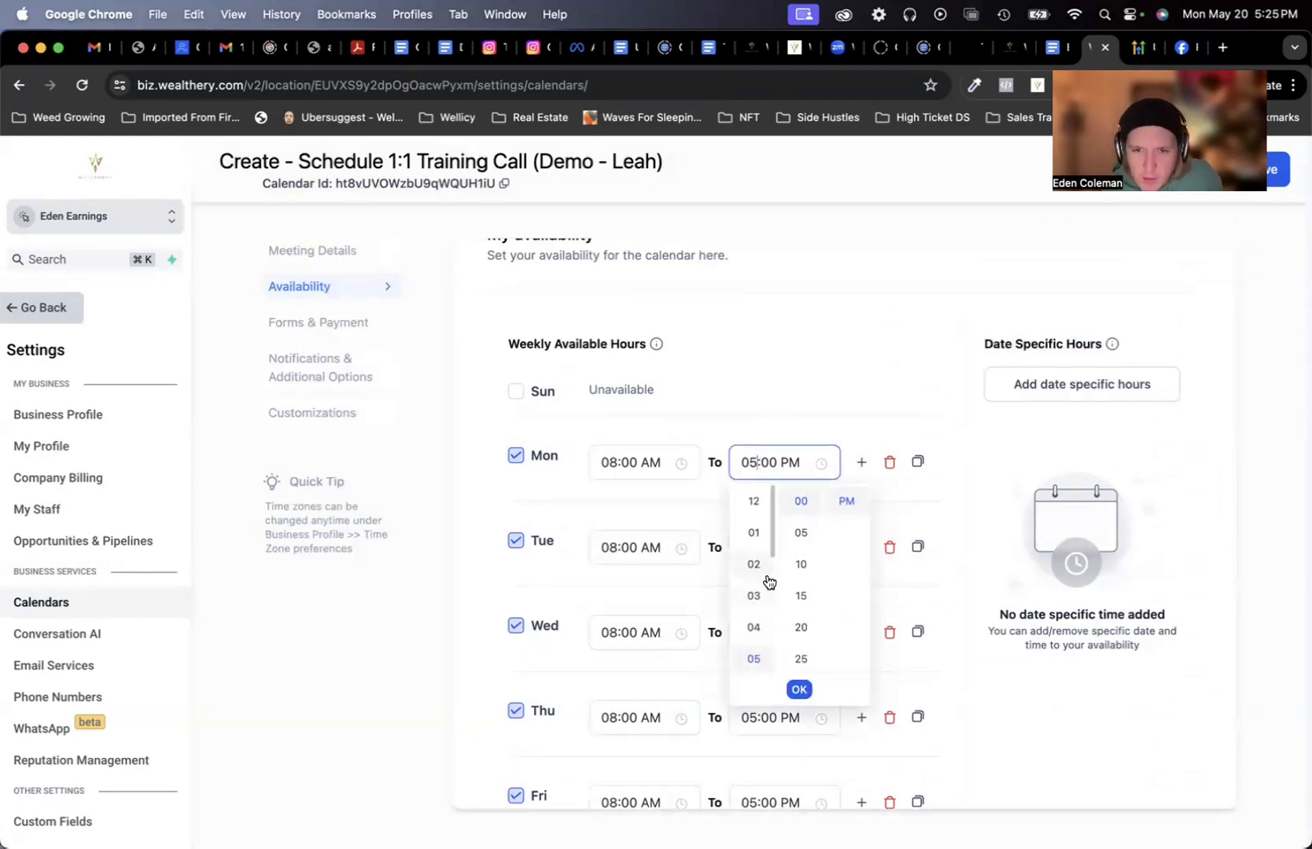
click(760, 499)
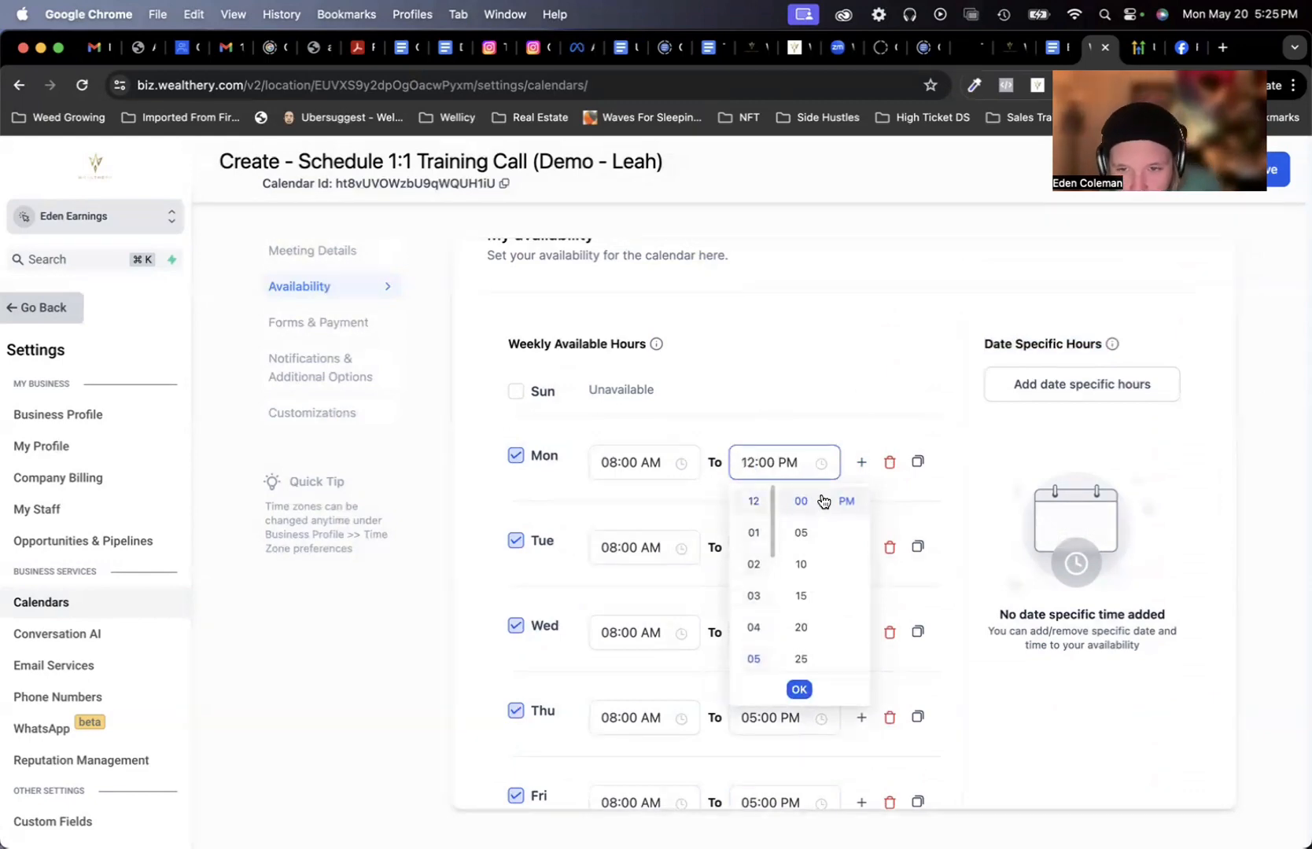
click(964, 481)
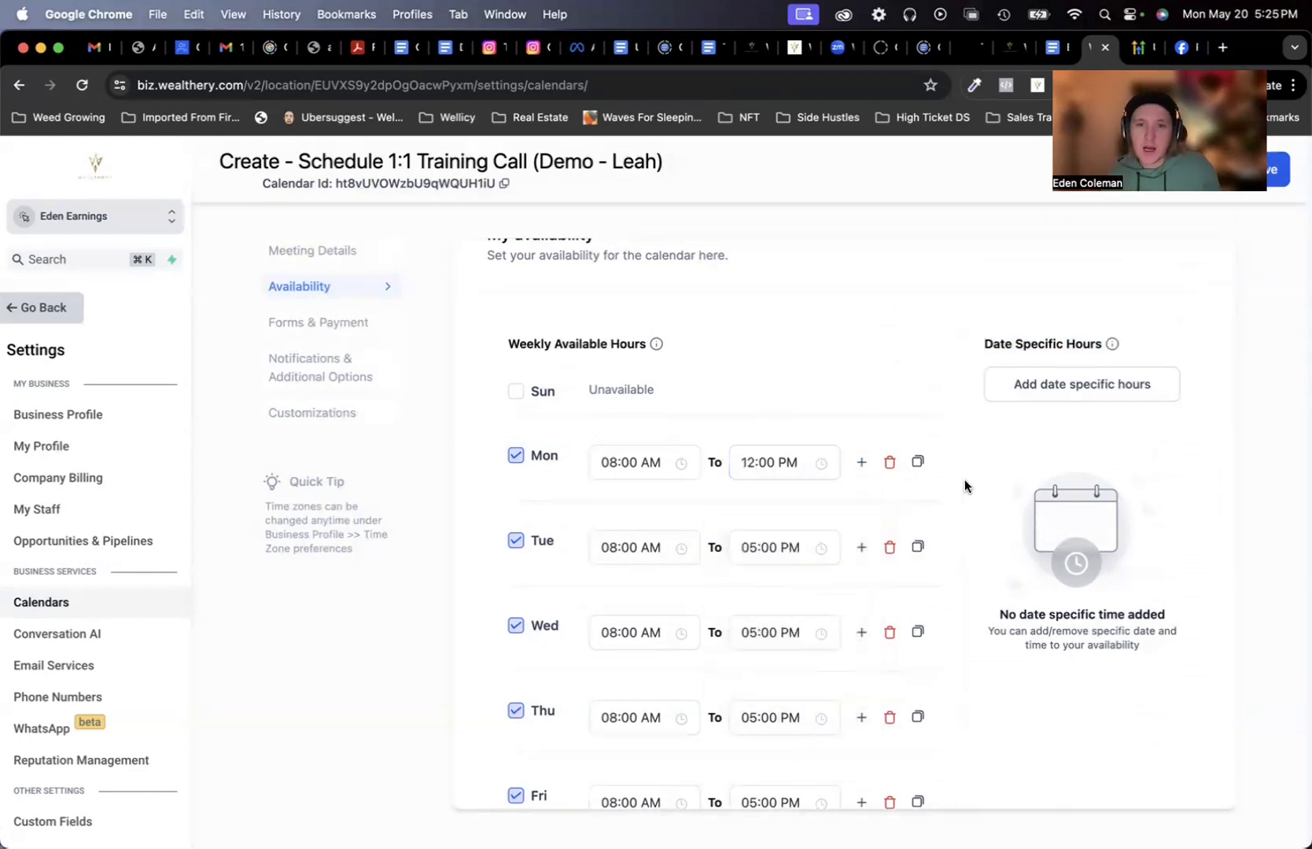
Step: Add a second Monday time range from 01:00 PM to 05:00 PM
click(861, 464)
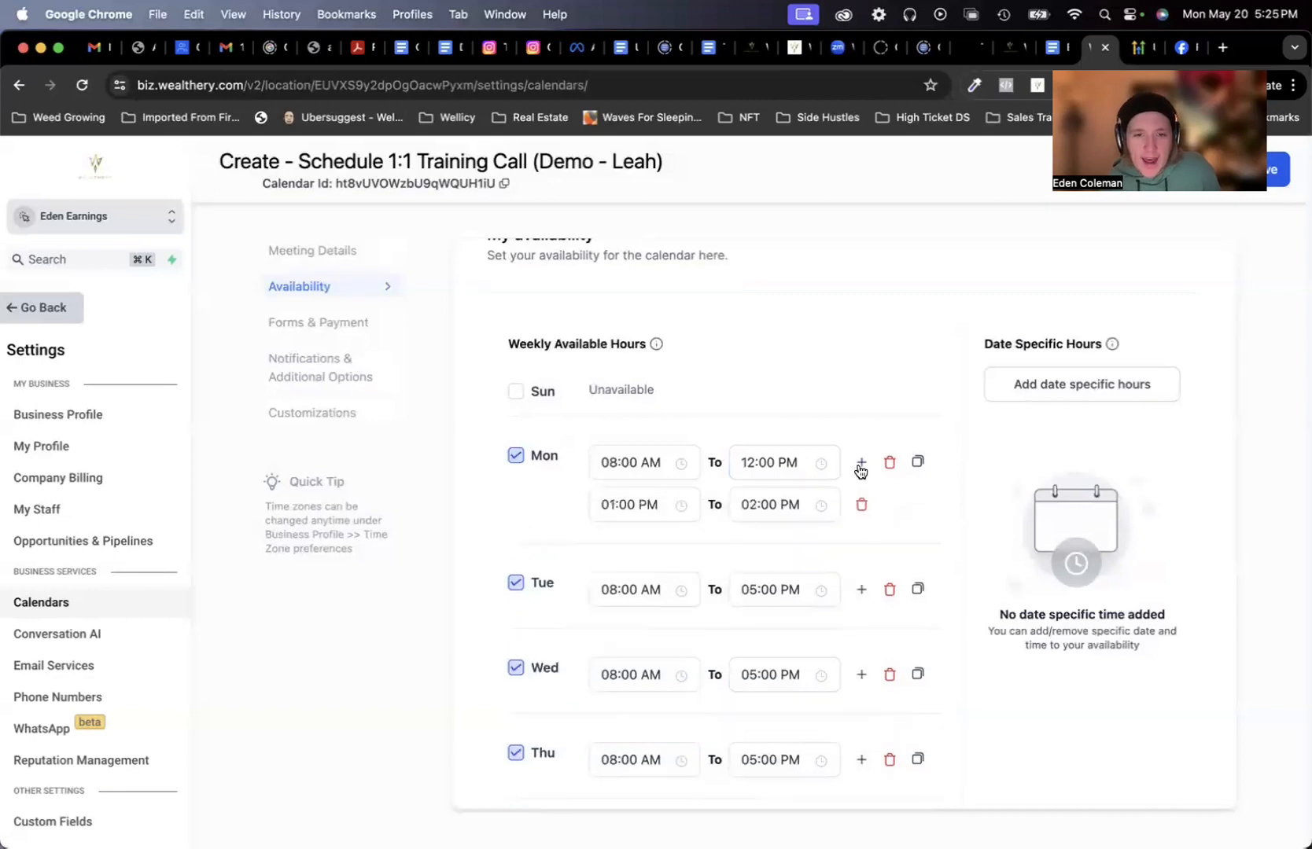
click(761, 504)
click(758, 639)
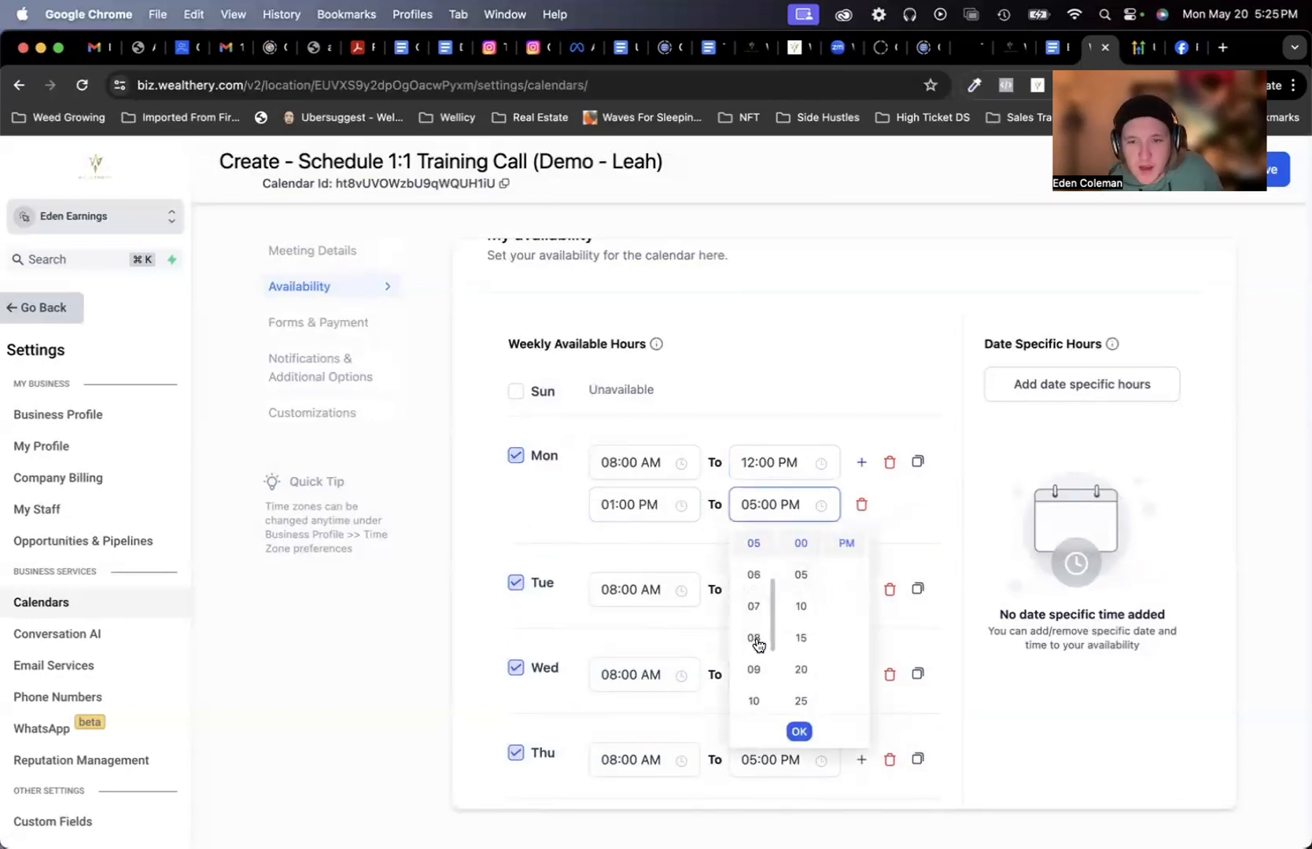
click(798, 731)
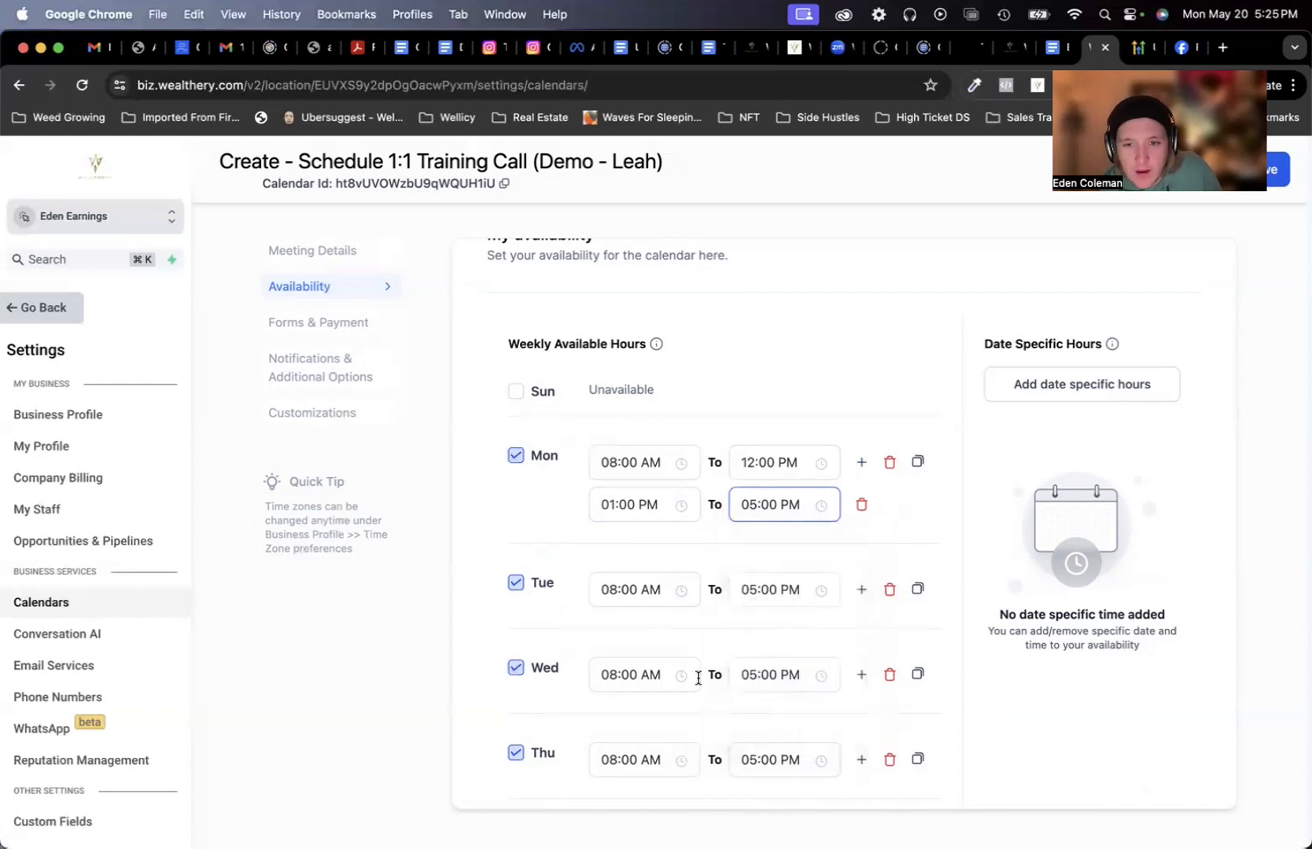
click(411, 636)
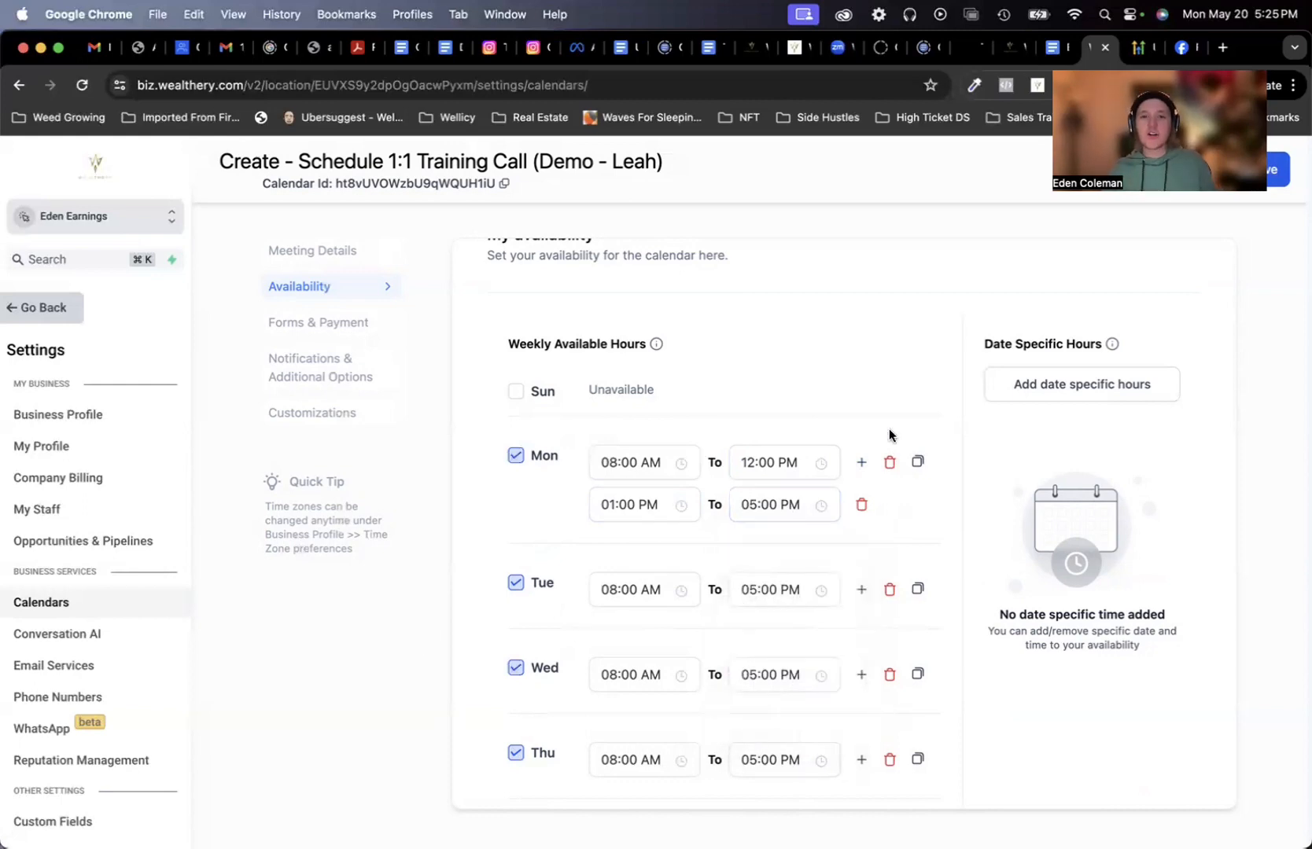
click(632, 510)
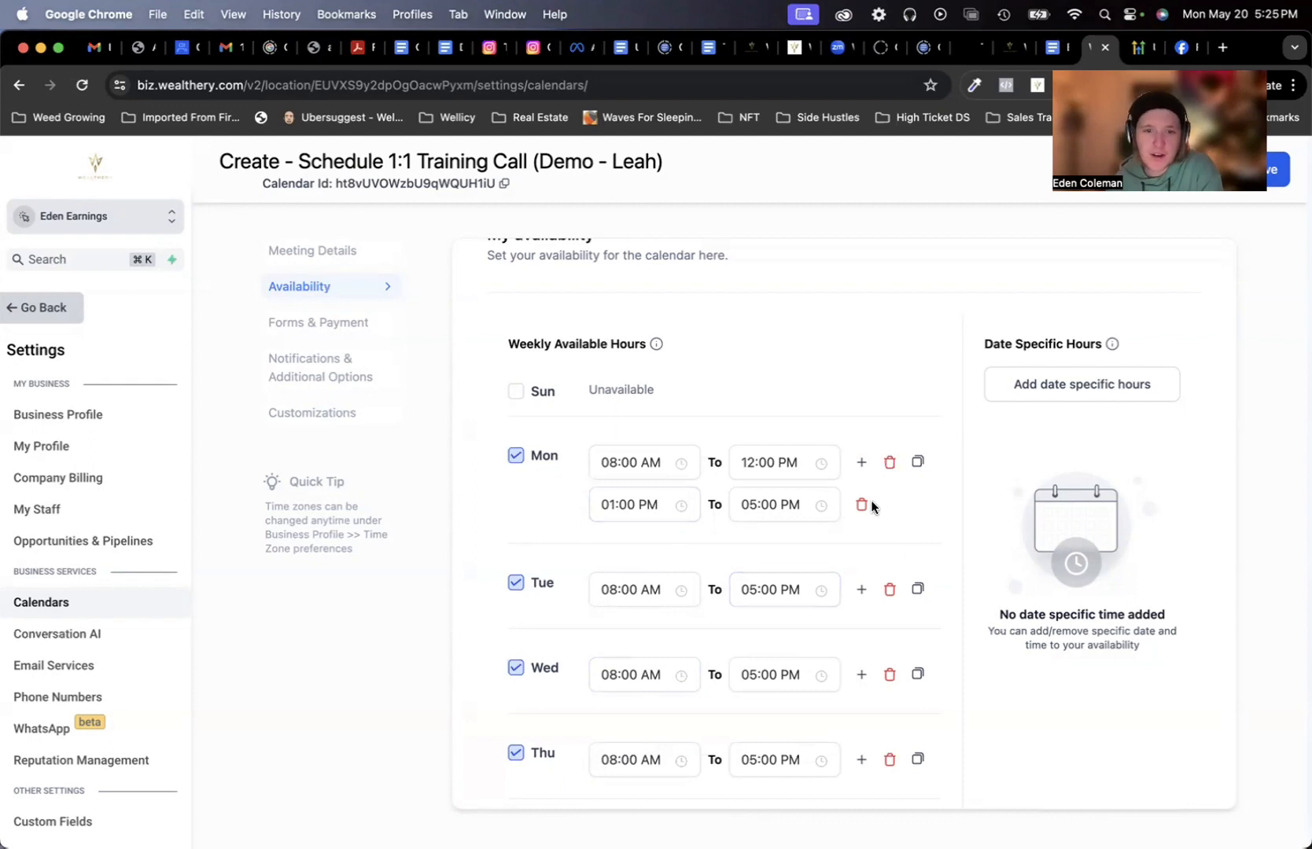
Step: Try to copy Monday's time ranges to Tuesday through Friday
click(918, 464)
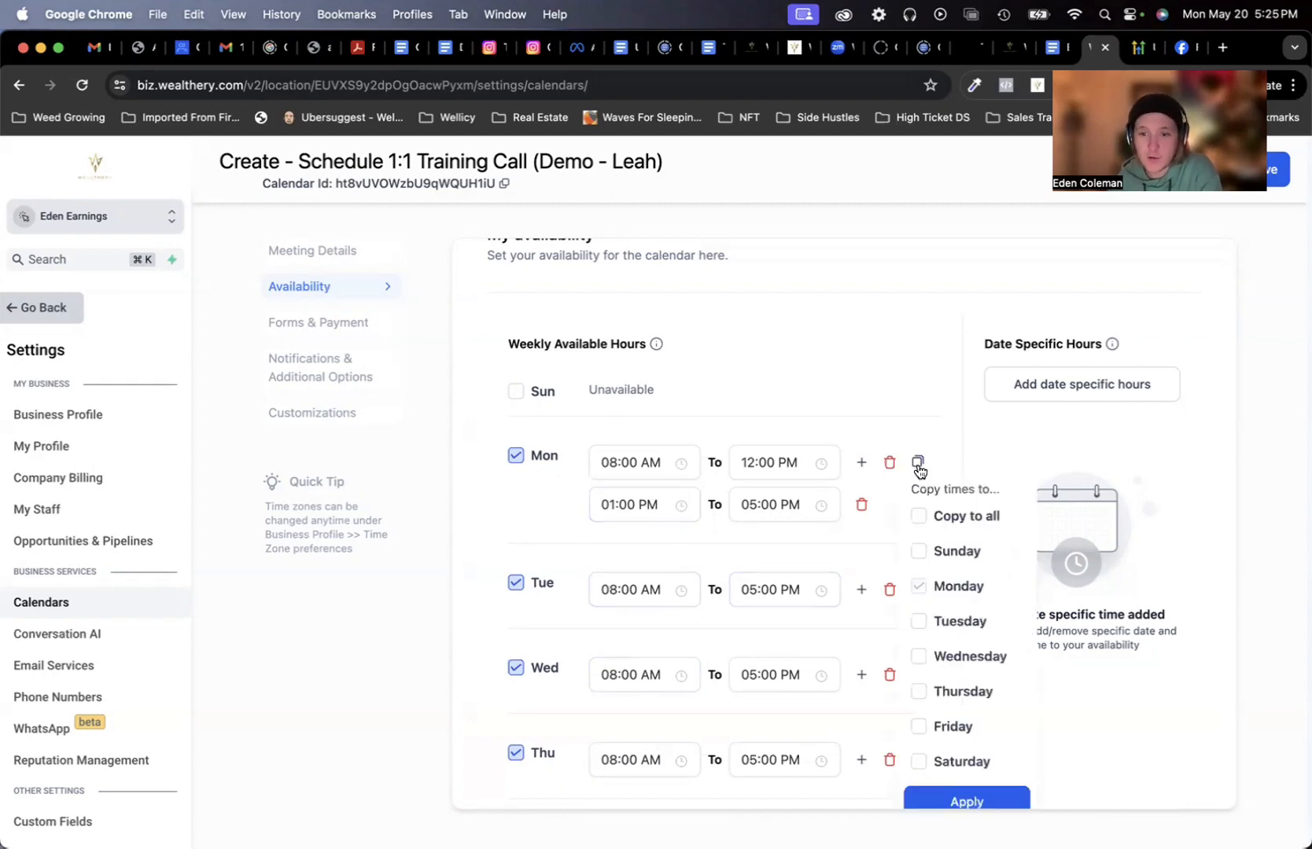
click(918, 622)
click(918, 692)
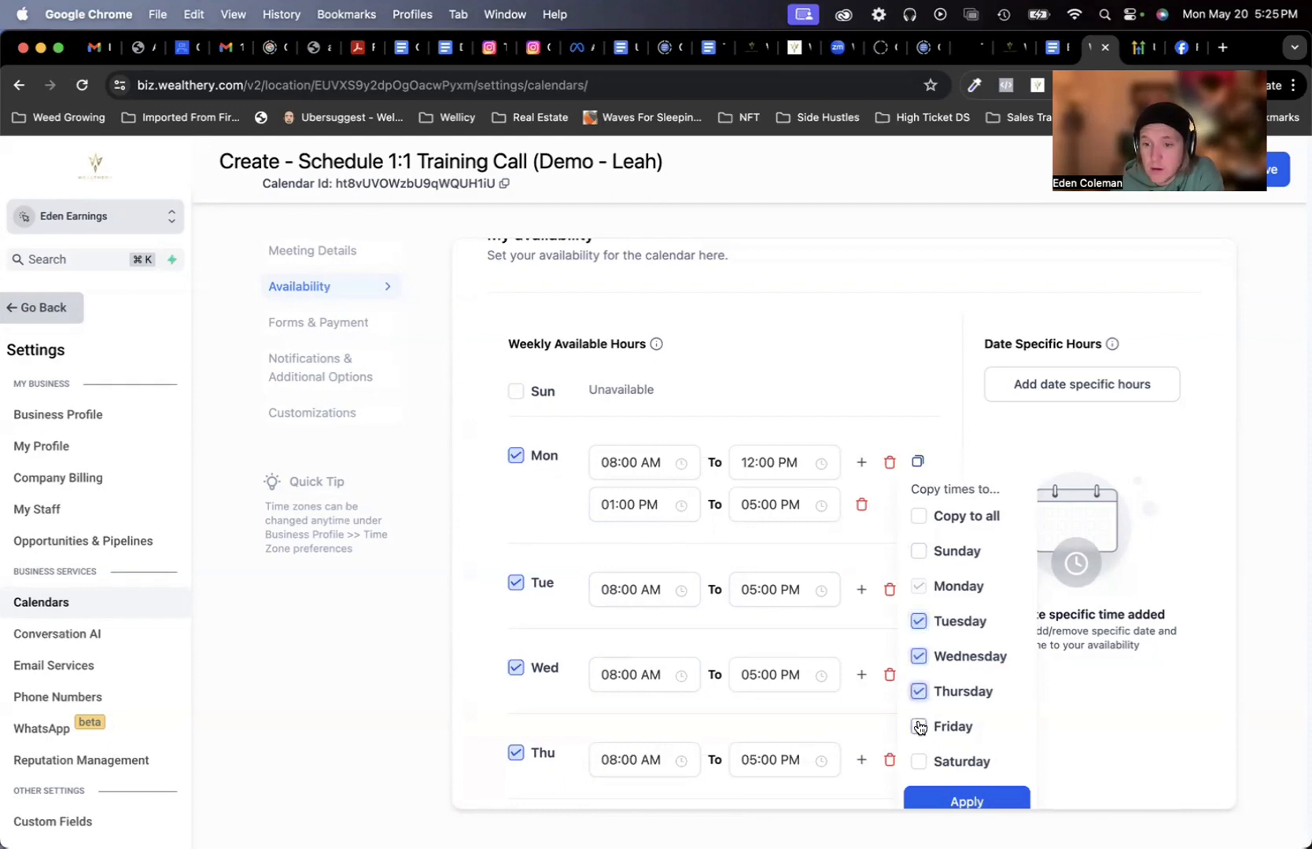
click(918, 725)
scroll(998, 704, down, 1)
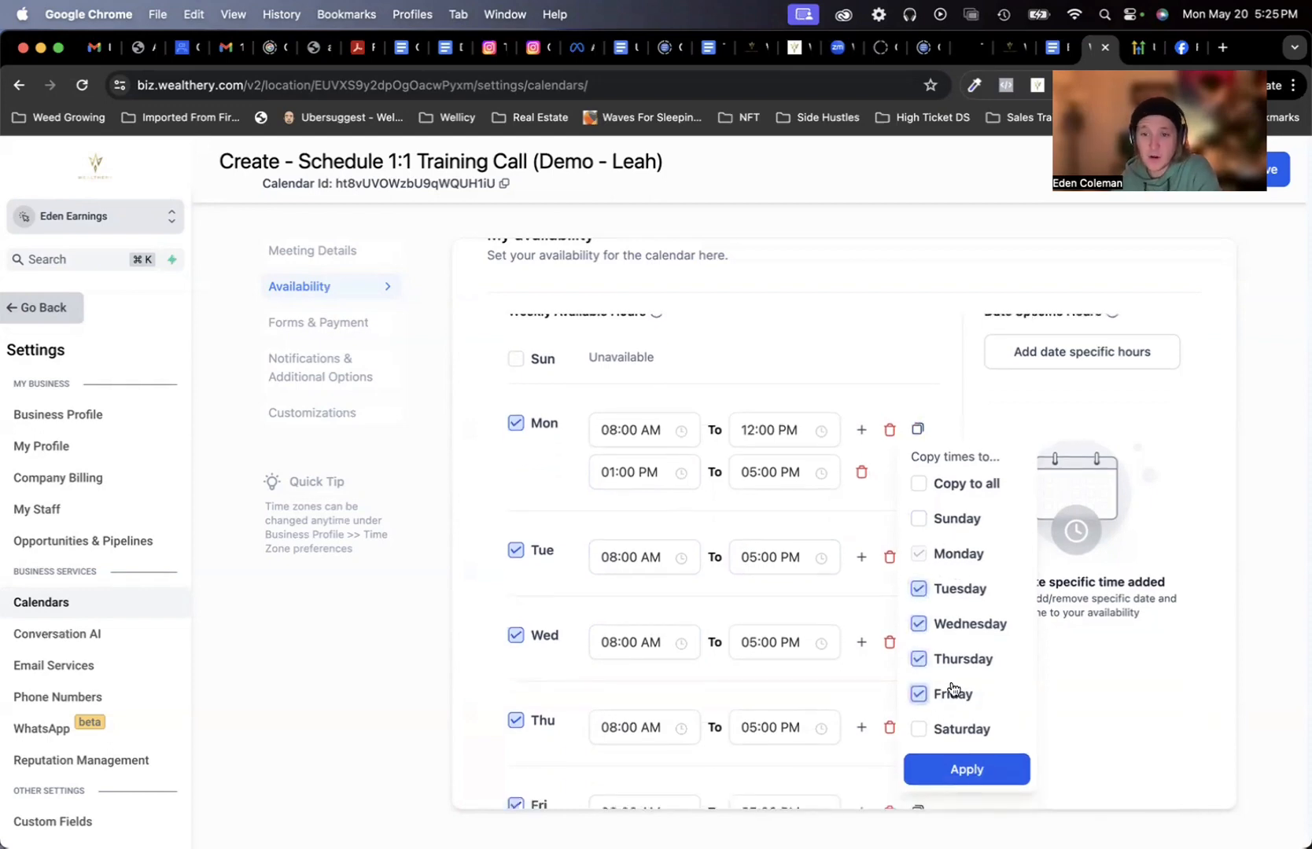
click(971, 774)
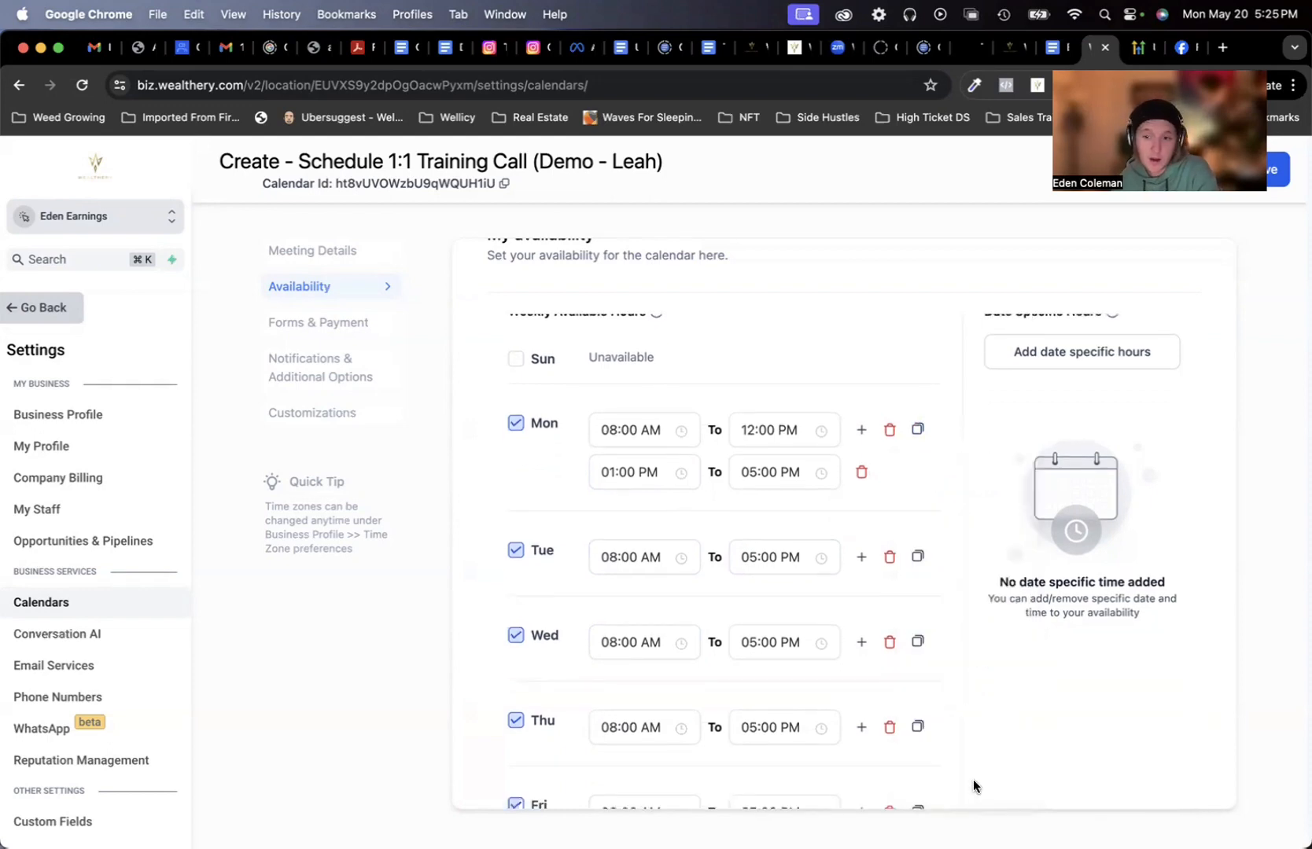
Step: Copy Monday's two time ranges to Tuesday, Wednesday, Thursday and Friday
click(918, 430)
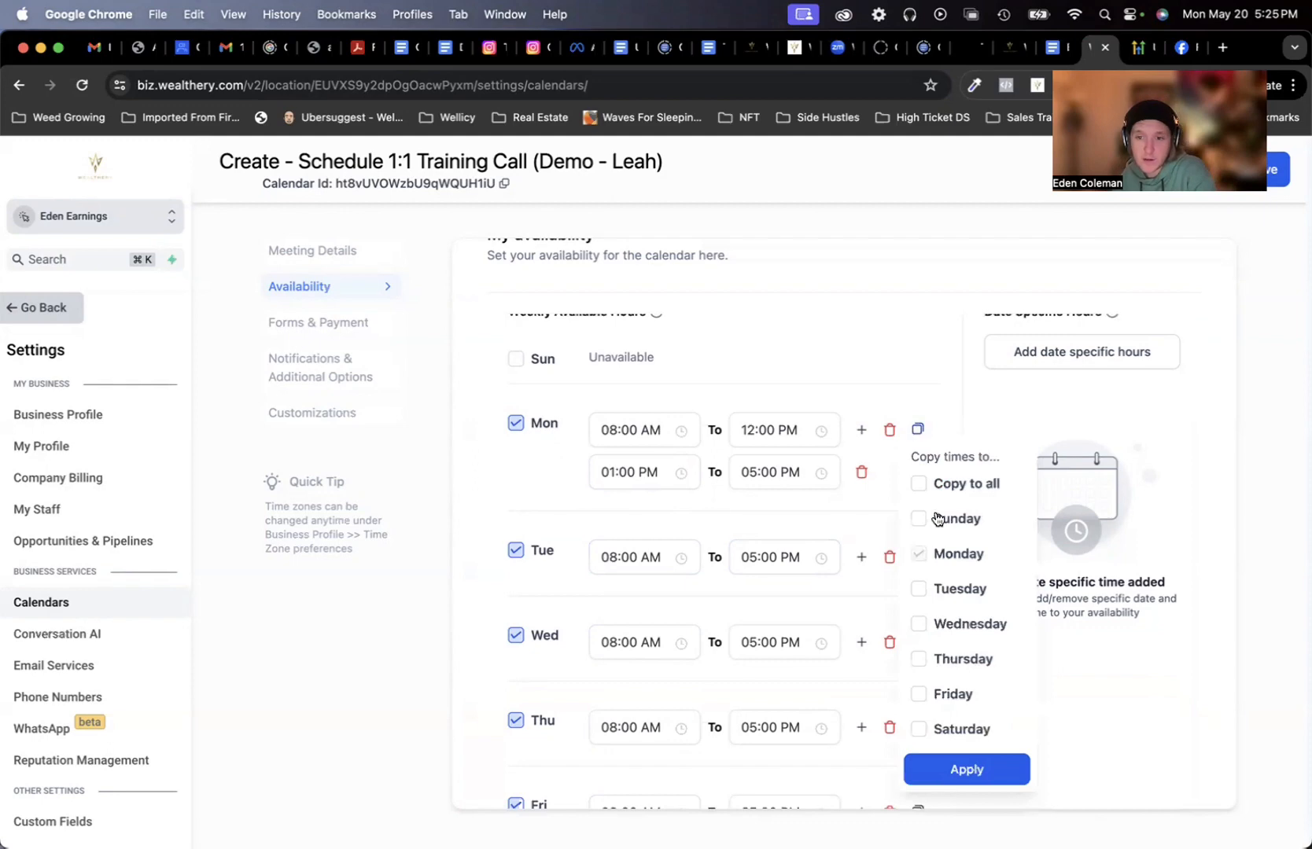
click(919, 623)
click(918, 659)
click(919, 693)
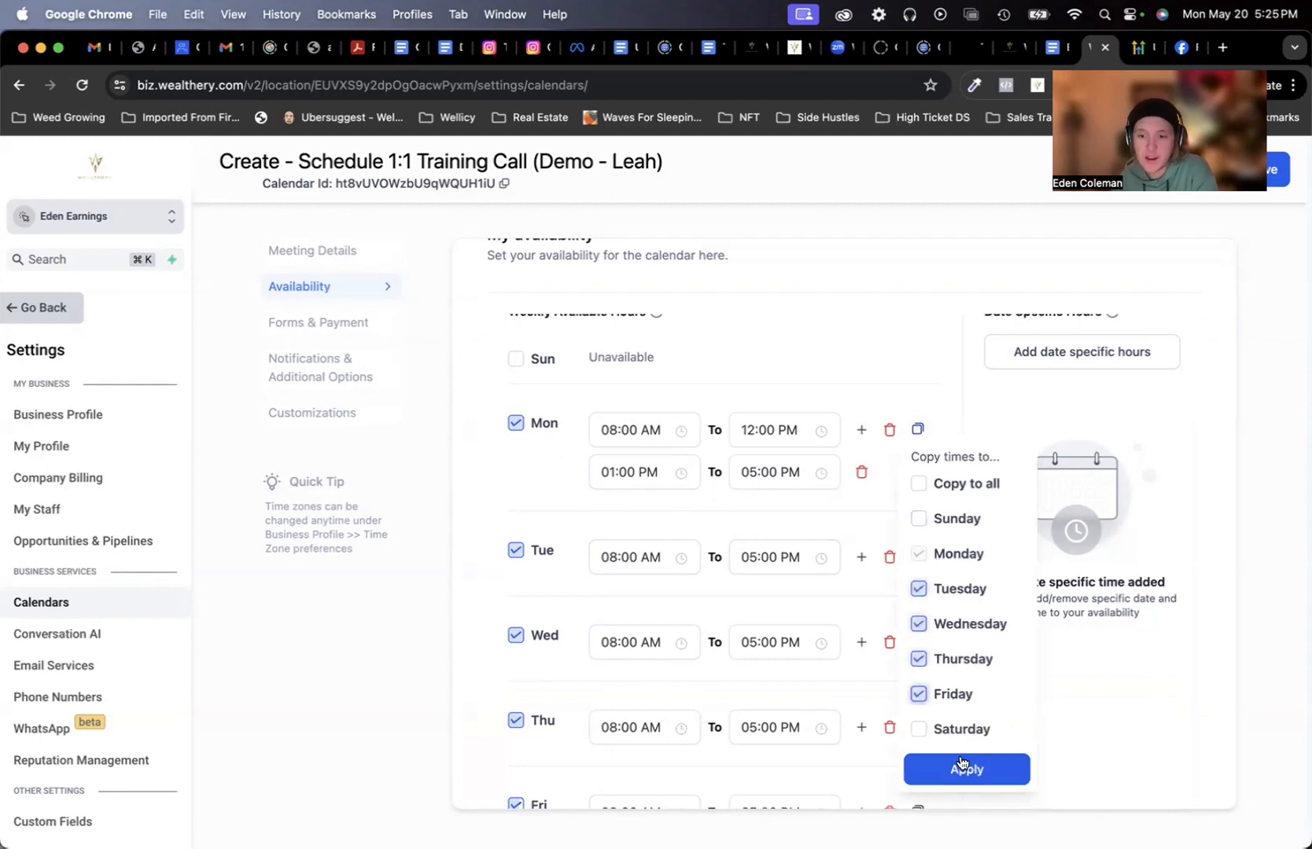
click(963, 767)
Step: Check the weekly hours for Tuesday through Friday and look over the recurring meeting, interval, duration and buffer settings
scroll(724, 622, down, 3)
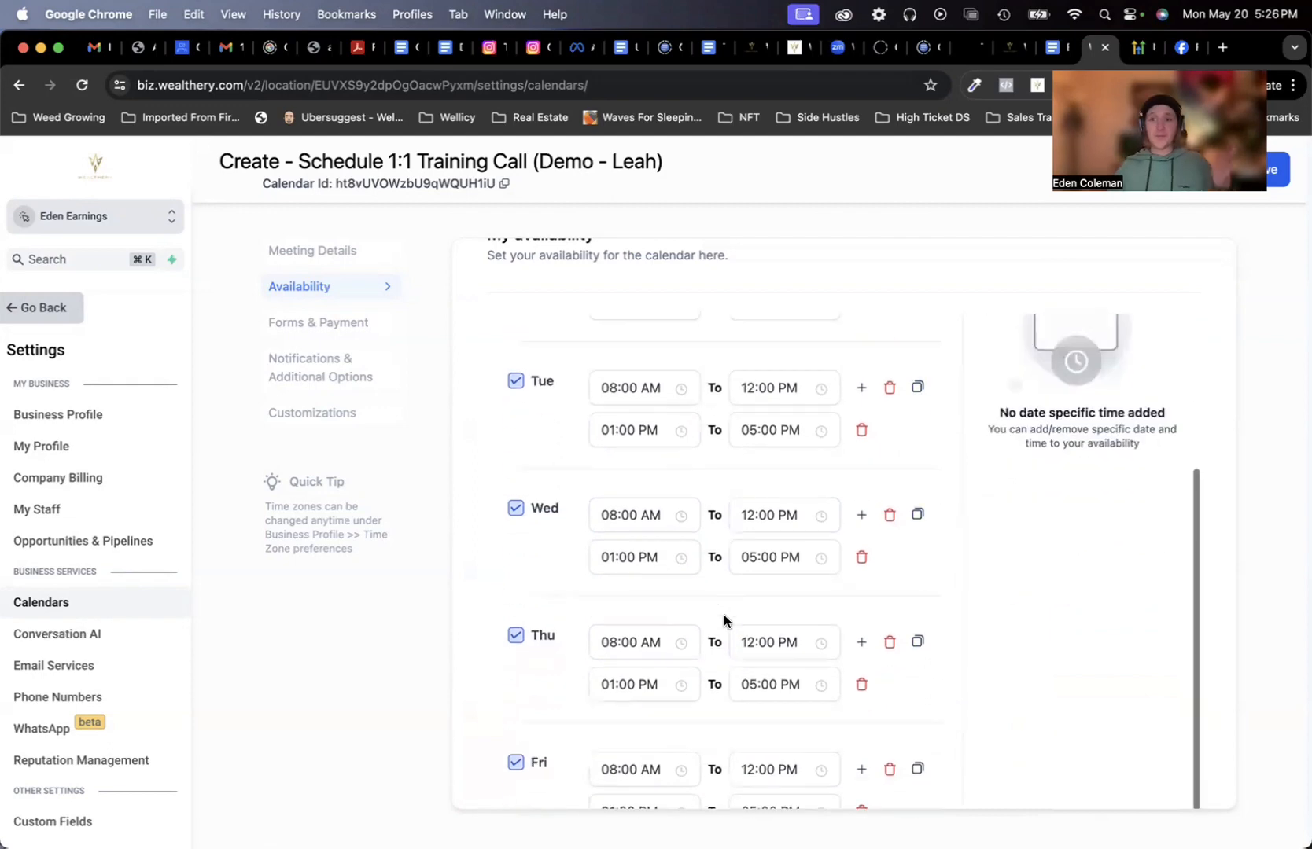
scroll(749, 556, down, 5)
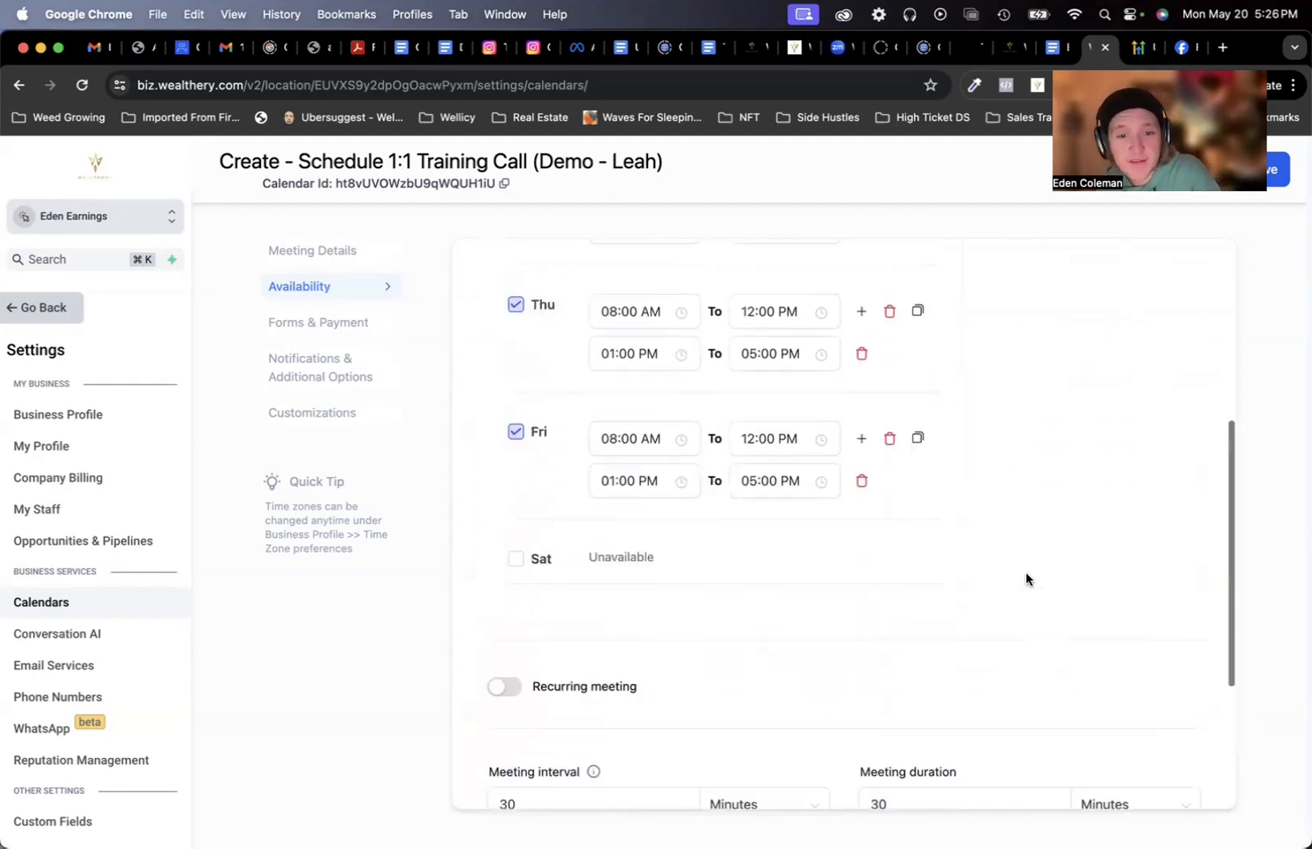
scroll(1027, 637, up, 4)
scroll(1027, 637, down, 3)
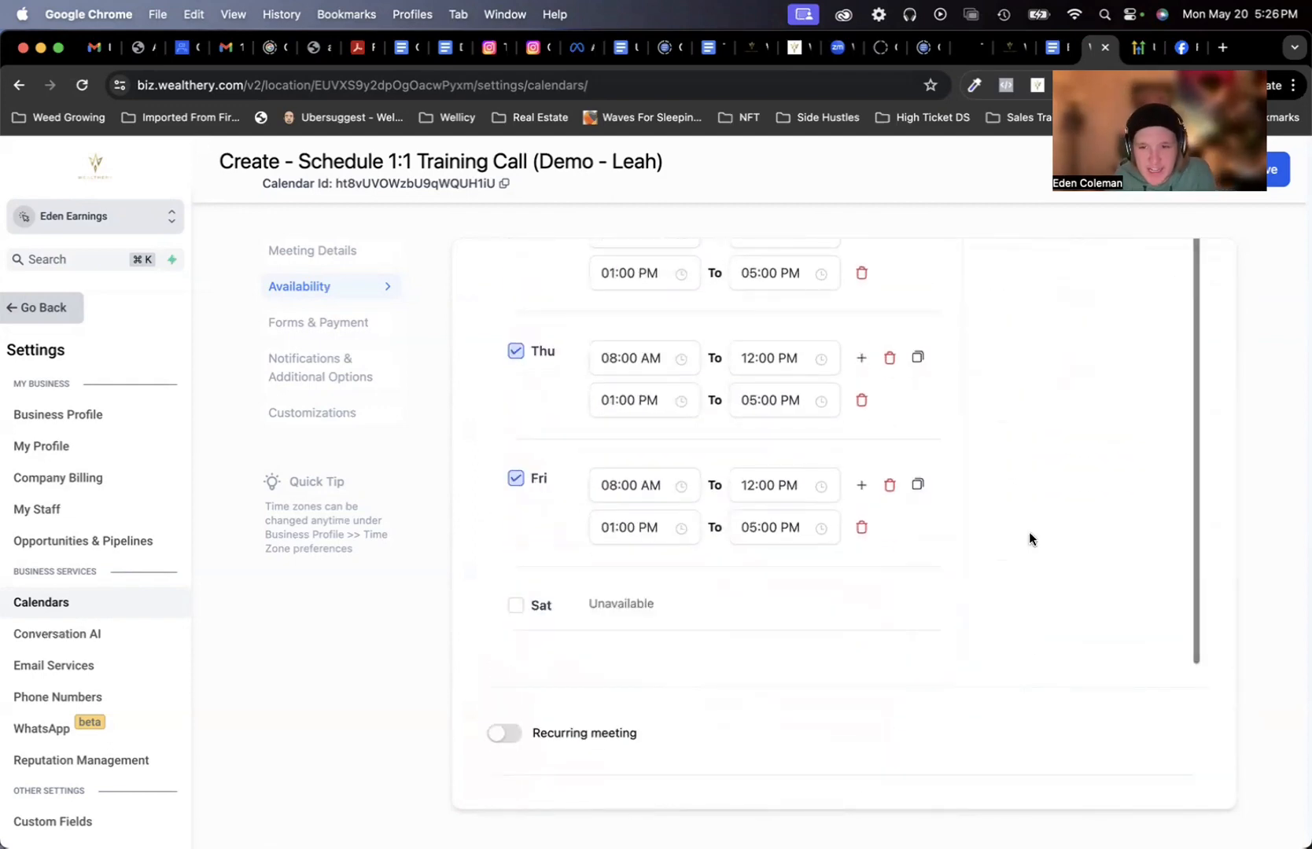
scroll(1028, 539, up, 2)
scroll(1028, 540, down, 5)
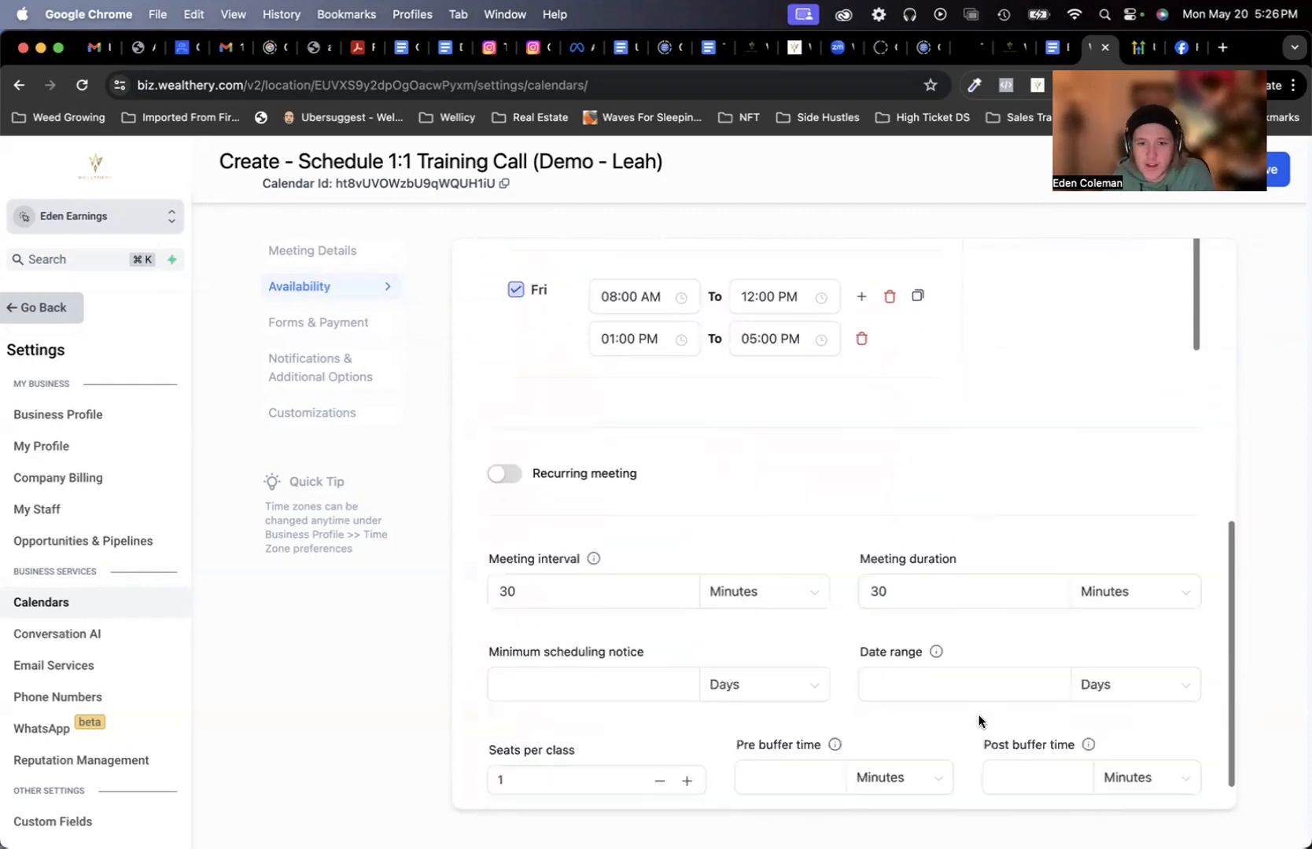
scroll(869, 510, up, 3)
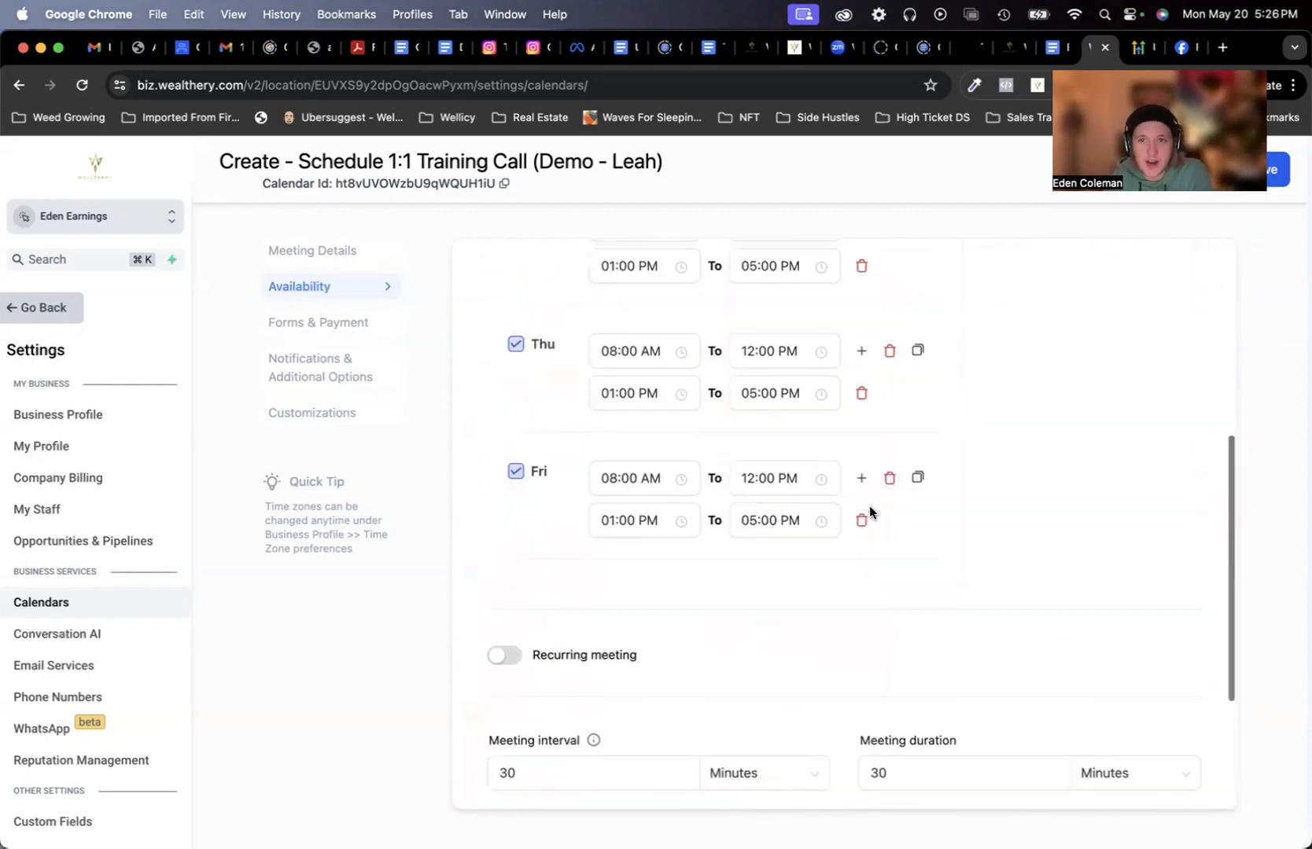
Step: Turn on the recurring meeting option in the calendar's availability settings
scroll(869, 513, up, 2)
scroll(1017, 611, down, 2)
scroll(779, 684, down, 4)
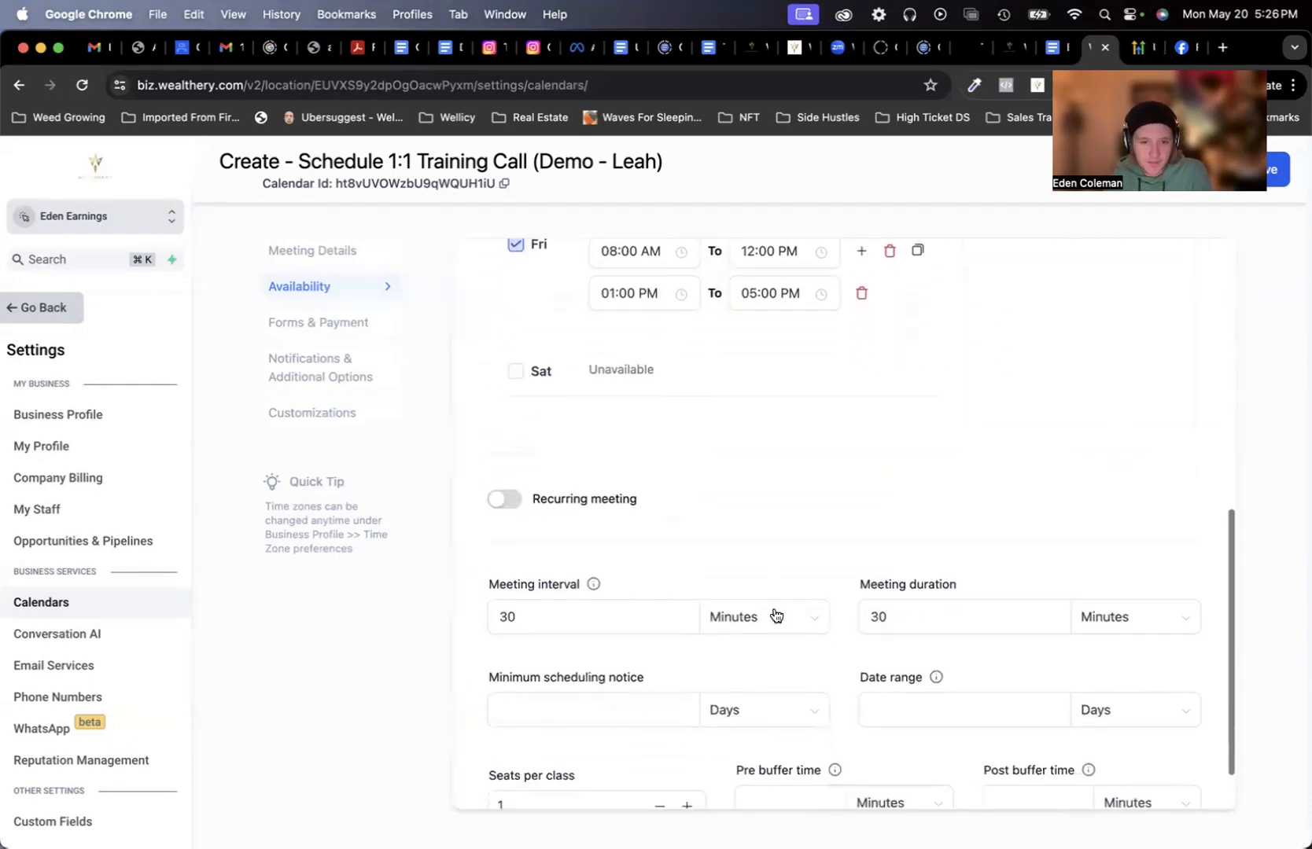
scroll(775, 615, down, 1)
click(508, 444)
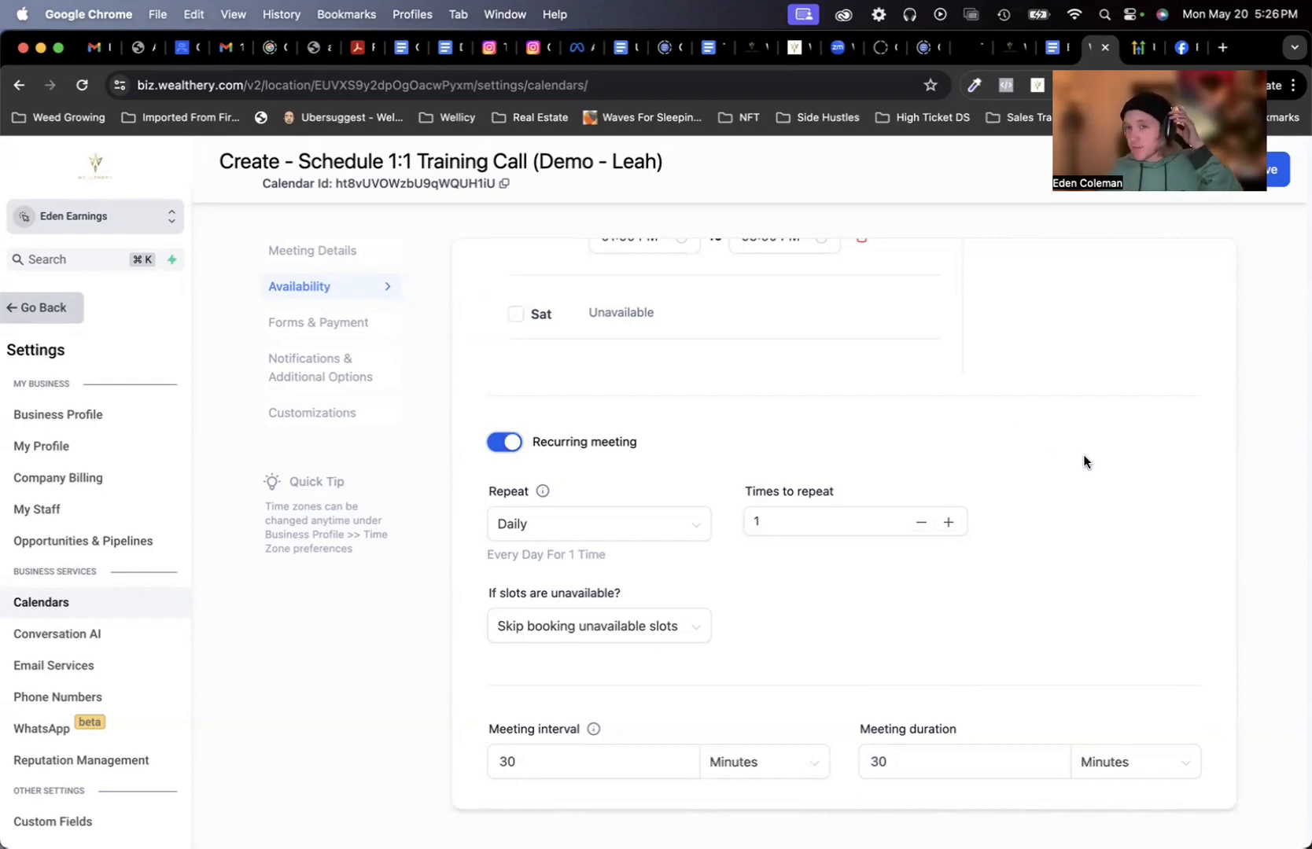
Step: Look over the repeat frequency options and the choices for handling unavailable slots
scroll(839, 407, down, 1)
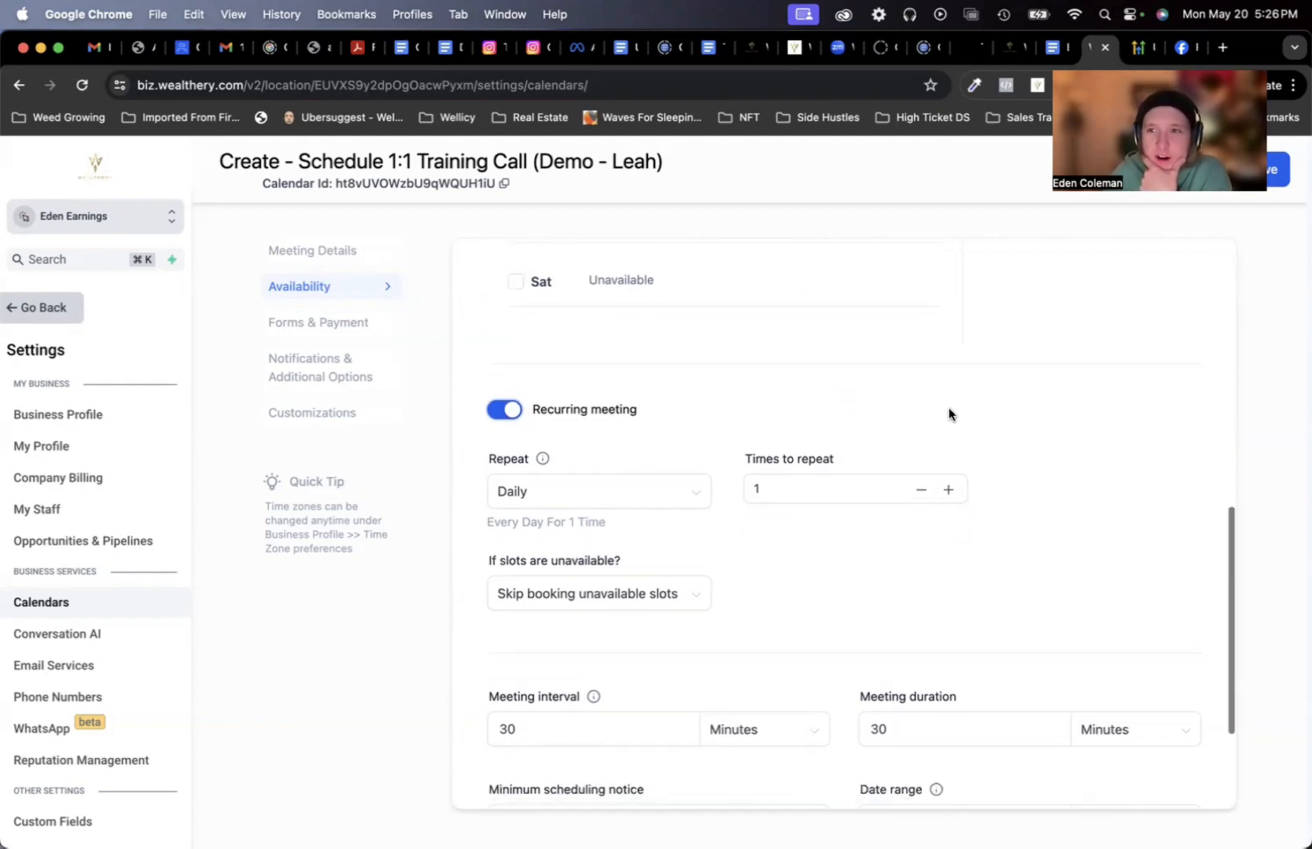
scroll(843, 389, down, 1)
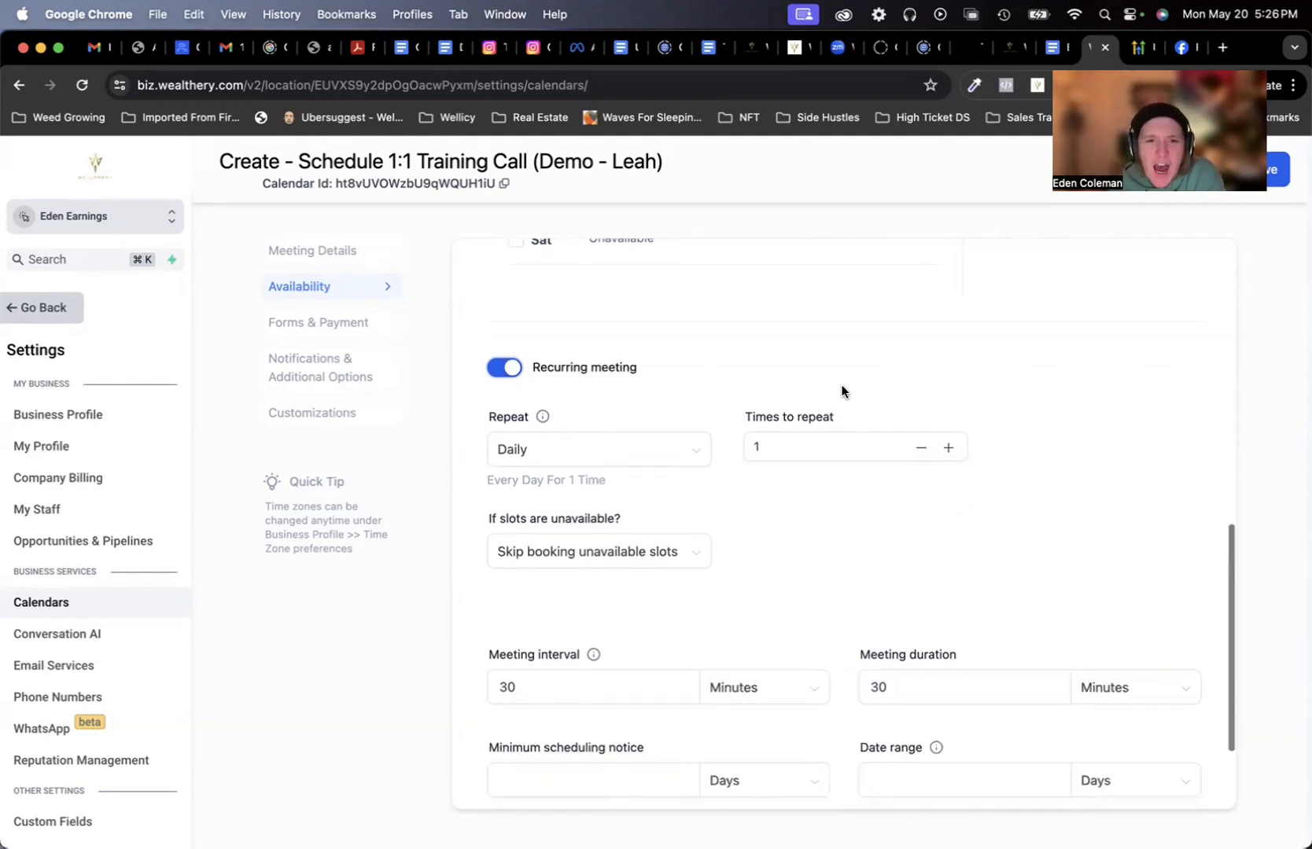
click(625, 463)
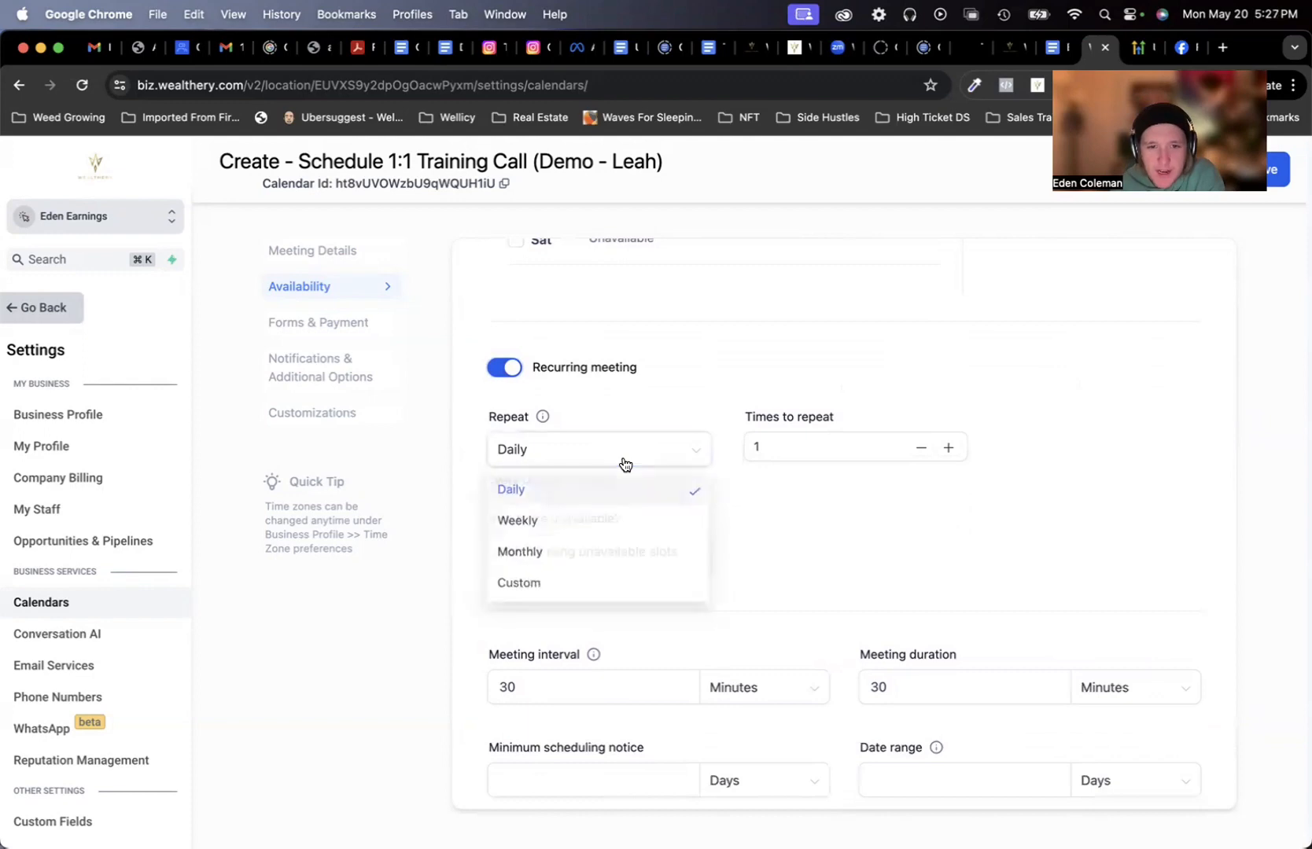
click(983, 559)
click(836, 447)
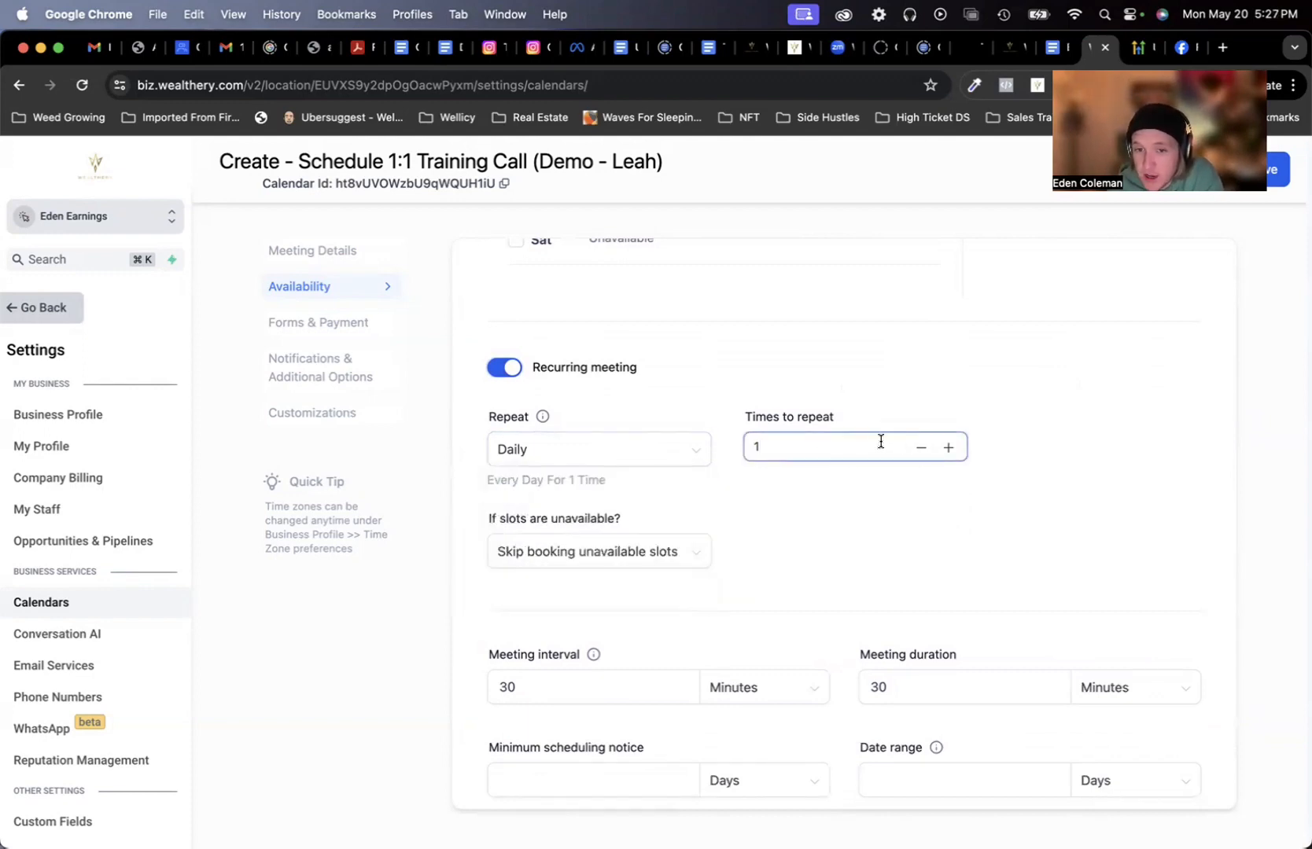
click(634, 560)
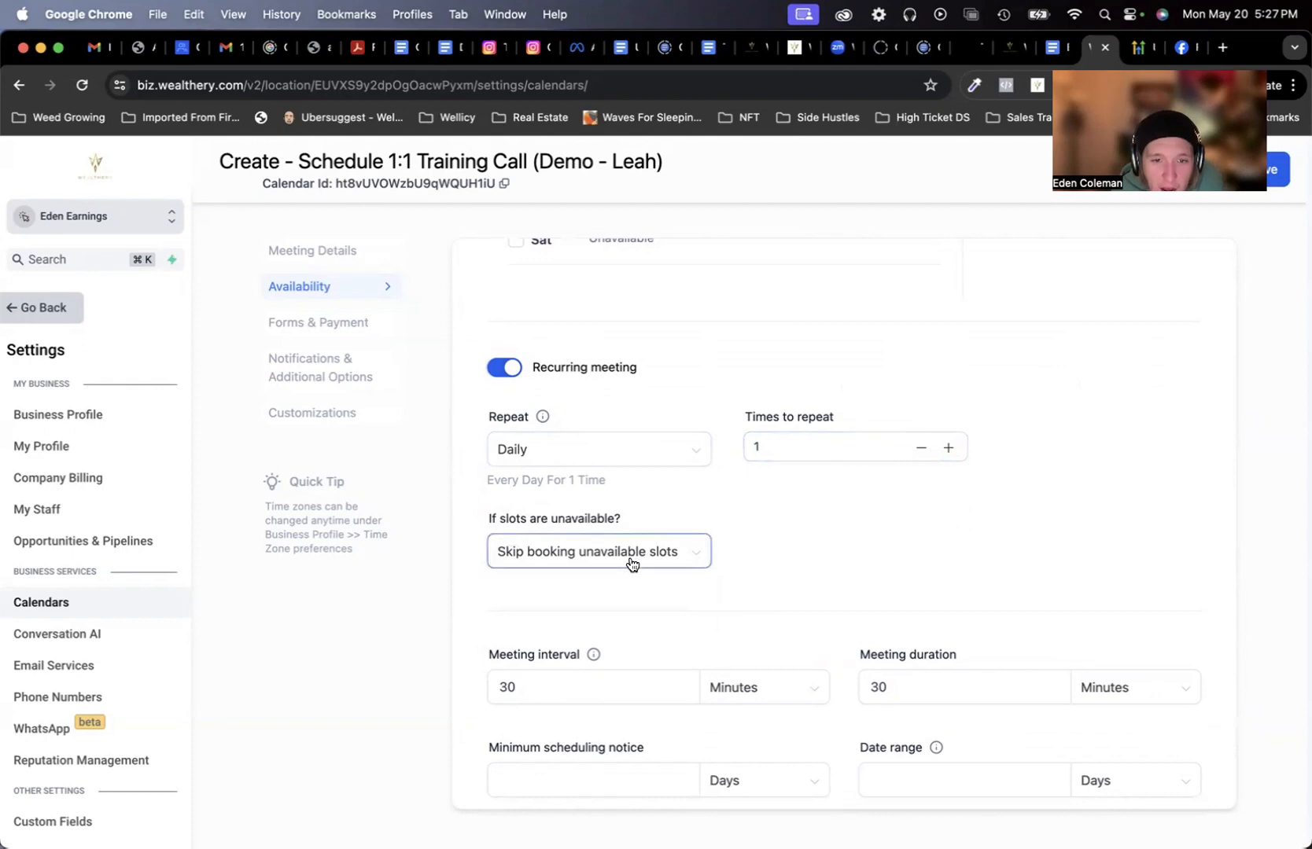
click(614, 560)
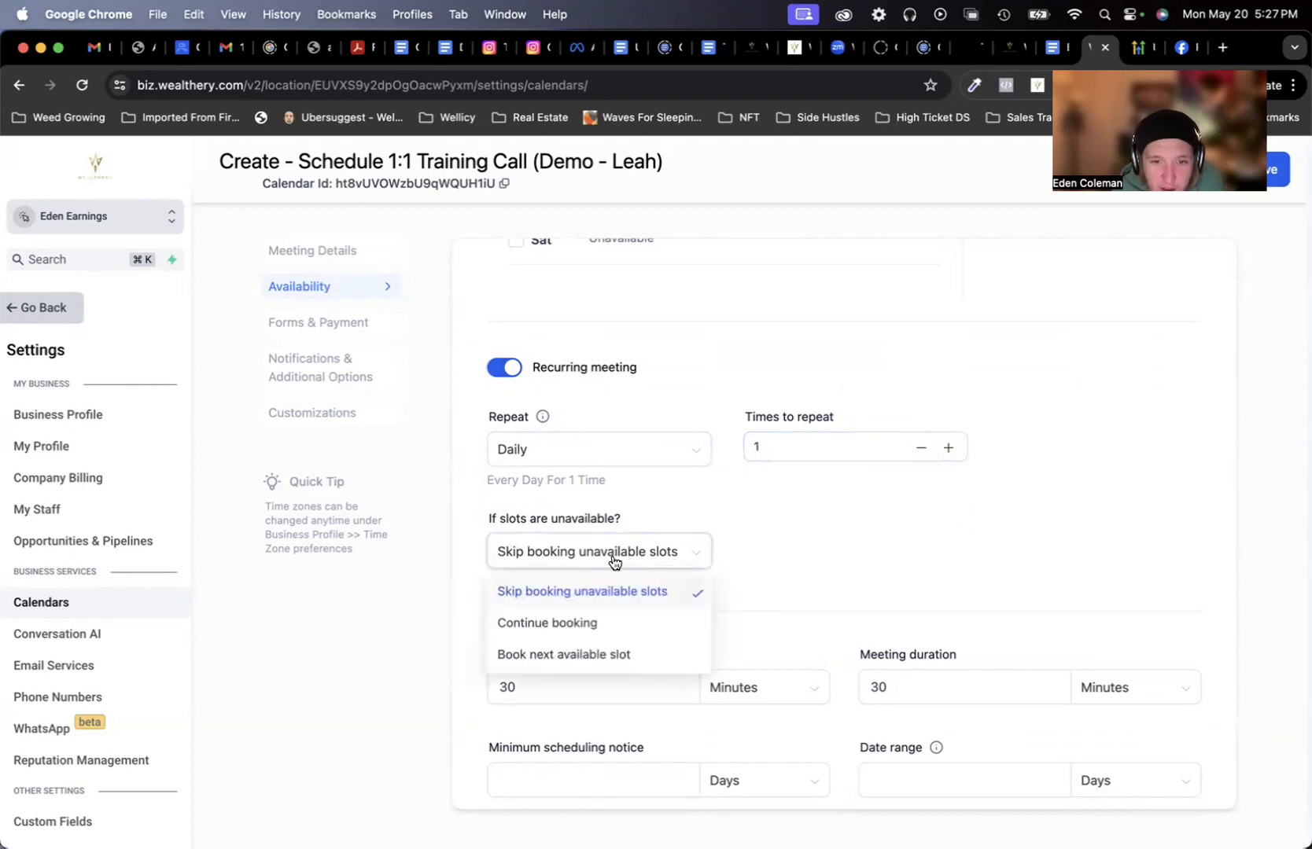
click(965, 541)
Step: Try 365 as the number of times to repeat, and set it to 24 instead
click(832, 448)
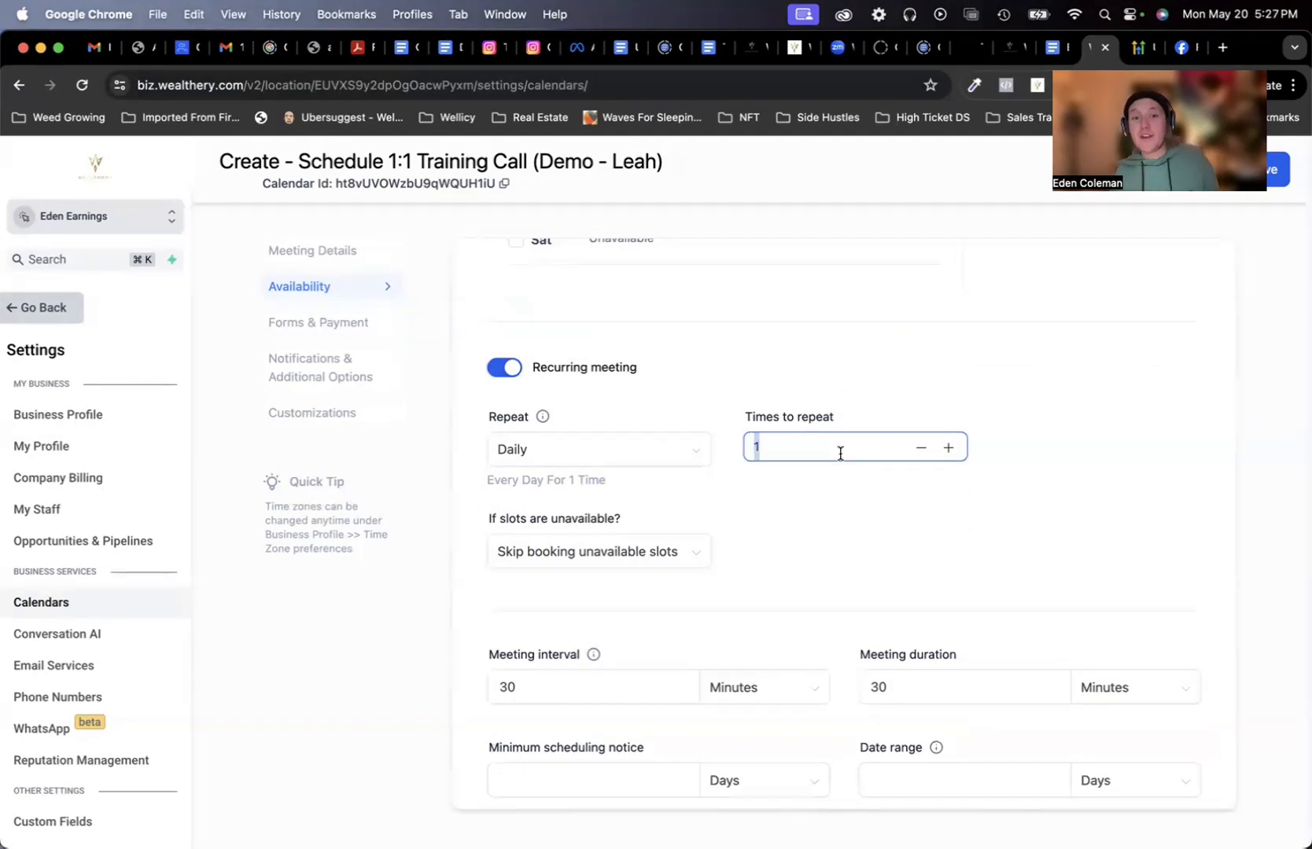
text(365)
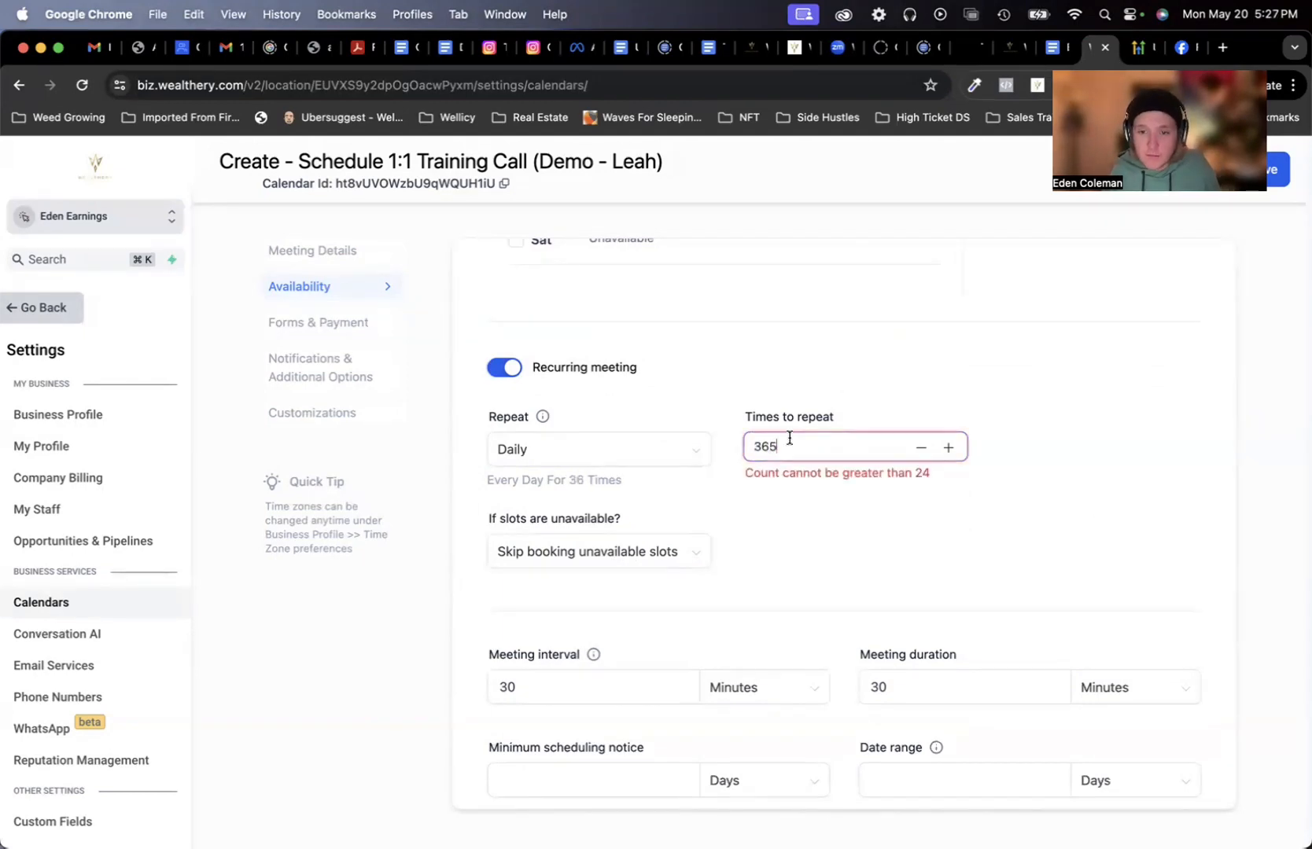
key(super+a)
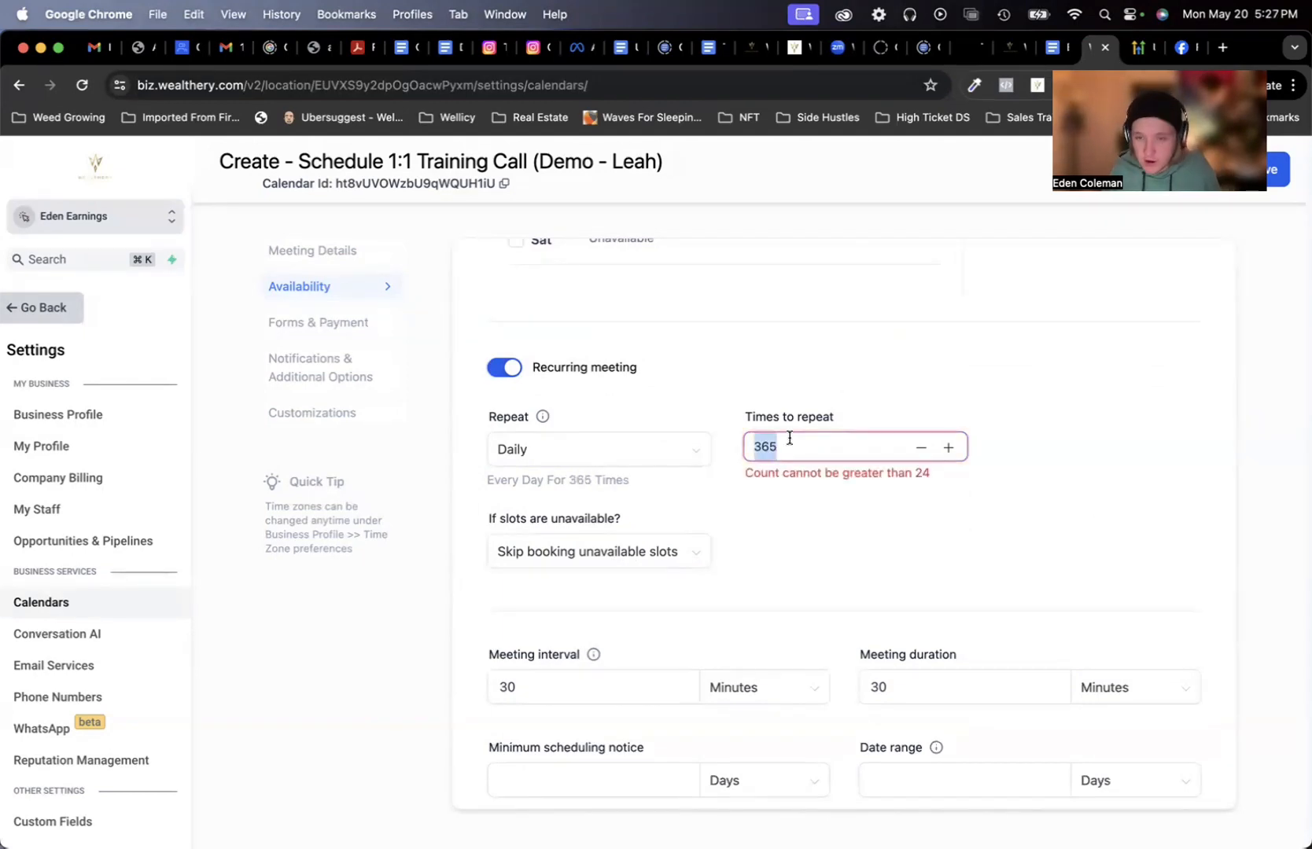
text(24)
click(811, 559)
Step: Change the repeat frequency to Monthly and switch it to Weekly
click(653, 450)
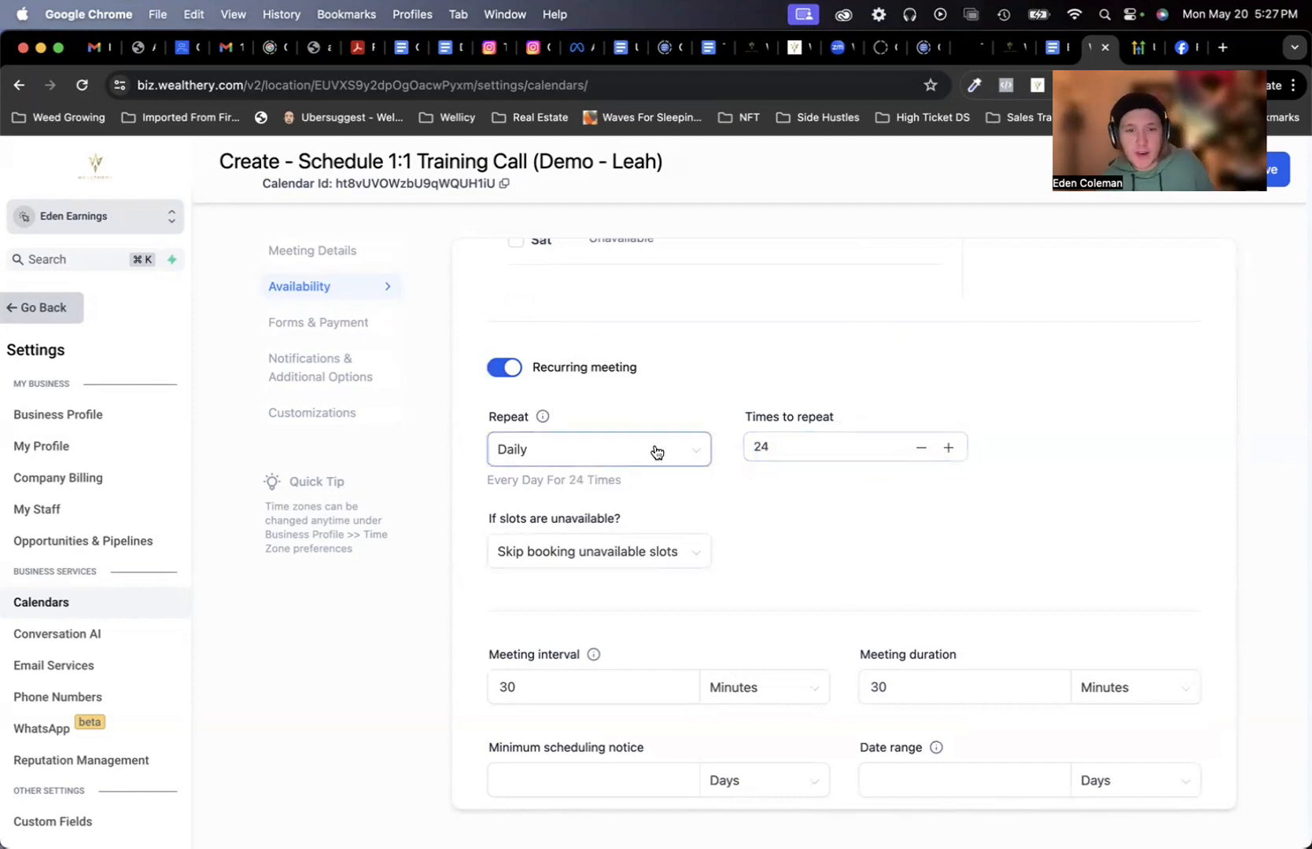
click(618, 553)
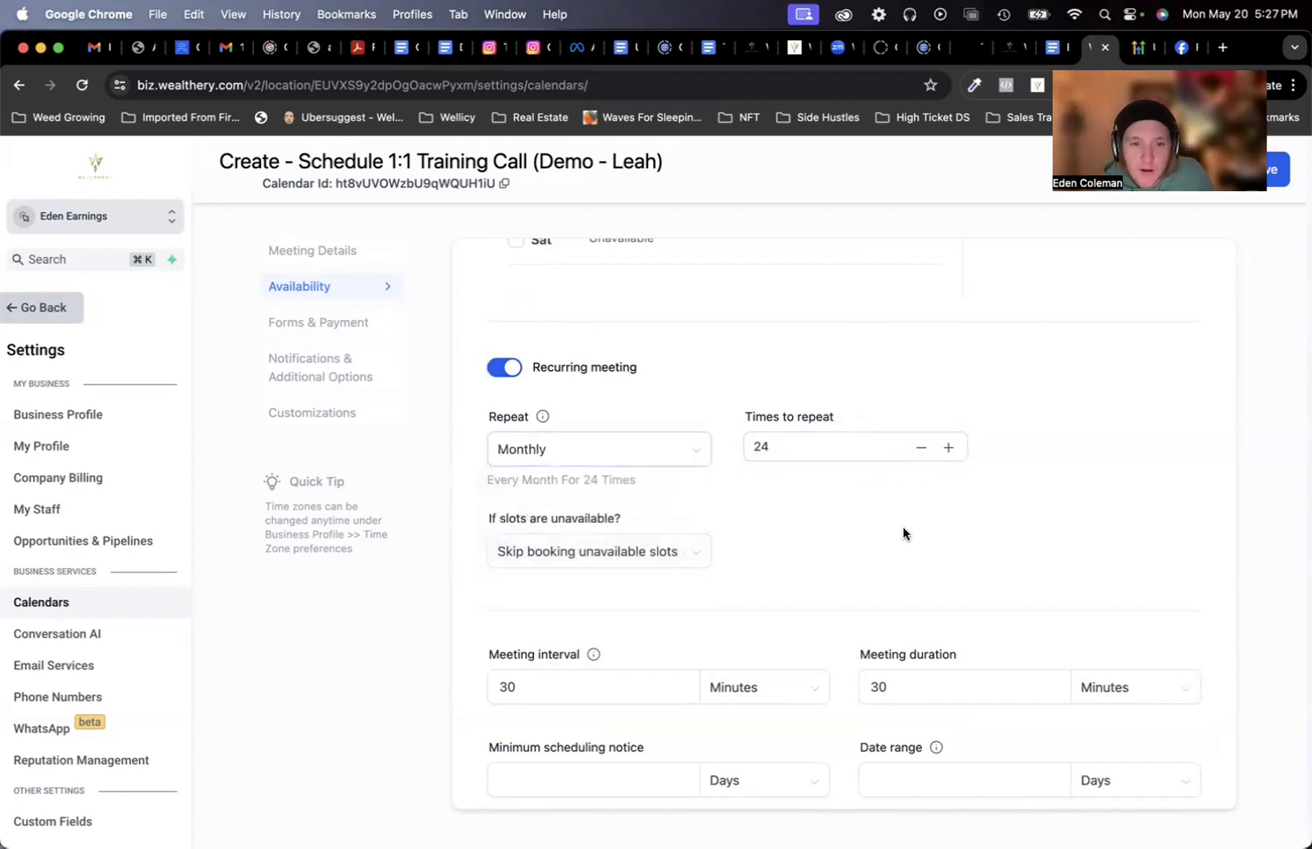
click(641, 453)
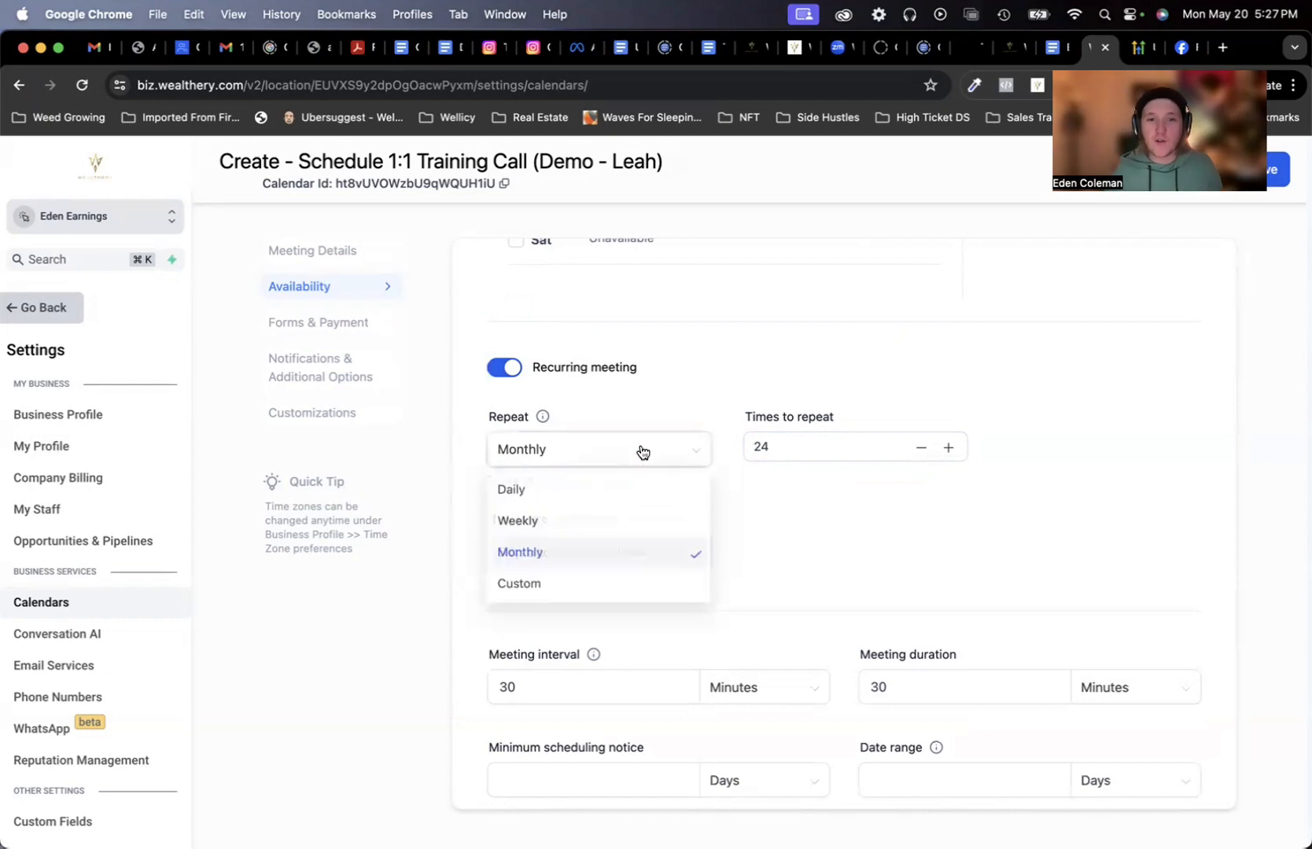
click(604, 519)
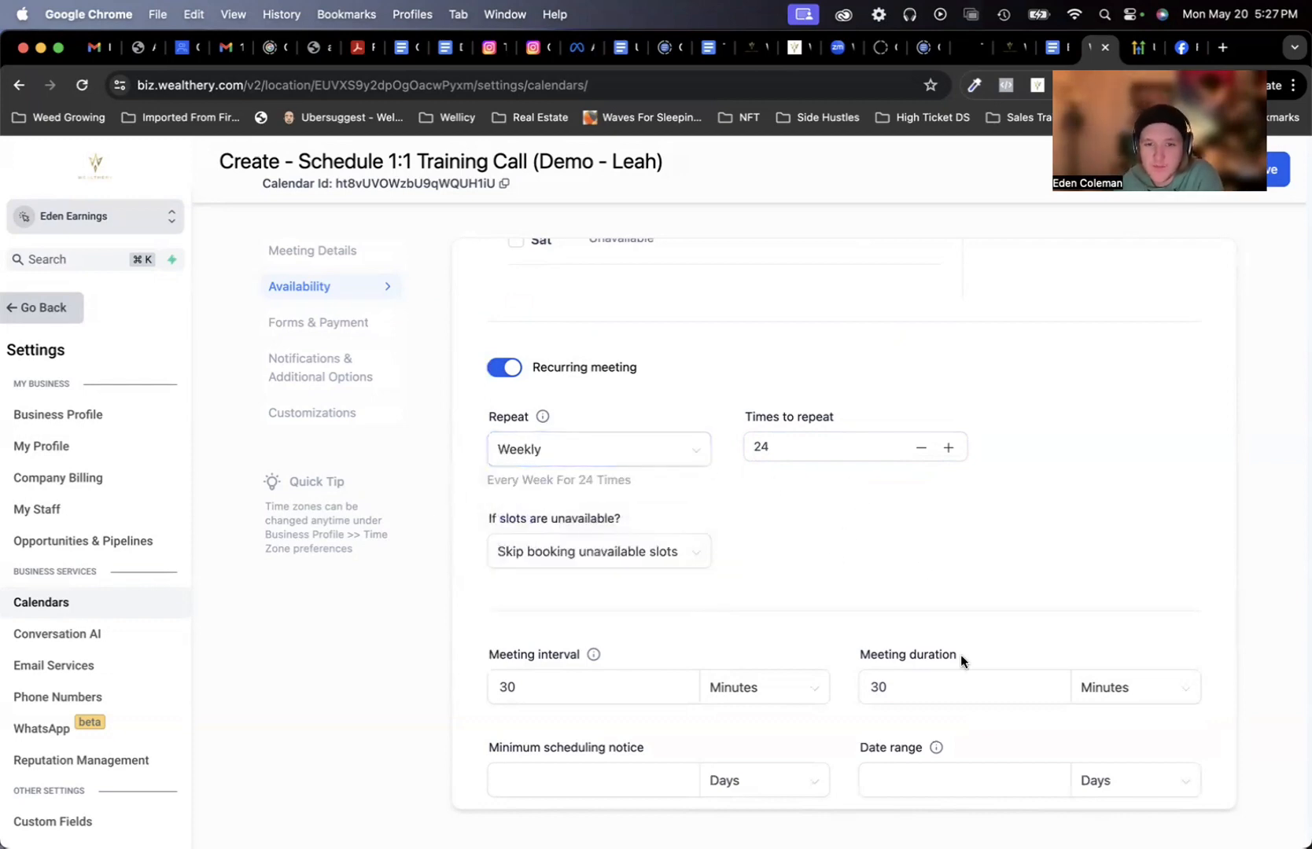
Step: Turn off the recurring meeting option and review the meeting interval setting
click(503, 367)
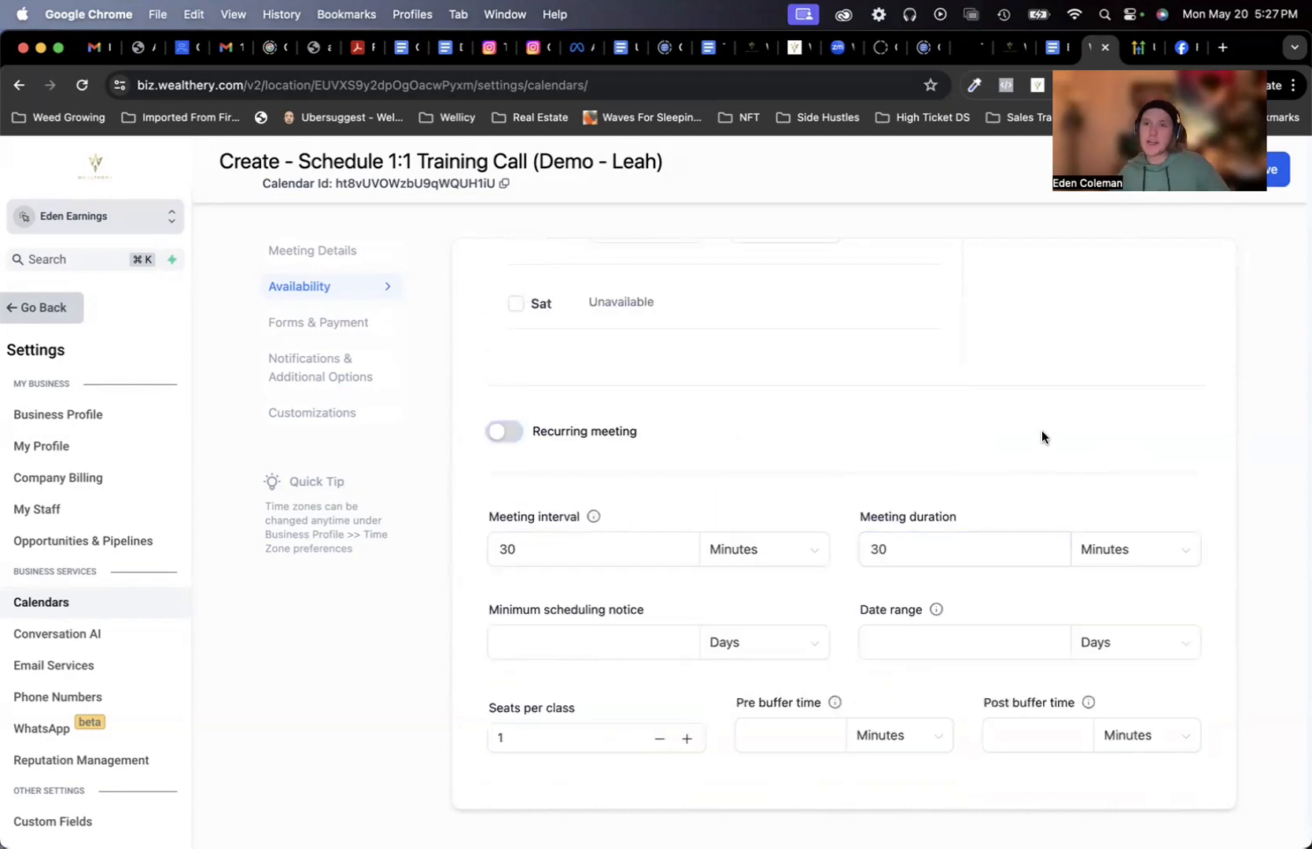
click(505, 548)
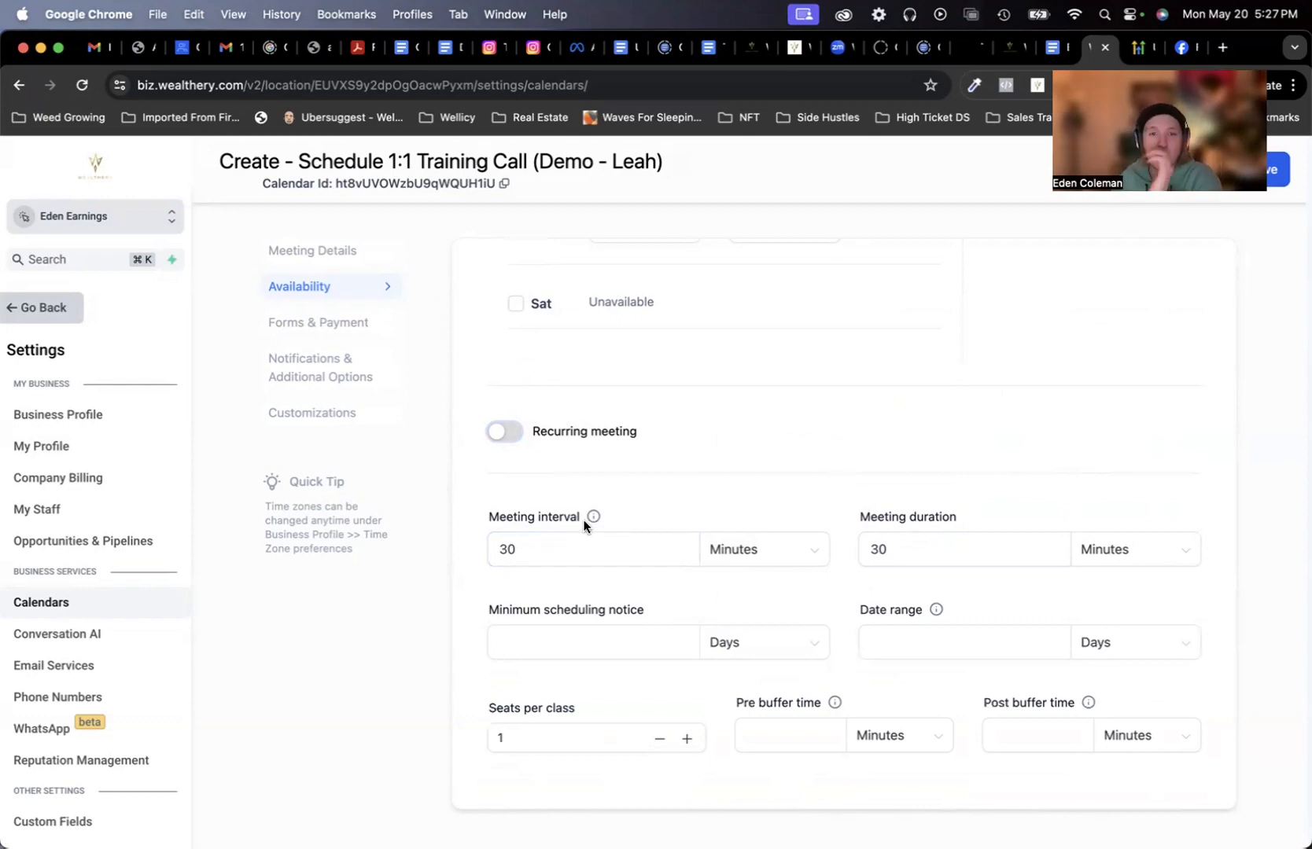
mouse_move(594, 519)
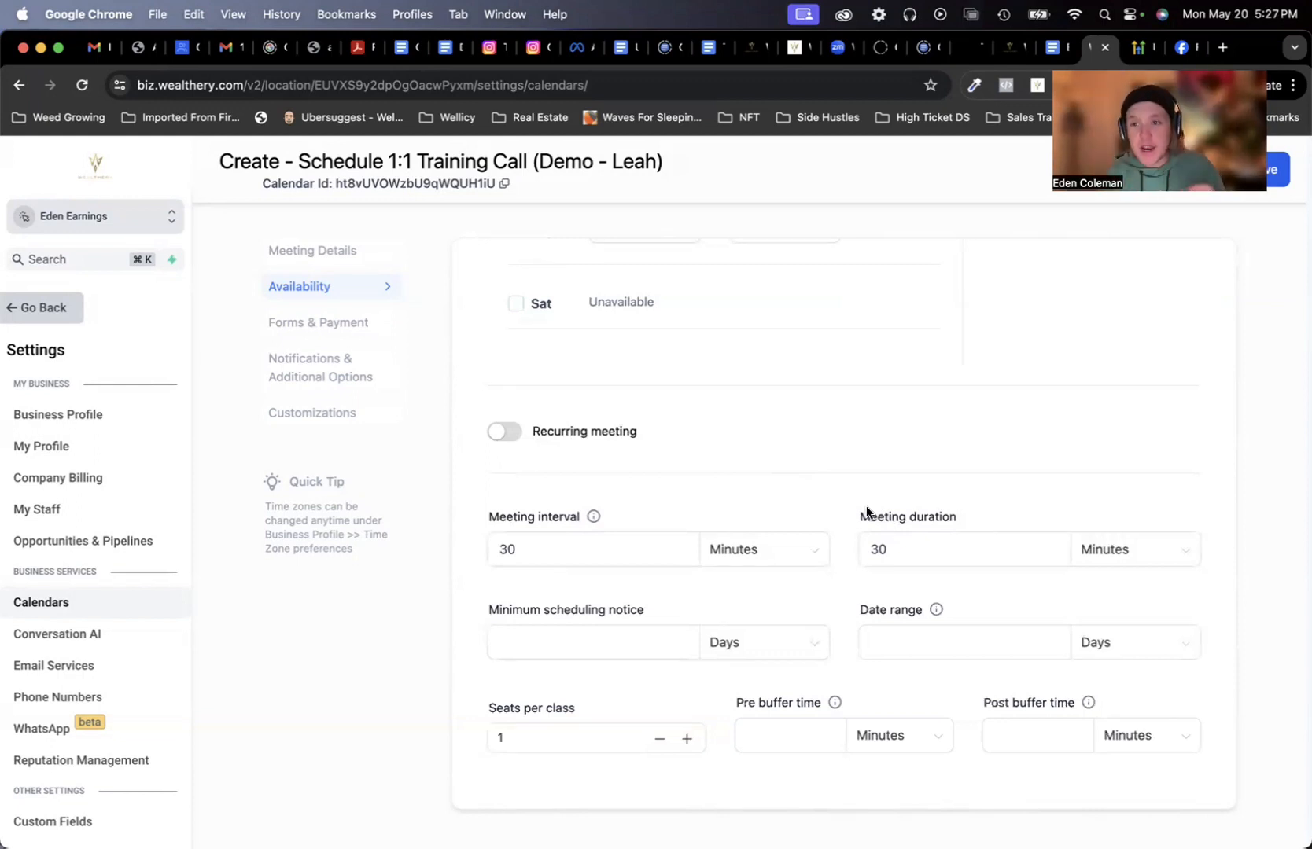
mouse_move(588, 516)
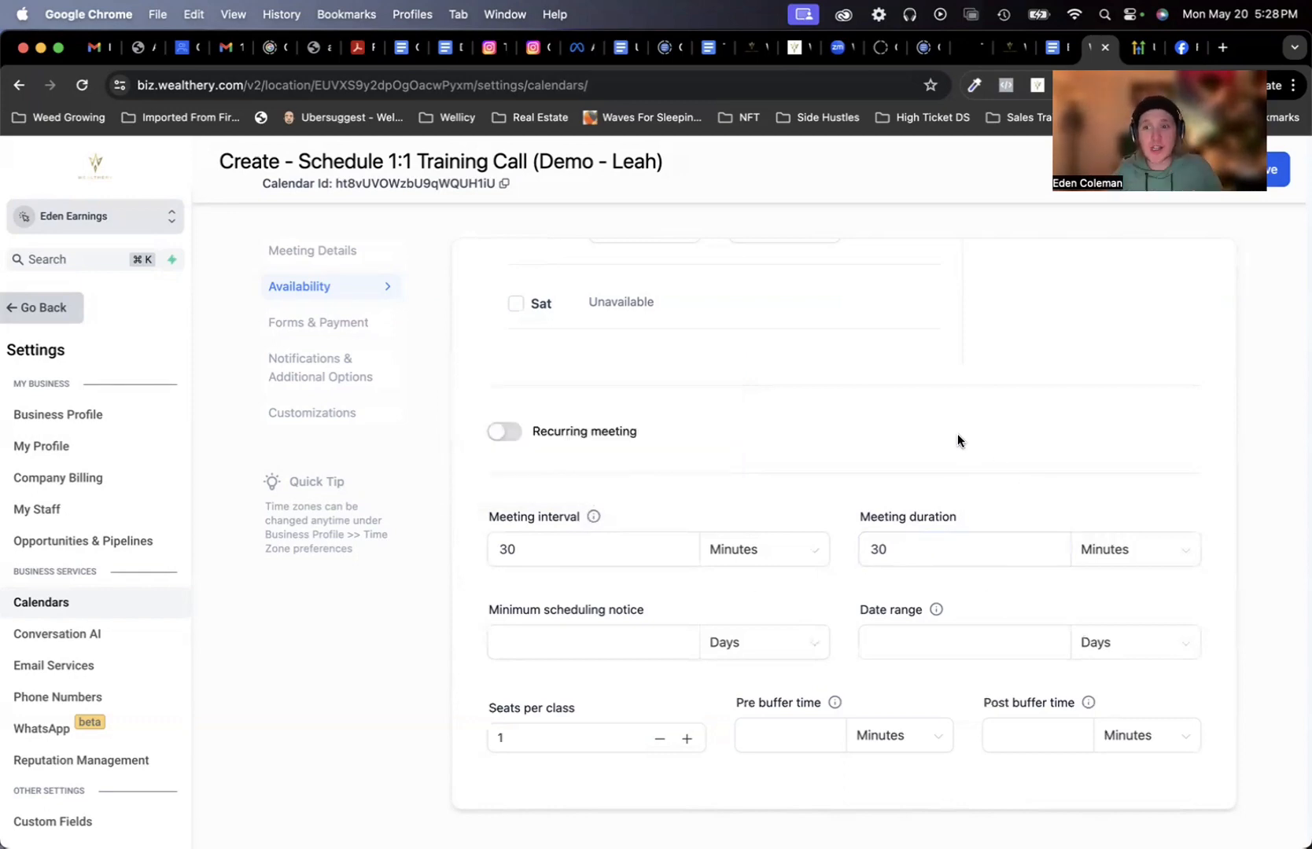
Step: Set the date range for scheduling events to 1 month
click(915, 650)
mouse_move(934, 614)
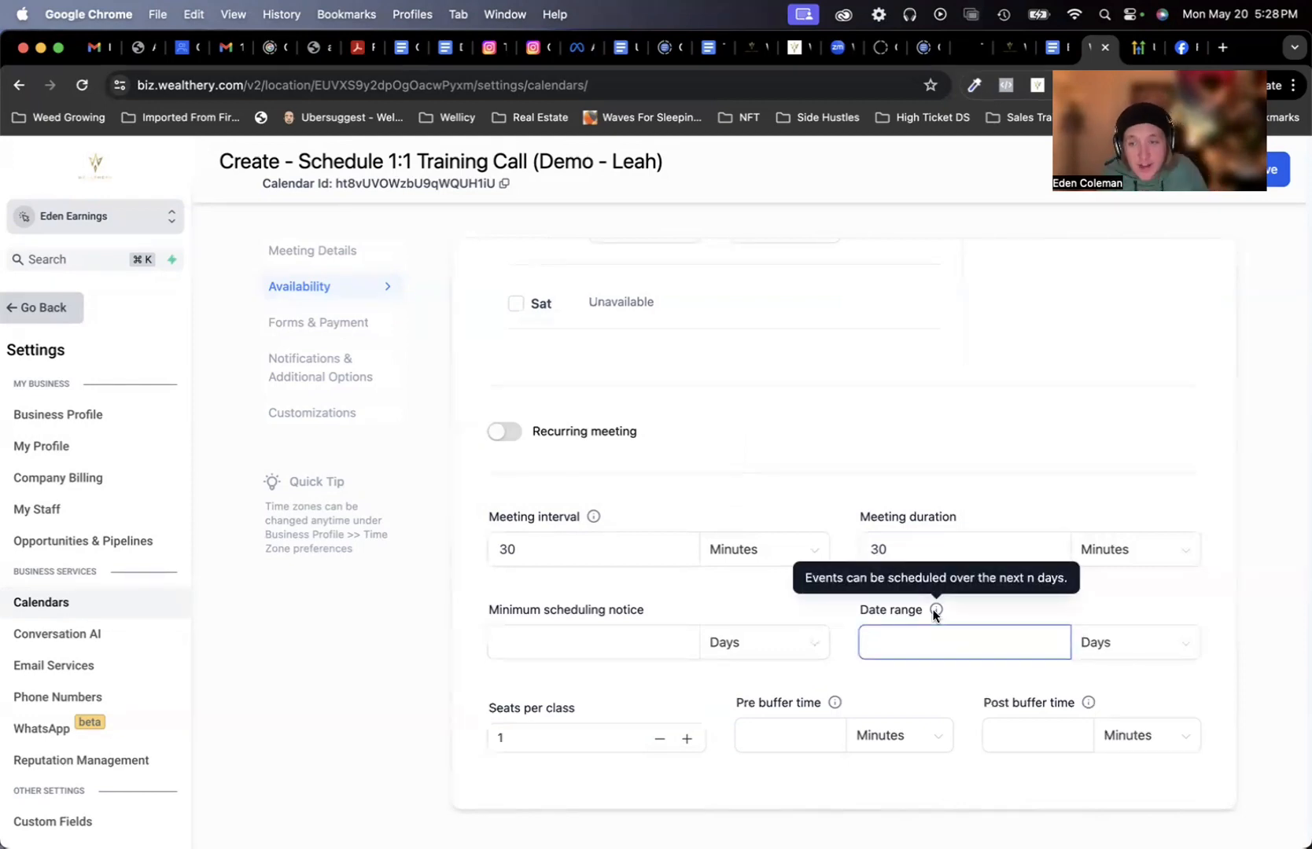
click(1139, 644)
click(1102, 744)
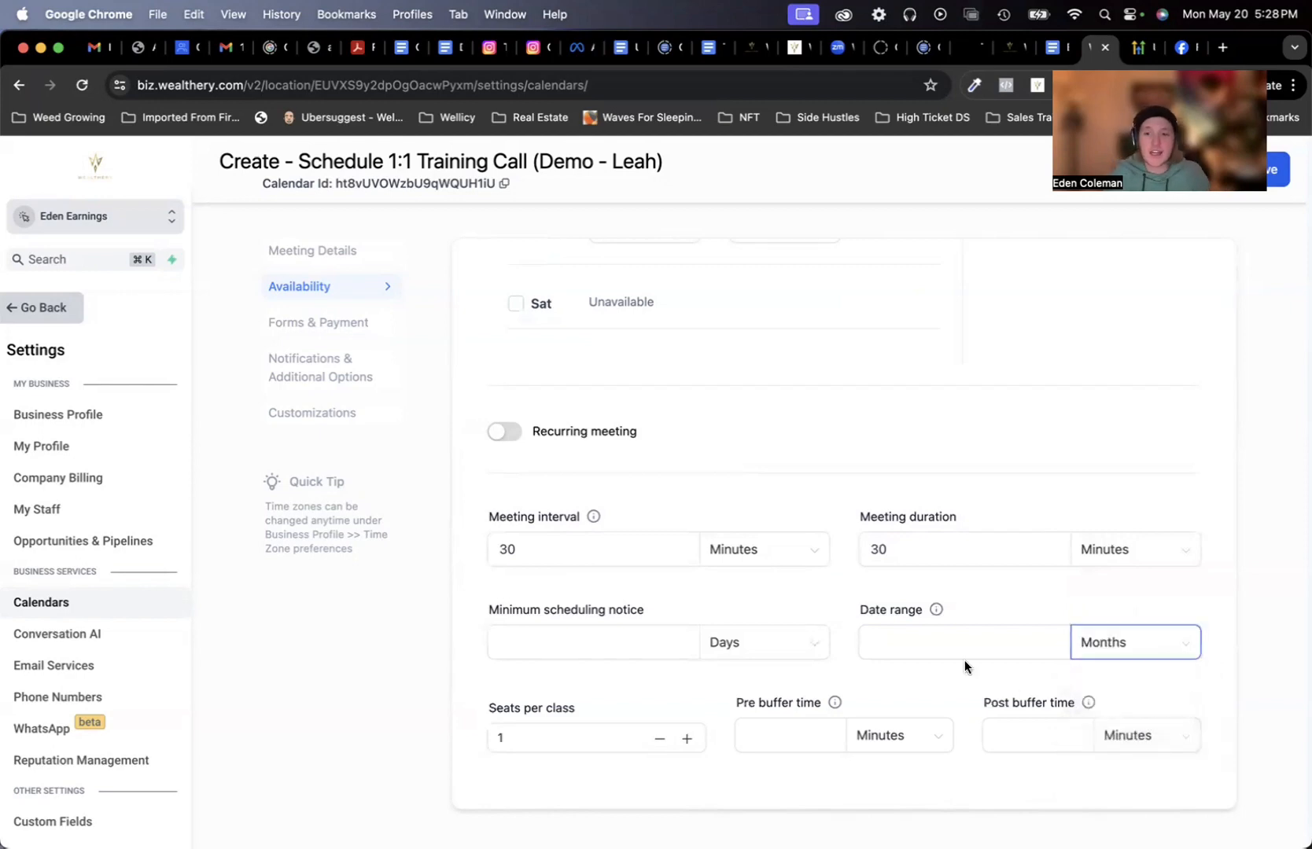
click(950, 639)
text(1)
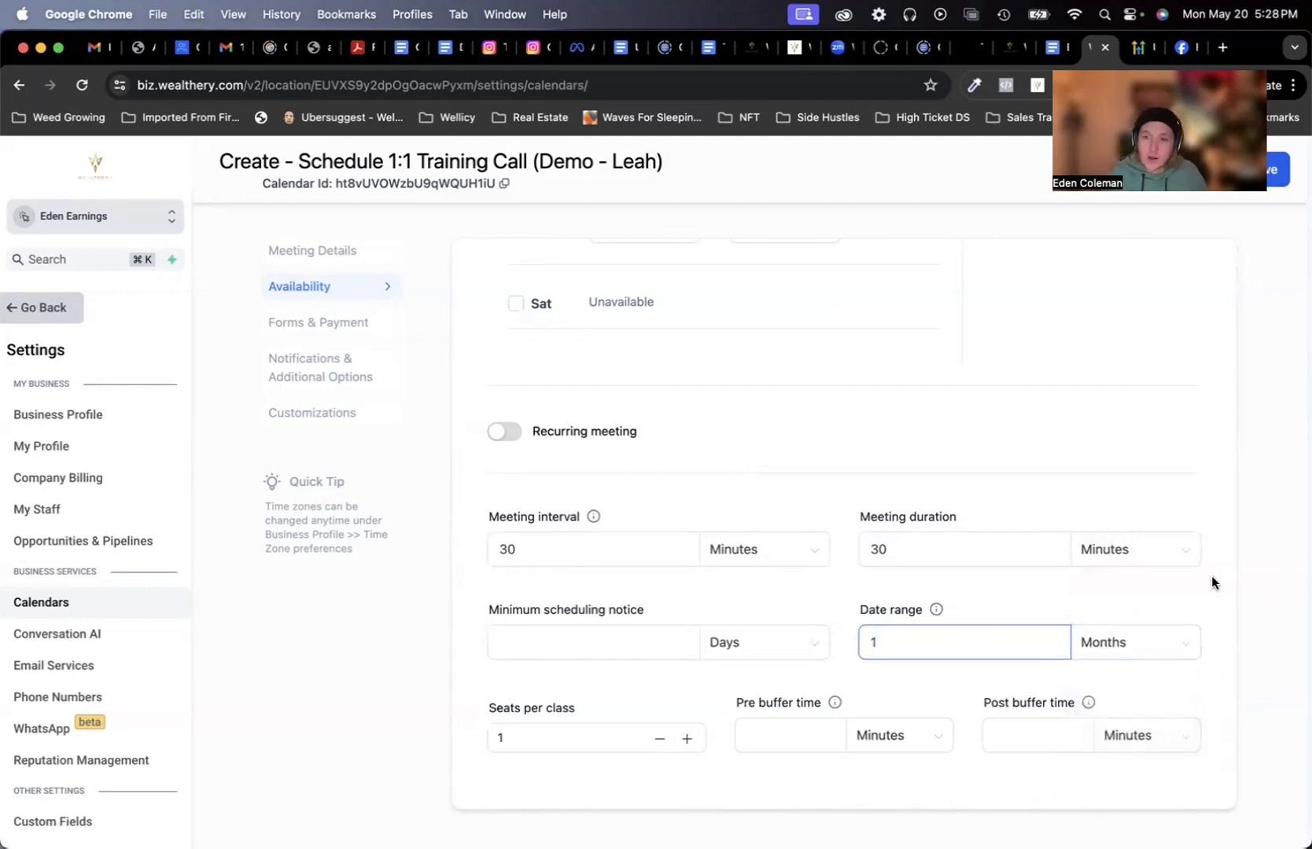
click(1117, 642)
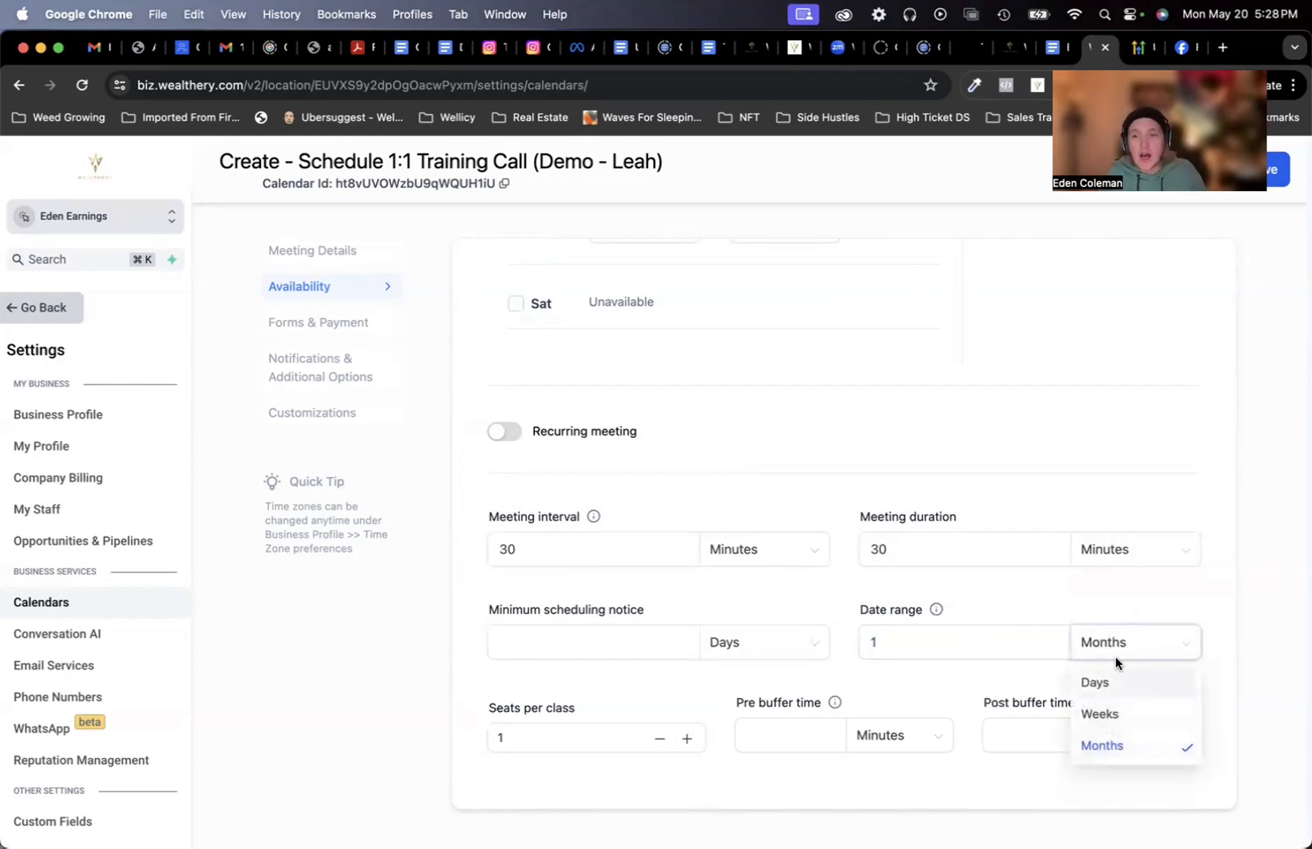
click(1241, 535)
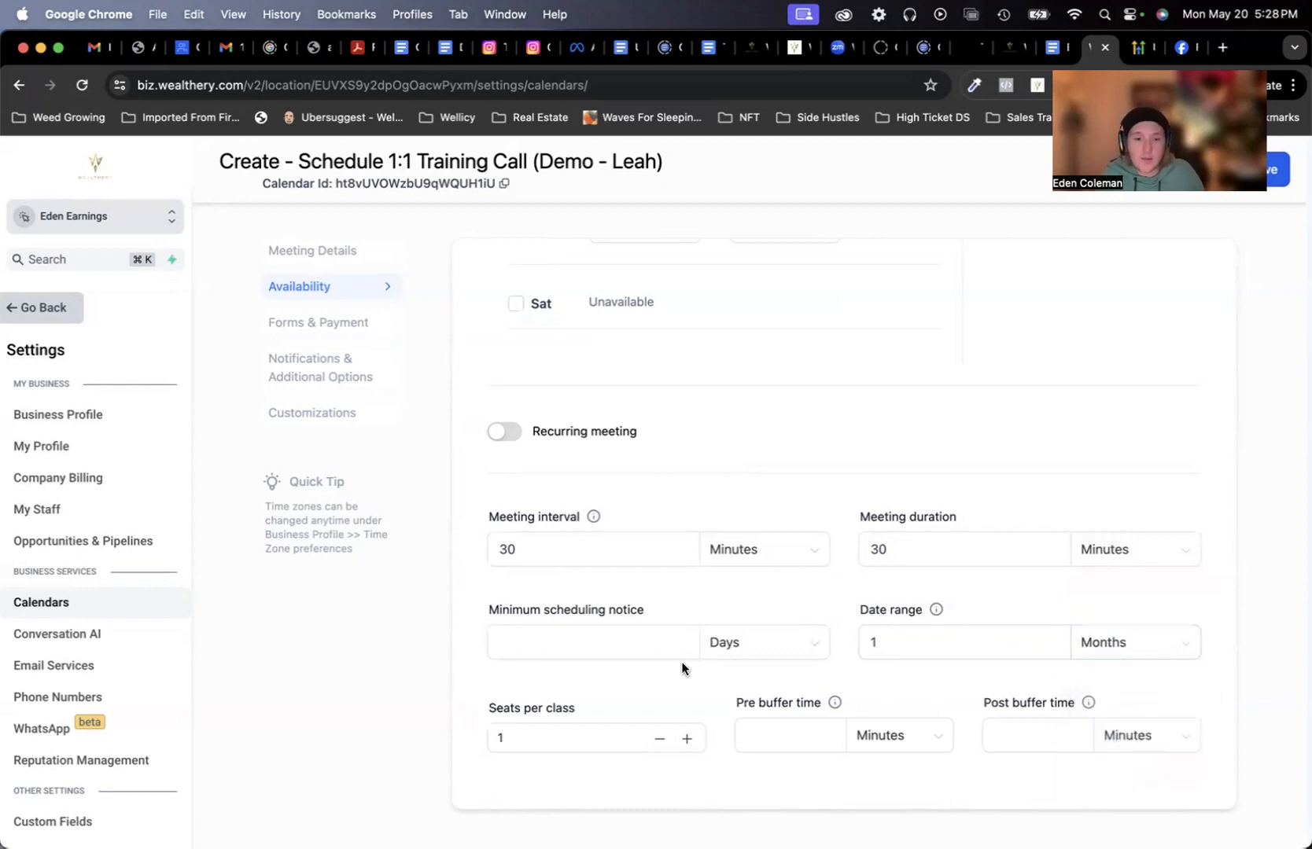
Step: Set the minimum scheduling notice to 24 hours
click(758, 645)
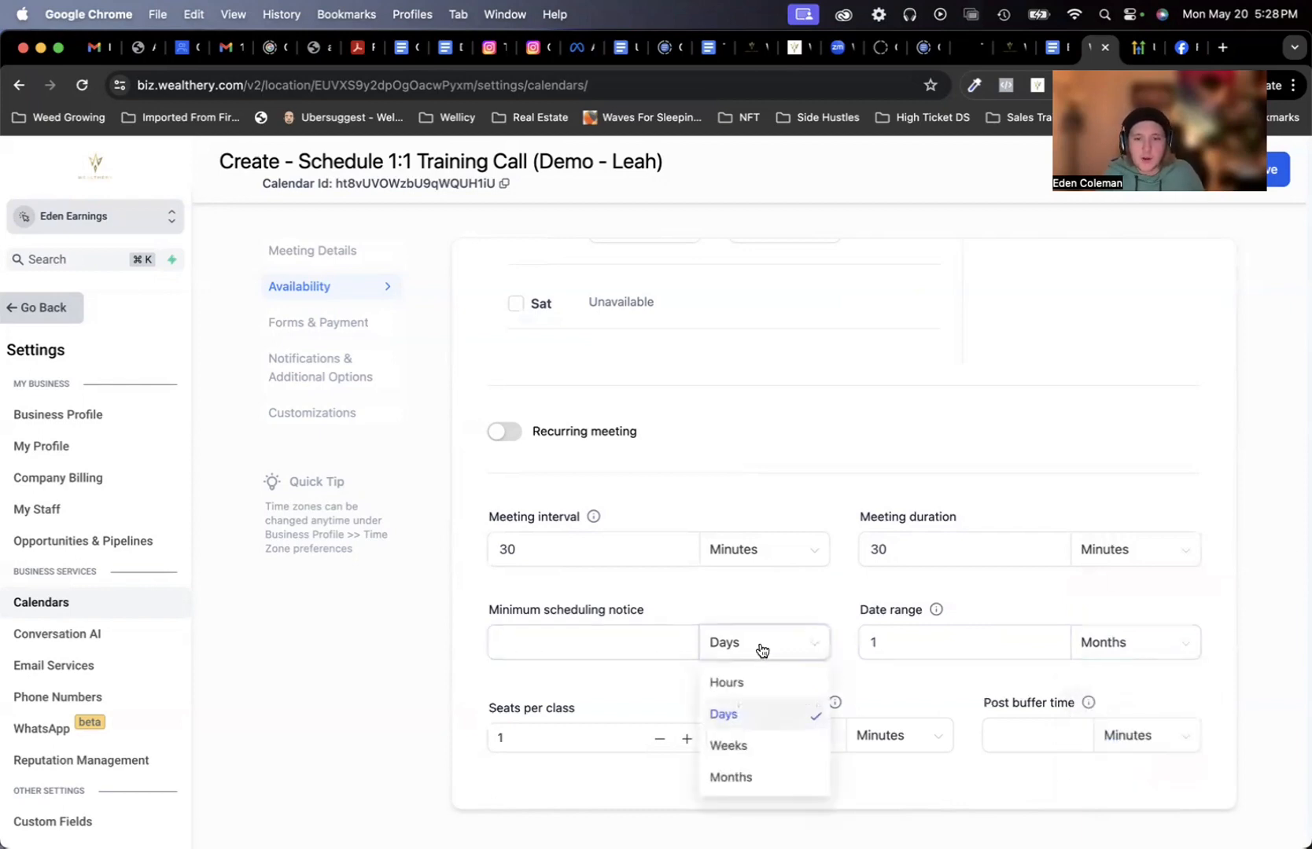
click(357, 675)
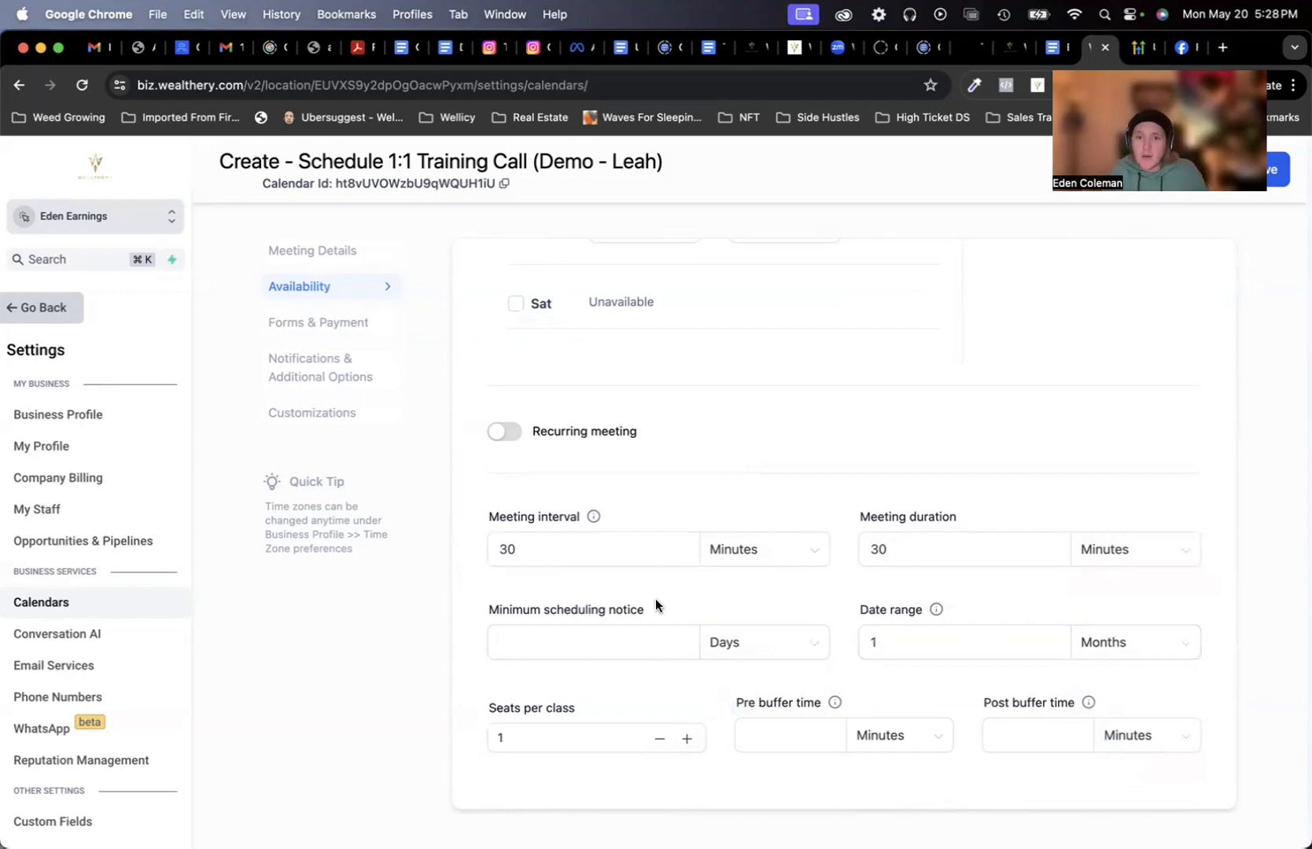
click(750, 642)
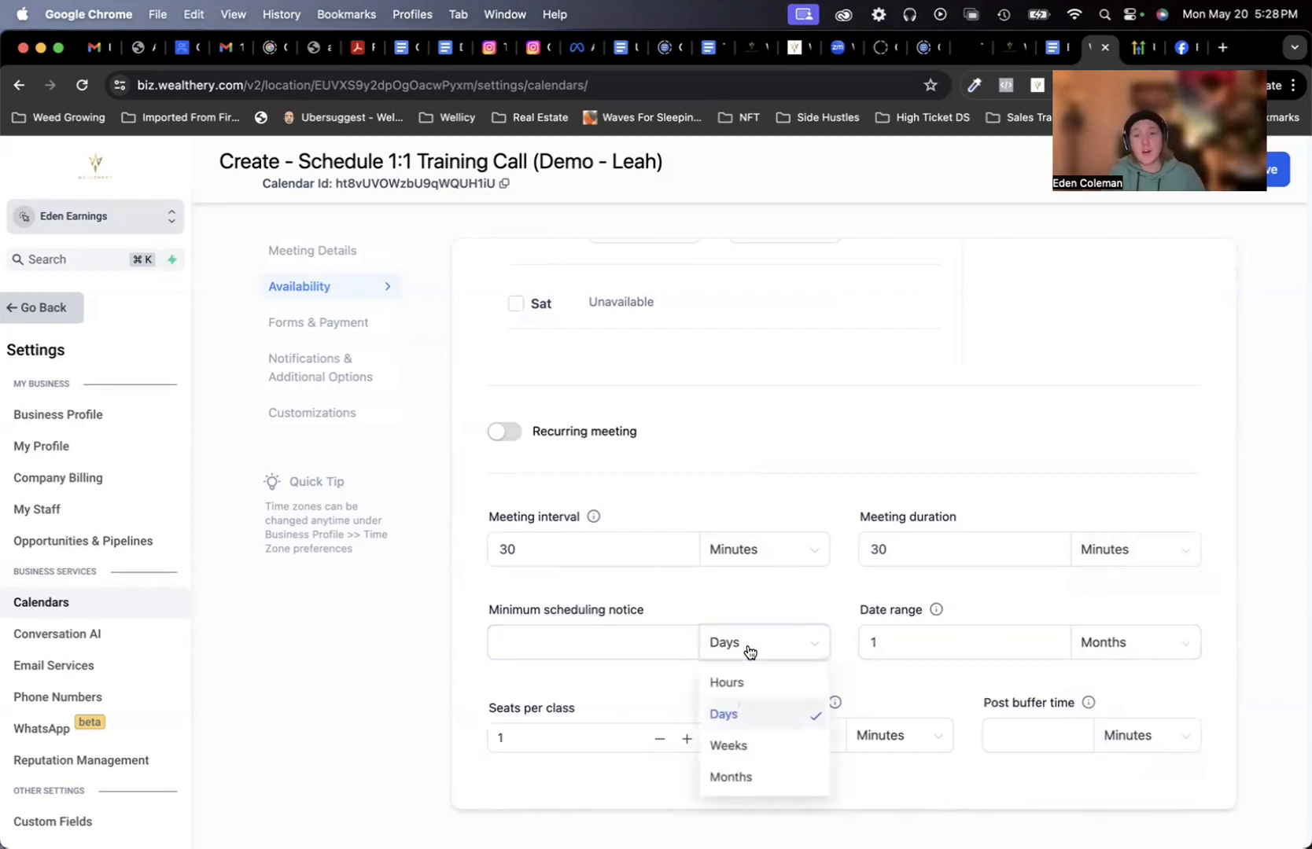
click(721, 684)
click(586, 640)
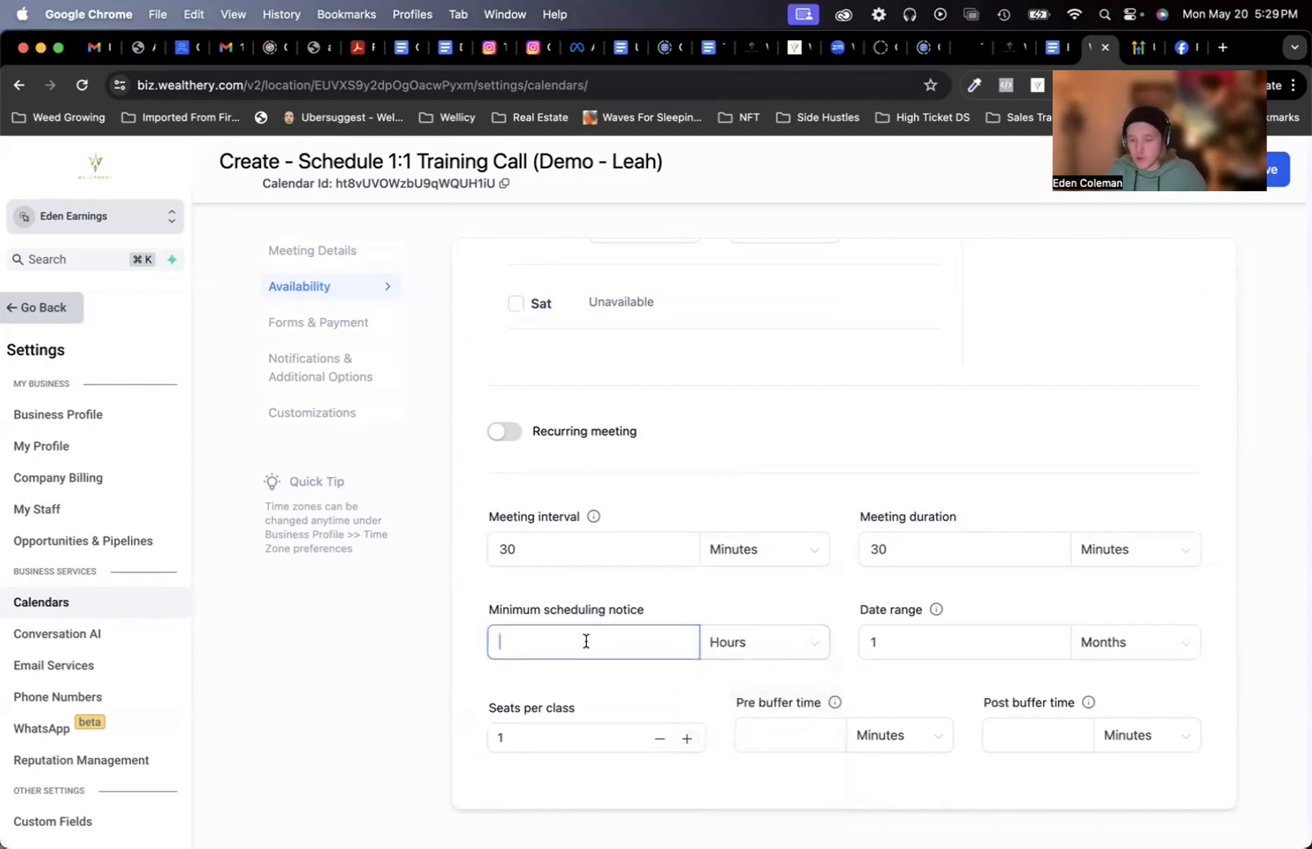
text(24)
click(618, 693)
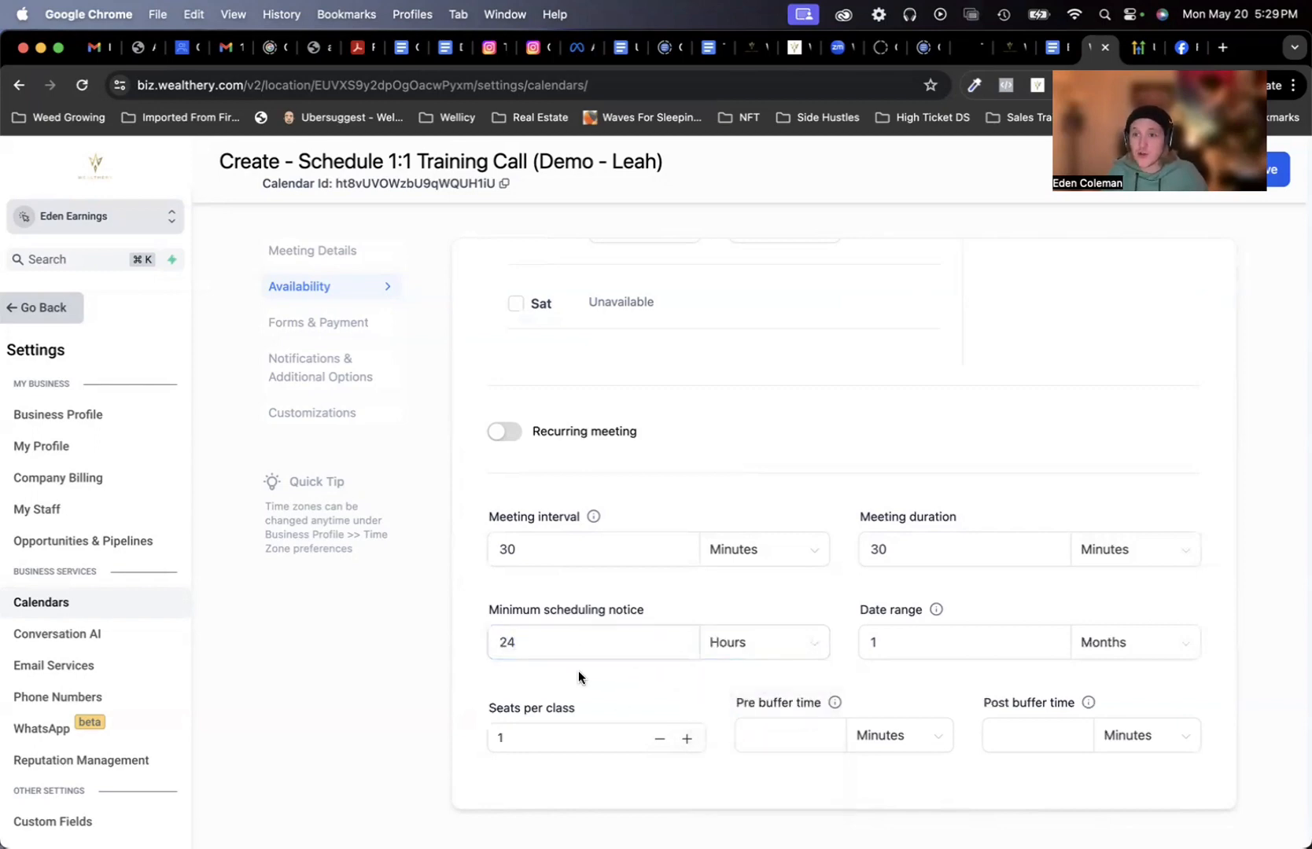
Step: Clear the minimum scheduling notice and re-enter it as 24 hours
double_click(530, 645)
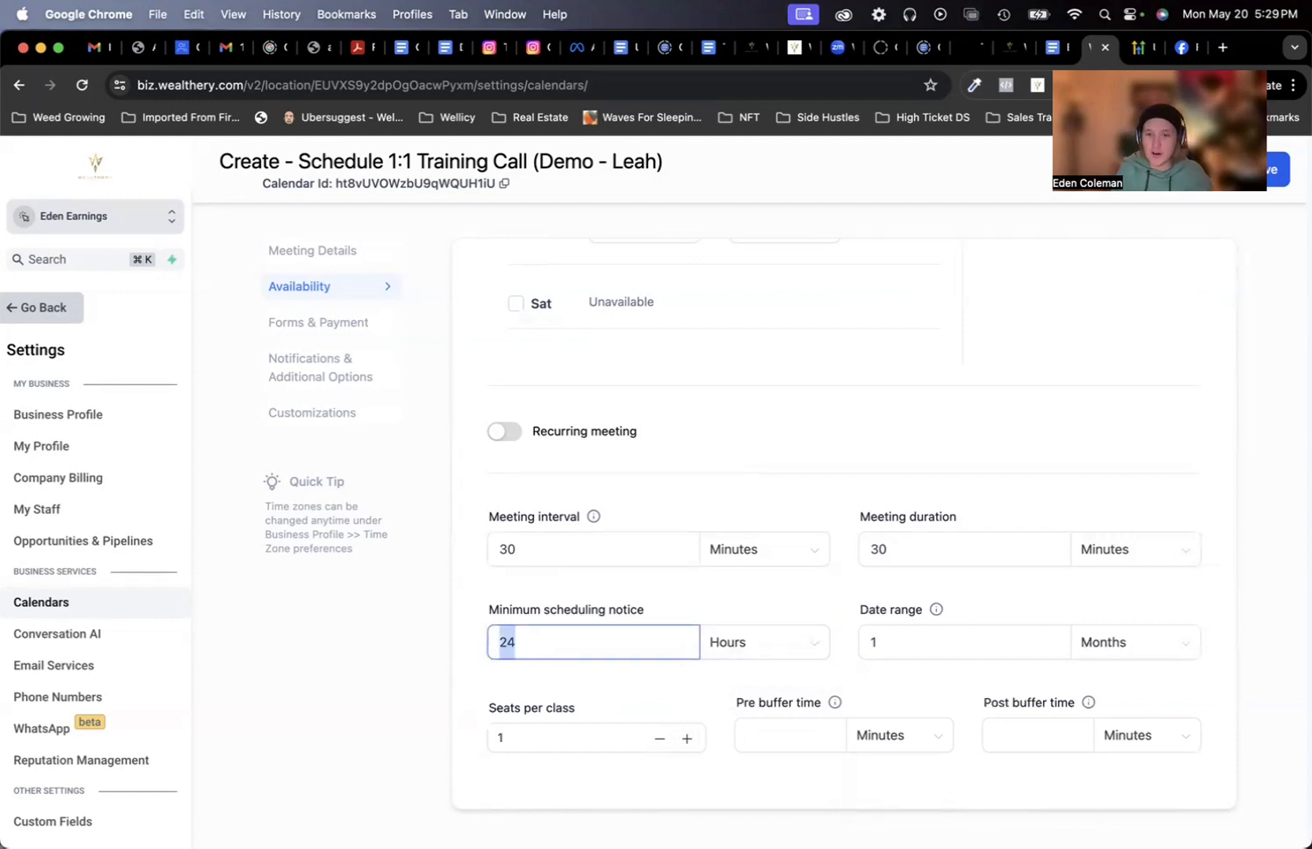
key(BackSpace)
click(723, 643)
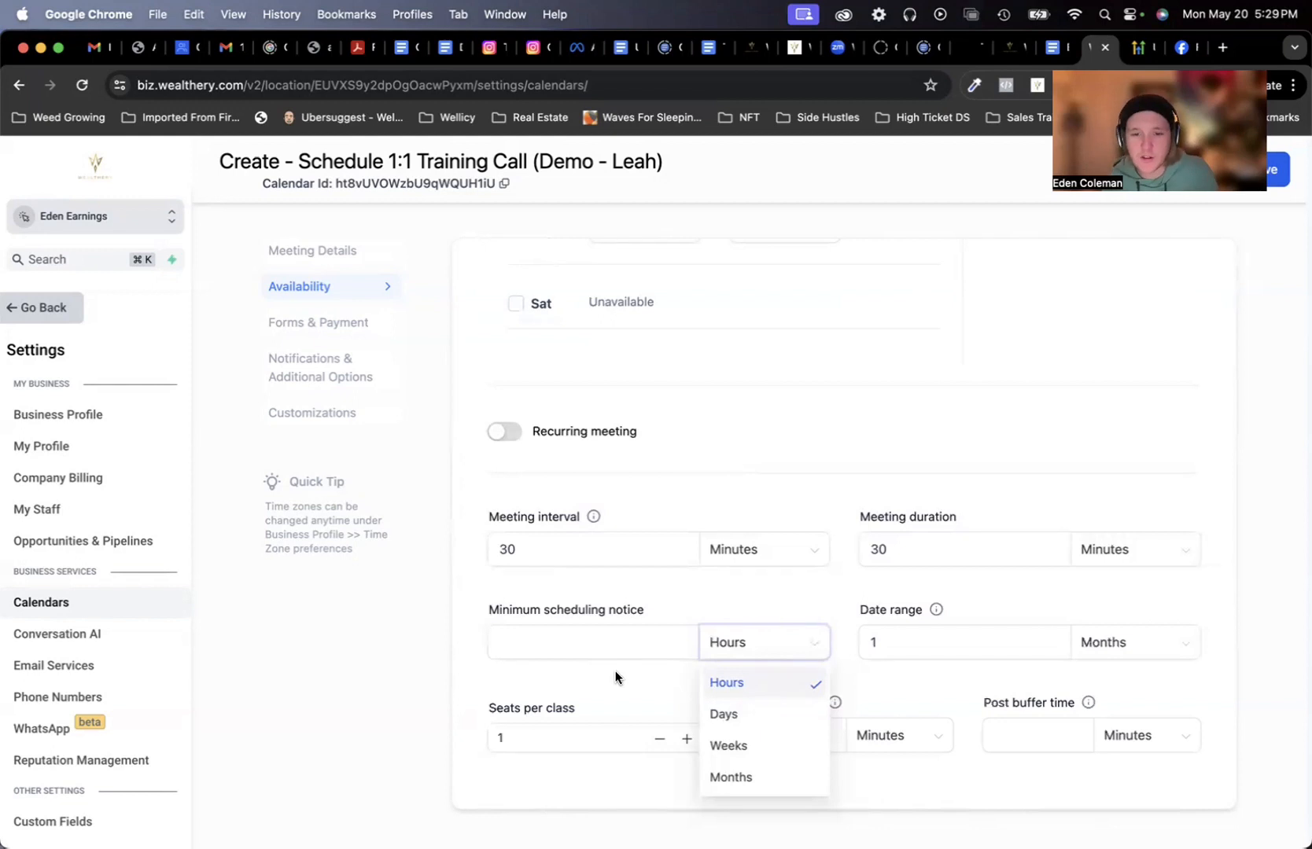
click(591, 649)
click(729, 644)
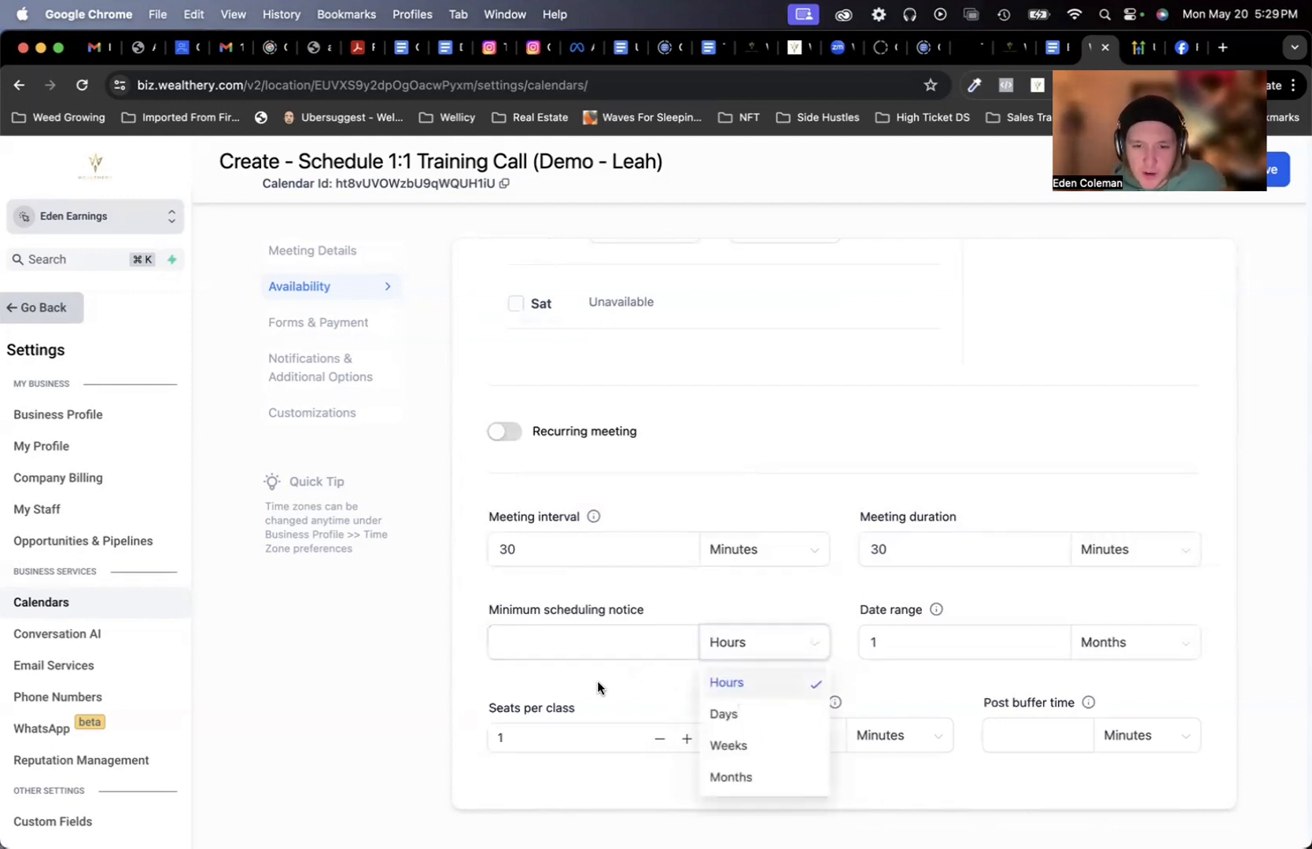
click(711, 683)
click(544, 656)
text(24)
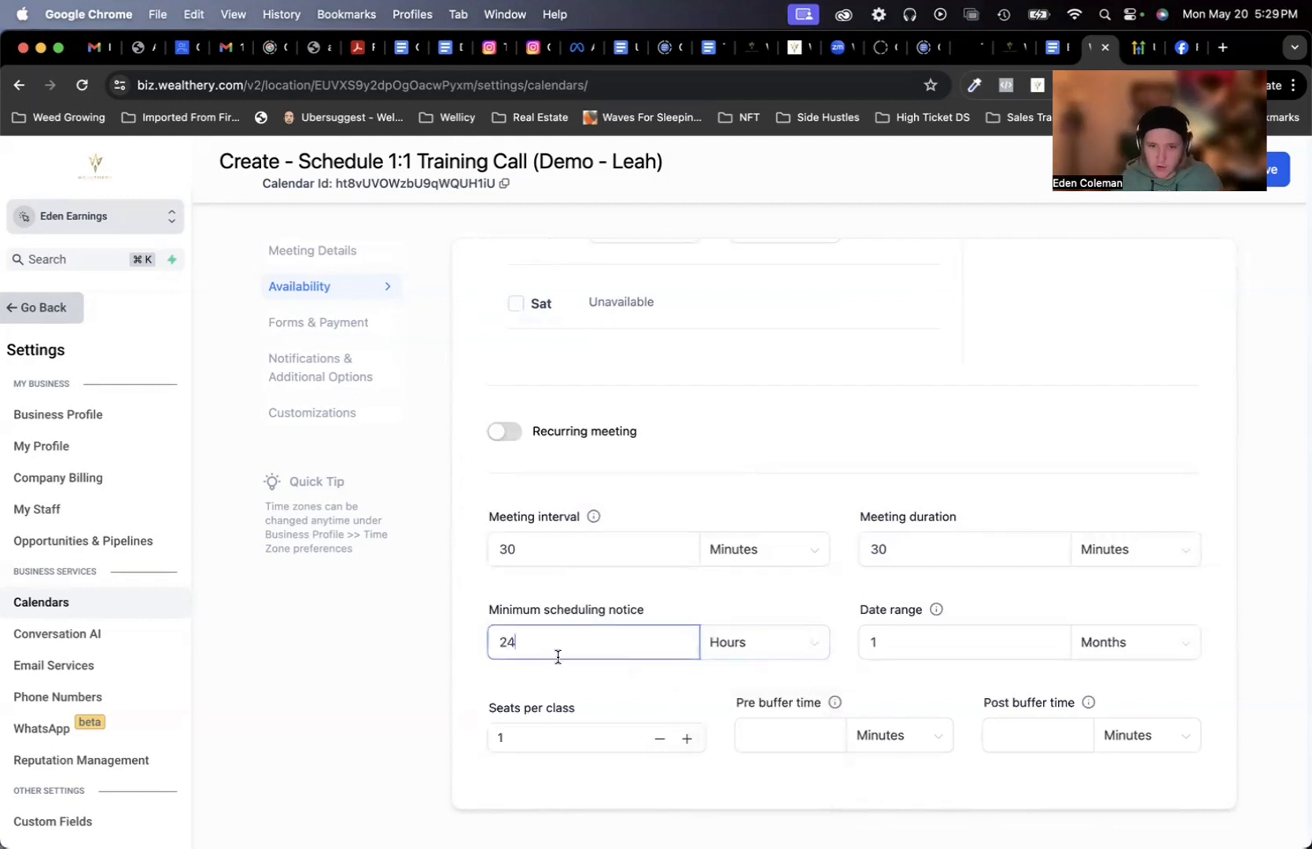
click(615, 677)
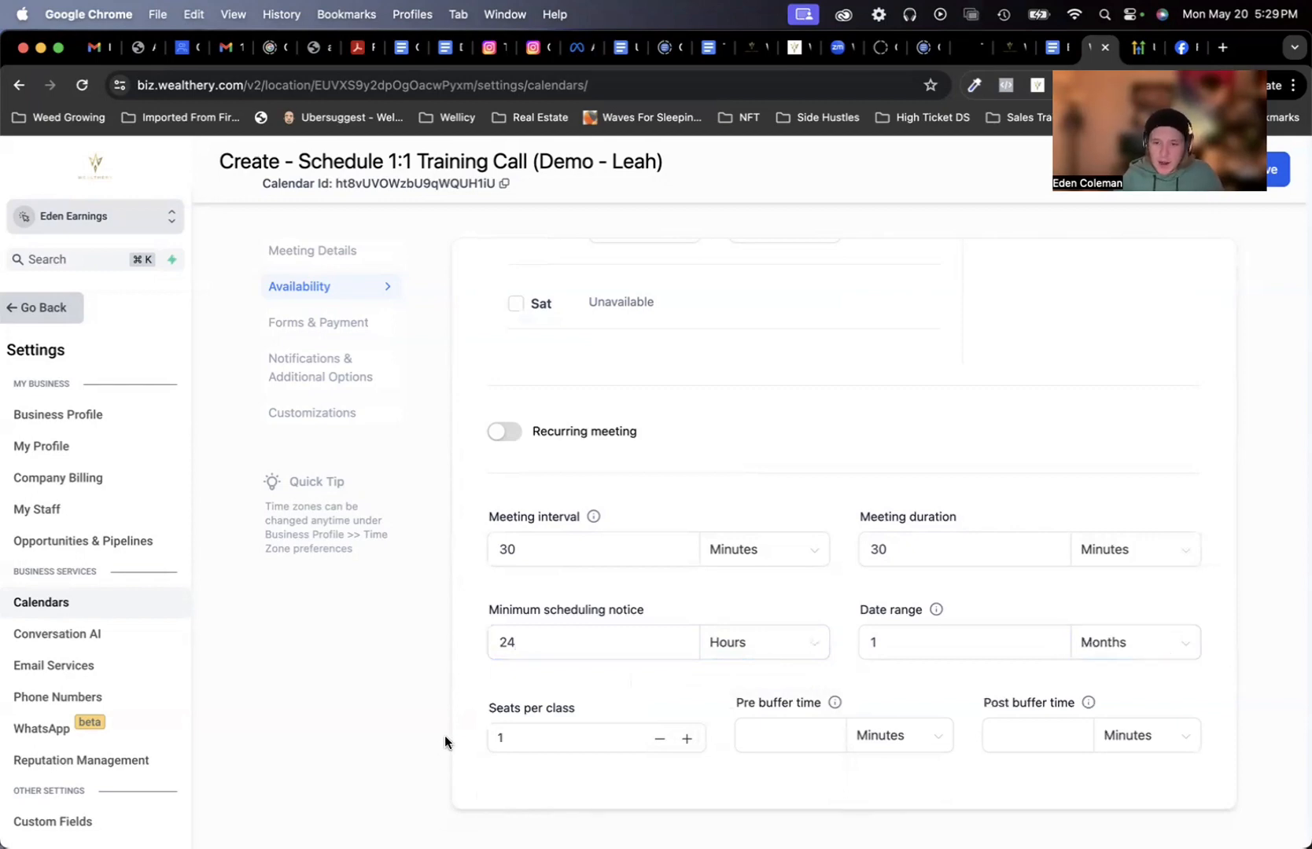
mouse_move(835, 704)
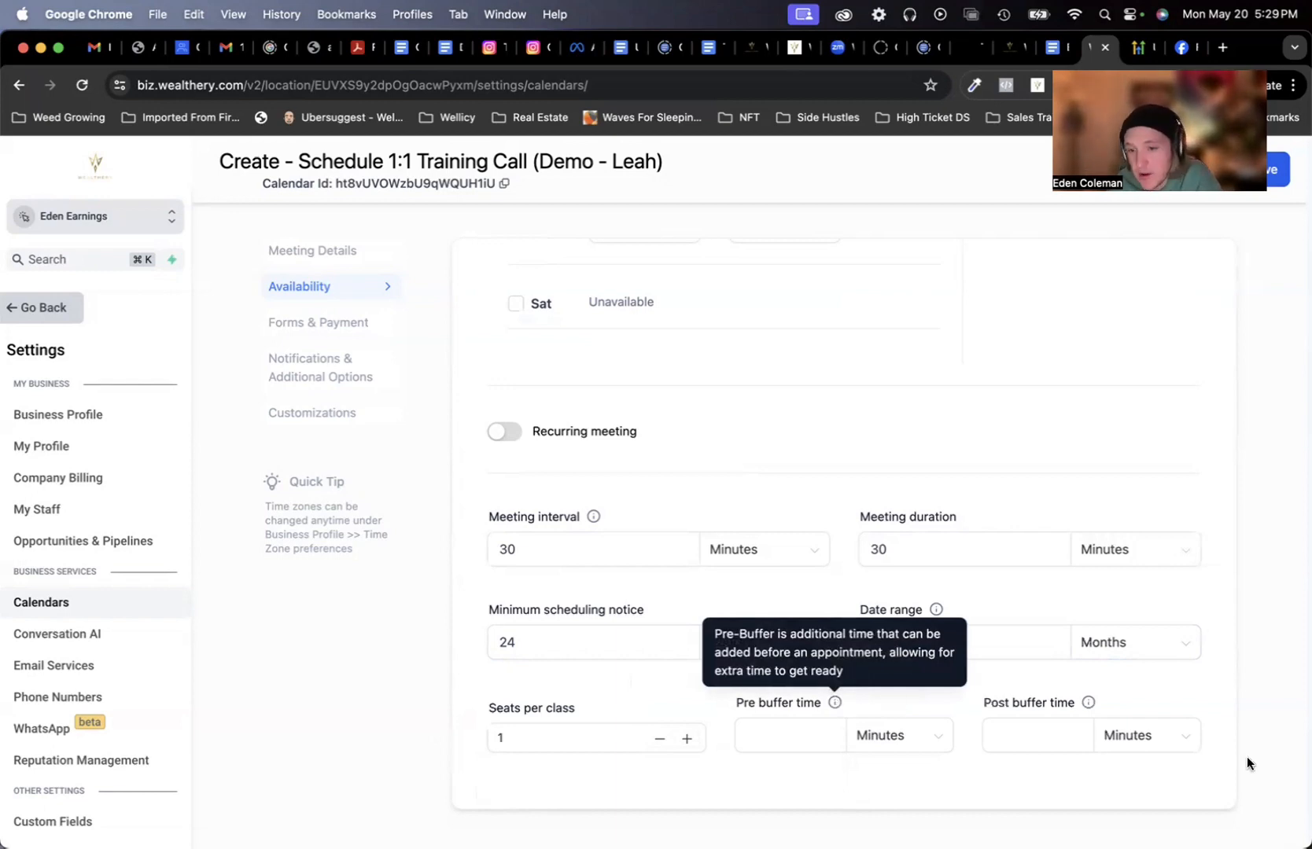
Step: Check the post buffer time and seats per class settings, and turn on the recurring meeting option
mouse_move(1087, 700)
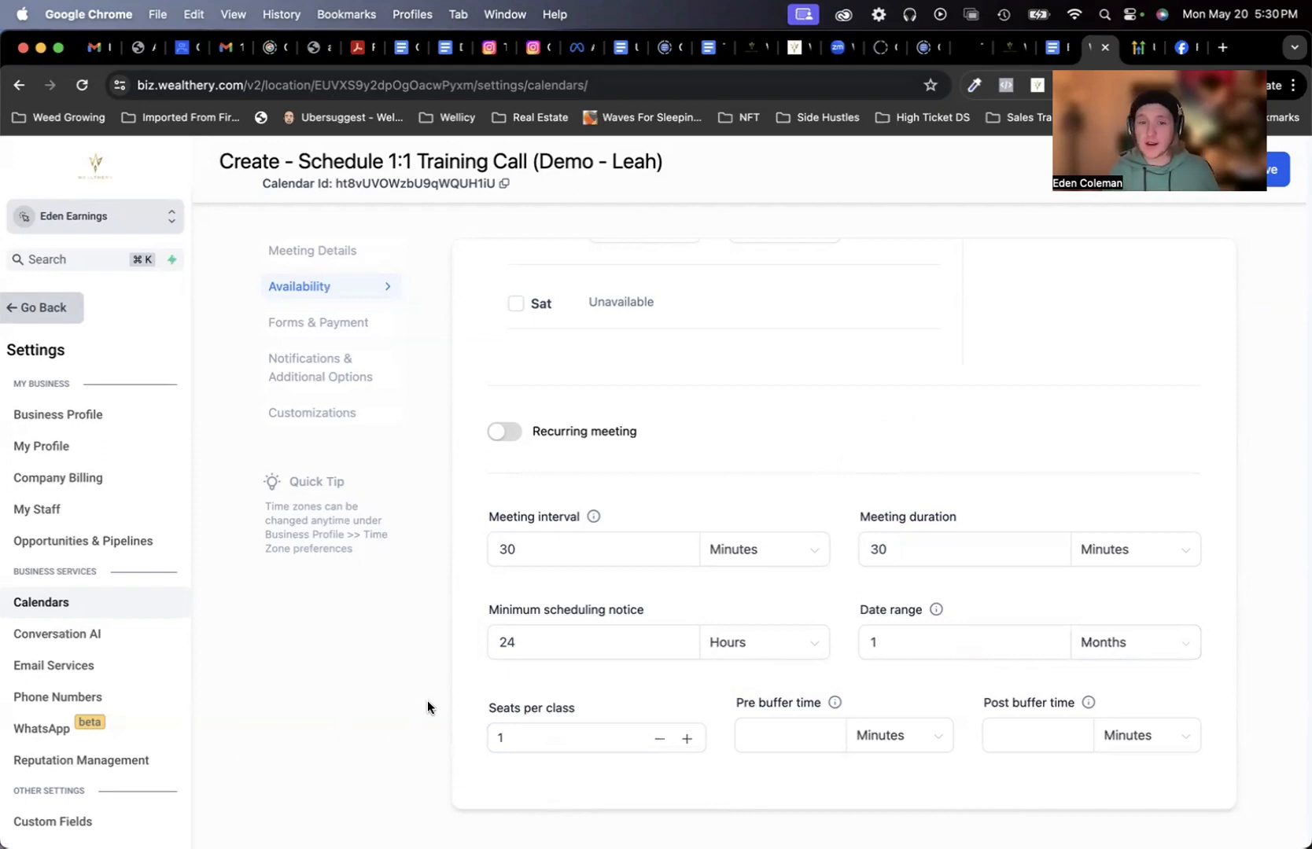
click(524, 739)
double_click(541, 744)
click(430, 730)
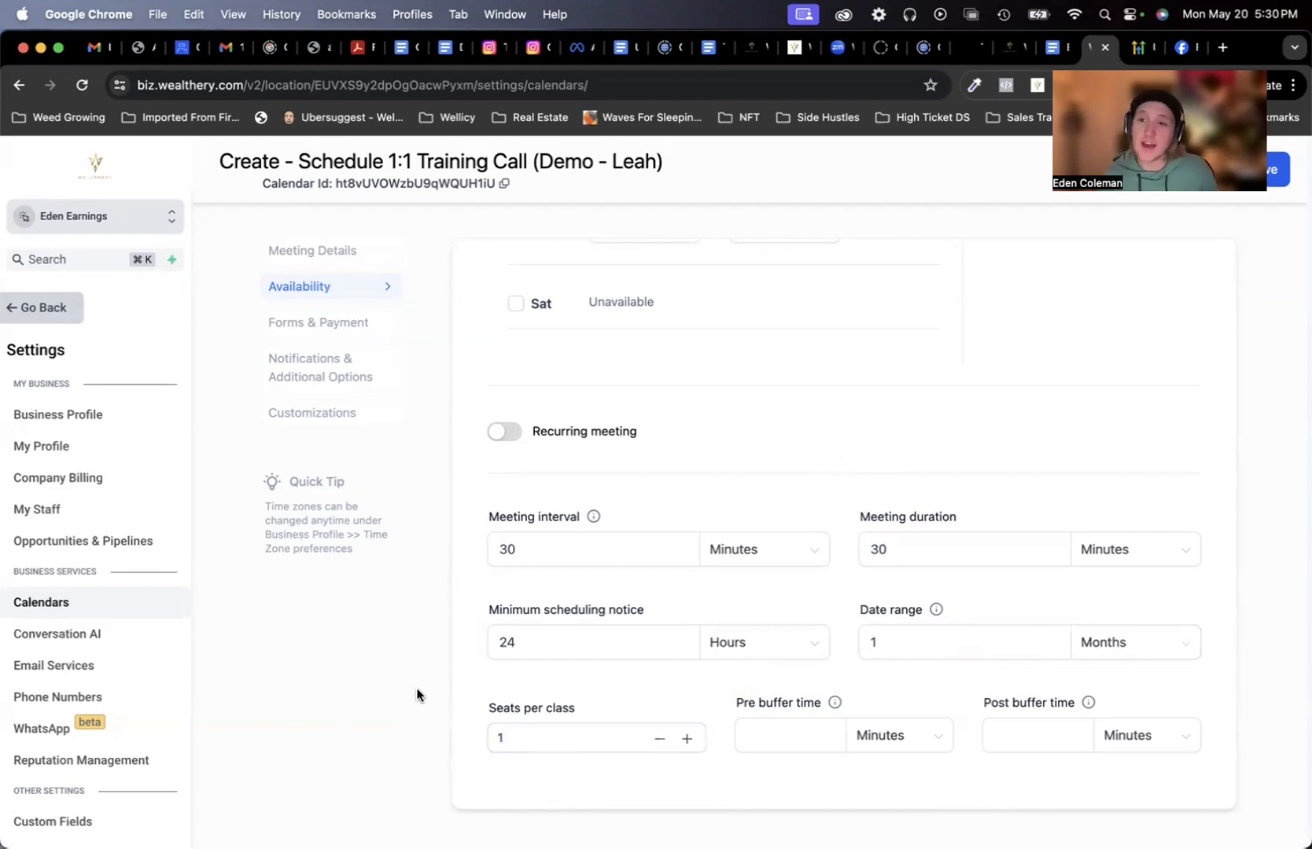
click(504, 431)
click(677, 612)
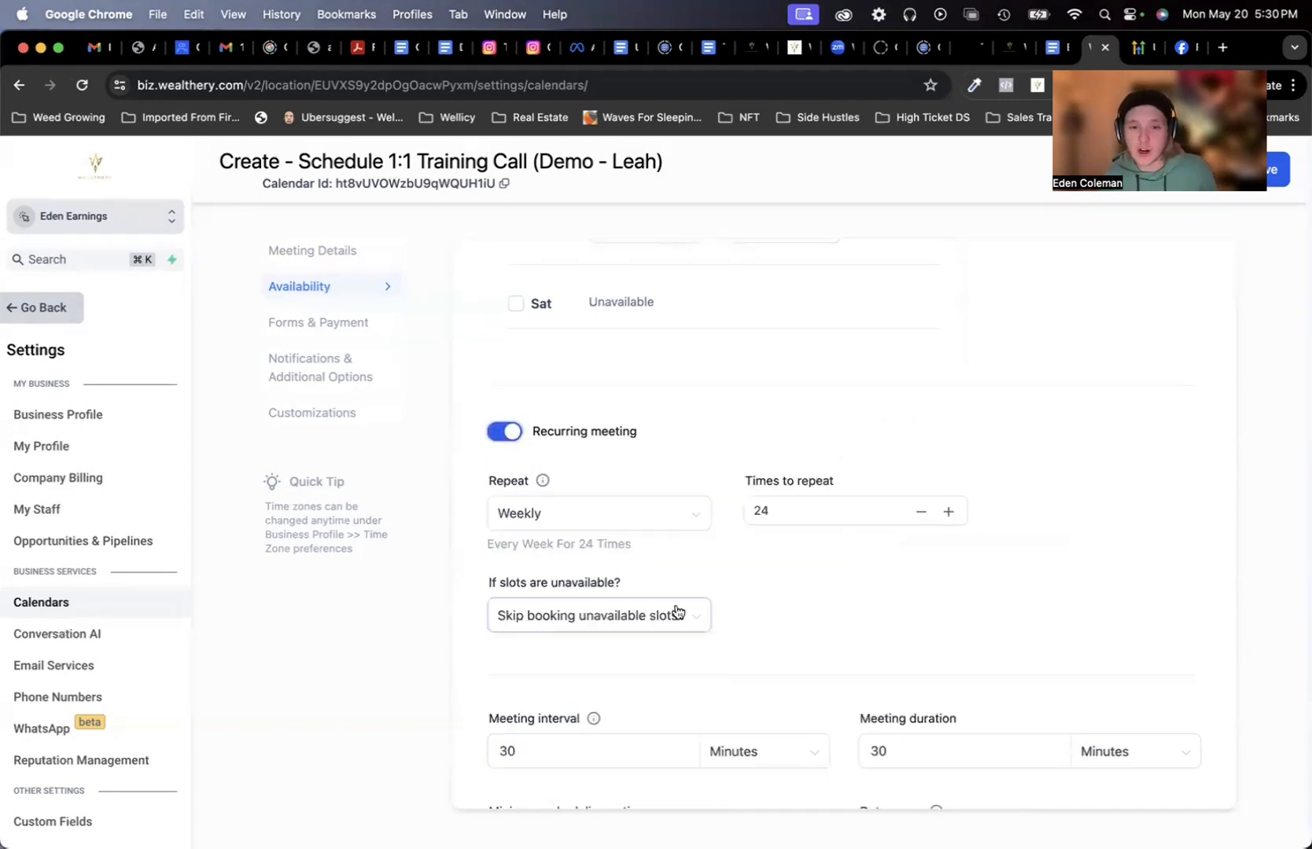
Step: Try a seats per class value of 50 and another of 100
scroll(704, 621, down, 3)
click(580, 737)
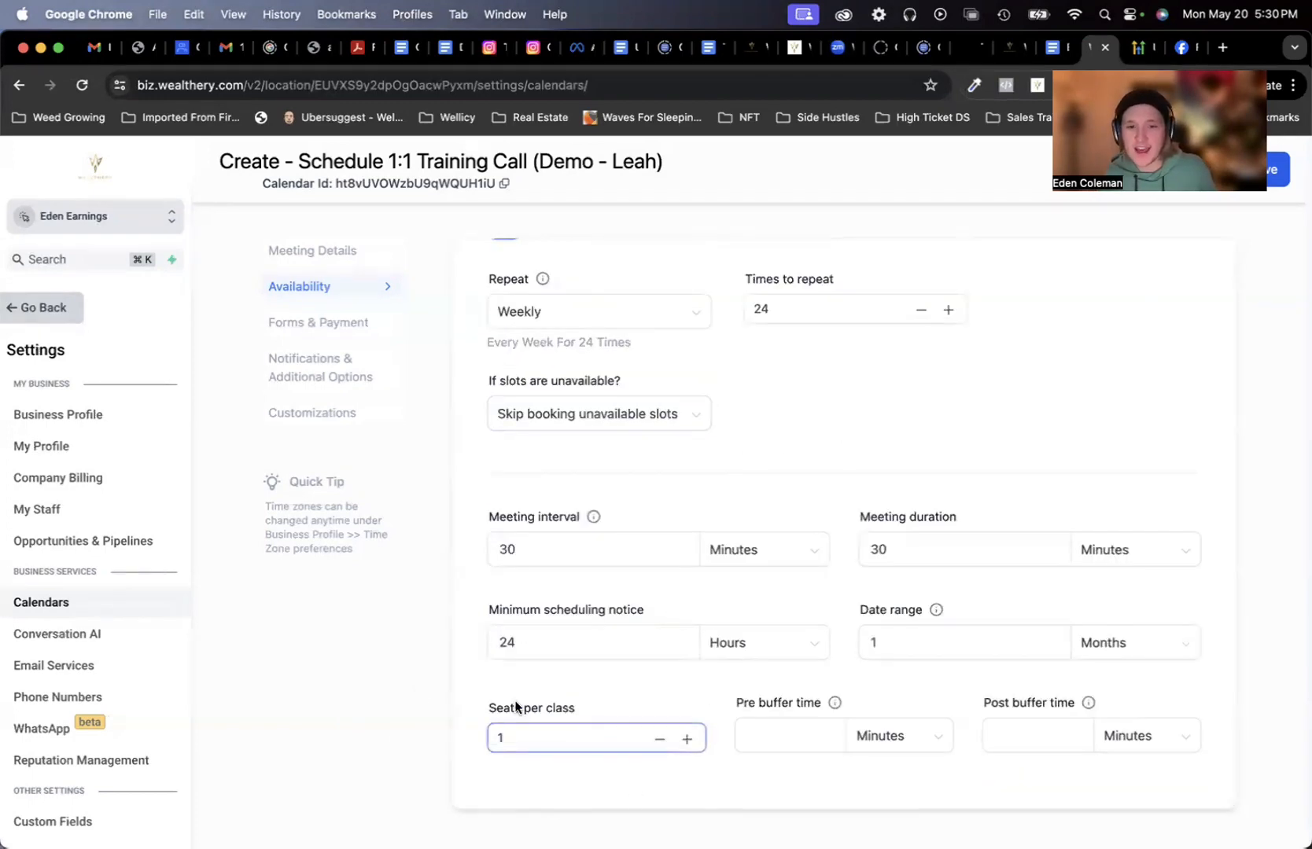
double_click(535, 732)
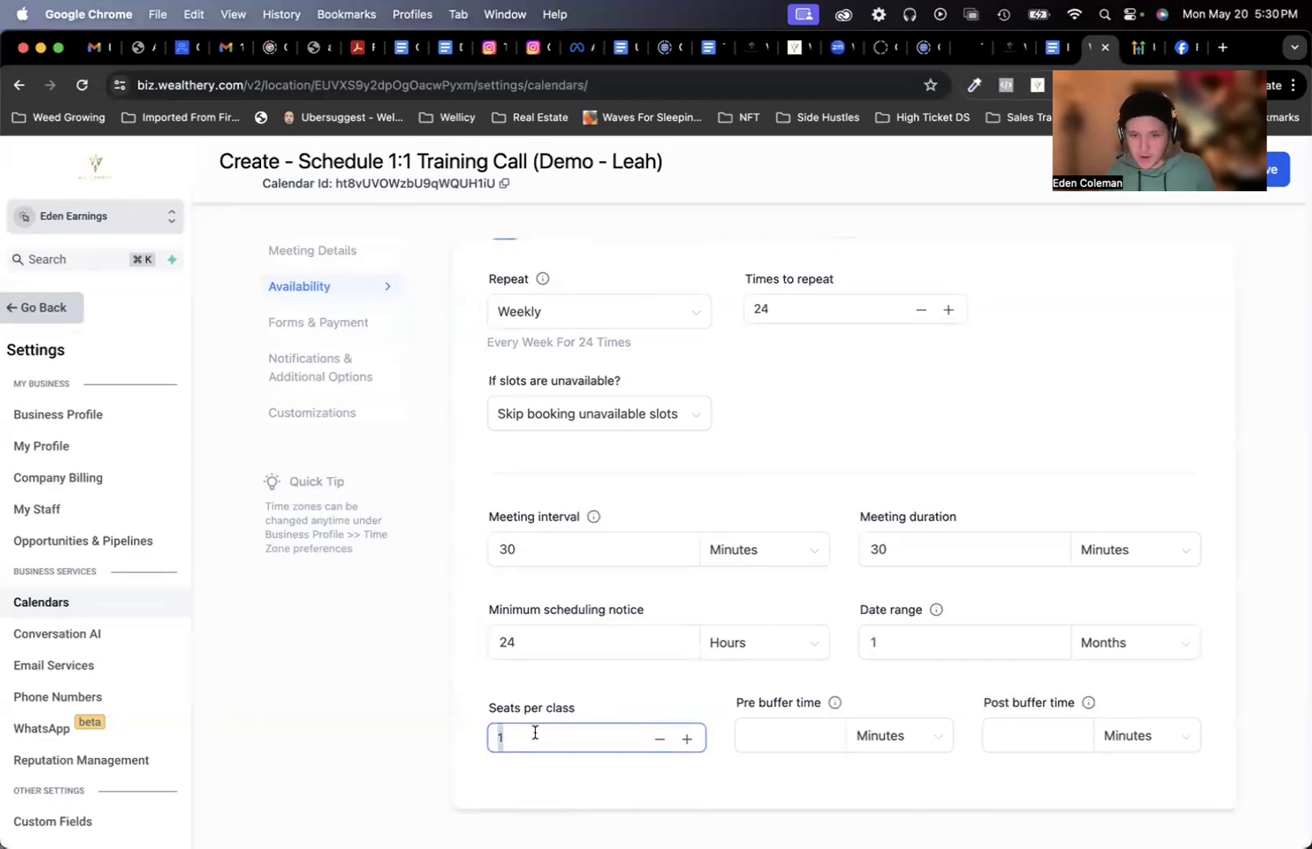
text(50)
click(492, 778)
double_click(509, 736)
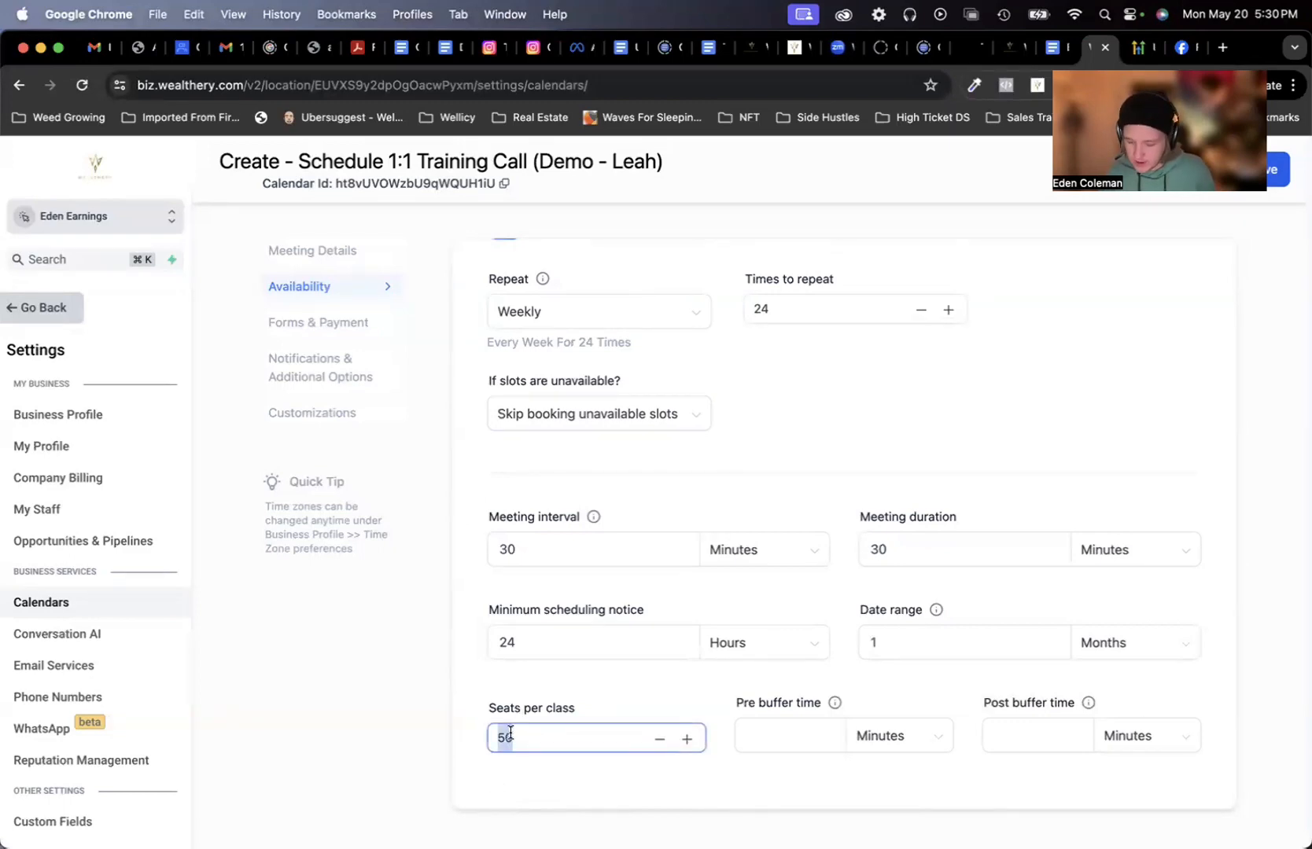
text(100)
click(529, 805)
Step: Clear the seats per class value, try 25, and reset it to 1
click(506, 732)
double_click(522, 733)
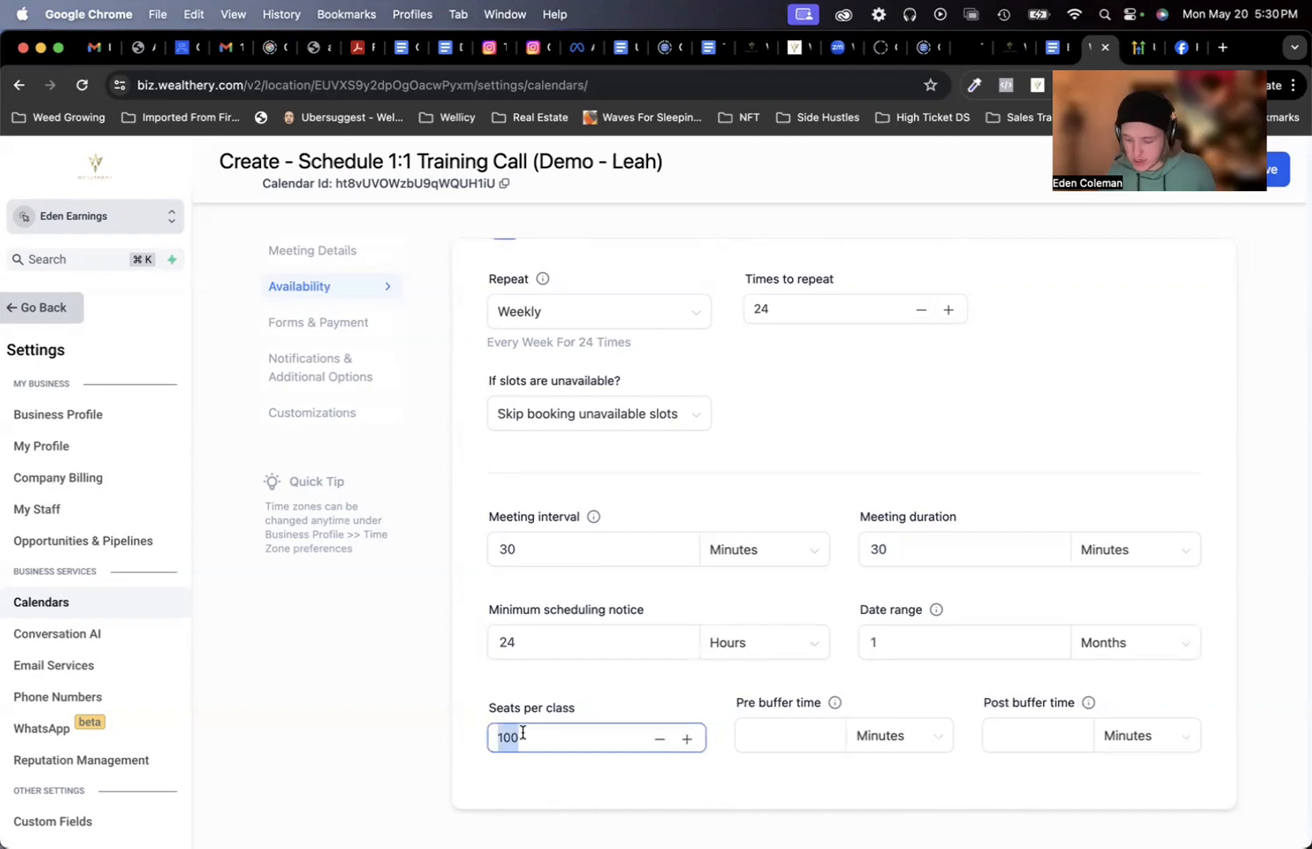
key(BackSpace)
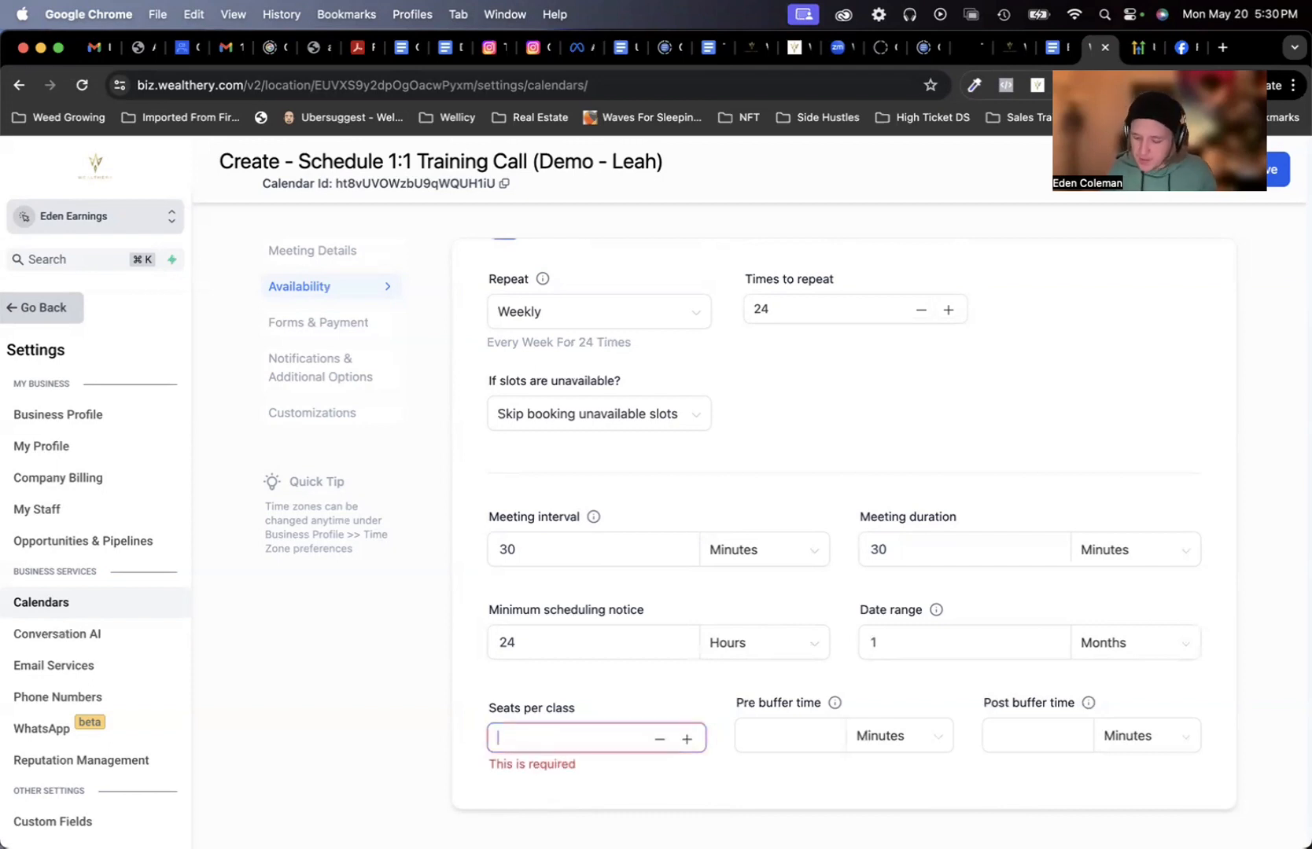
text(25)
key(BackSpace)
key(BackSpace)
text(1)
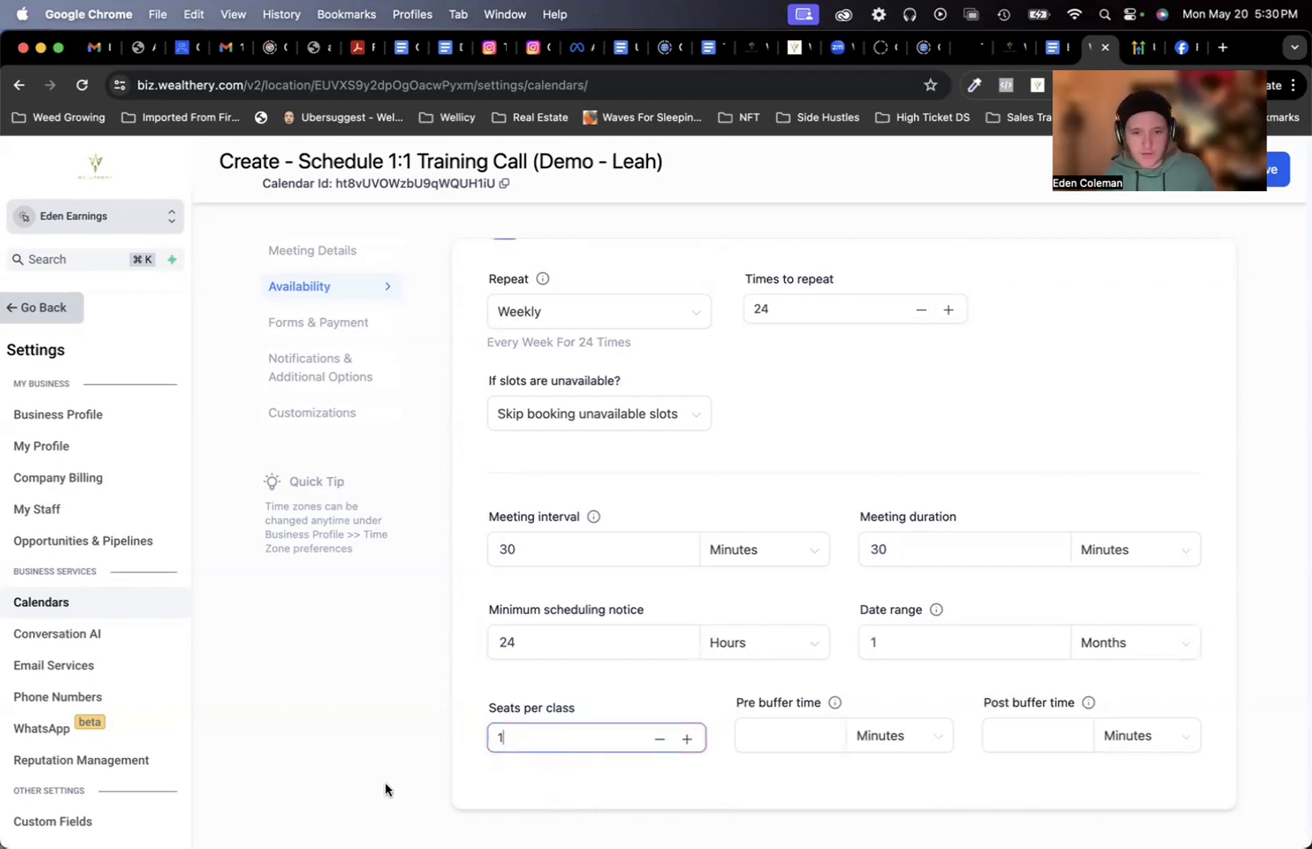
double_click(536, 736)
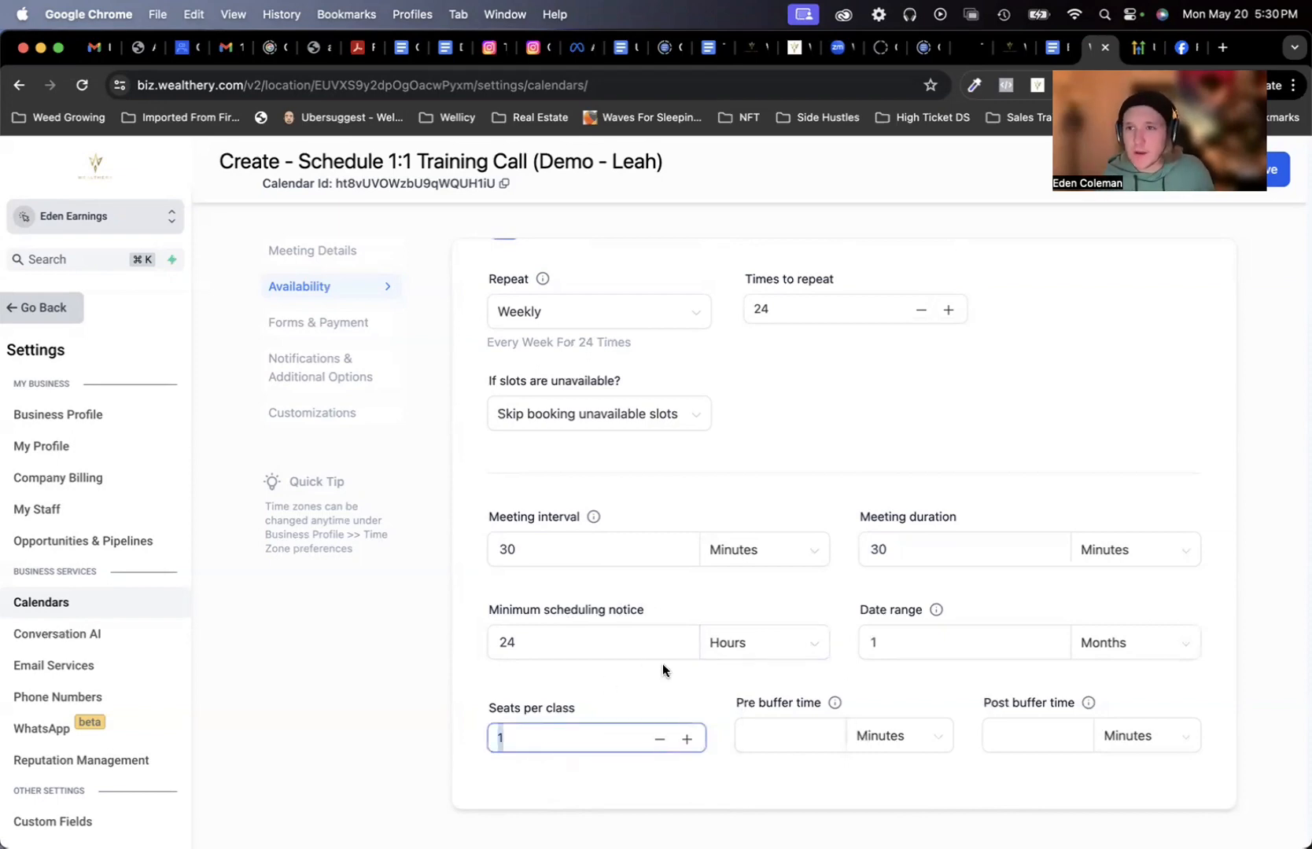
Step: Switch the recurring meeting option back off and check the explanation of the meeting interval
scroll(729, 663, up, 3)
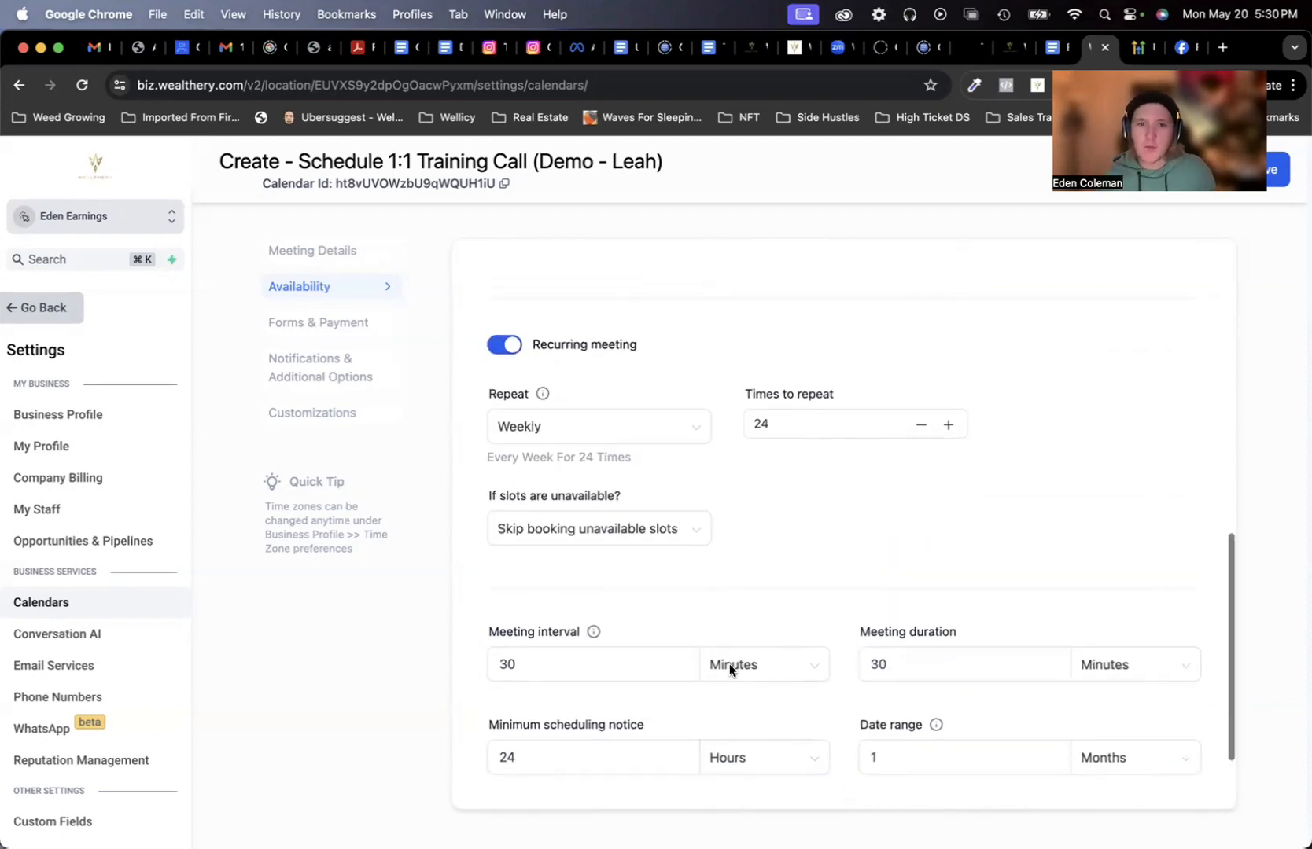
click(498, 404)
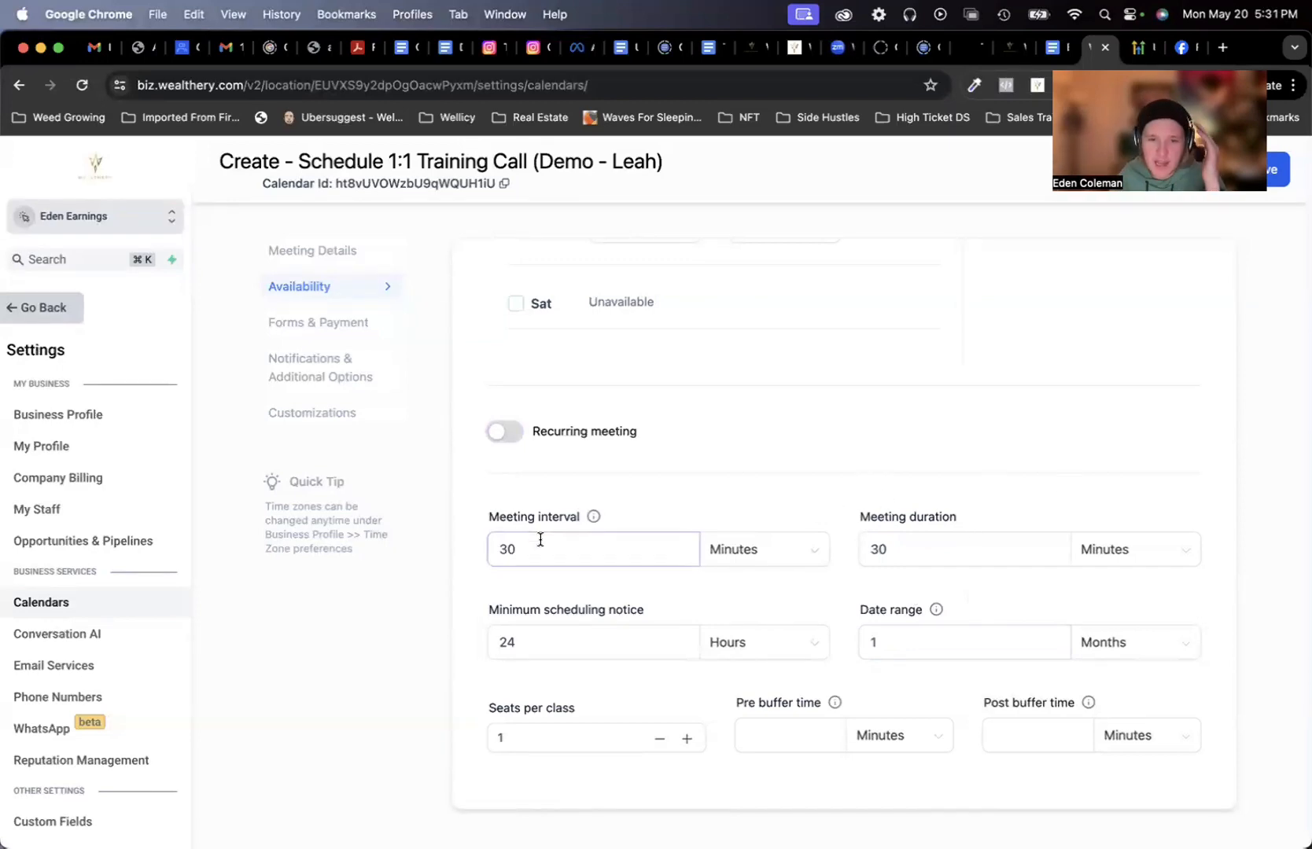
mouse_move(594, 517)
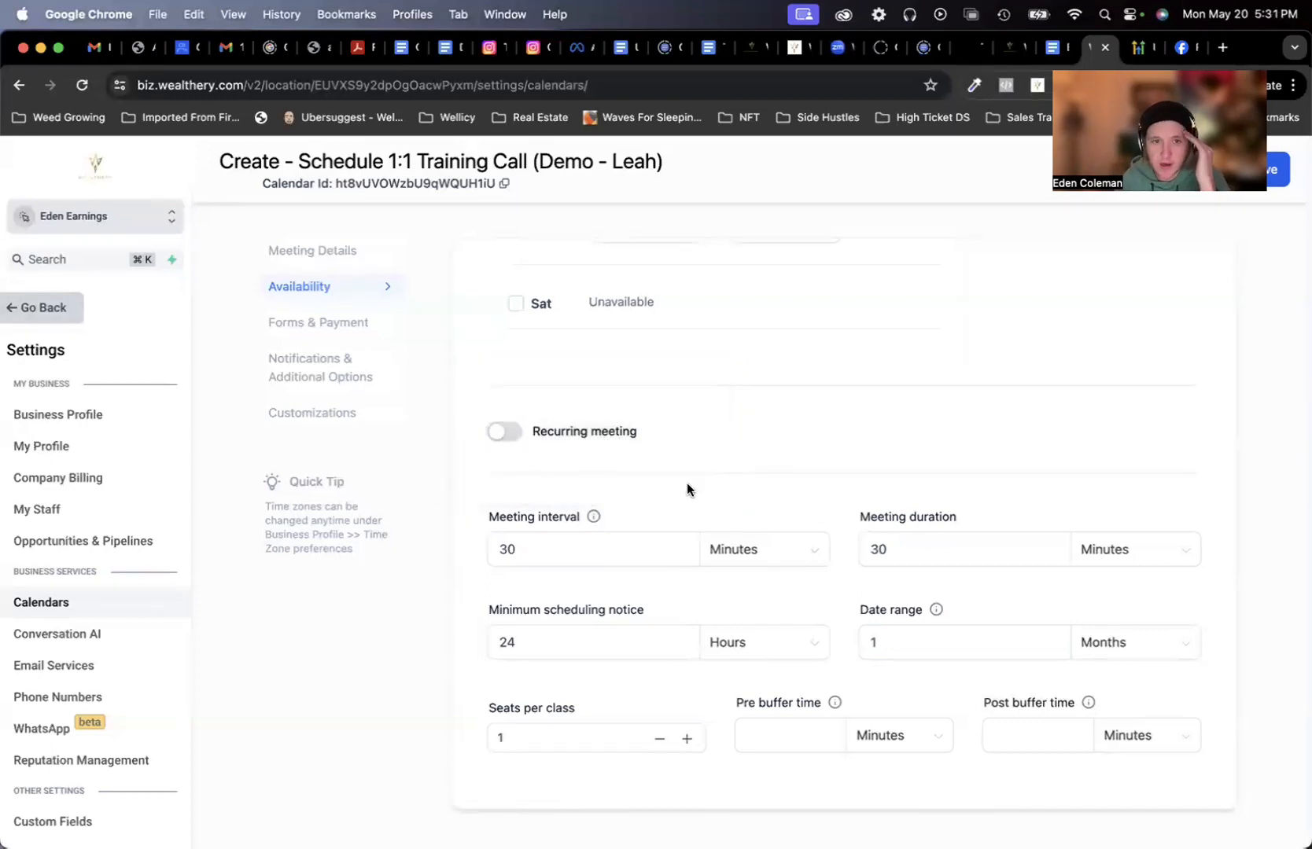
Step: Open the calendar's forms and payment settings and look through the forms available for selection
scroll(616, 503, up, 5)
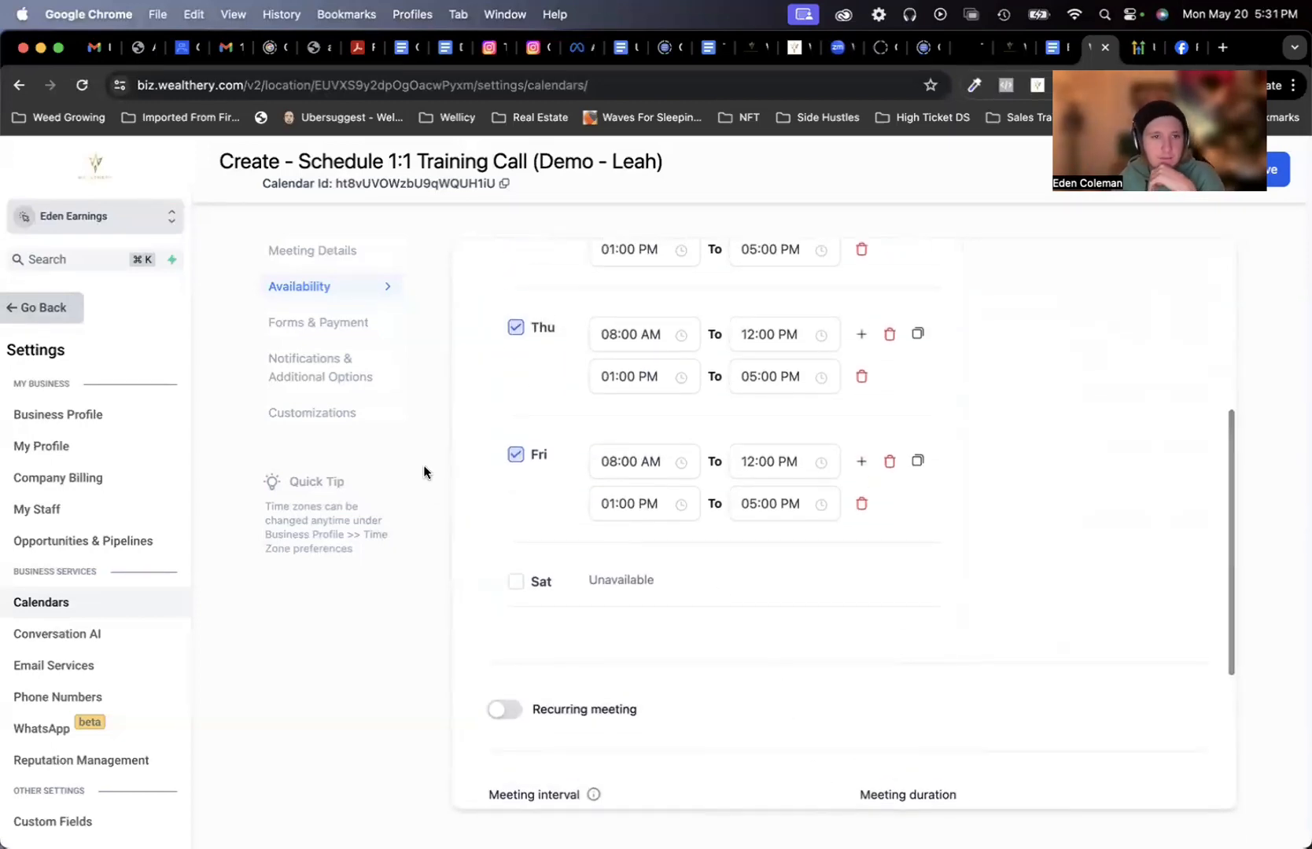
click(340, 326)
scroll(958, 597, up, 5)
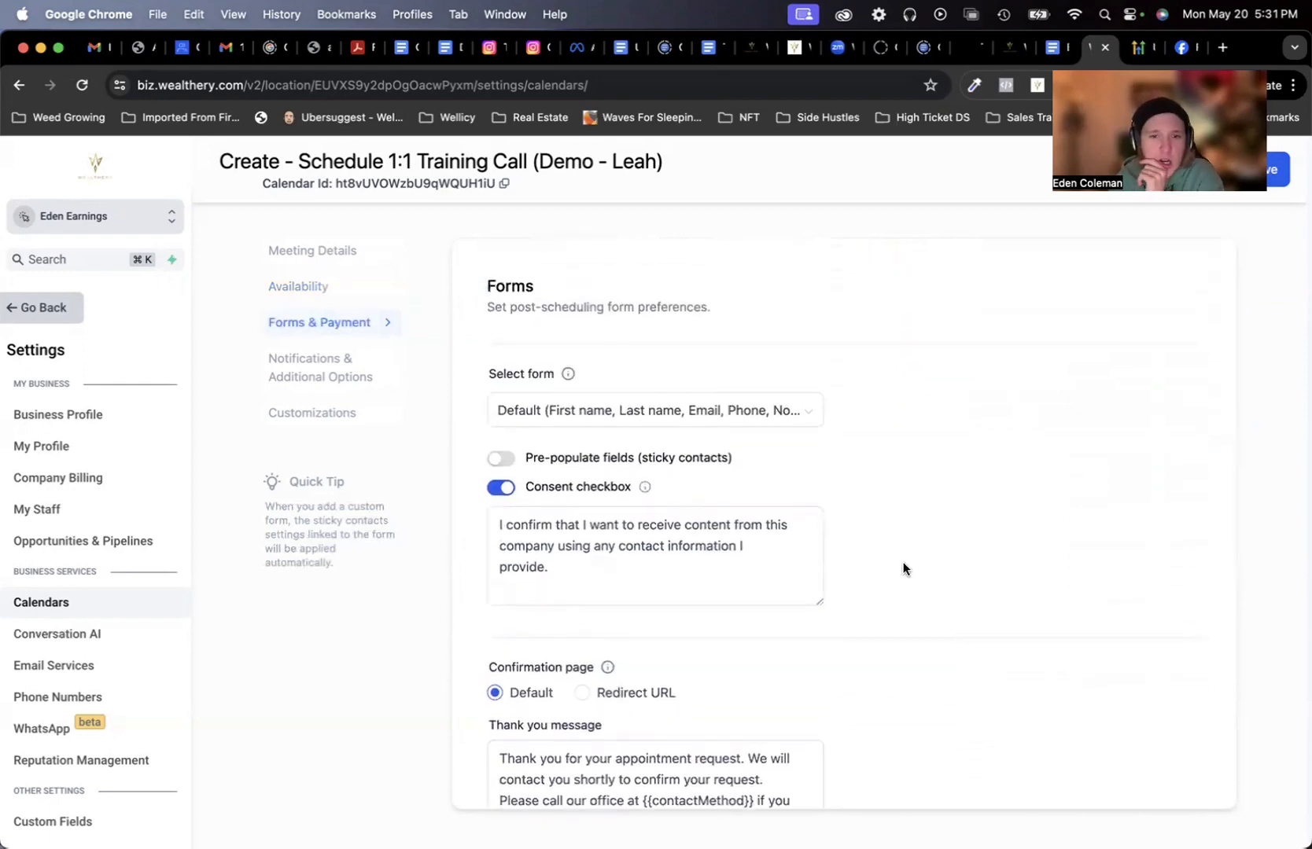
scroll(911, 560, down, 1)
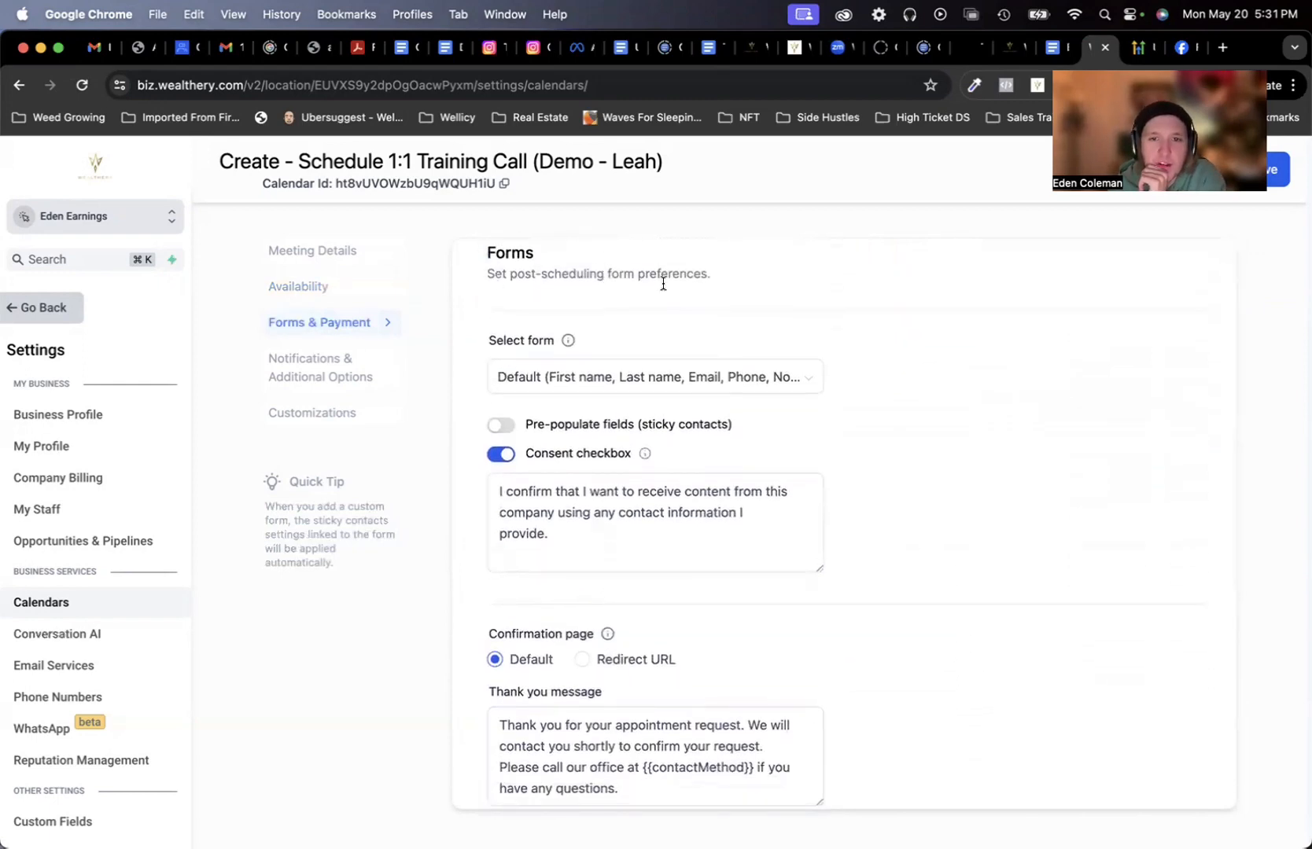
click(500, 377)
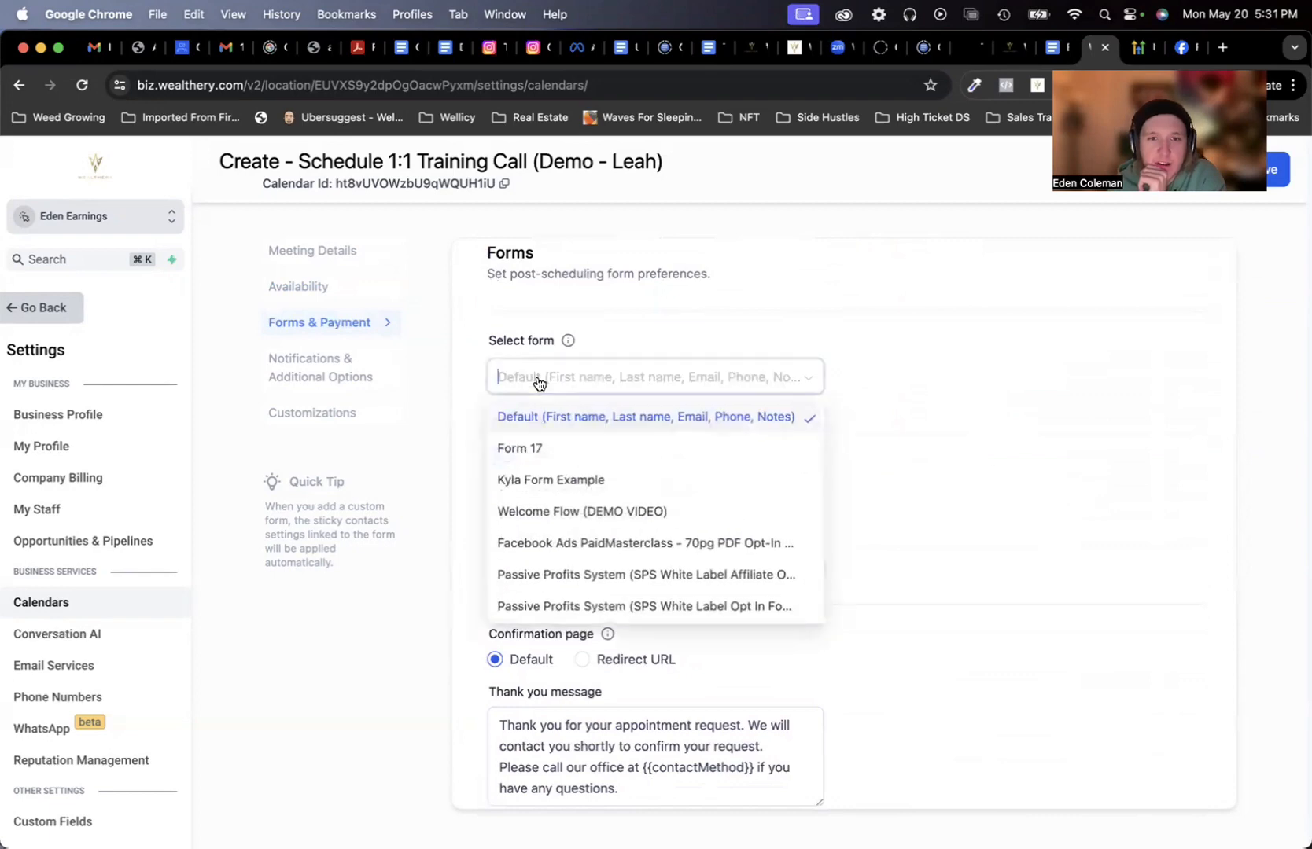
click(1018, 495)
mouse_move(566, 338)
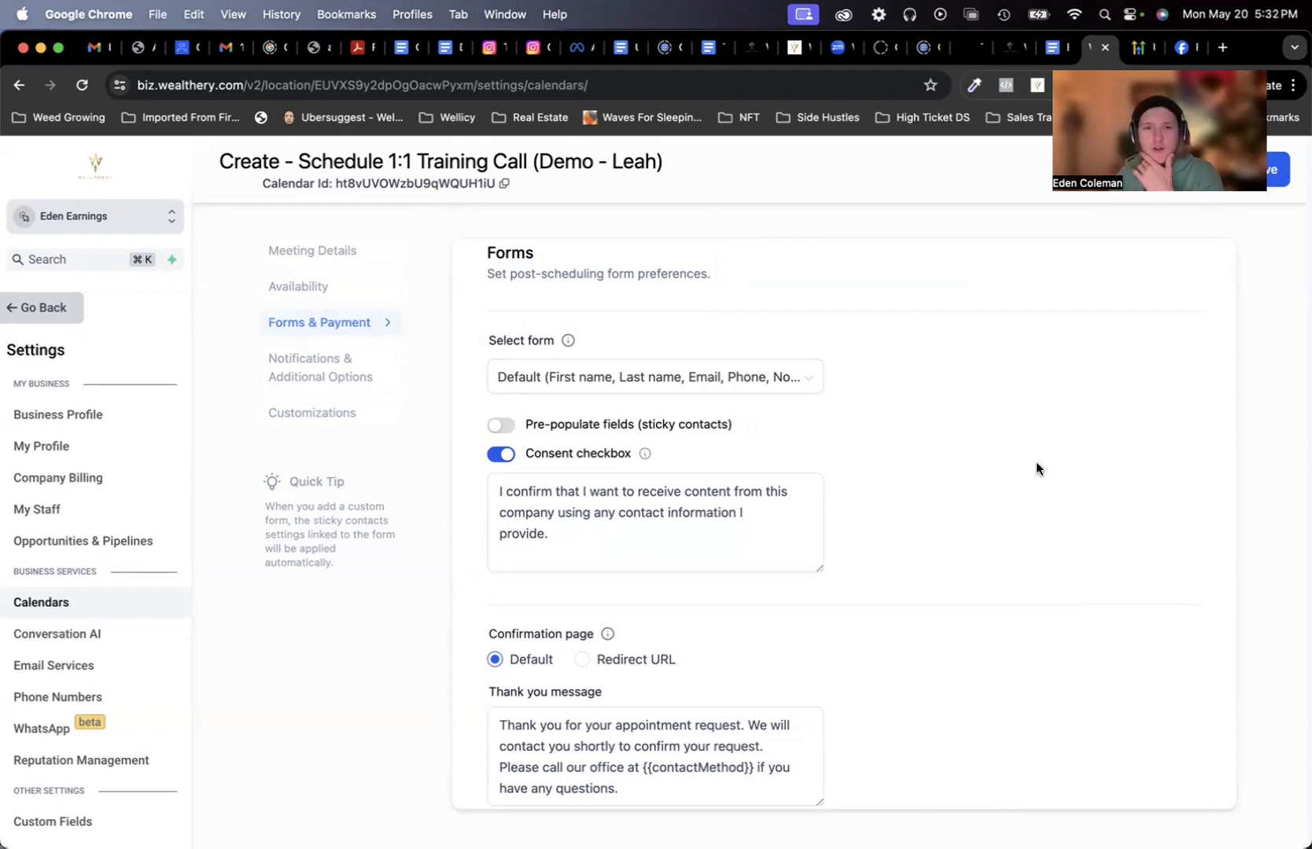
Step: Turn on pre-populated fields (sticky contacts) for the booking form
scroll(1014, 496, down, 1)
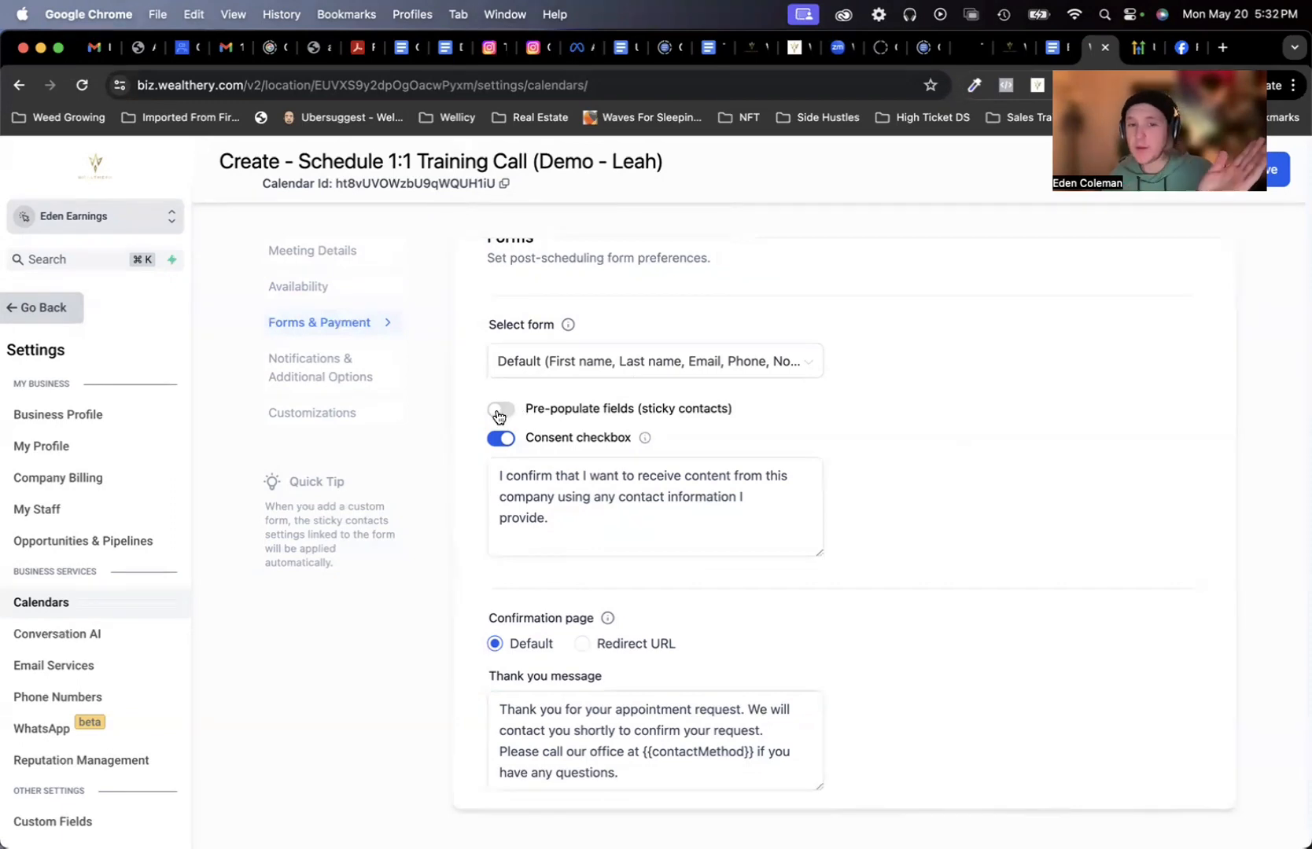
scroll(966, 542, down, 2)
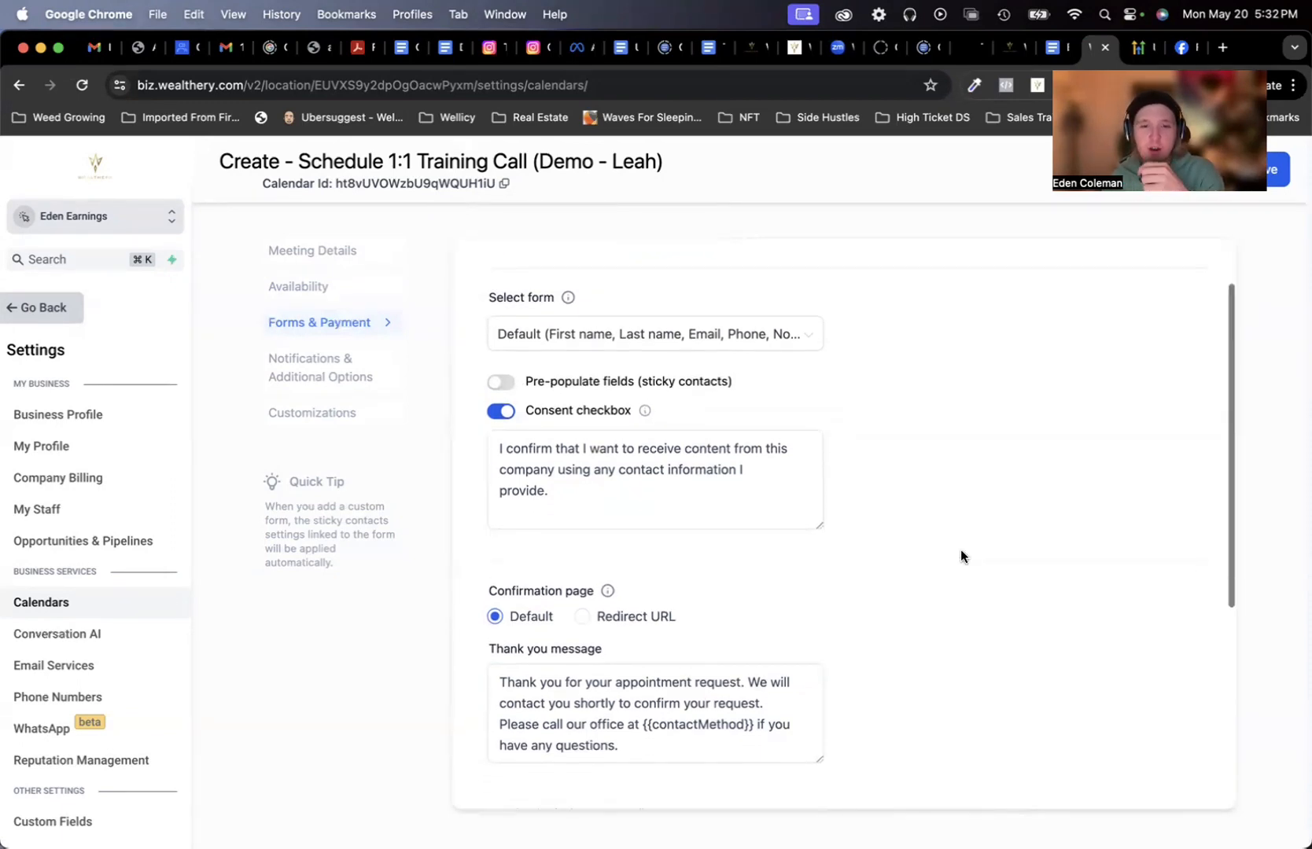
scroll(960, 556, down, 2)
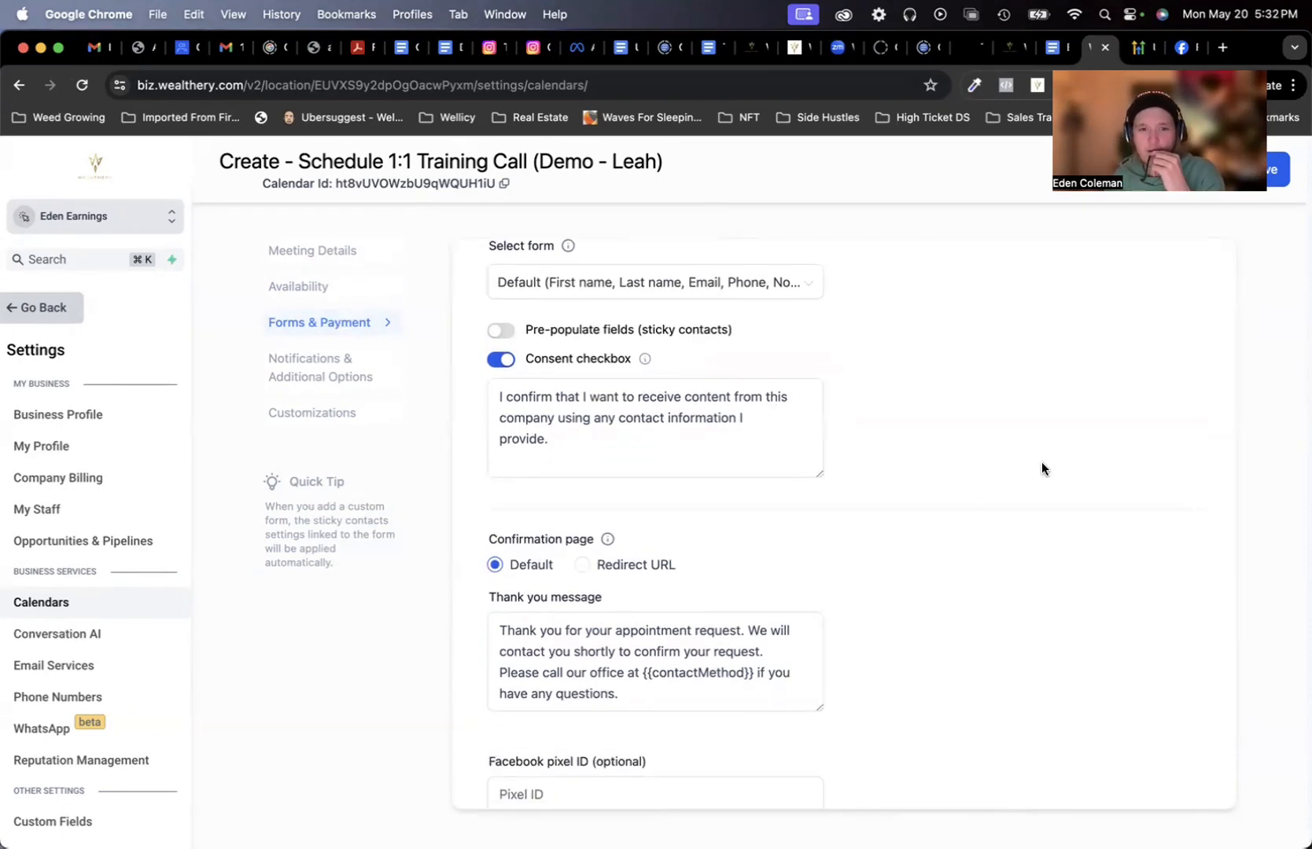
scroll(948, 455, up, 2)
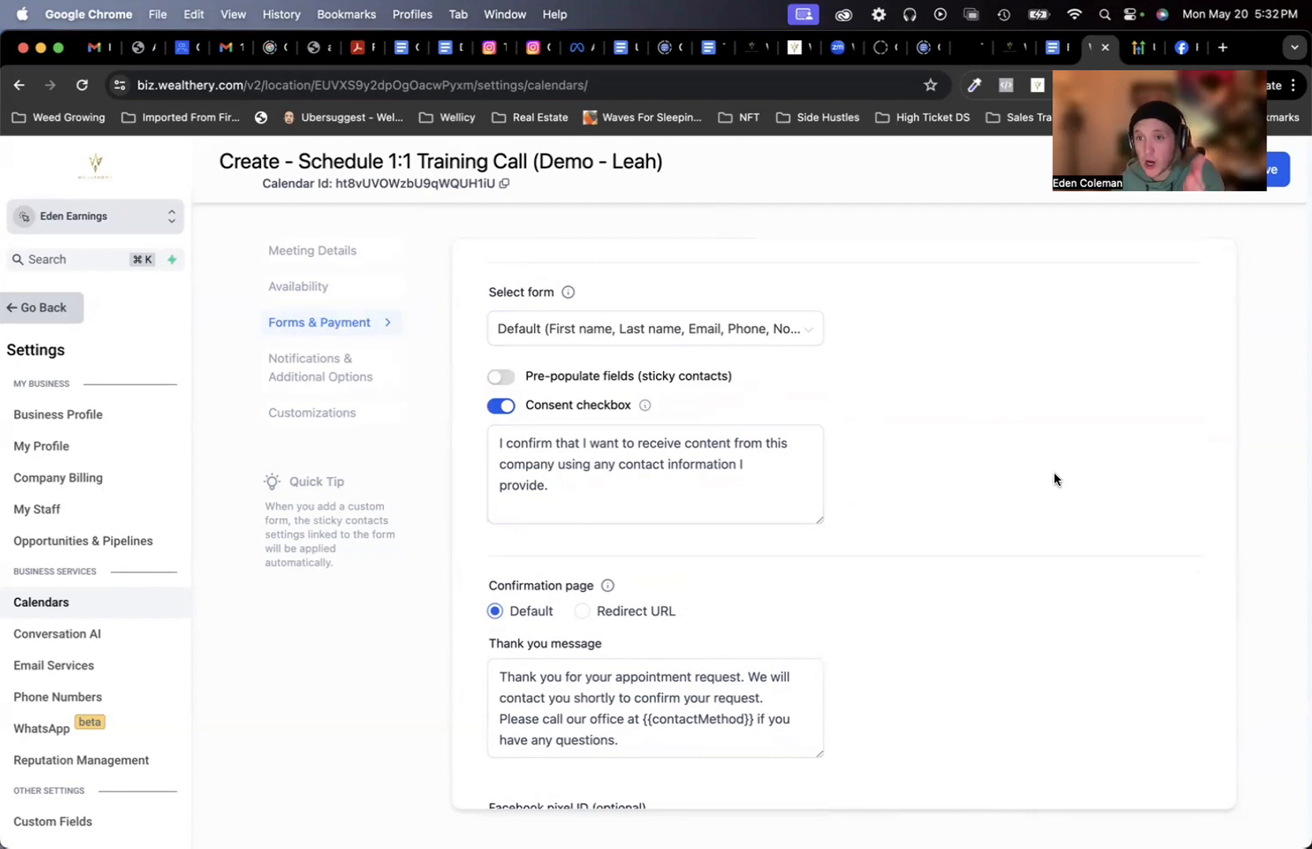
scroll(733, 523, down, 1)
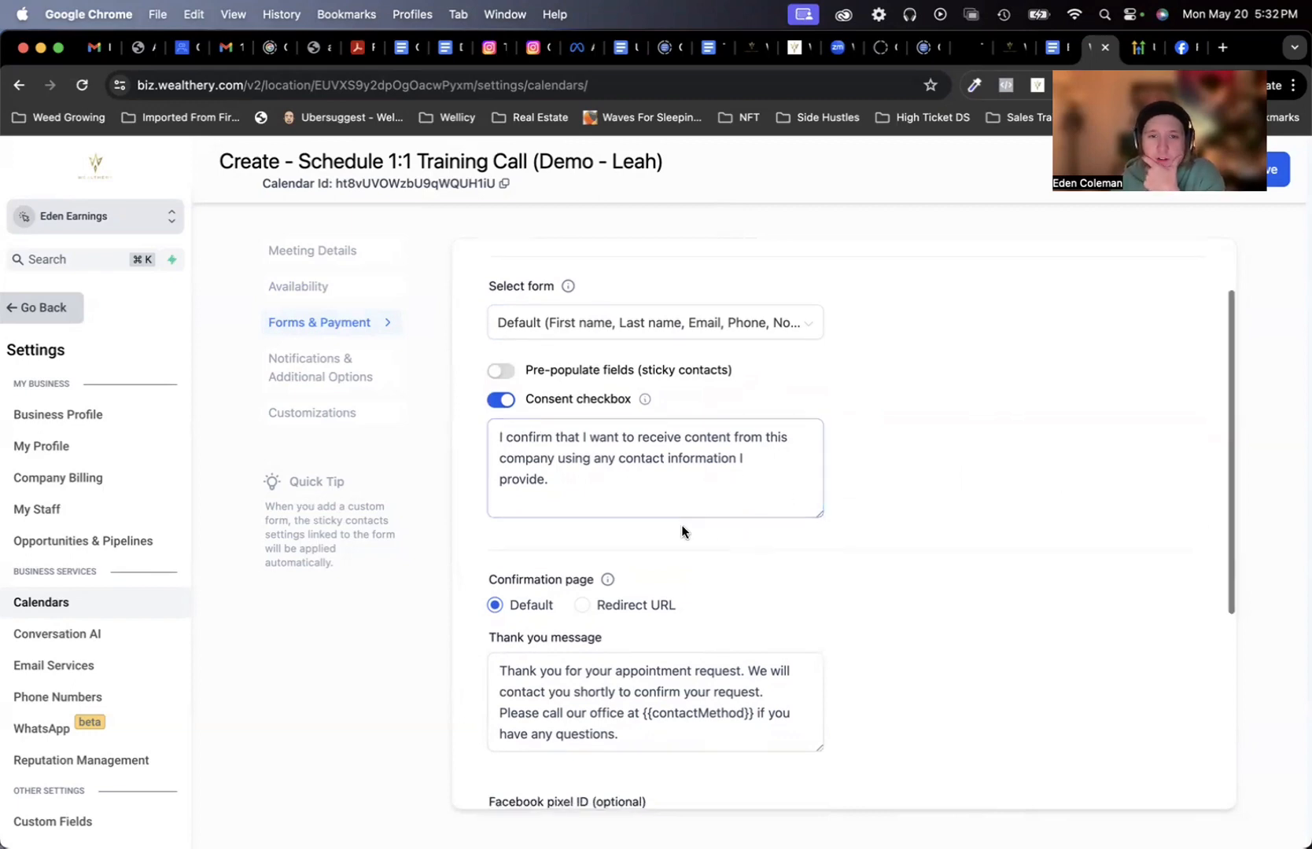
click(501, 370)
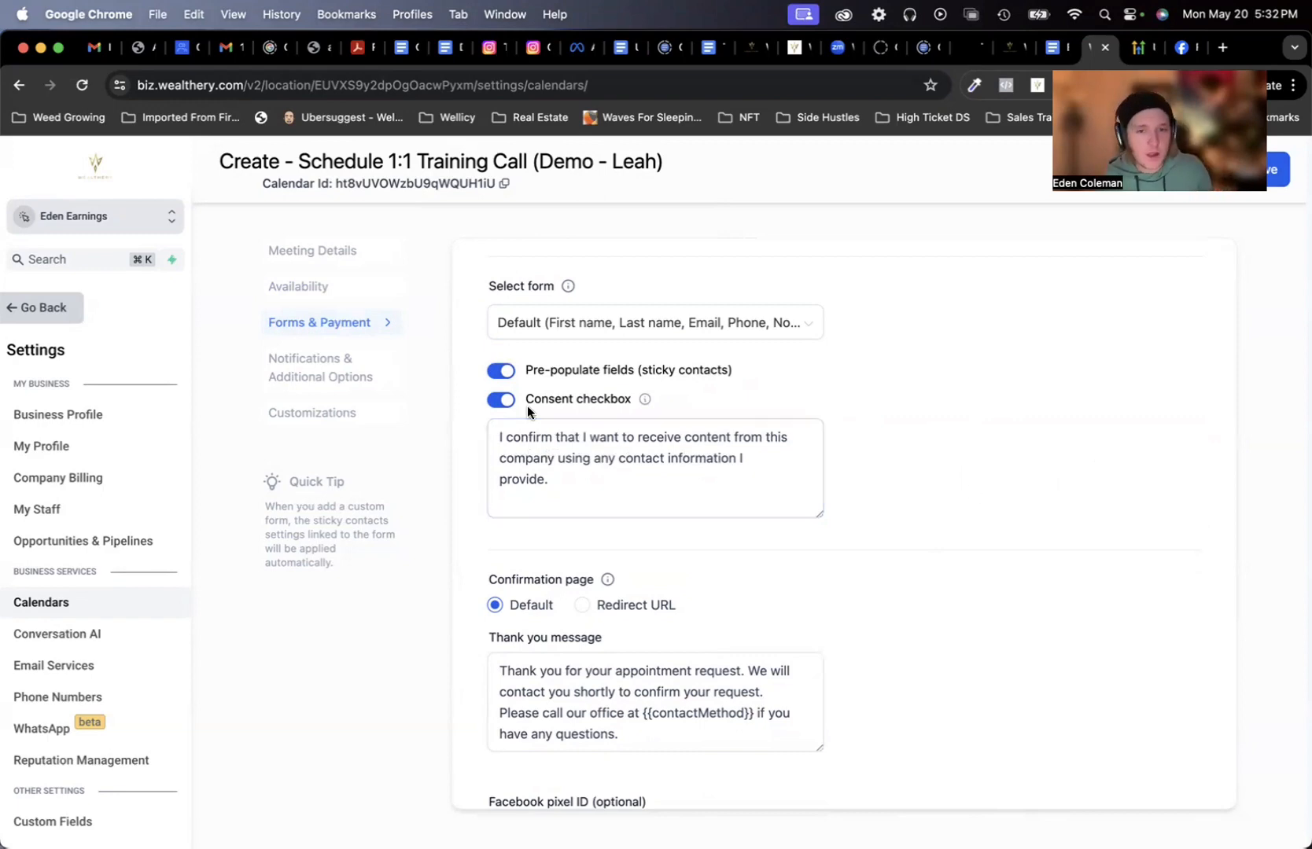
Step: Review the form's consent text, confirmation page options and the default thank you message
scroll(1038, 477, down, 2)
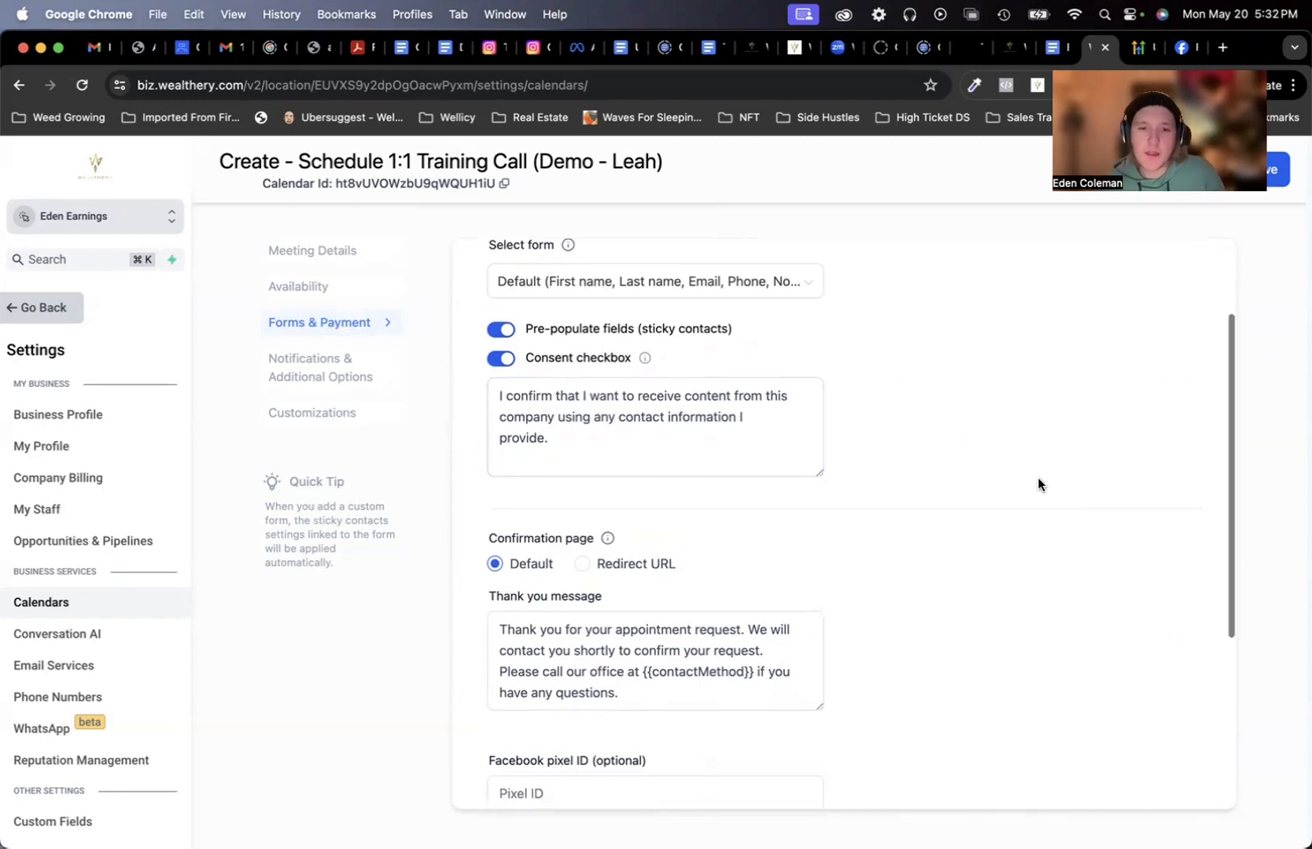
scroll(960, 533, down, 2)
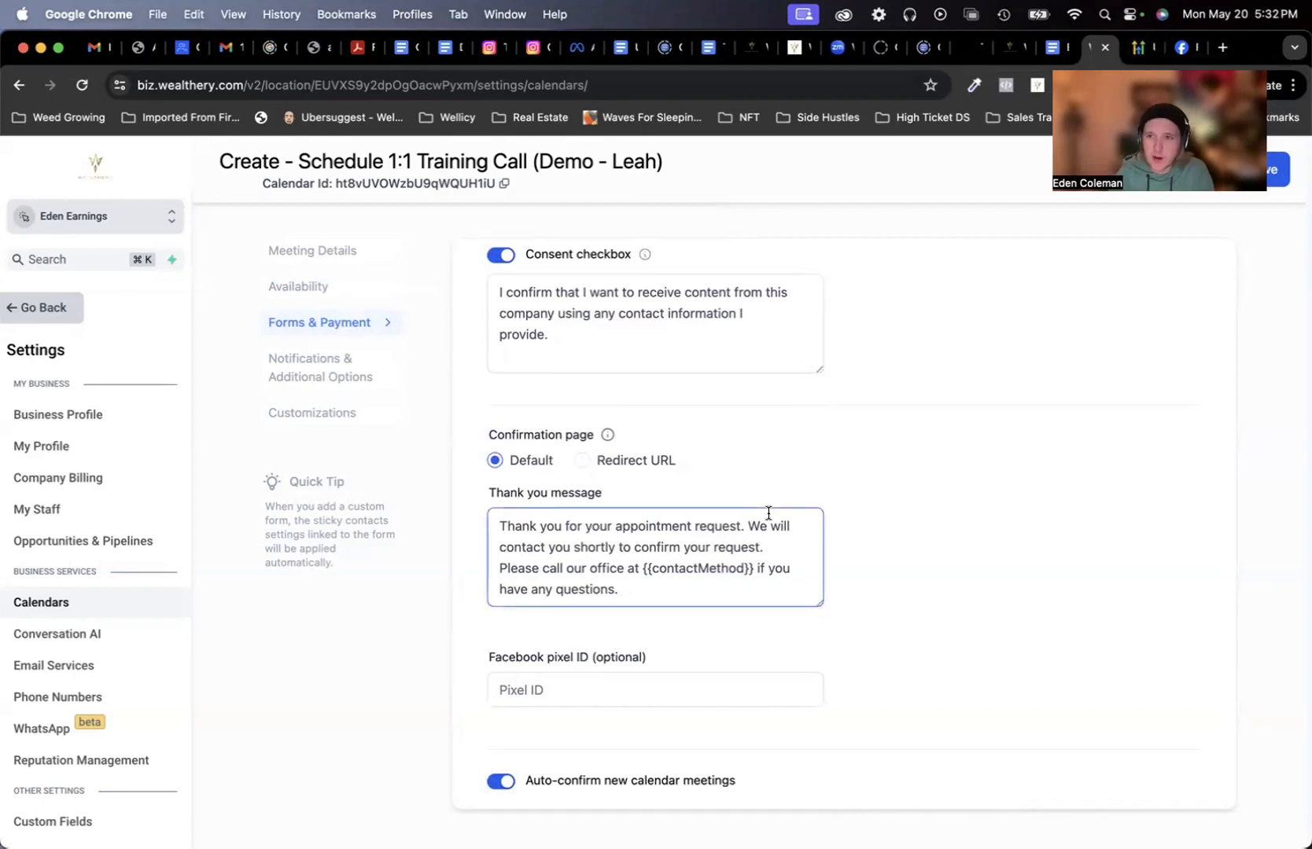
scroll(929, 470, up, 3)
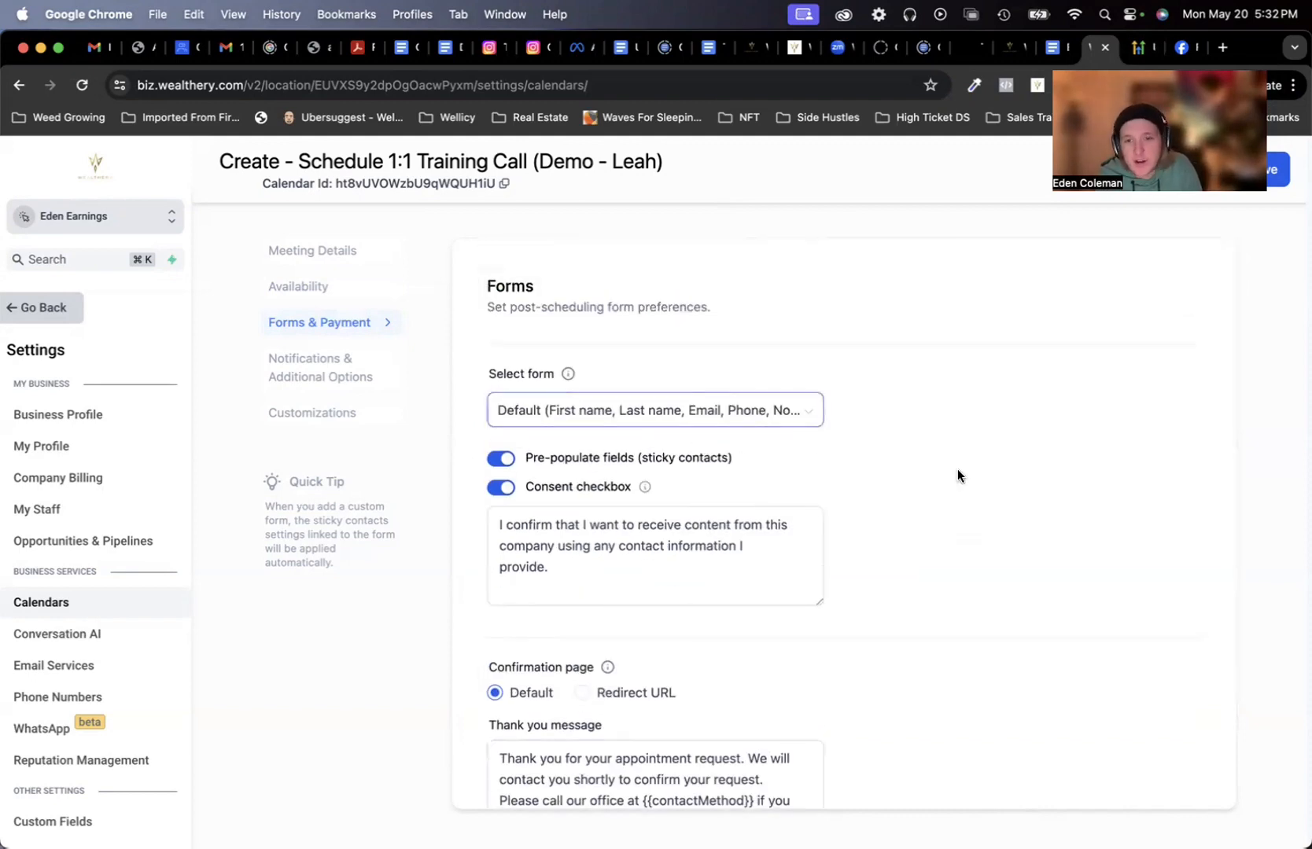
scroll(1005, 596, down, 4)
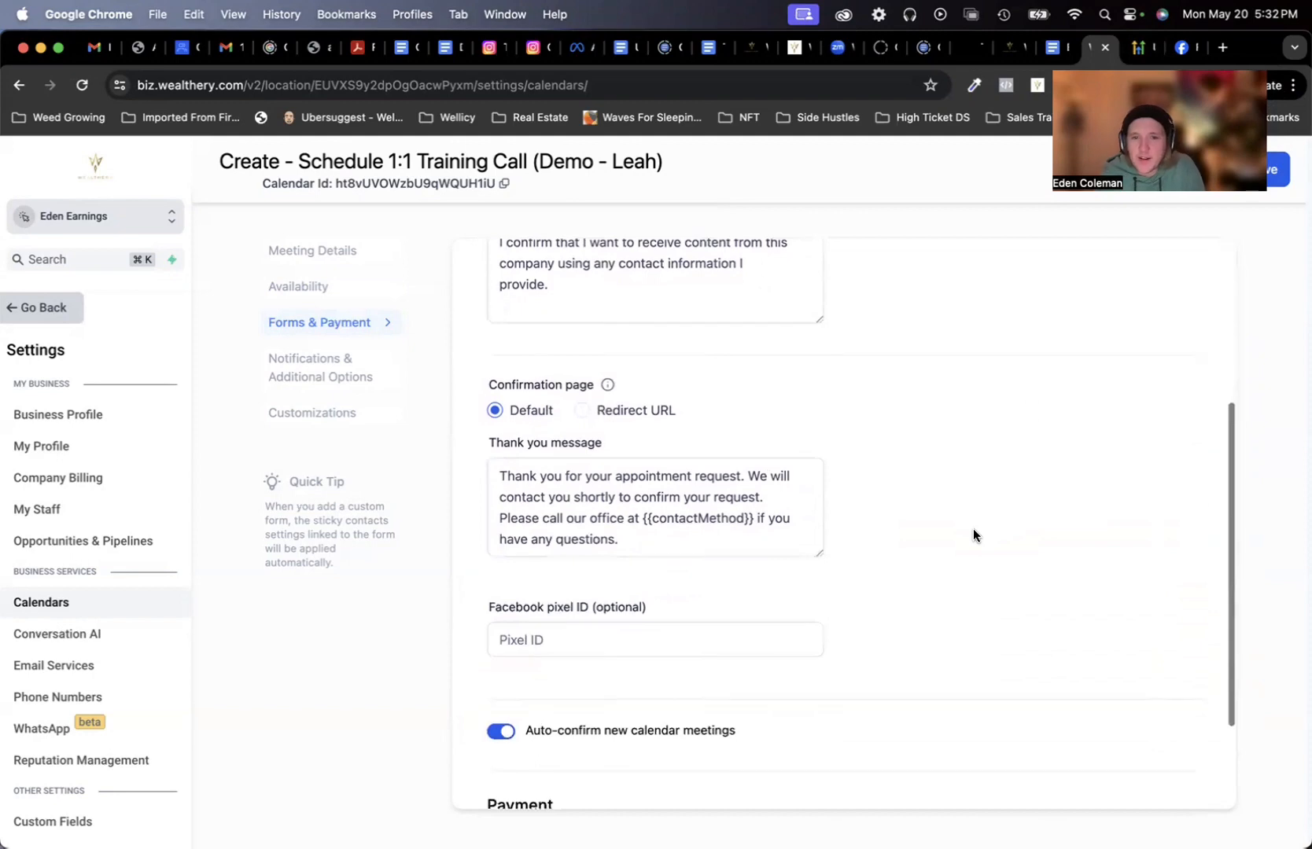
scroll(830, 531, down, 1)
click(534, 422)
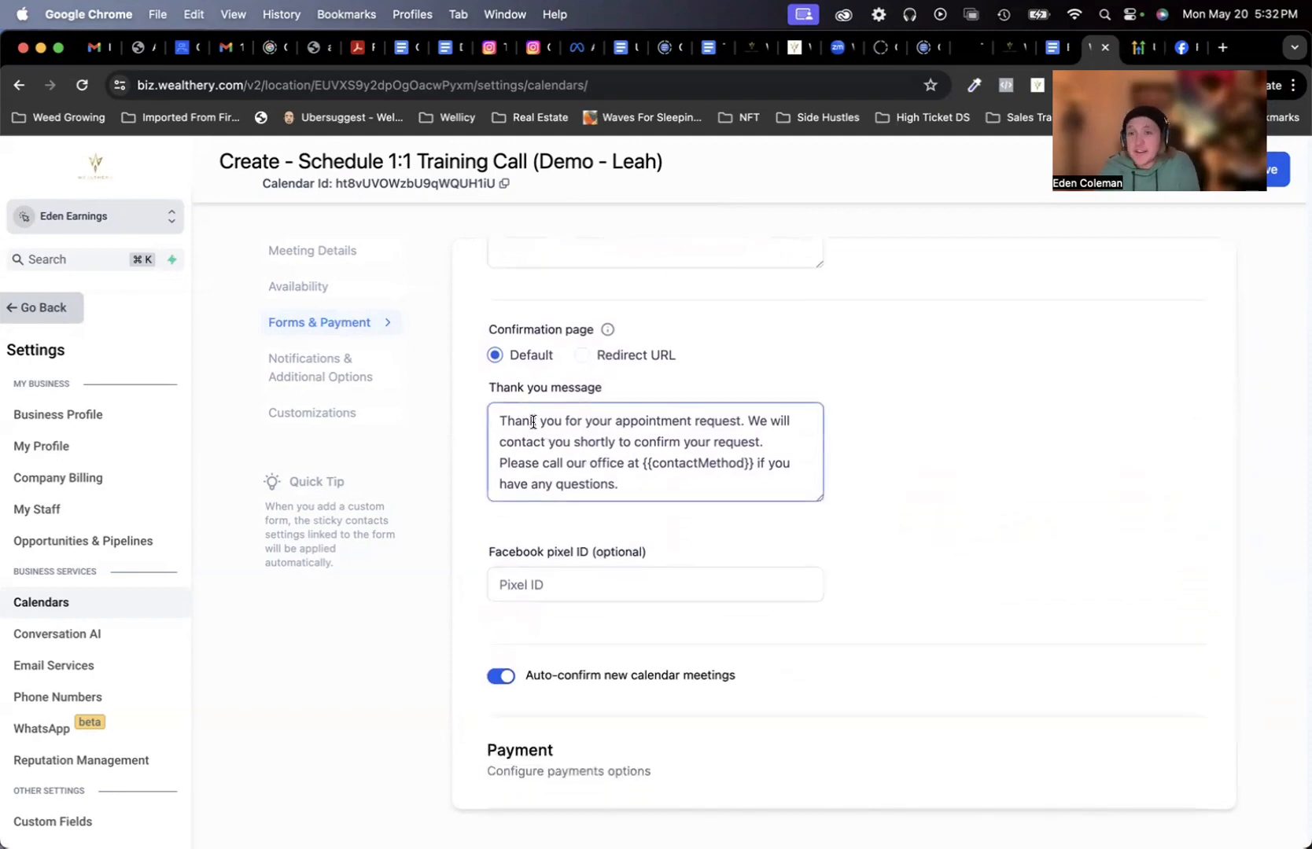
drag(533, 422, 810, 422)
click(1080, 503)
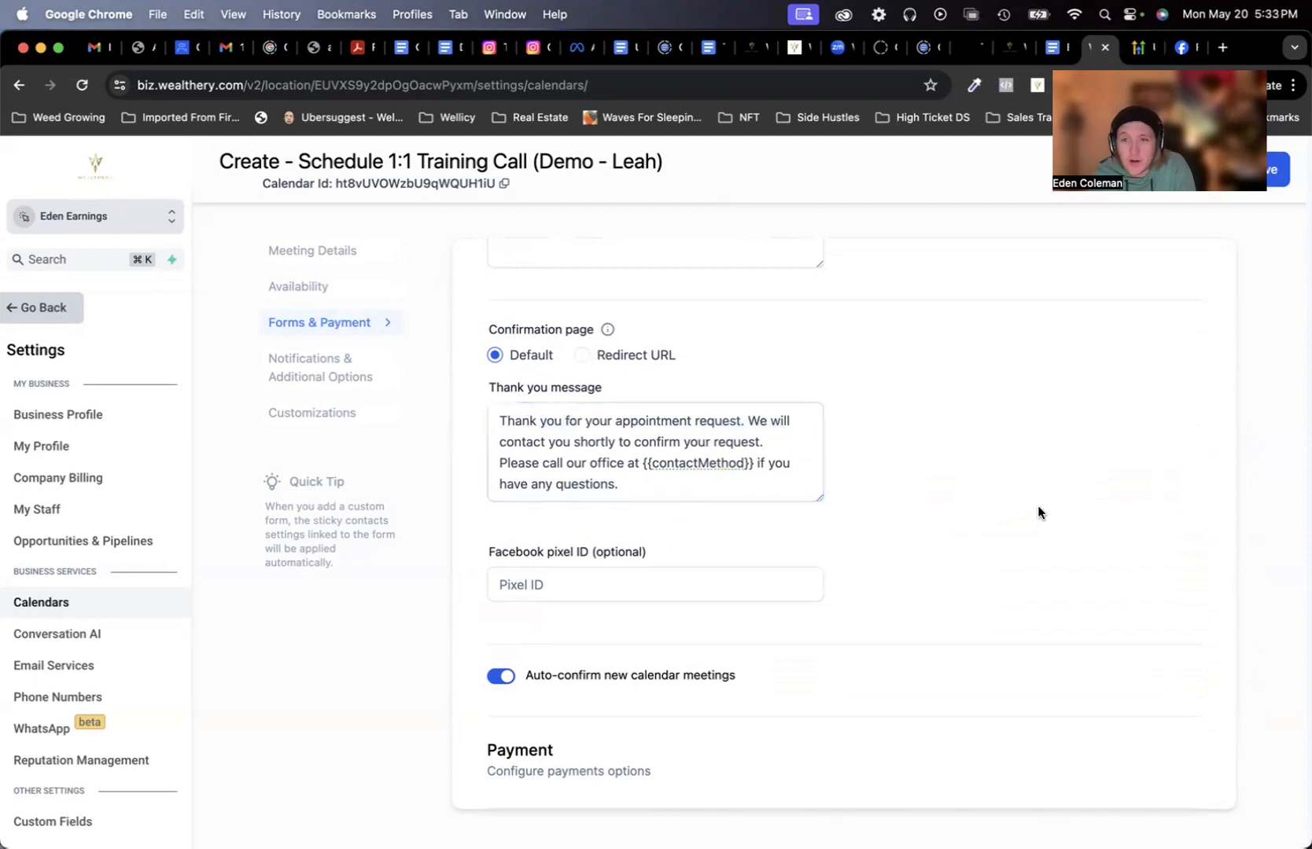
drag(686, 495, 494, 415)
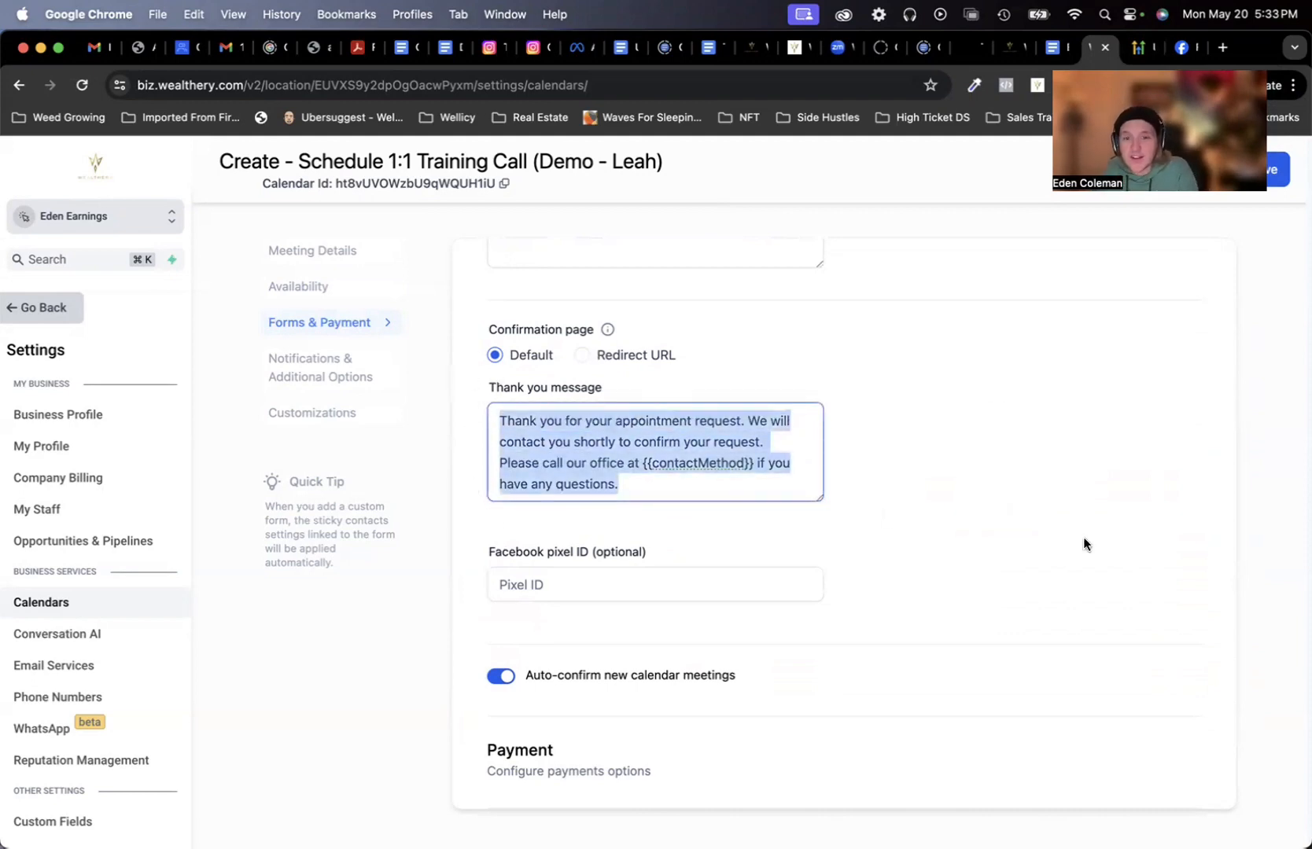
click(1083, 537)
Step: Check the optional Facebook pixel ID setting and turn on accepting payments for the calendar
scroll(1005, 585, down, 2)
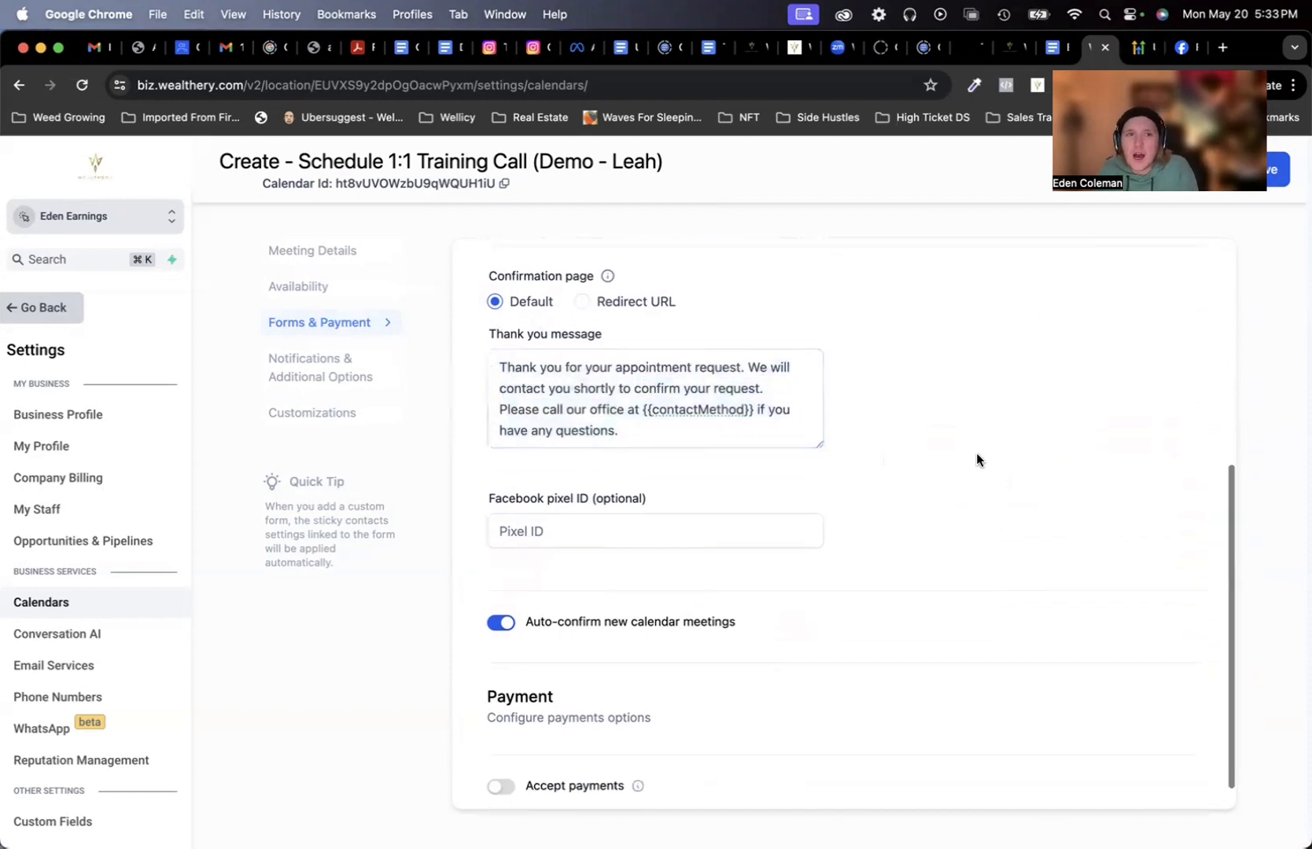
scroll(976, 452, up, 1)
scroll(921, 543, down, 1)
click(673, 547)
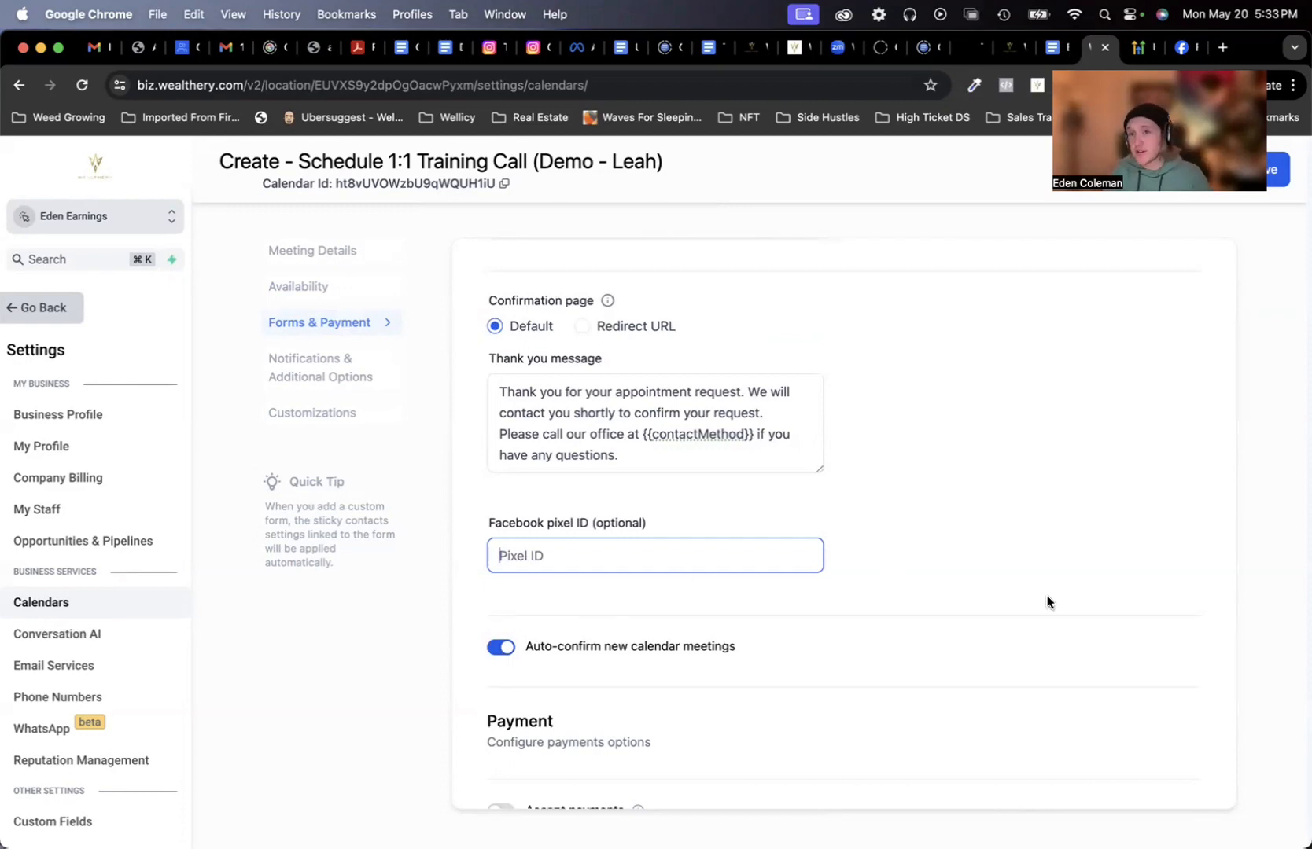
scroll(1015, 586, down, 2)
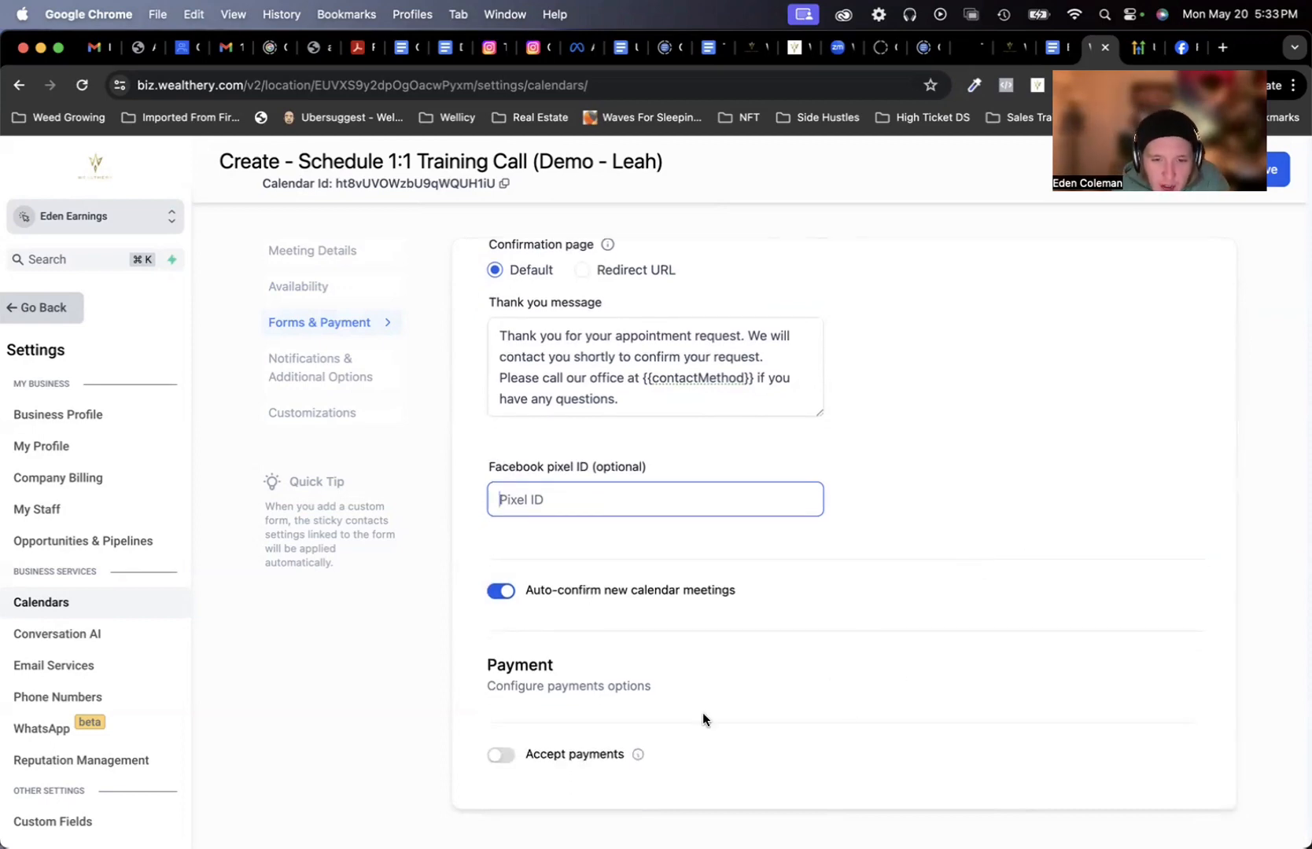
click(504, 761)
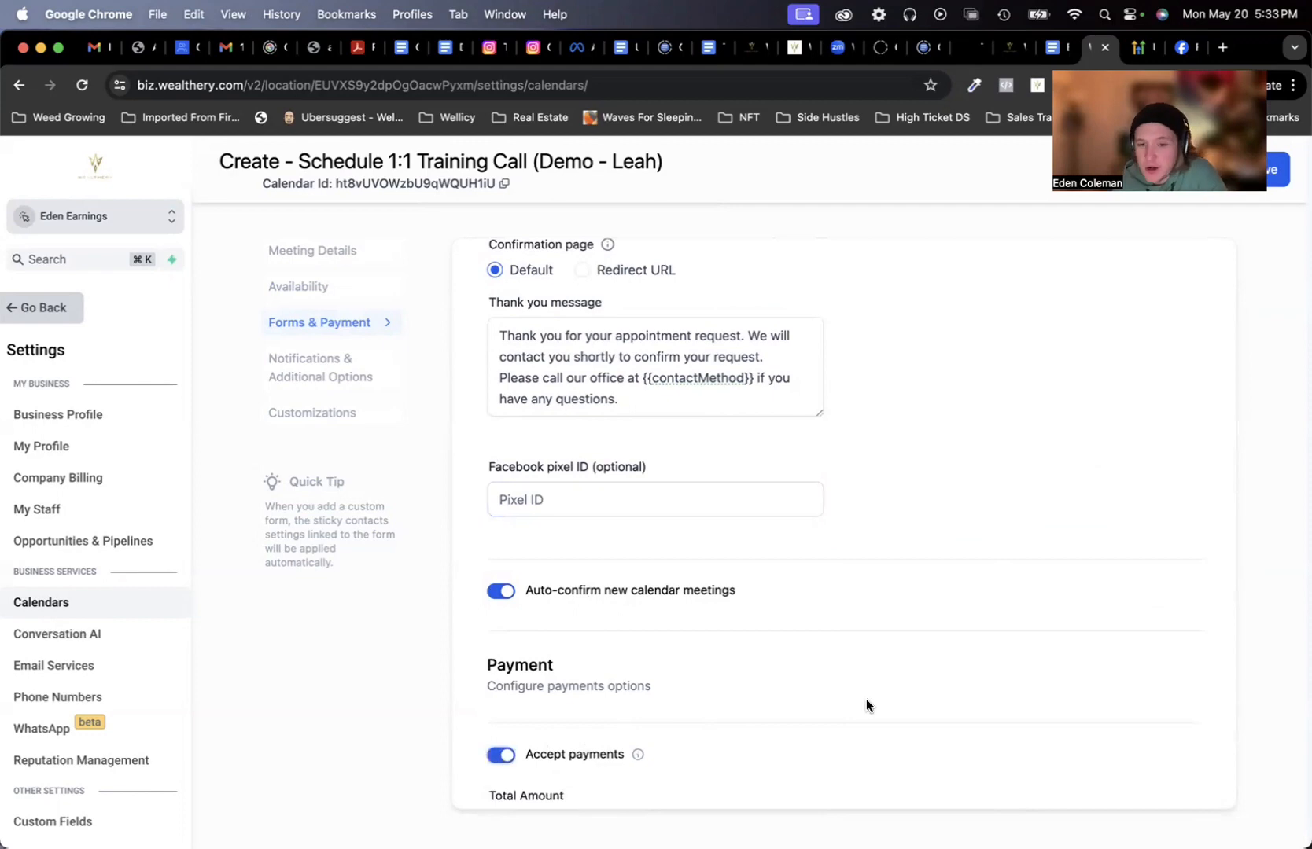
Step: Check the payment amount and description options, and turn off accepting payments for the calendar
scroll(865, 697, down, 5)
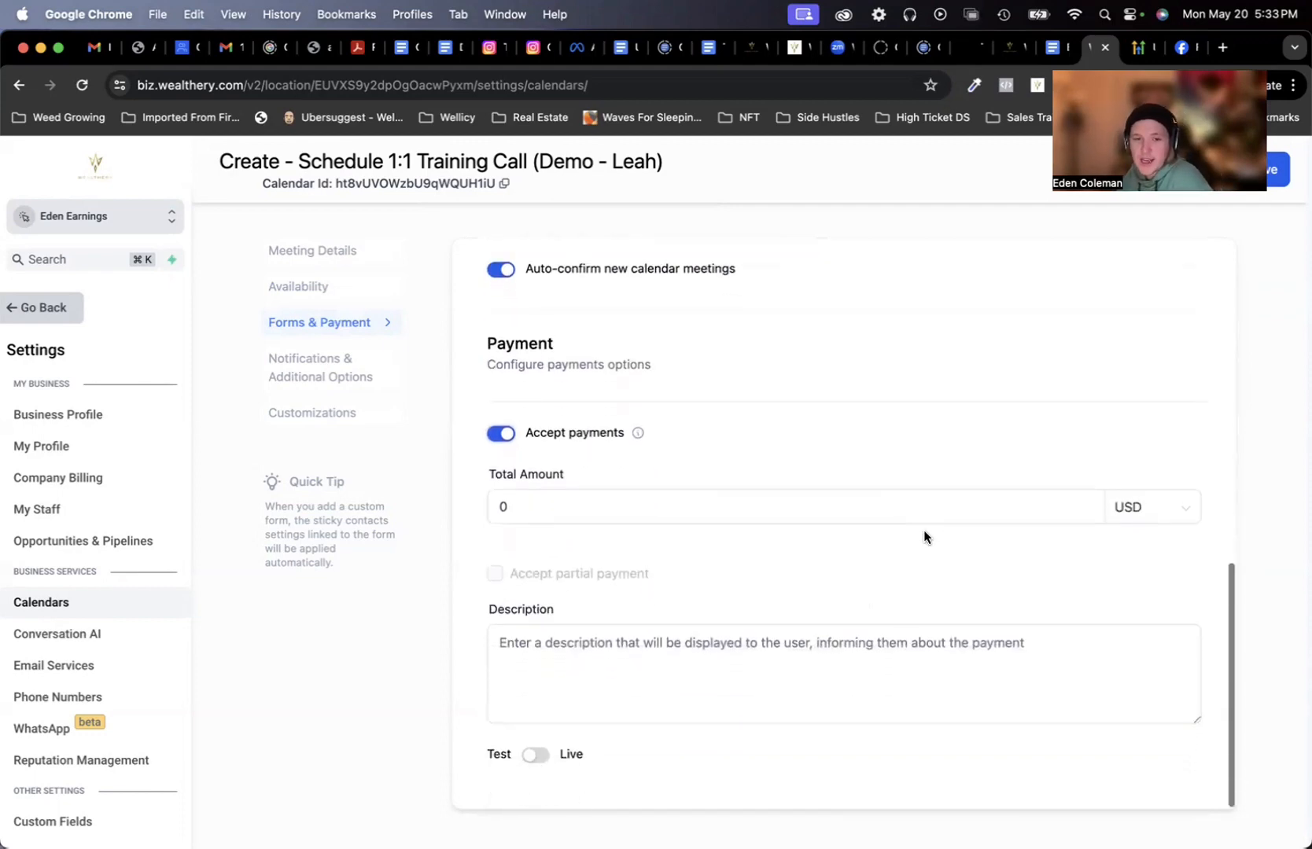
click(501, 467)
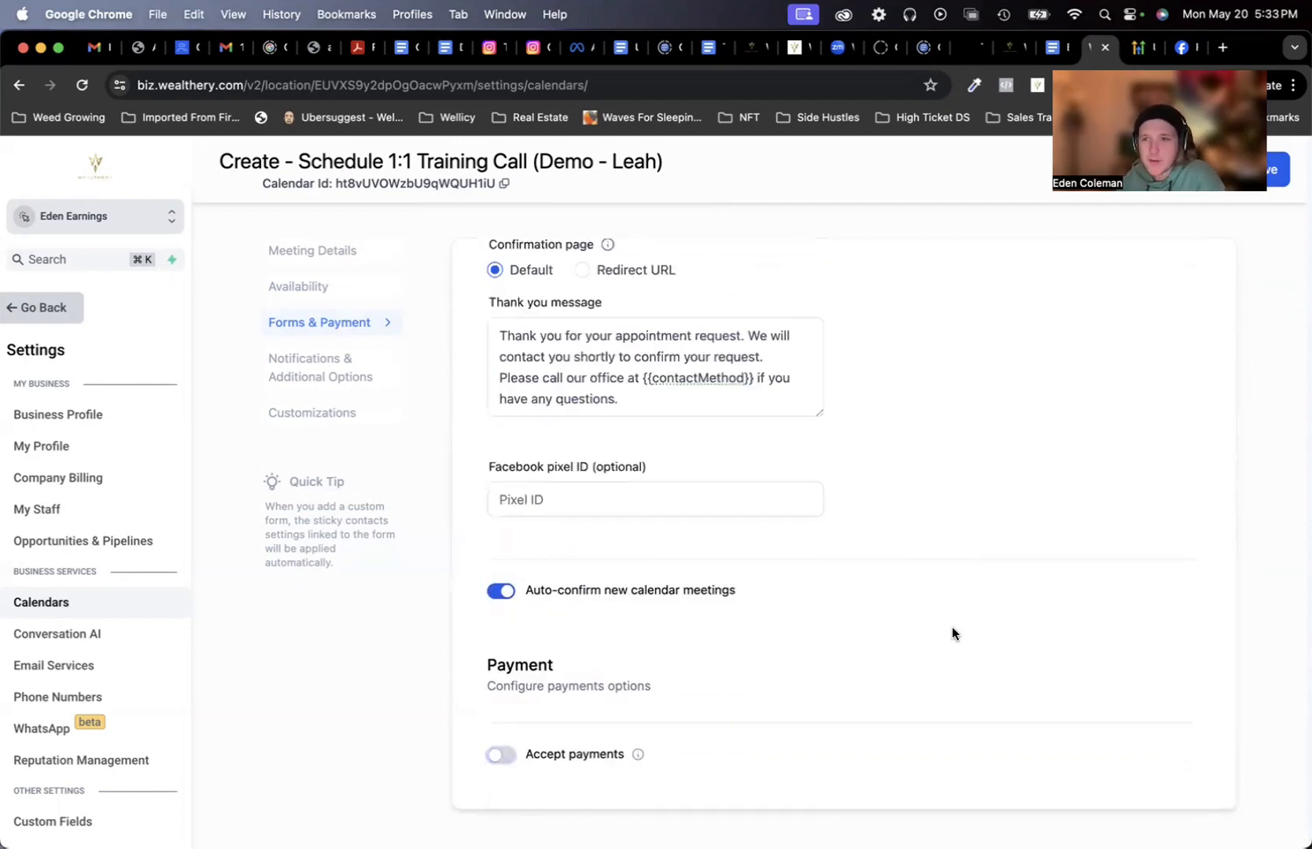
scroll(1046, 633, up, 3)
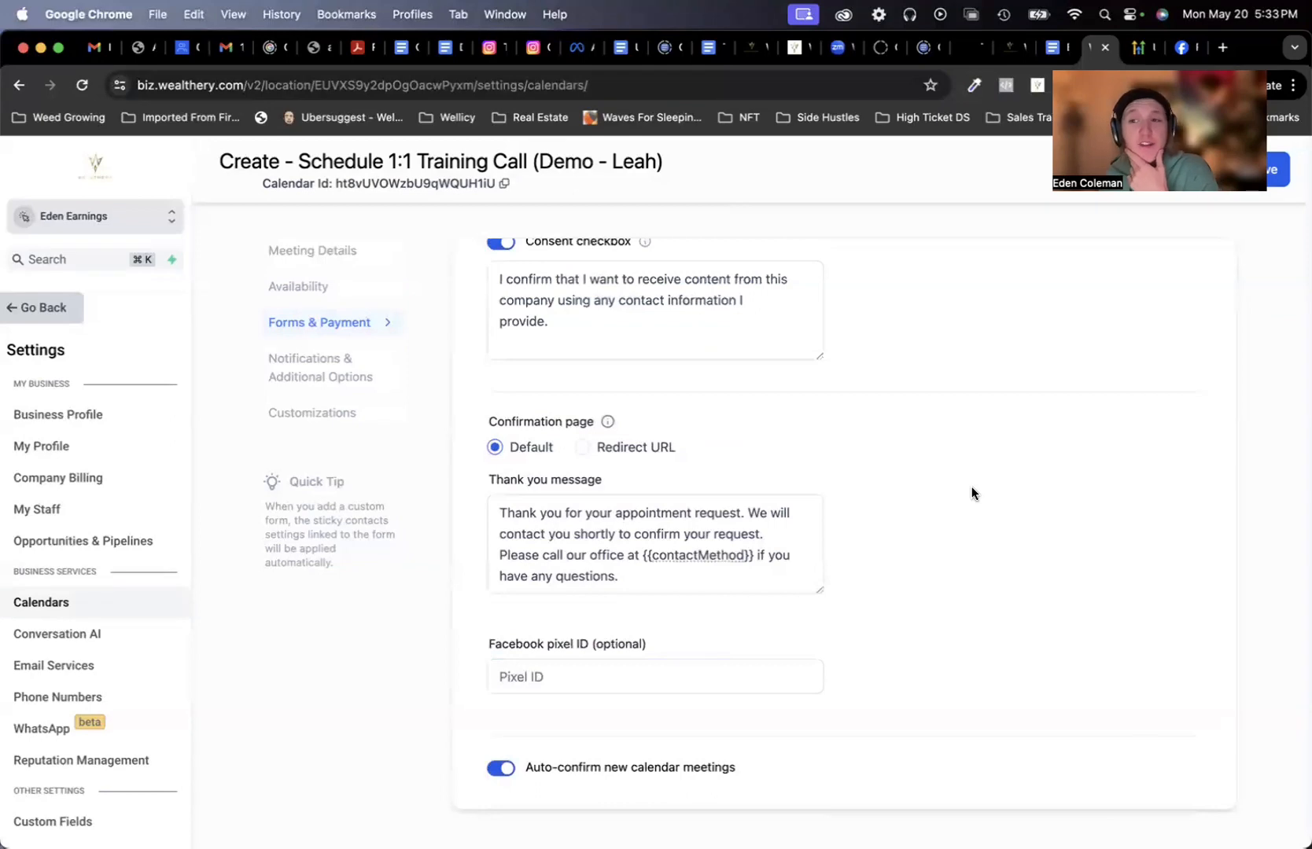
scroll(936, 559, down, 3)
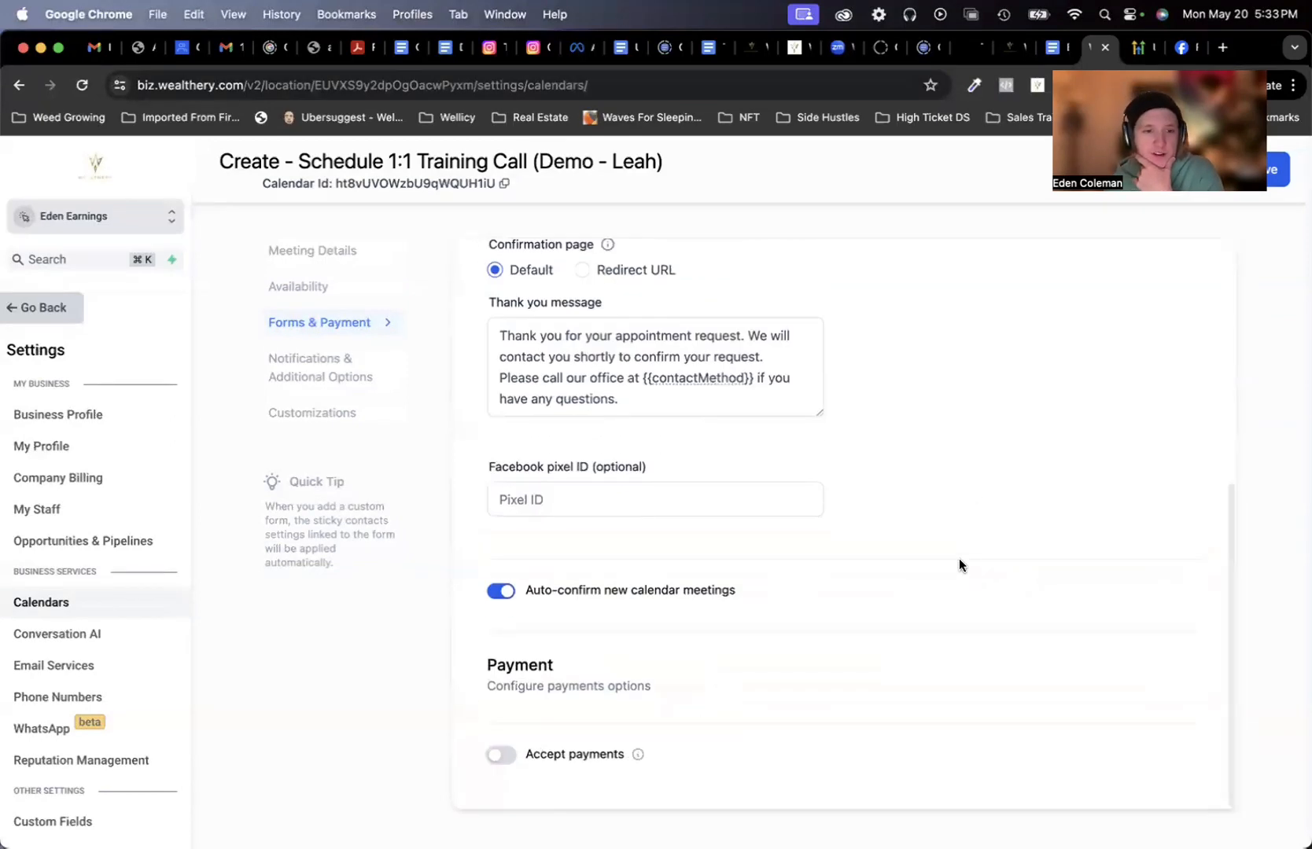
scroll(942, 520, up, 5)
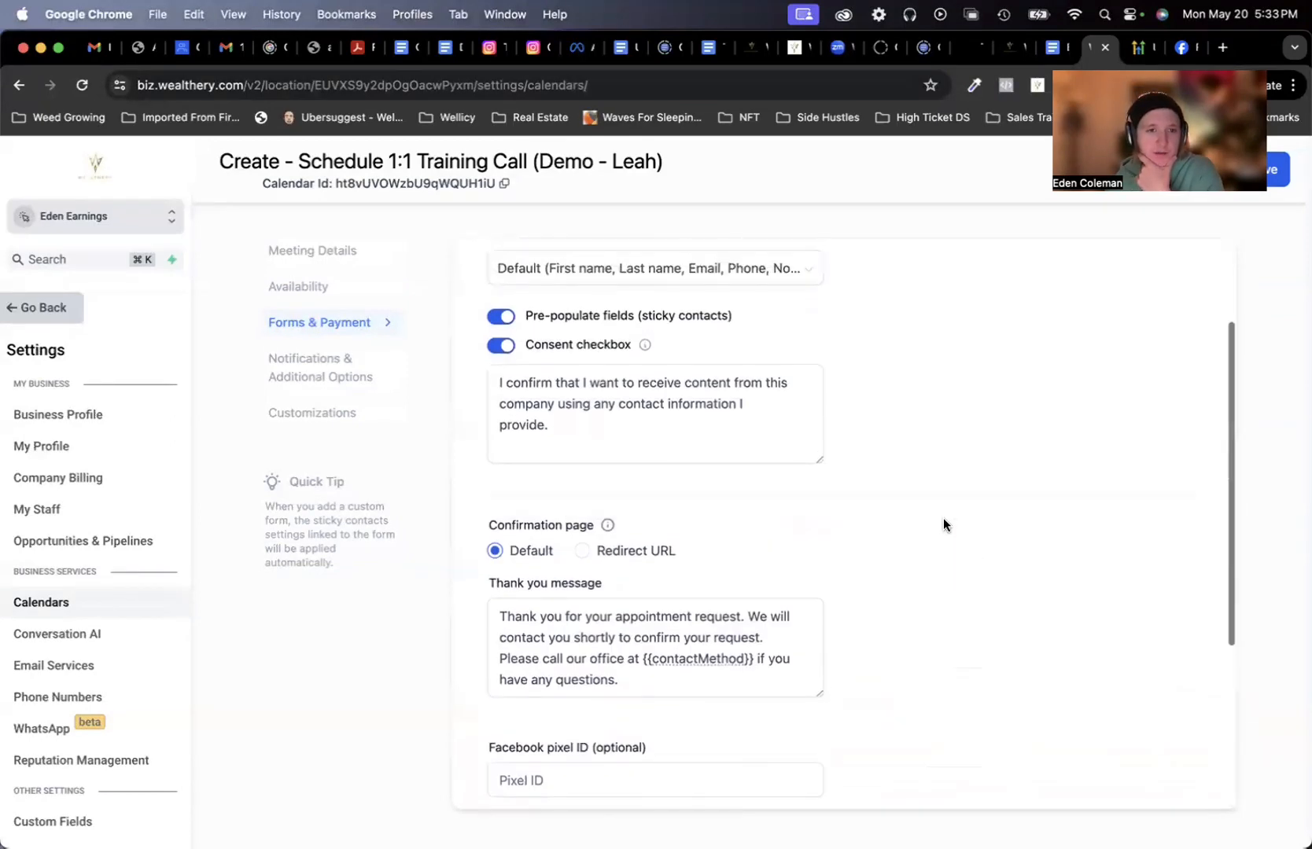
Step: Set the acknowledgement email in the notification options to go to the contact and the assigned user
click(300, 362)
scroll(876, 469, up, 3)
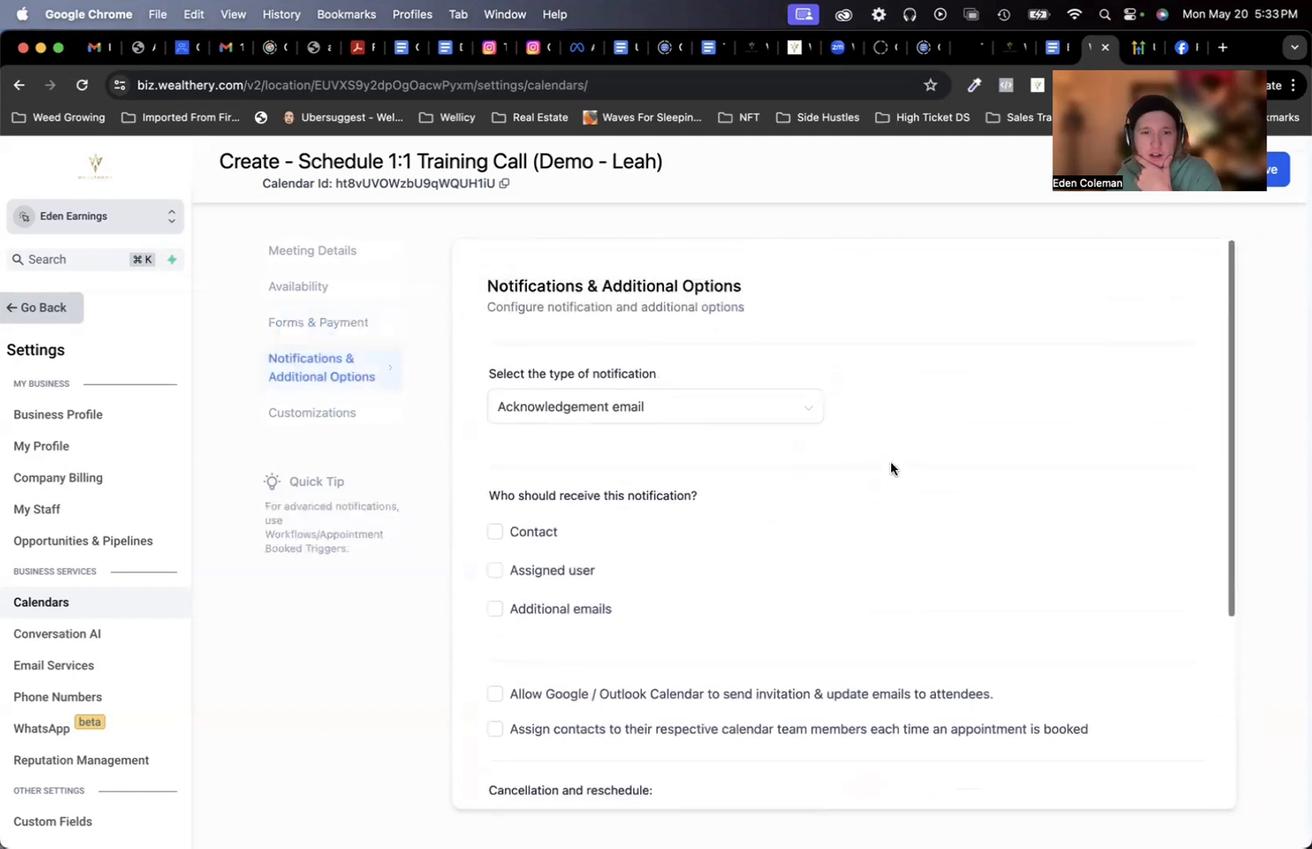
click(773, 429)
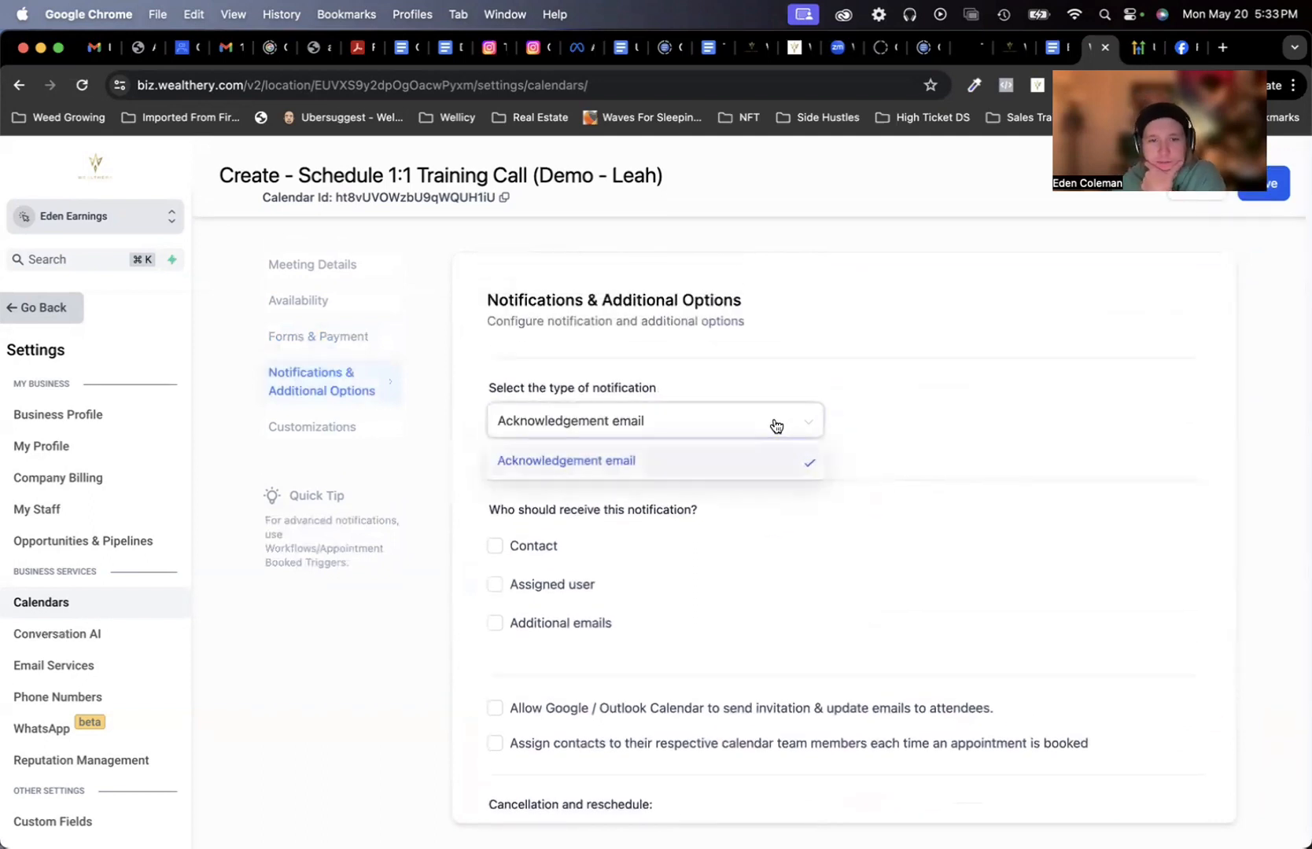
click(962, 413)
scroll(934, 450, down, 3)
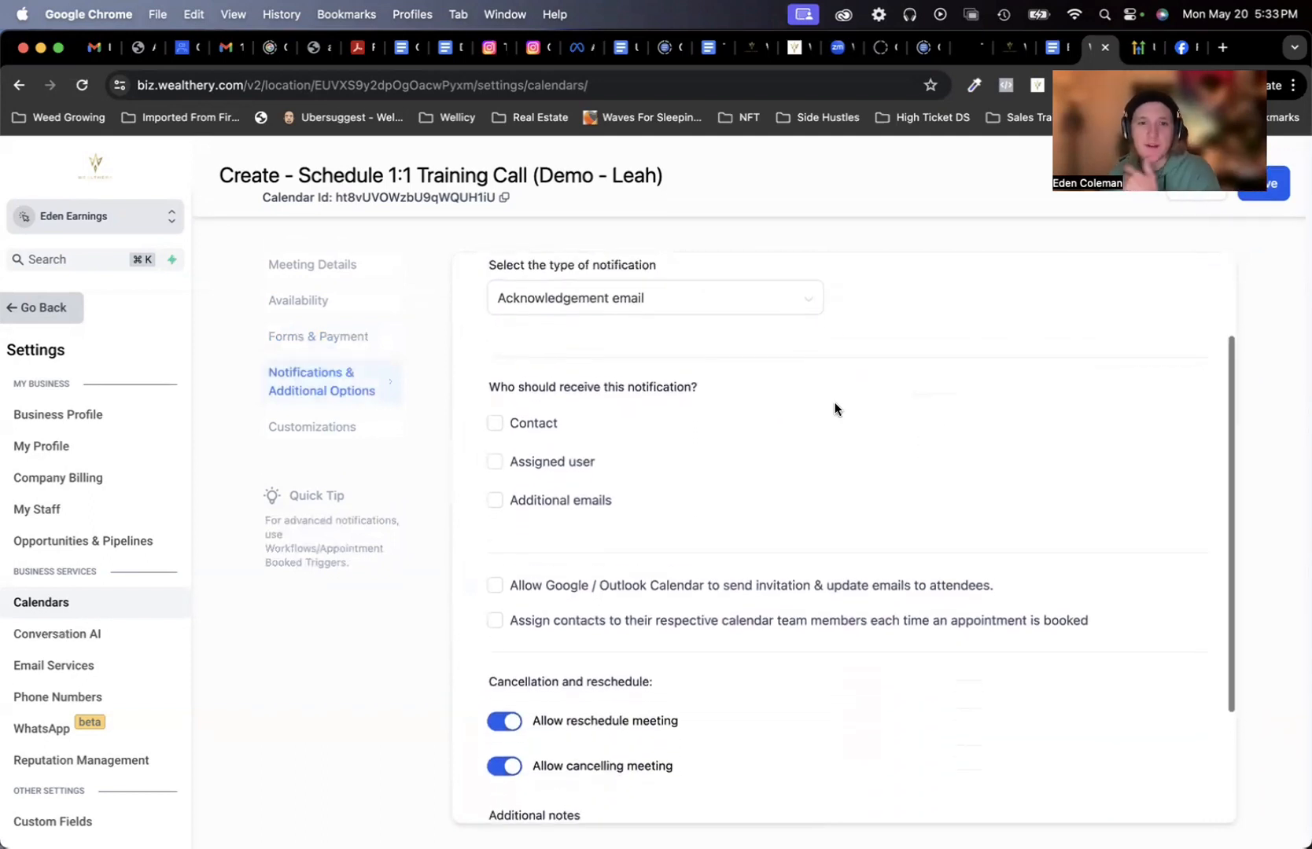
click(494, 437)
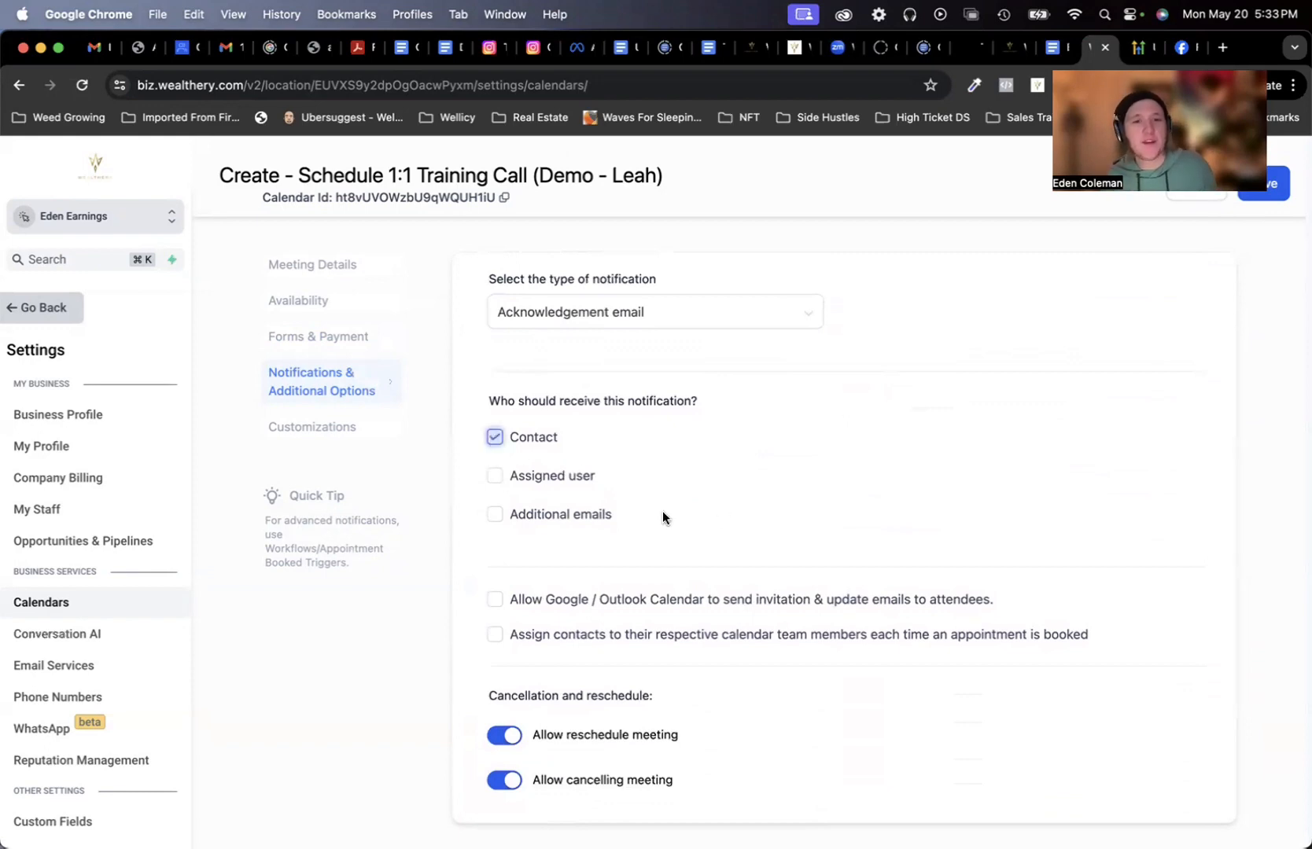
click(494, 476)
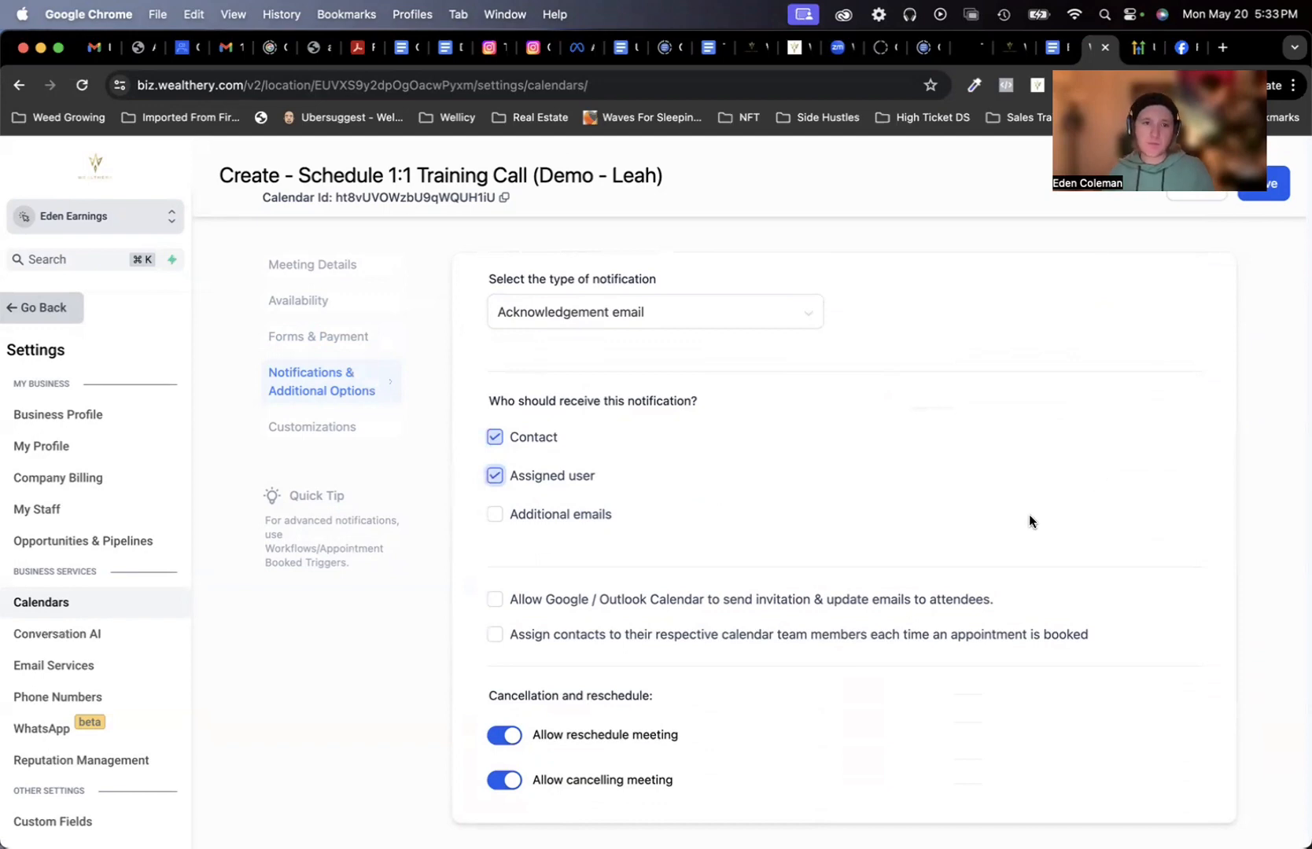
Step: Try out the Google / Outlook invitation option and assigning contacts to calendar team members, skipping contacts that already have an assigned user
scroll(1029, 514, up, 2)
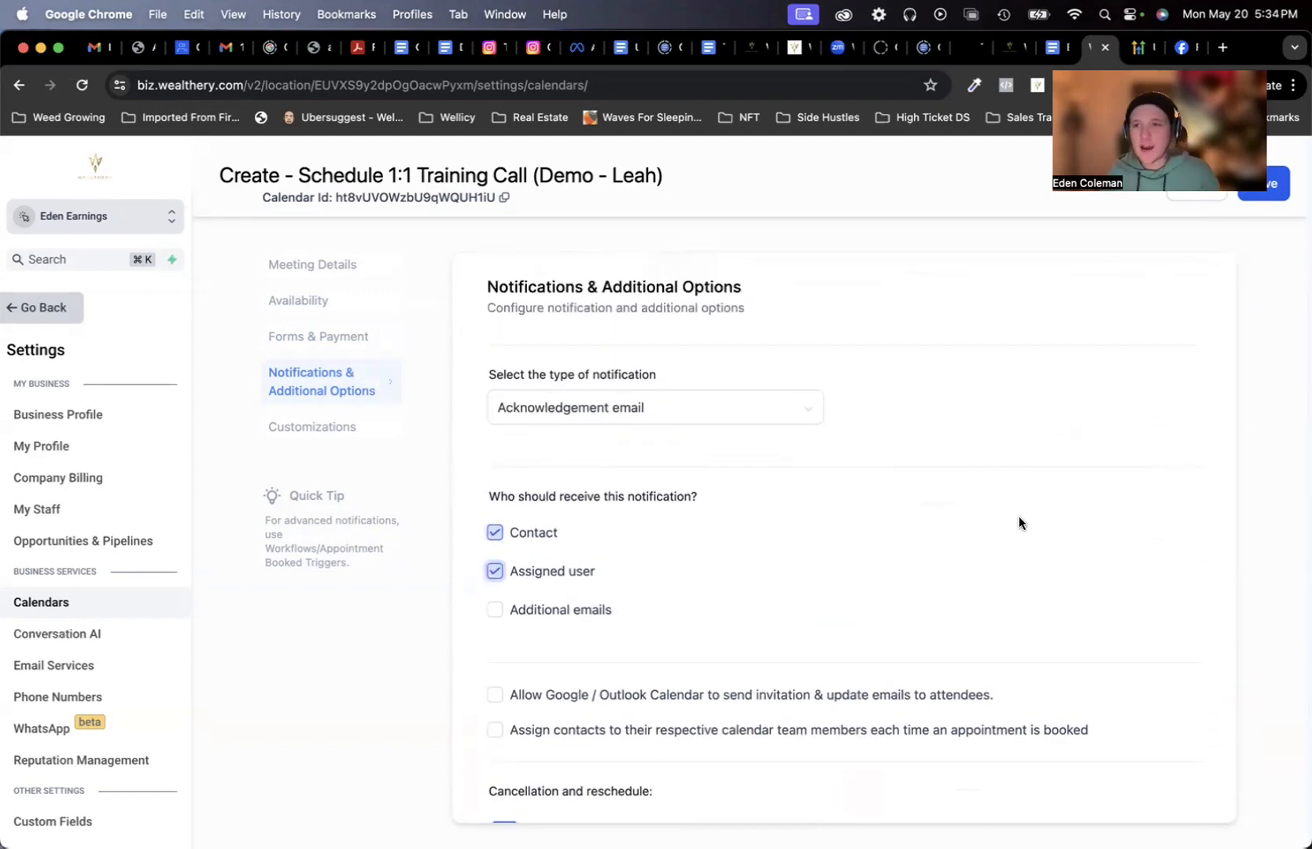
scroll(1019, 522, down, 1)
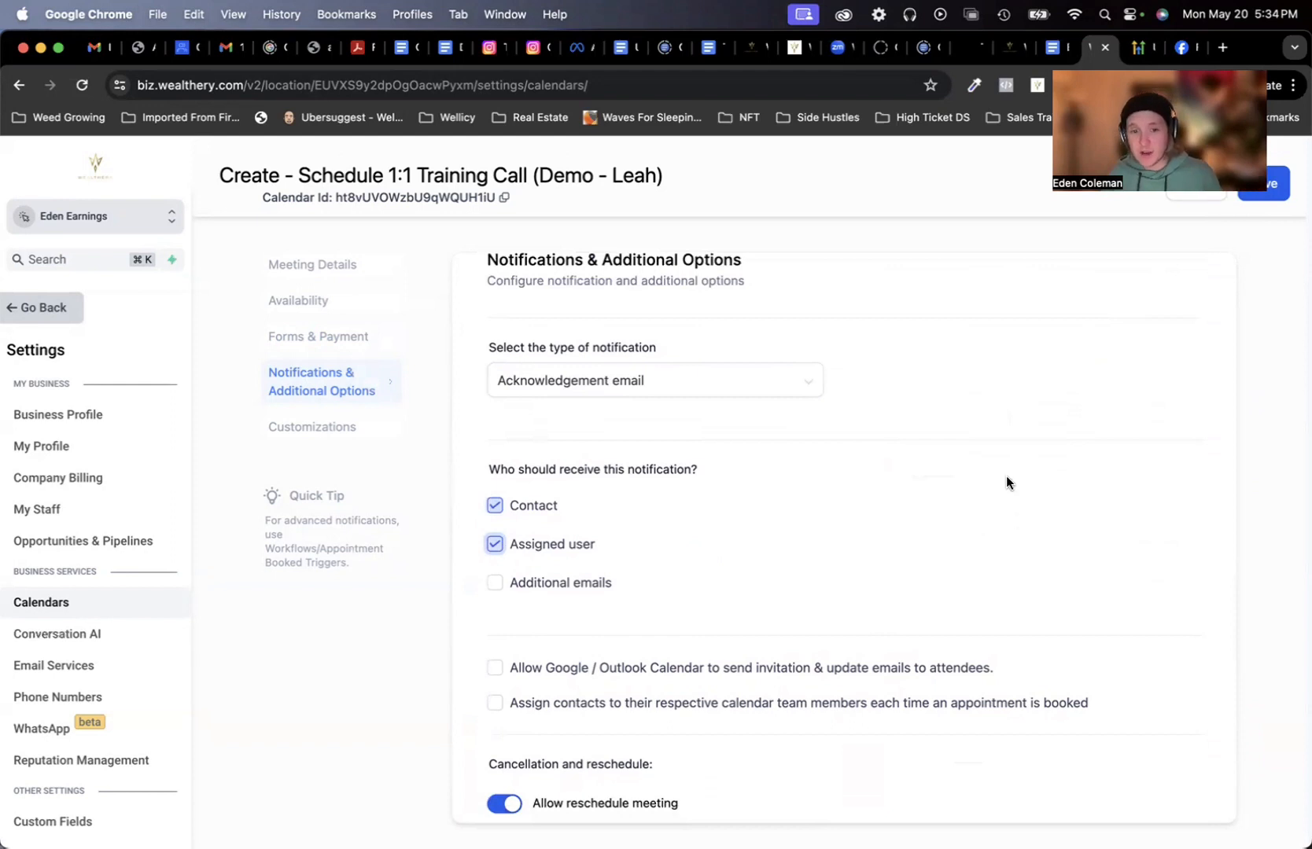
scroll(1004, 473, down, 1)
scroll(1003, 464, down, 3)
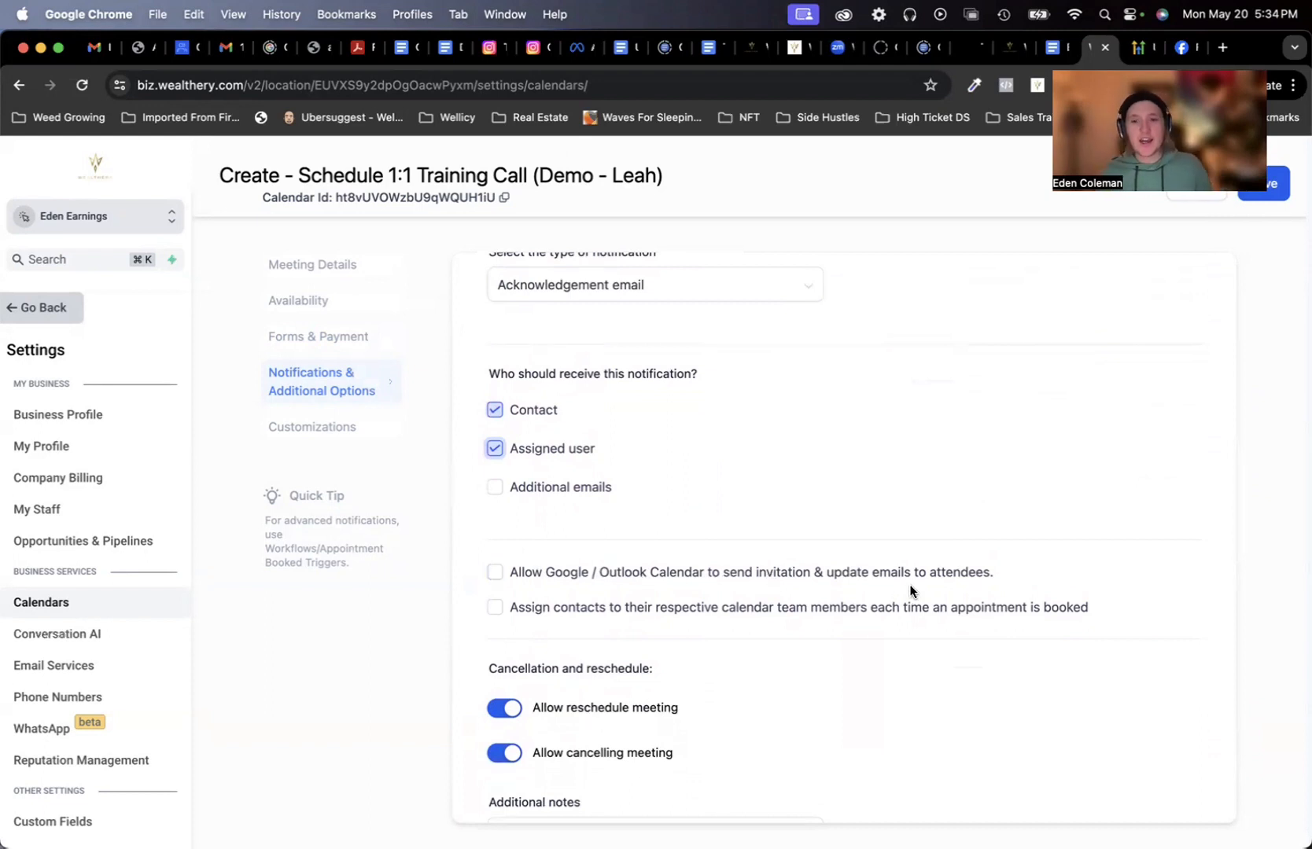
scroll(1041, 586, down, 1)
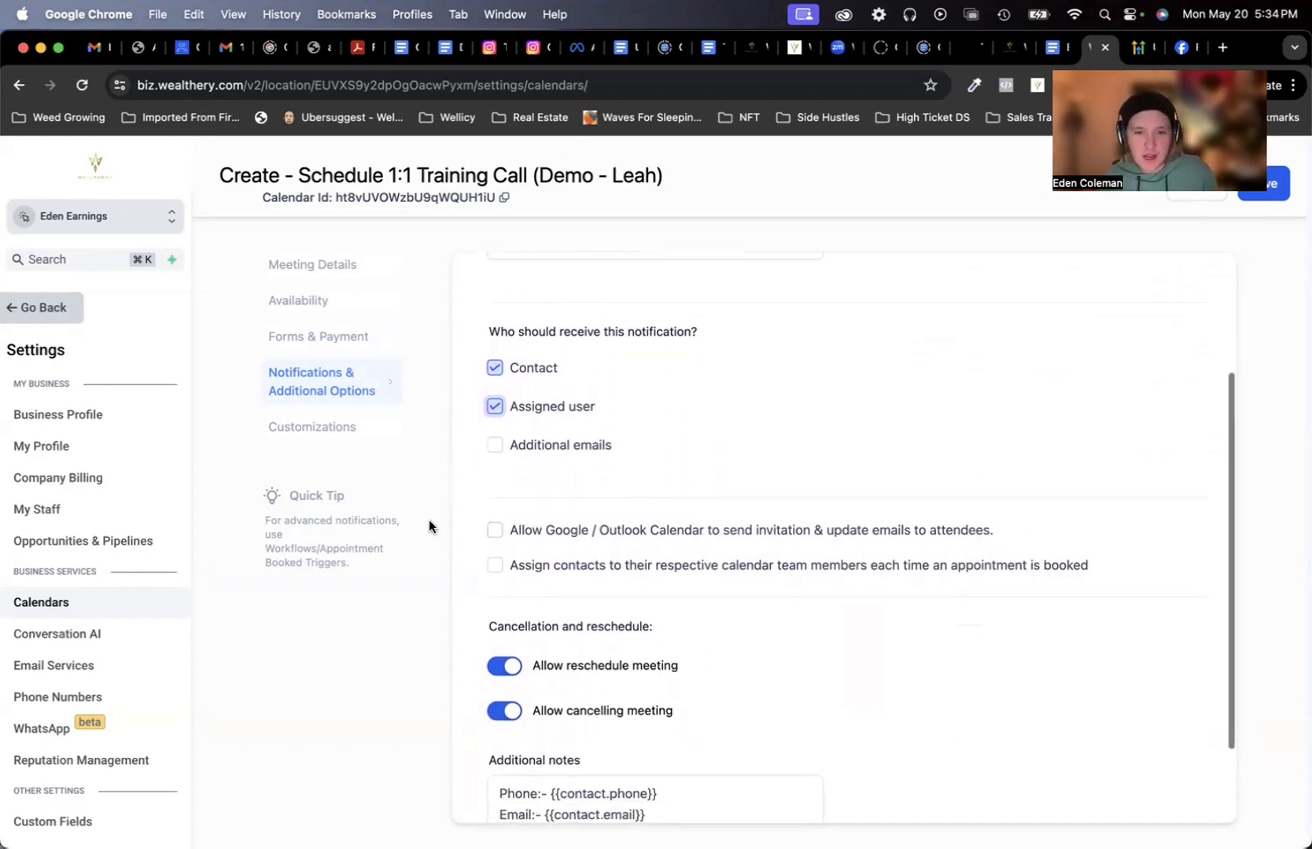
click(503, 536)
click(504, 536)
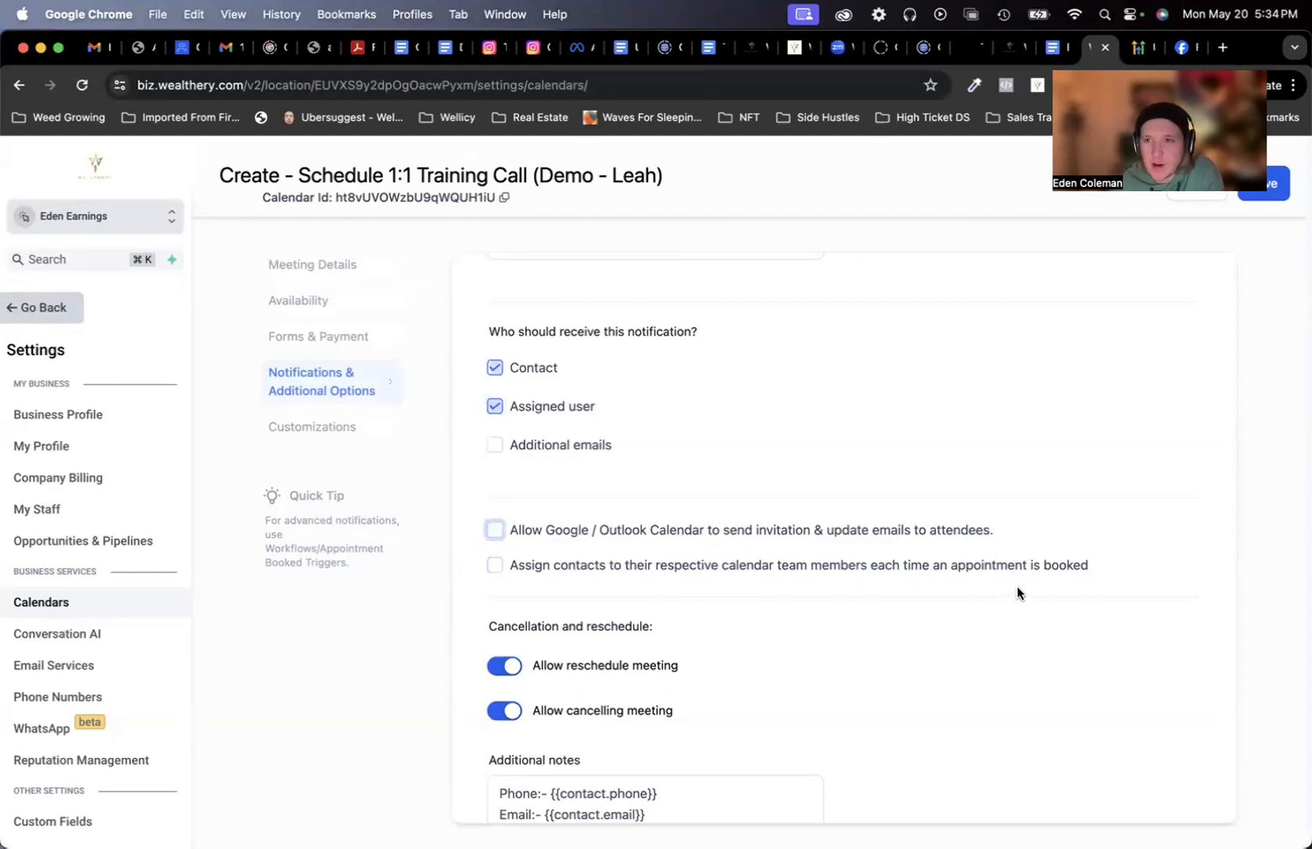
scroll(1027, 623, down, 1)
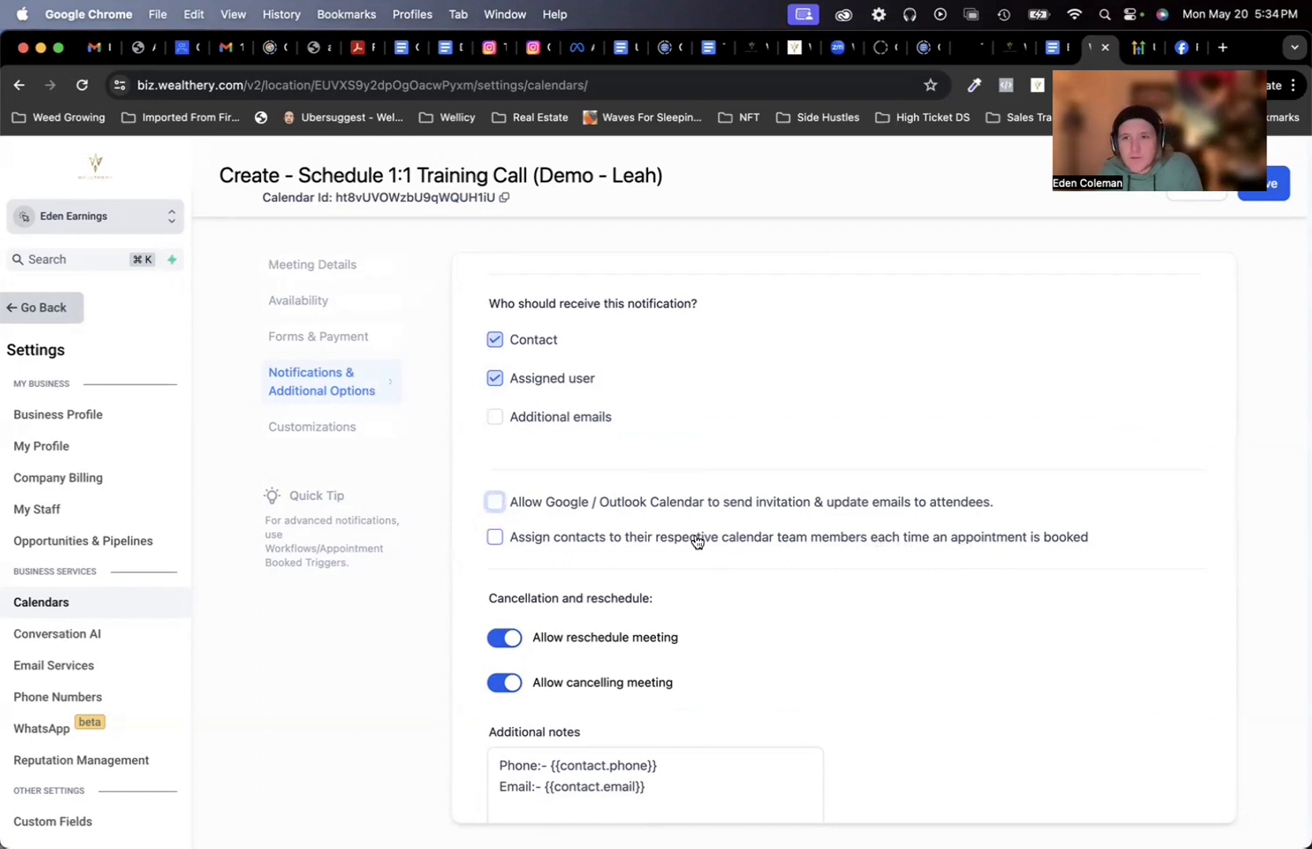
click(494, 540)
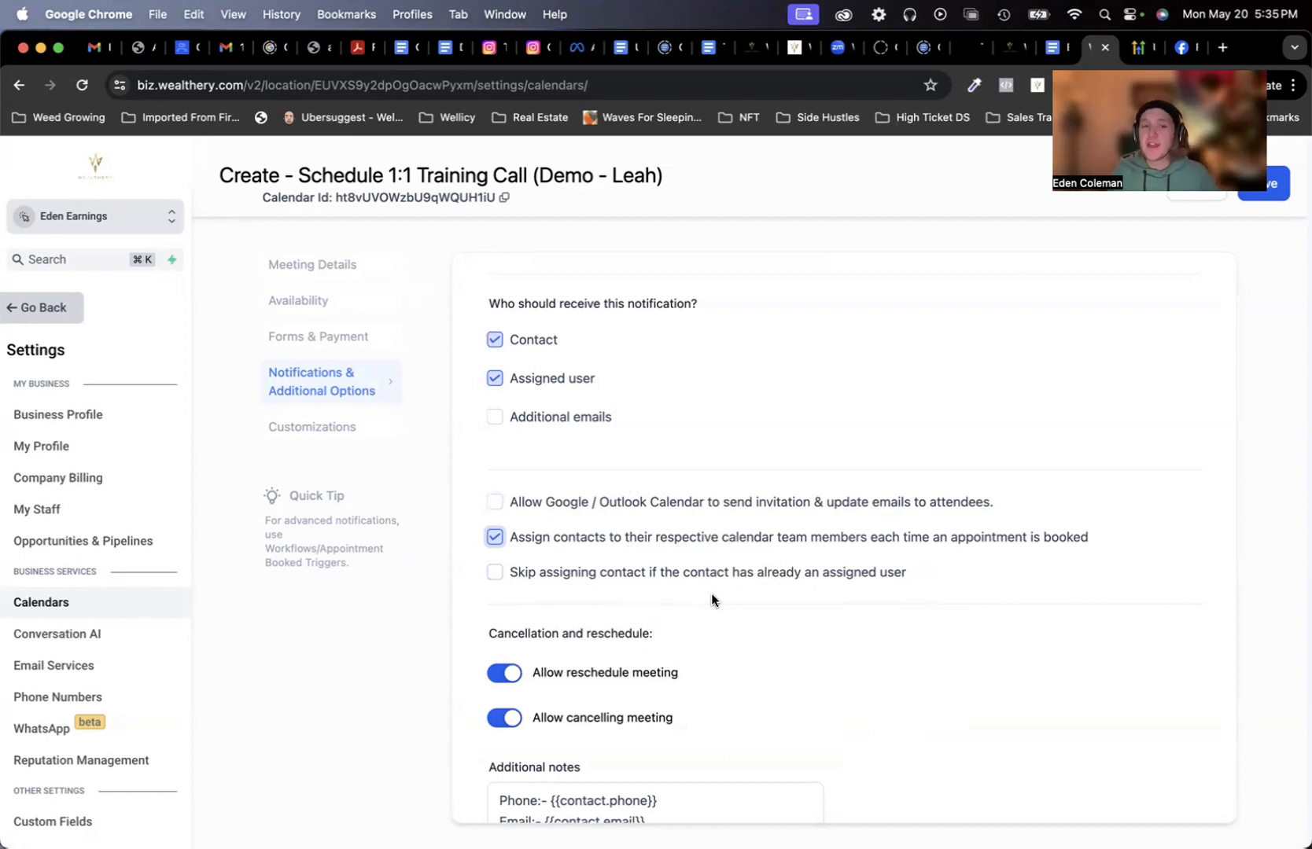
click(495, 573)
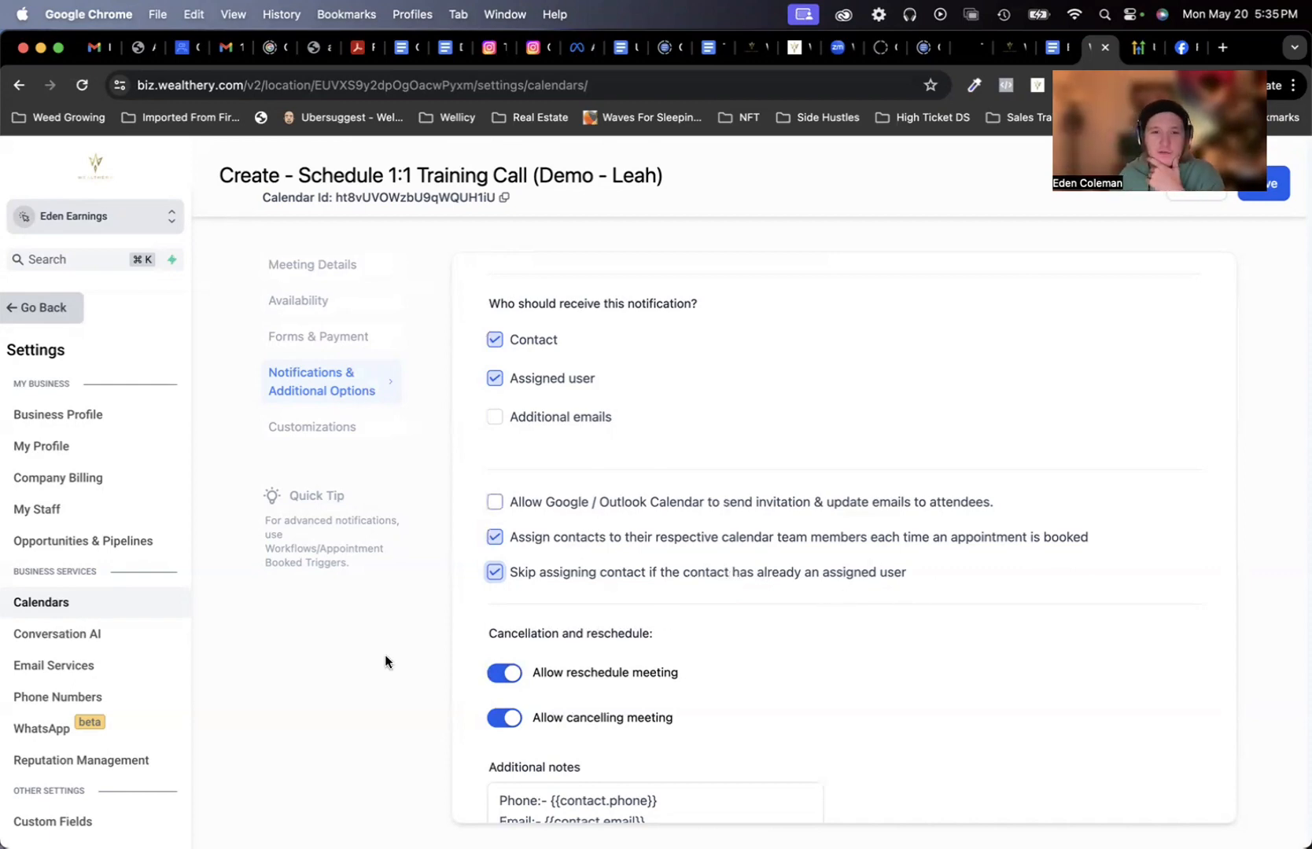
click(494, 571)
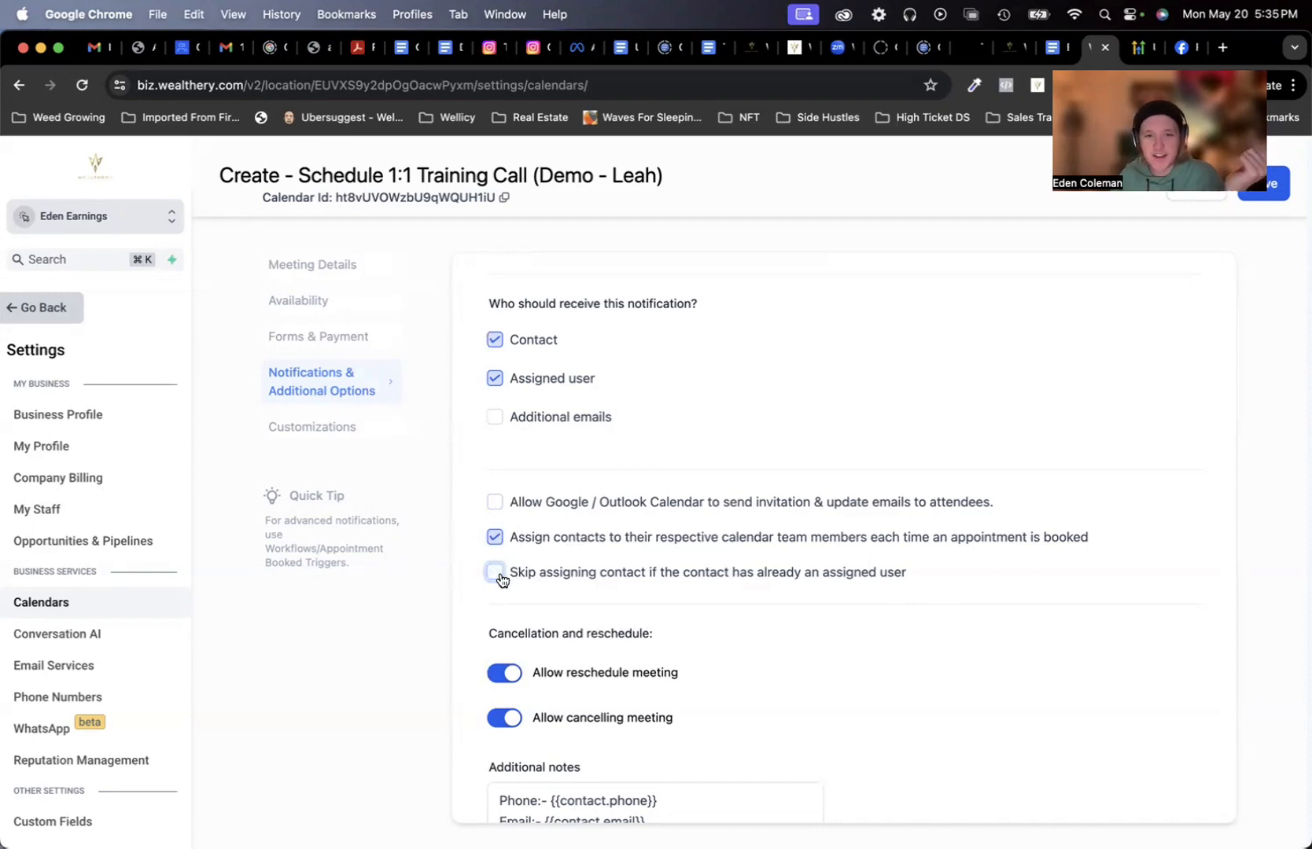
click(494, 538)
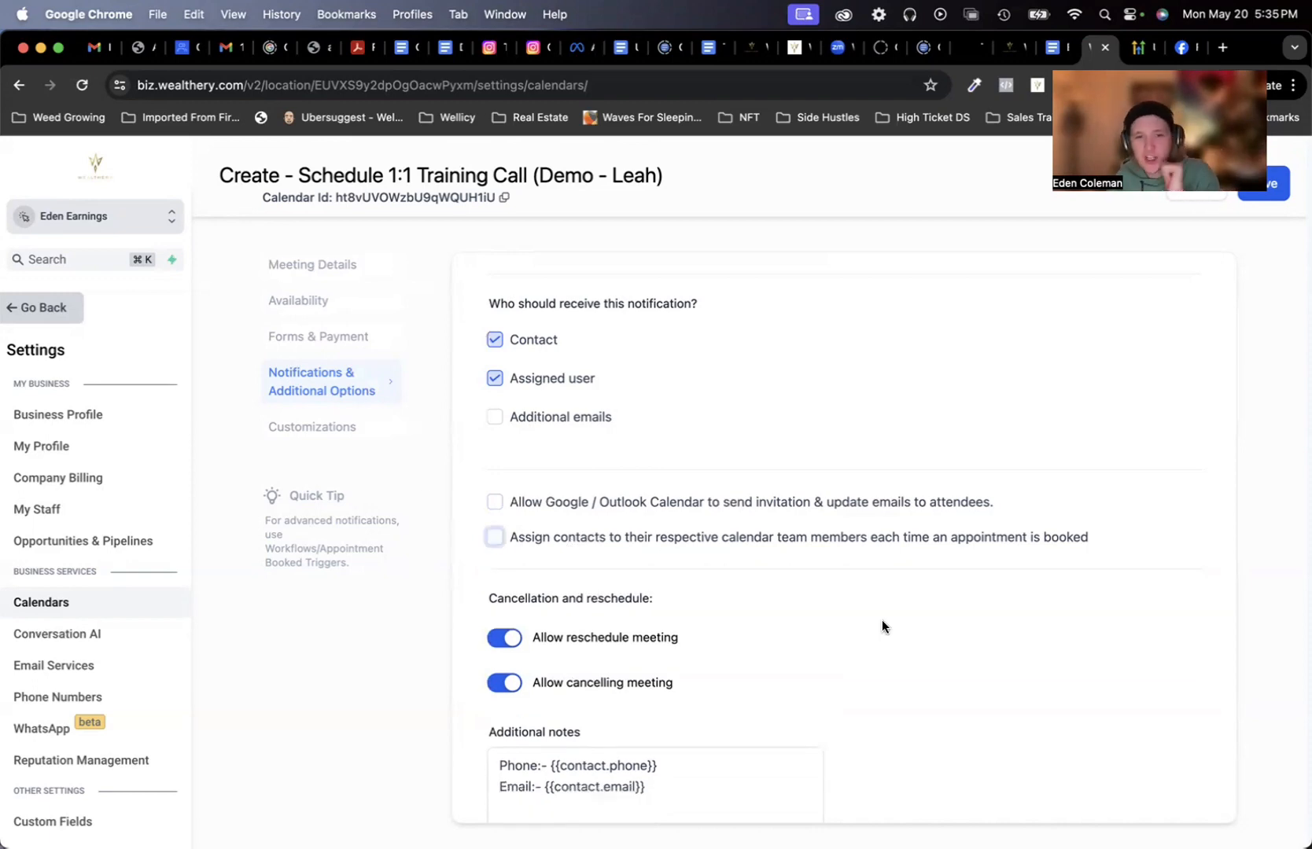
Step: Allow Google / Outlook Calendar to send invitation and update emails to attendees, and read through the additional notes
click(495, 503)
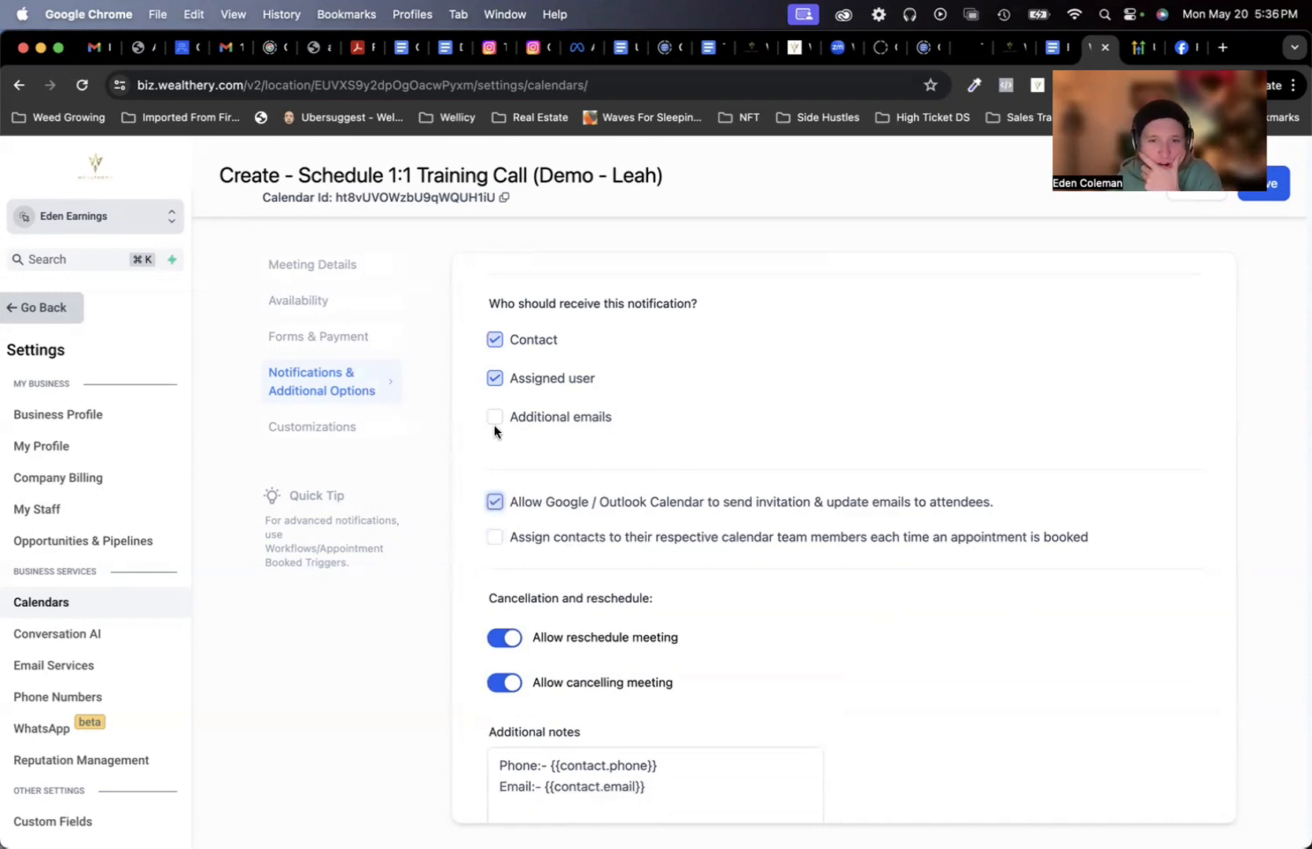
scroll(1038, 573, down, 2)
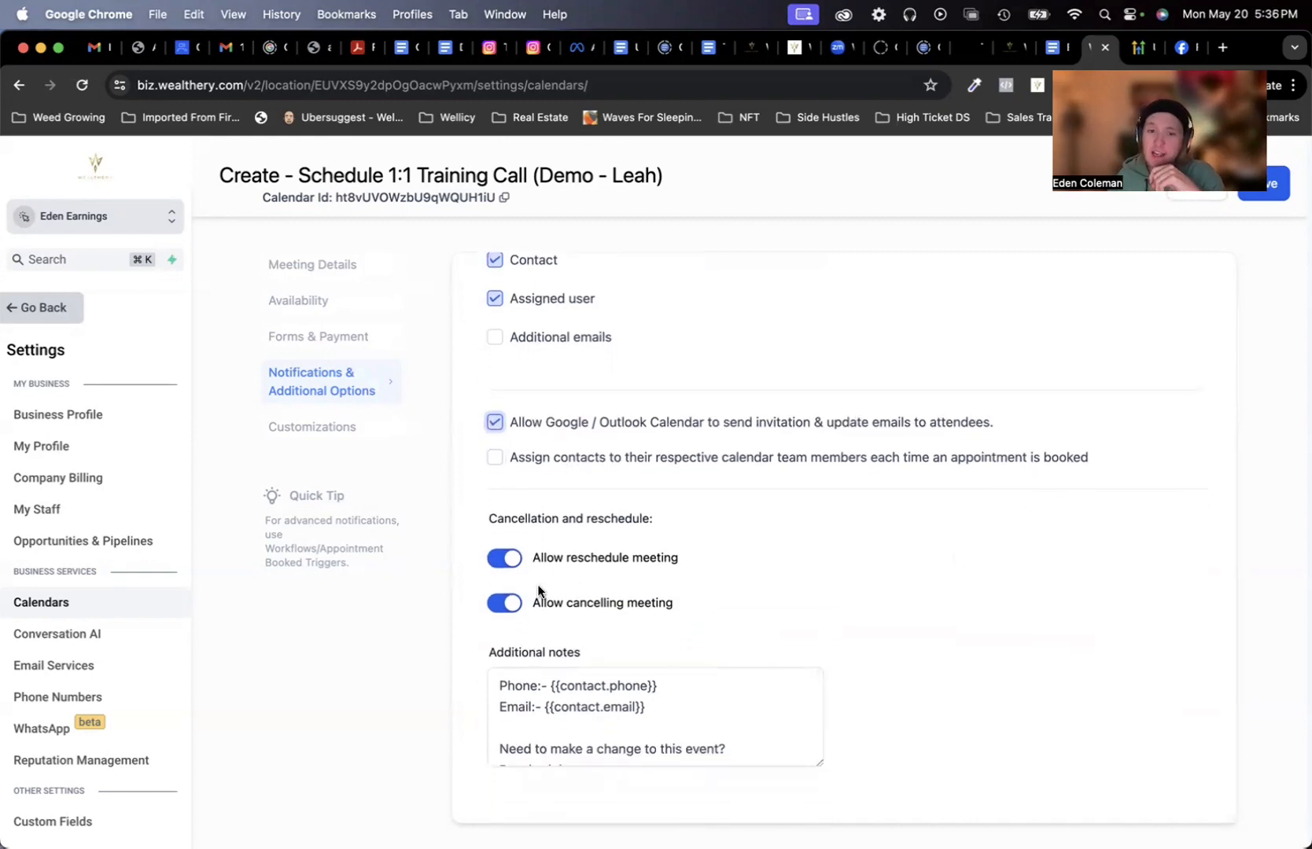
scroll(1033, 588, down, 1)
scroll(699, 672, down, 1)
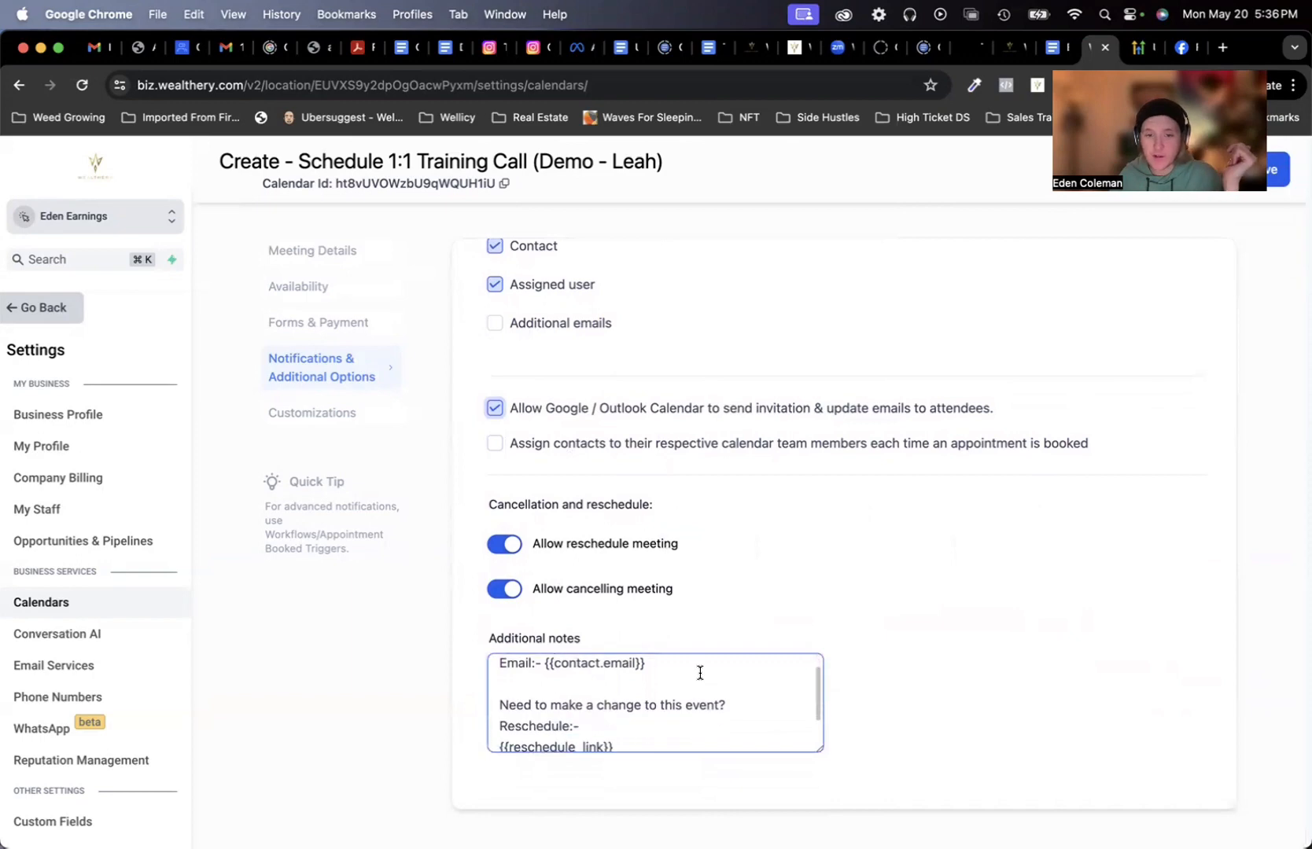
scroll(688, 704, down, 3)
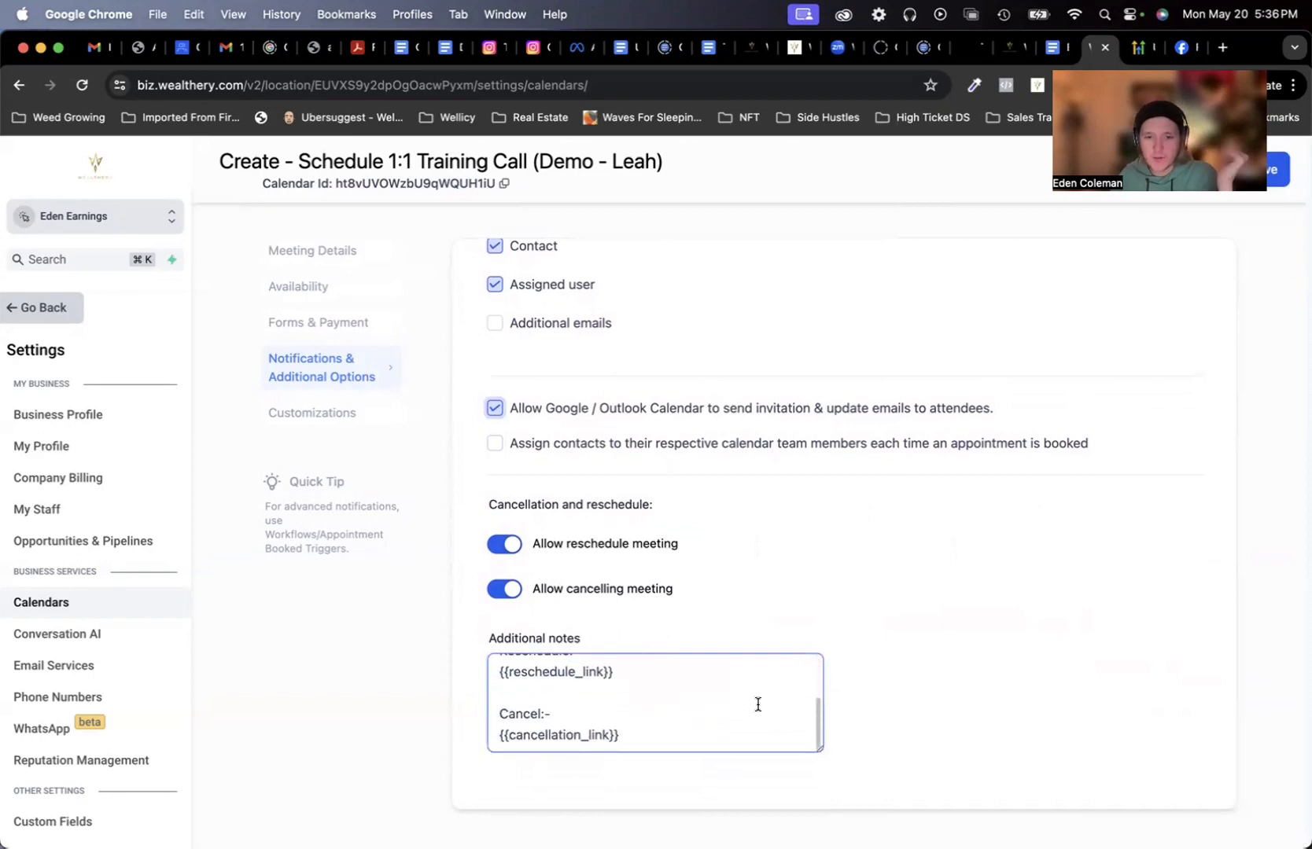
Step: Review the notification recipients, the cancellation and reschedule settings and the additional notes once more
scroll(983, 631, up, 5)
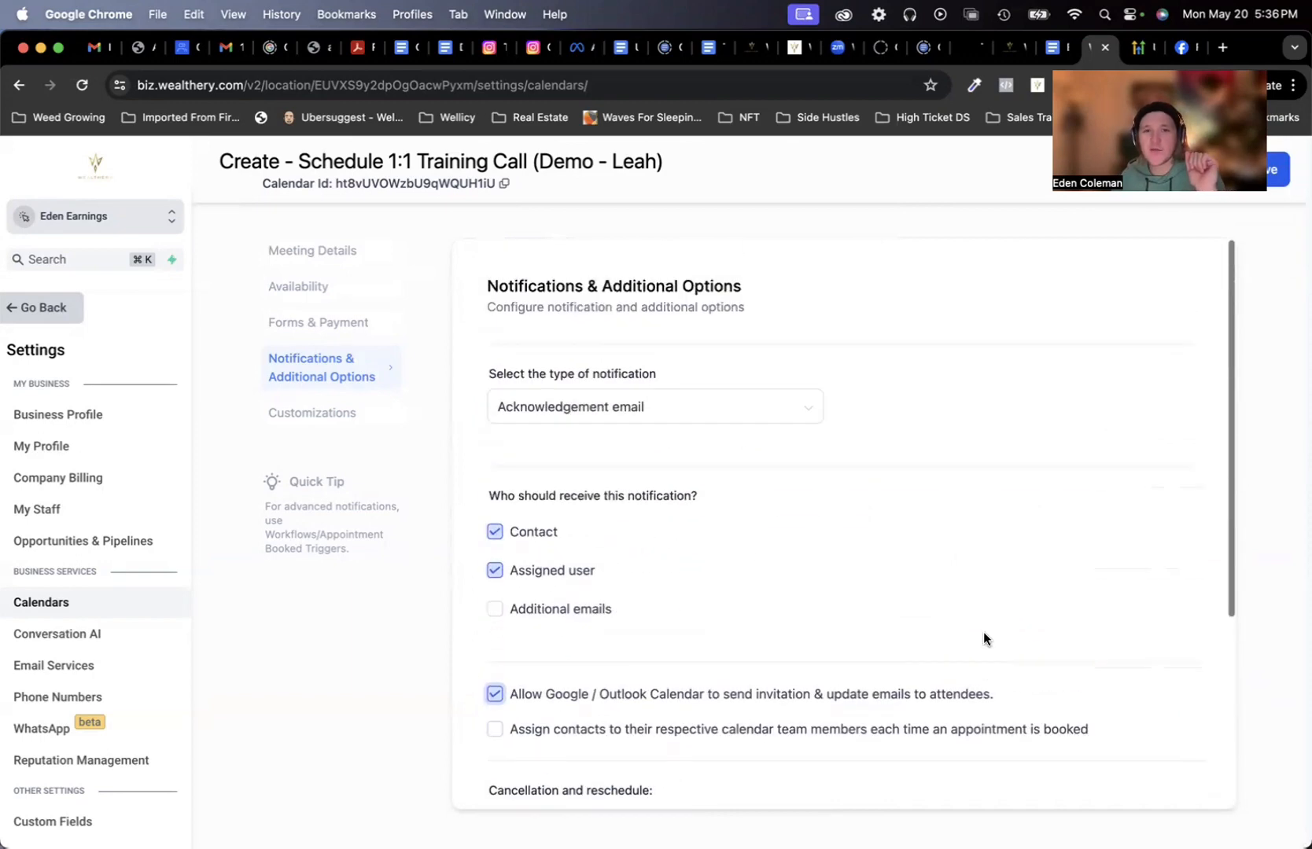
scroll(852, 418, down, 5)
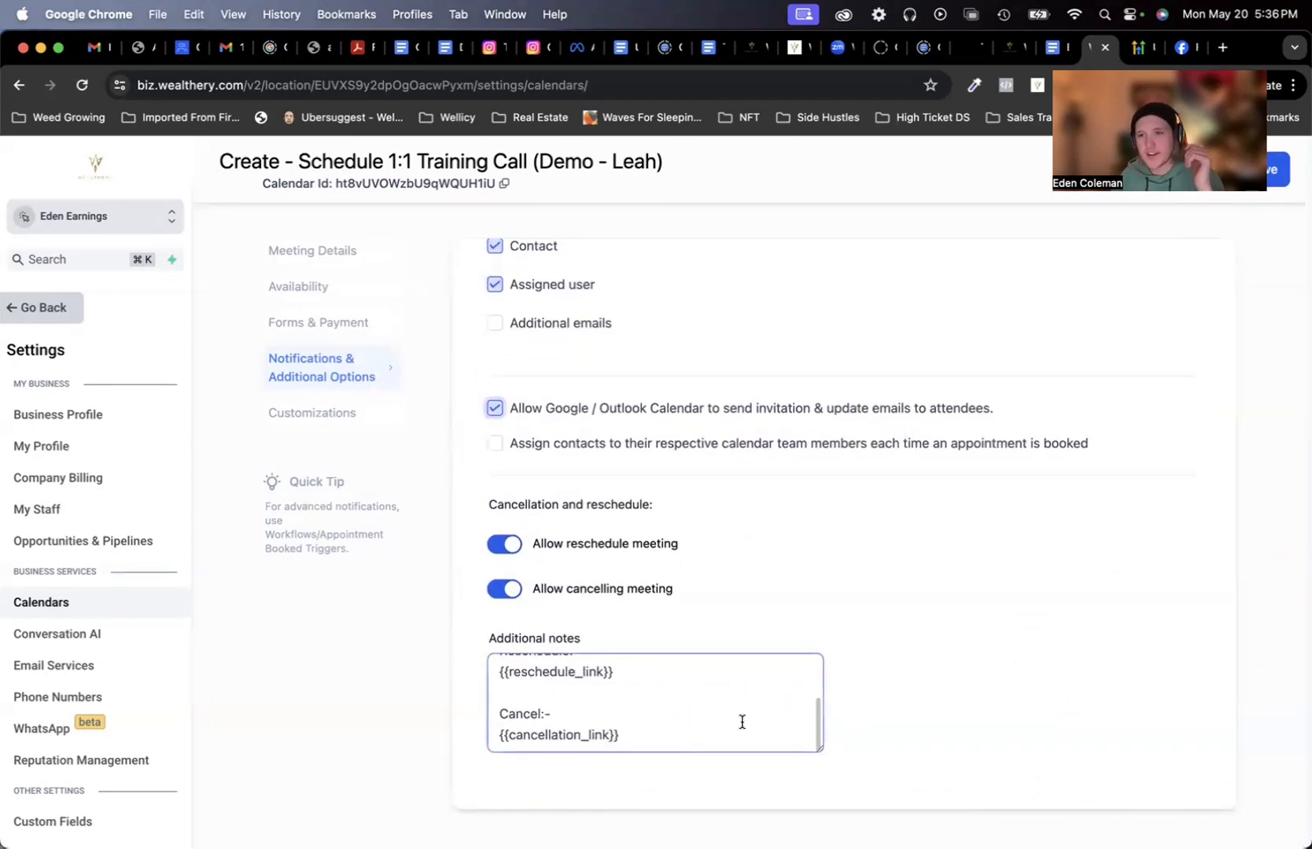
scroll(776, 726, up, 5)
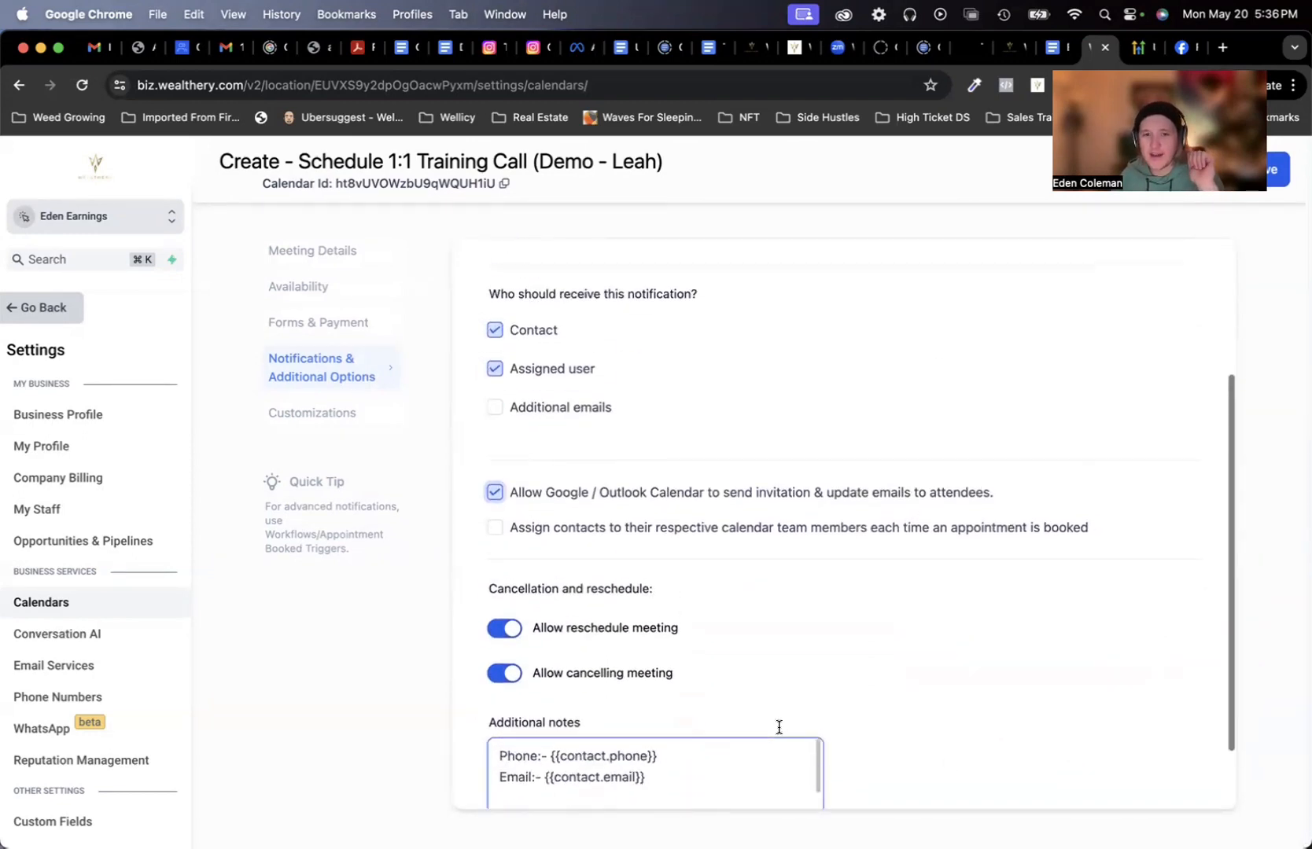
scroll(997, 607, down, 3)
scroll(819, 530, up, 5)
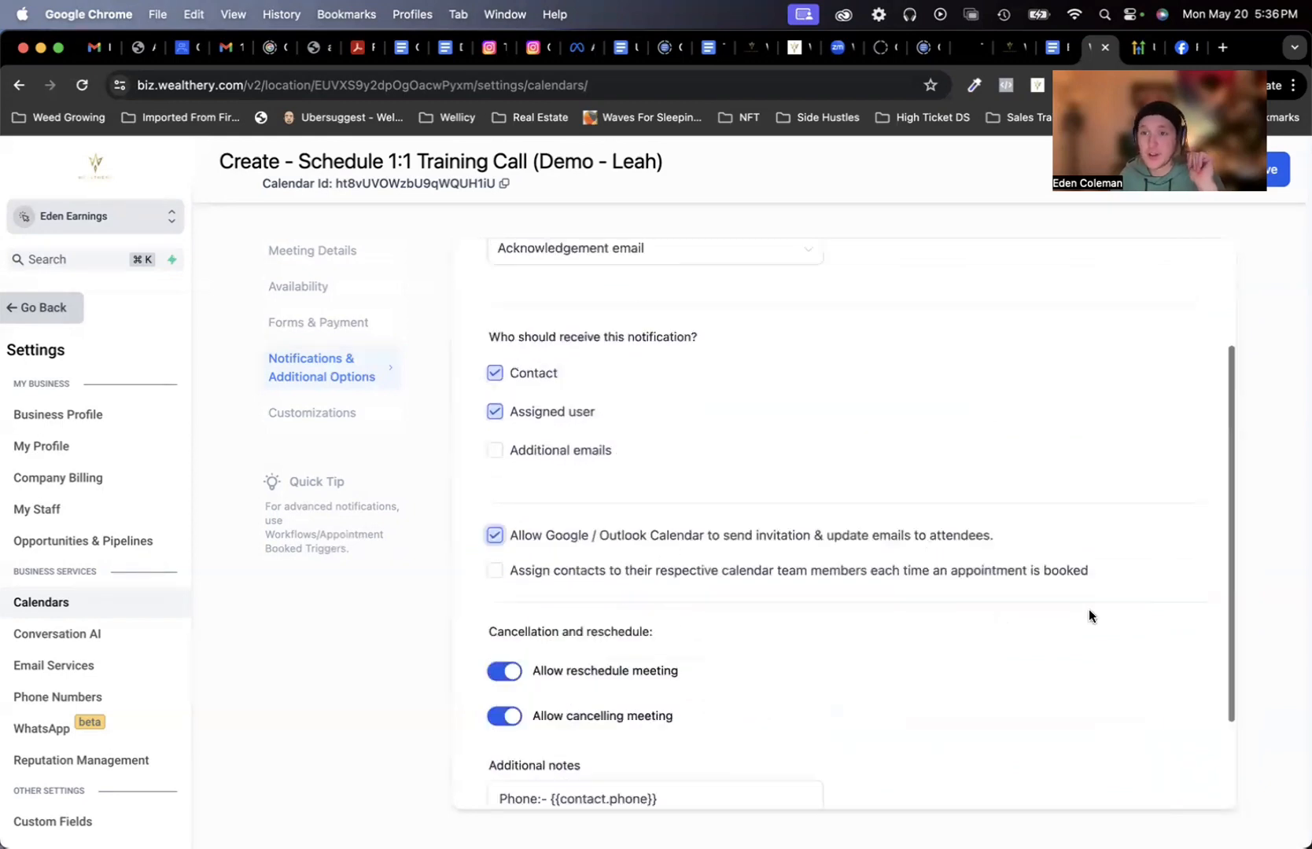
scroll(781, 668, down, 3)
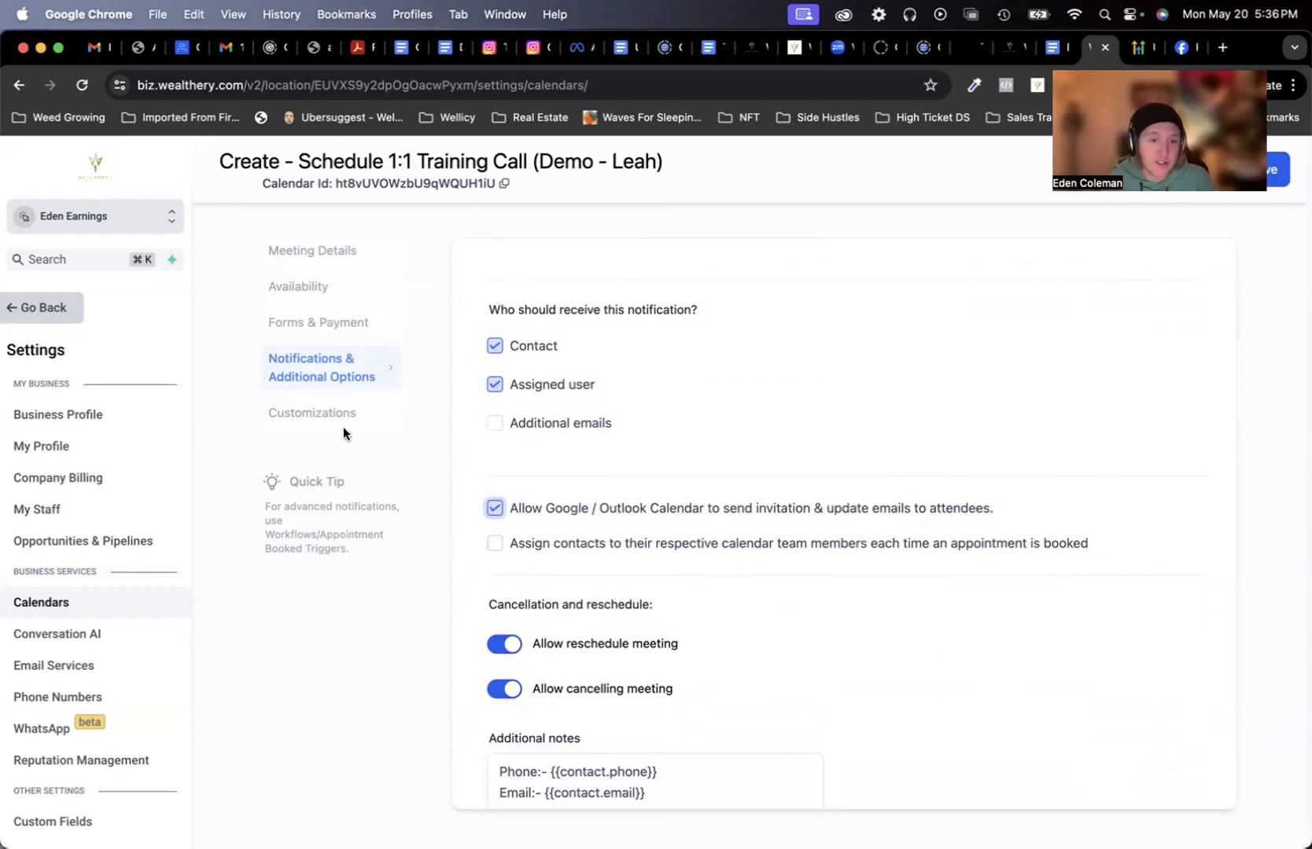
scroll(949, 623, up, 5)
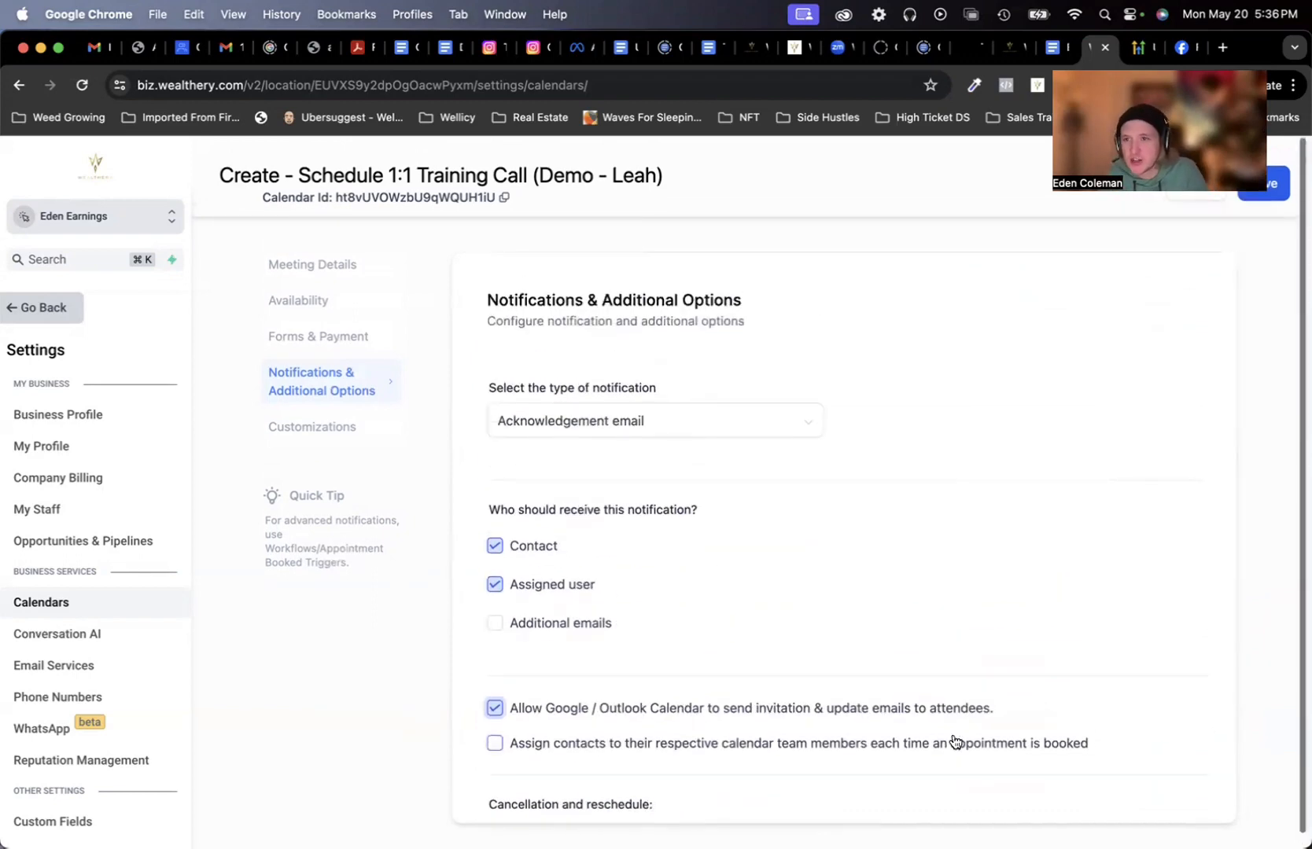
Step: Compare the calendar cover image option in the customizations with the calendar logo option in the meeting details
click(291, 426)
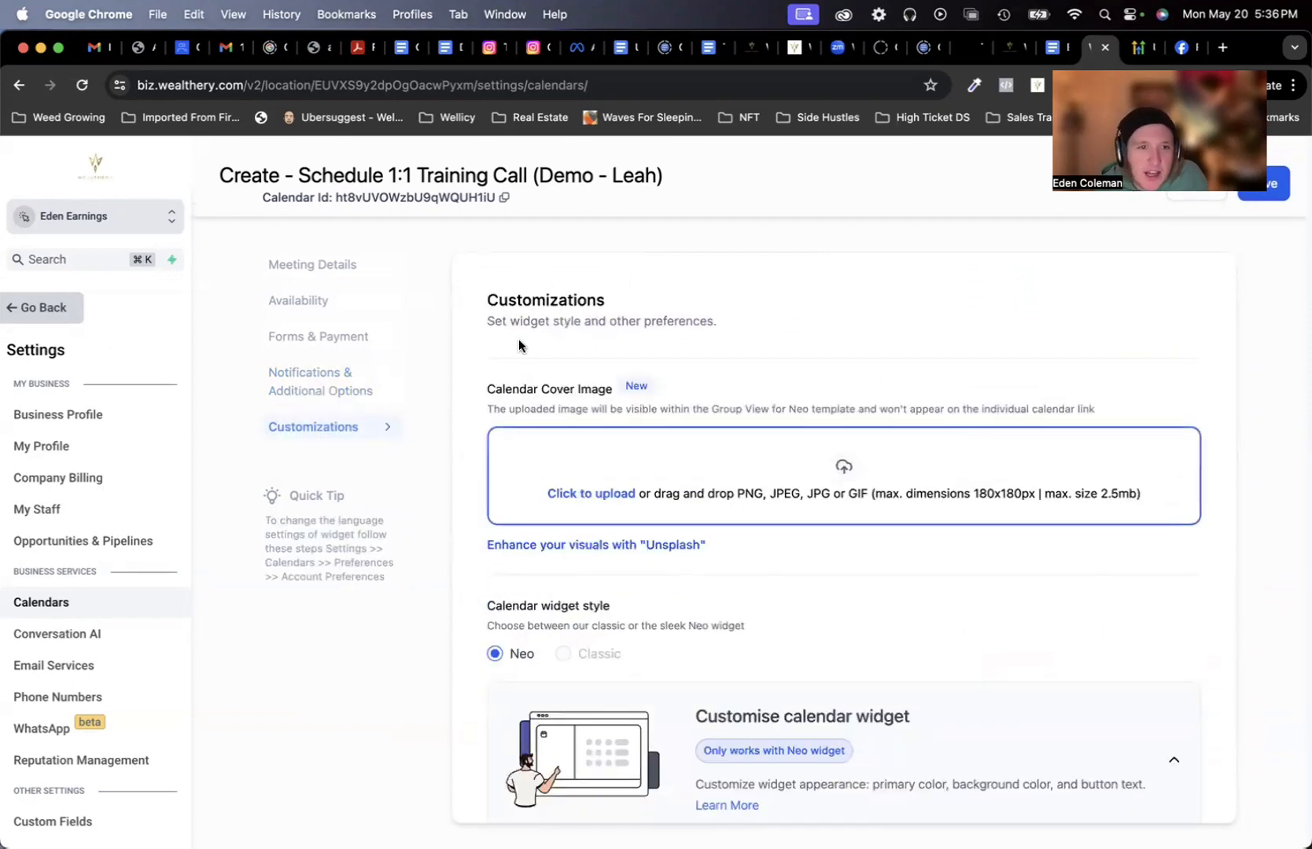
click(324, 269)
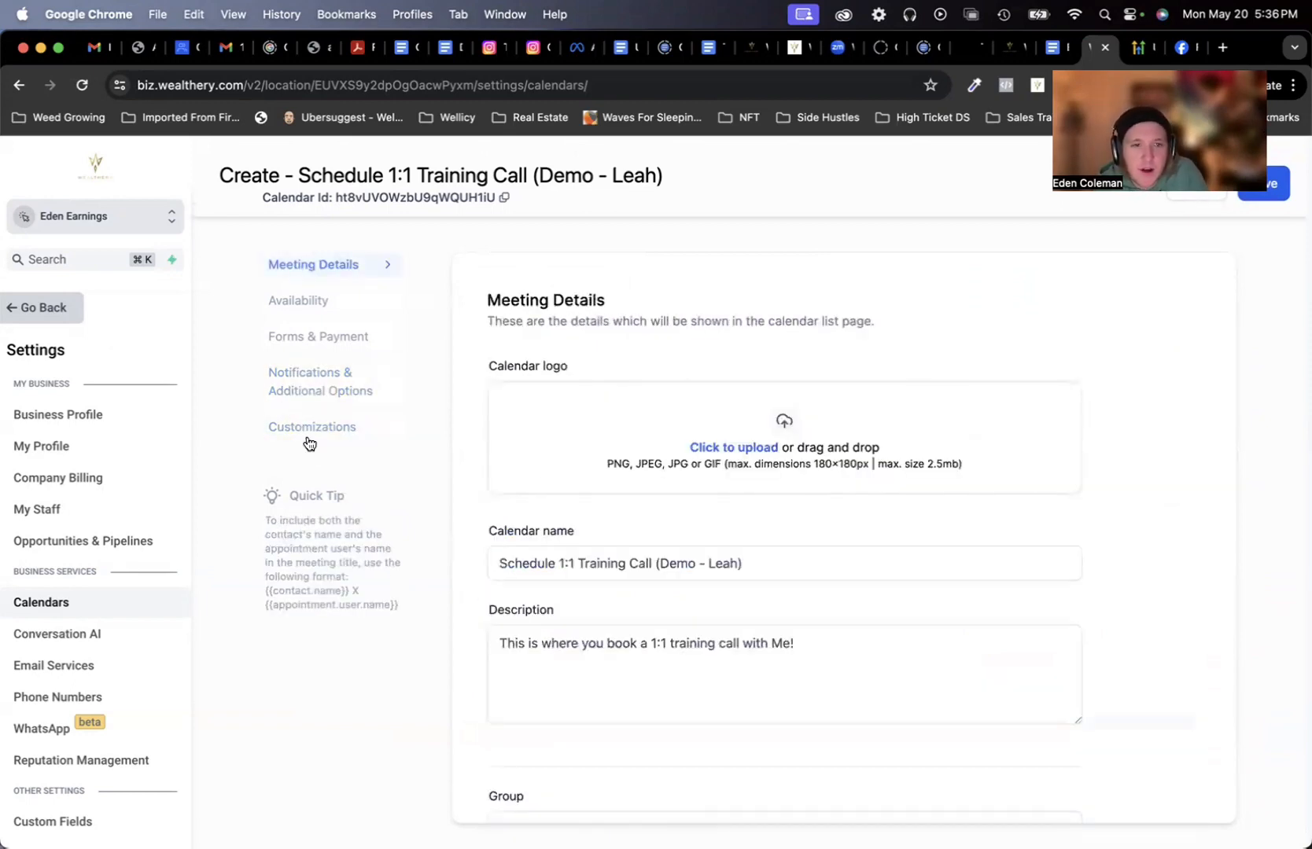
click(307, 427)
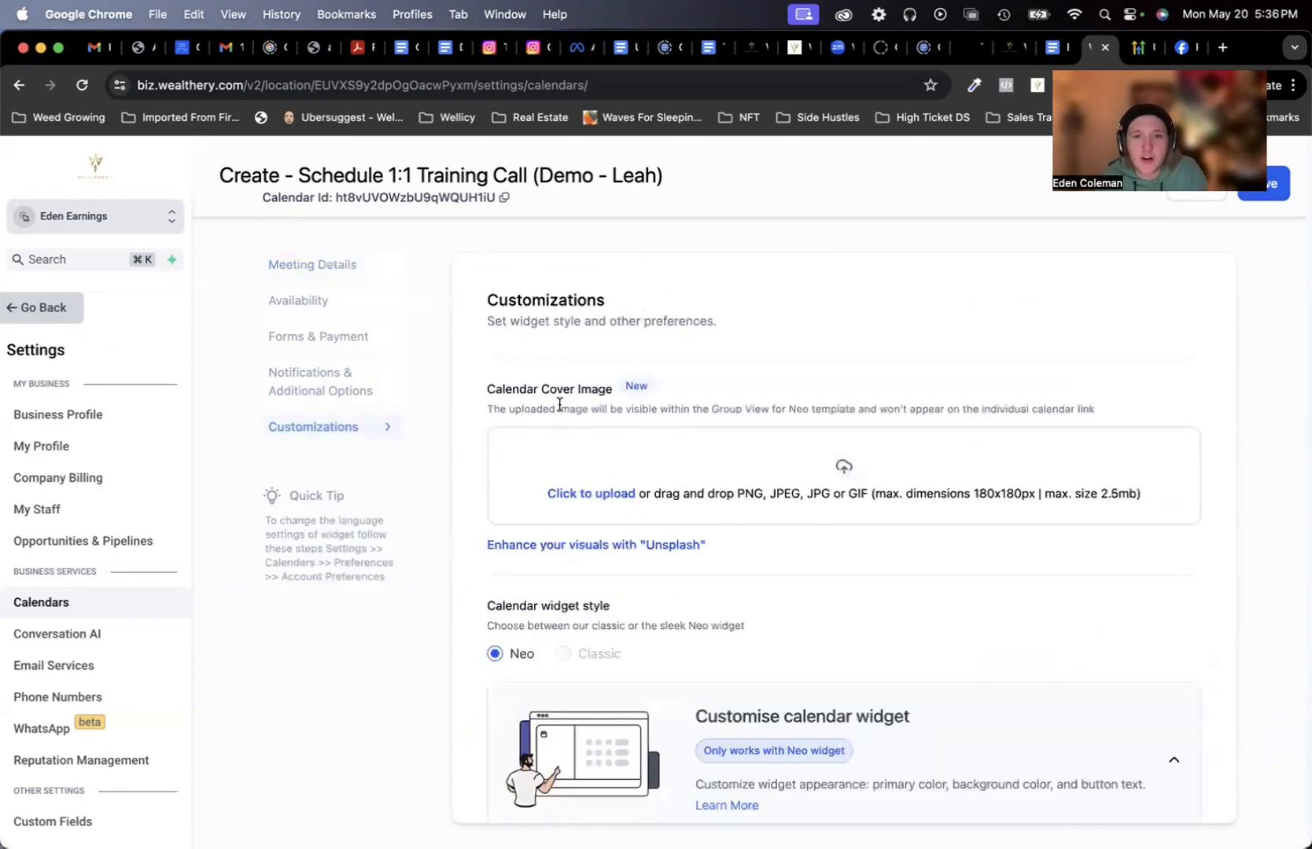
click(306, 271)
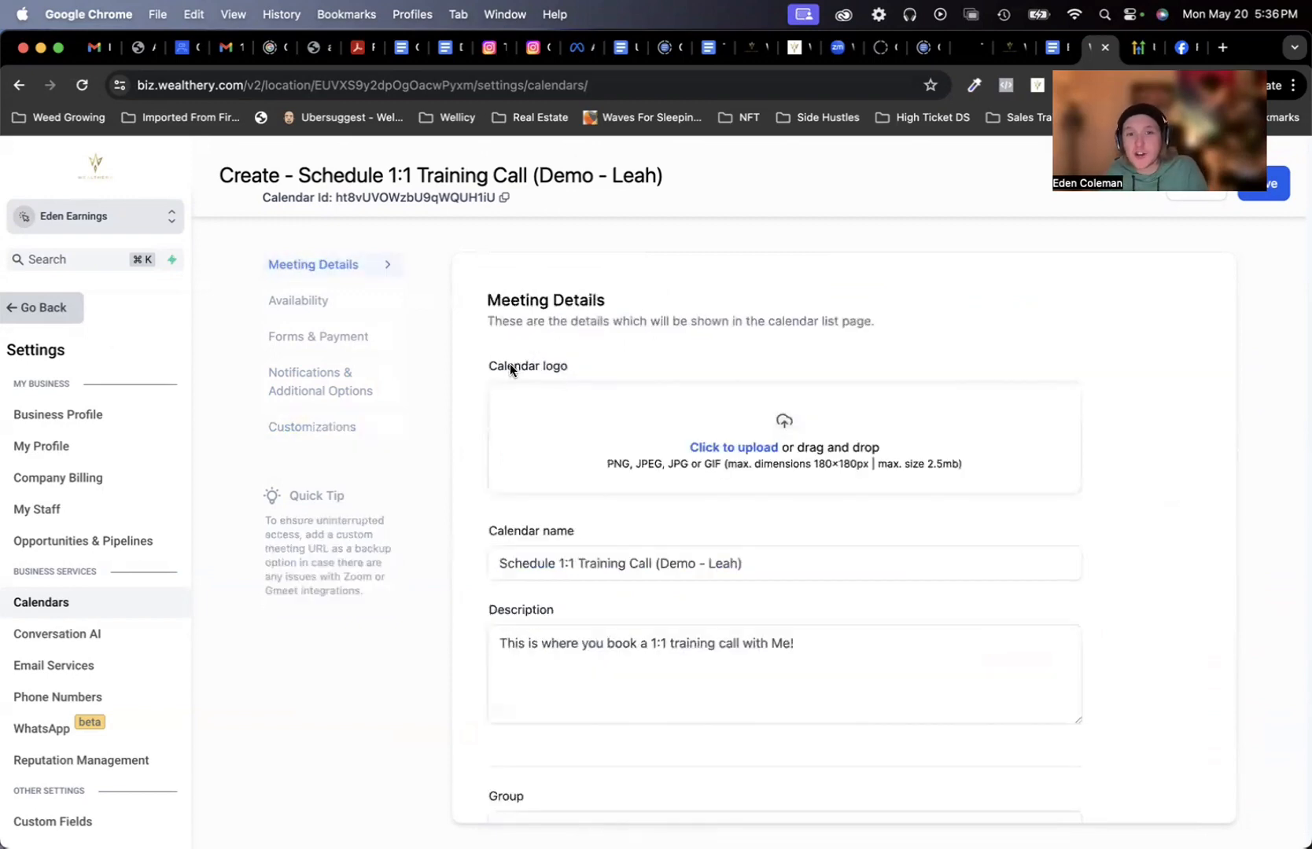
drag(509, 370, 603, 365)
click(607, 366)
click(313, 427)
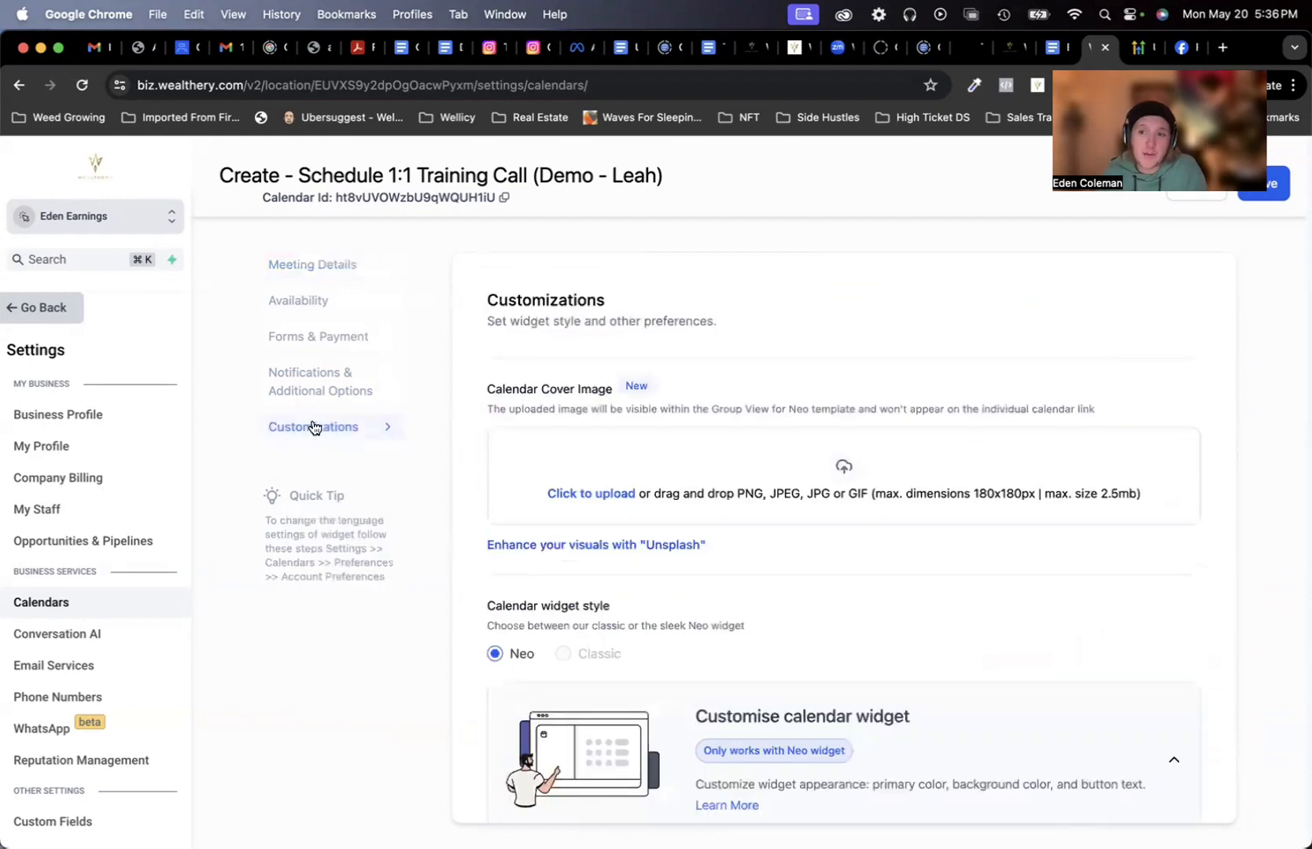
Step: Read the calendar cover image note and examine the widget style, primary color, background color and button text options
drag(483, 388, 640, 388)
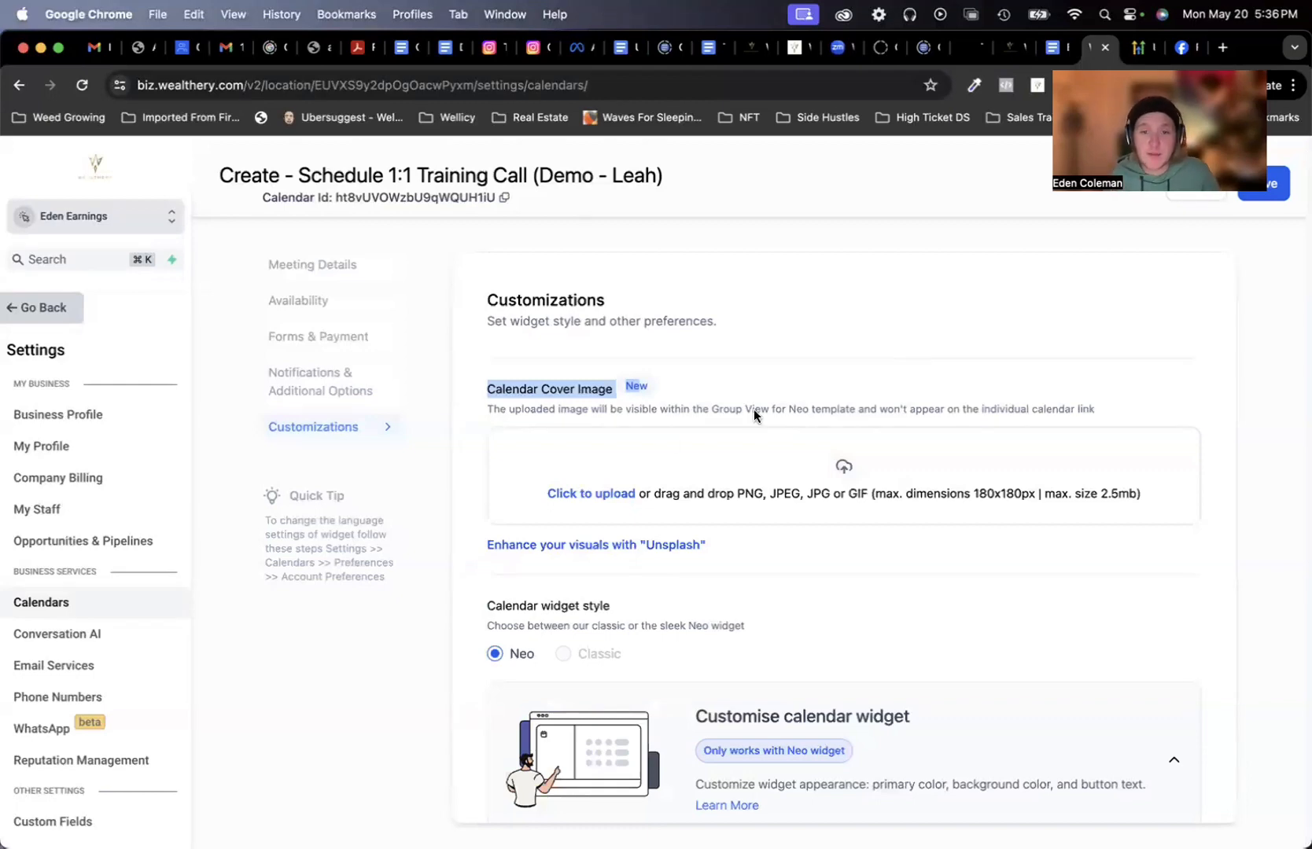
drag(518, 409, 486, 409)
drag(692, 394, 951, 404)
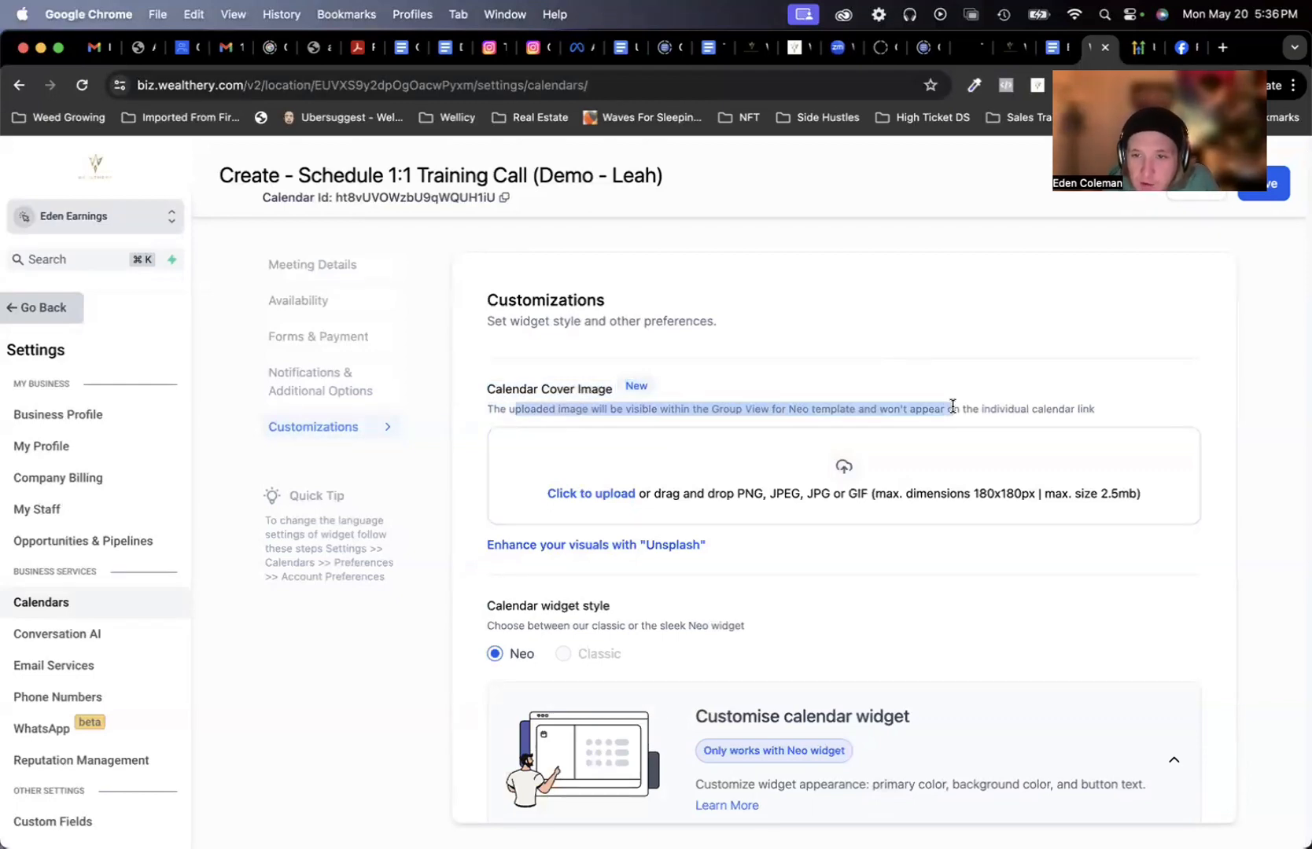
click(1019, 370)
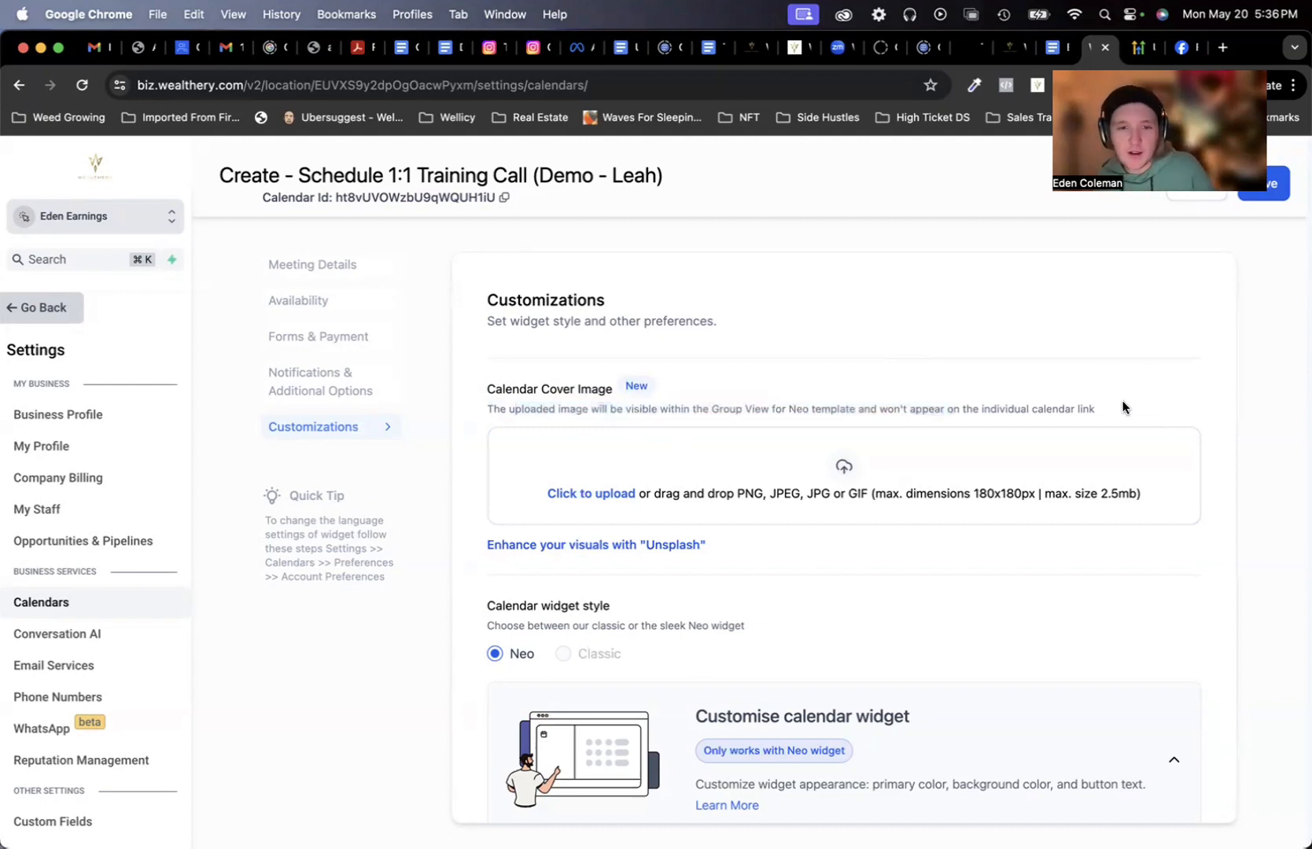
scroll(1121, 410, down, 1)
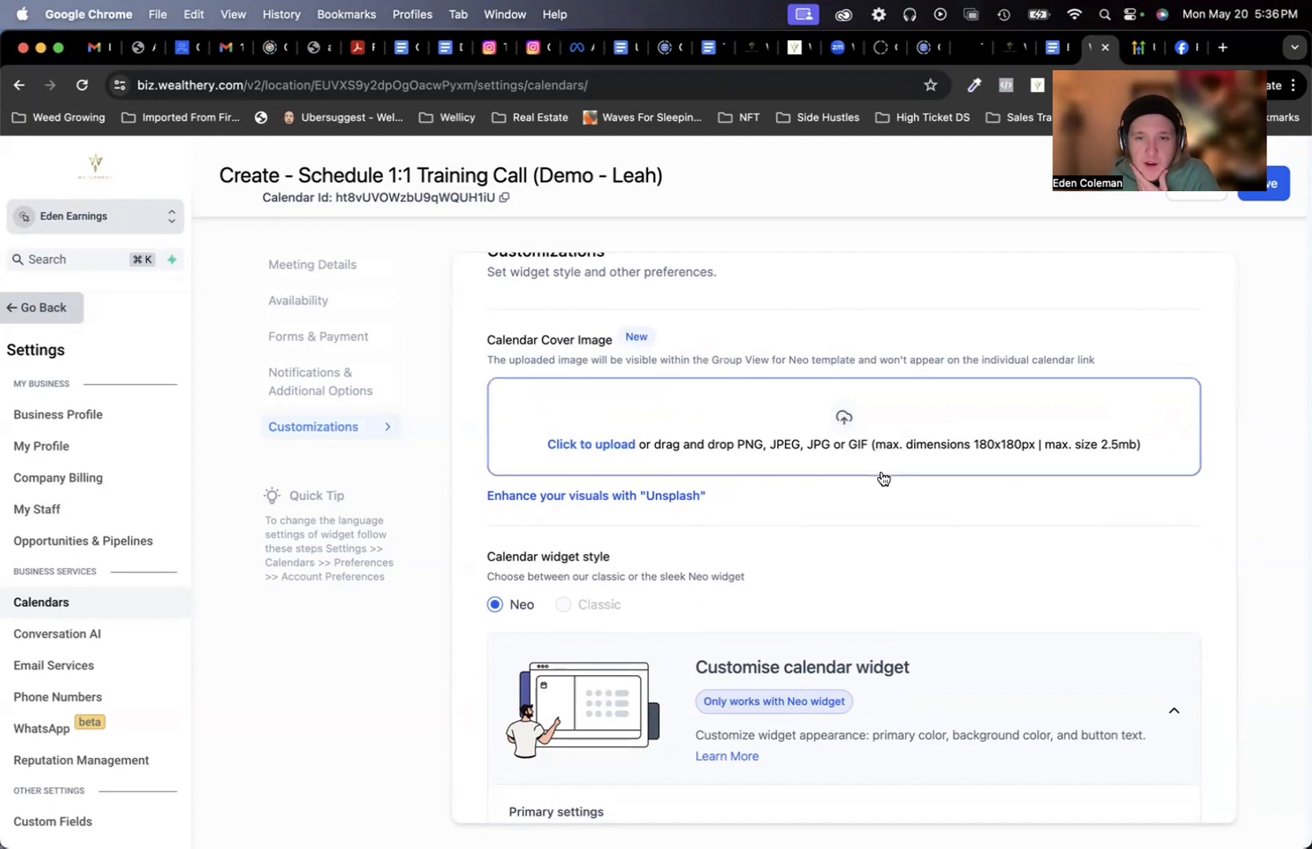
scroll(913, 517, down, 1)
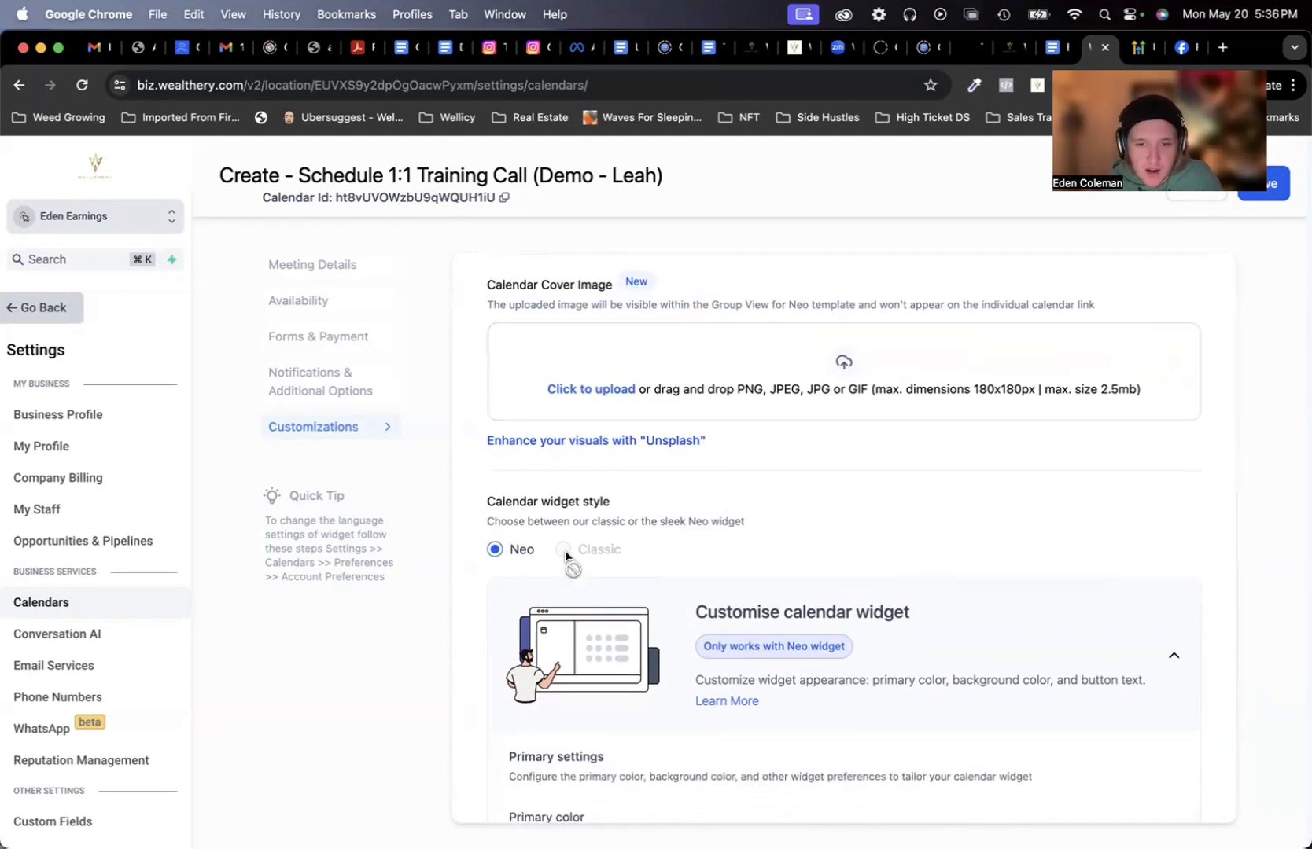
scroll(1255, 519, down, 1)
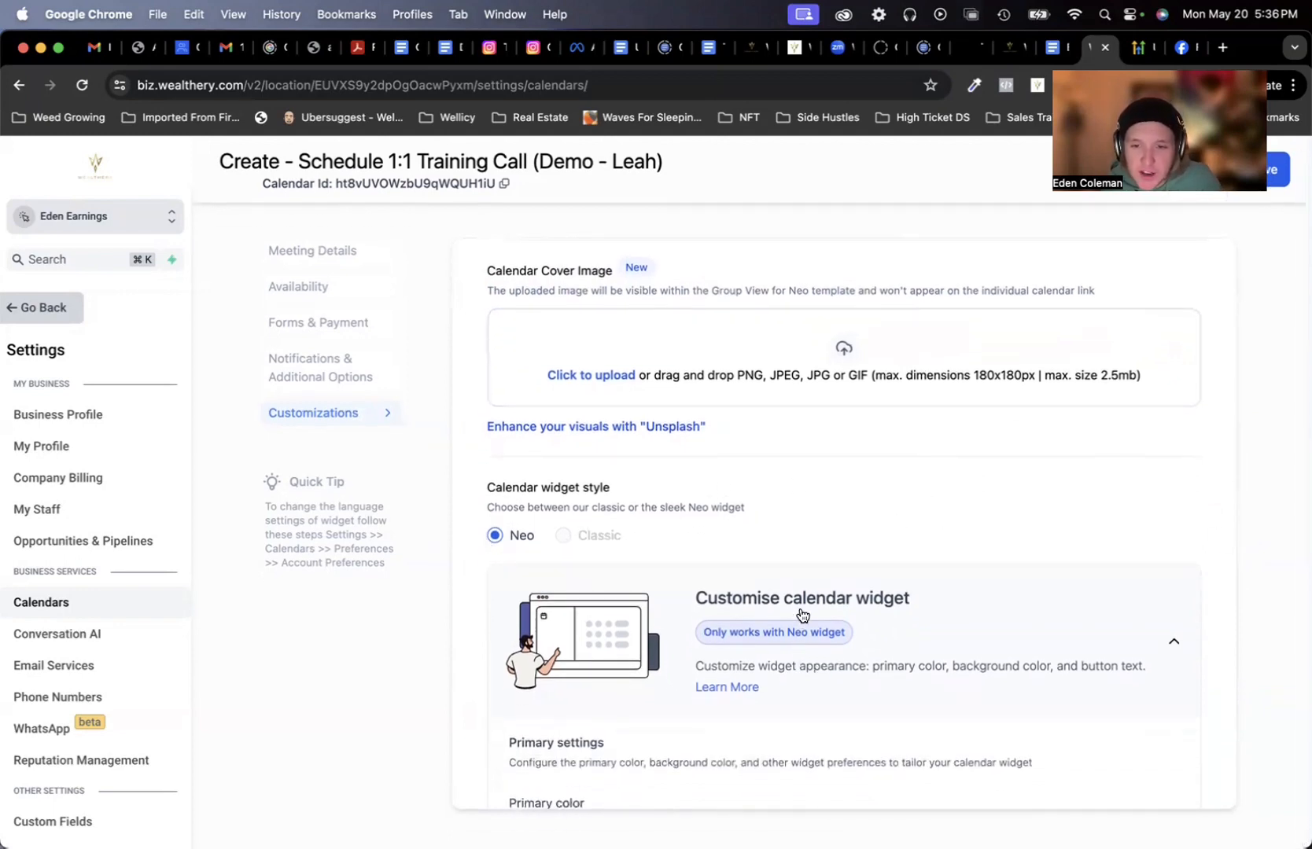
scroll(939, 545, down, 1)
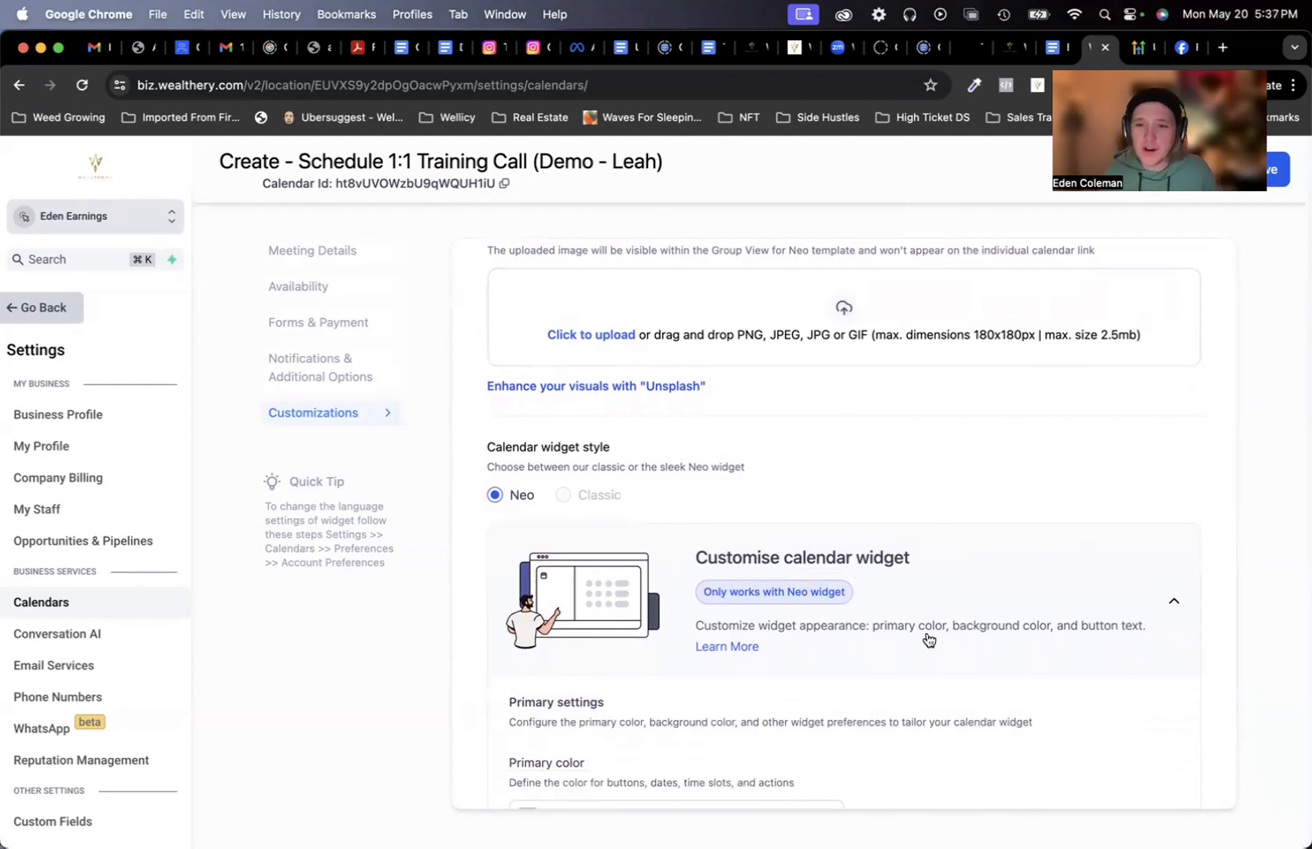
scroll(913, 472, down, 5)
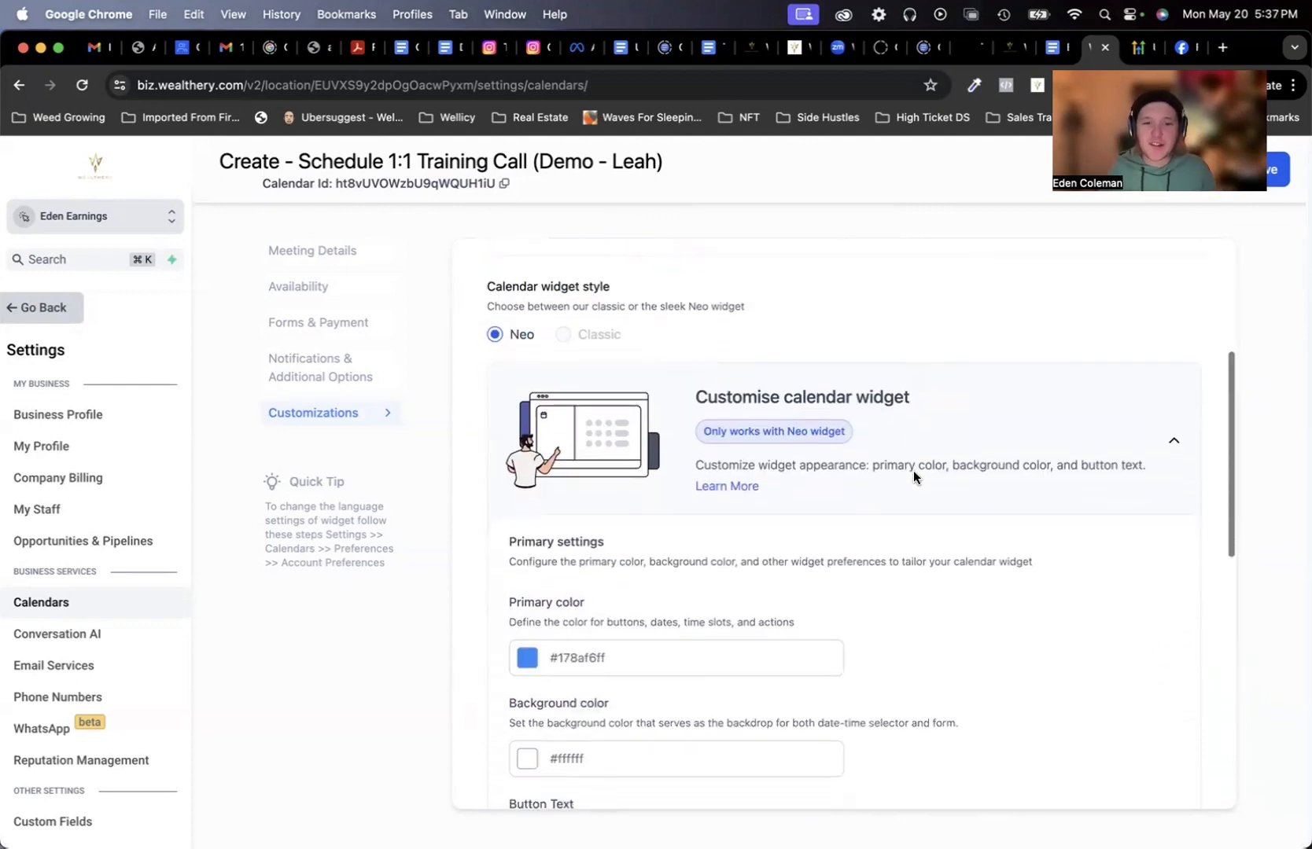
scroll(1059, 525, down, 2)
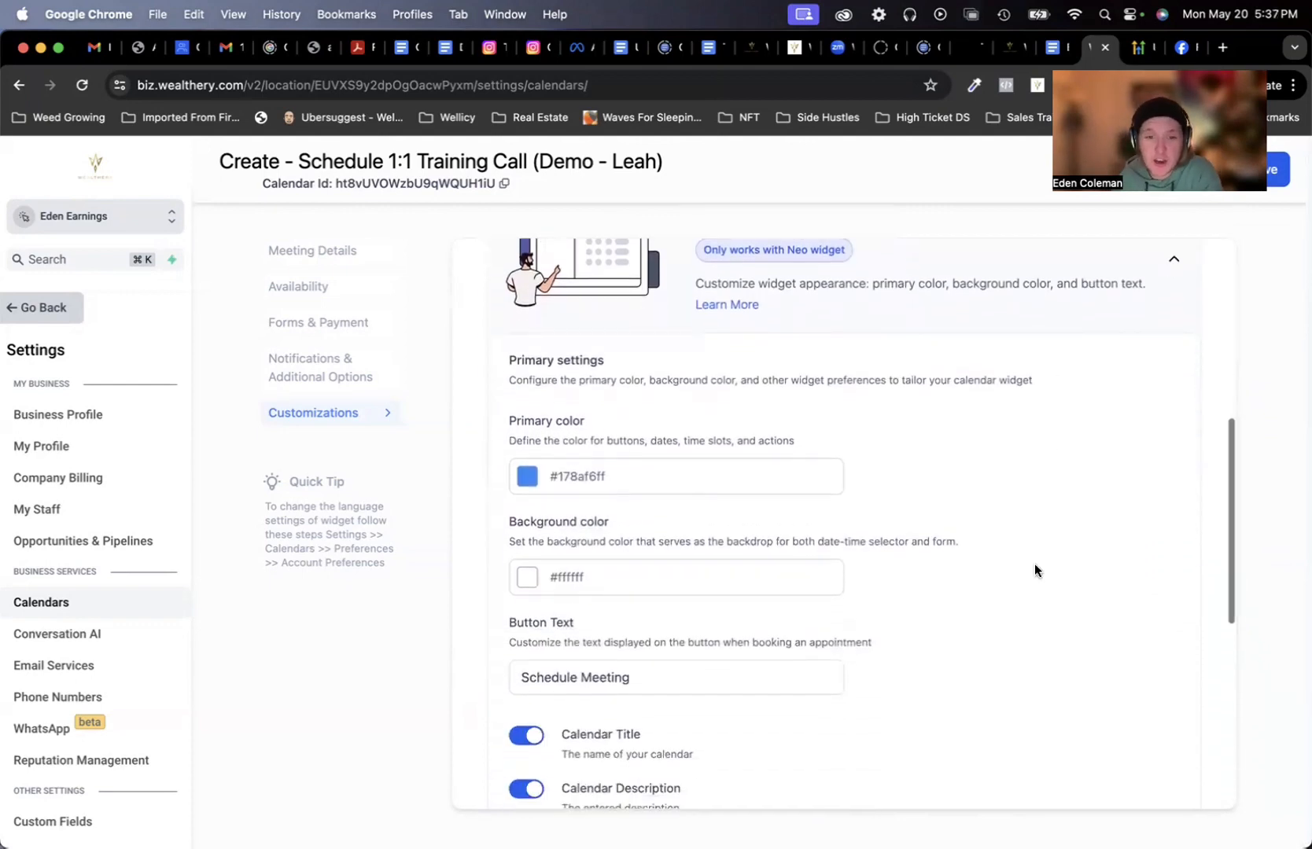
scroll(1034, 562, up, 1)
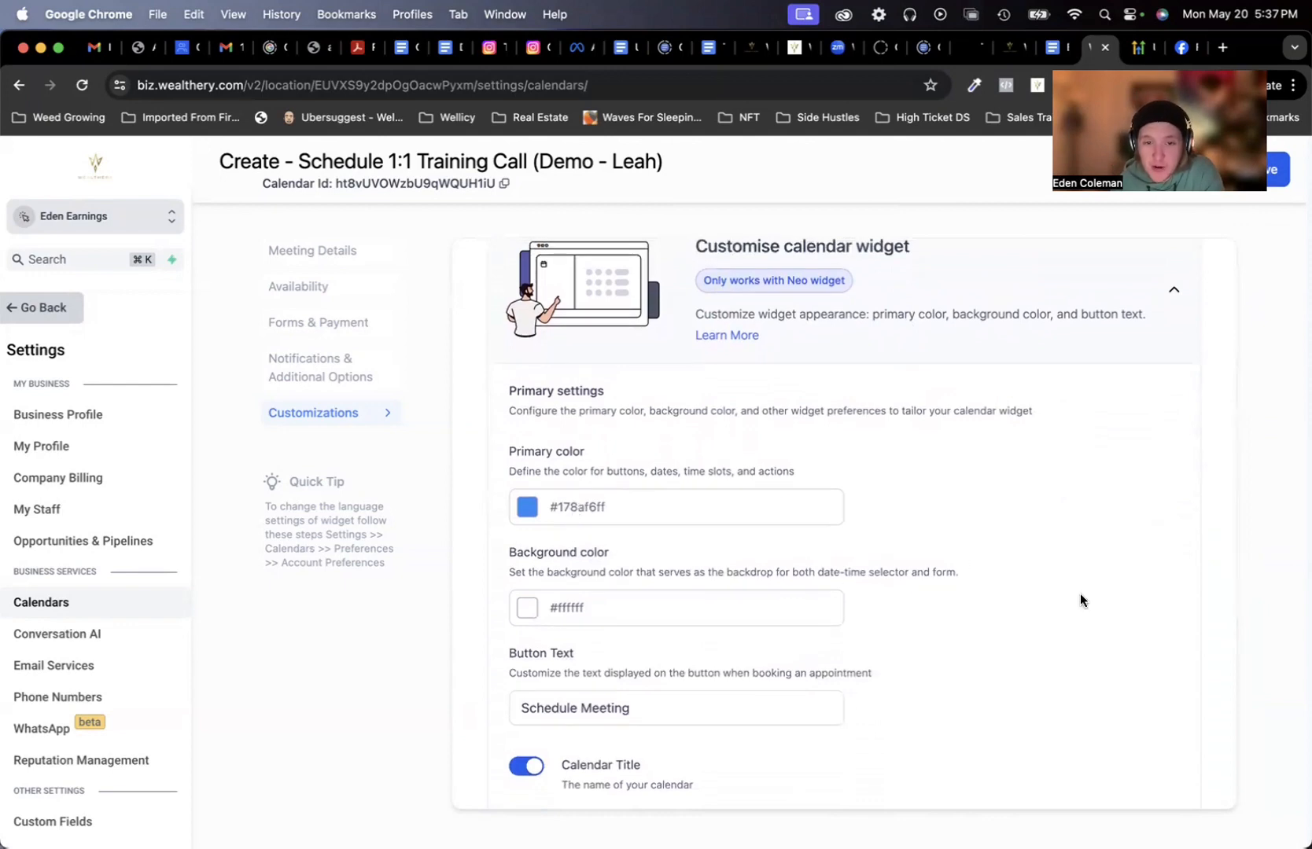
scroll(1038, 621, down, 3)
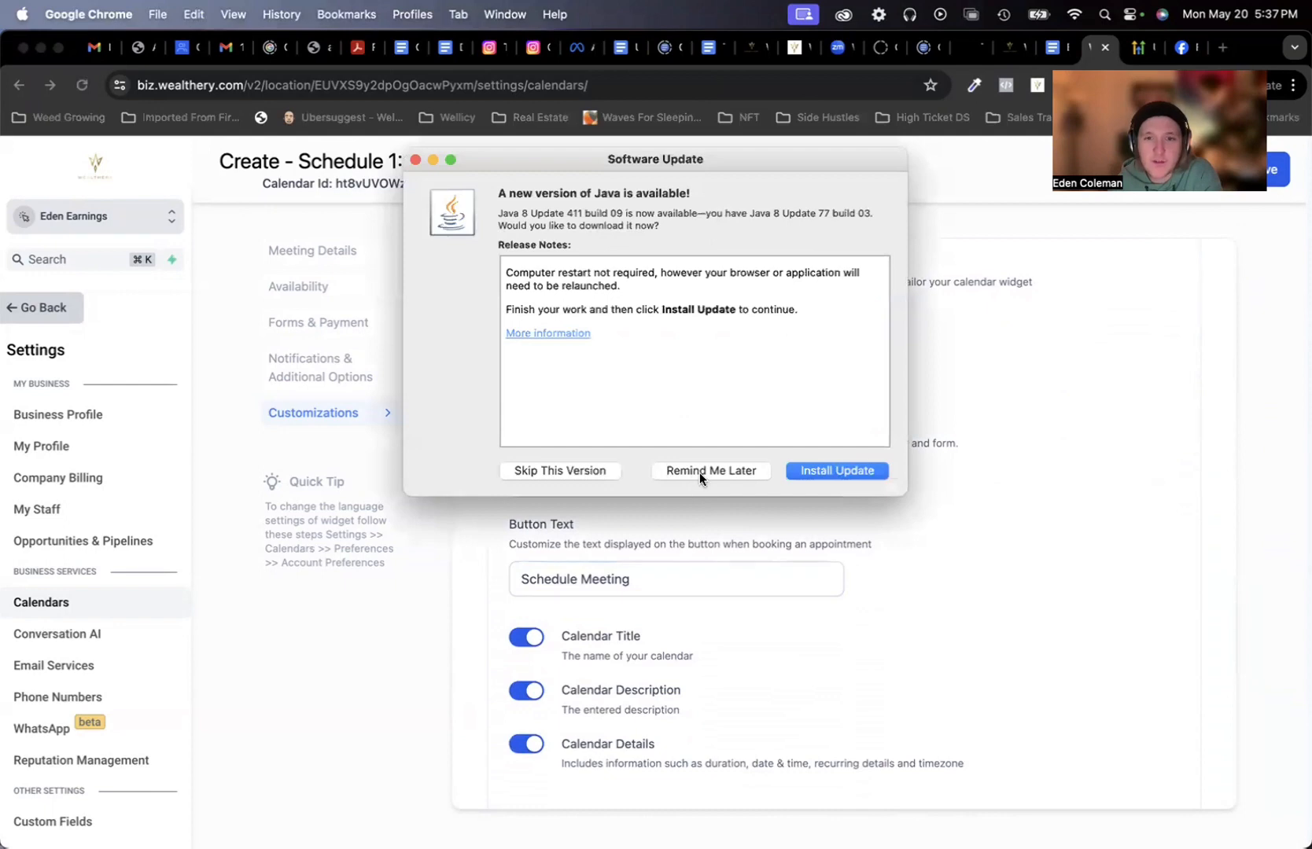
Step: Dismiss the Java update notice and set the widget's button text to "Schedule My Meeting NOW!"
click(414, 161)
scroll(982, 650, down, 2)
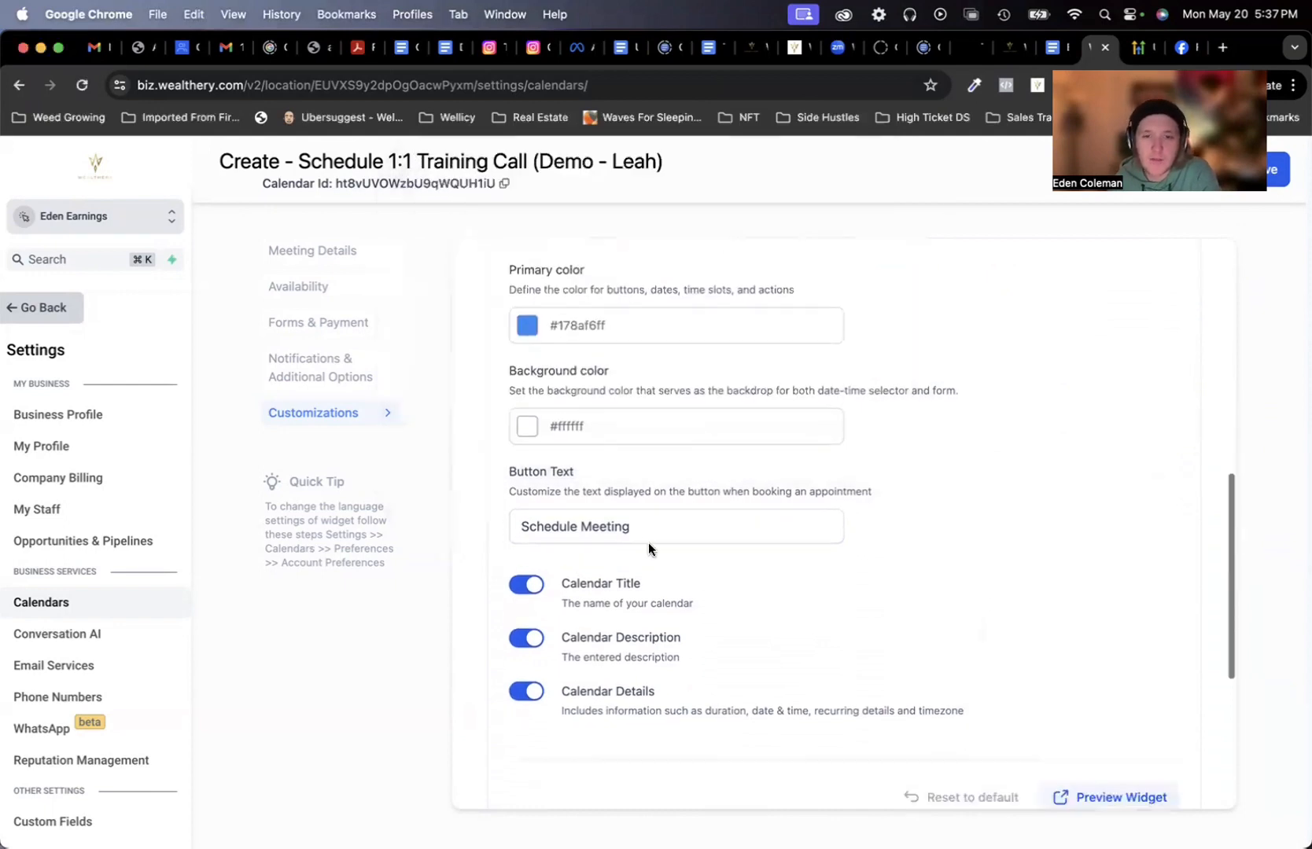
click(645, 536)
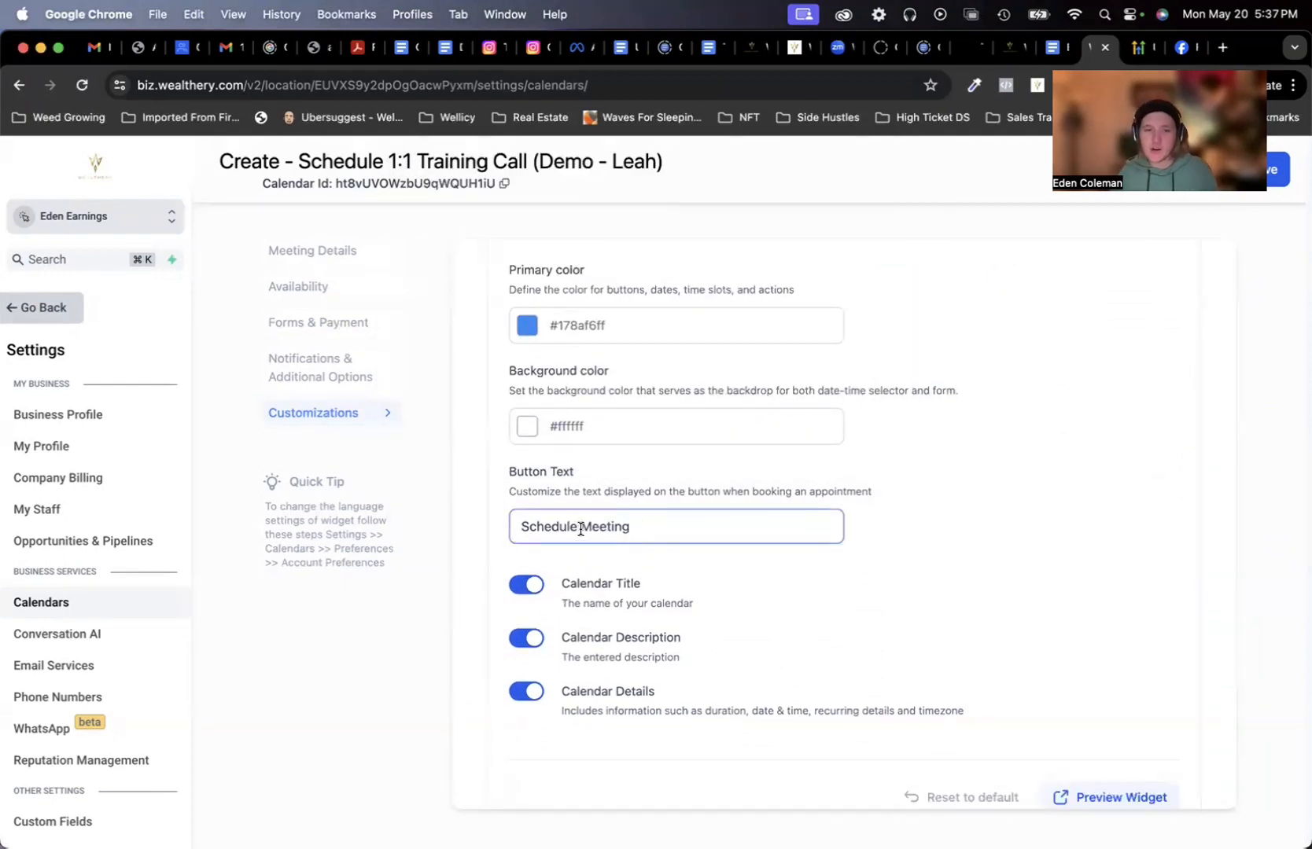
text(My)
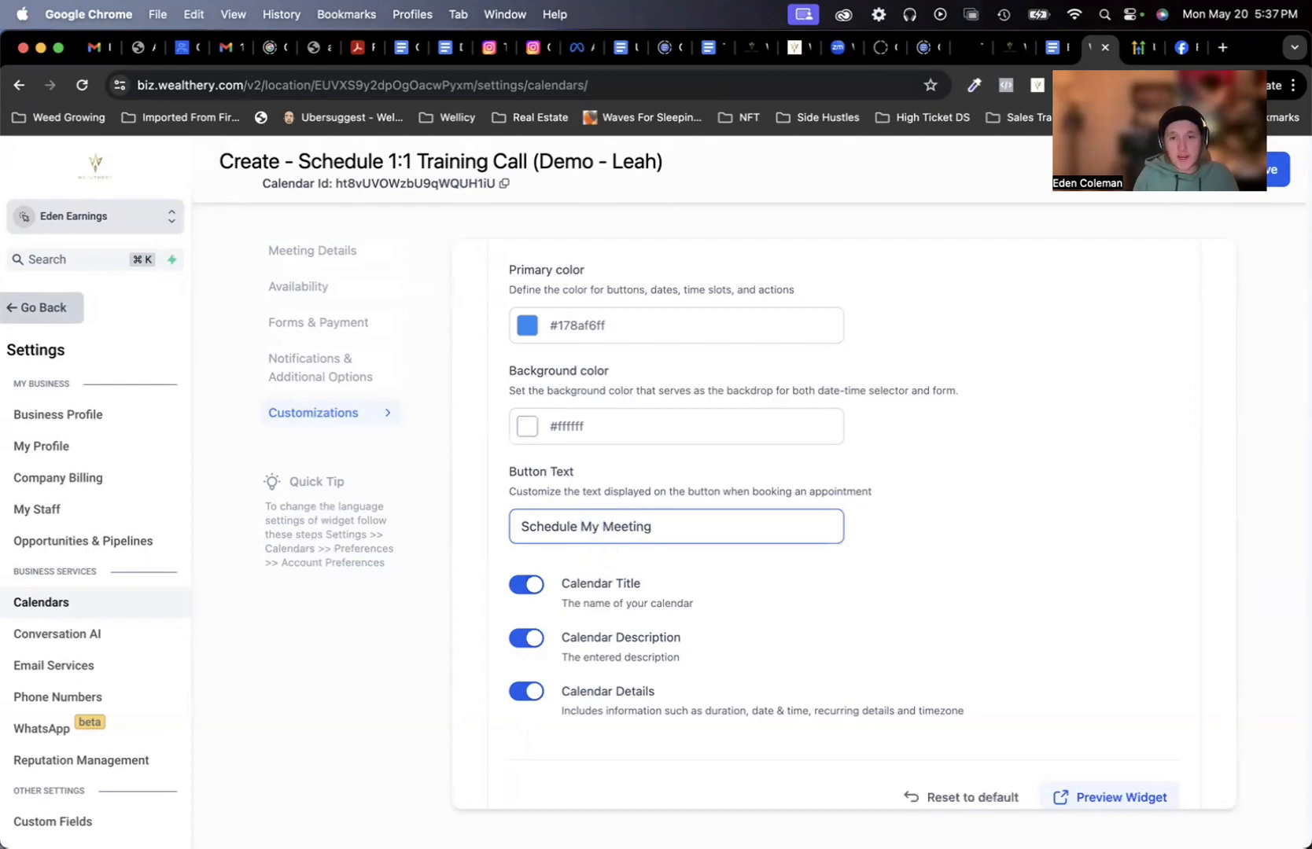
click(772, 522)
text(NOW!)
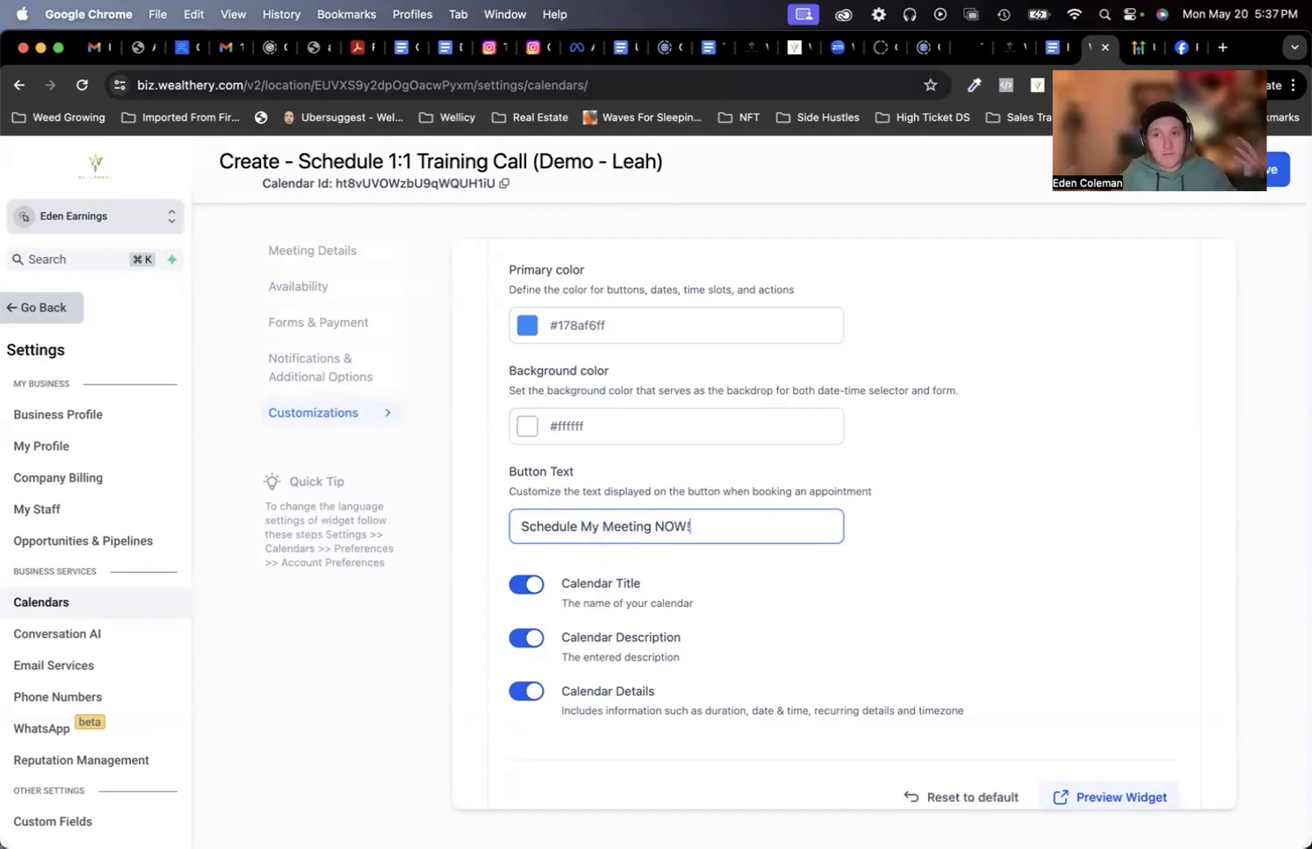
key(Caps_Lock)
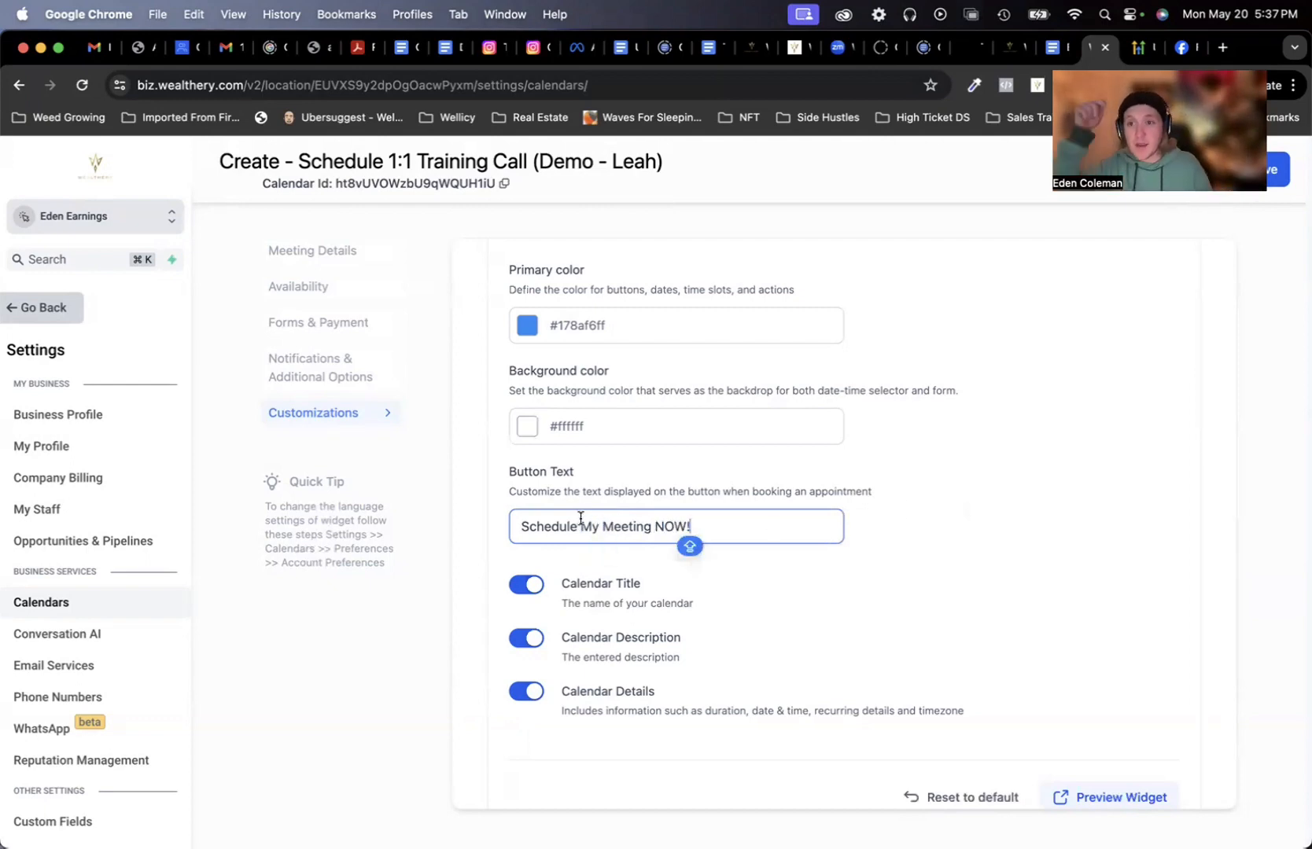
click(1031, 582)
Step: Review the custom code and seats per slot settings, keeping seats per slot shown, and save the calendar
scroll(1039, 618, down, 5)
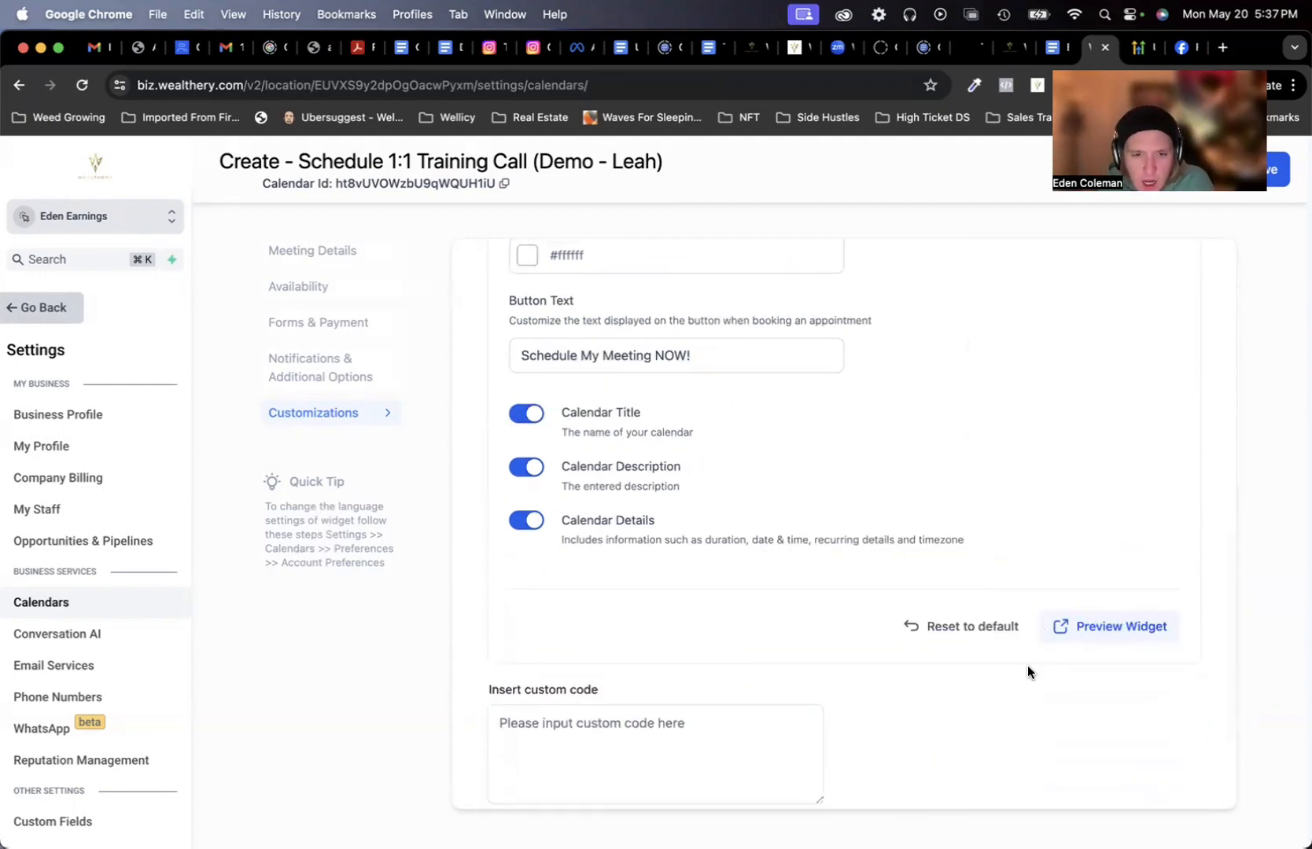
scroll(1020, 692, down, 5)
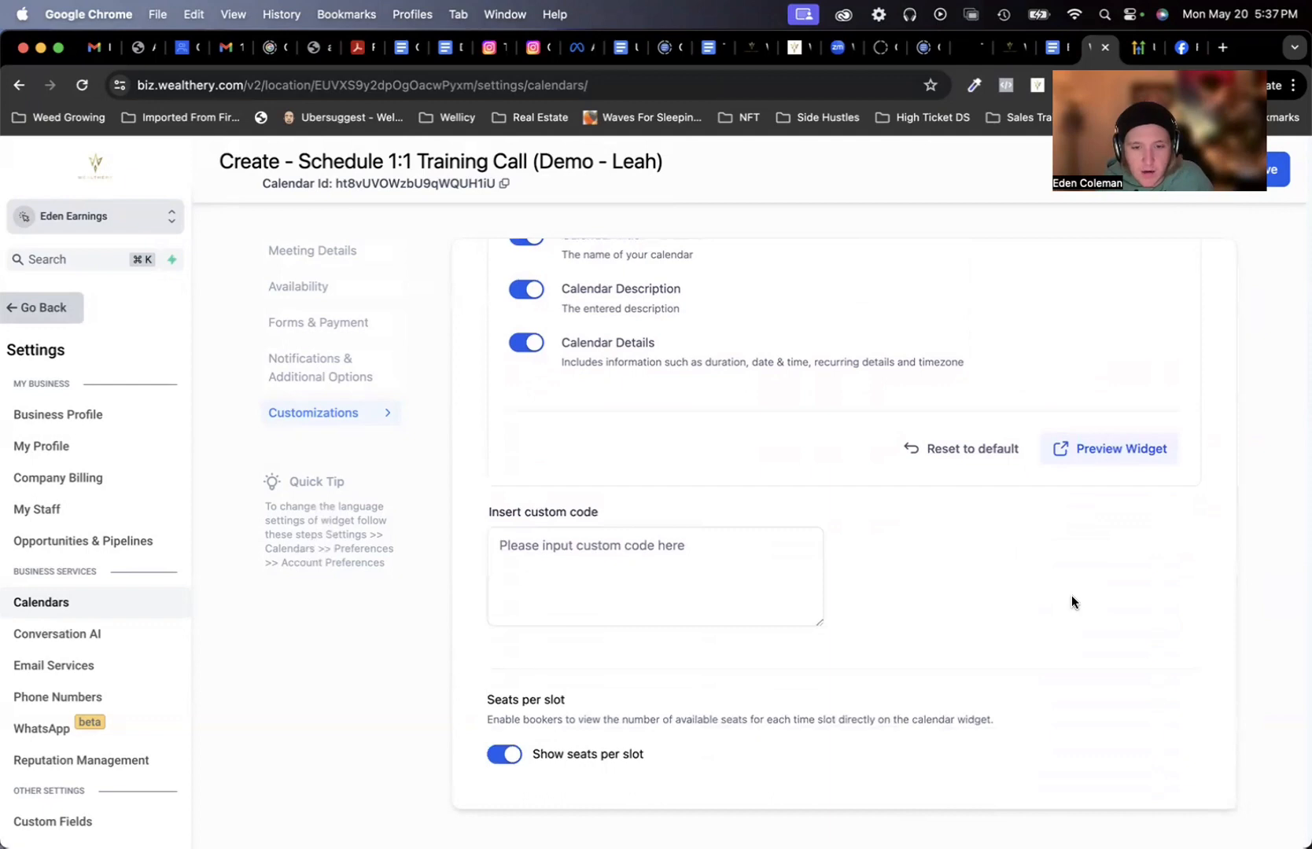
drag(583, 720, 901, 720)
click(931, 681)
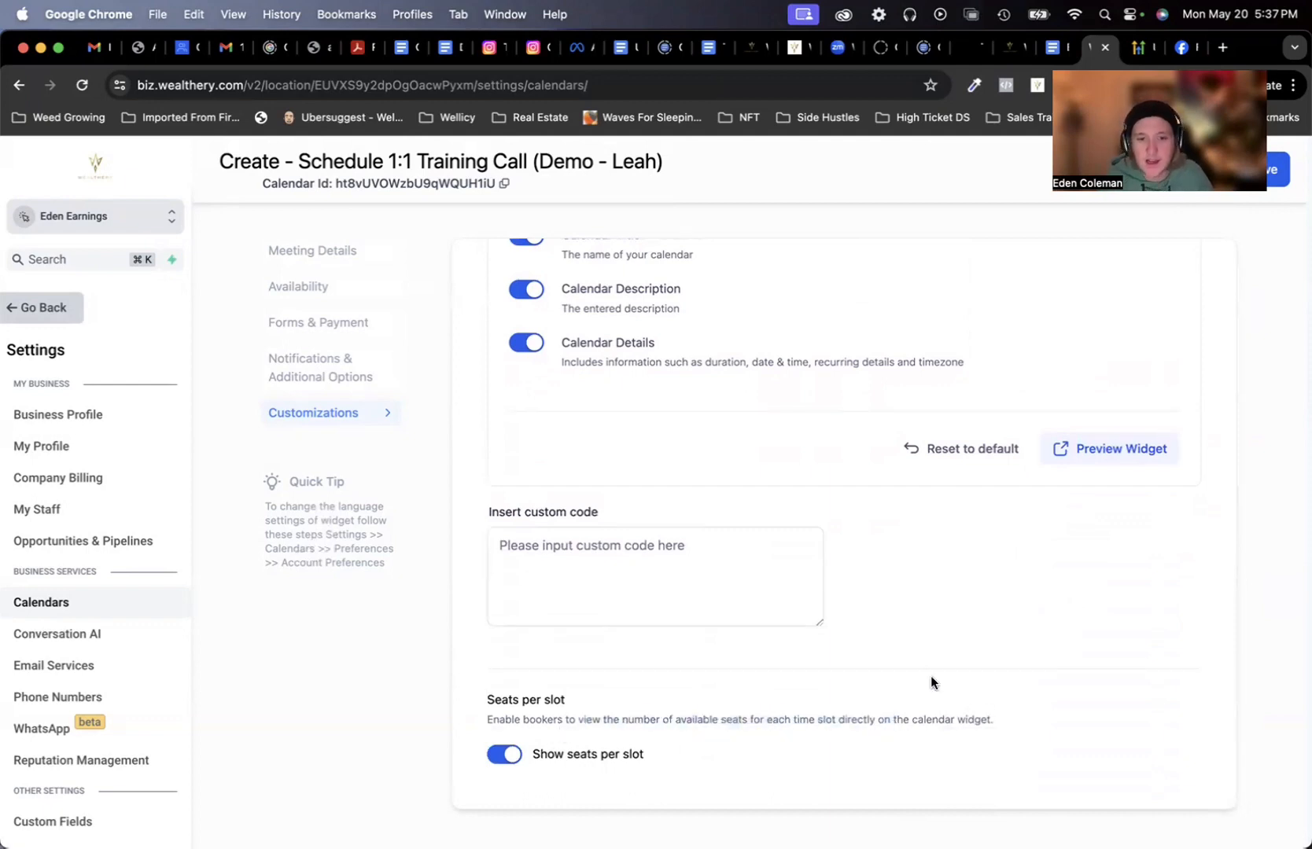
scroll(931, 682, up, 2)
scroll(931, 682, down, 2)
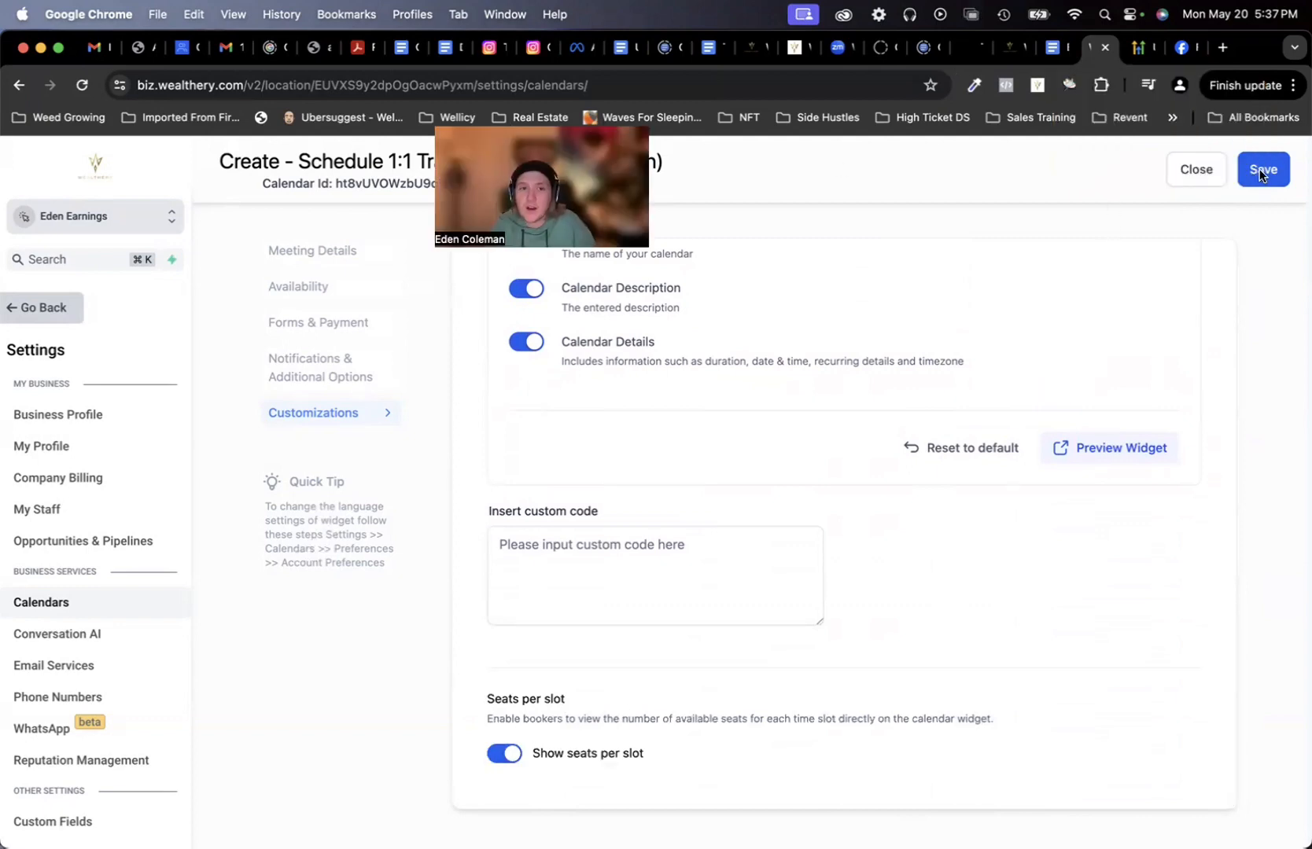
click(1259, 175)
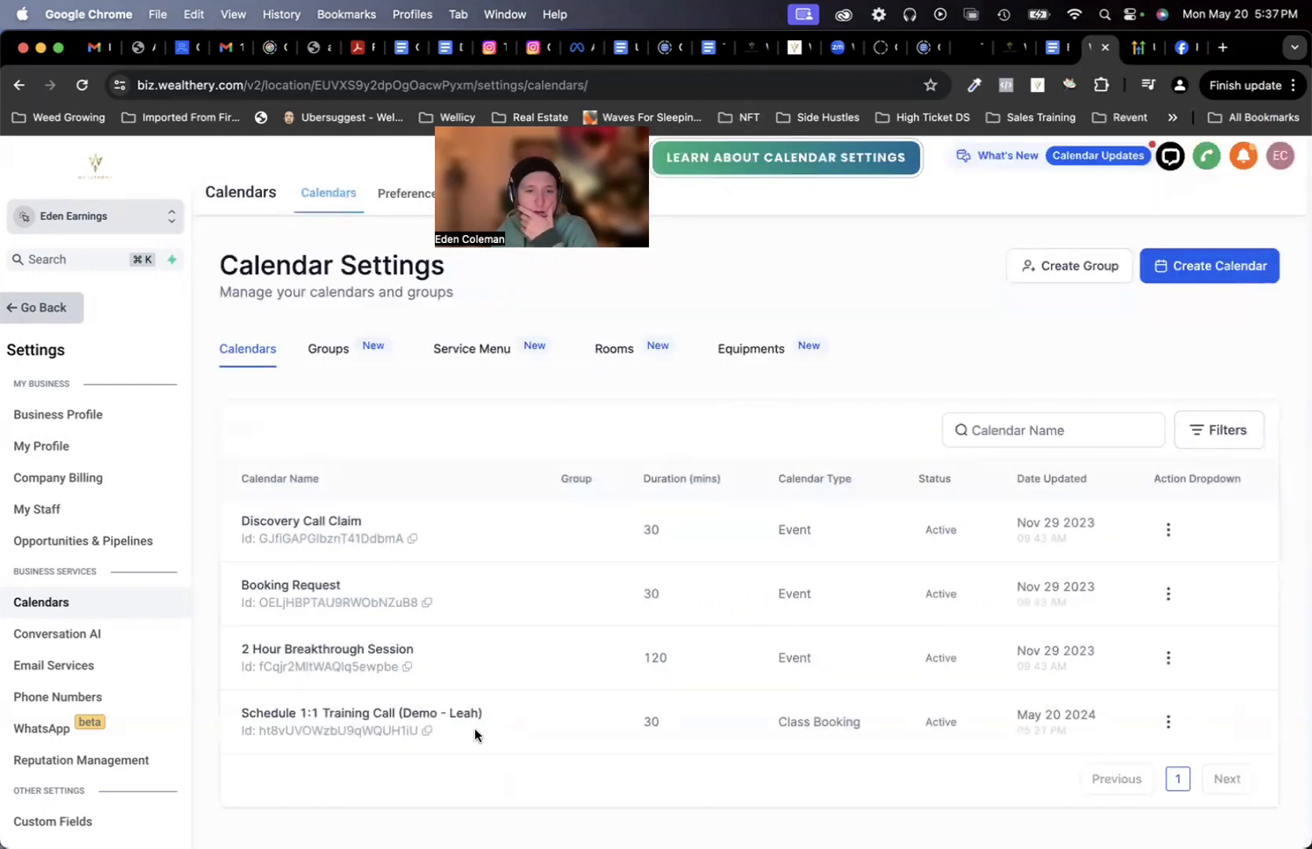
Step: Open the sharing options of the 1:1 training call calendar and compare its scheduling, permanent and one-time links and embed code
click(1168, 721)
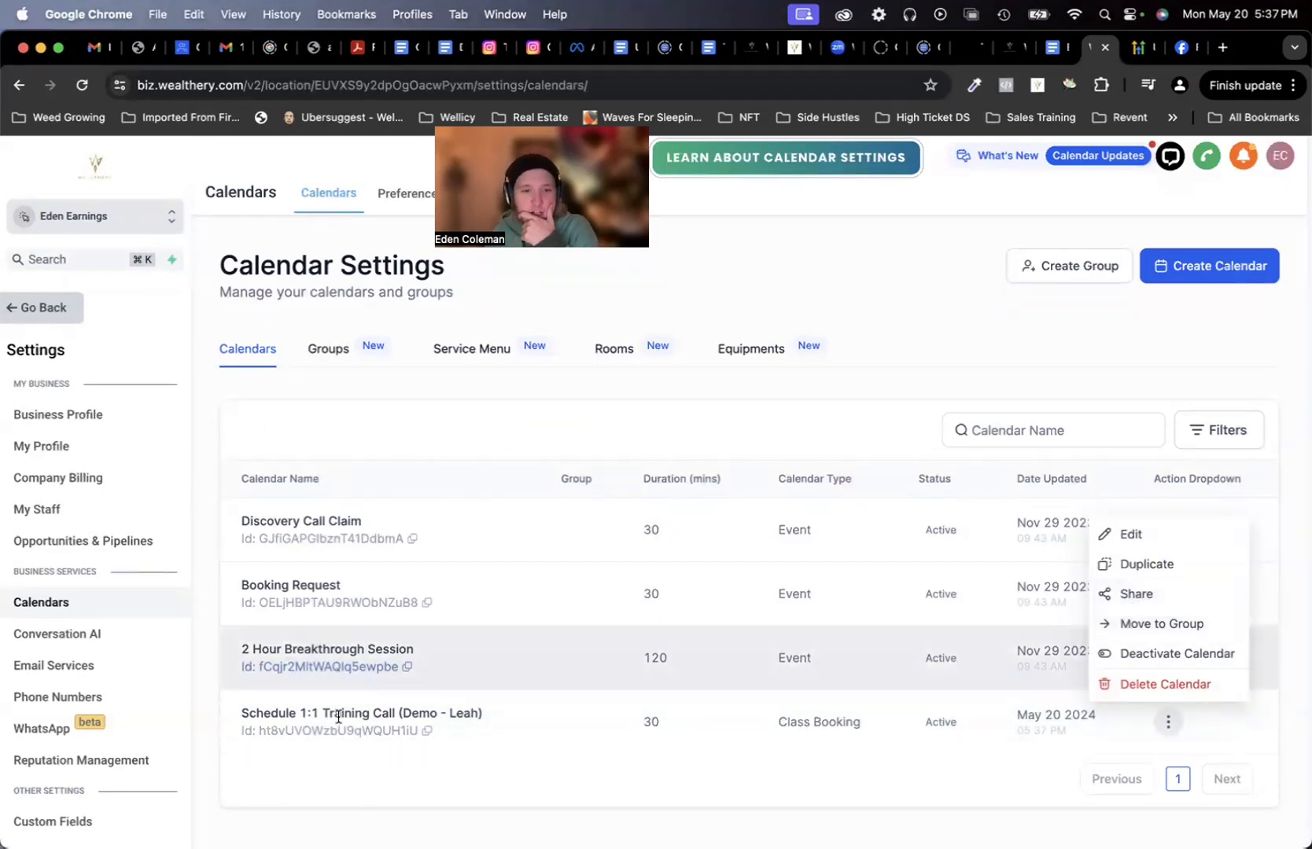
click(1136, 602)
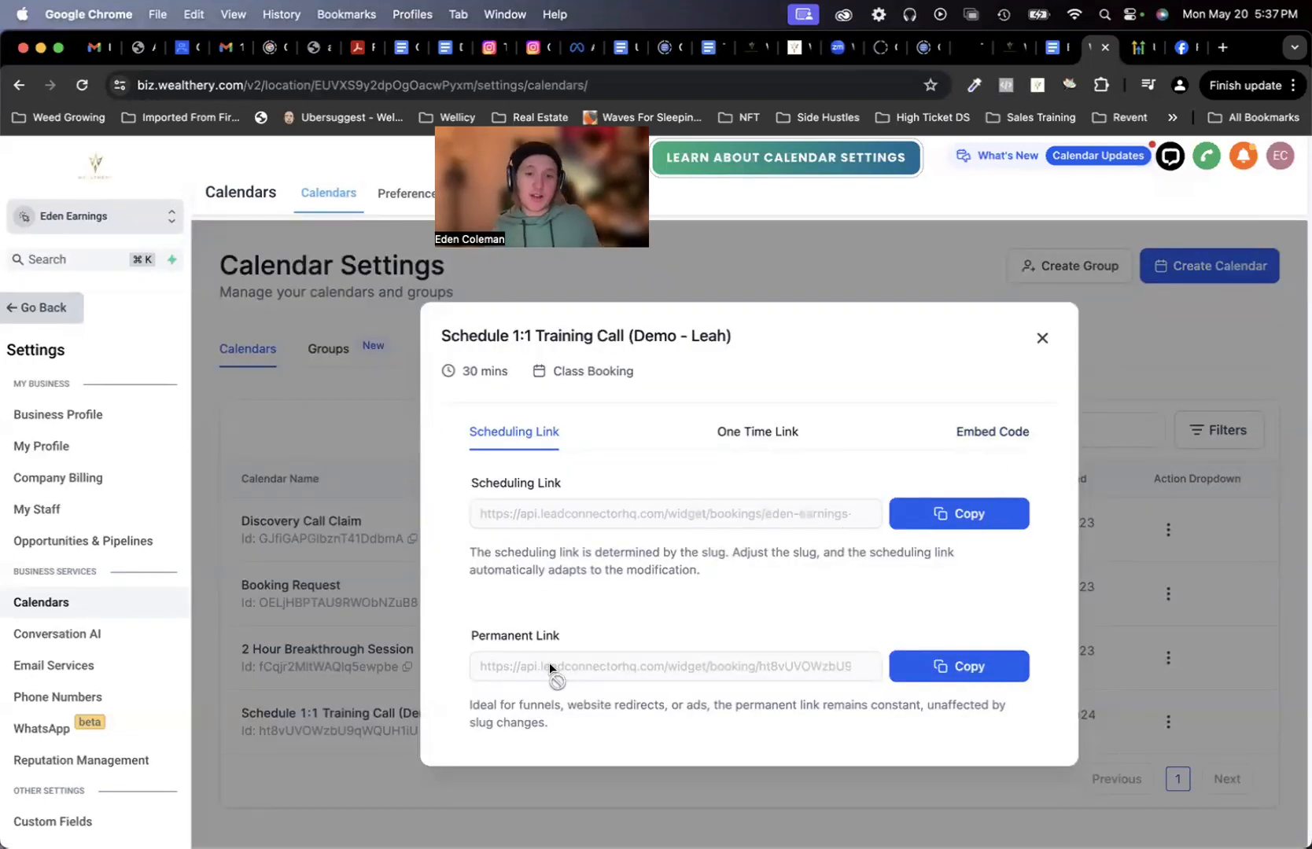
drag(530, 705, 837, 717)
click(837, 721)
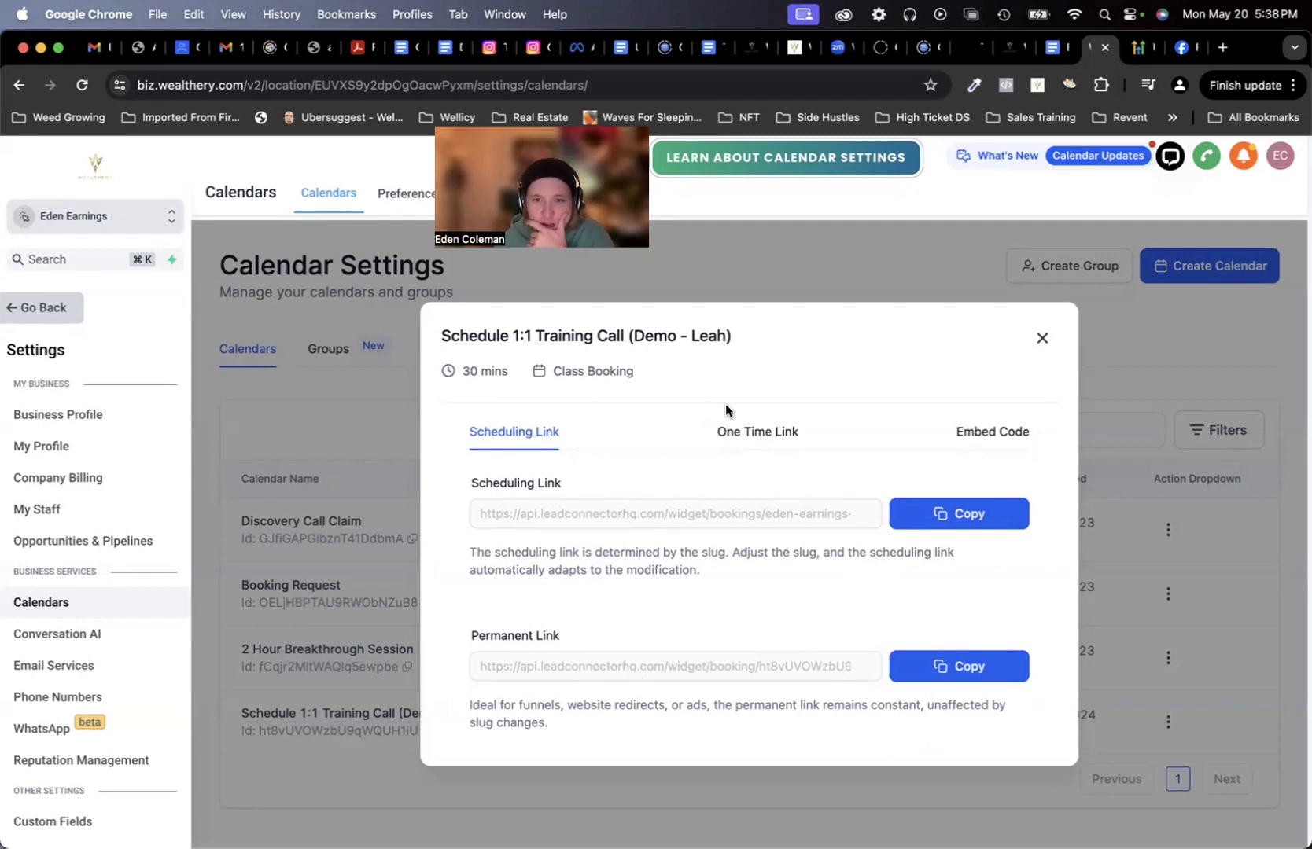
click(739, 435)
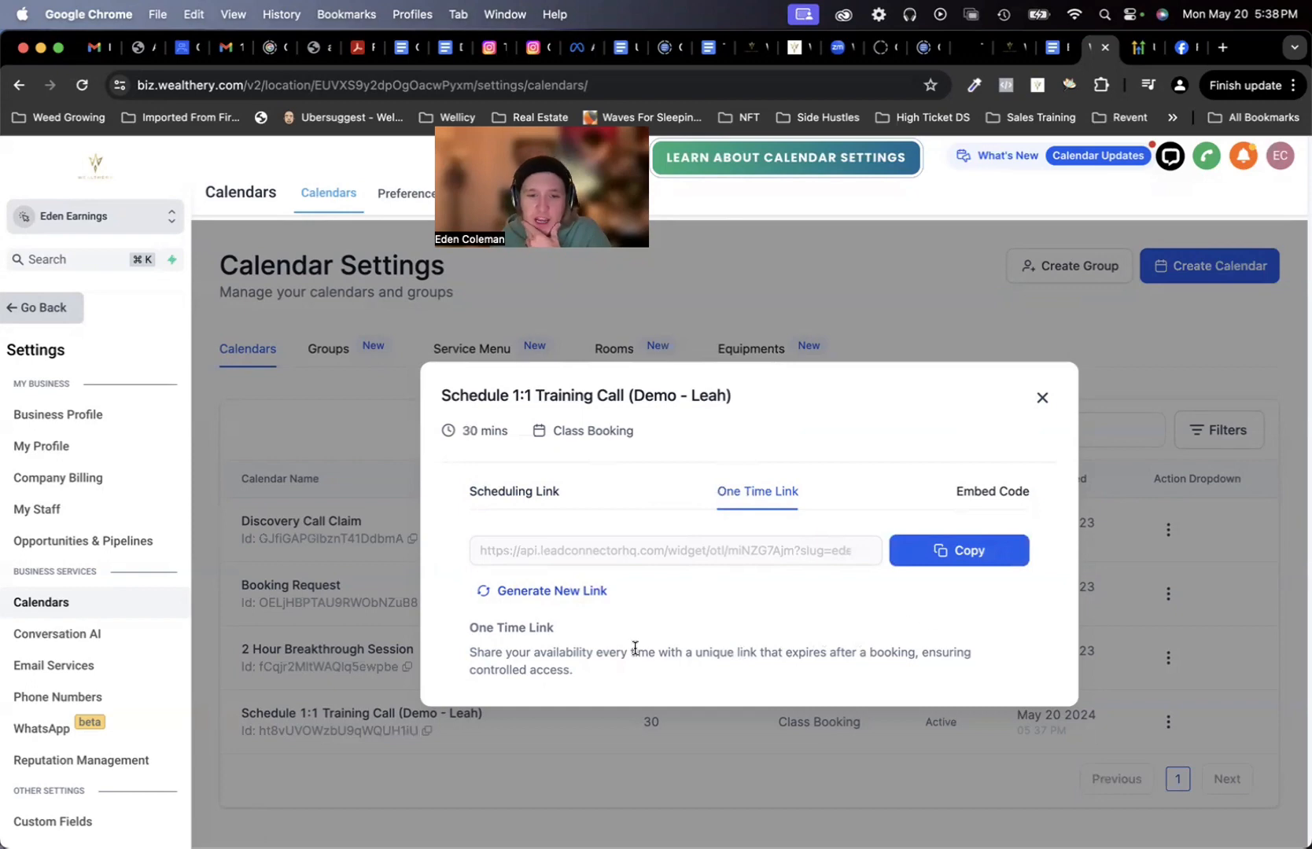
click(956, 489)
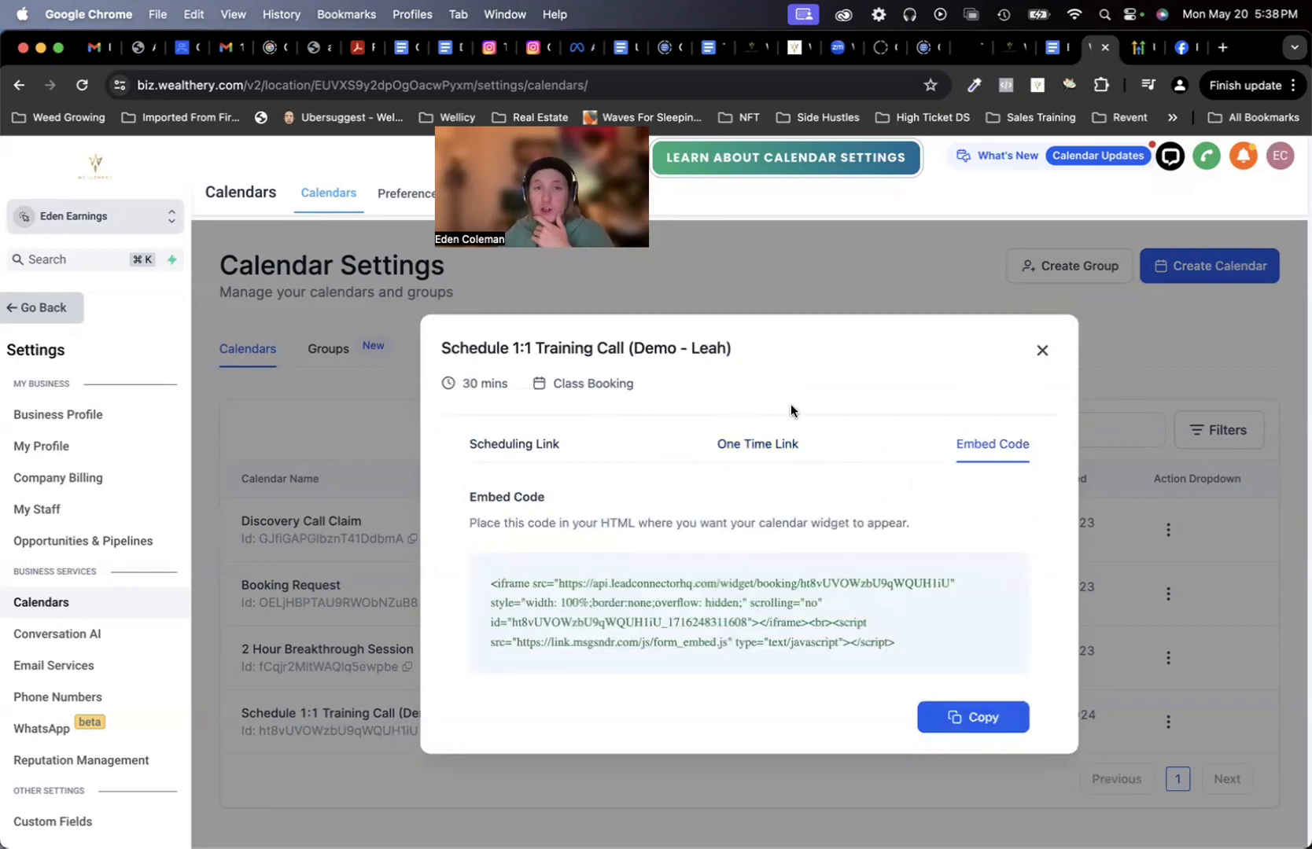
click(513, 443)
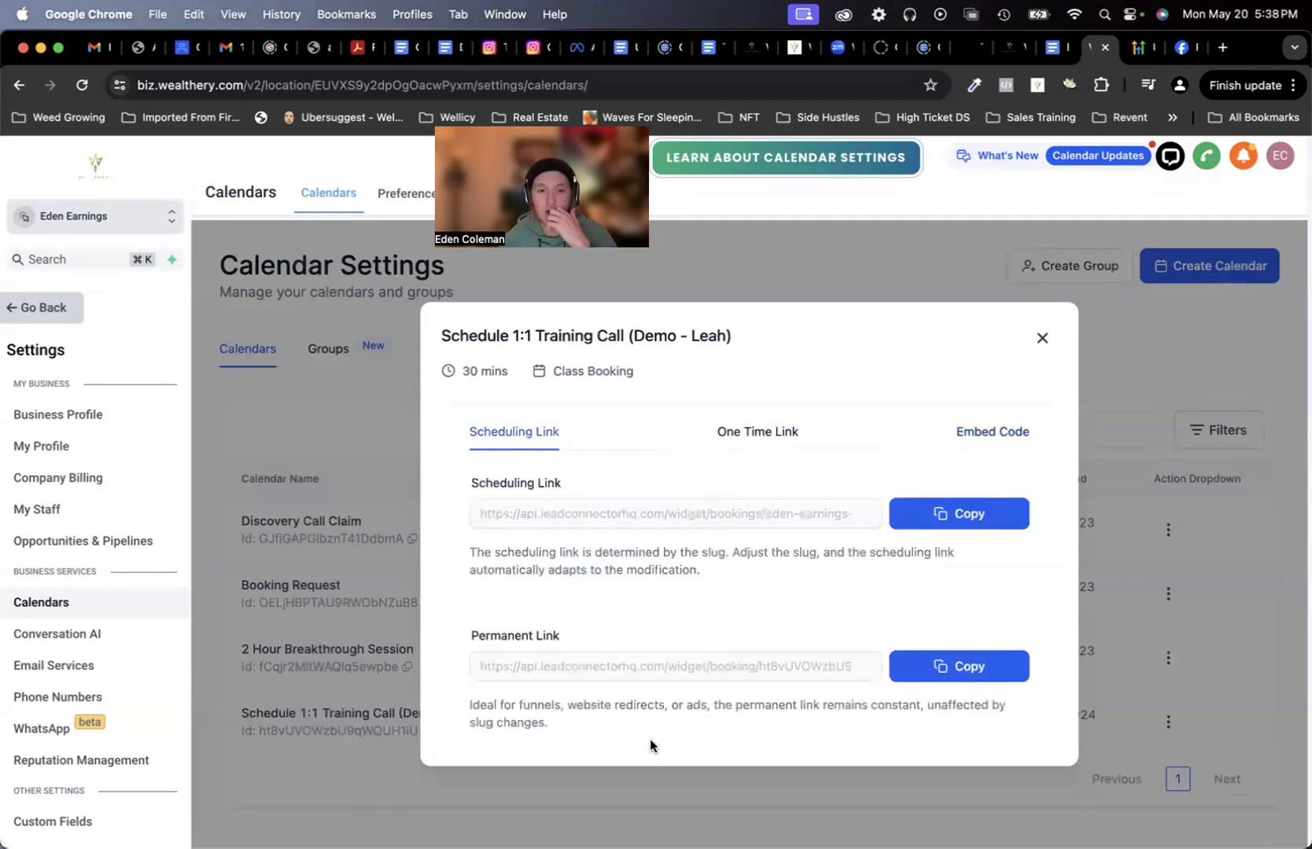
Step: Copy the calendar's permanent link and open it in a new browser tab
click(945, 668)
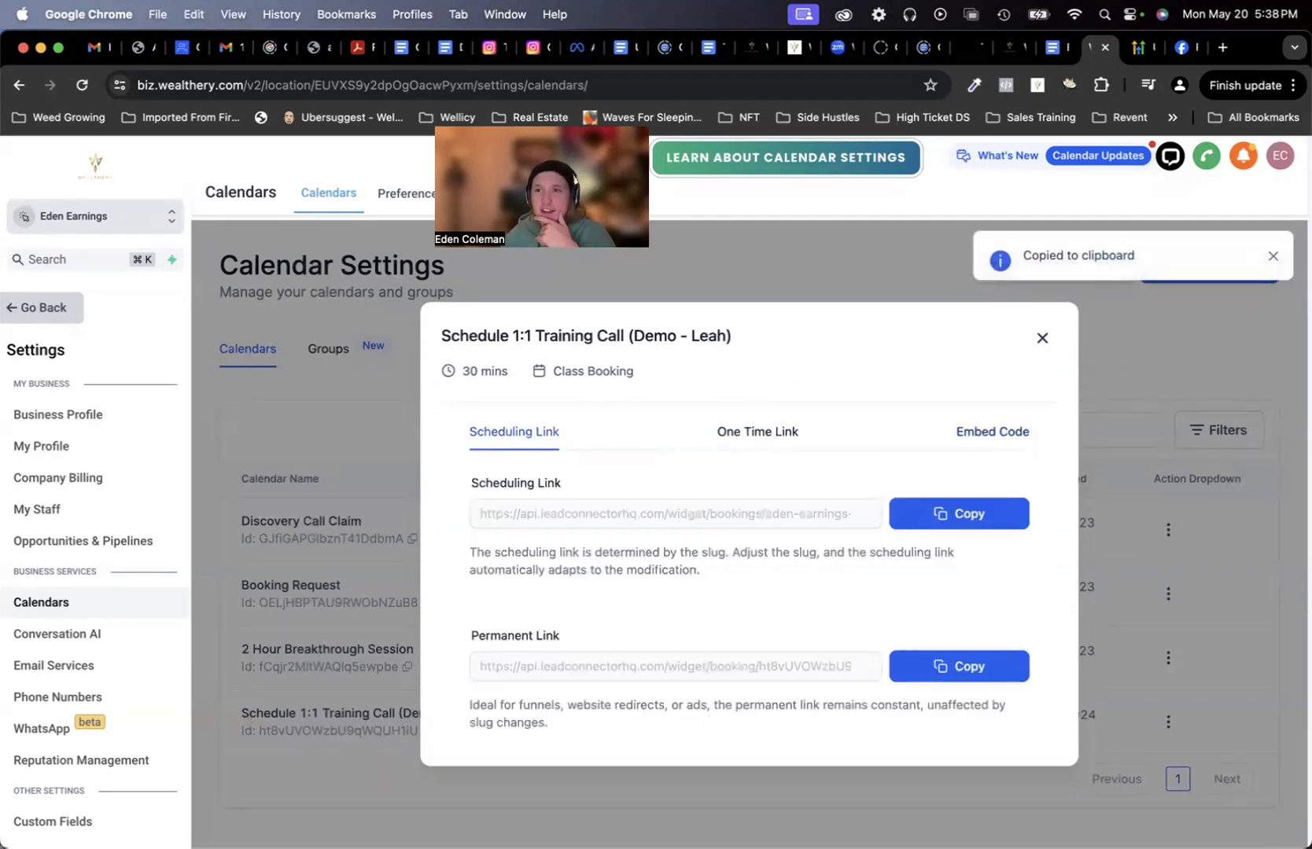
click(1224, 49)
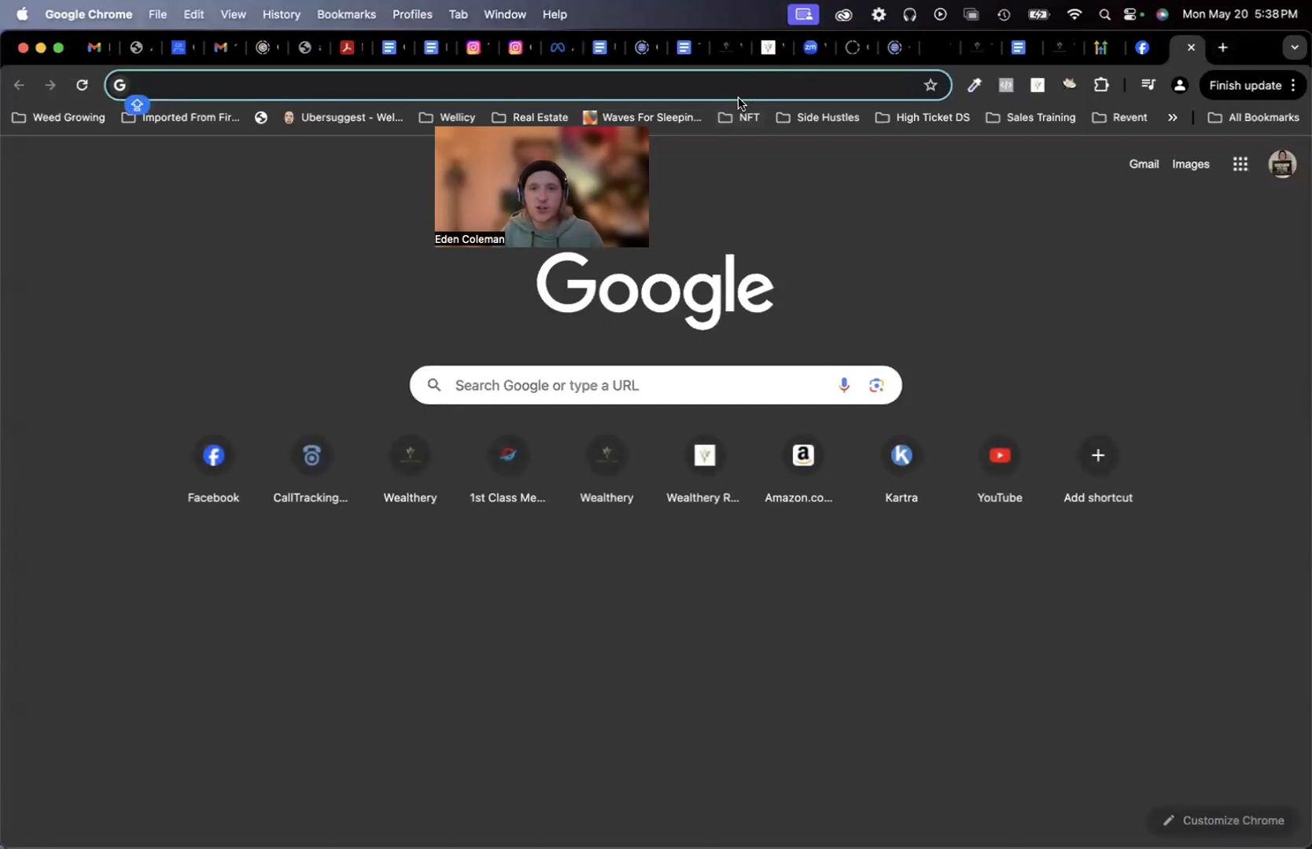
click(205, 85)
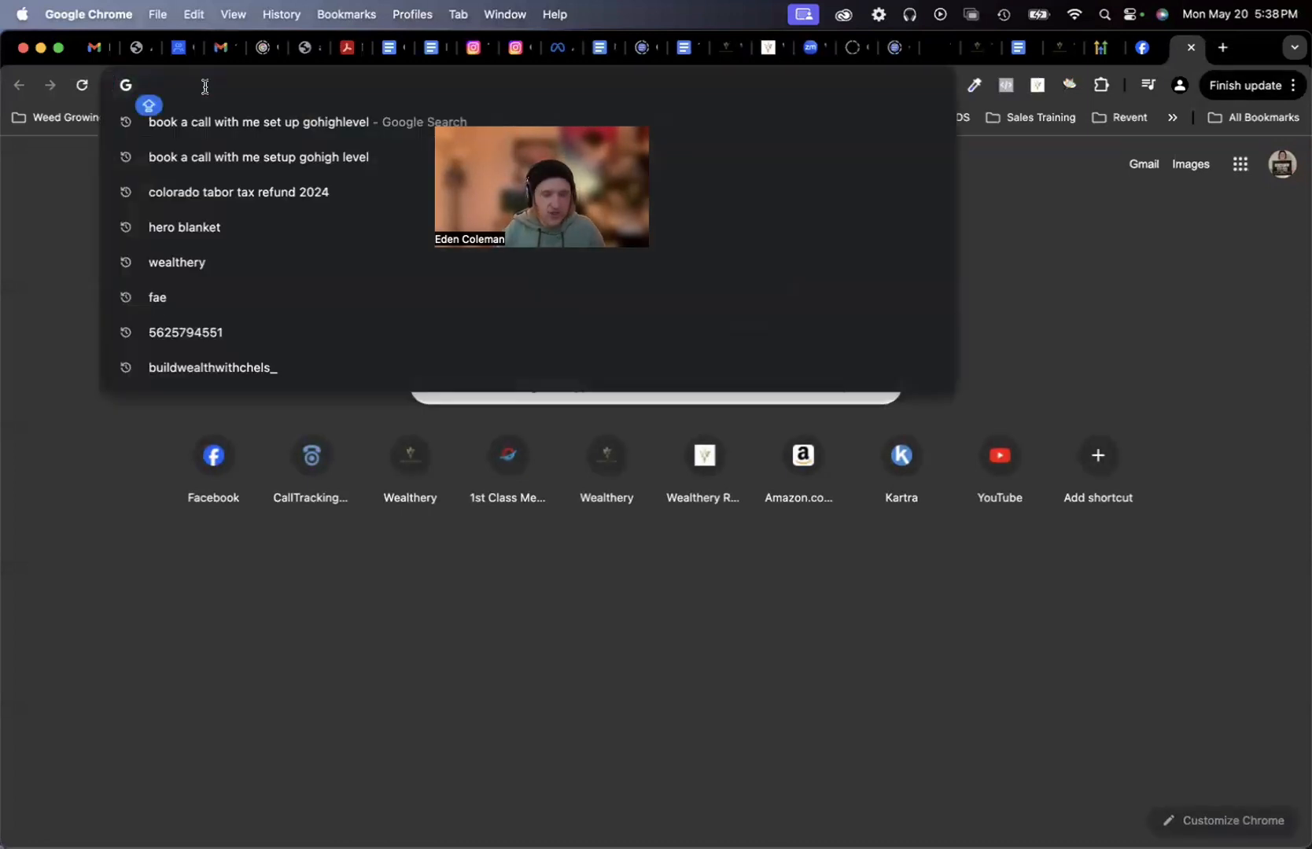
key(super+v)
key(Return)
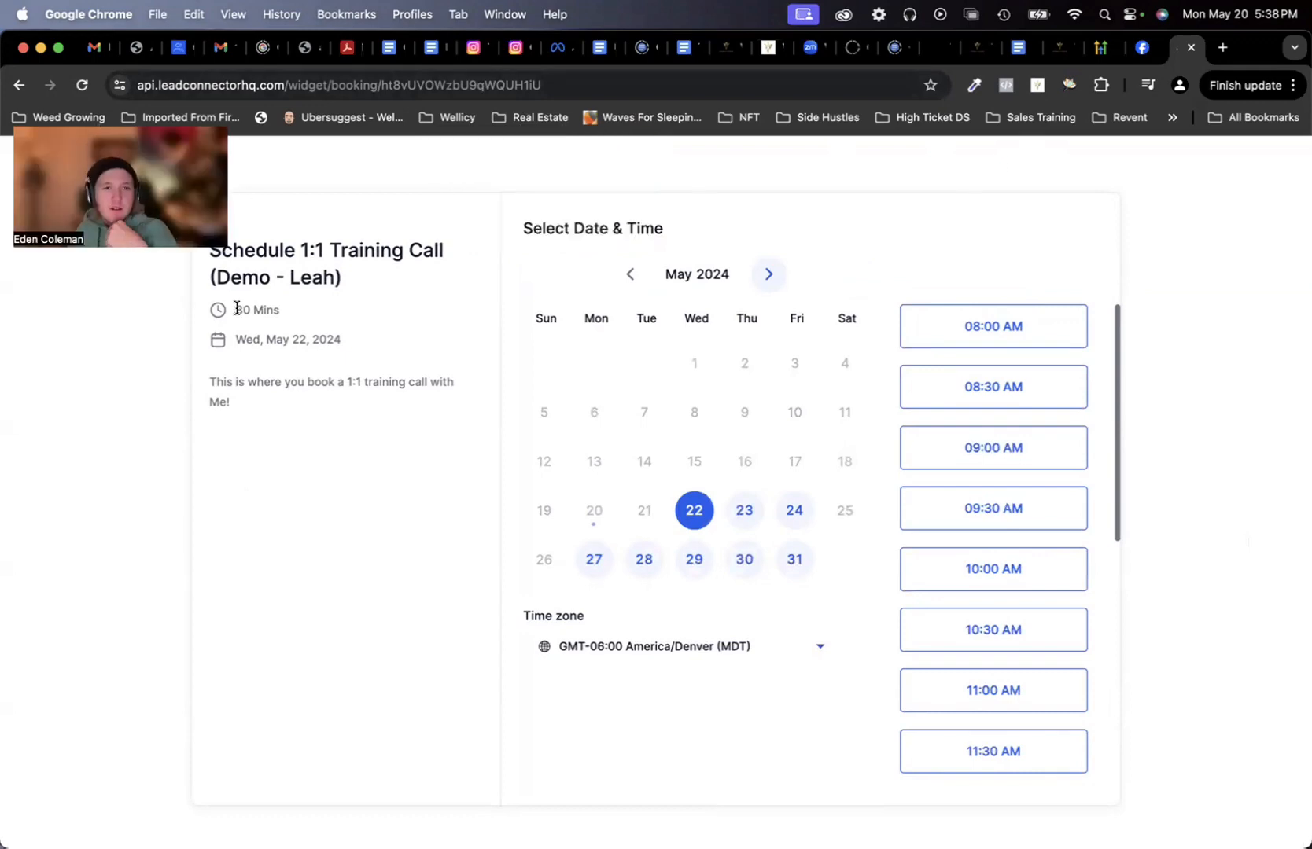
Step: Check the call duration on the booking page and try the 08:00, 08:30 and 09:00 AM slots on Wednesday, May 22, 2024
drag(236, 310, 307, 315)
click(305, 313)
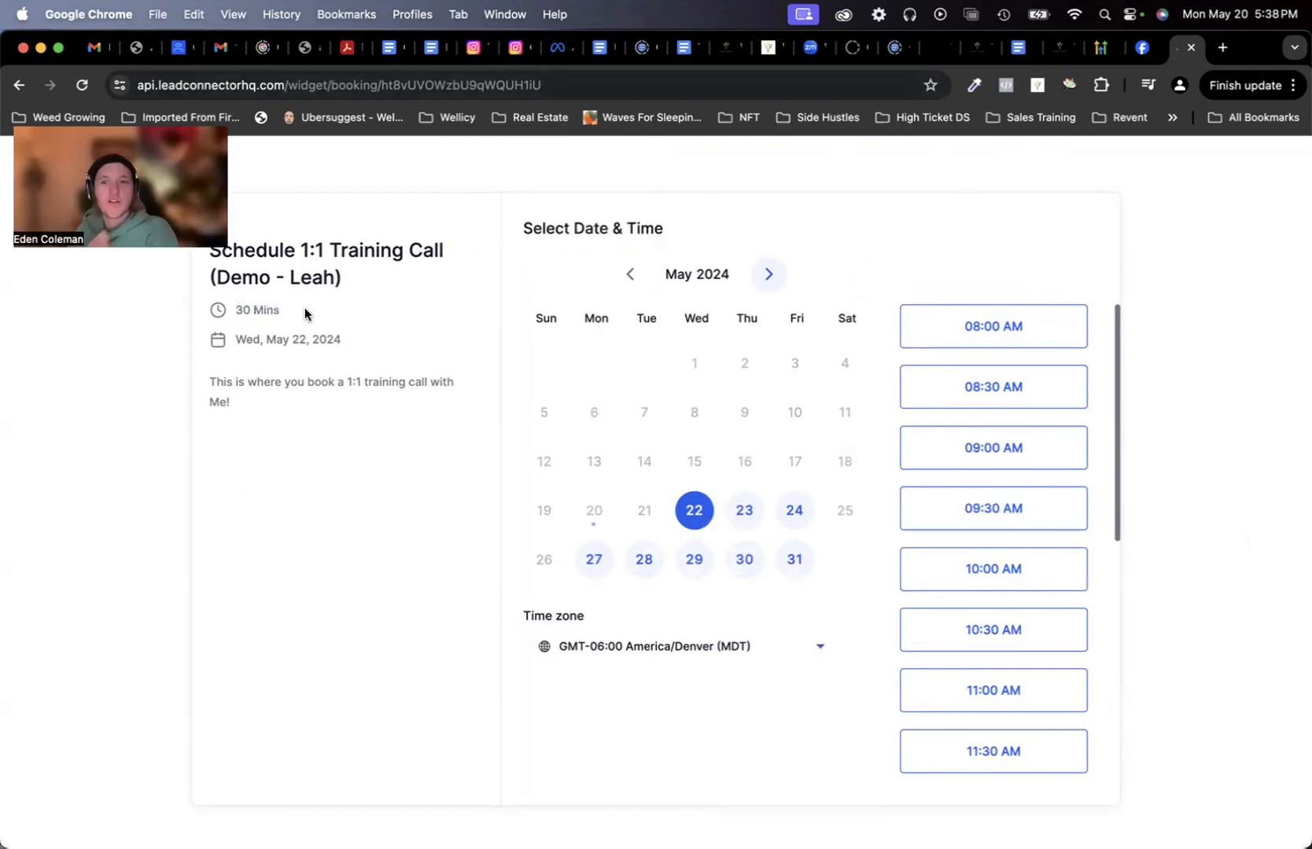
click(1007, 326)
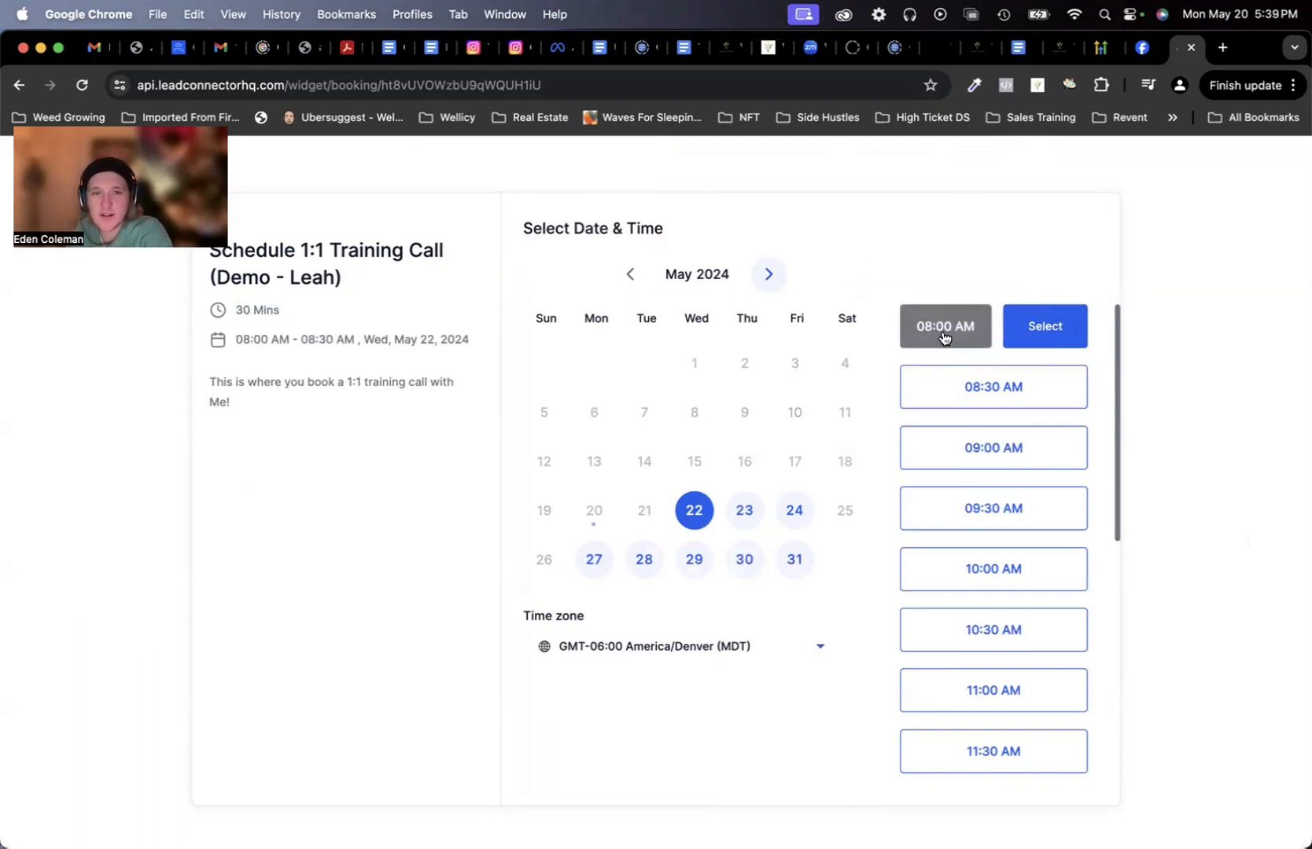
click(978, 392)
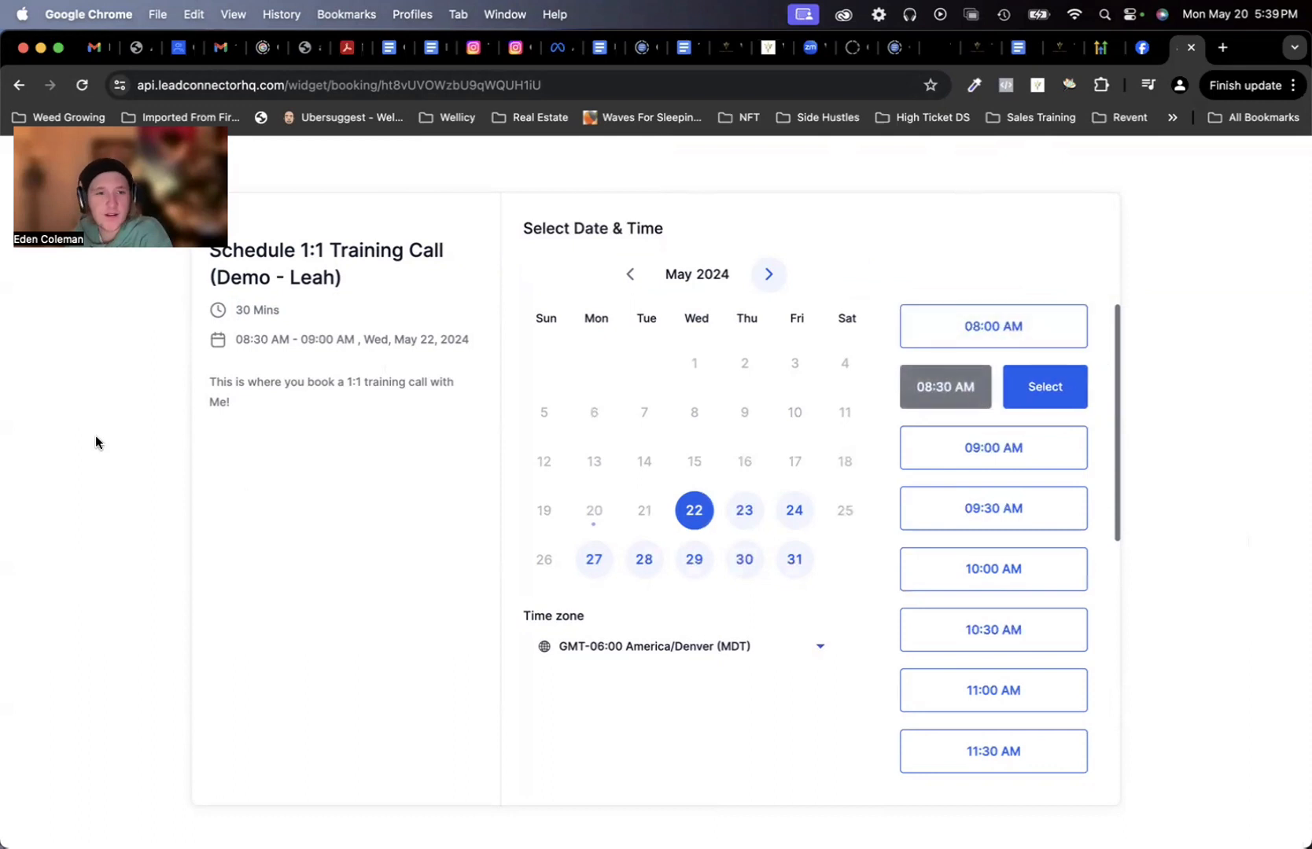
click(980, 464)
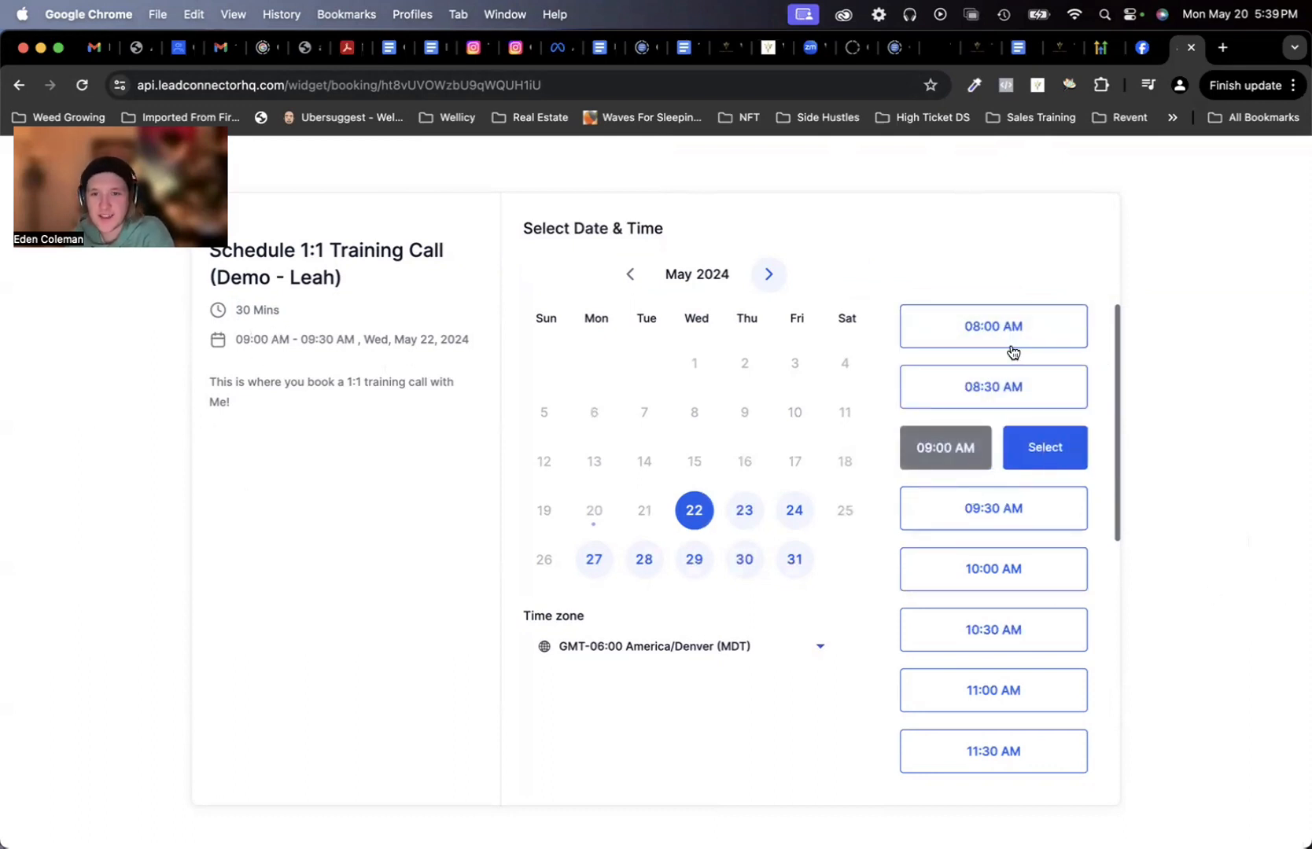
Step: Try the 08:00 AM slot on May 22, check the slots on May 23 and 24, and look at the June 2024 availability
click(995, 327)
click(742, 511)
click(786, 523)
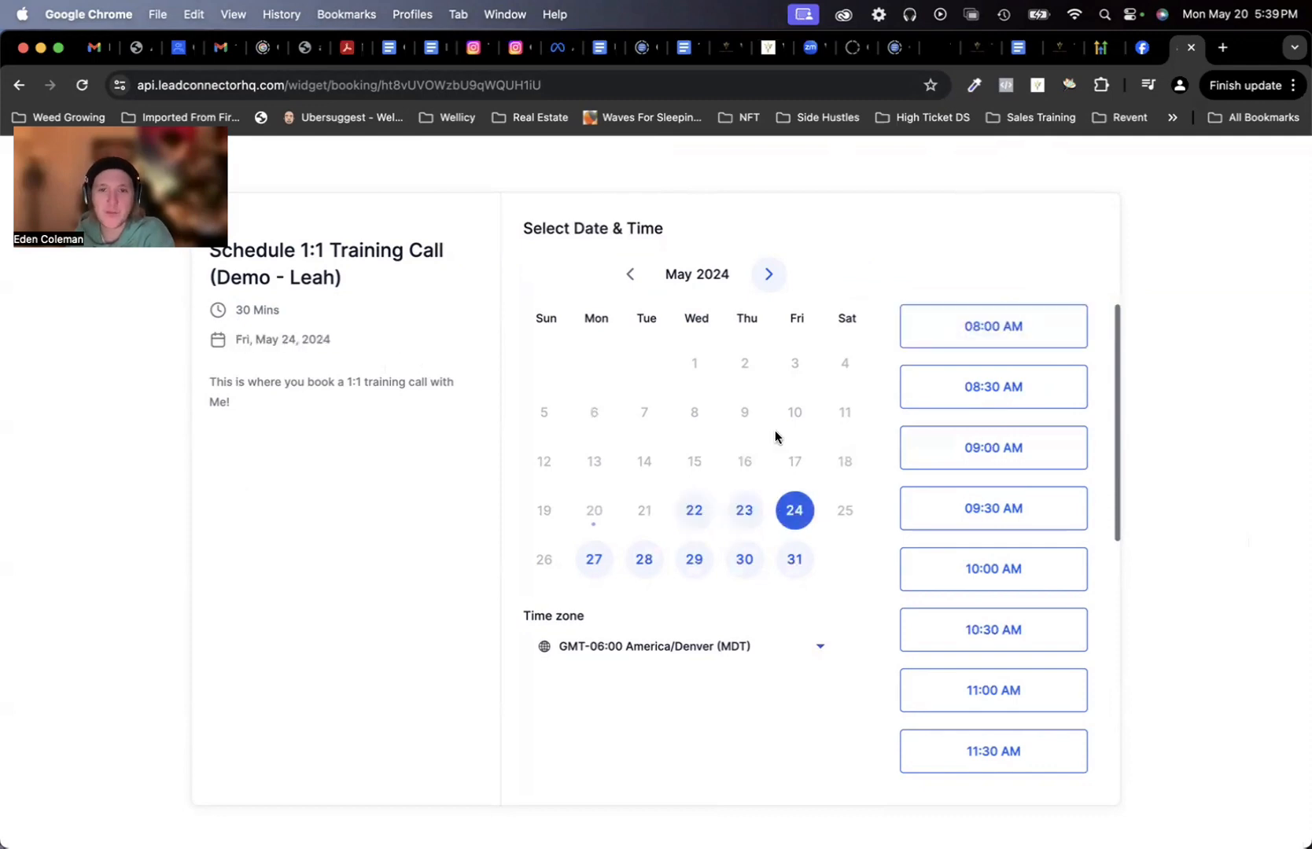
click(768, 275)
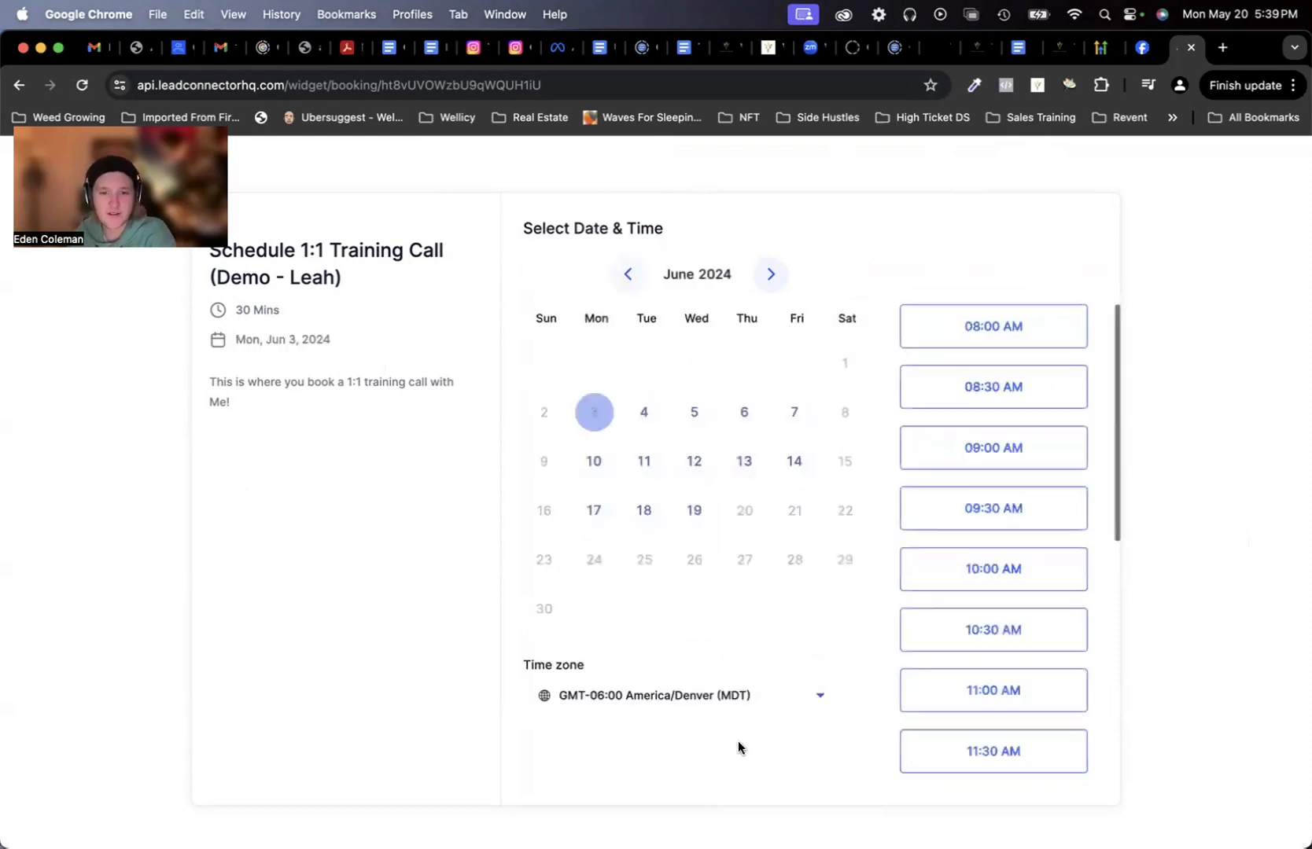
Step: Look through the time zone choices on the booking page without changing the selected zone
click(716, 702)
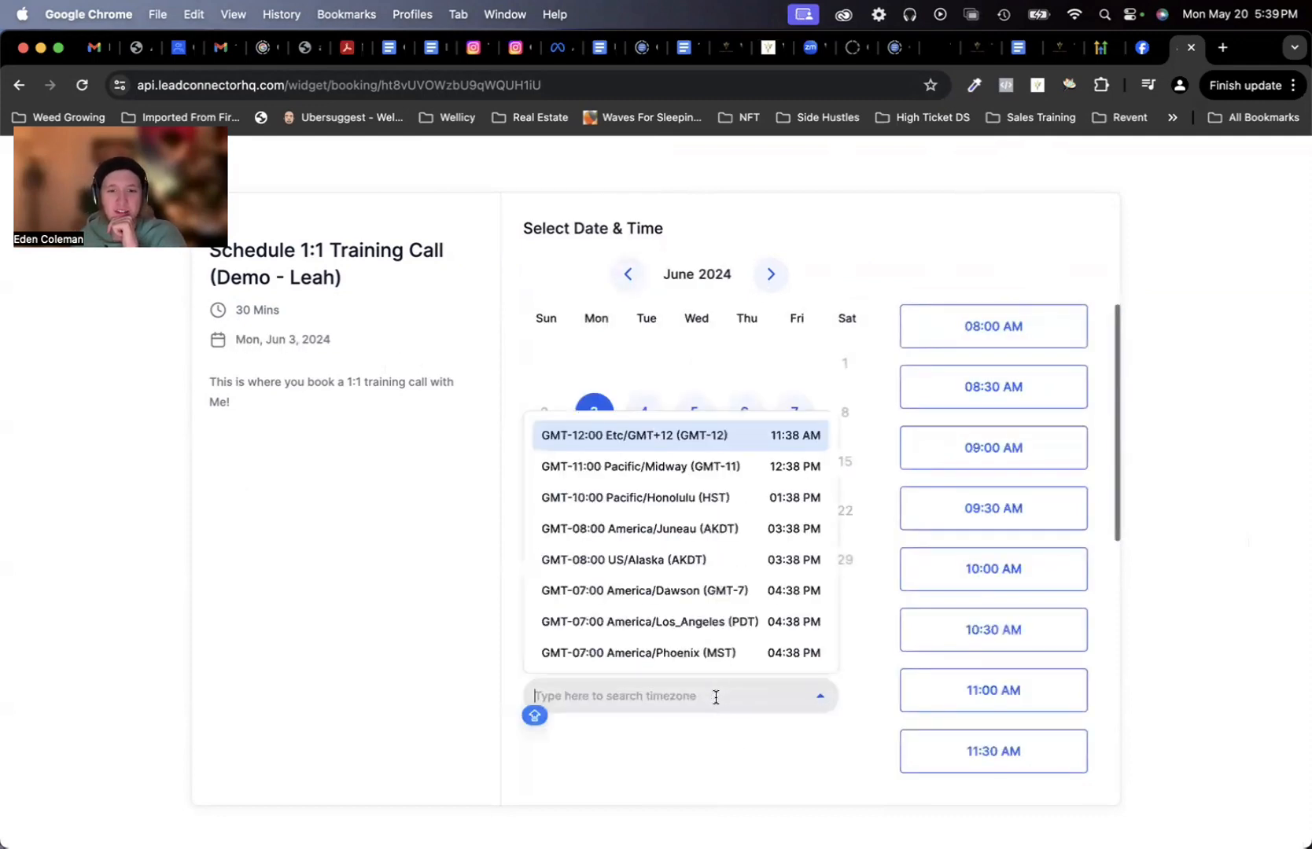
scroll(780, 542, down, 2)
scroll(780, 542, up, 3)
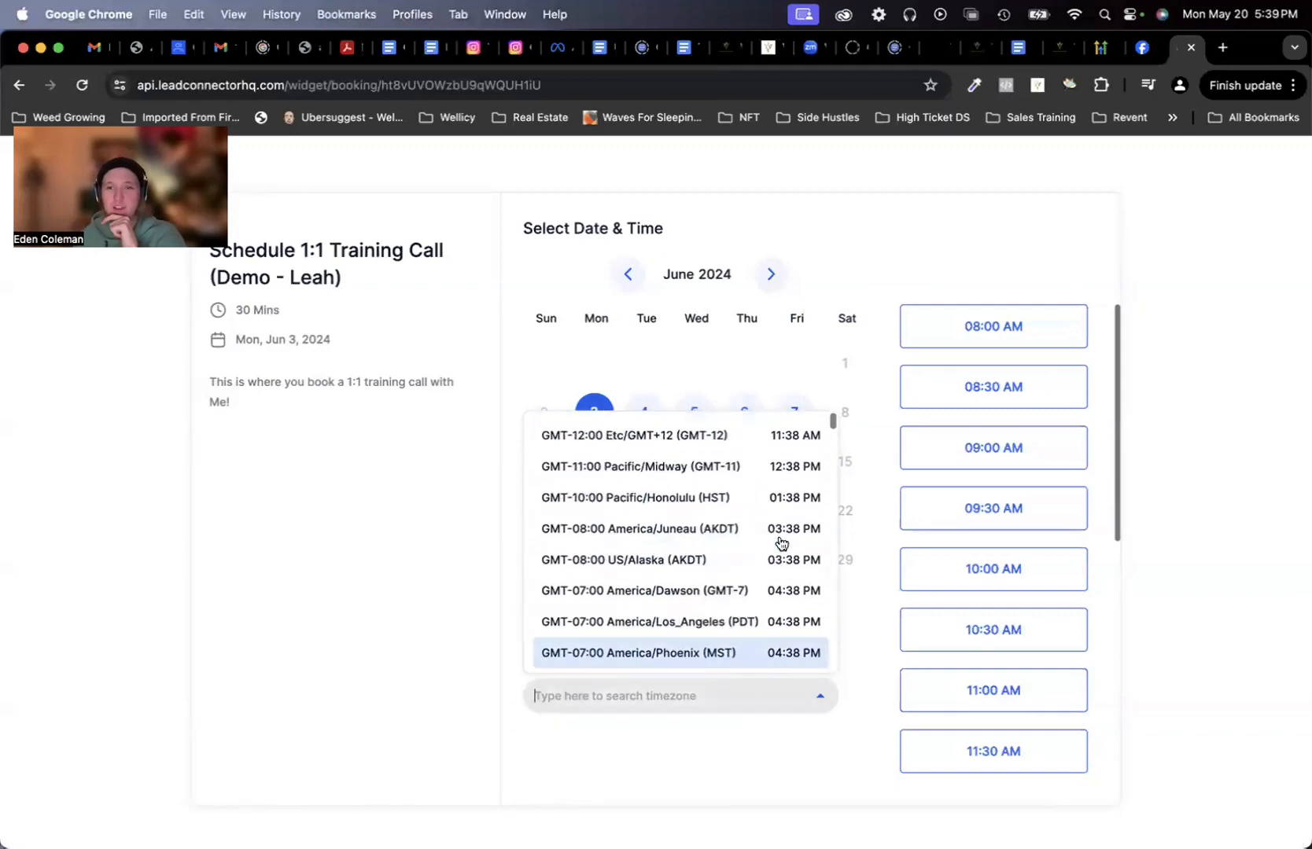
click(176, 606)
click(769, 705)
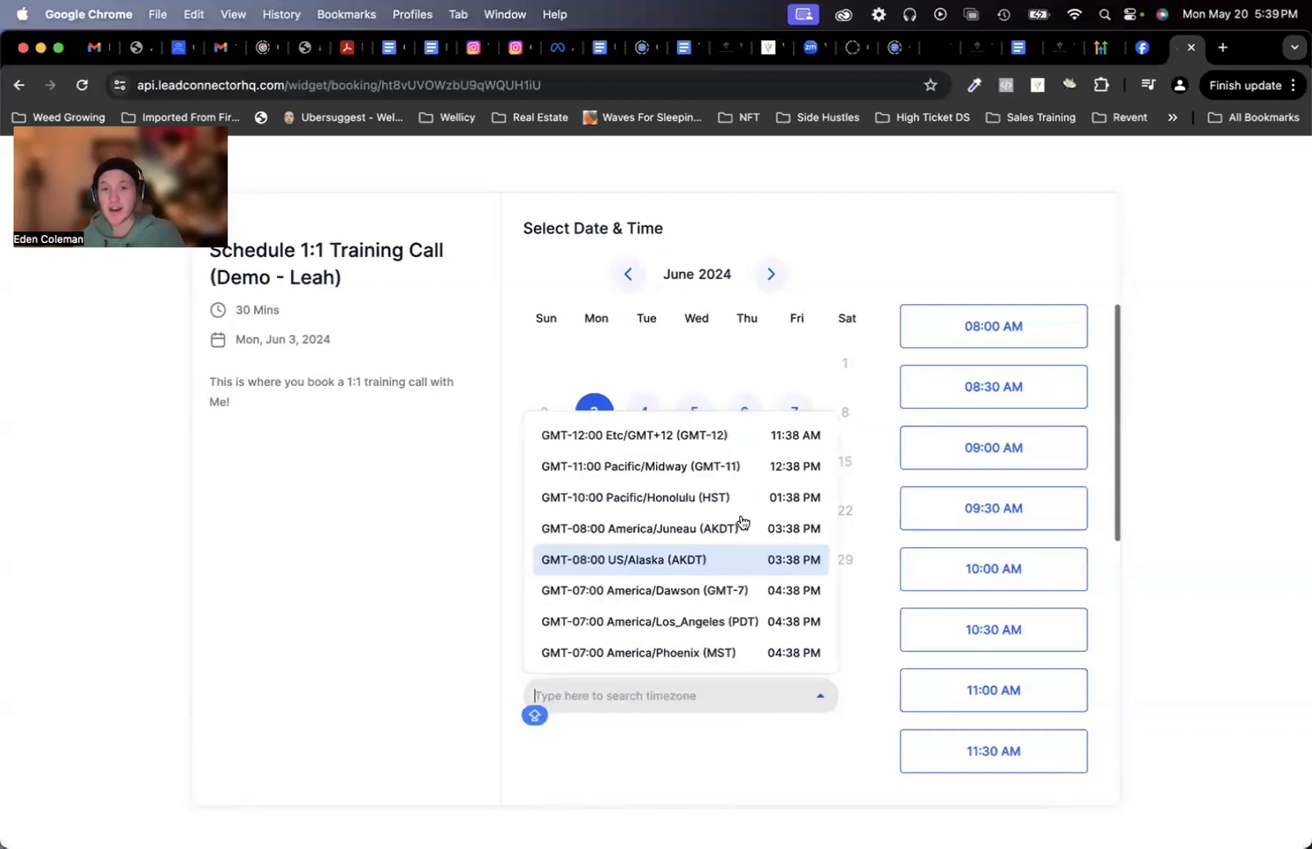
click(224, 552)
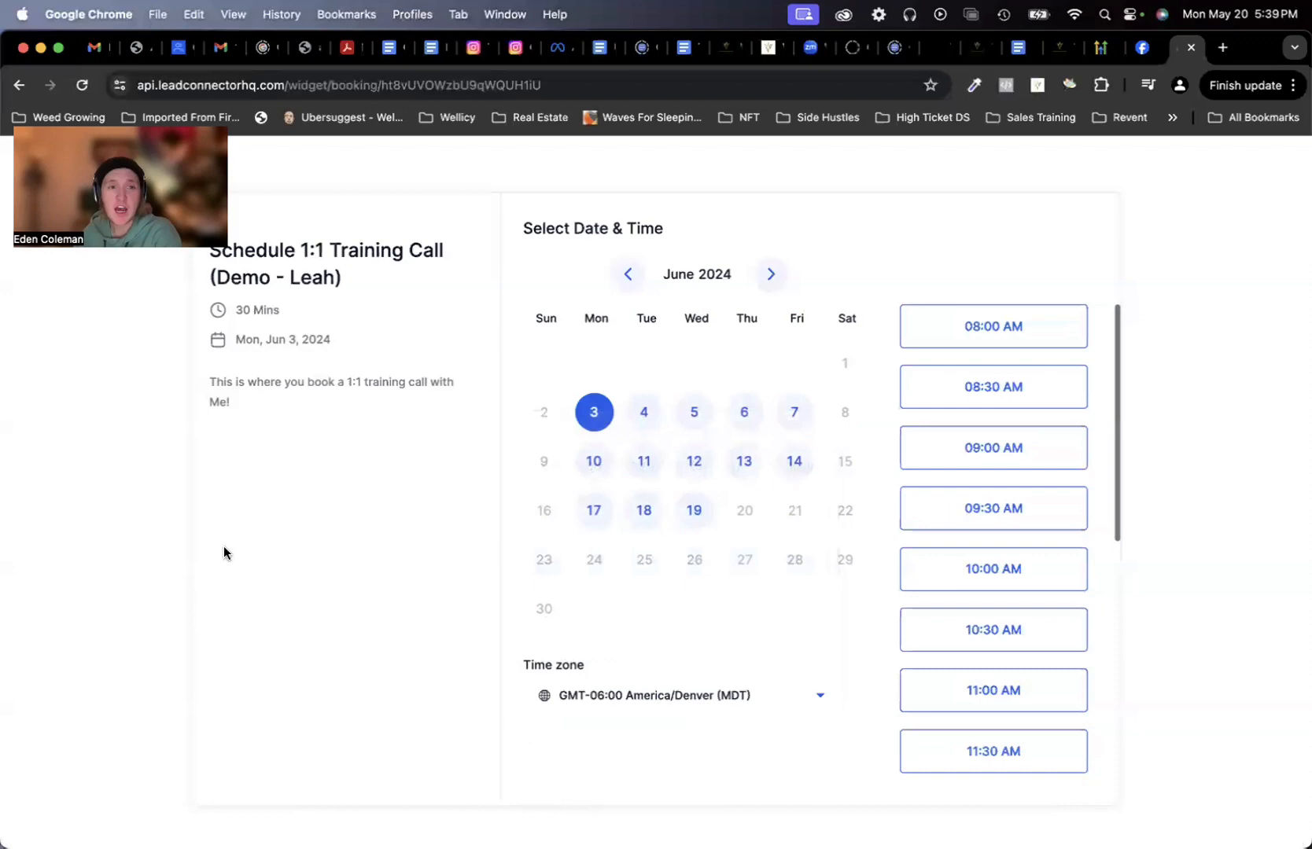
Step: Return to May 2024 and select the 08:00 AM slot on Wednesday, May 22 for booking
click(627, 273)
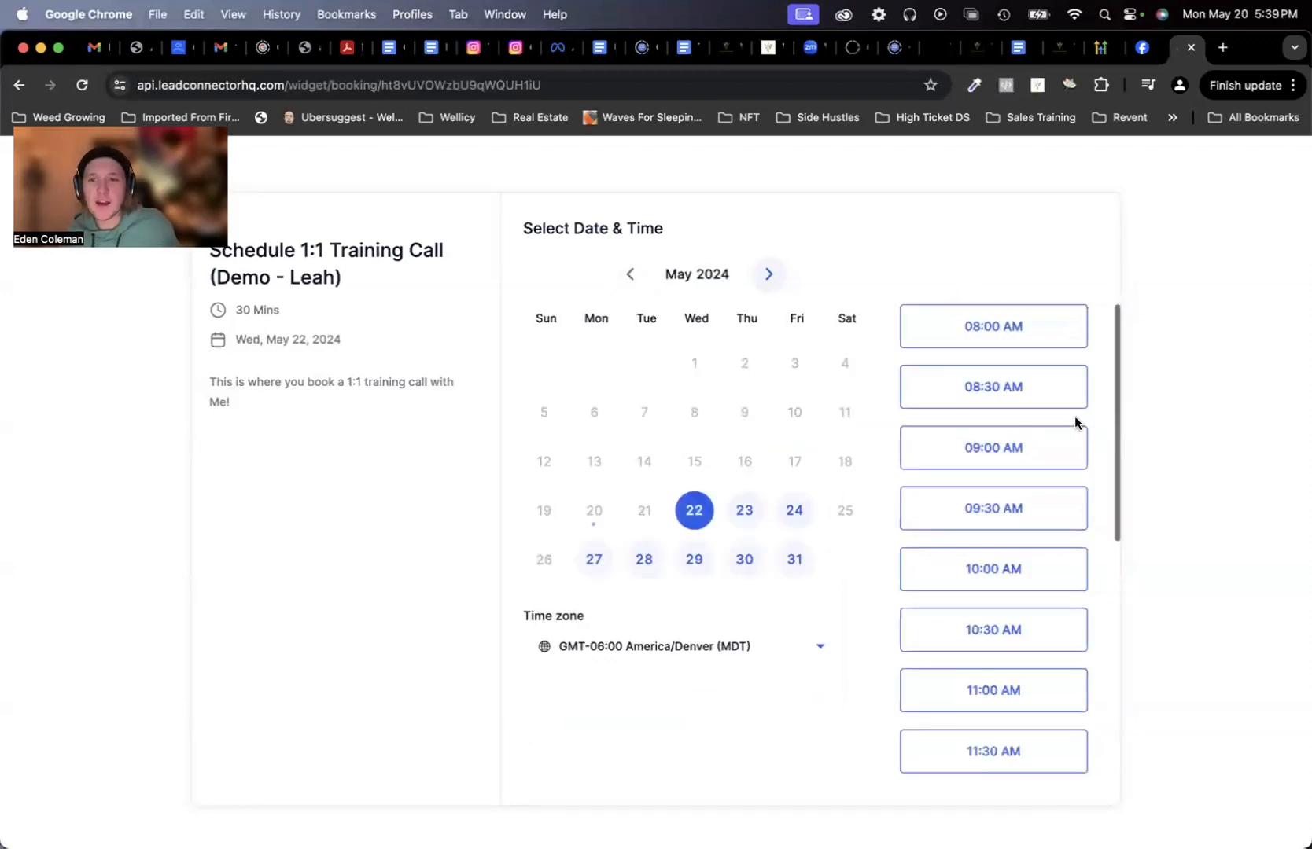
click(992, 328)
click(1036, 325)
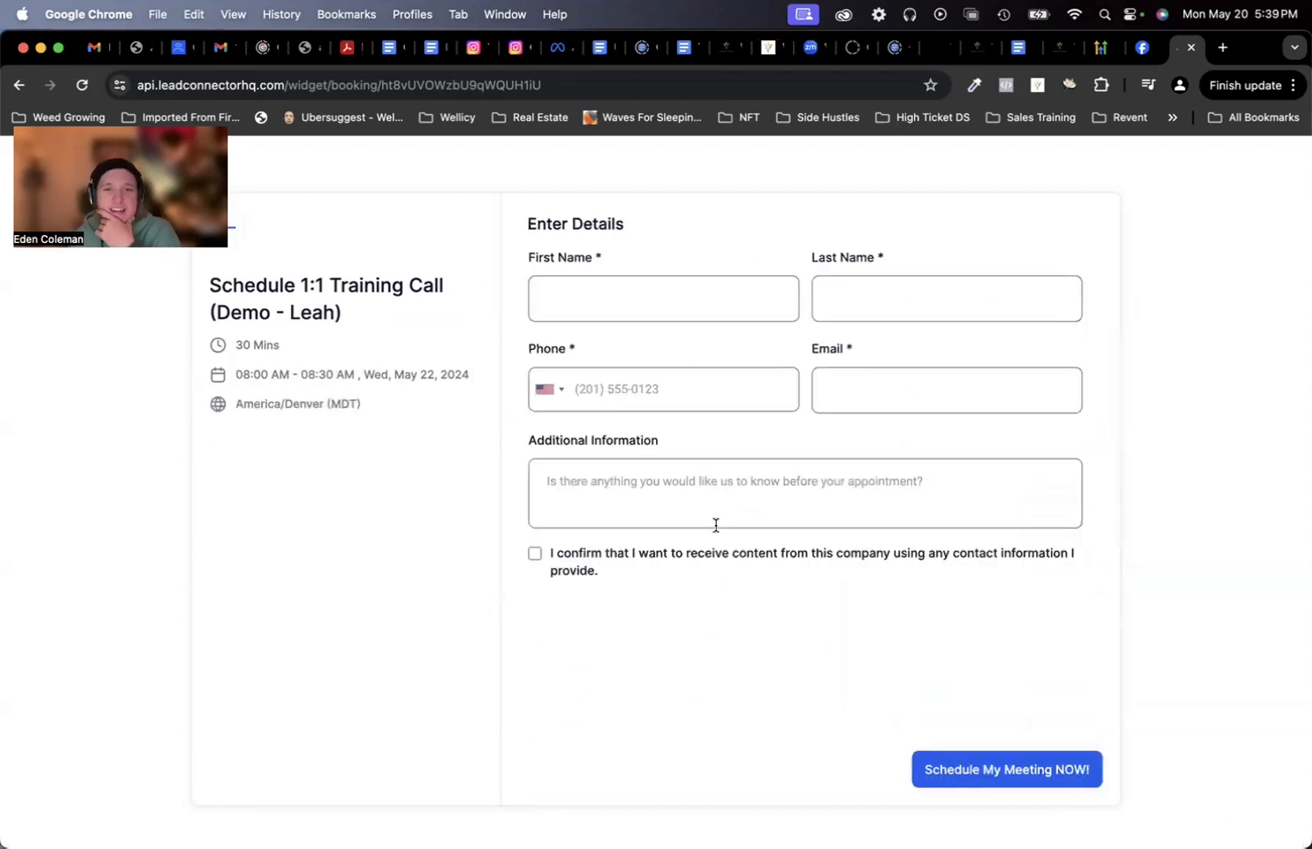
Step: Examine the additional information, first name and last name fields of the booking details form without filling them in
click(777, 489)
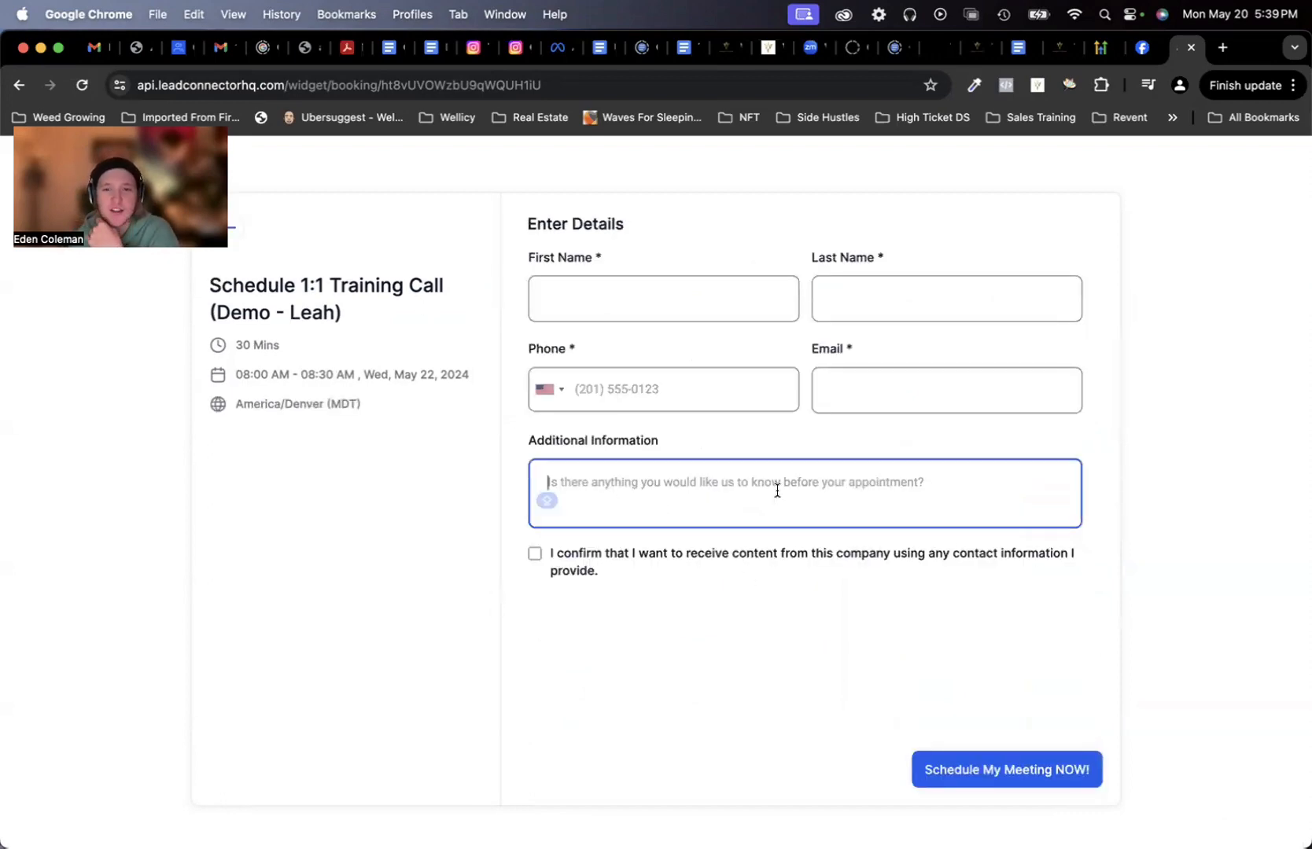
click(585, 636)
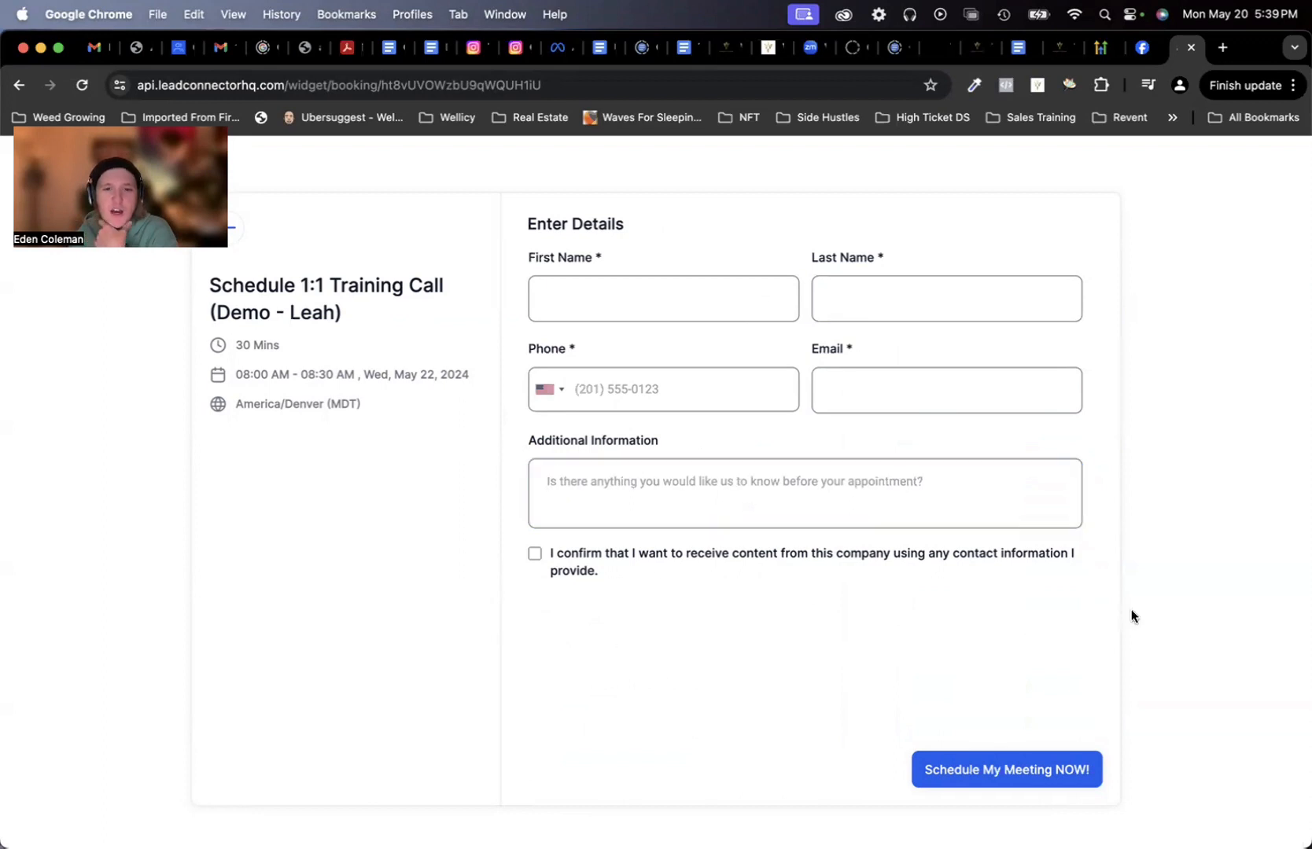
click(654, 285)
click(939, 296)
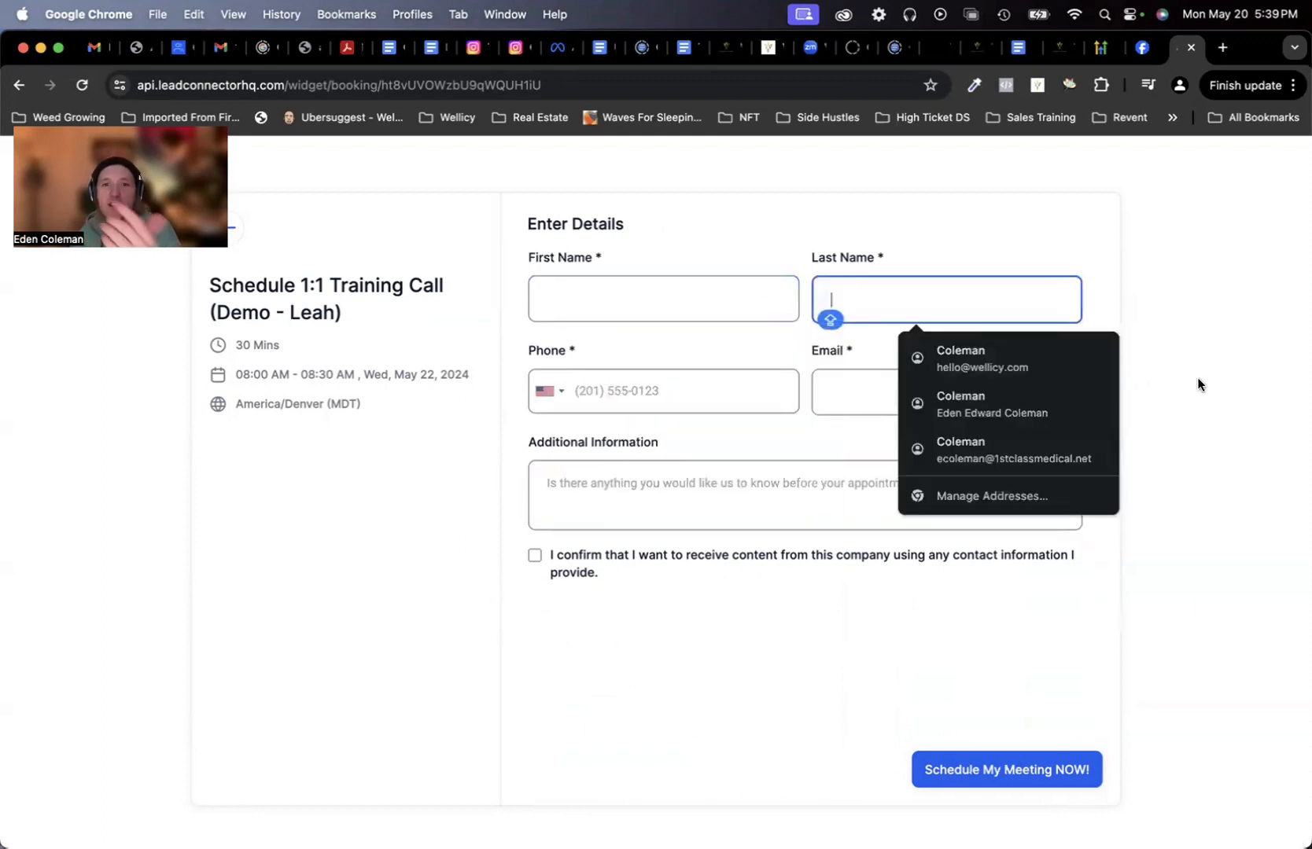
click(1197, 384)
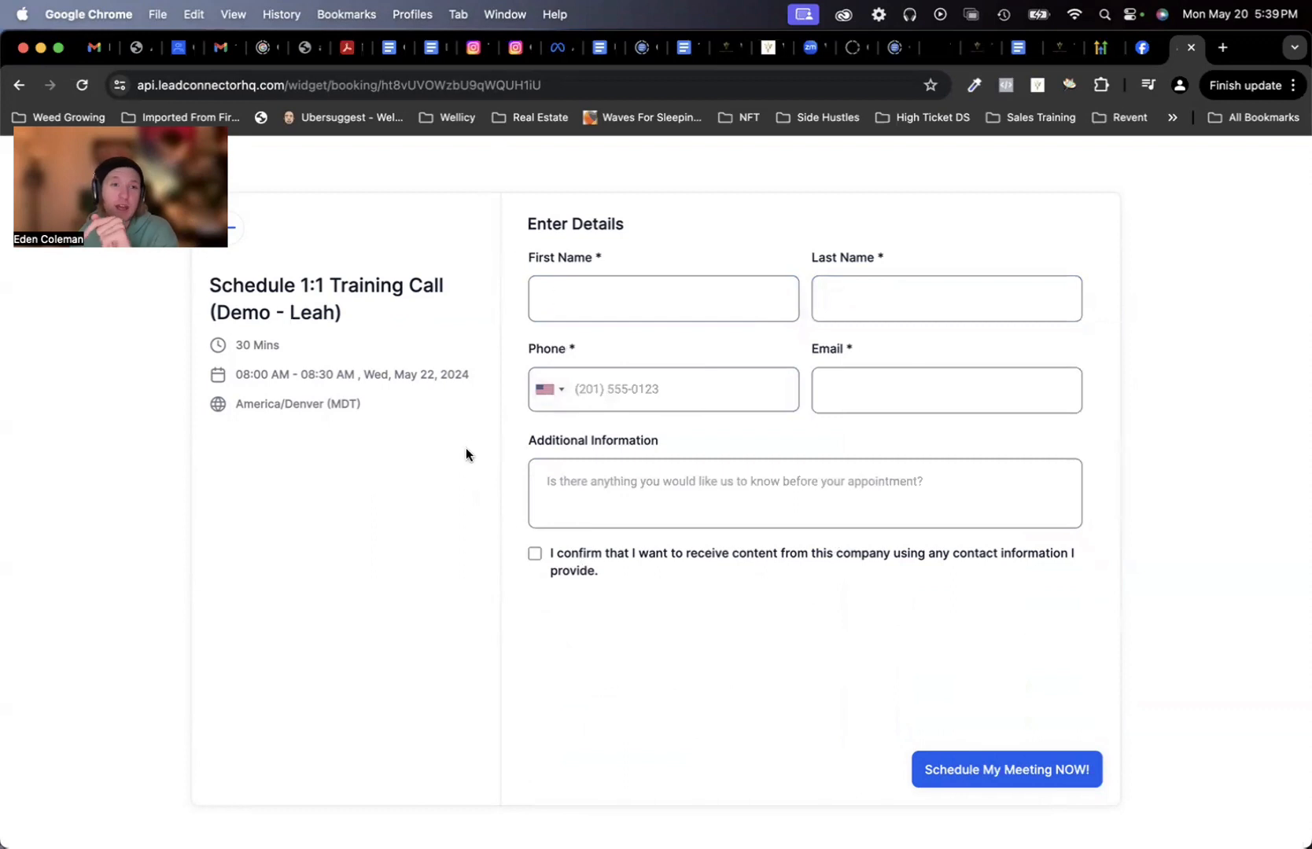
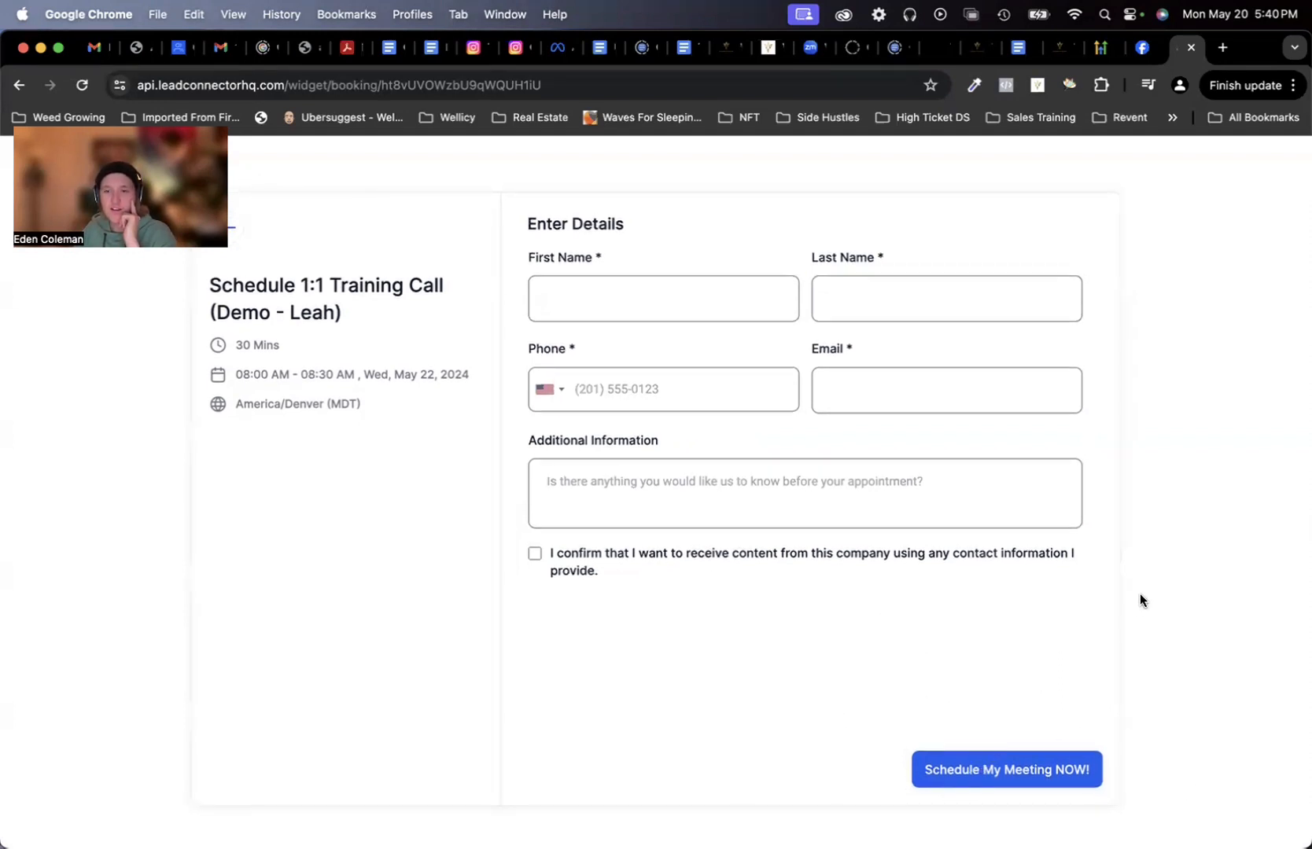
Step: Close the public booking page and the sharing options, and open the 1:1 training call calendar for editing
click(19, 85)
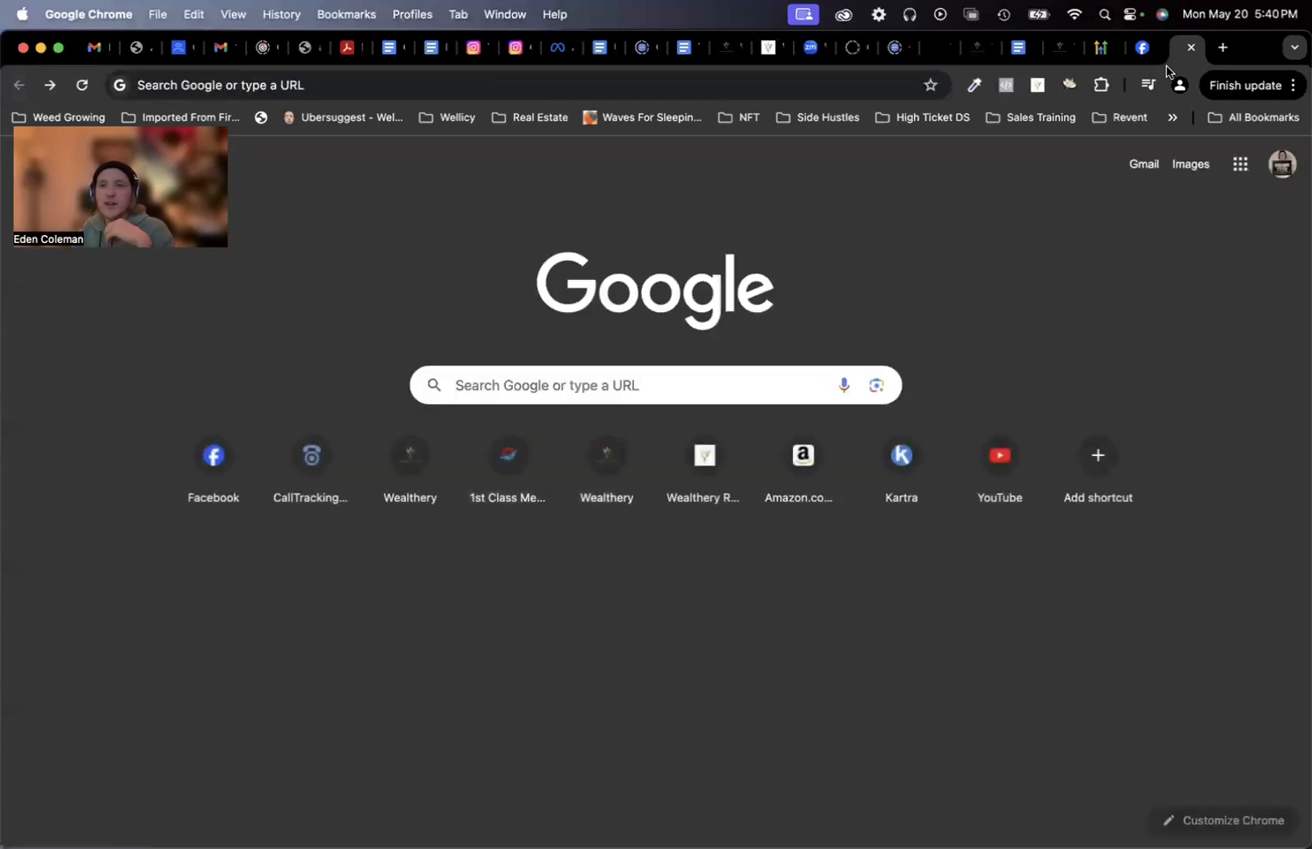
click(1190, 47)
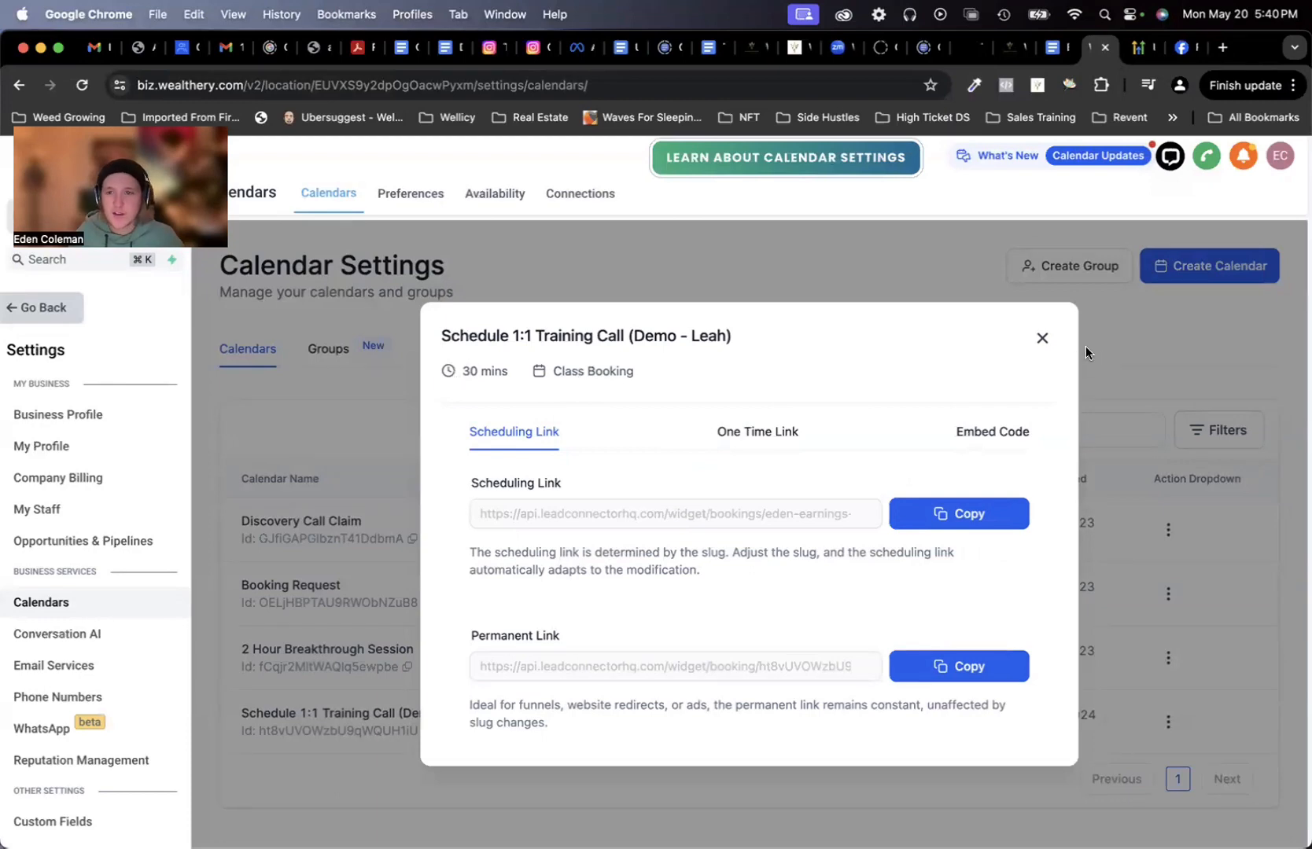
click(1042, 338)
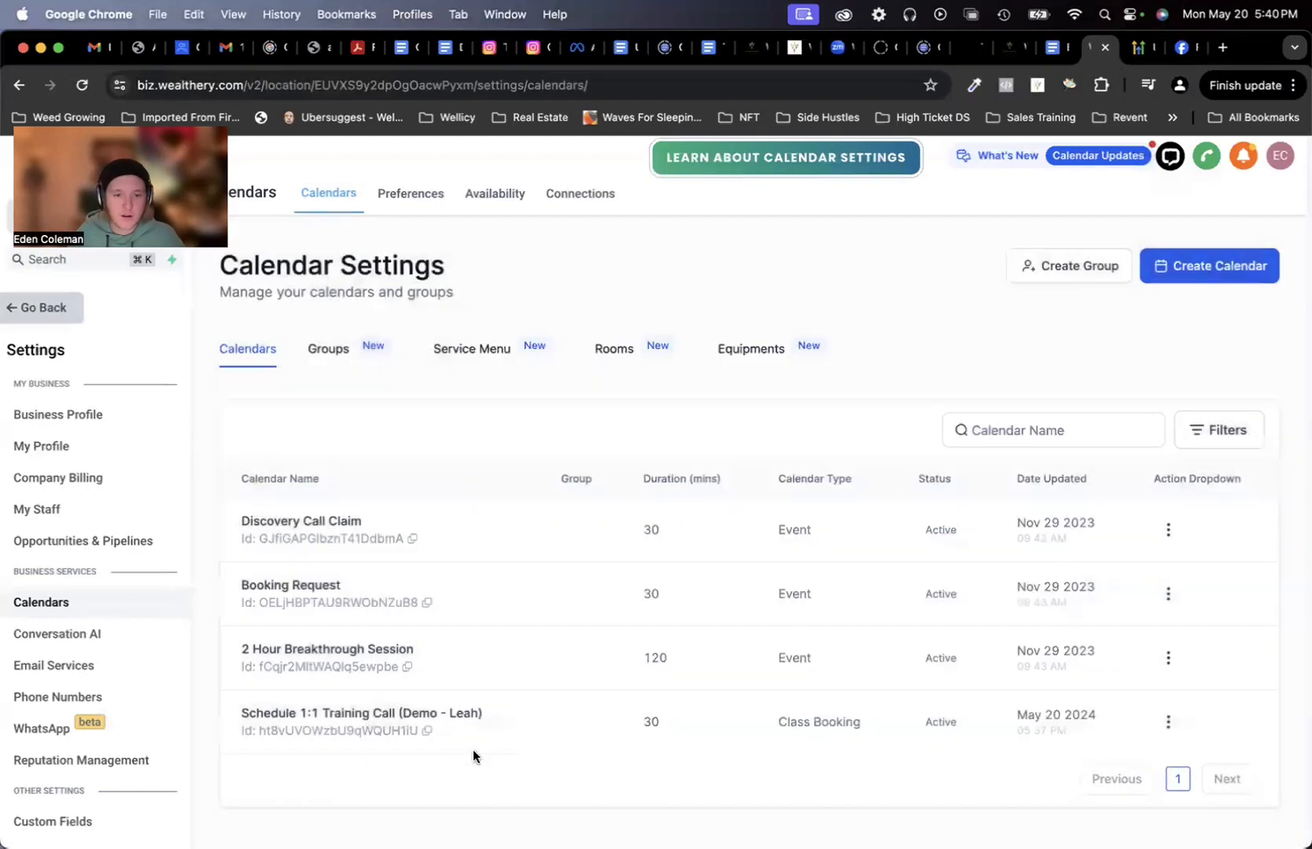
click(1168, 721)
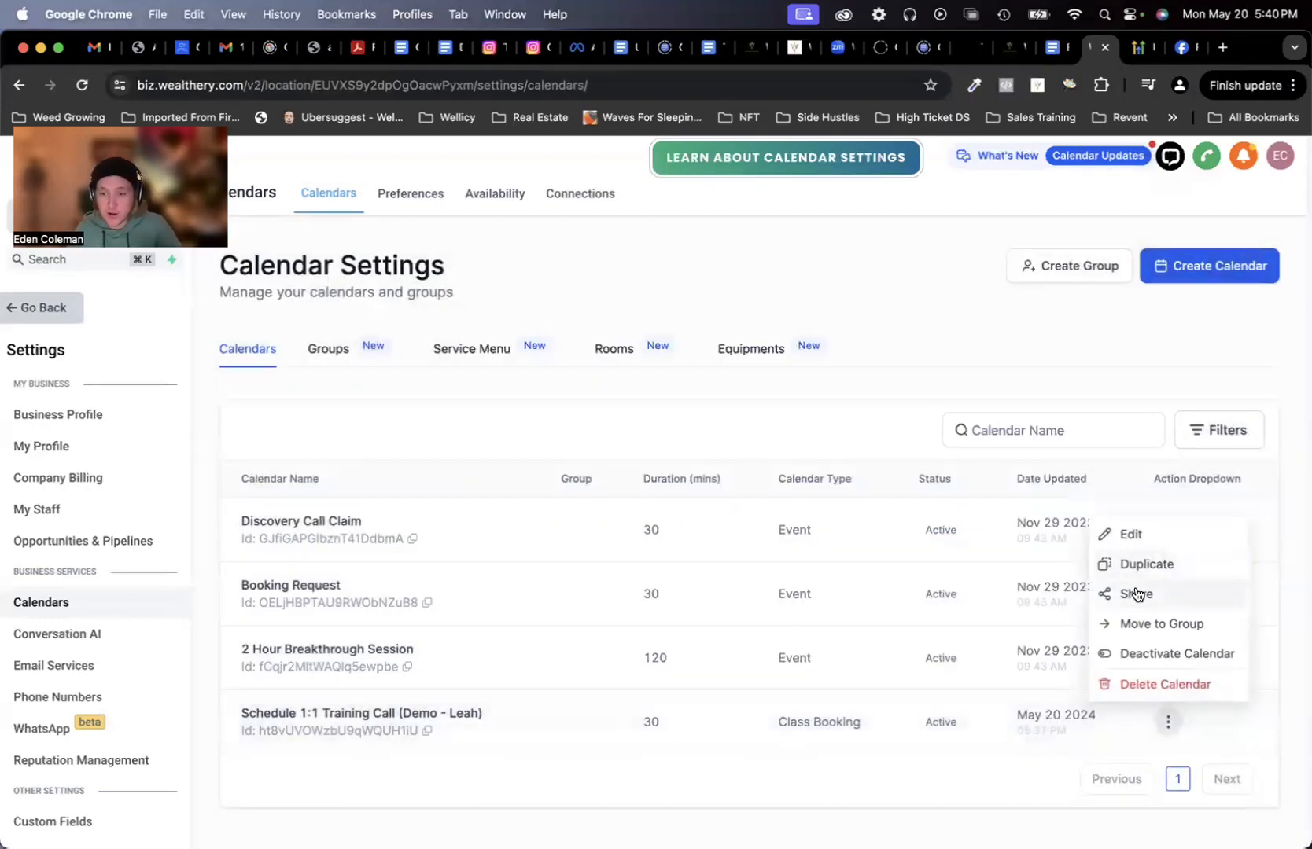
click(1126, 542)
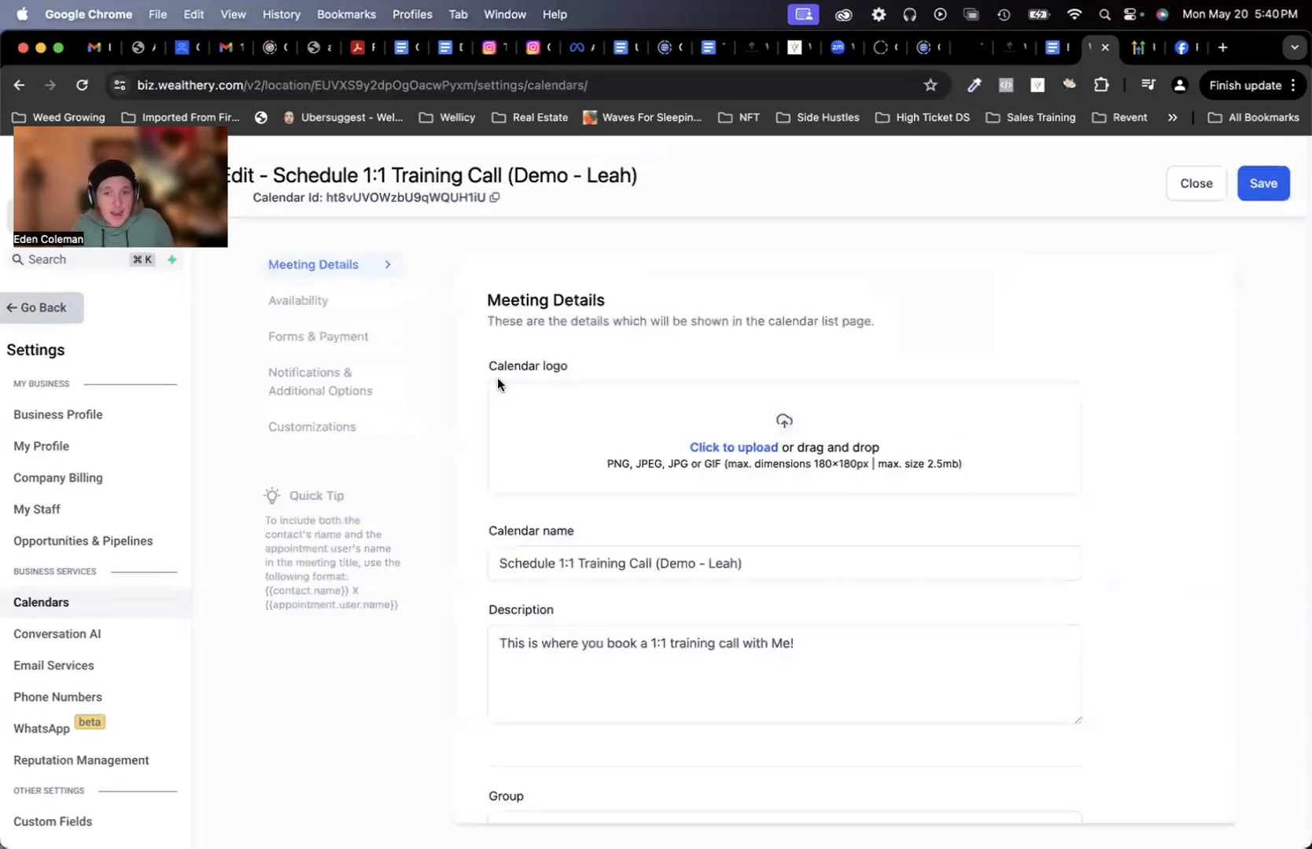
Step: Start uploading a calendar logo and search the computer's files for "EDEN EARNINGS"
click(733, 448)
click(901, 250)
text(ED)
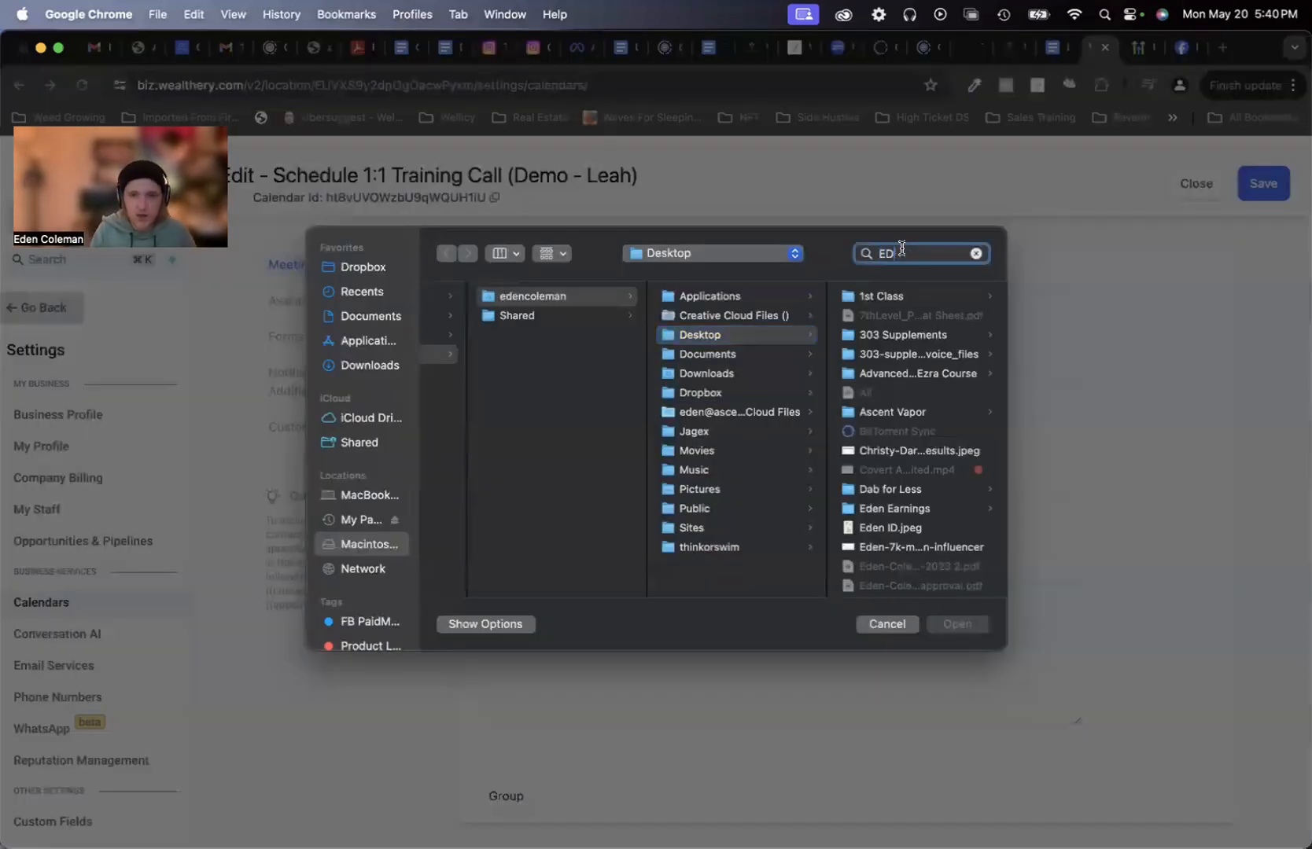
text(EN)
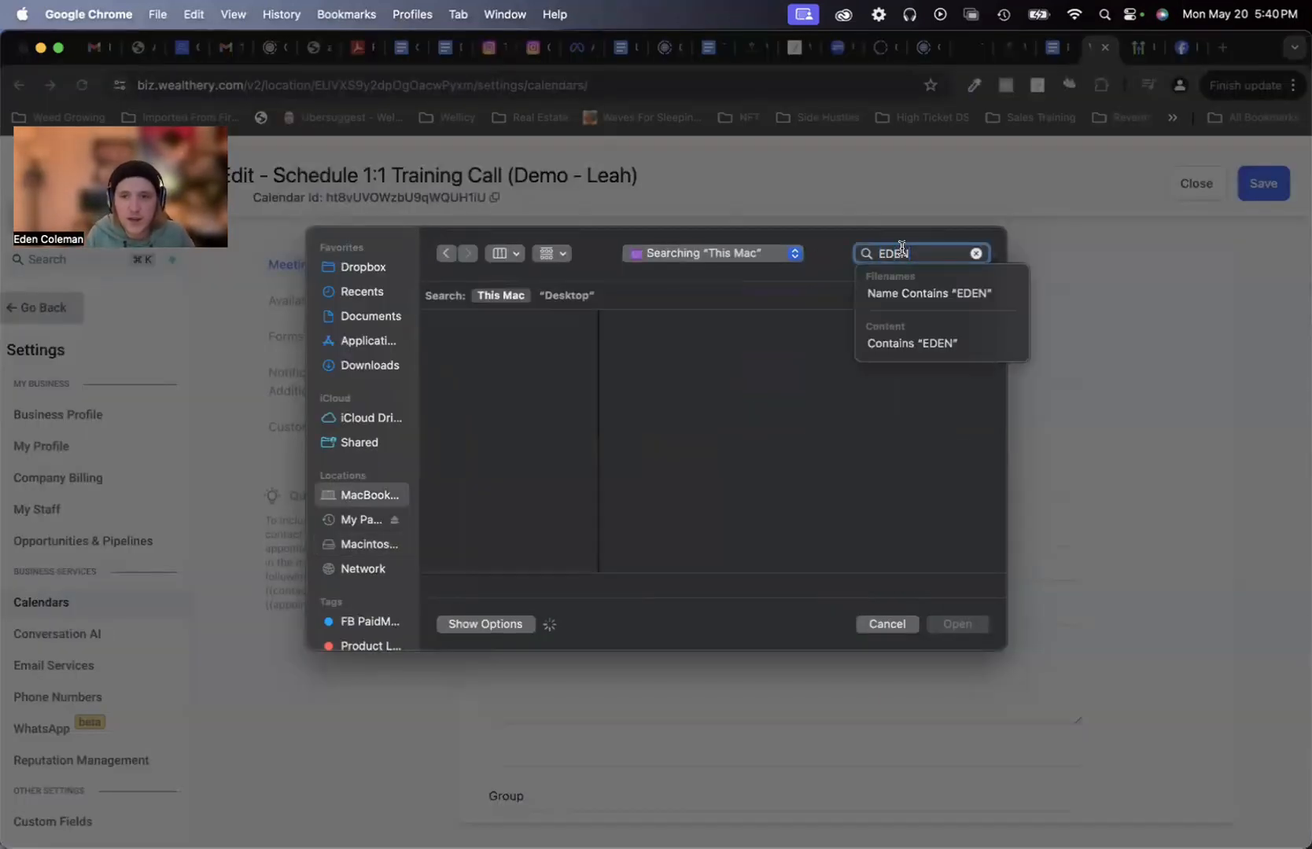
text( EARNINGS)
key(Return)
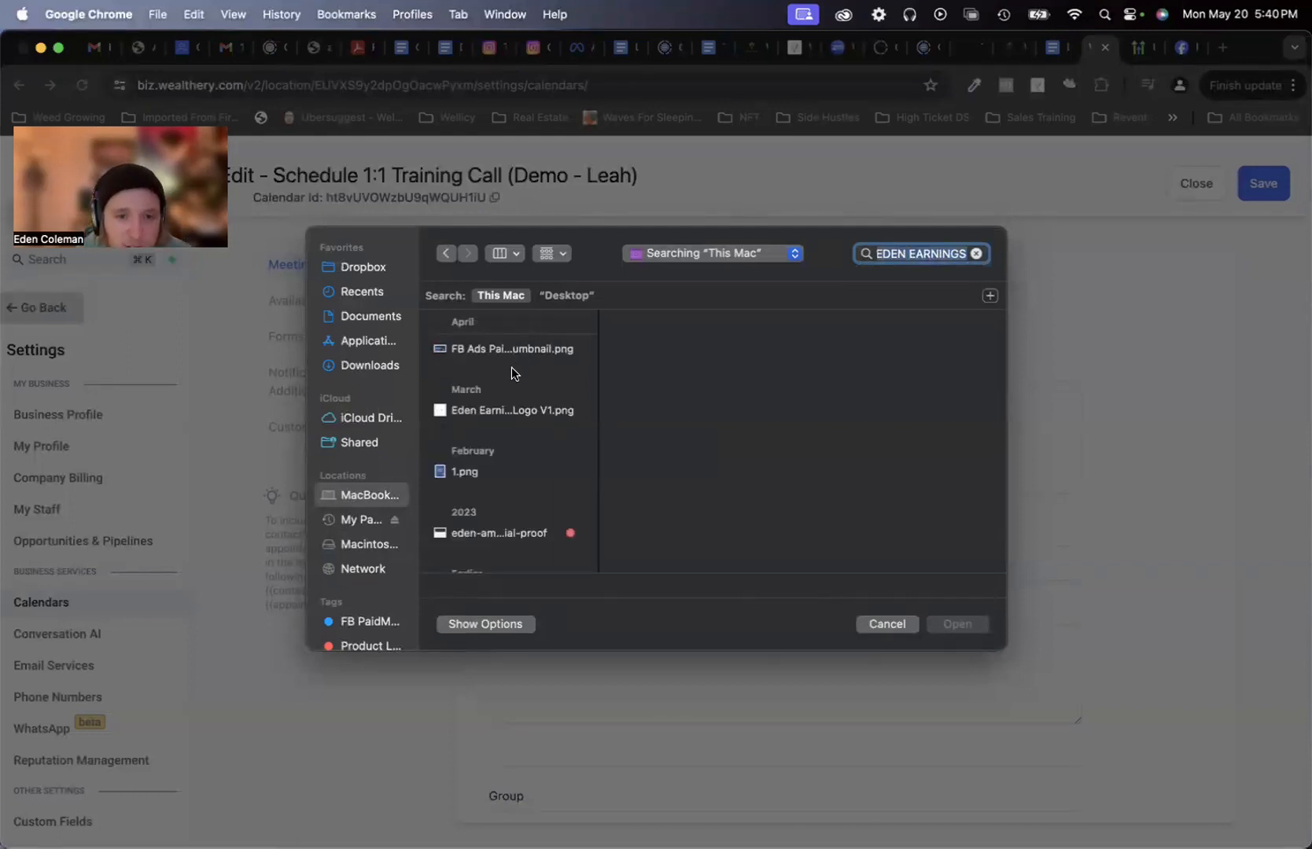
Step: Preview the logo and photo files among the search results to find a suitable calendar logo
click(494, 408)
scroll(515, 454, down, 1)
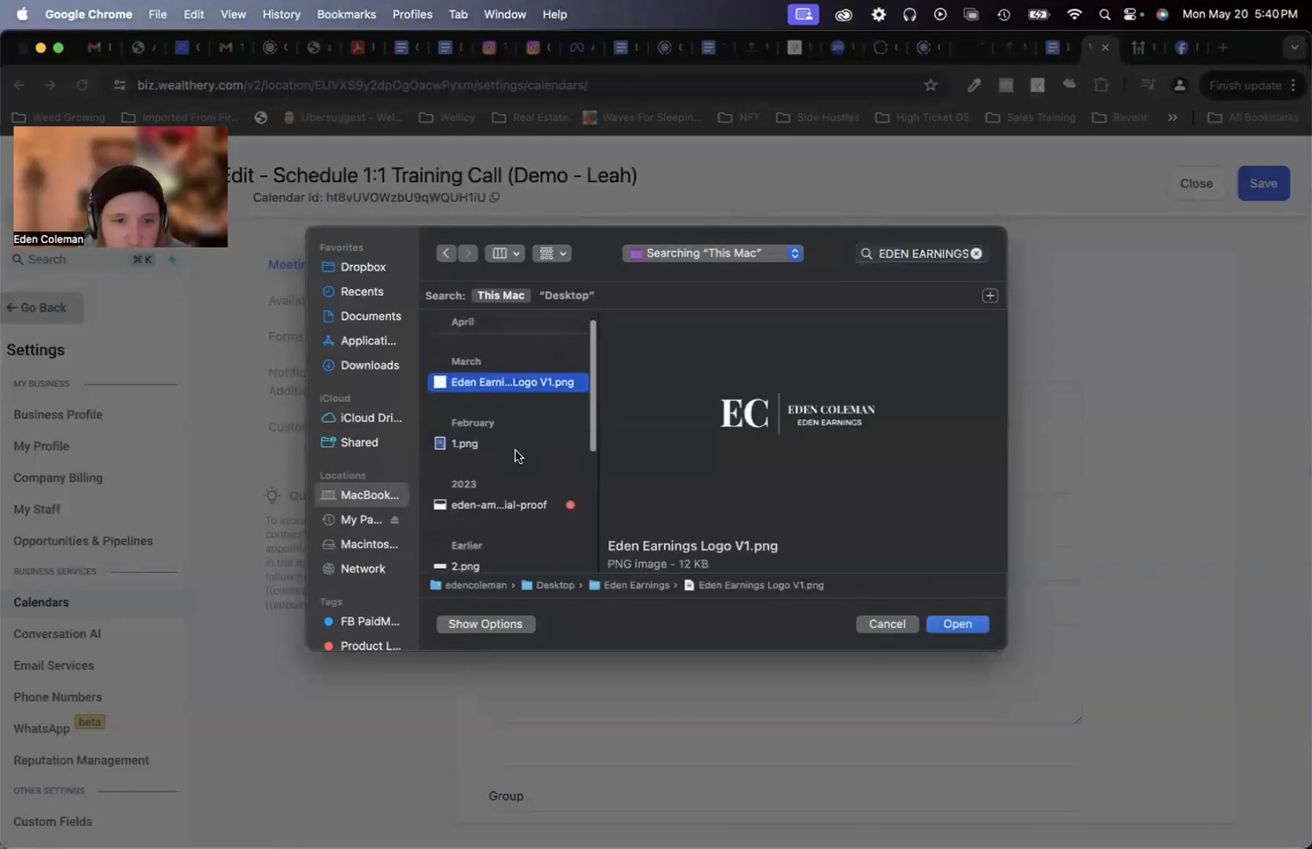
click(495, 505)
scroll(526, 512, down, 2)
scroll(526, 505, down, 1)
click(460, 501)
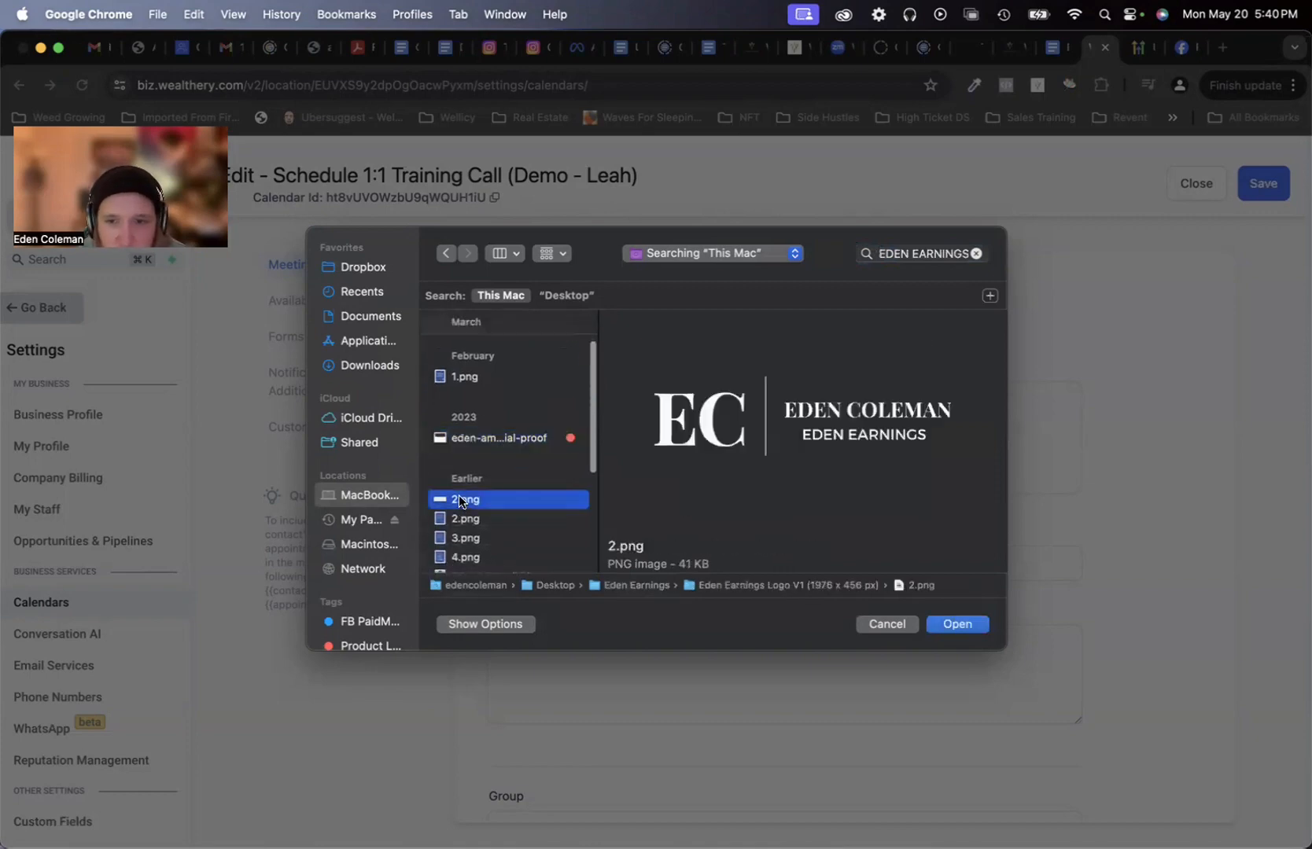
scroll(458, 495, down, 2)
click(465, 533)
scroll(511, 534, down, 5)
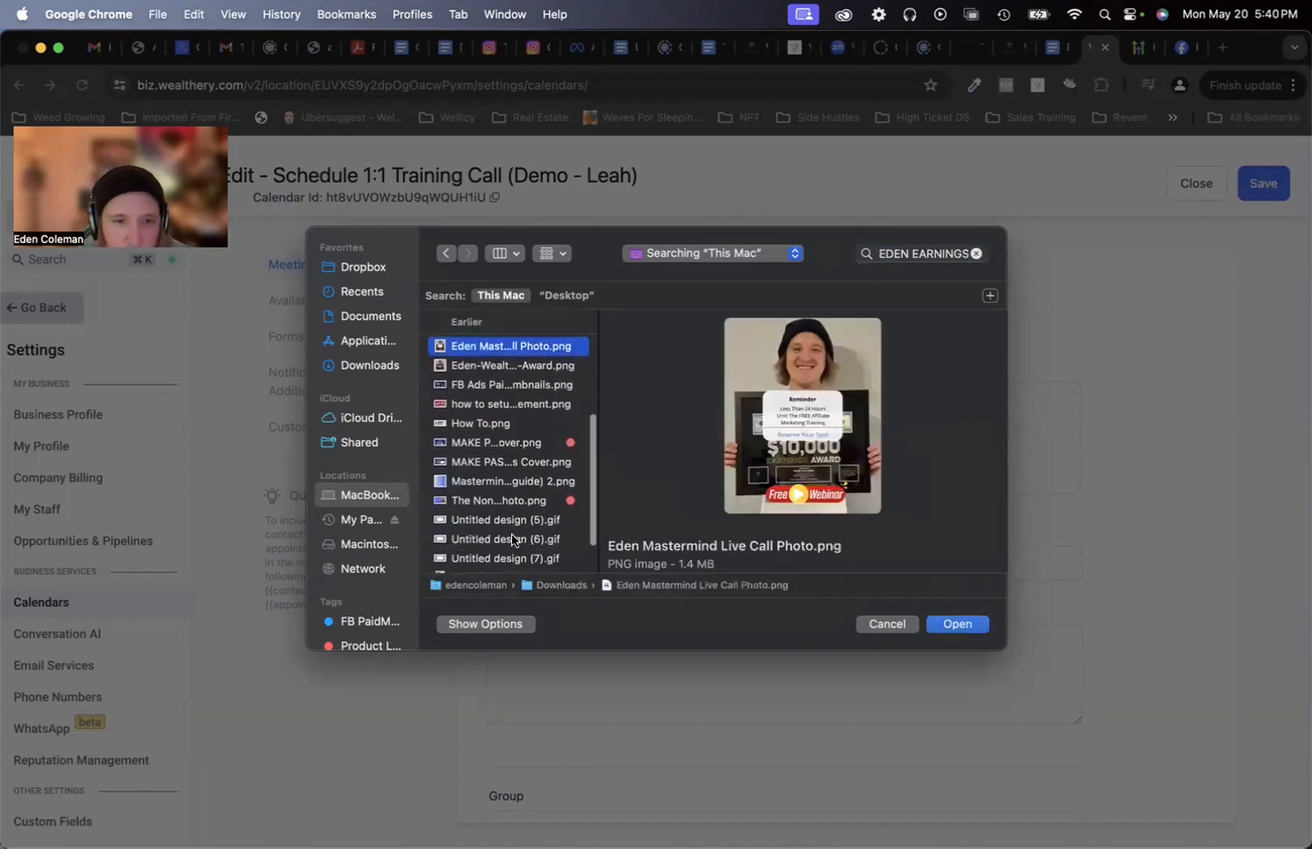
scroll(511, 535, down, 3)
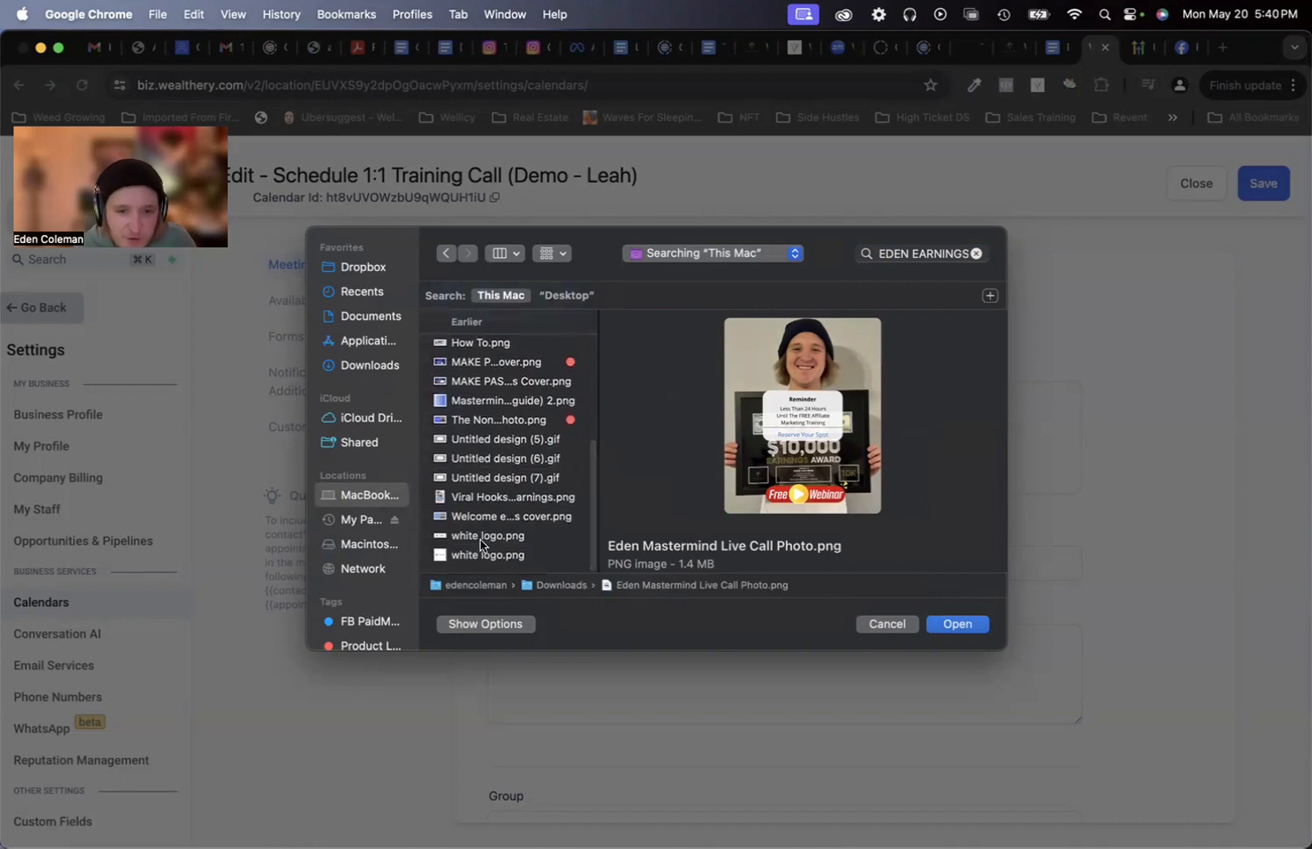
Step: Upload the wide white logo.png as the calendar logo and set its widget shape to Square
click(481, 537)
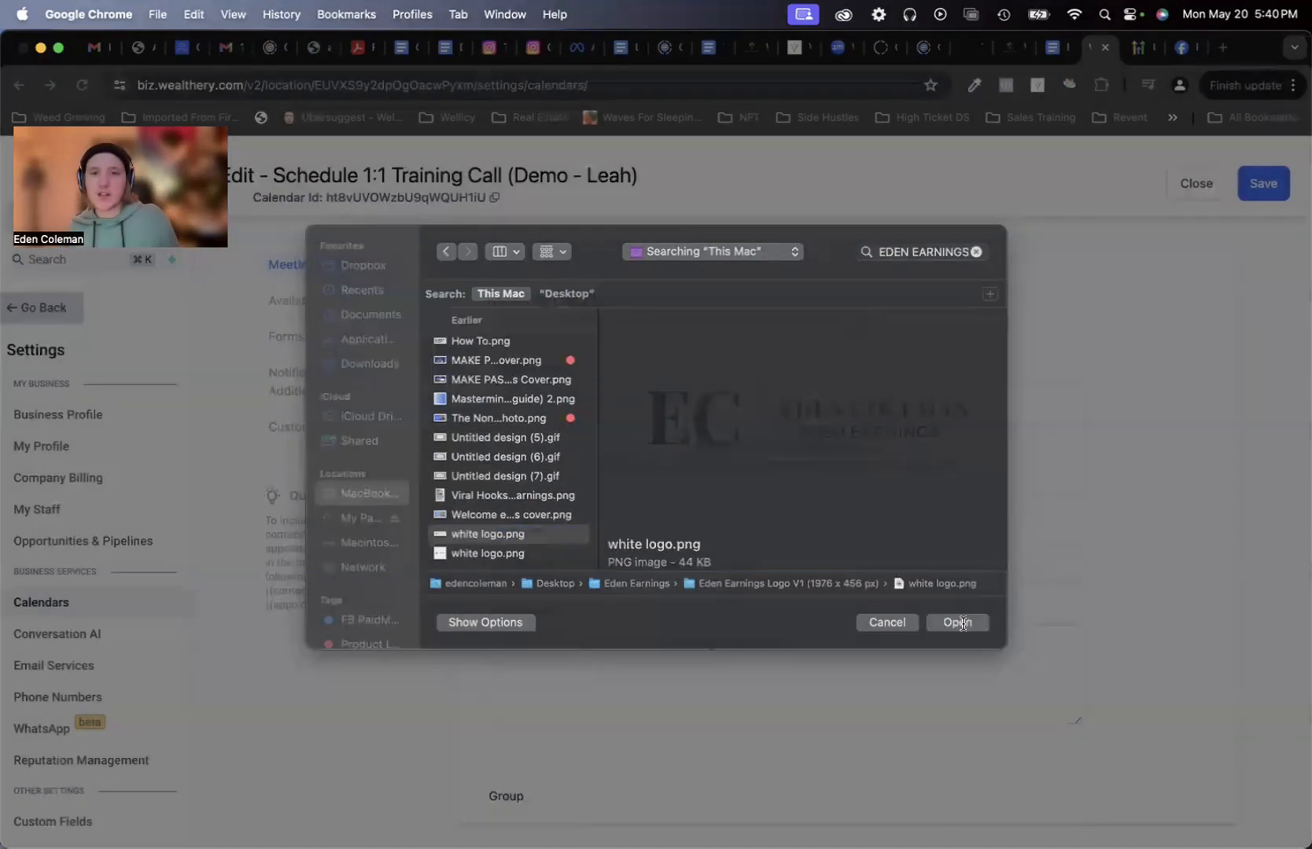
click(959, 624)
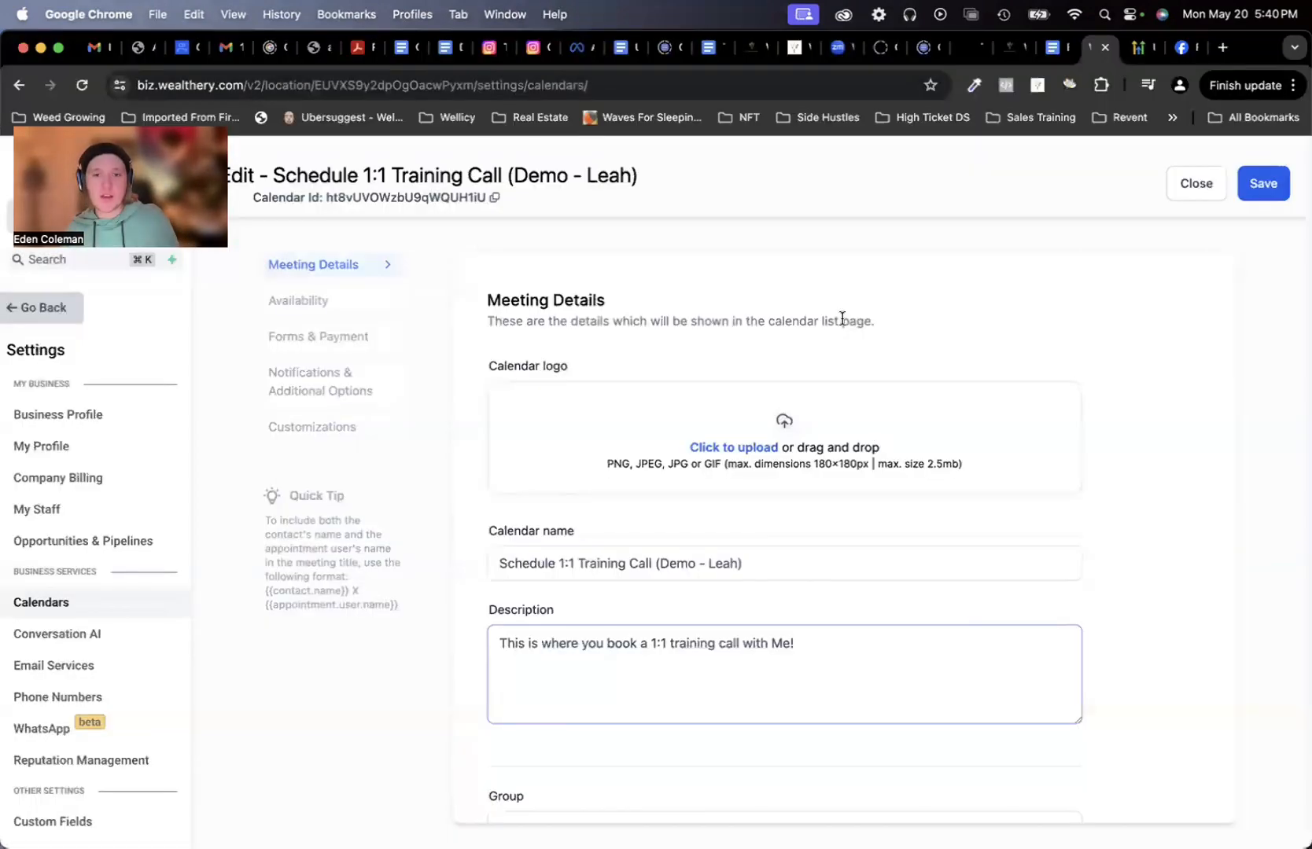
click(743, 419)
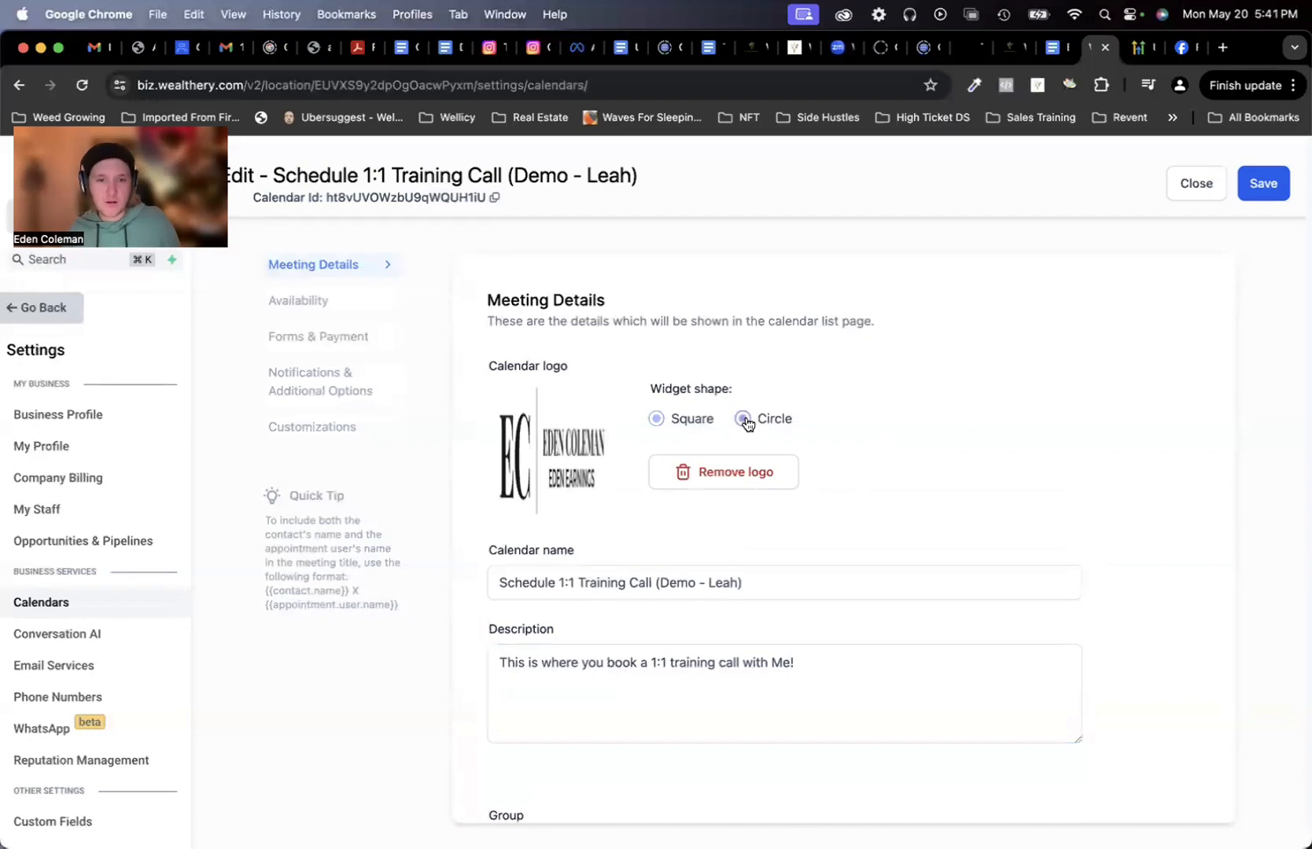
click(657, 419)
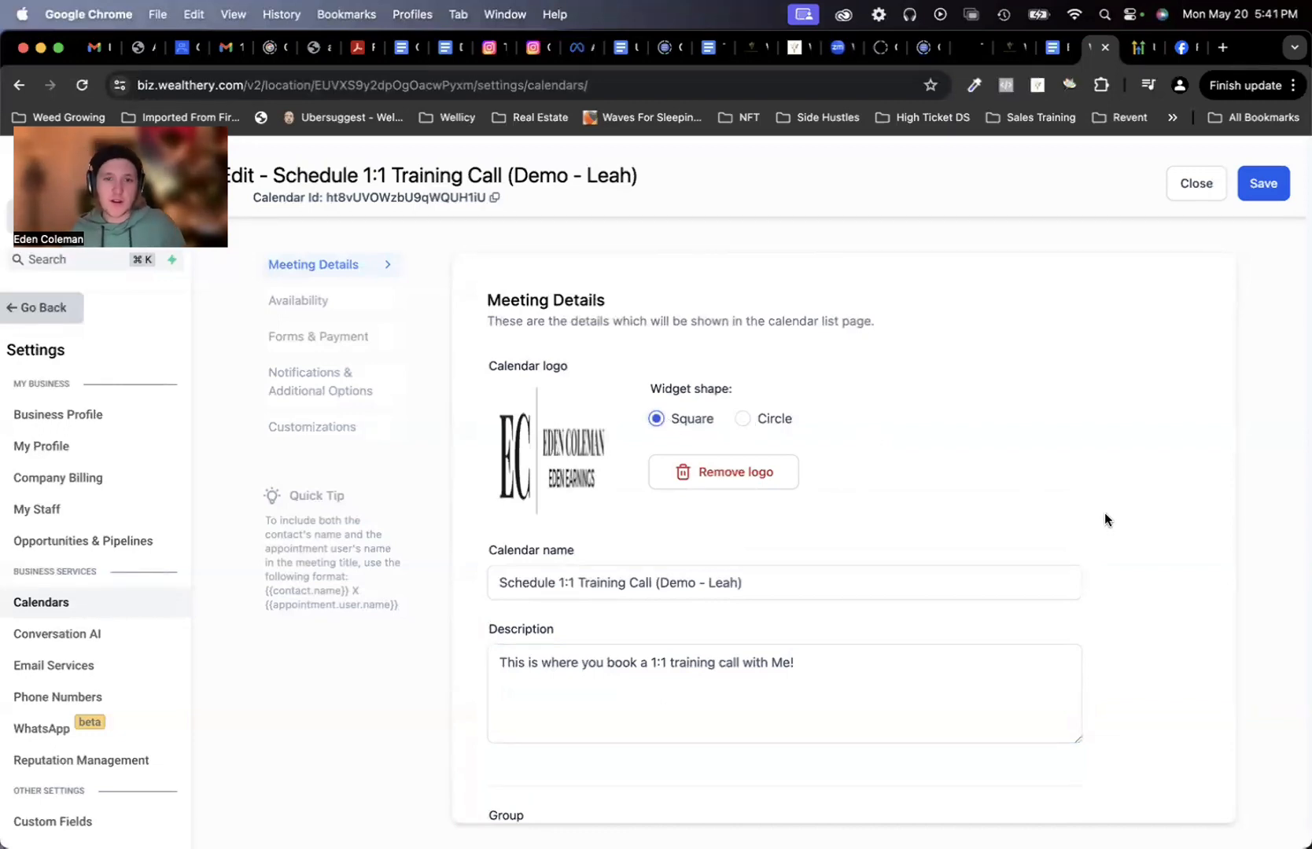
Step: Look through the calendar's availability, forms and payment, and notification settings, and open its customizations
click(317, 309)
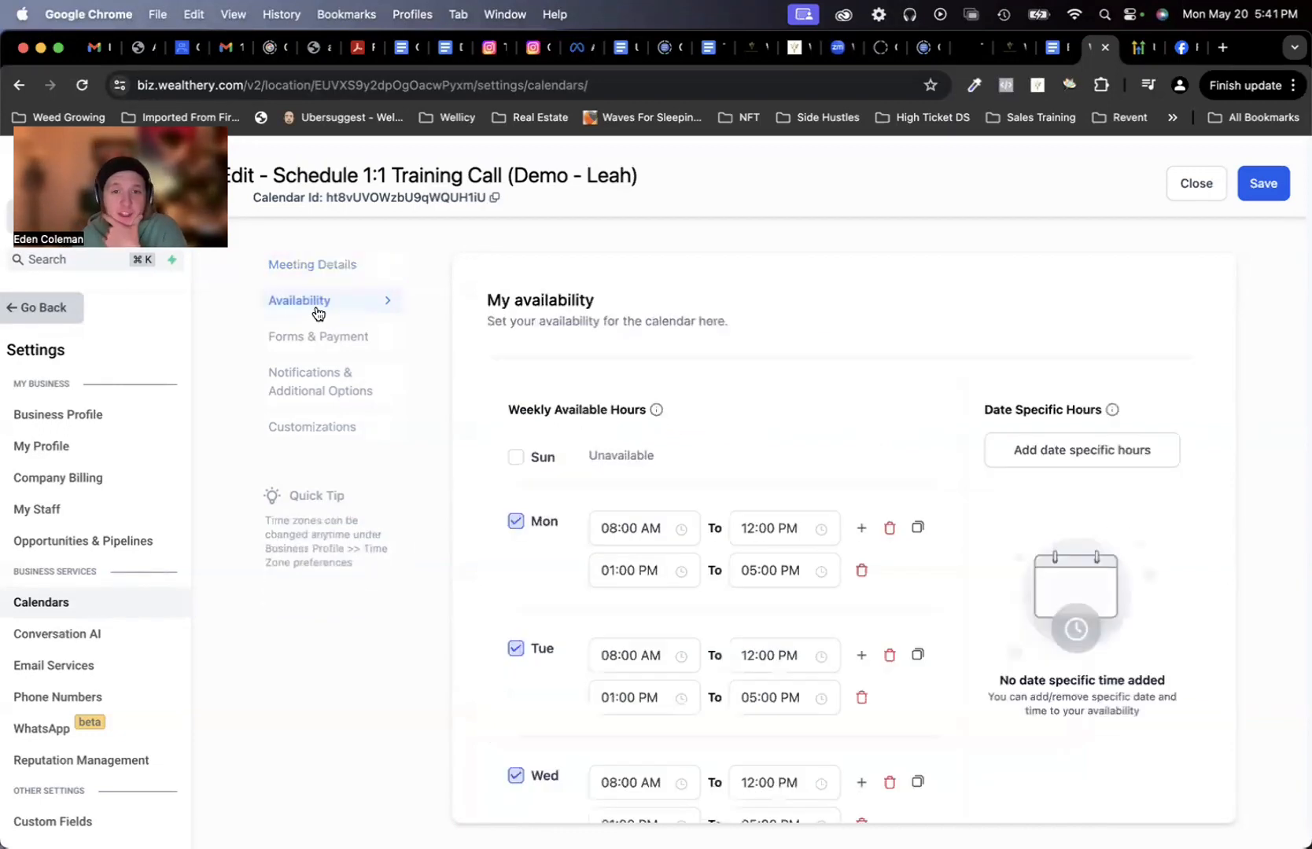
click(276, 368)
click(293, 337)
click(294, 375)
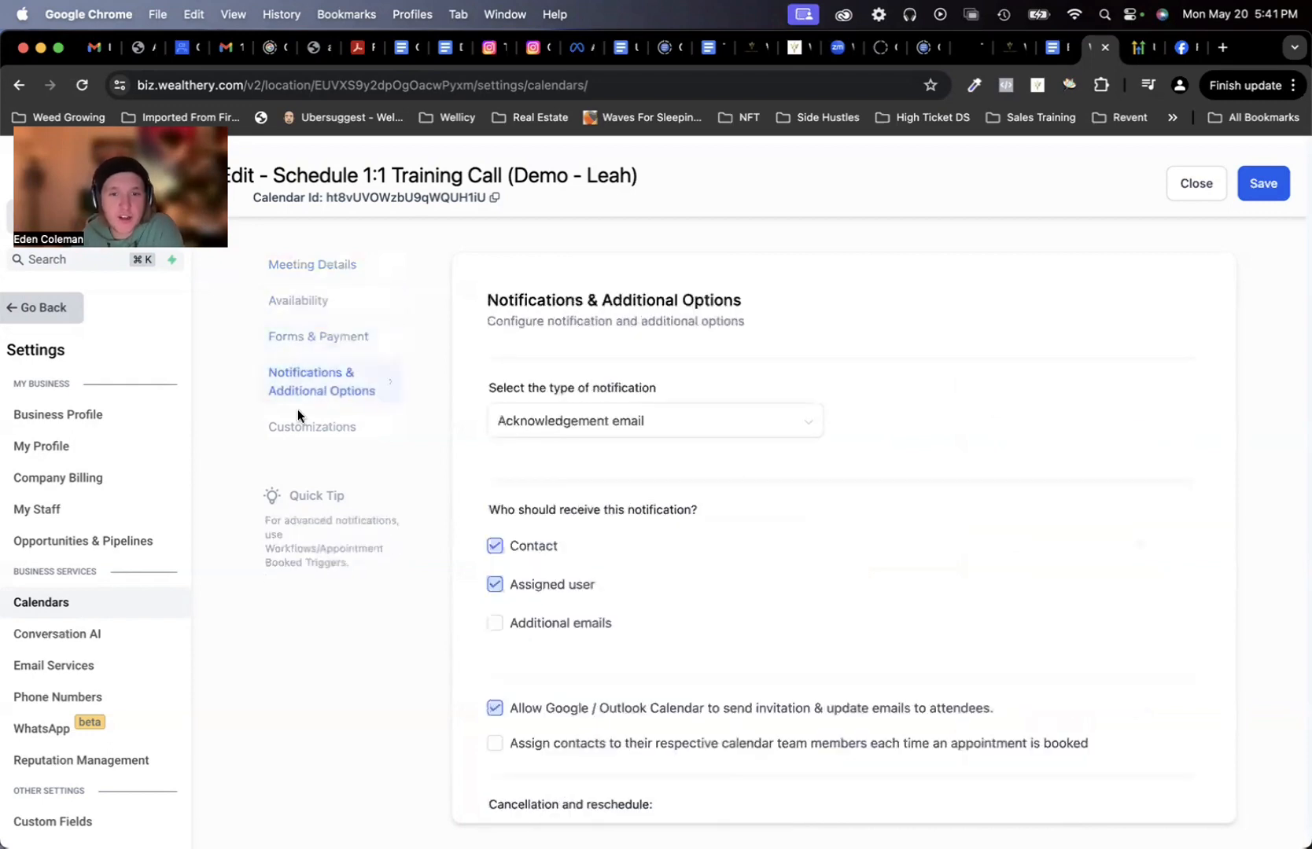
click(315, 425)
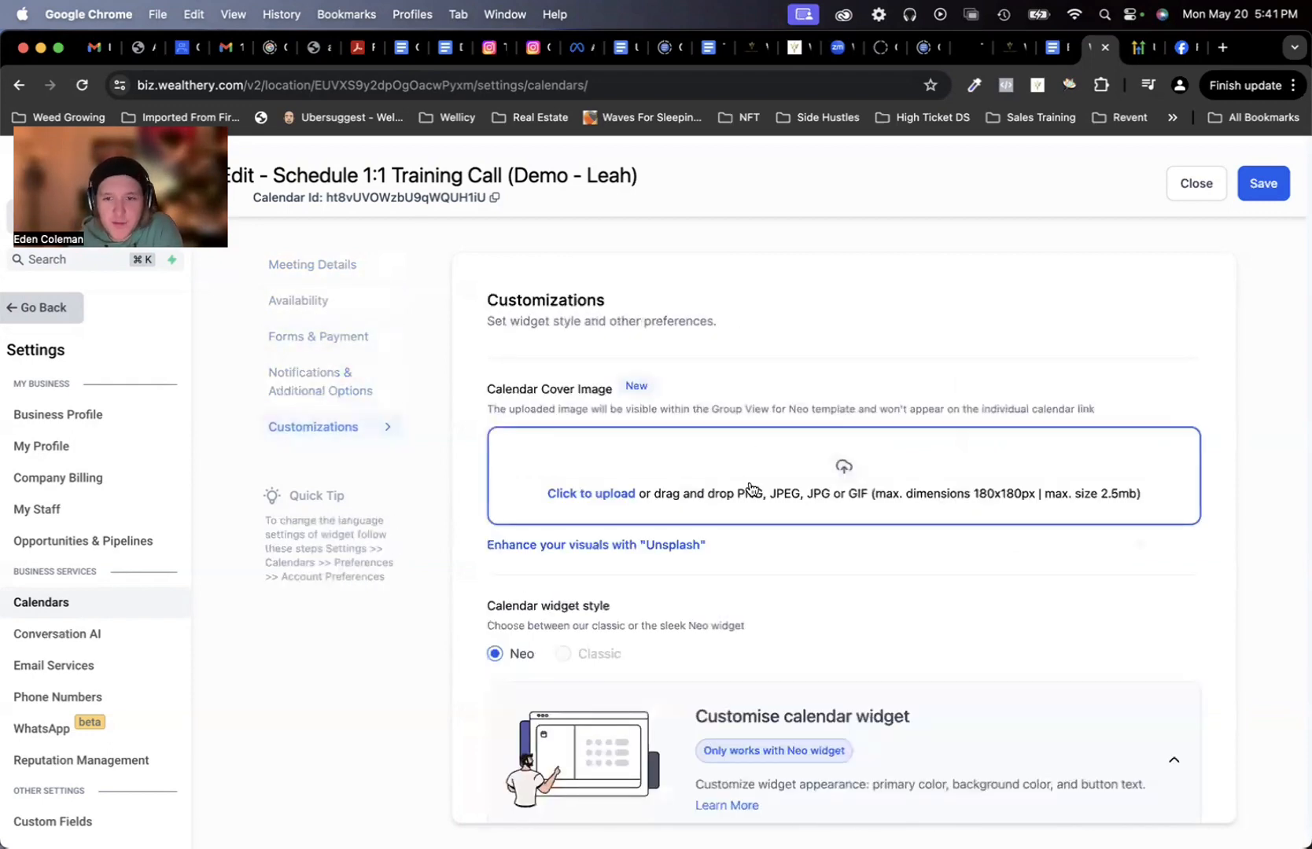
Step: Start uploading a calendar cover image and preview the logo and product images in the Eden Earnings folder for a suitable file
click(887, 478)
click(885, 310)
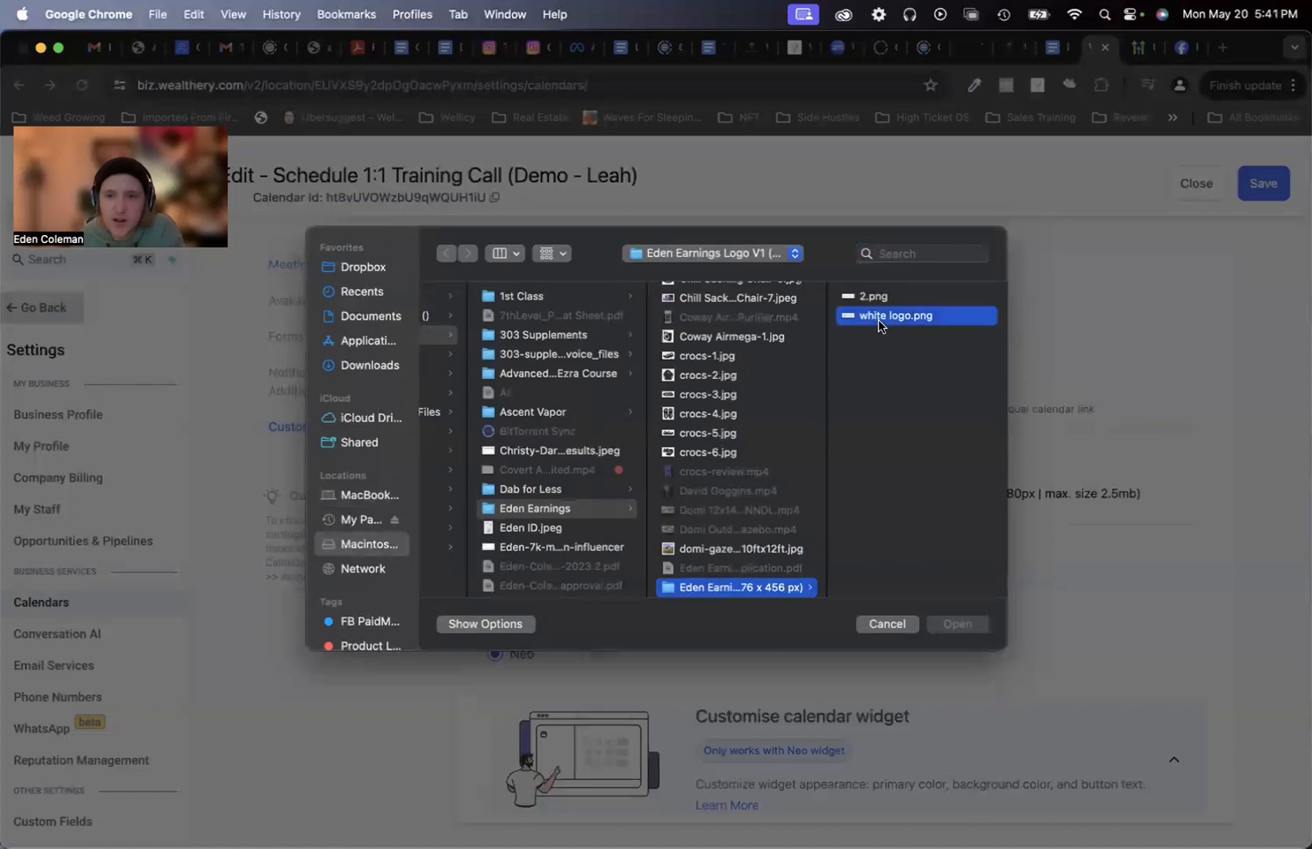
click(653, 296)
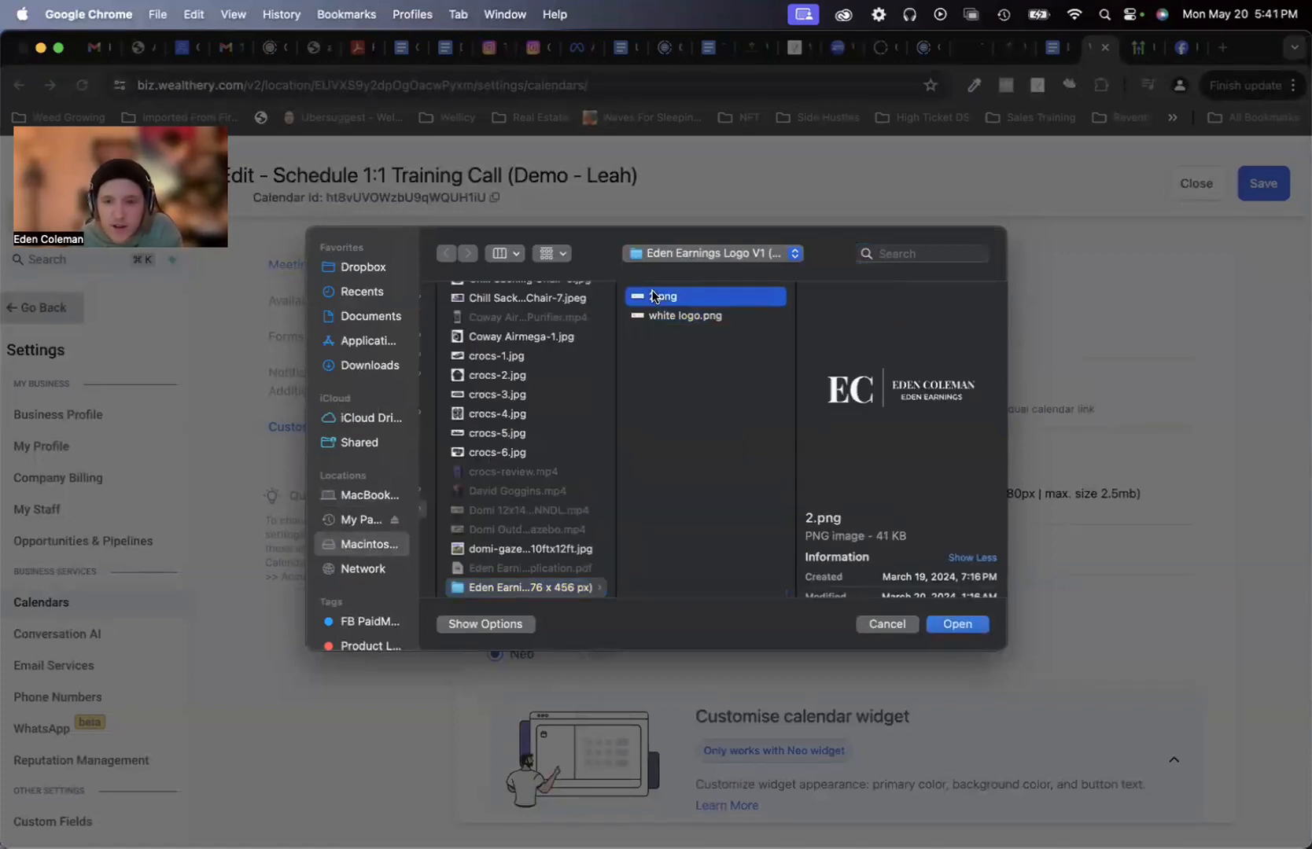
click(474, 369)
click(480, 352)
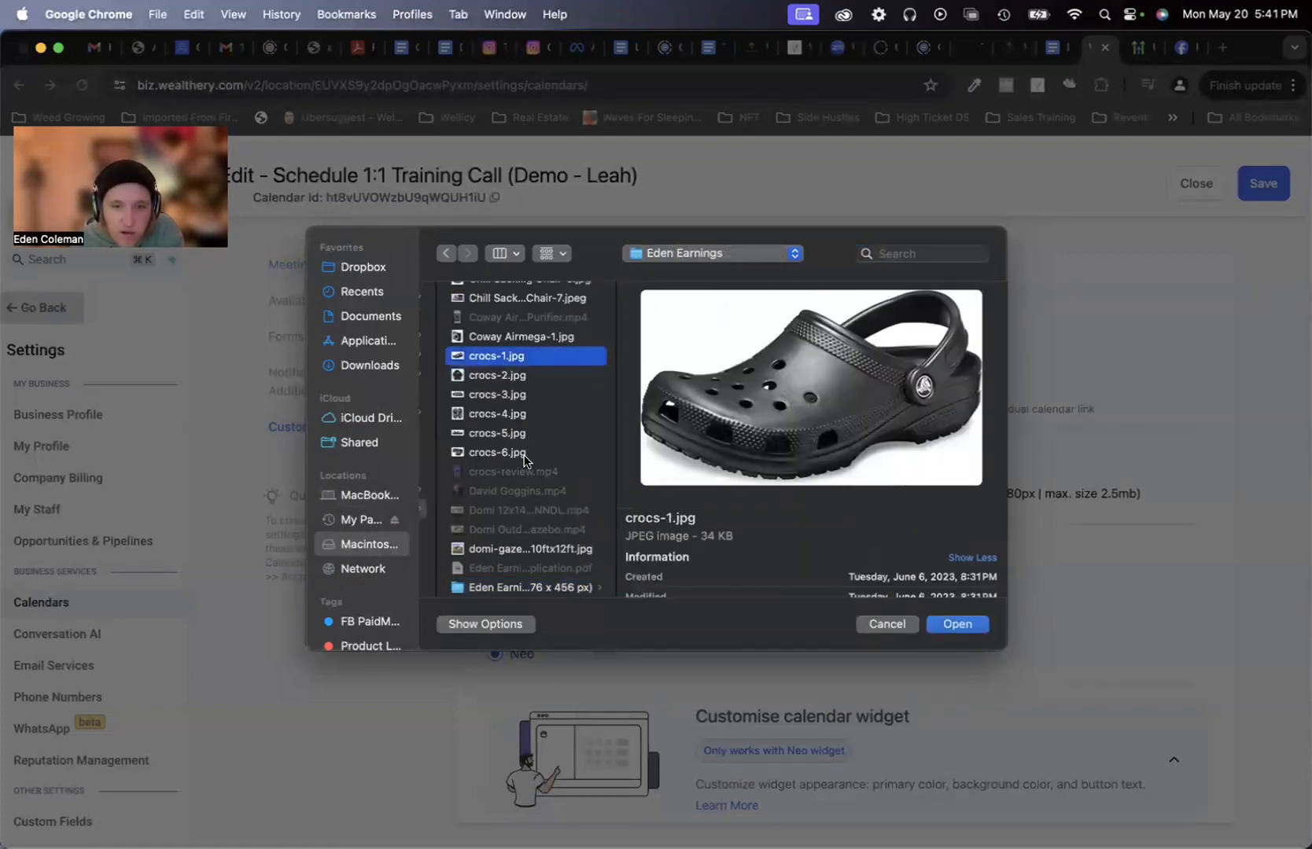
scroll(524, 460, down, 5)
click(528, 369)
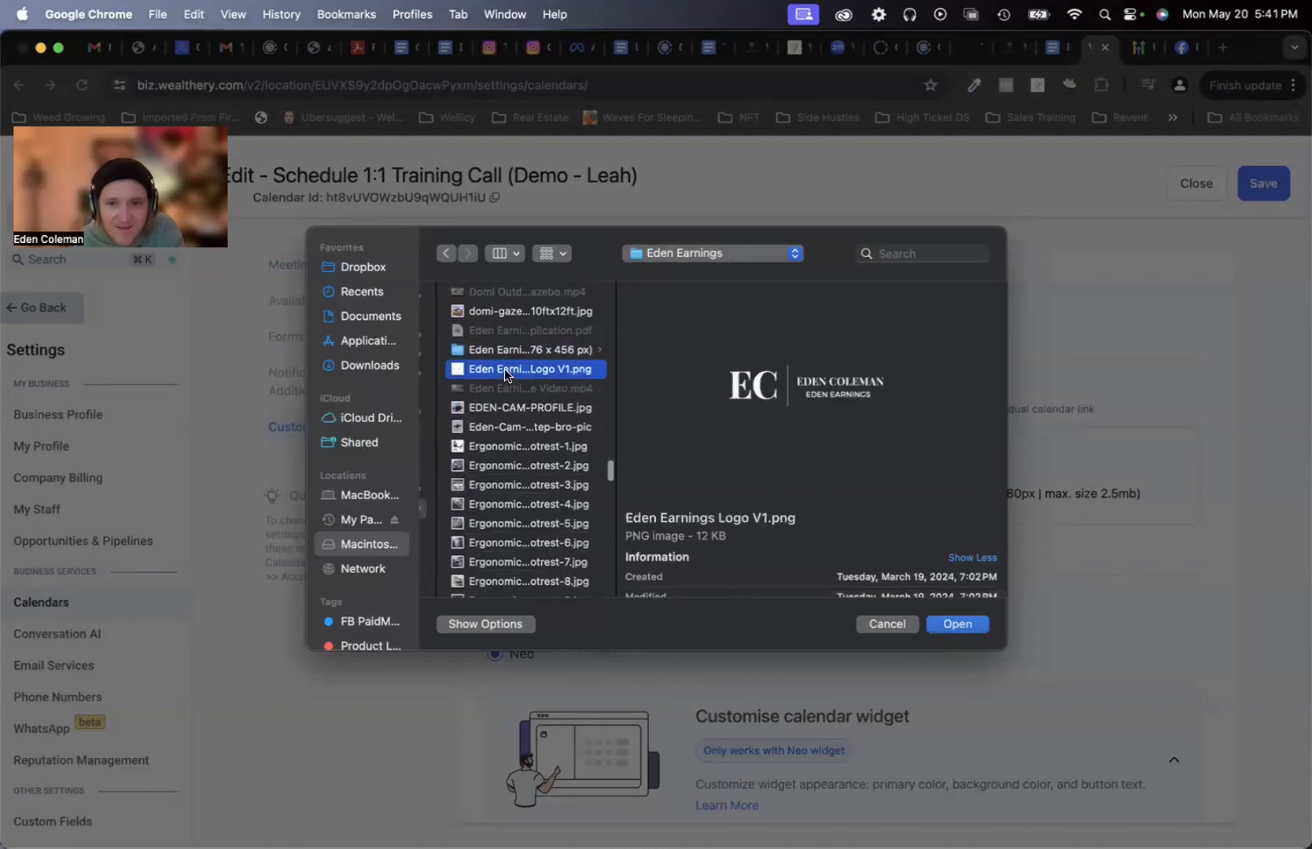
scroll(528, 351, up, 1)
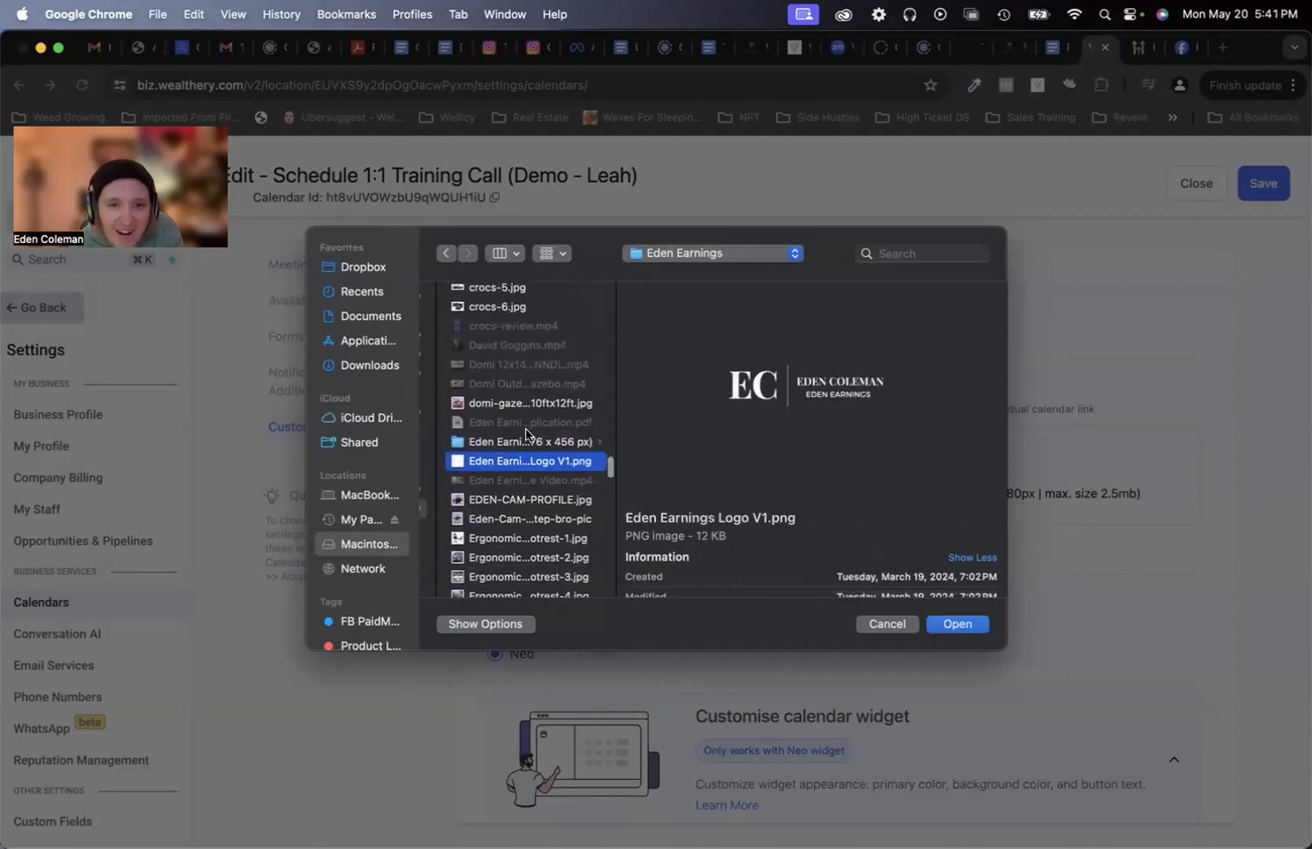
click(504, 403)
scroll(504, 398, up, 4)
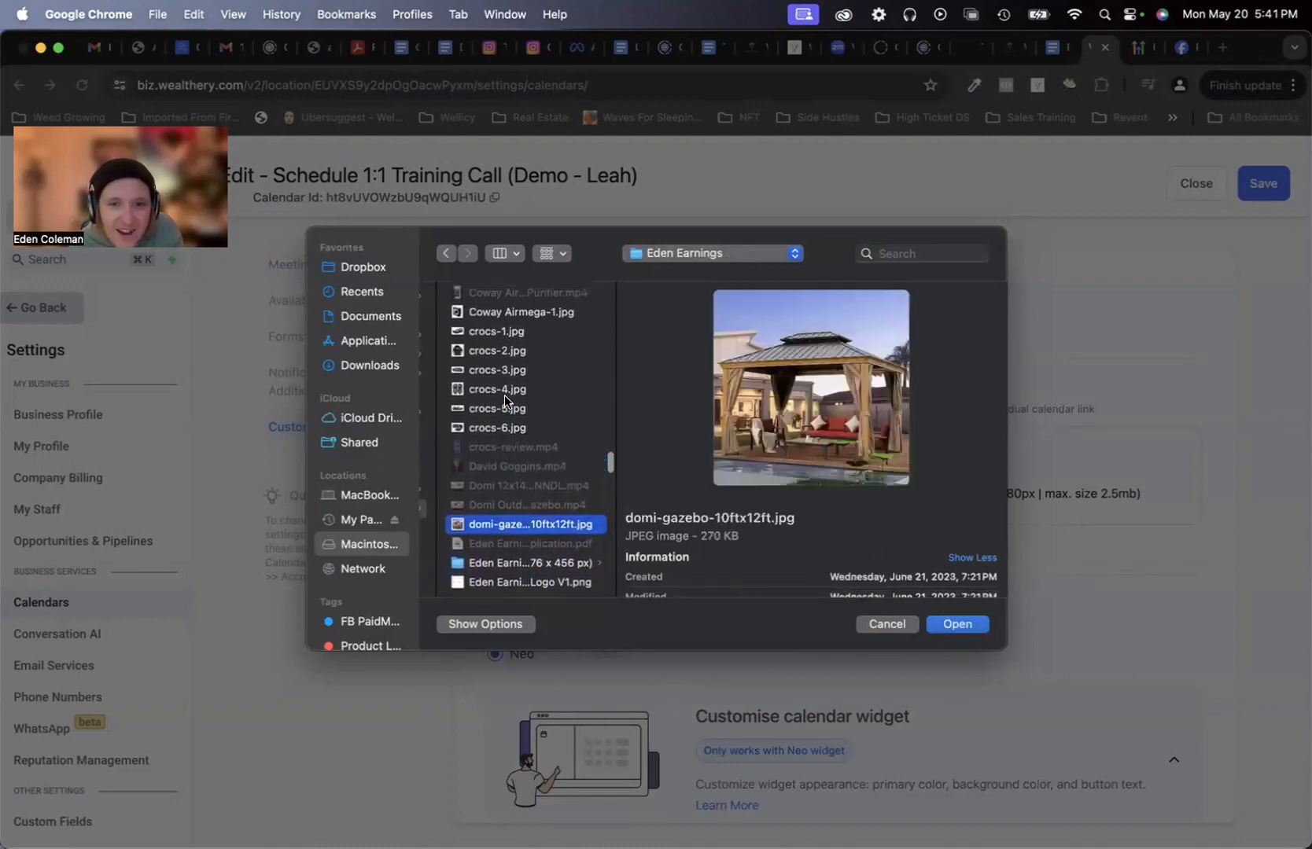
scroll(504, 393, up, 2)
click(502, 367)
scroll(500, 364, up, 5)
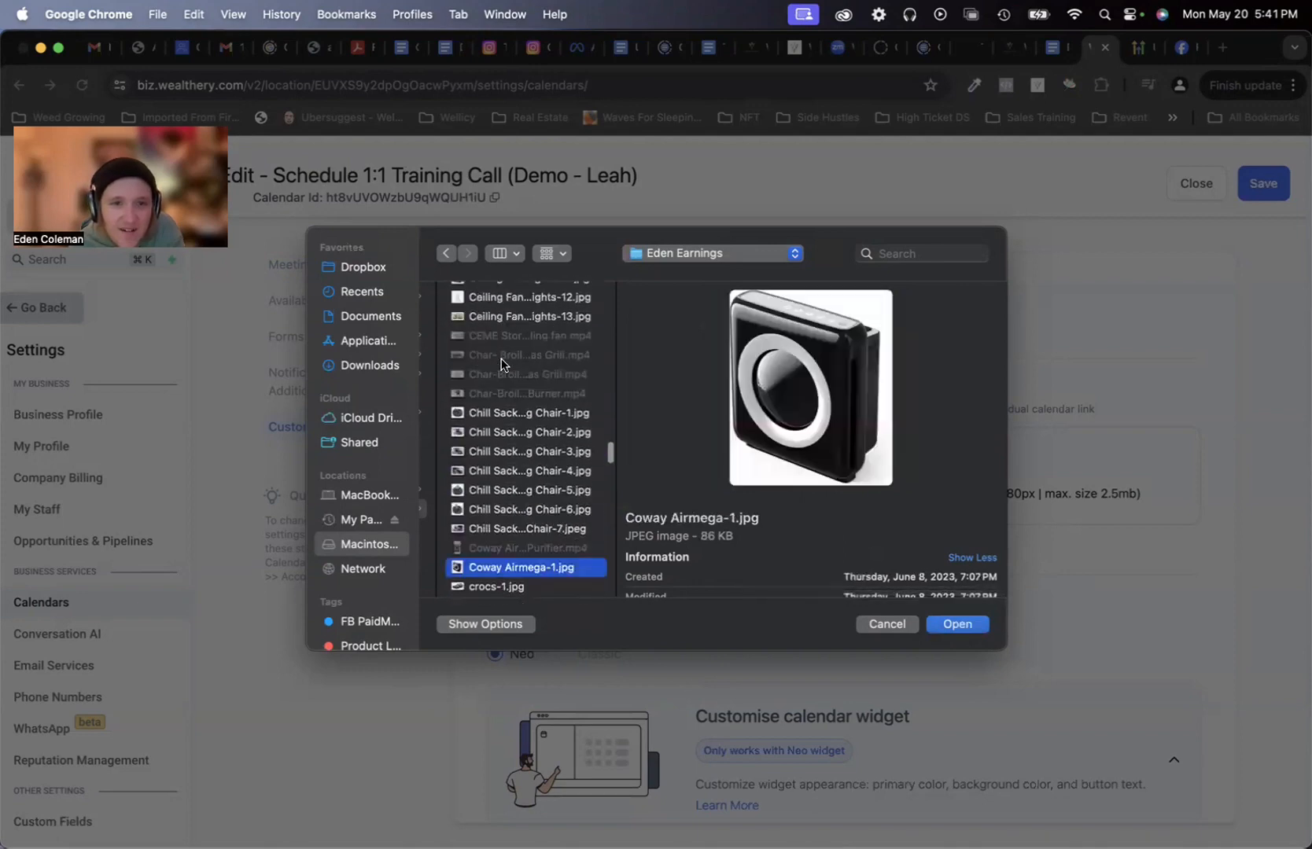
scroll(504, 377, up, 5)
Step: Search the Mac's files for "faceboo" and check the FB PaidMasterClass and Product Labels tags for a cover image
click(895, 253)
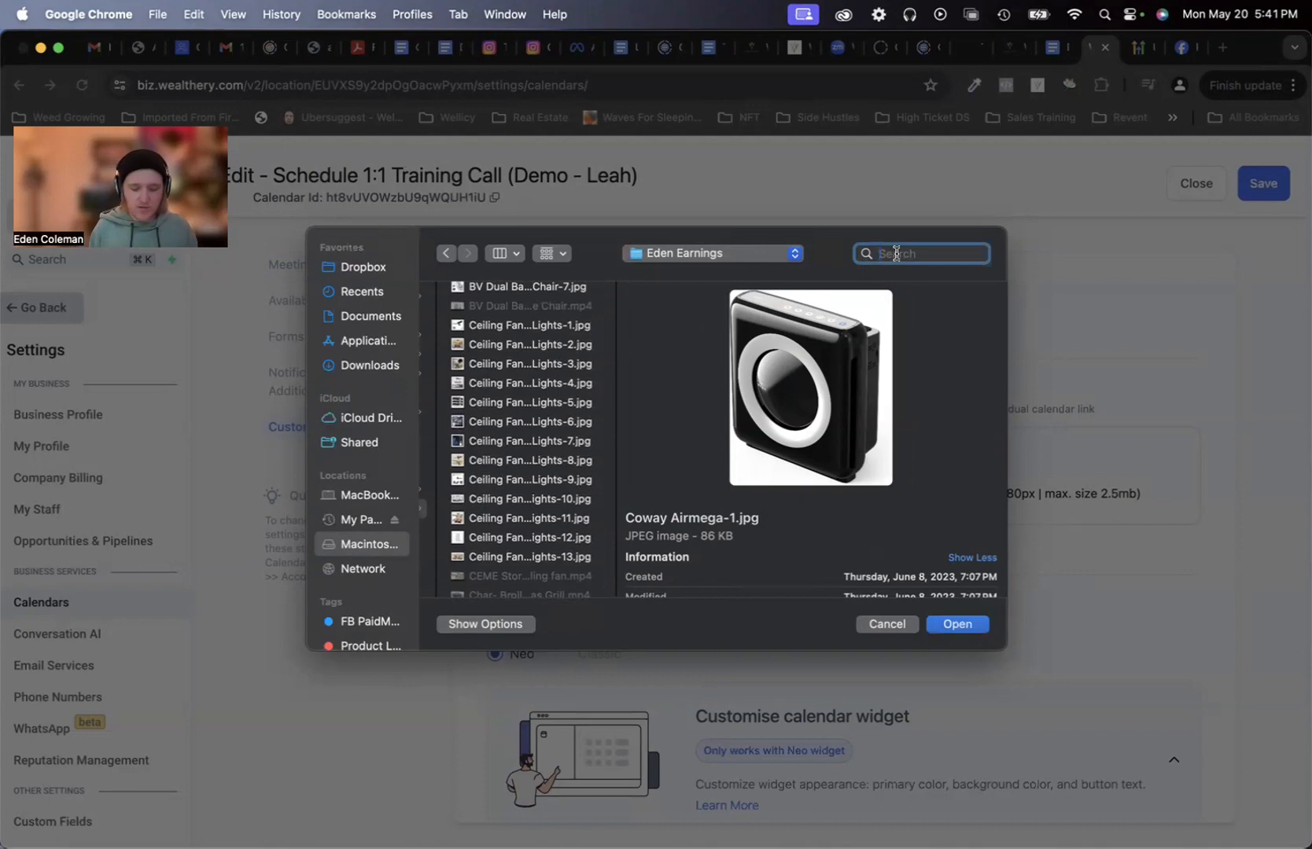
text(faceboo)
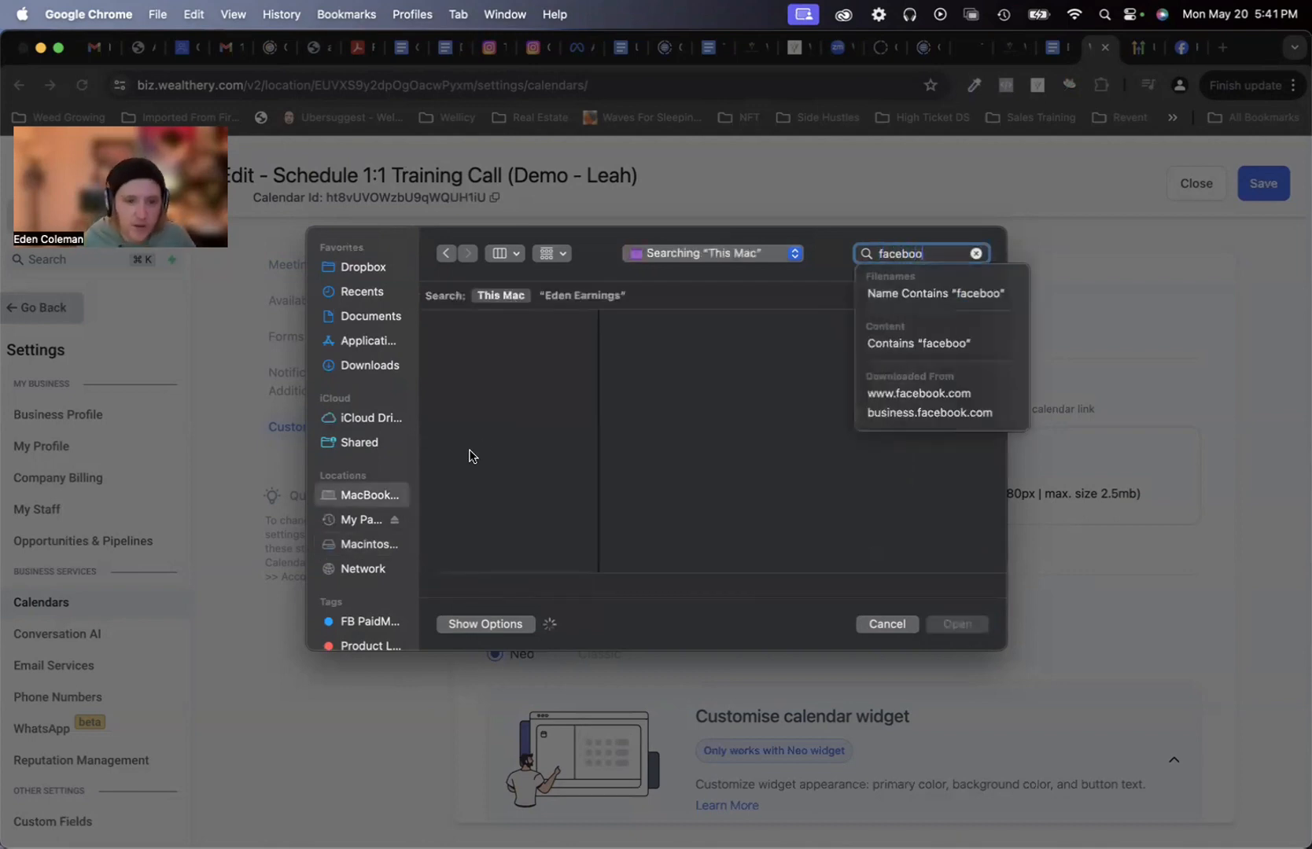
click(359, 620)
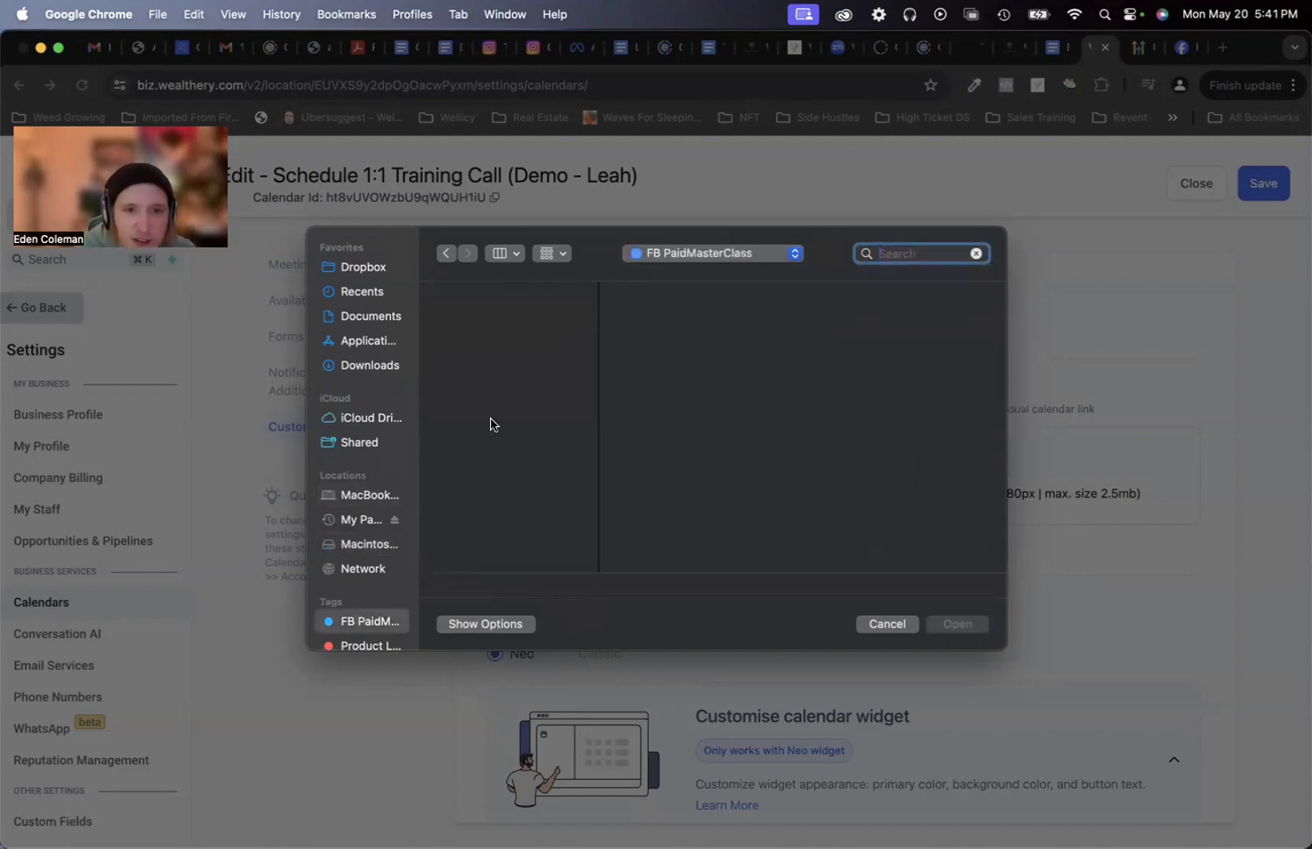
click(365, 646)
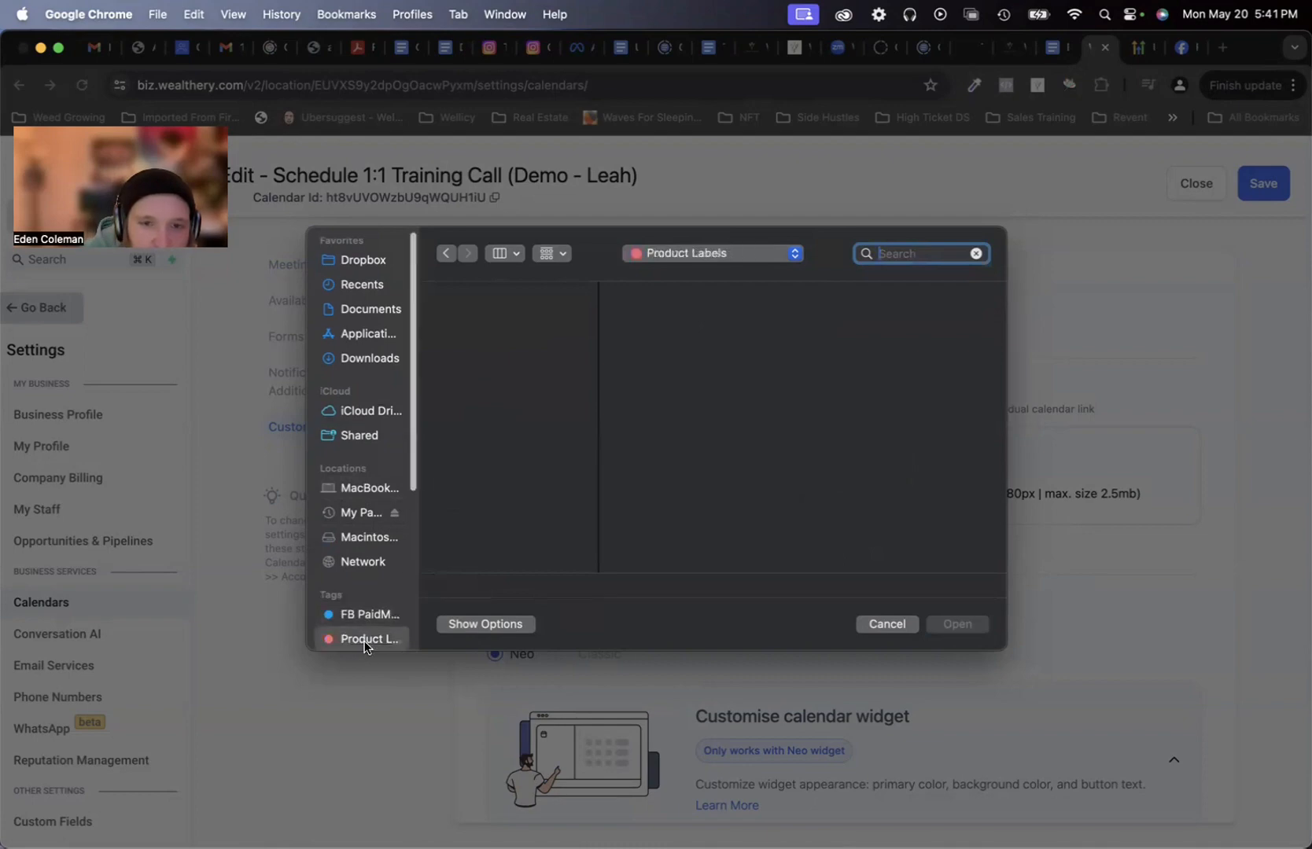
click(364, 619)
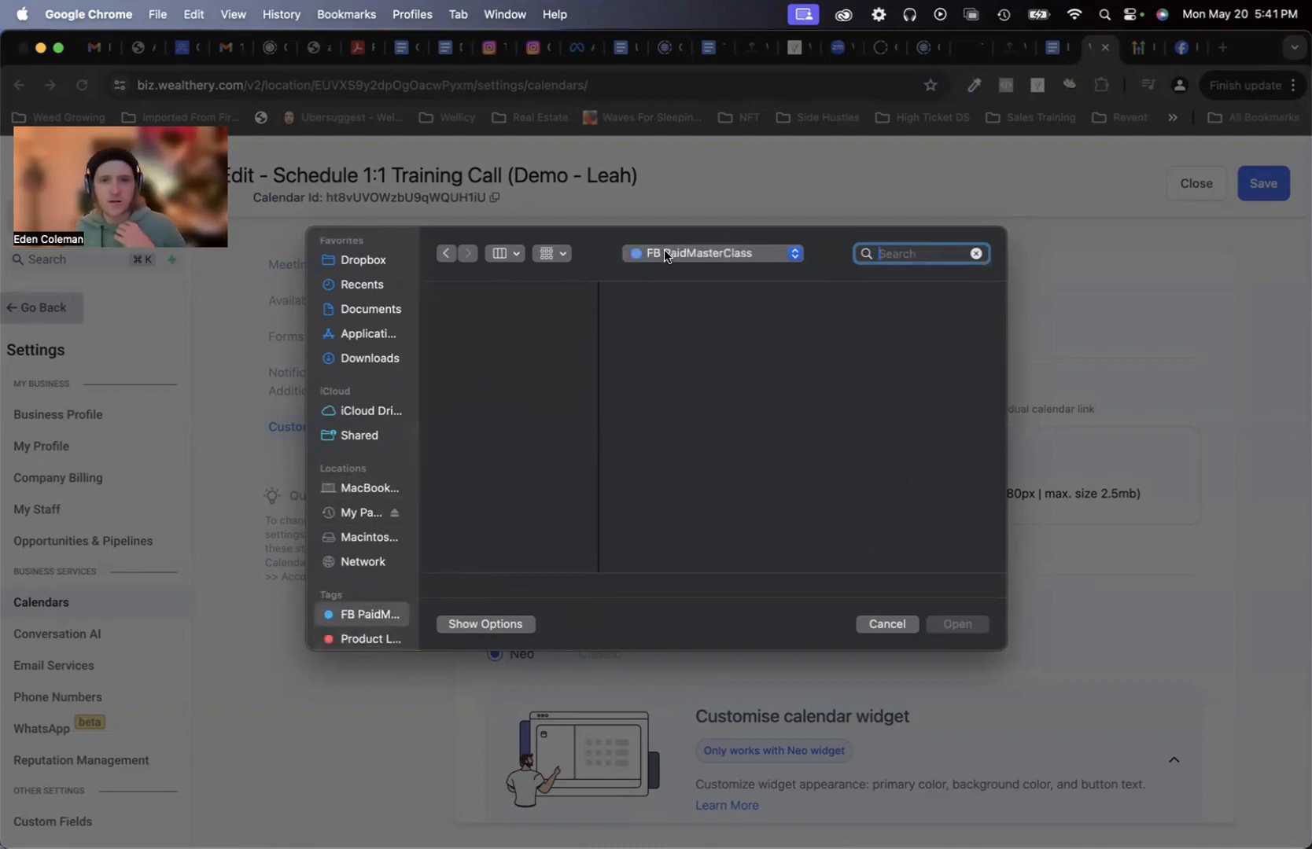
click(977, 258)
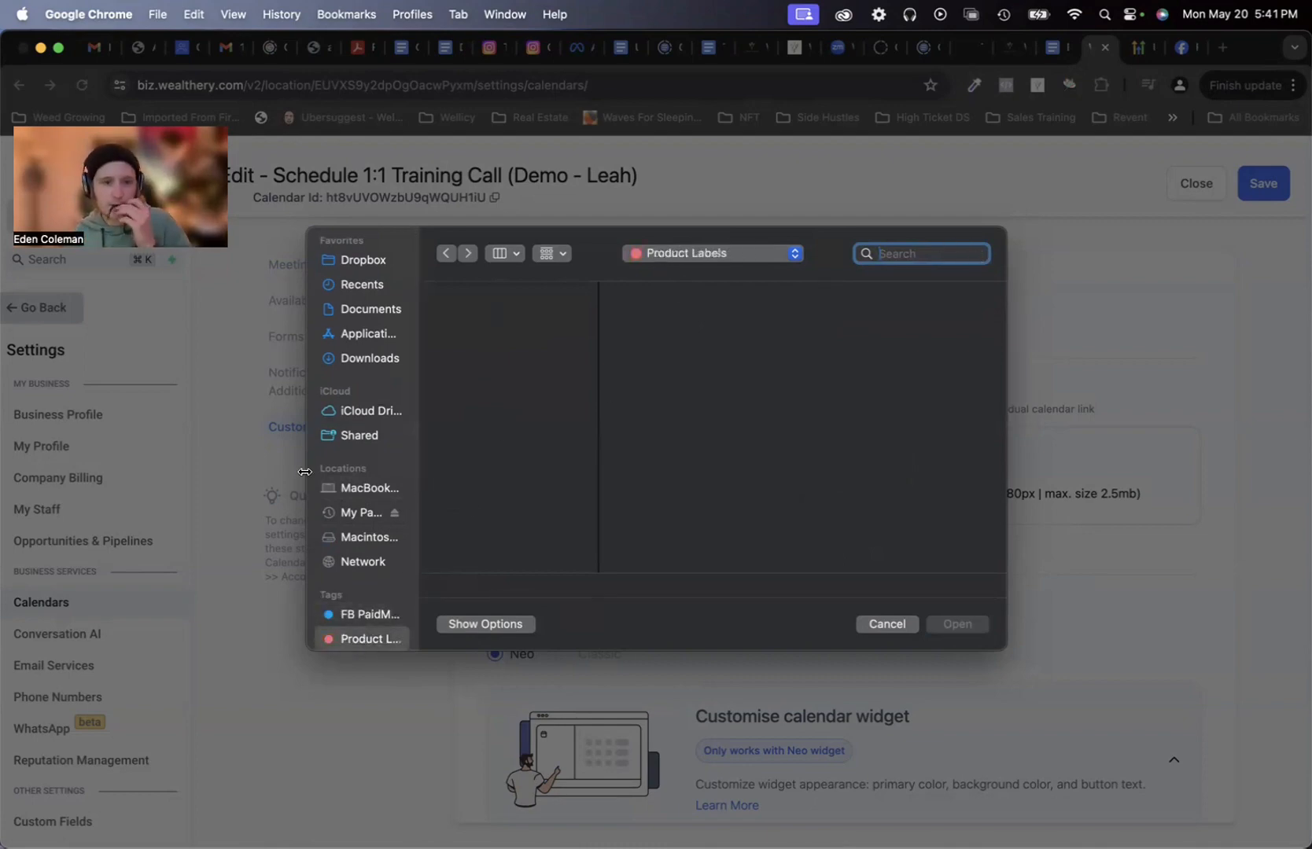
Step: Upload the recent file Screenshot 2024-05-17 at 2.29.23 PM as the calendar cover image and save the calendar
scroll(354, 488, up, 1)
click(362, 295)
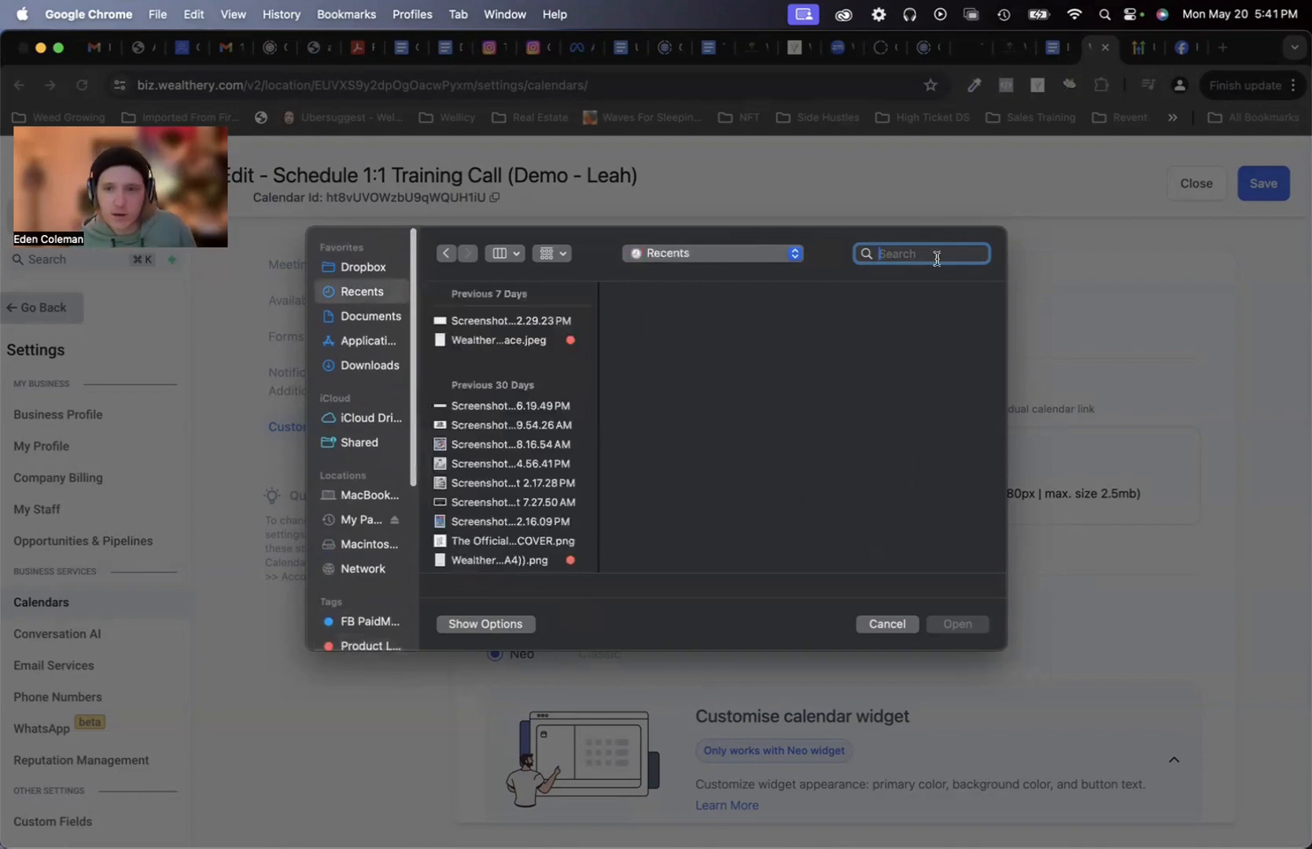
click(449, 338)
click(480, 320)
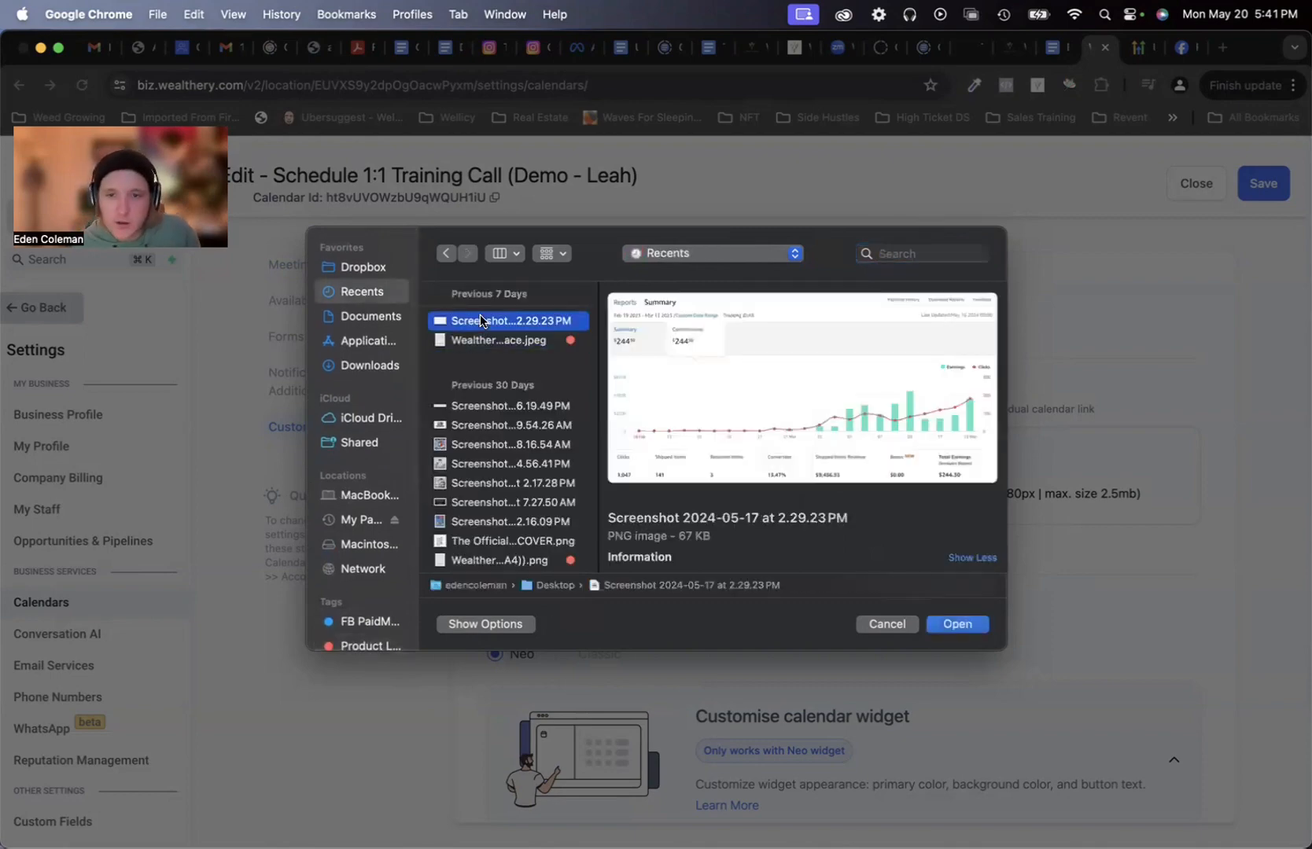
click(957, 625)
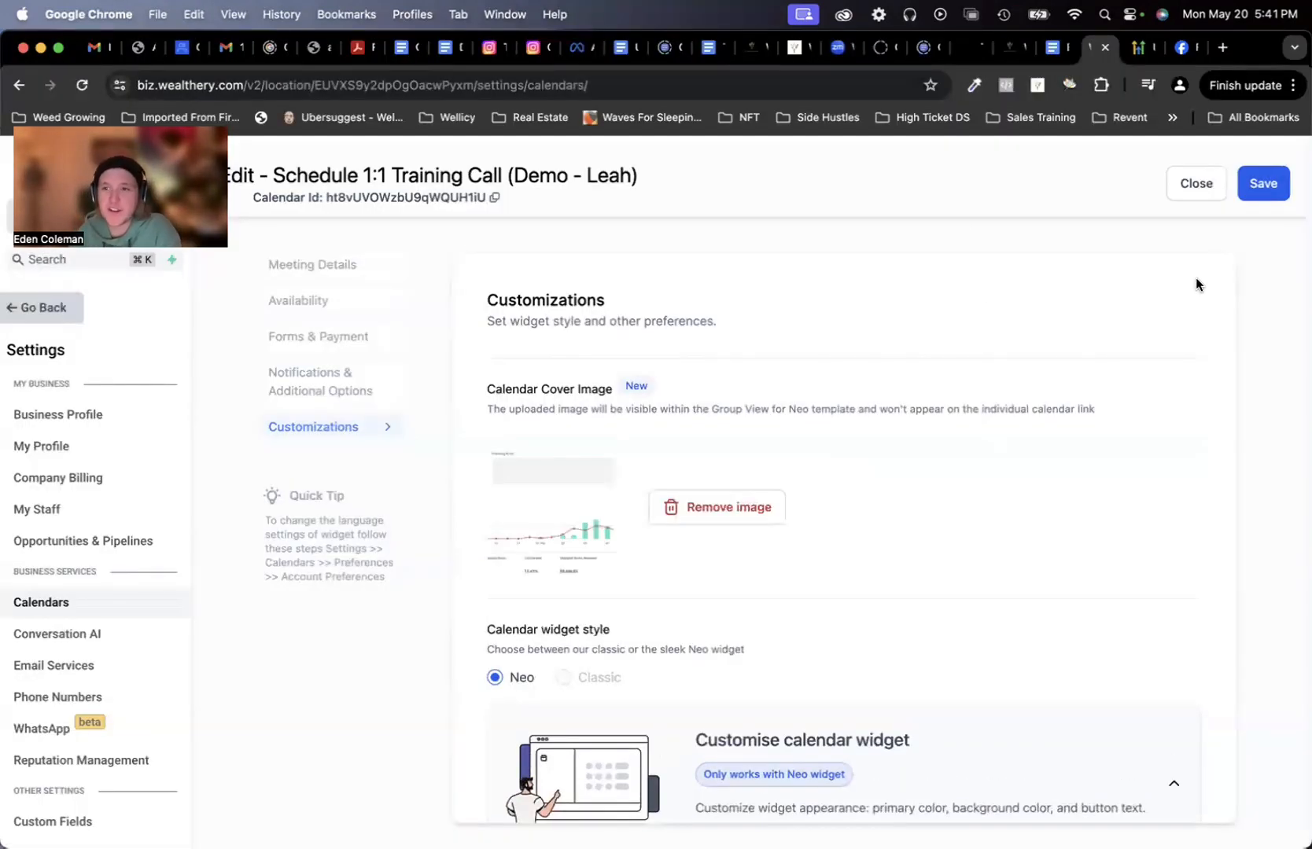
click(1262, 182)
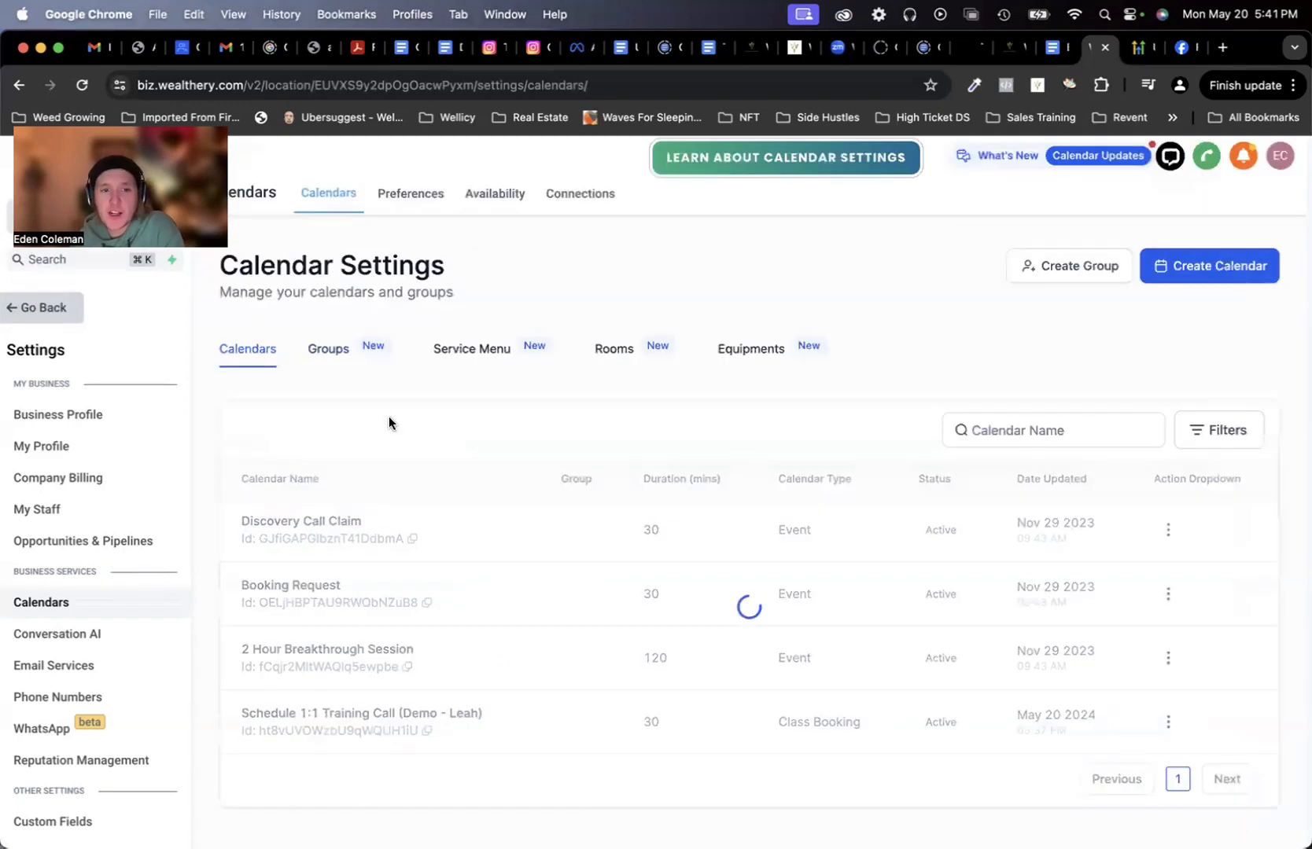
Step: Copy the permanent link of the Schedule 1:1 Training Call calendar and open it in a new browser tab
click(1168, 724)
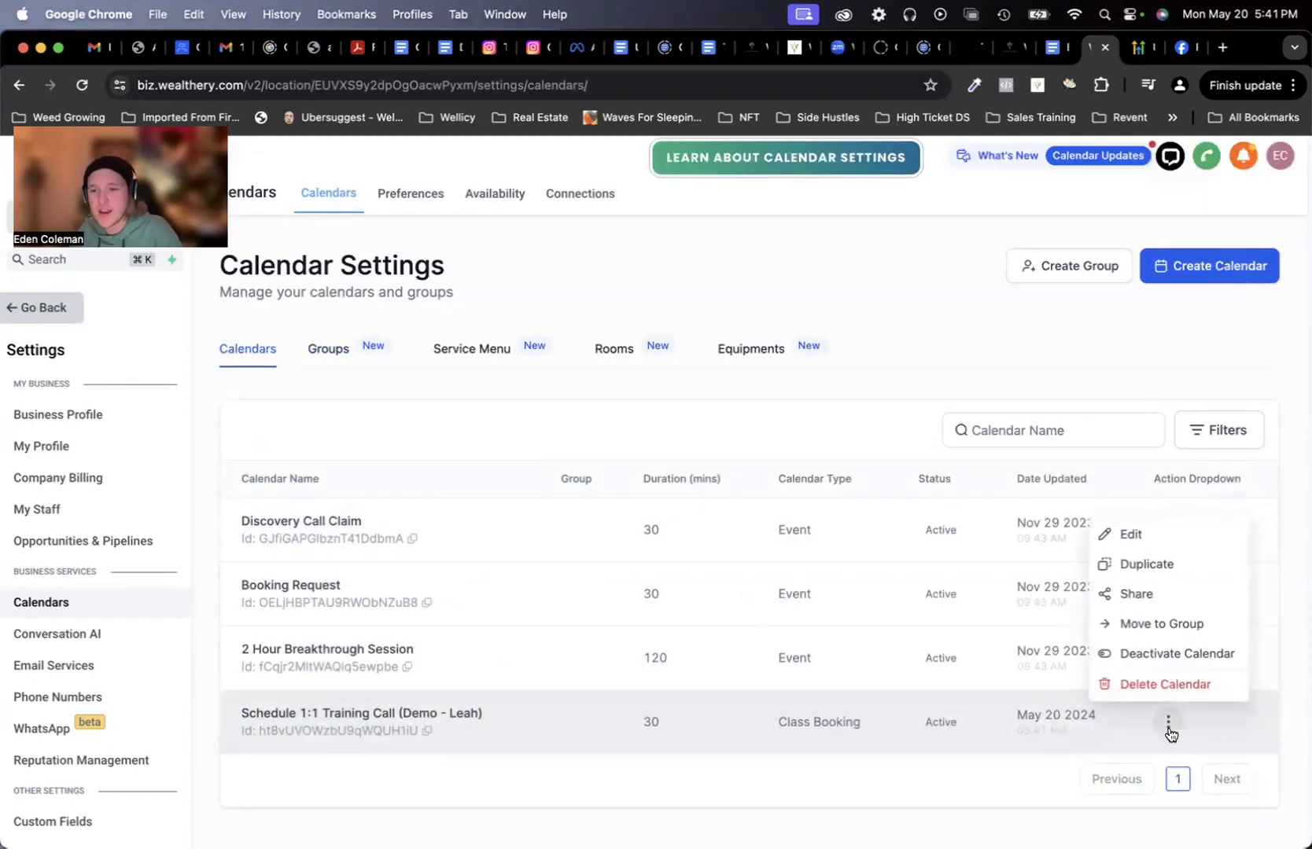
click(1137, 596)
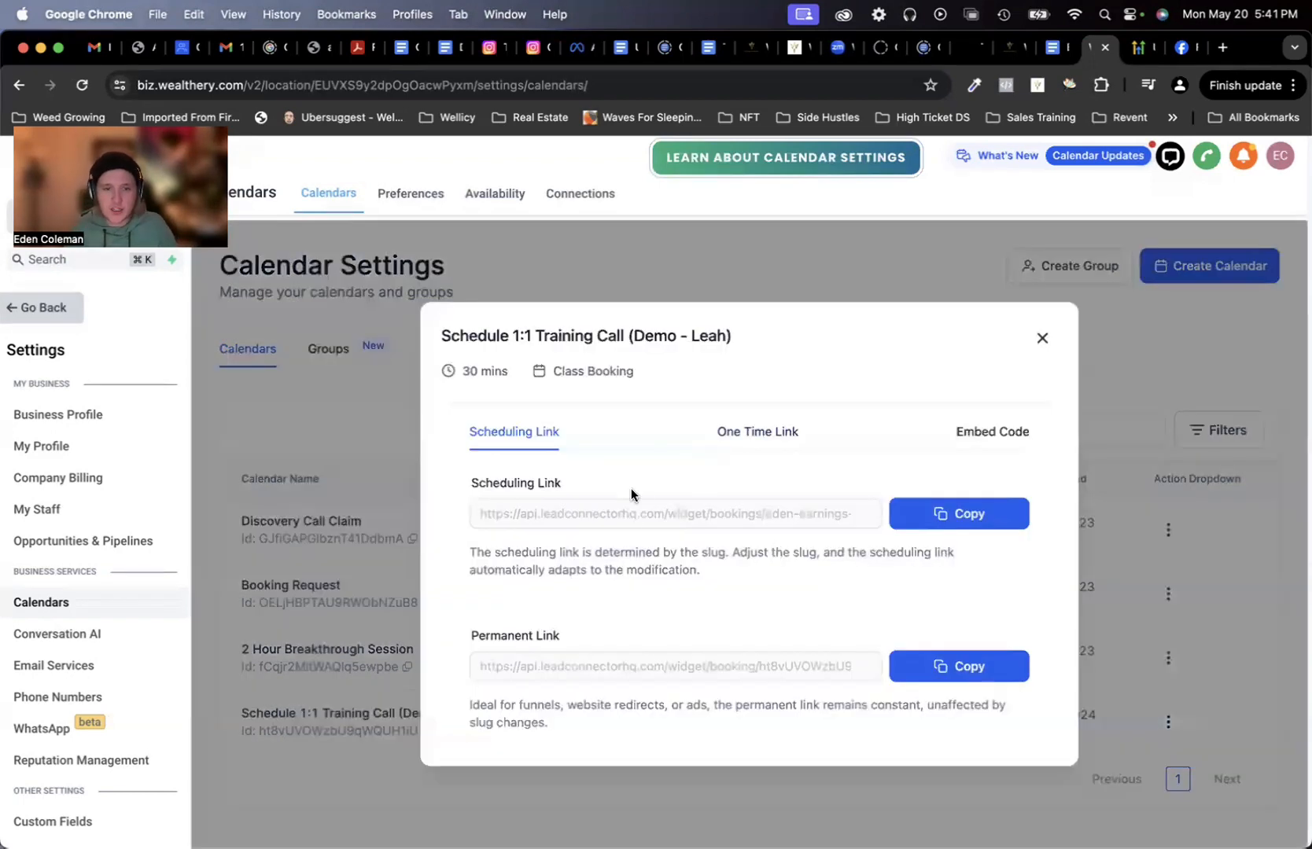
triple_click(595, 657)
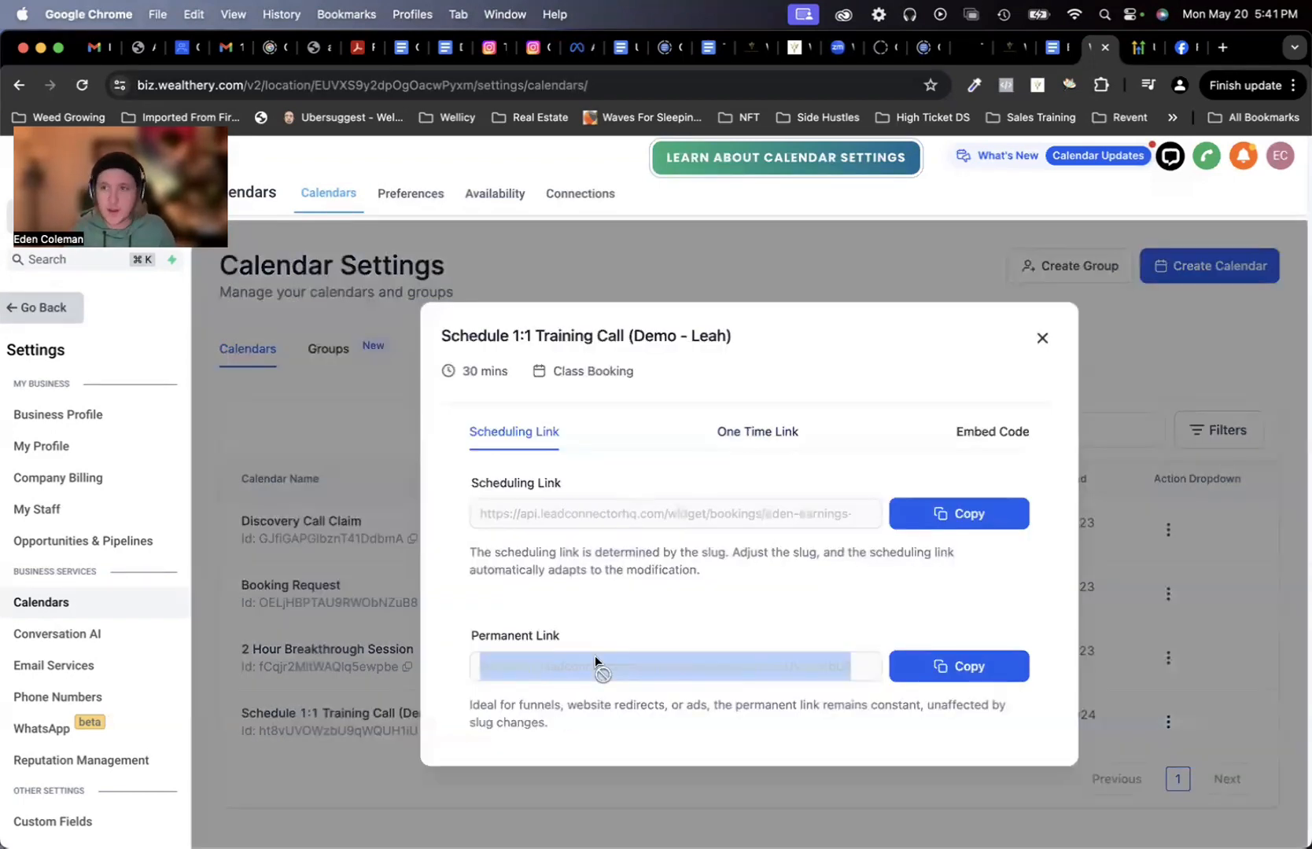
key(super+c)
click(1221, 48)
key(super+v)
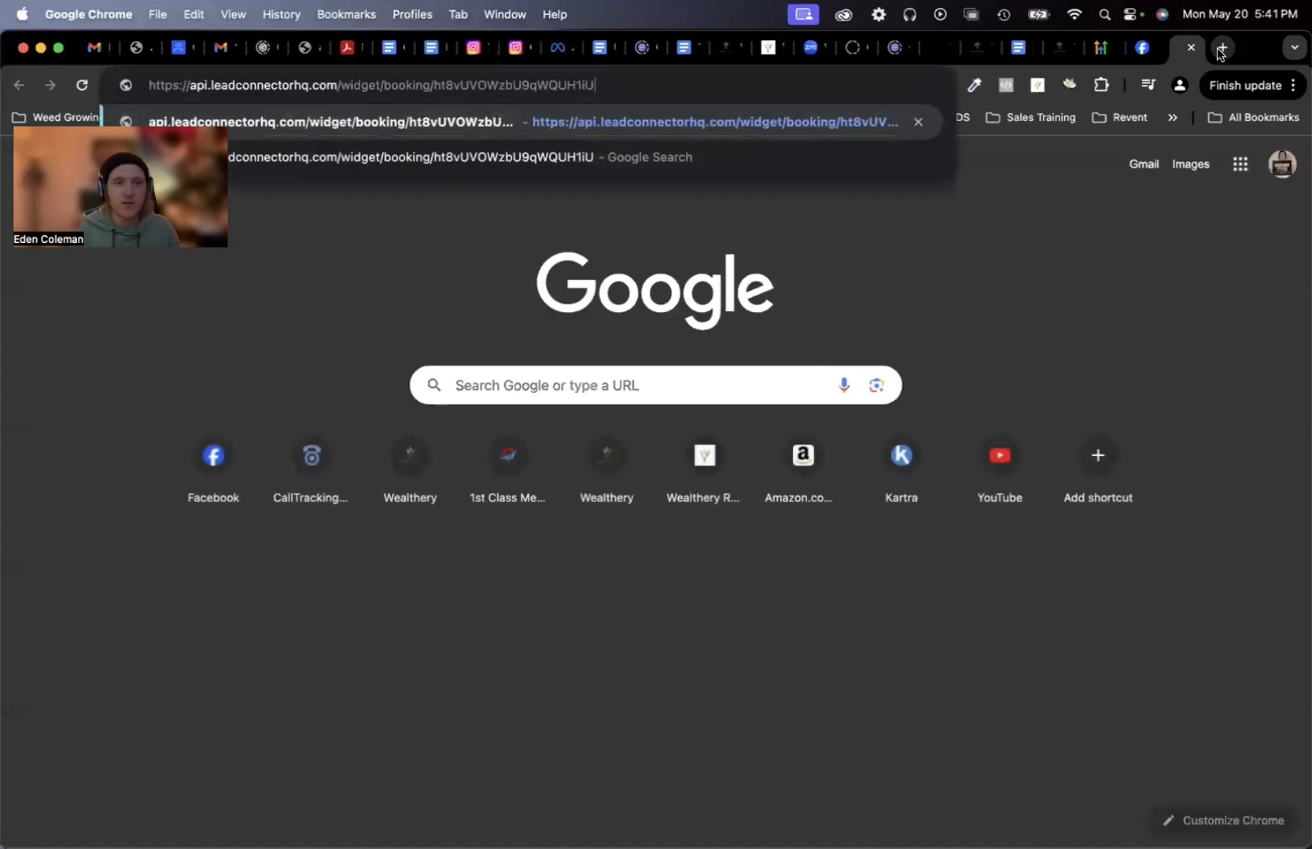
key(Return)
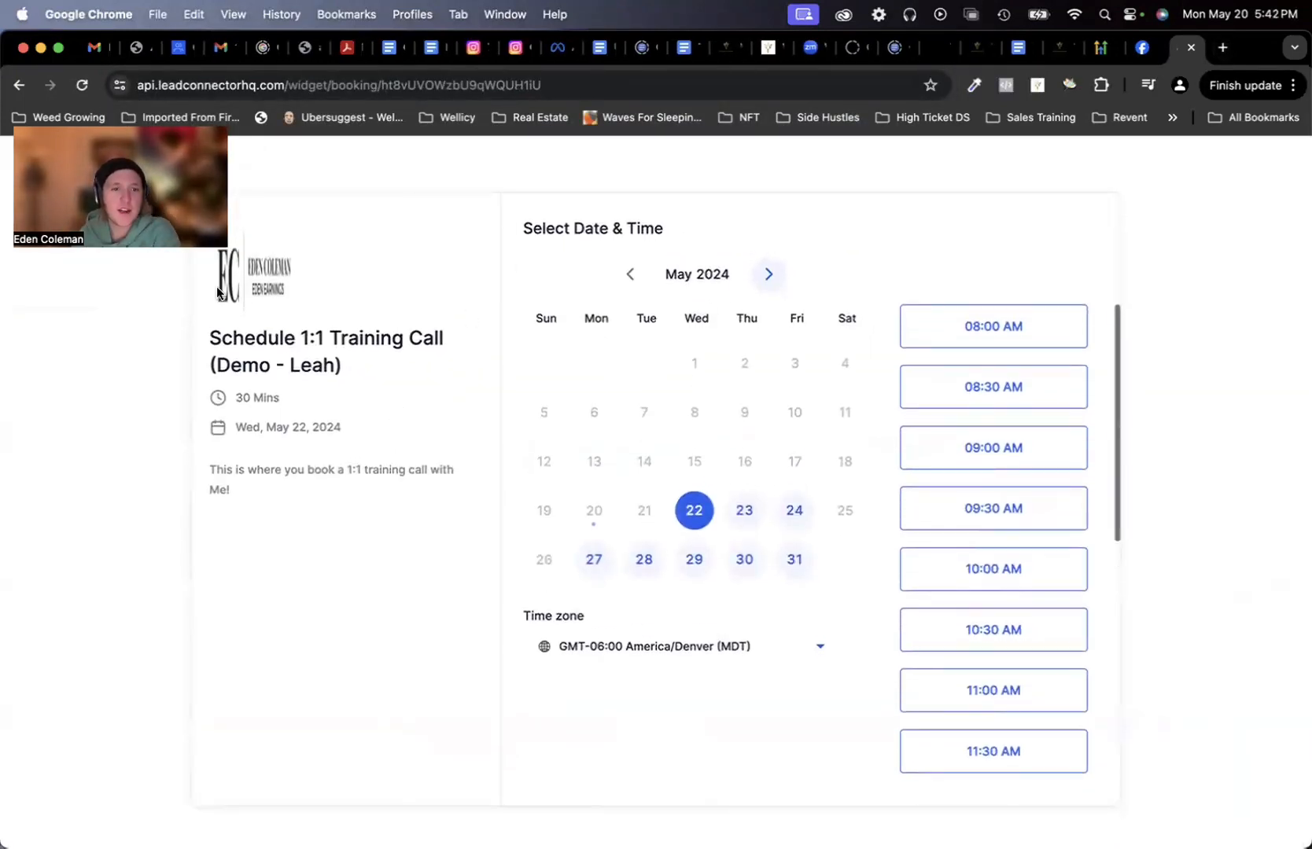
Step: Inspect the logo on the booking page and select the 08:00 AM slot on May 22 to view the details form
drag(218, 292, 353, 294)
click(306, 683)
click(966, 336)
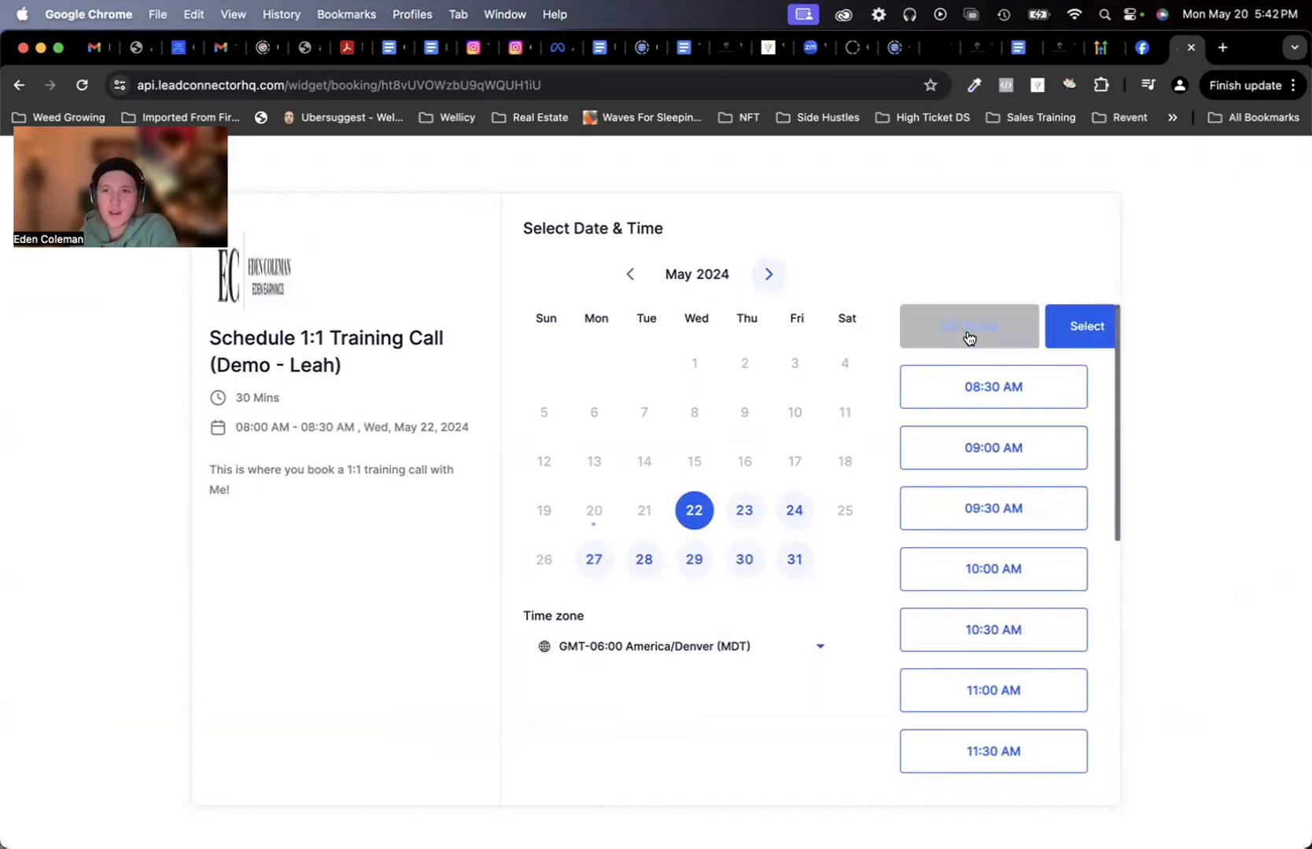
click(1033, 337)
scroll(952, 505, up, 1)
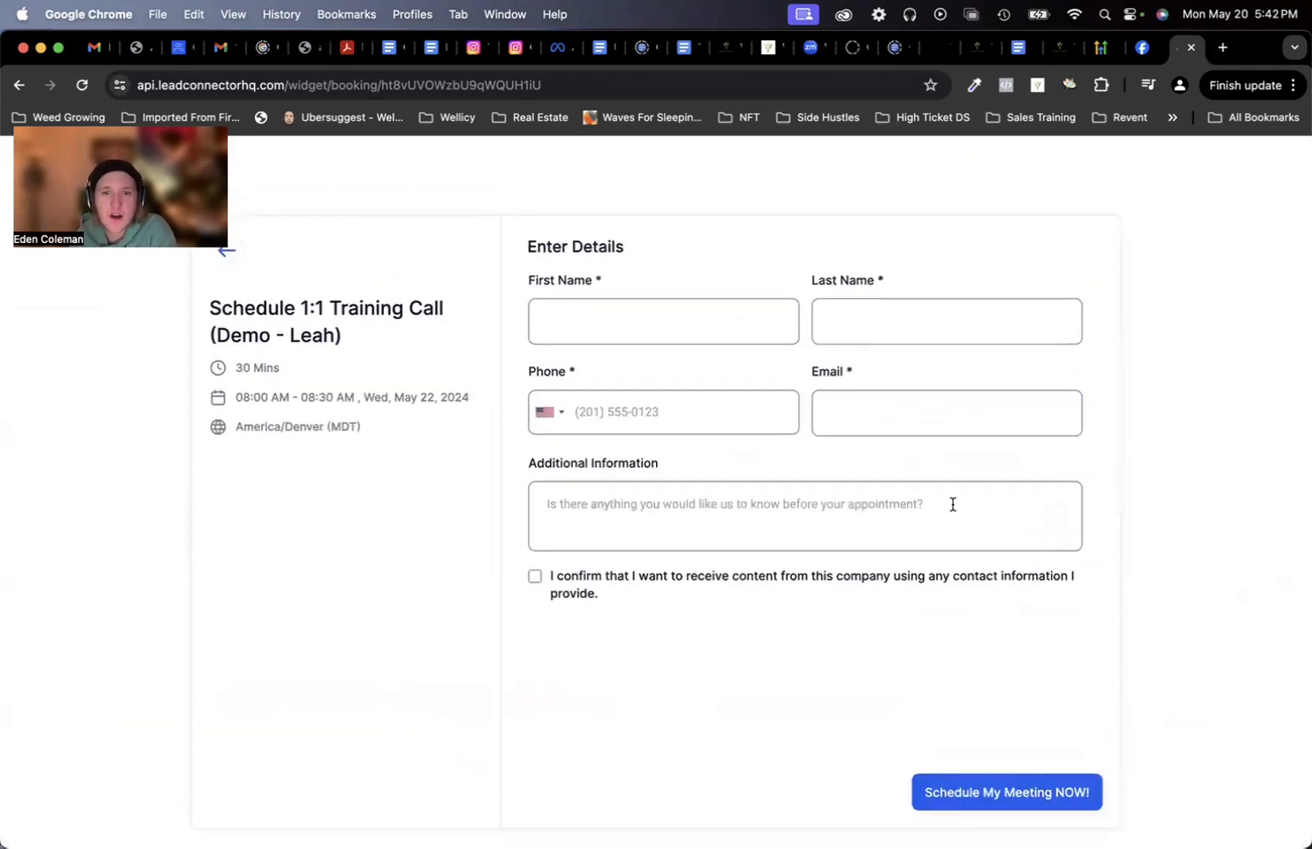
scroll(483, 693, down, 1)
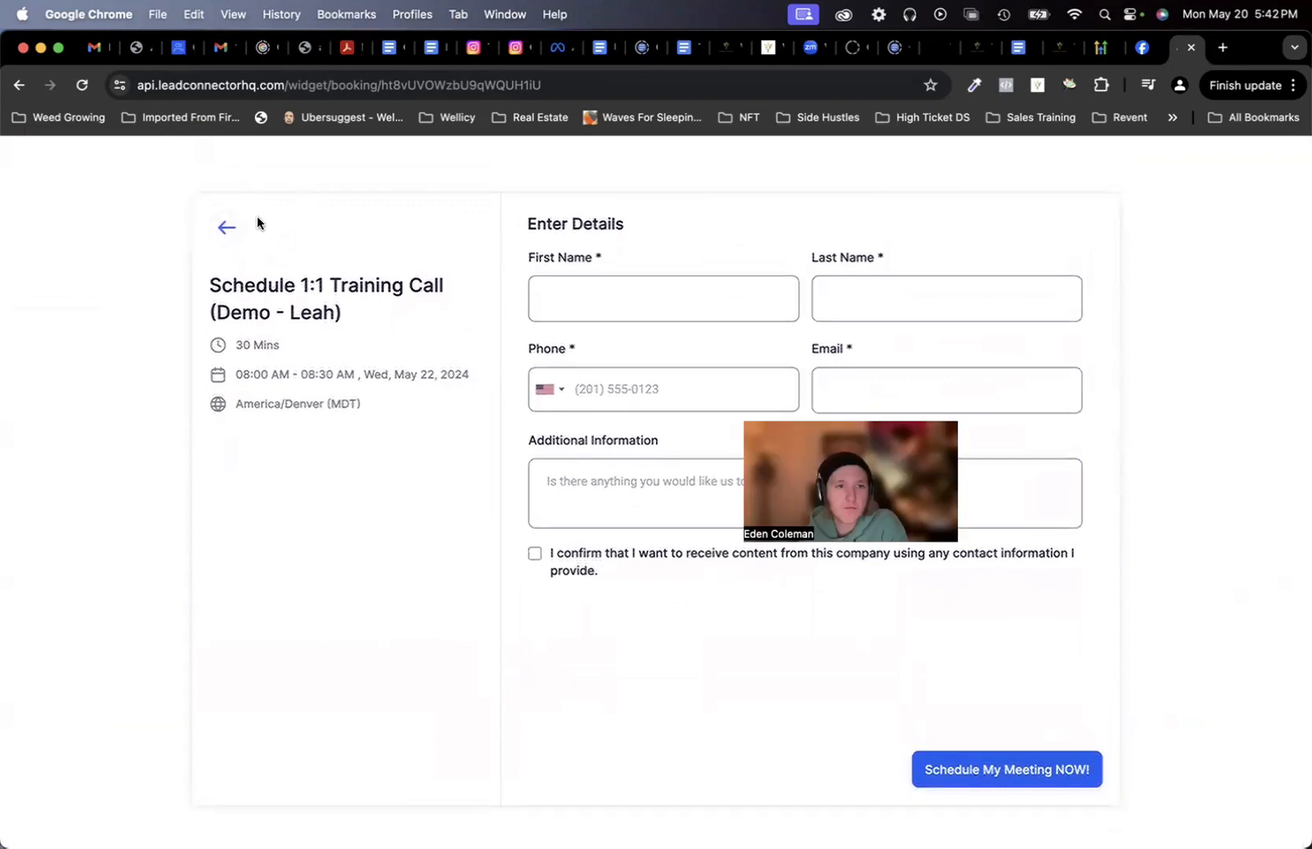
Step: Return to the date selection to recheck the logo and call details, and close the booking page and the calendar's sharing links
click(227, 228)
drag(177, 196, 384, 416)
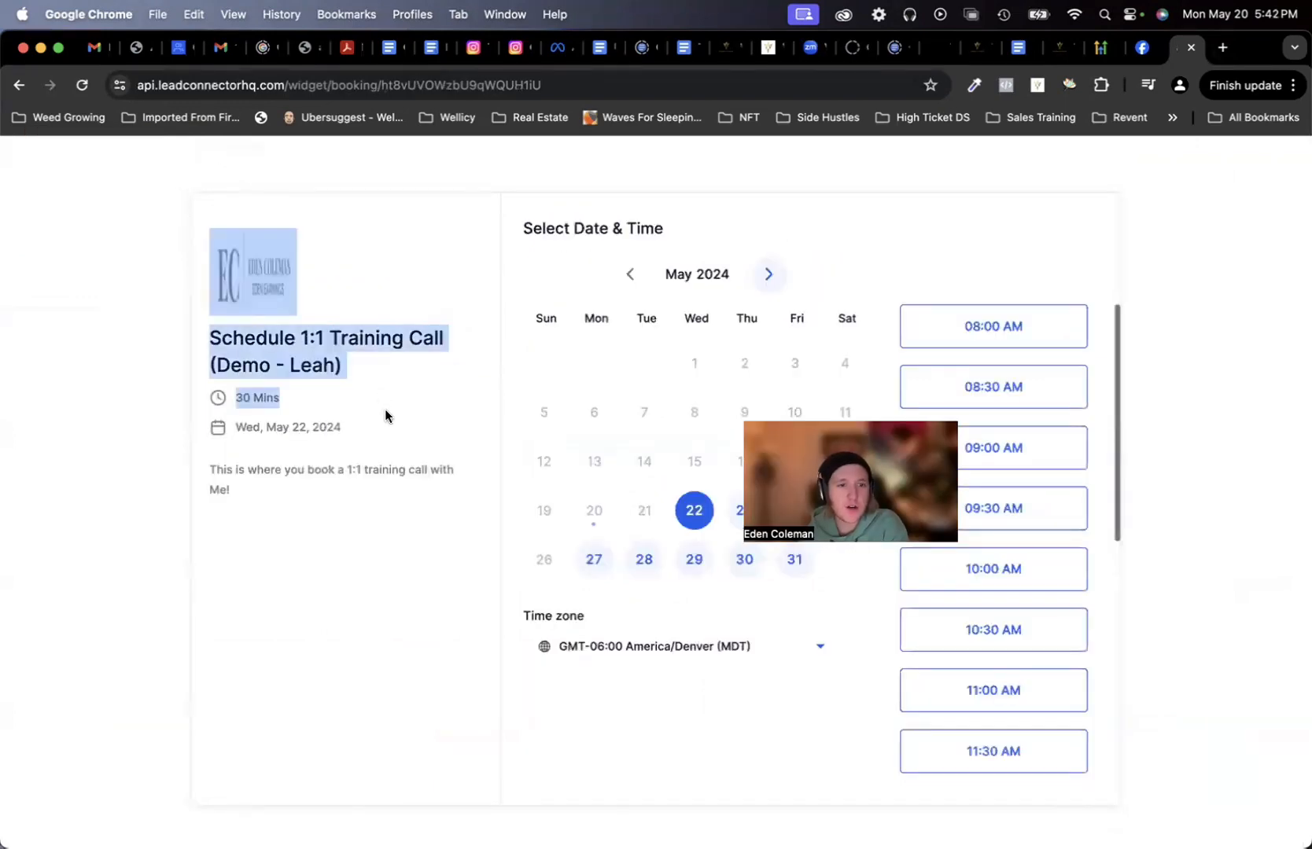
click(363, 571)
click(18, 87)
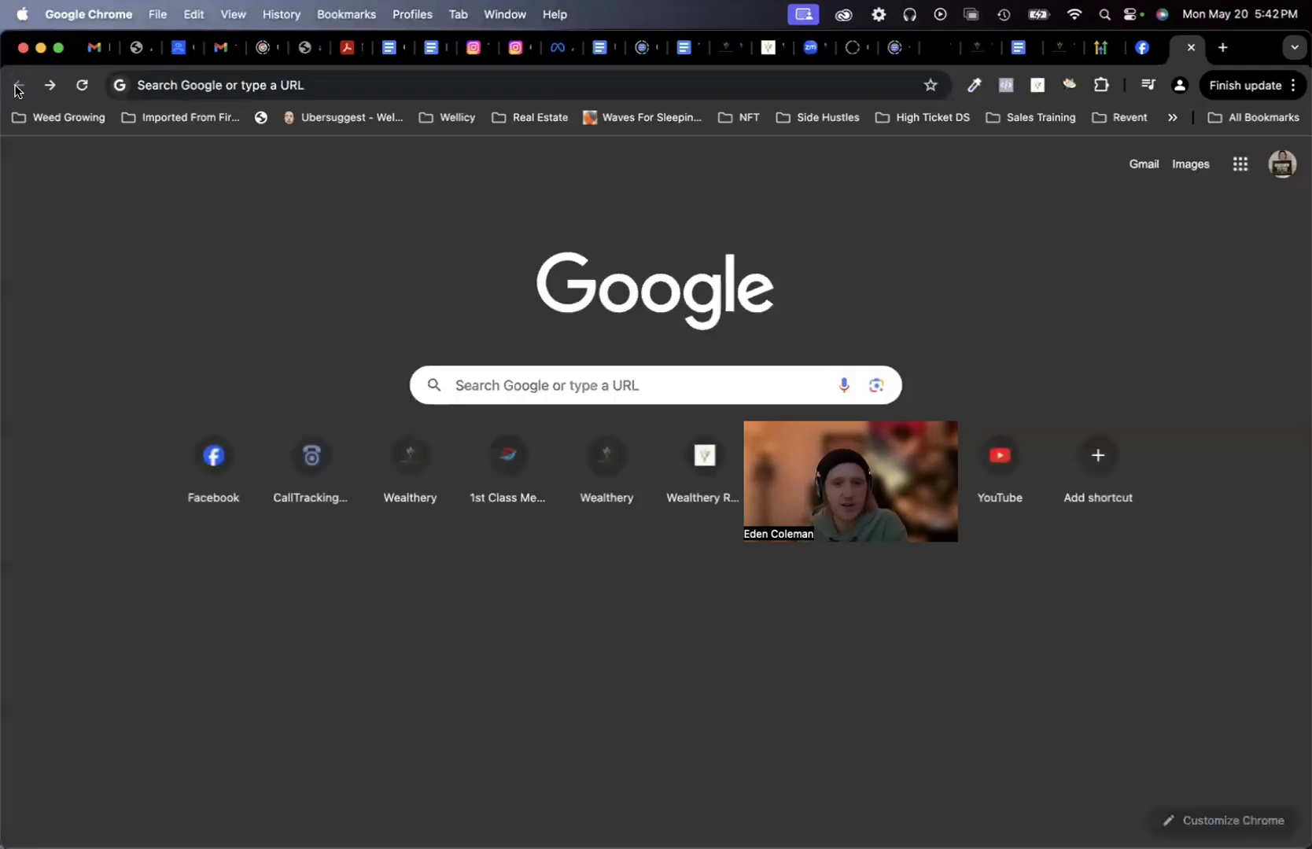
click(1190, 47)
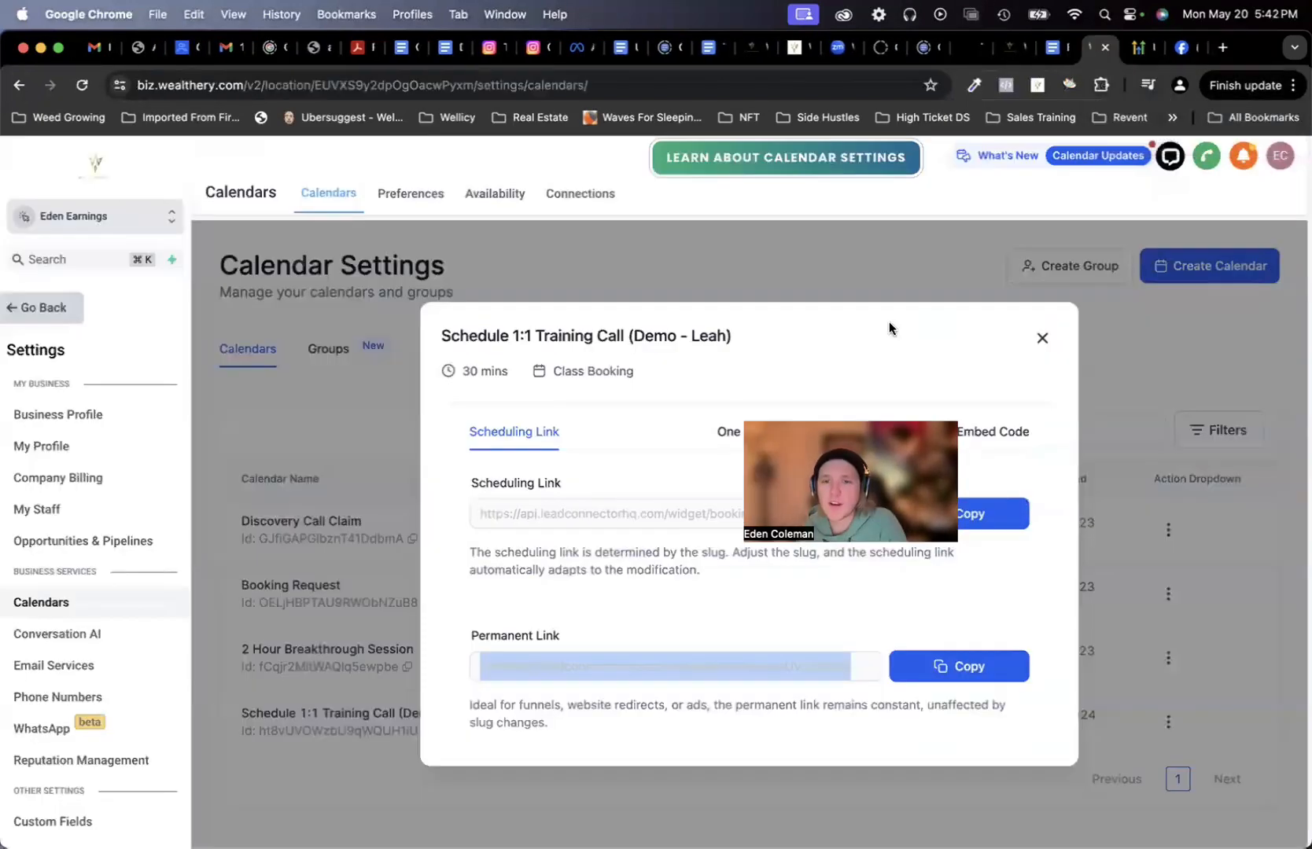
click(1042, 338)
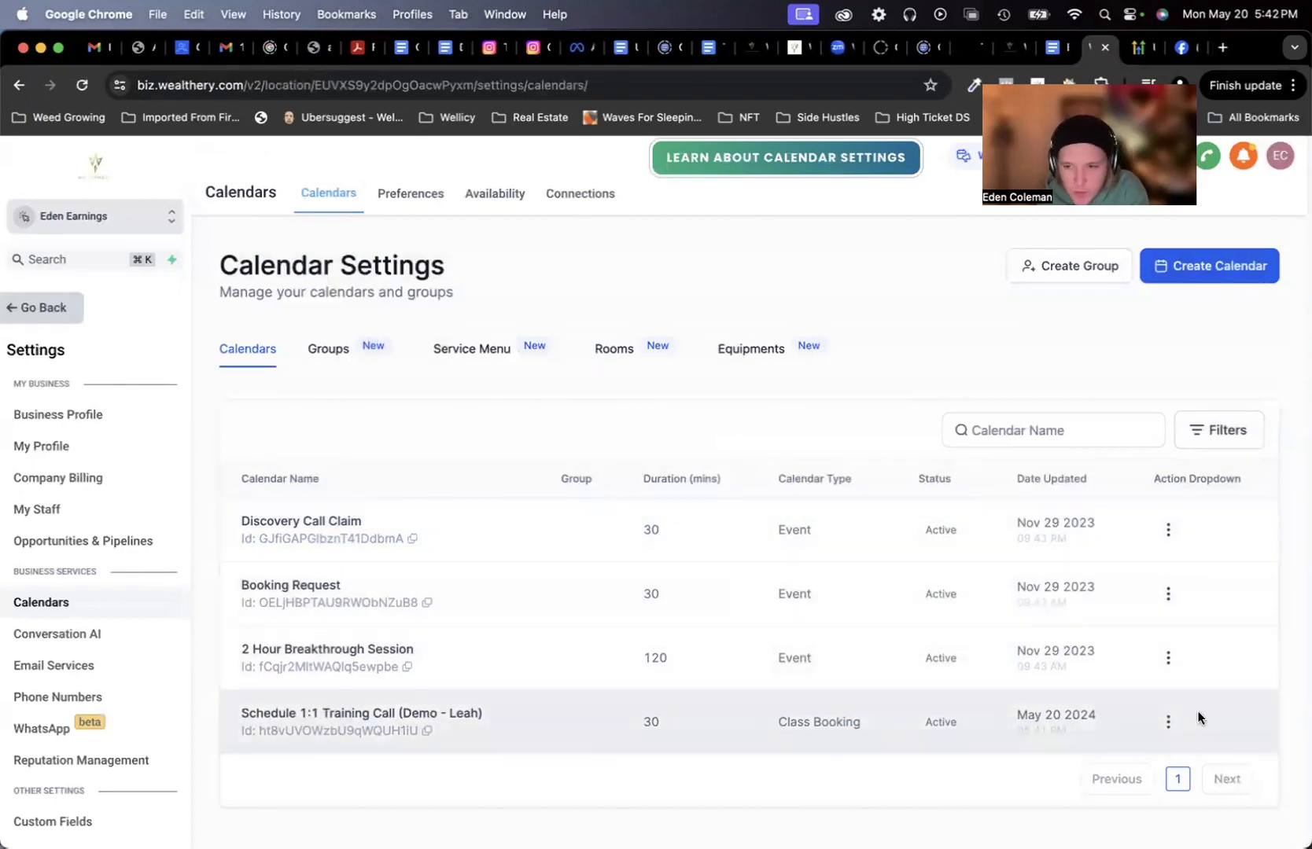
Step: Reopen the Schedule 1:1 Training Call calendar for editing and review the cover image note and widget style settings in its customizations
click(1168, 721)
click(1133, 534)
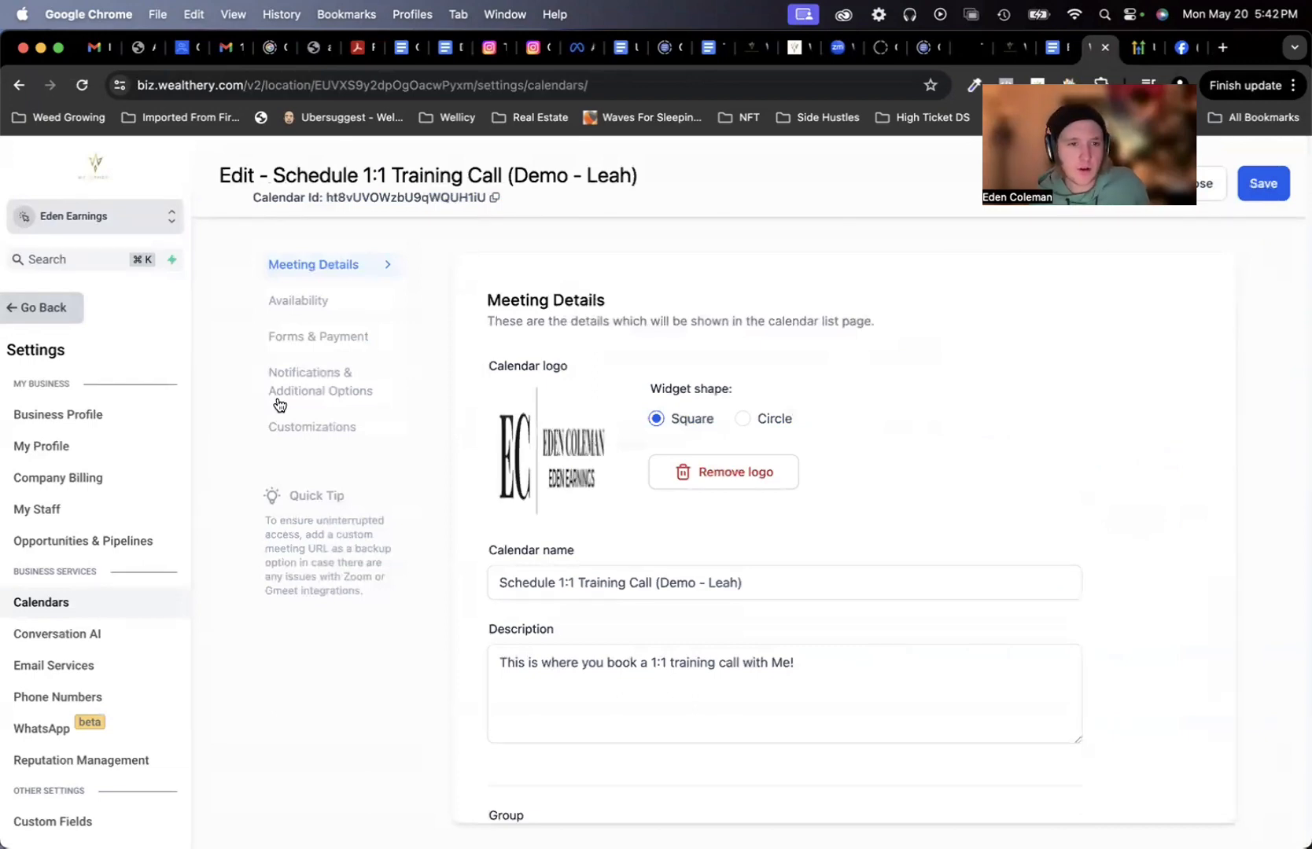
click(302, 427)
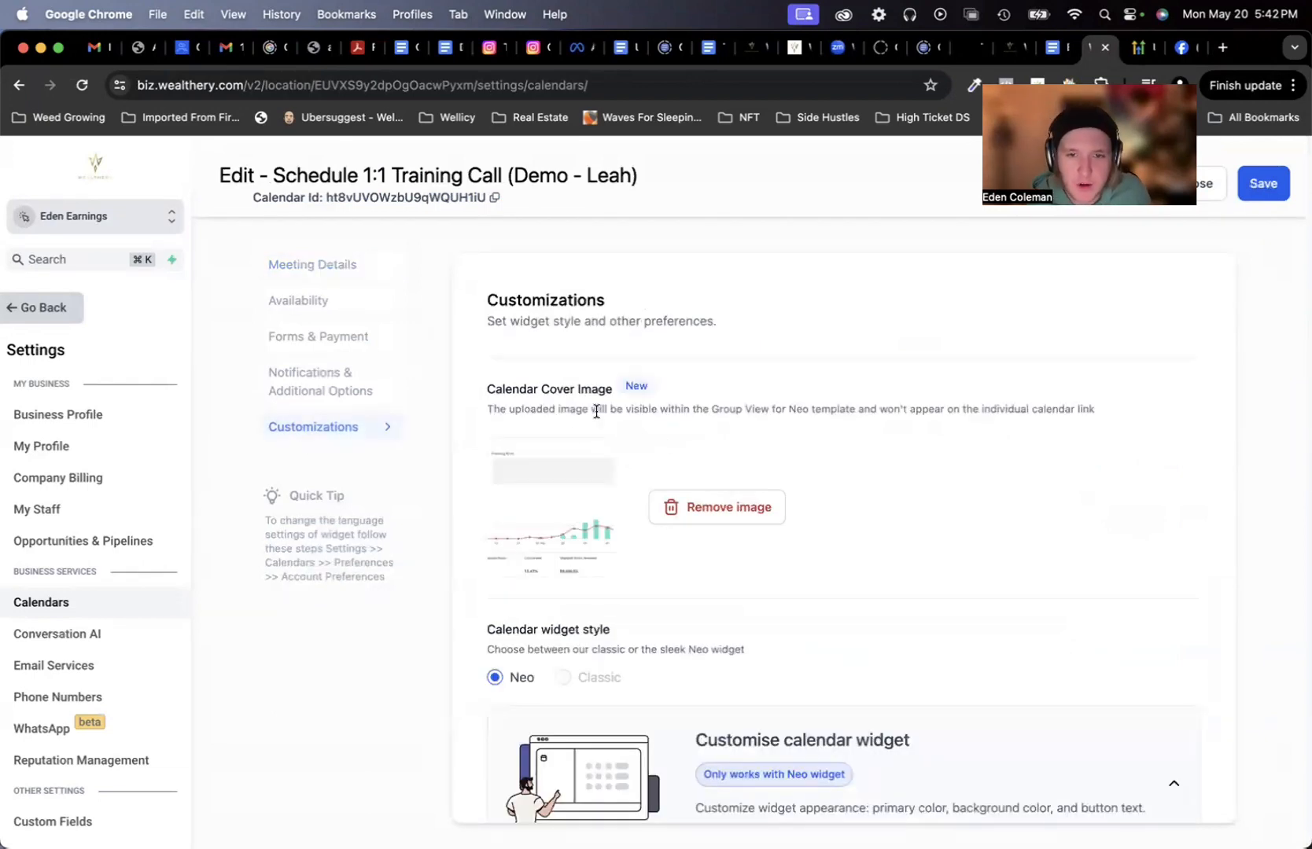
drag(599, 410, 770, 413)
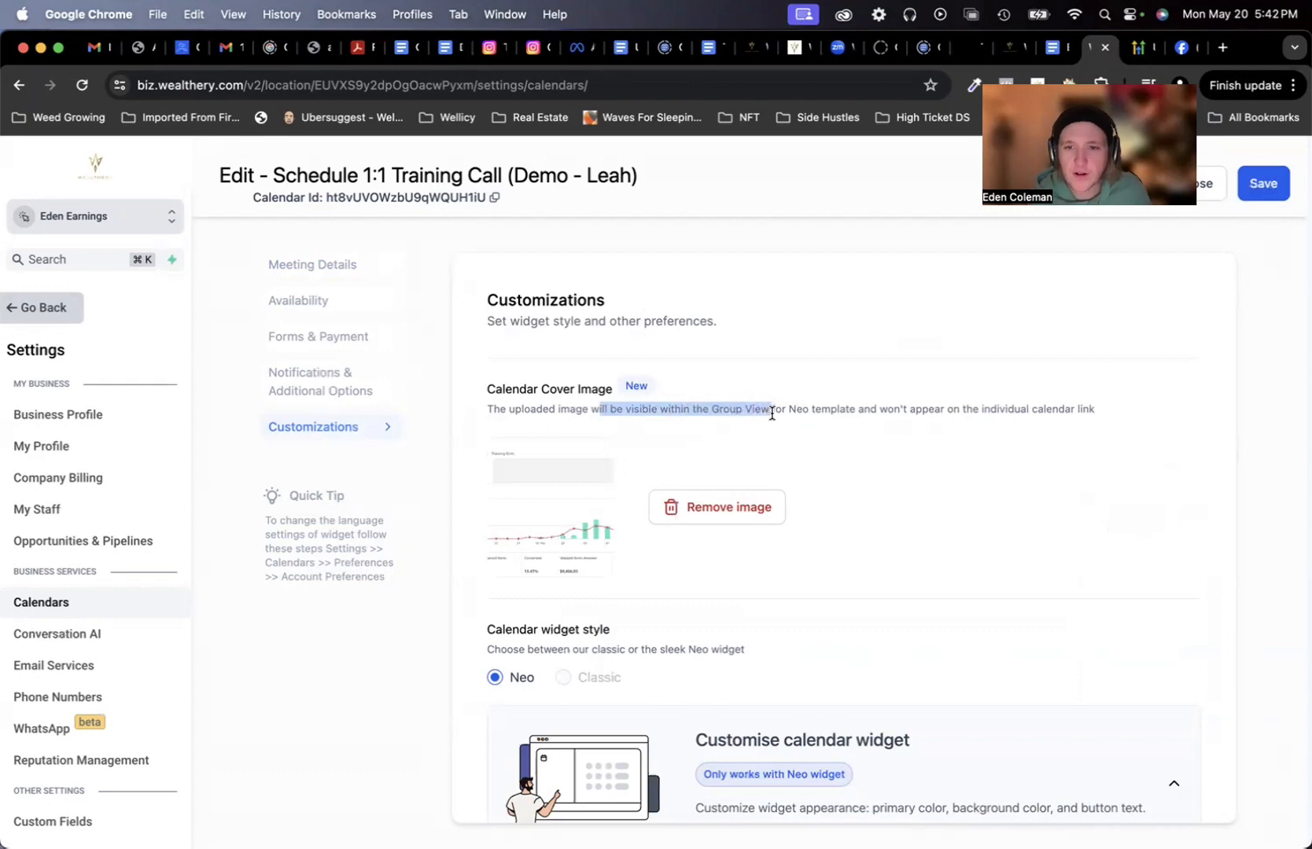
click(1048, 518)
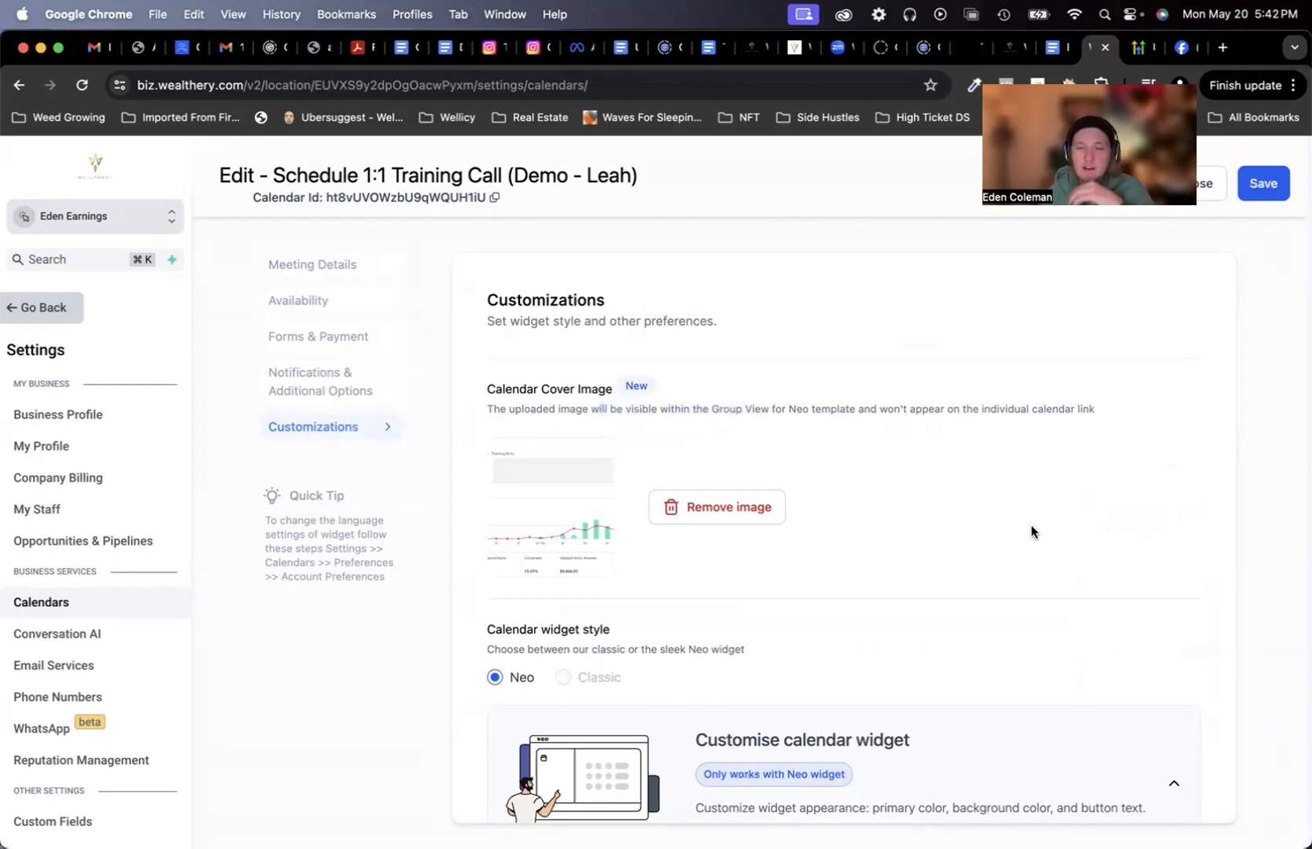
scroll(1030, 525, down, 3)
scroll(864, 420, up, 2)
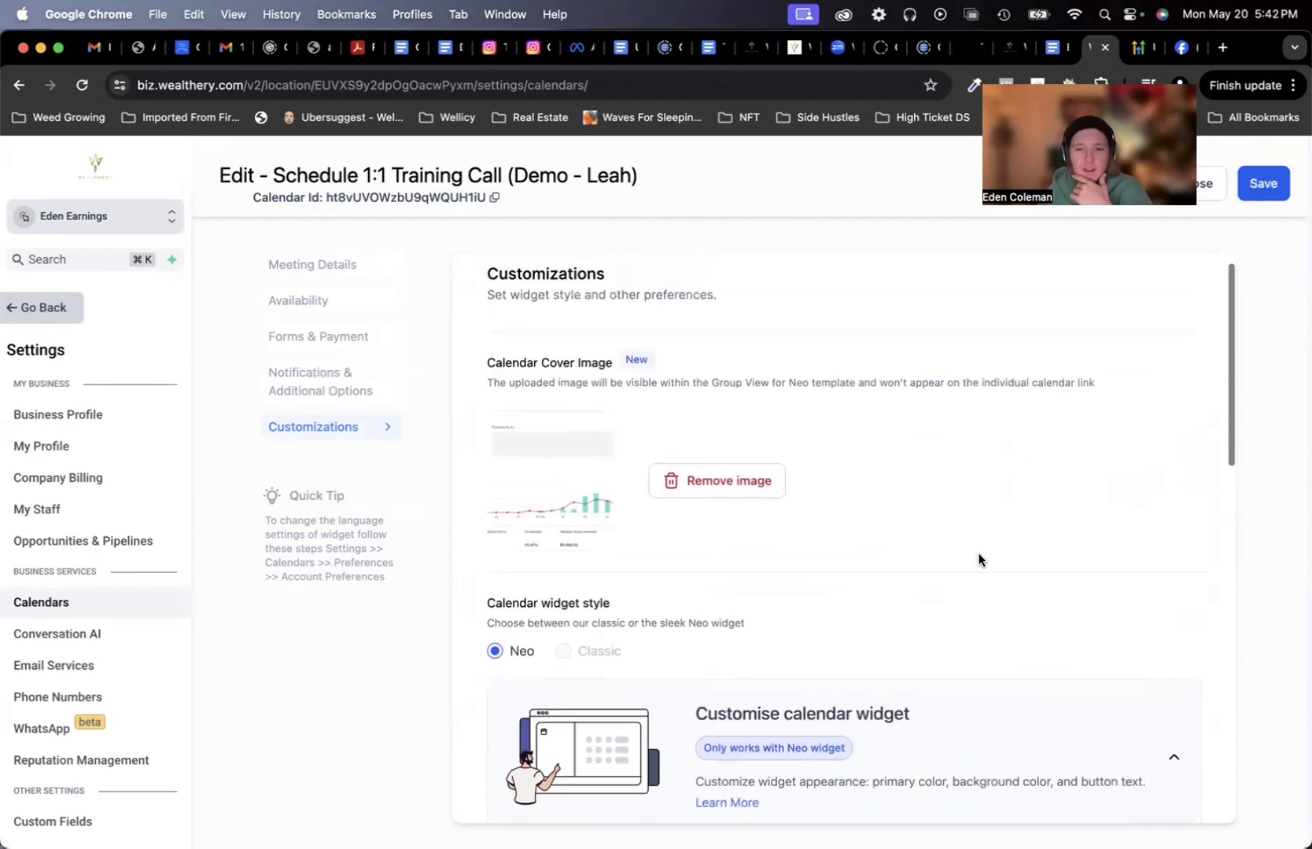
scroll(982, 586, down, 3)
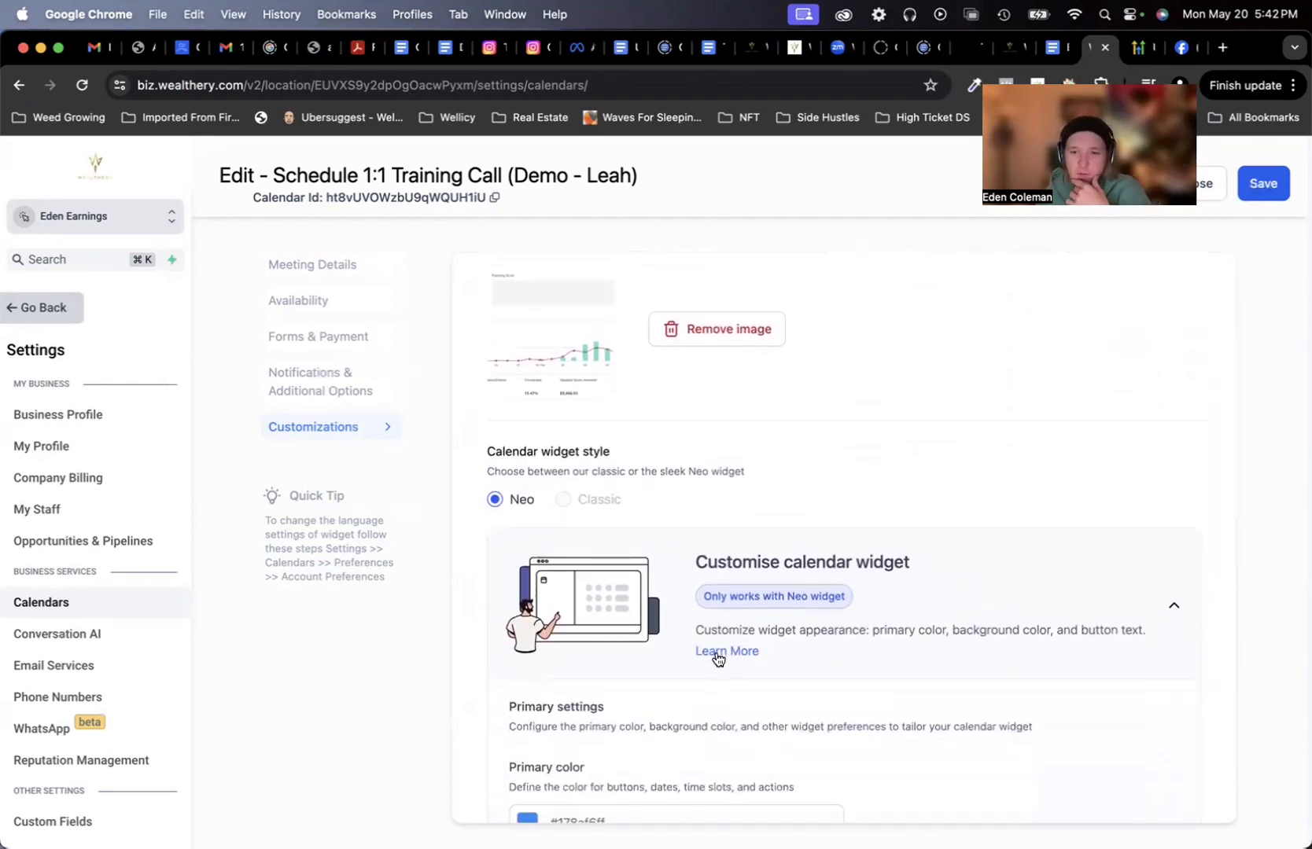
Step: Remove the cover image from the training call calendar's customizations and check the remaining widget color and button text settings
scroll(983, 617, down, 4)
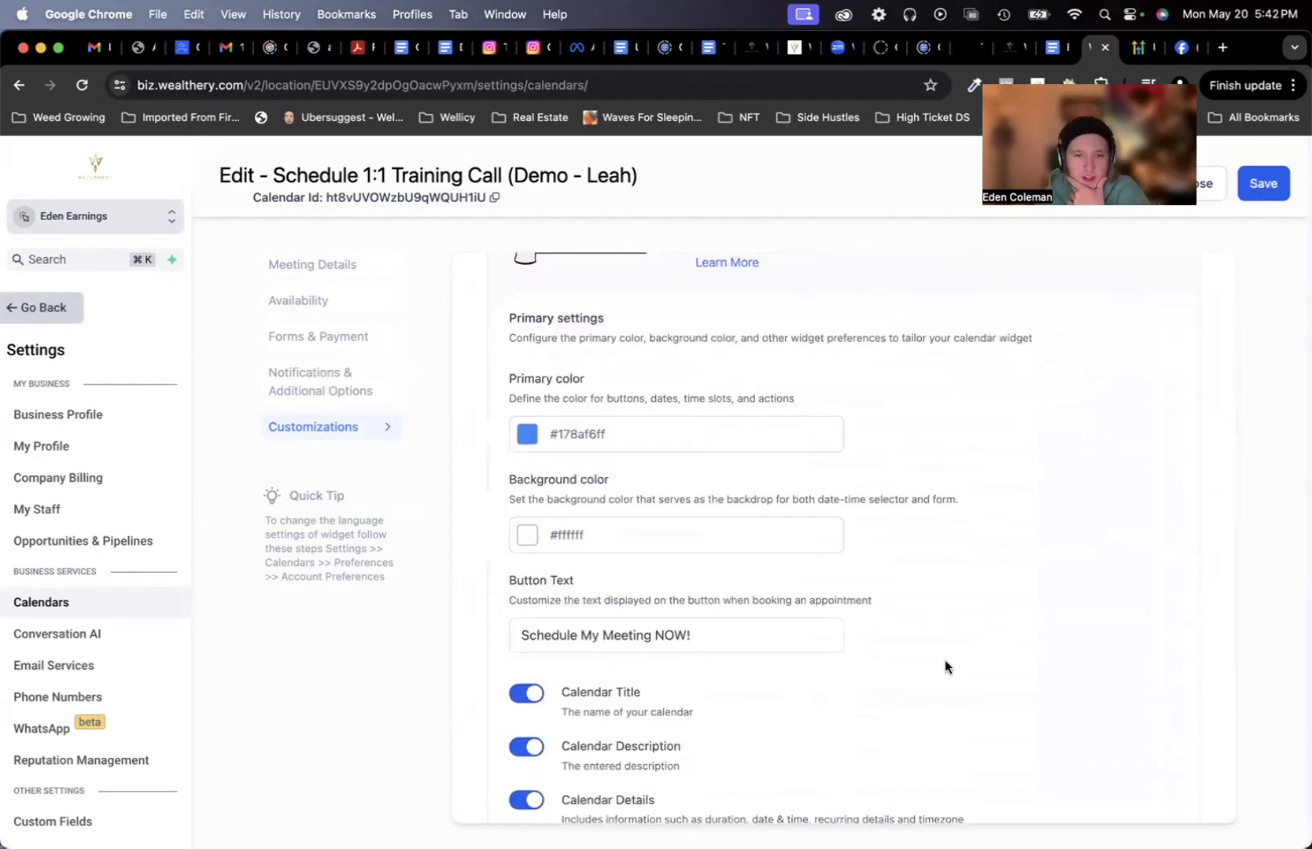
scroll(944, 660, up, 4)
scroll(944, 660, up, 3)
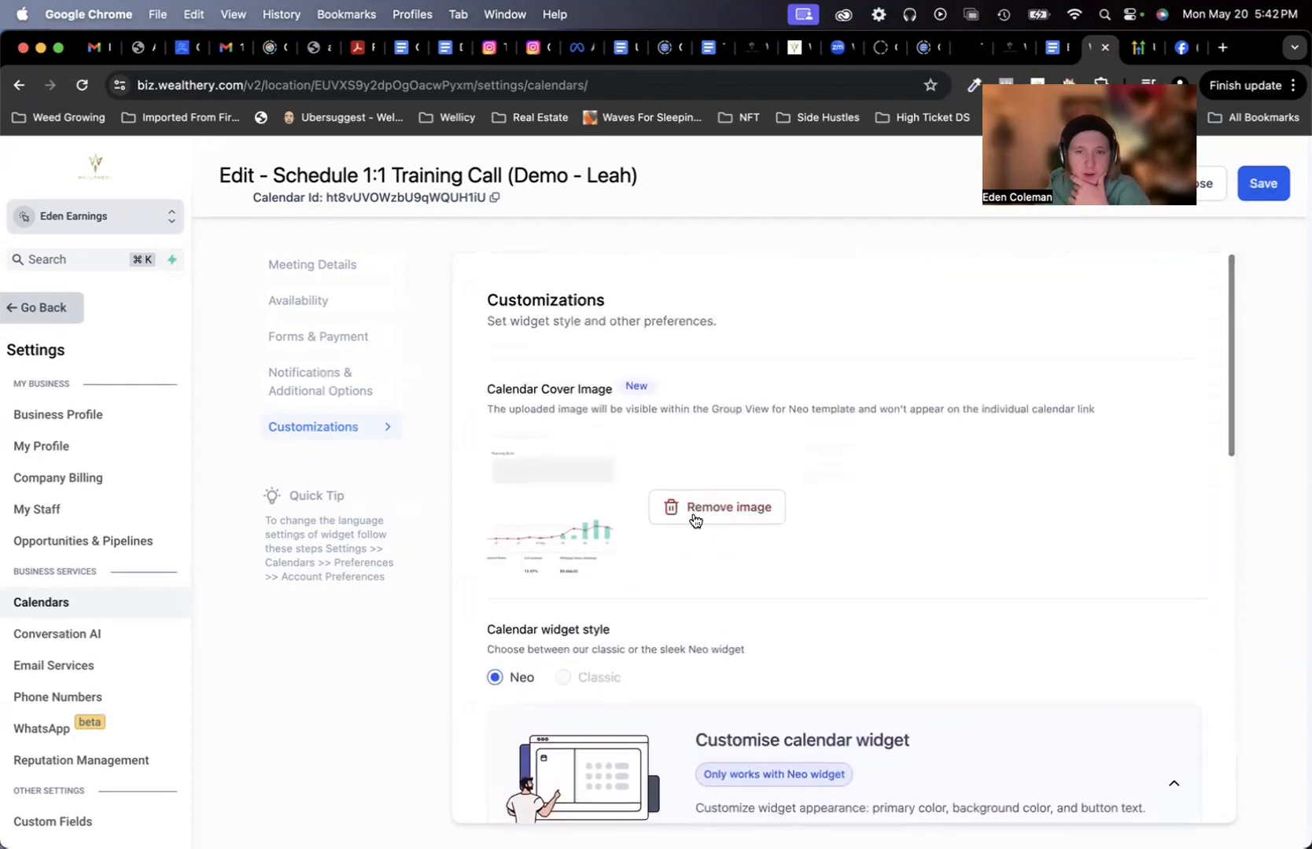
click(695, 515)
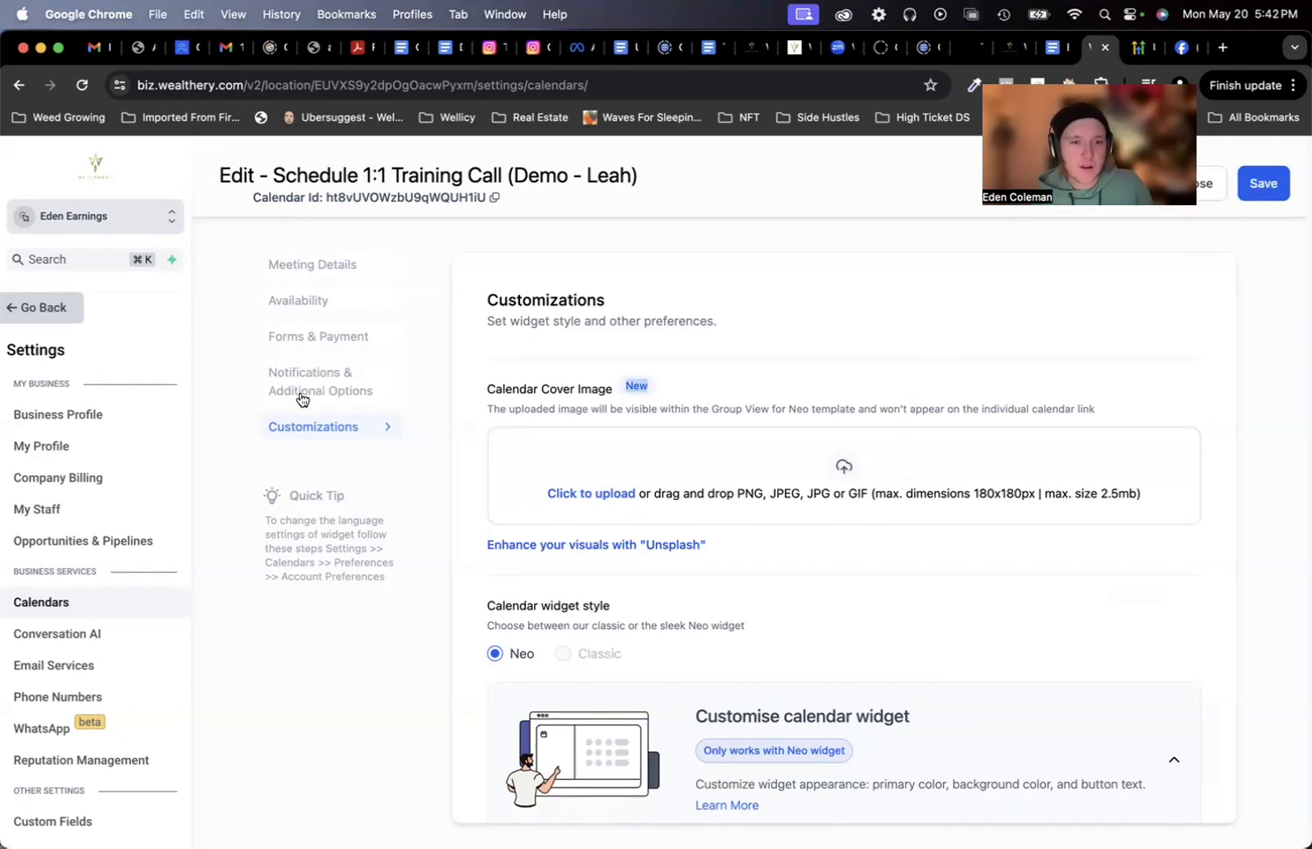
scroll(961, 545, down, 6)
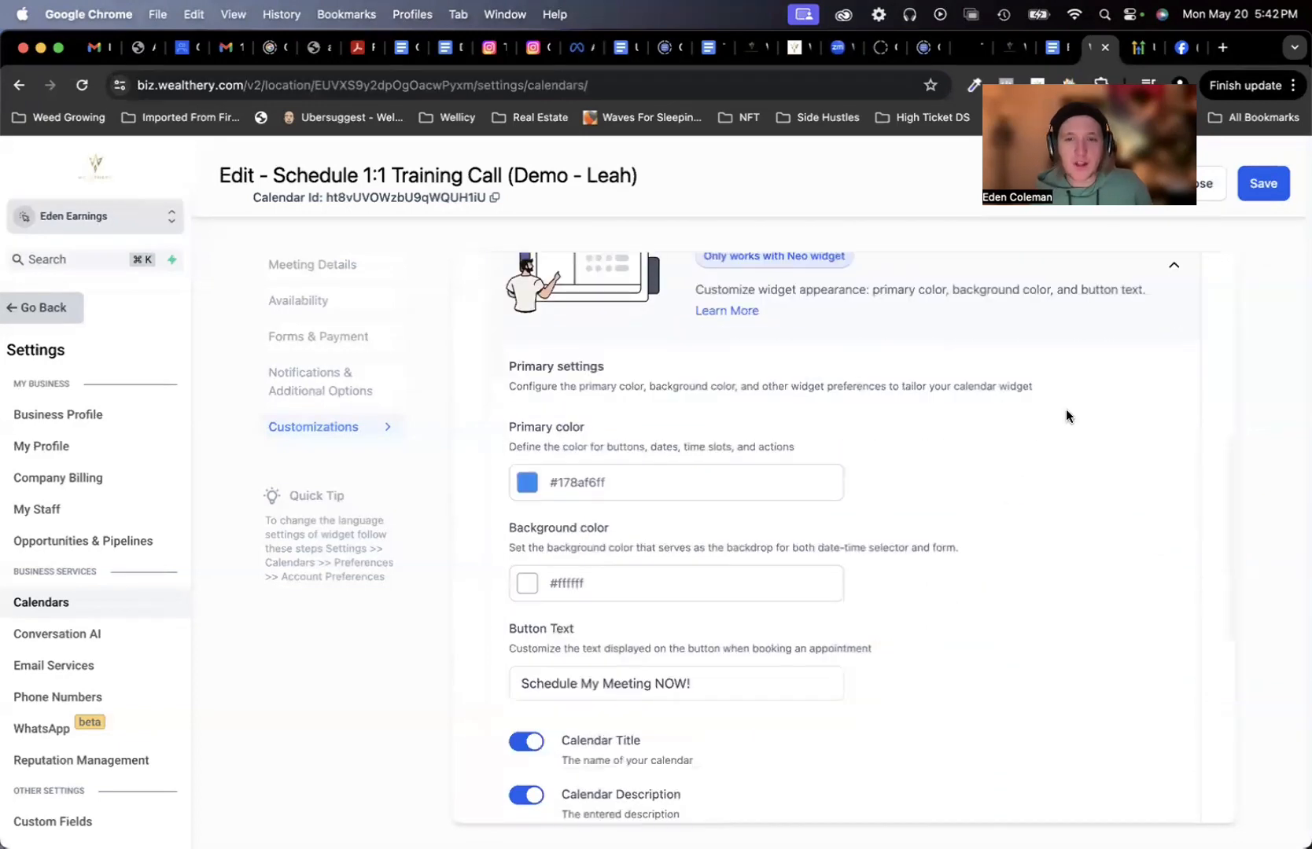
scroll(1065, 409, up, 6)
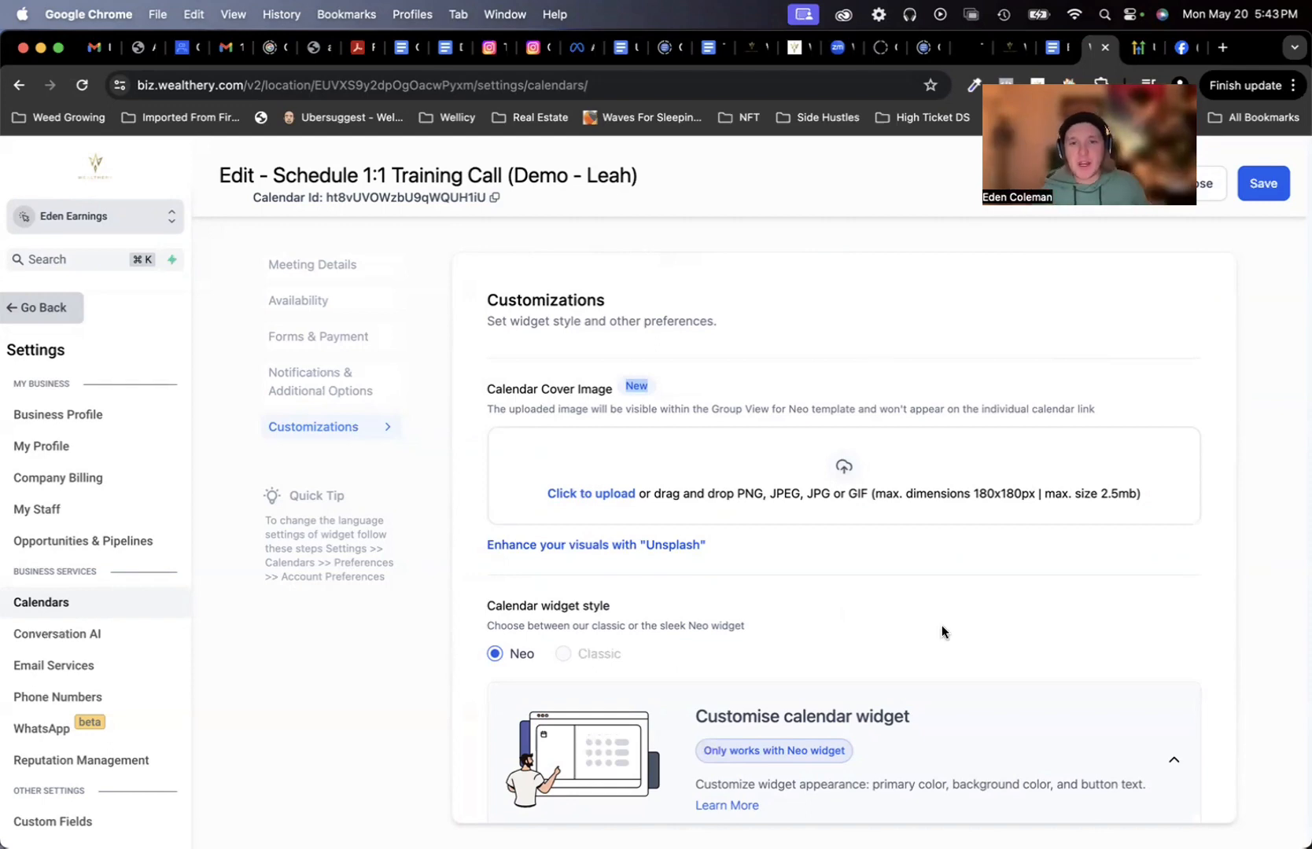
Step: Review the calendar's meeting details with the logo's widget shape set to Square, and save the calendar
click(319, 280)
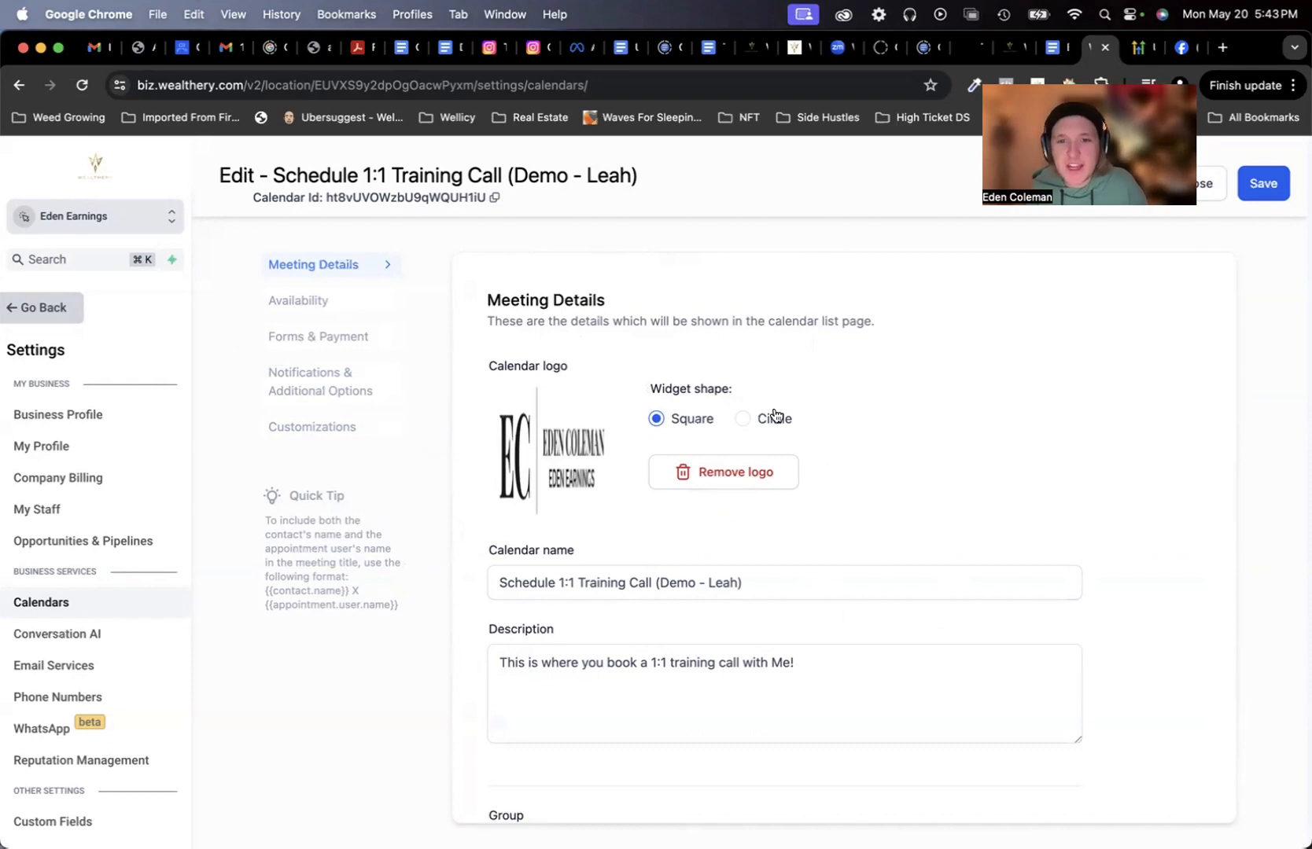
click(742, 418)
click(655, 419)
scroll(964, 431, down, 5)
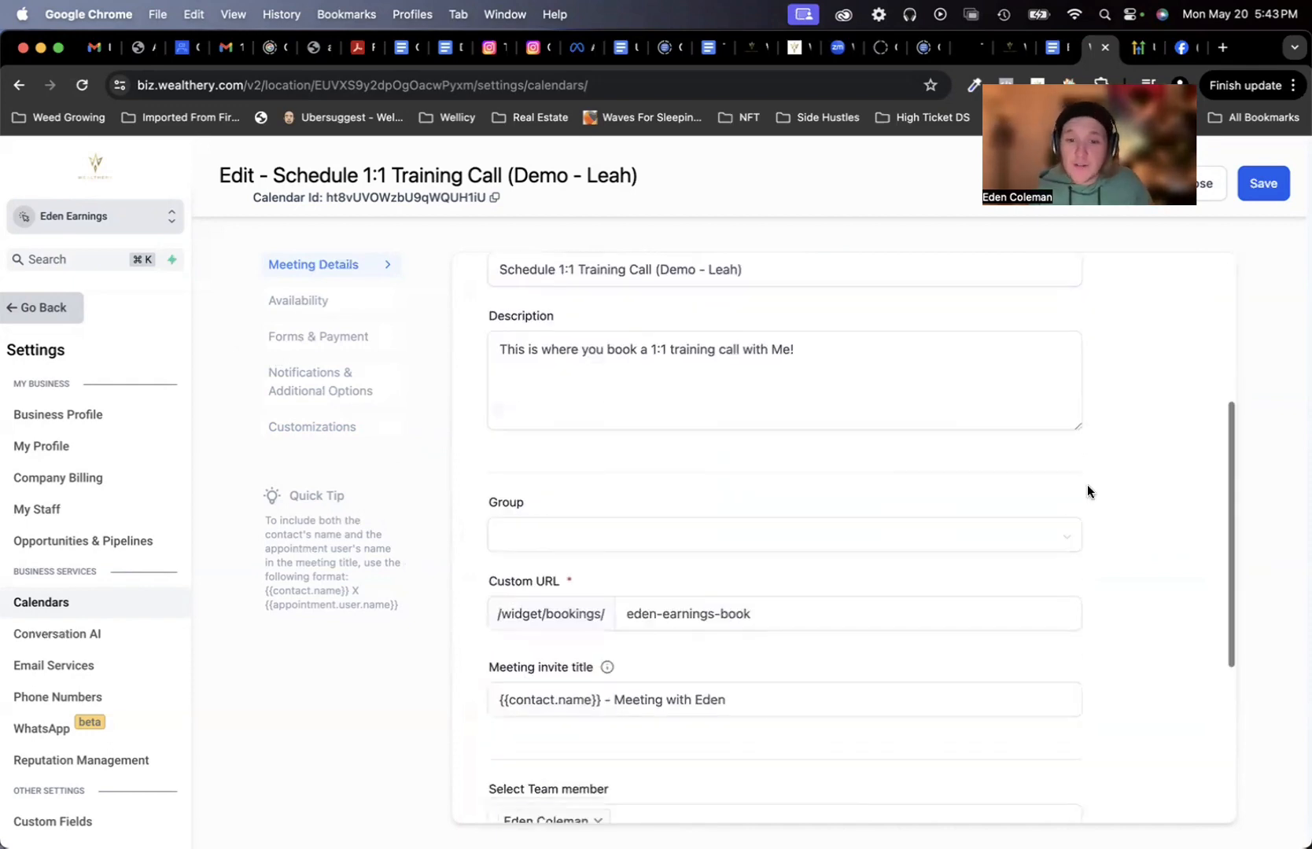
scroll(1088, 486, down, 5)
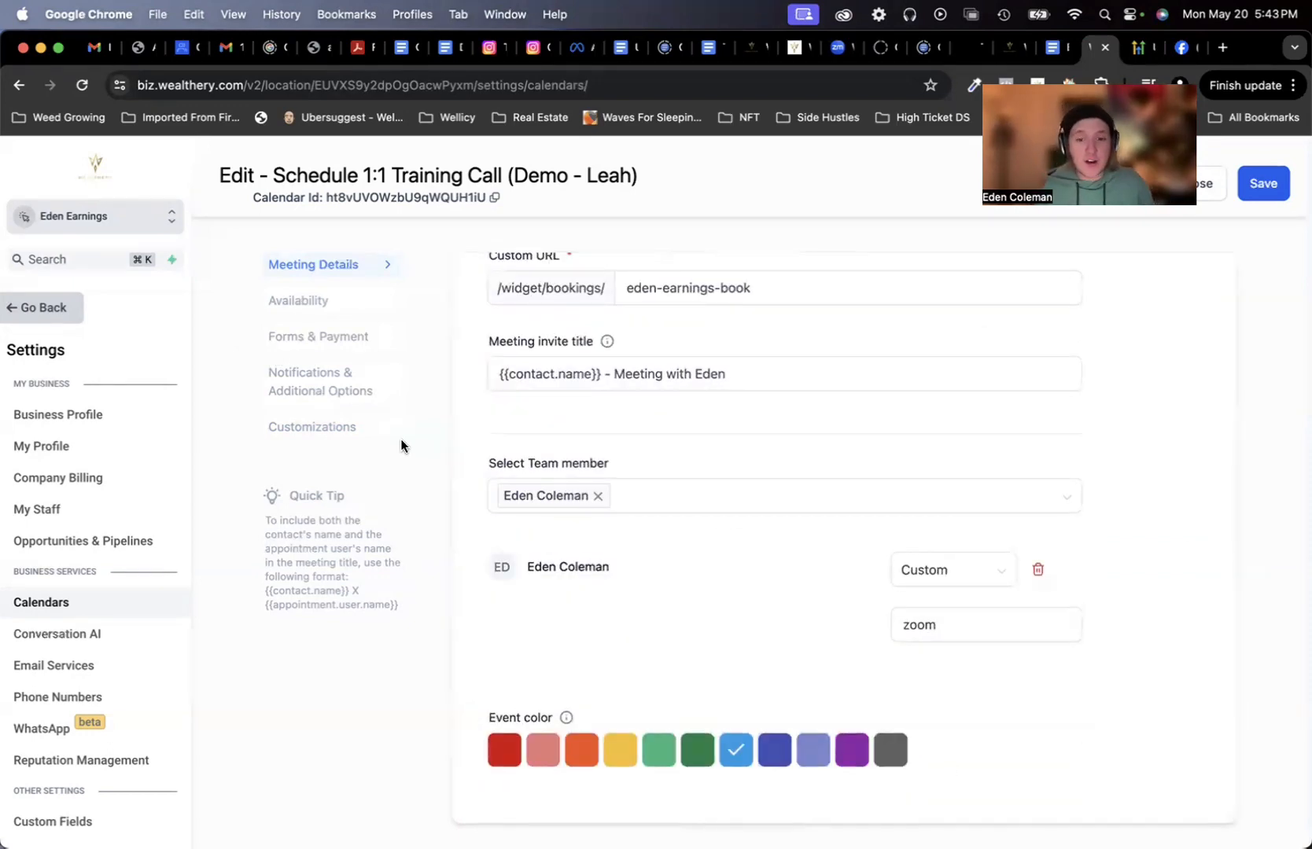
scroll(662, 586, up, 10)
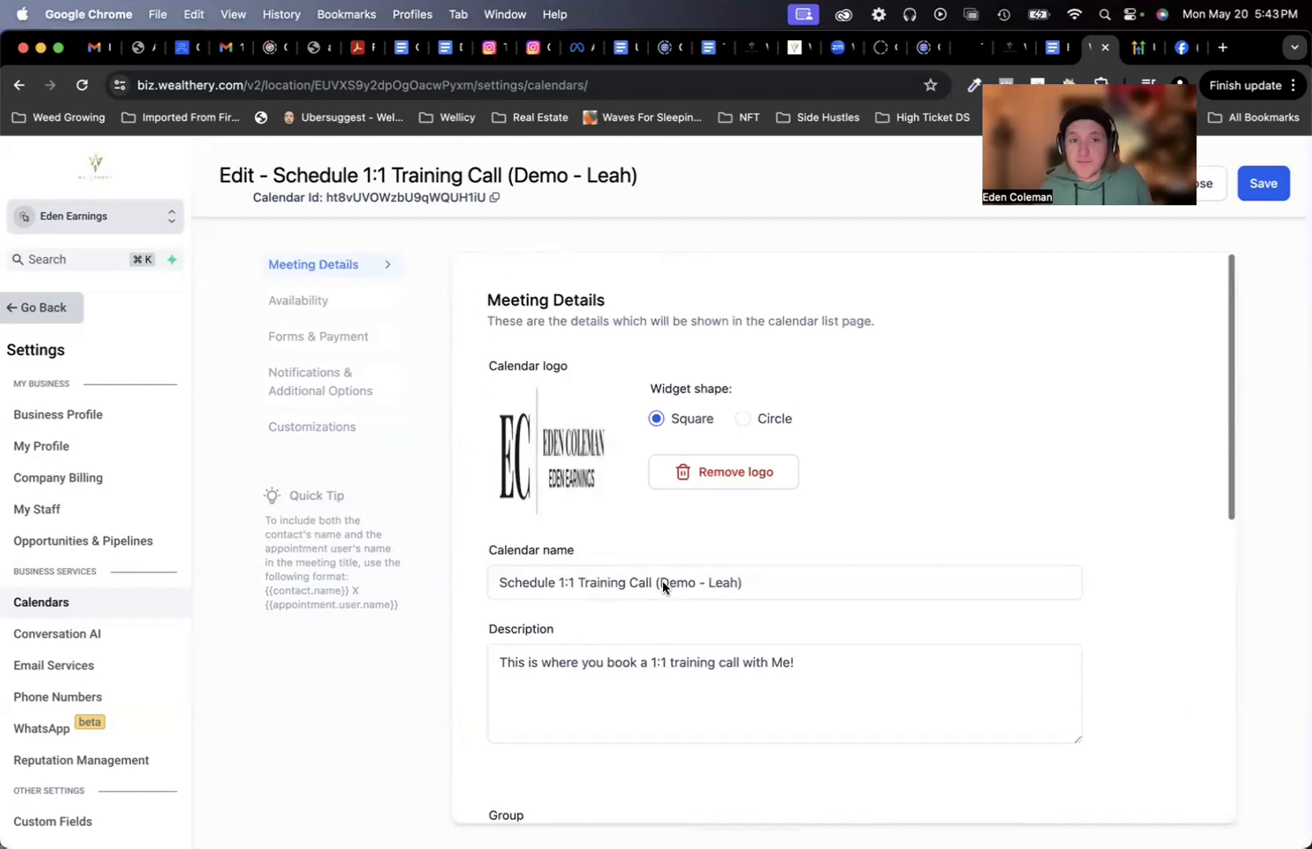
click(1266, 189)
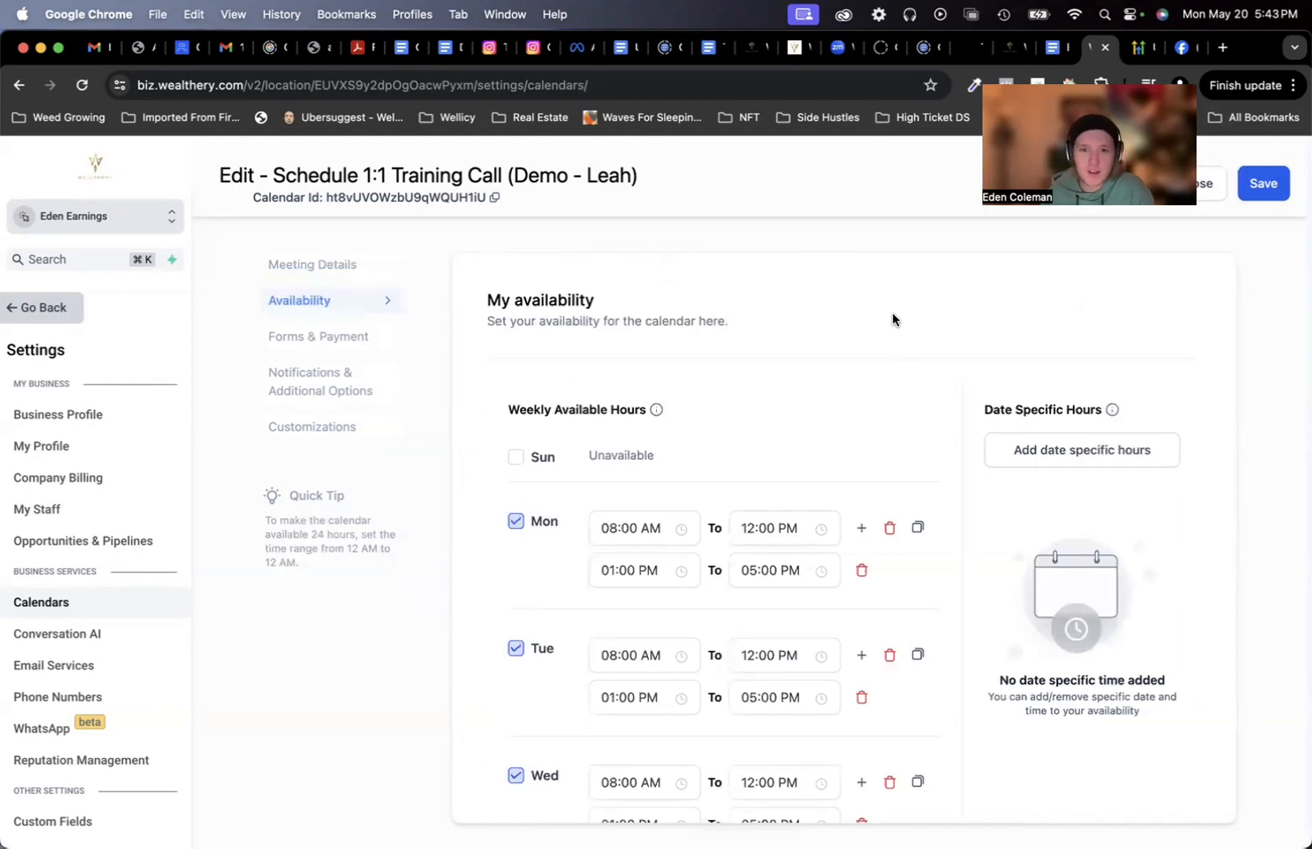
Step: Check the weekly available hours of the training call calendar and close its editor
scroll(893, 317, down, 6)
scroll(1162, 651, up, 6)
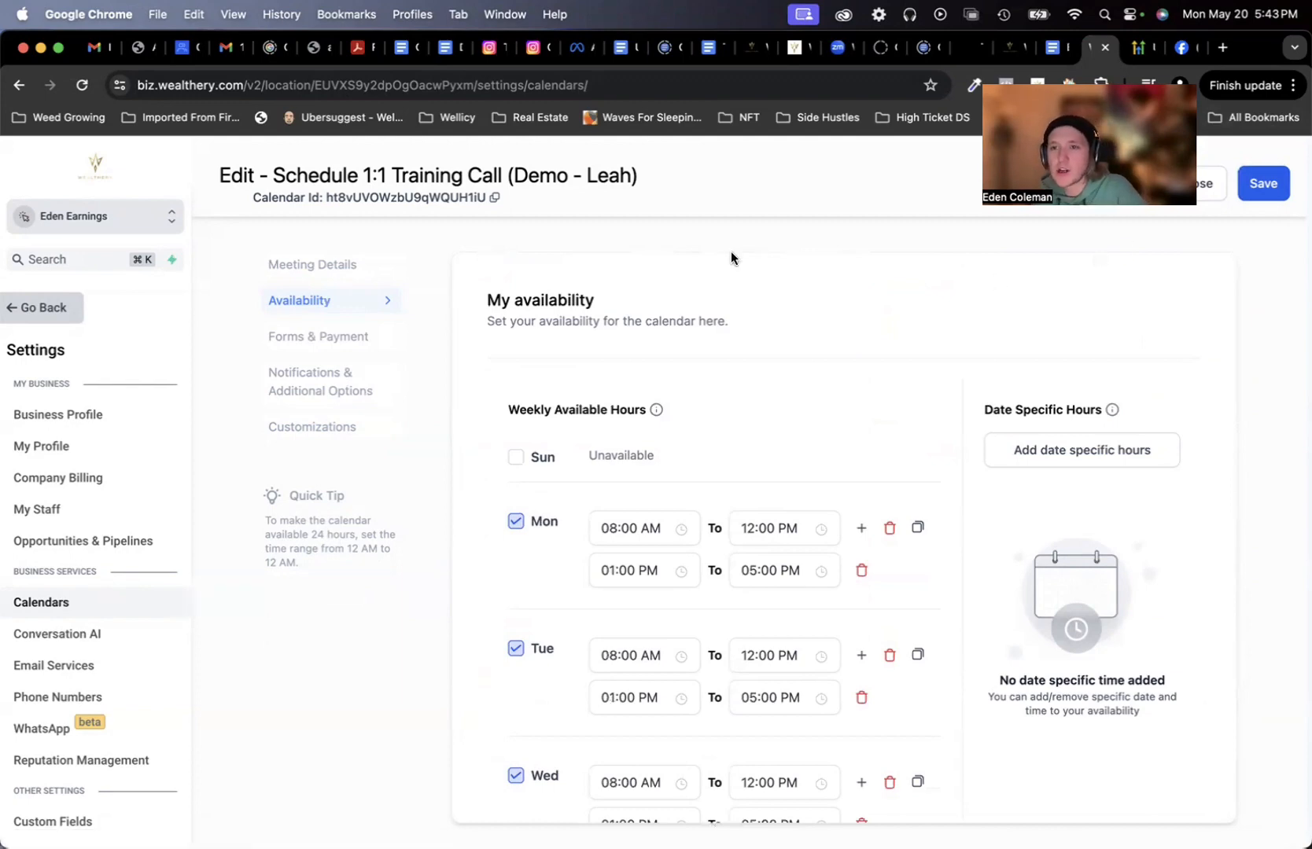
click(1177, 188)
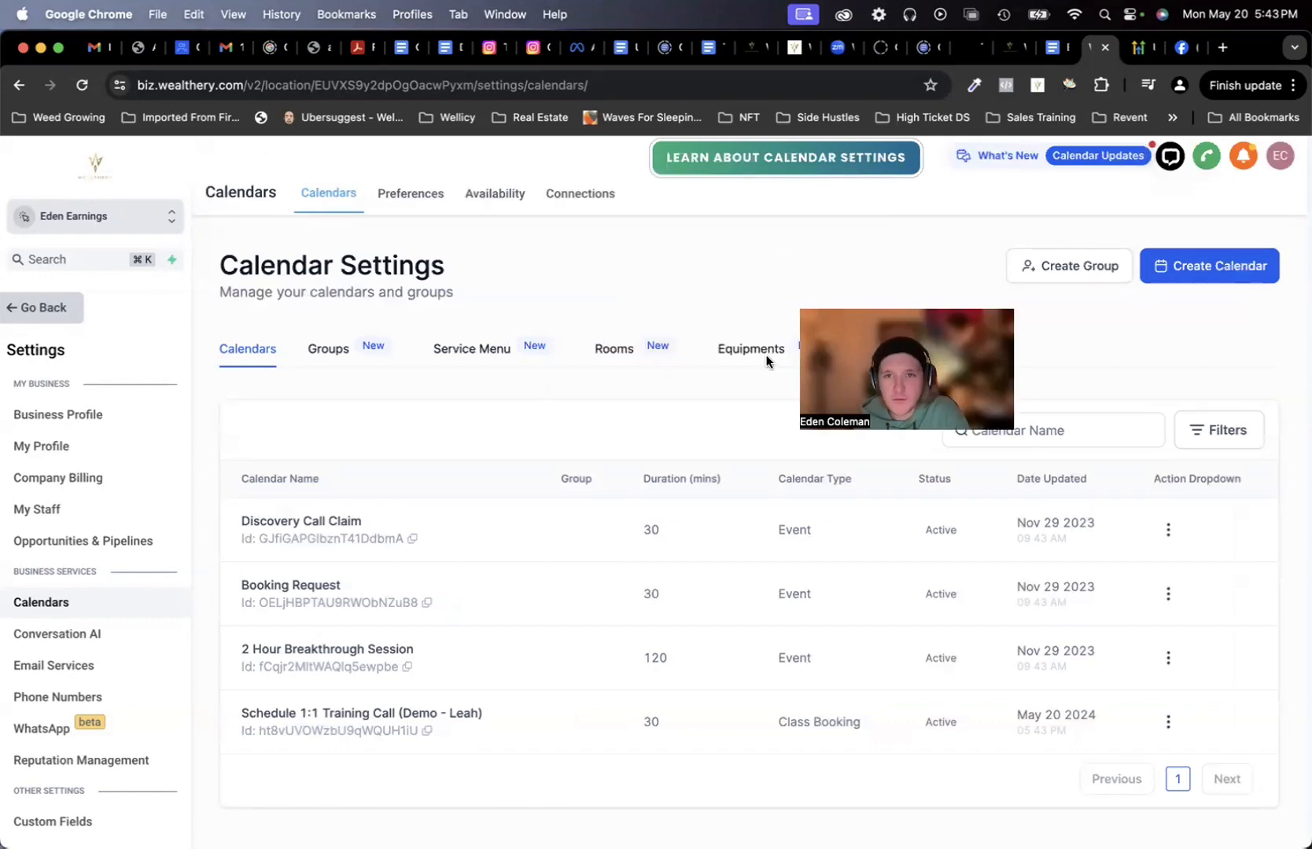
Step: Open the calendar connections and review the Google, Outlook and iCloud calendar options and the Zoom conferencing option
click(559, 196)
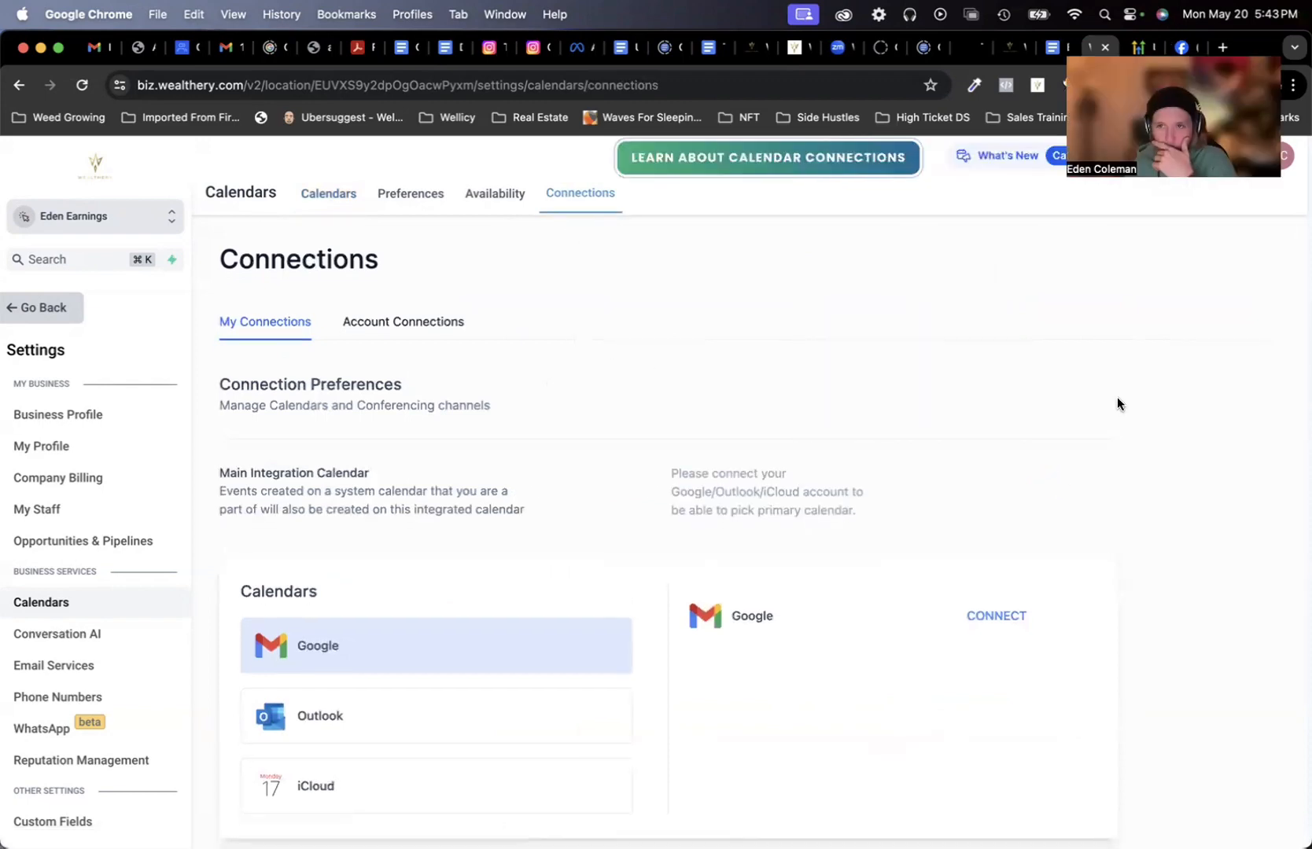
scroll(1116, 404, down, 2)
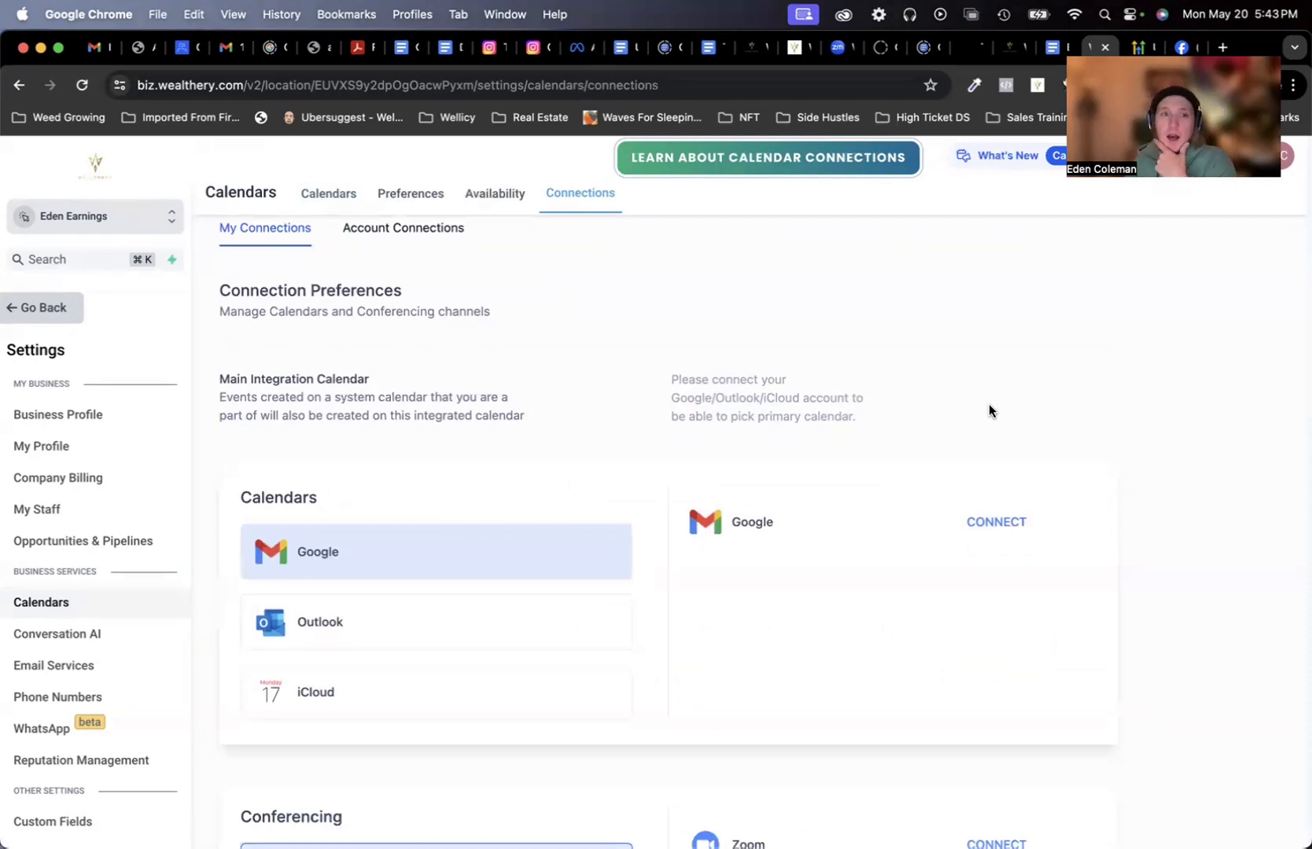
scroll(944, 370, down, 1)
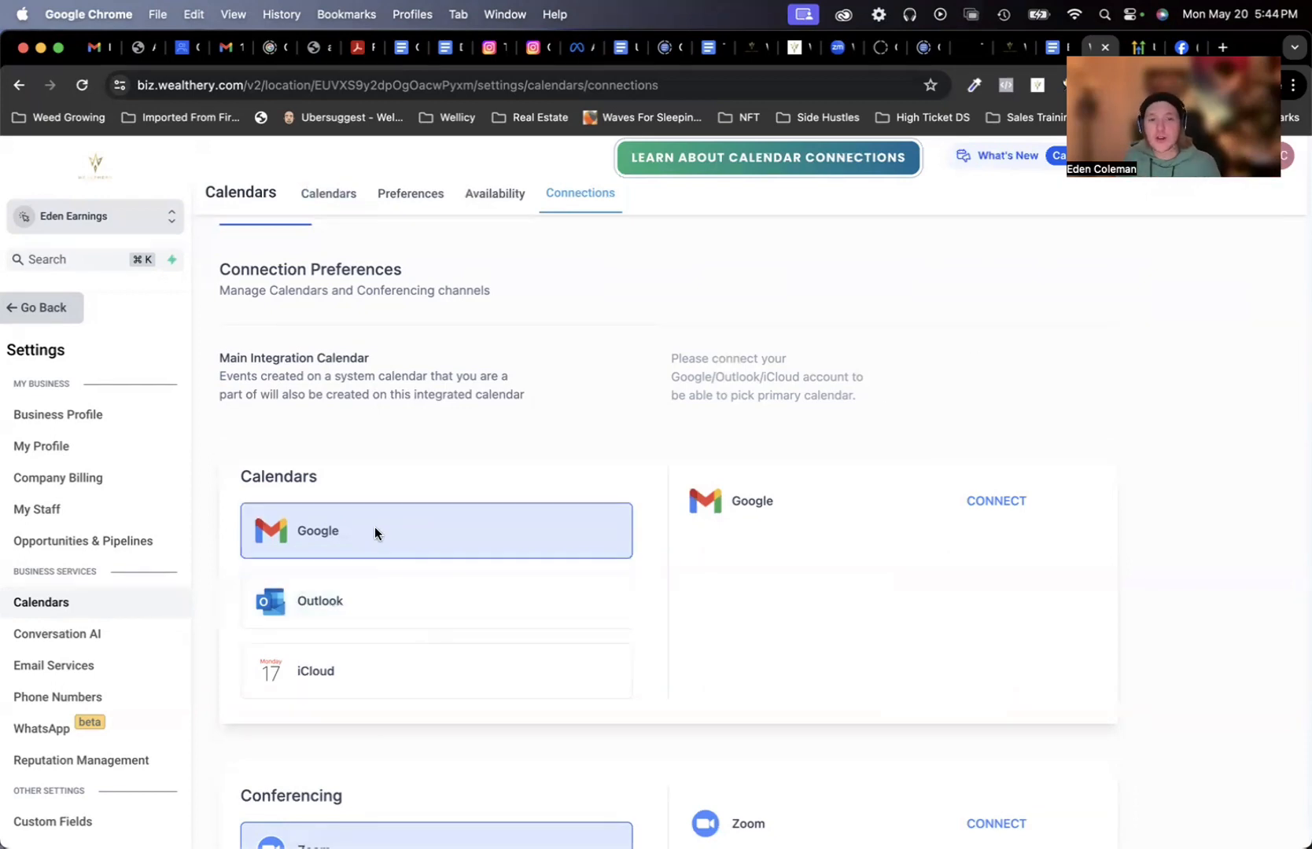
scroll(440, 551, down, 1)
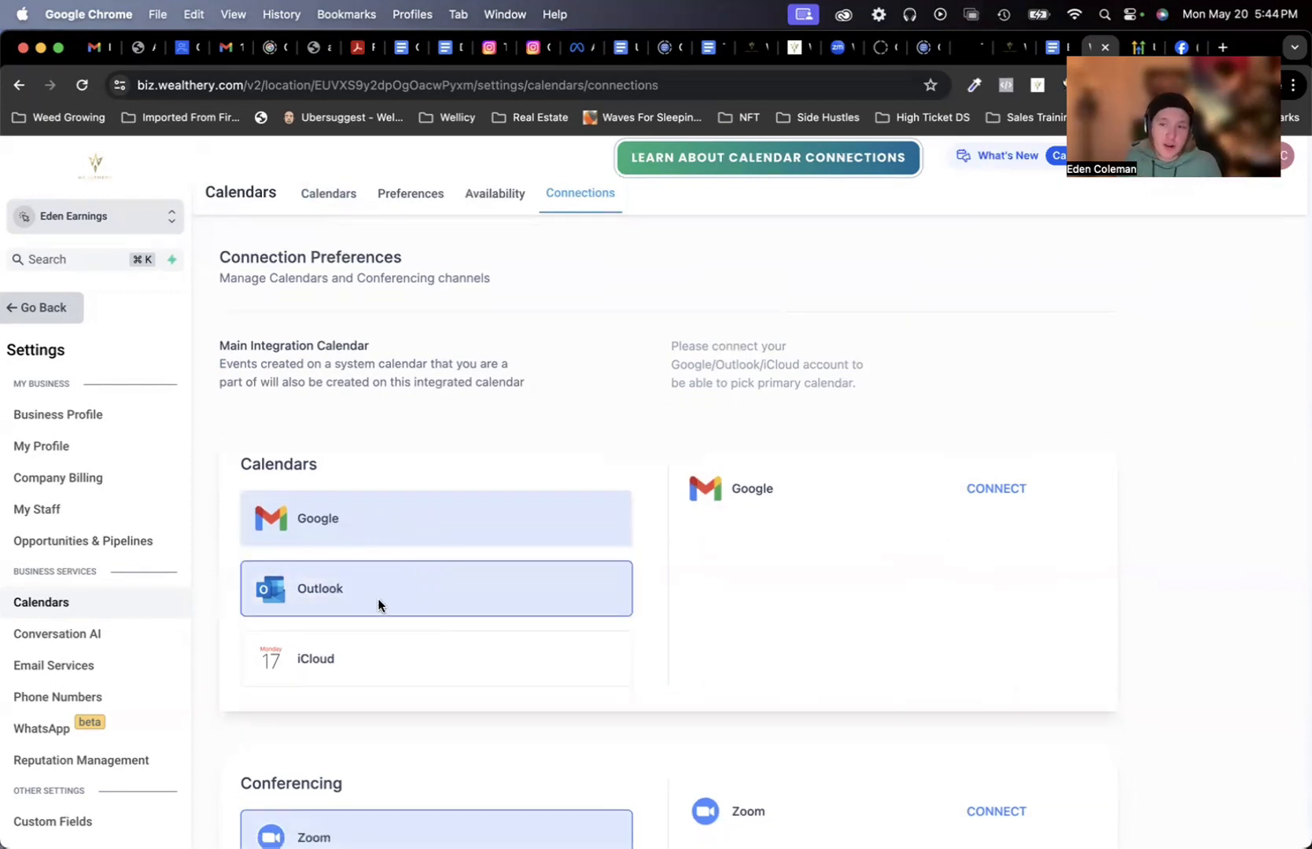
click(360, 651)
click(359, 520)
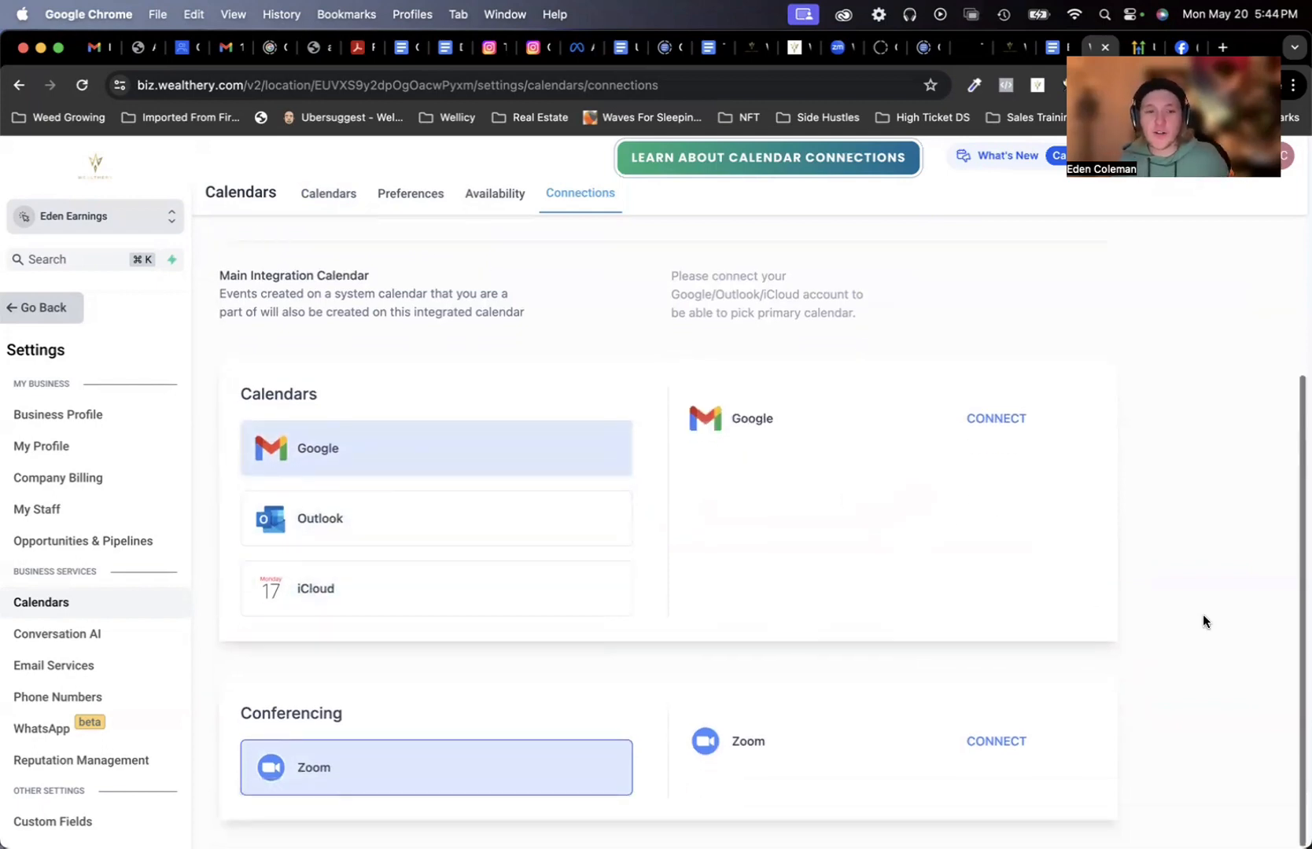
scroll(1174, 679, down, 2)
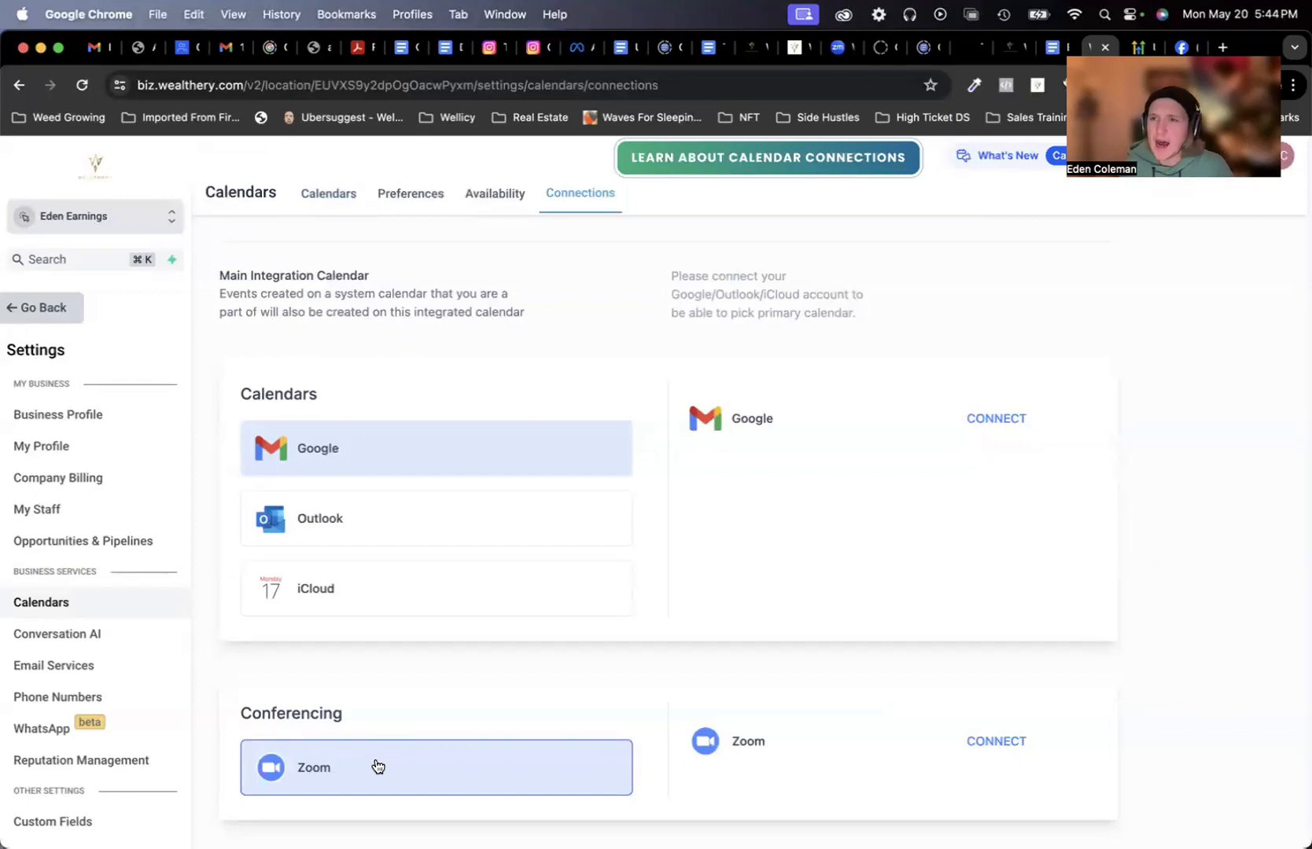
Step: Open the sign-in window for connecting Zoom conferencing and close it without signing in
click(988, 742)
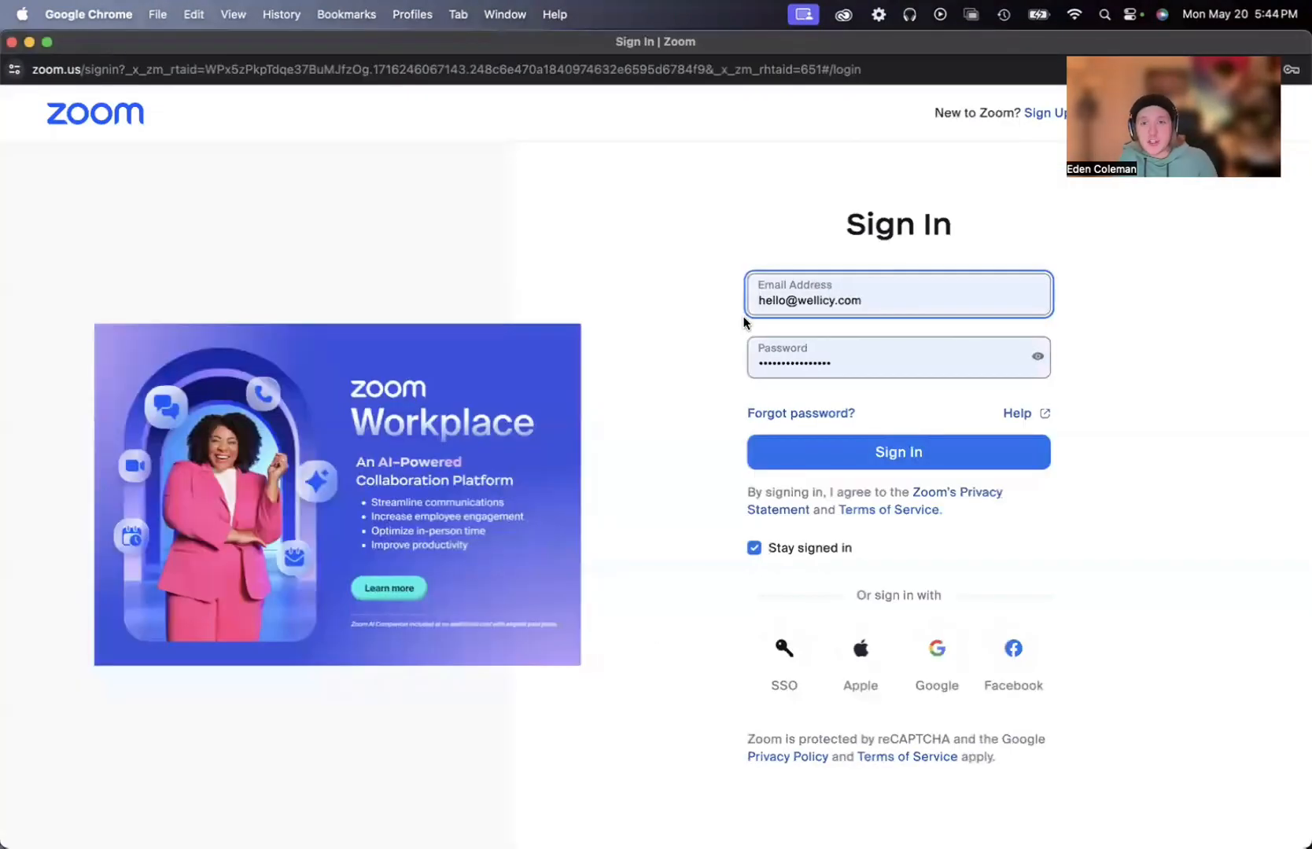
click(12, 42)
scroll(1185, 641, up, 3)
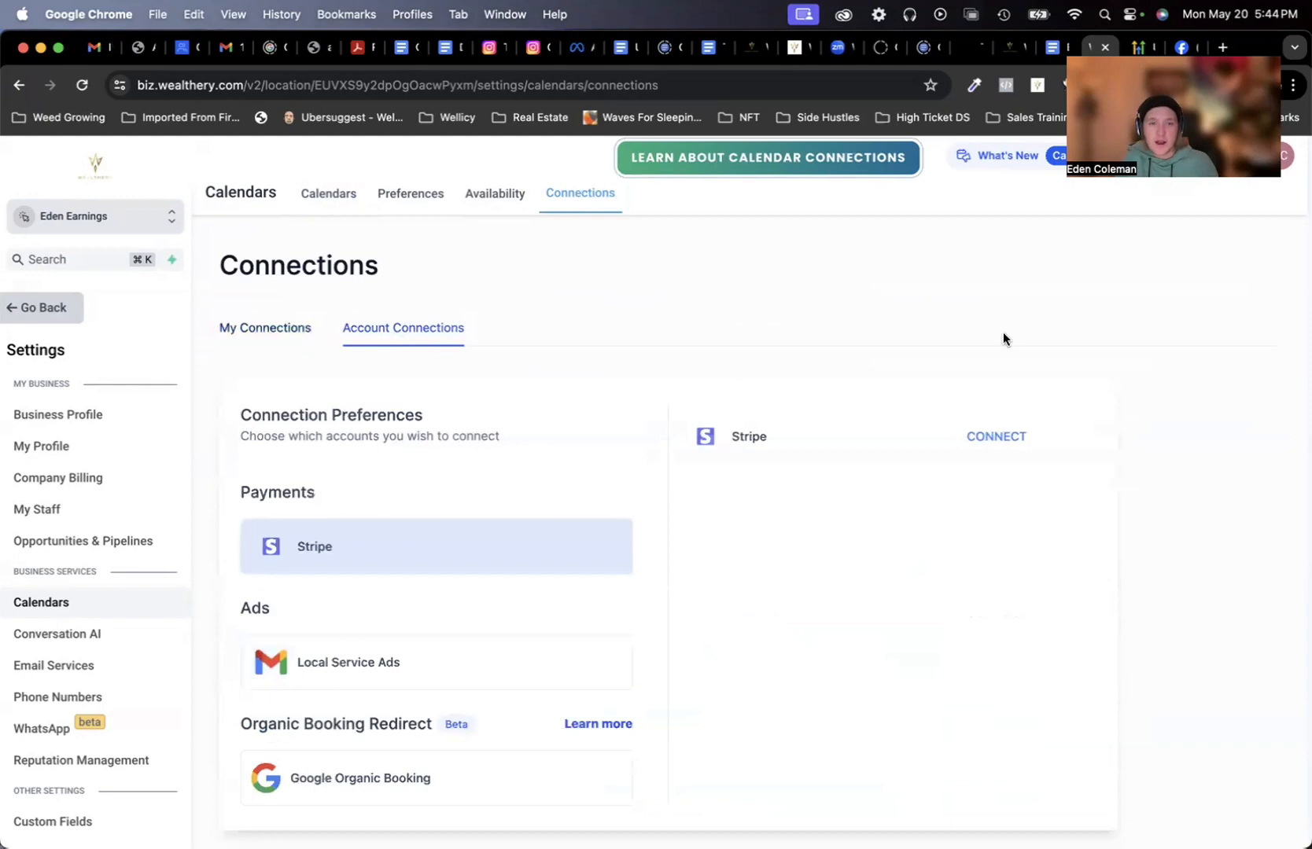
Step: Review the account connections for Stripe, Local Service Ads and Google Organic Booking, and return to the personal calendar and conferencing connections
click(232, 328)
click(387, 328)
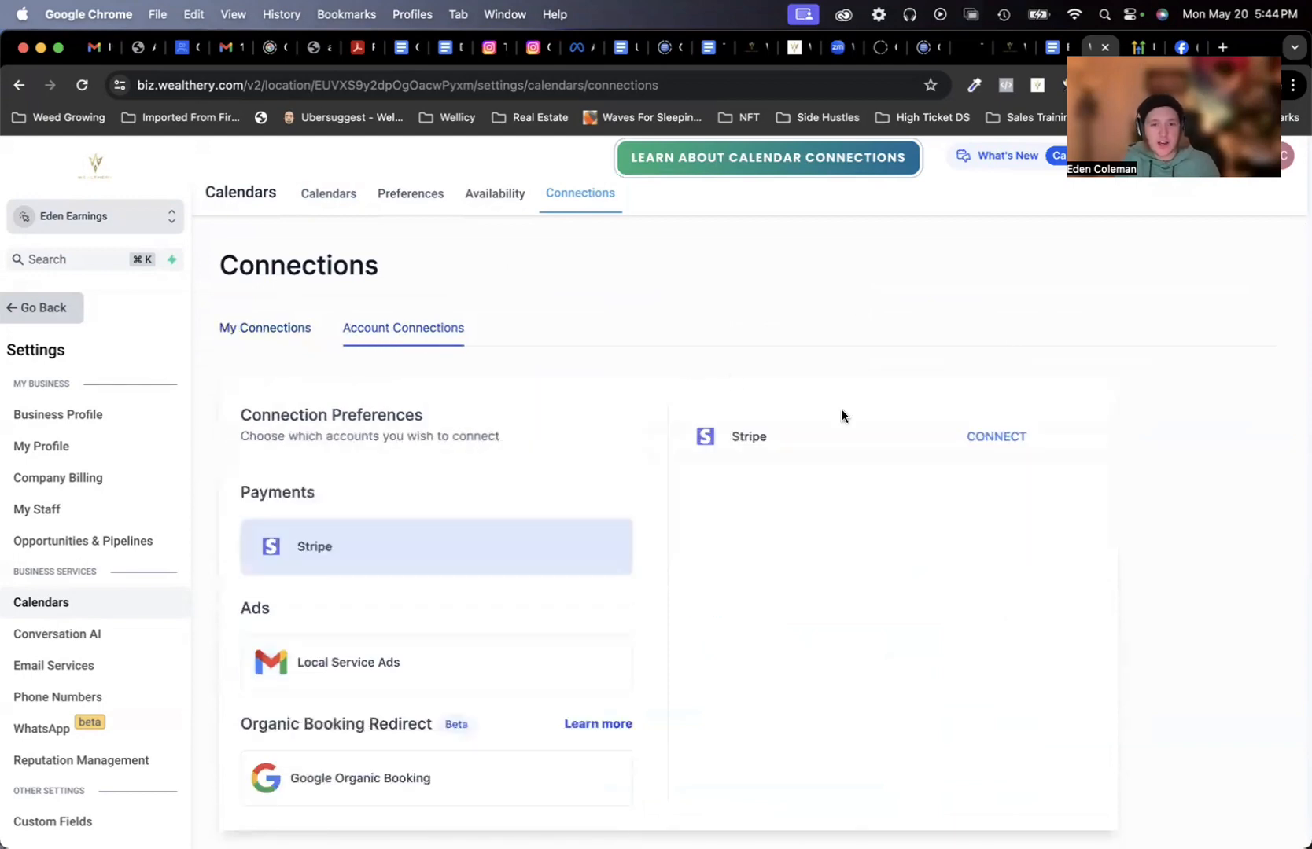
scroll(840, 415, down, 1)
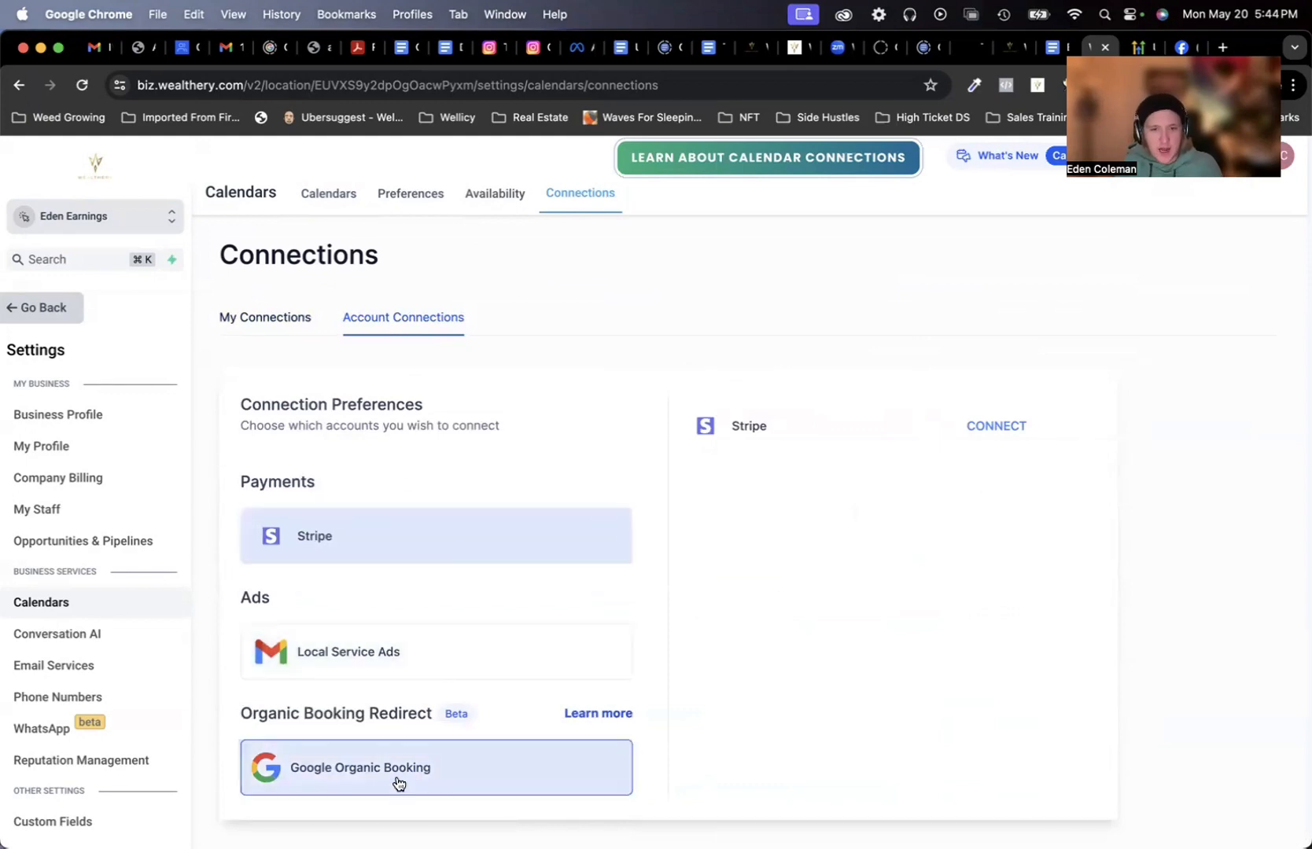
click(265, 318)
scroll(830, 415, down, 3)
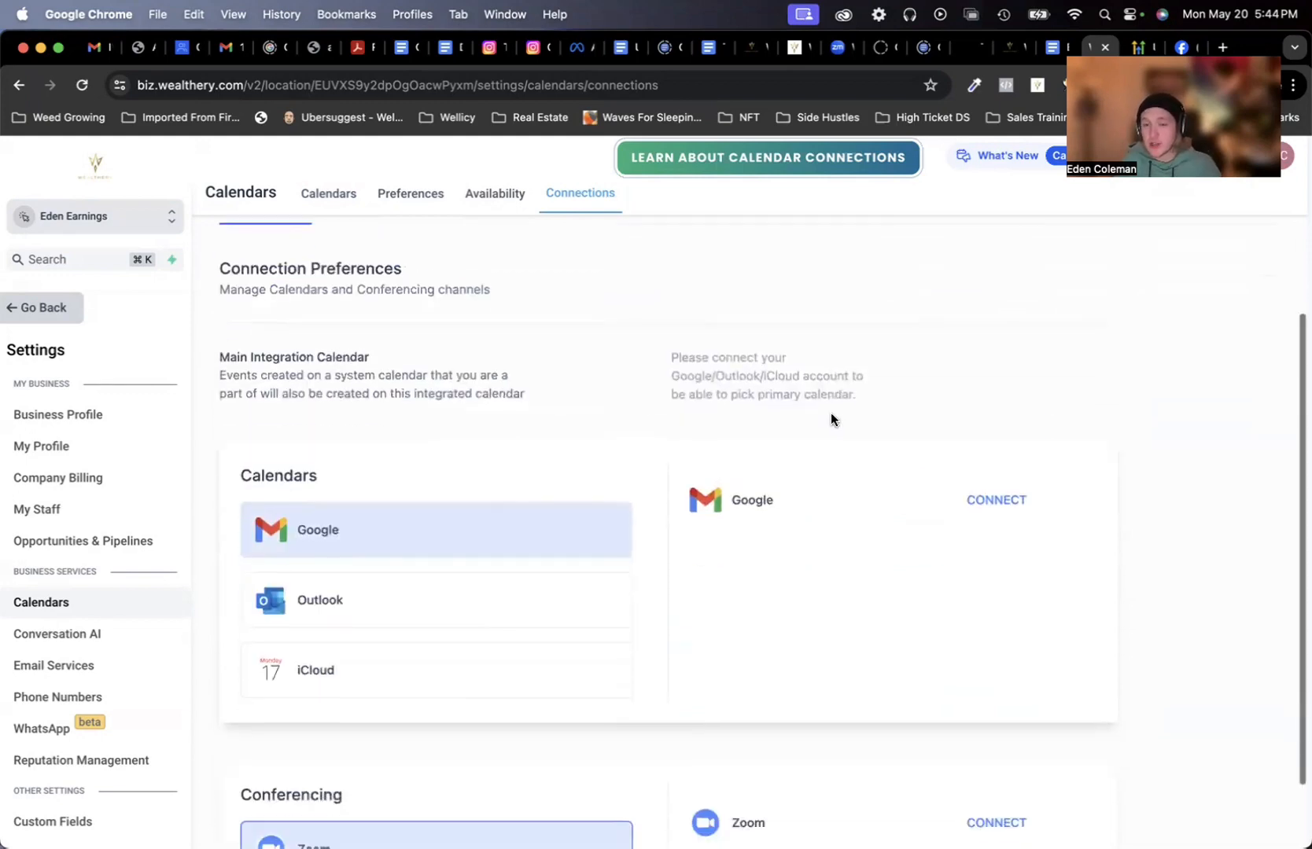
scroll(1173, 604, down, 2)
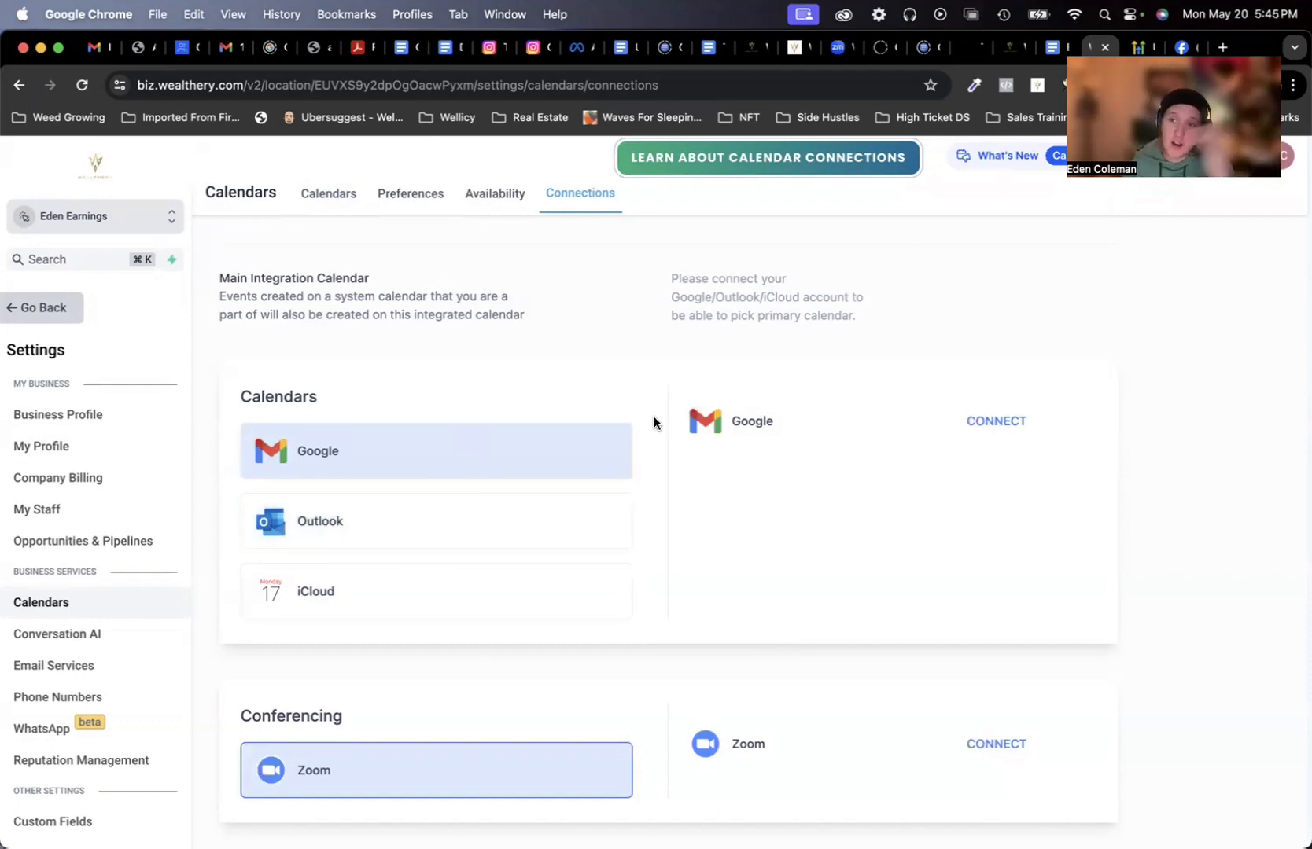
scroll(964, 526, down, 1)
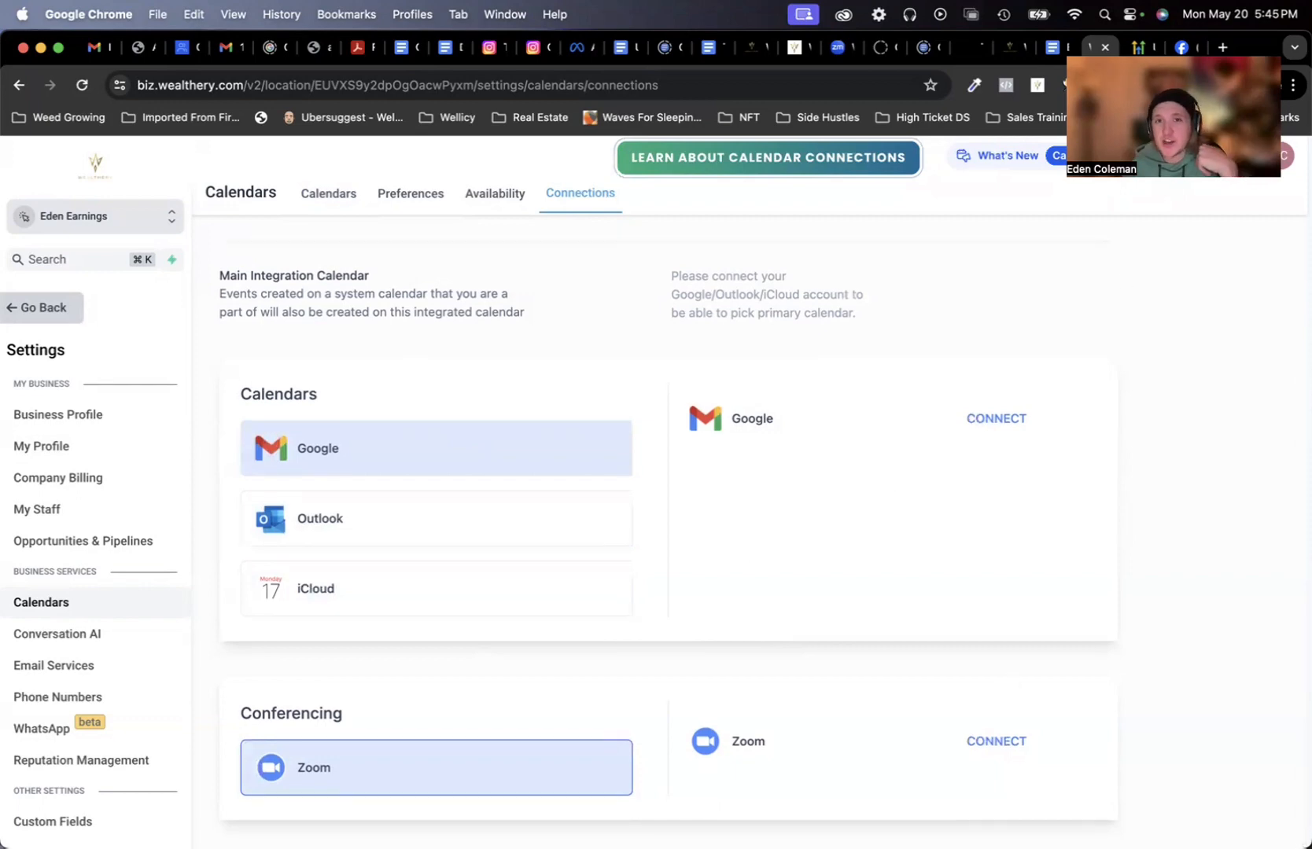